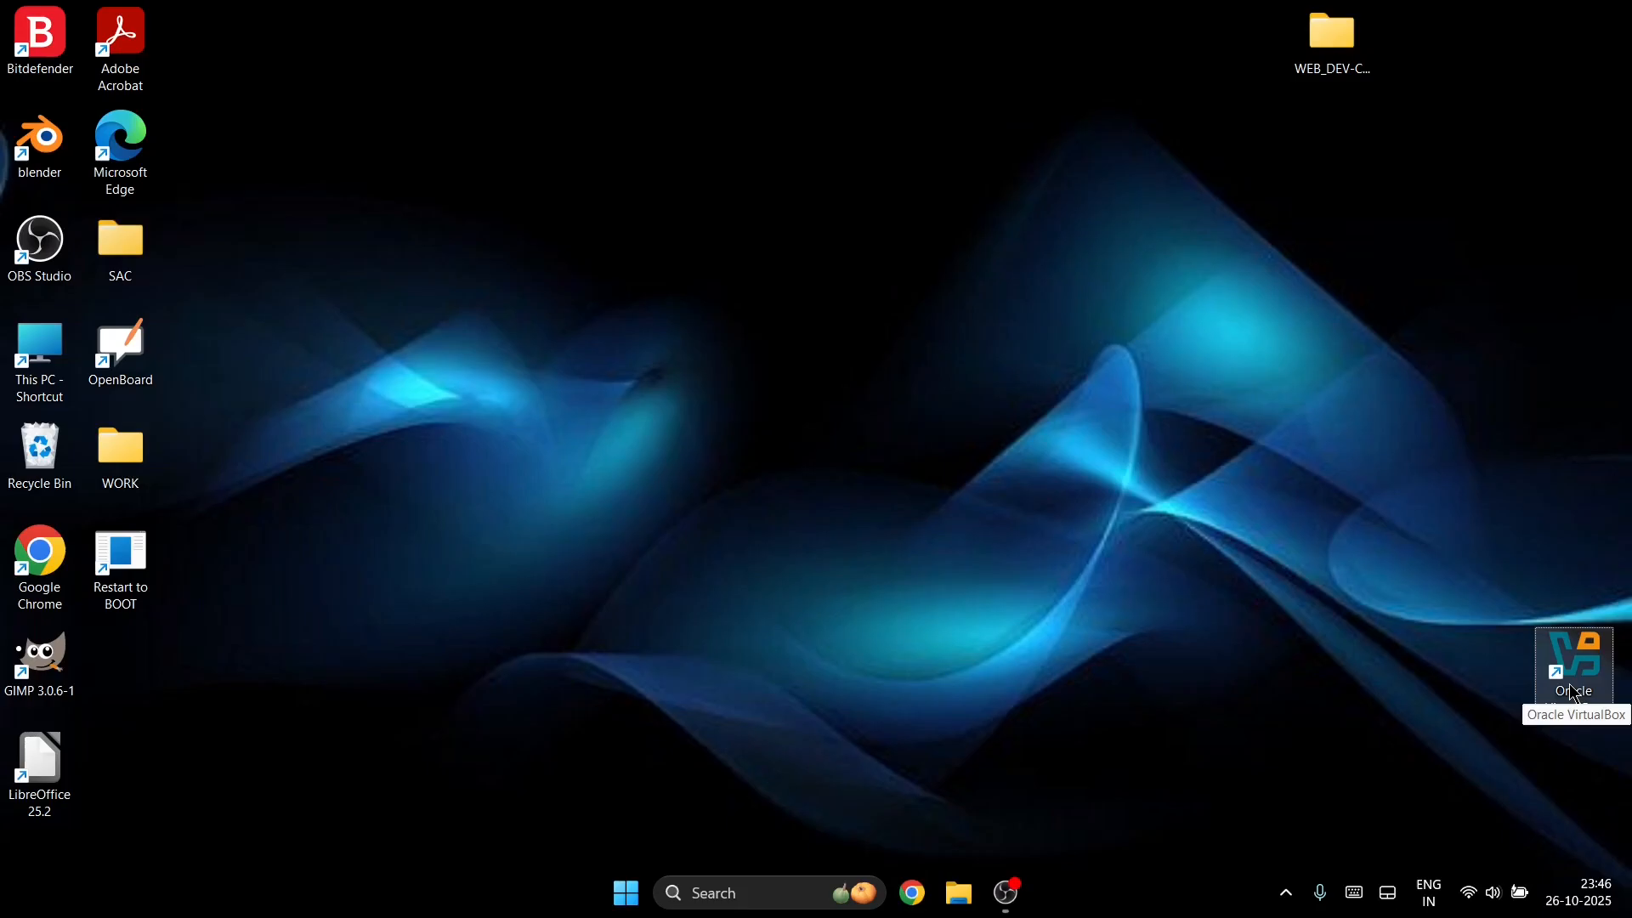
# Step: Launch VirtualBox, boot the Kali Machine past GRUB, and log in with the username and password
pyautogui.doubleClick(1569, 683)
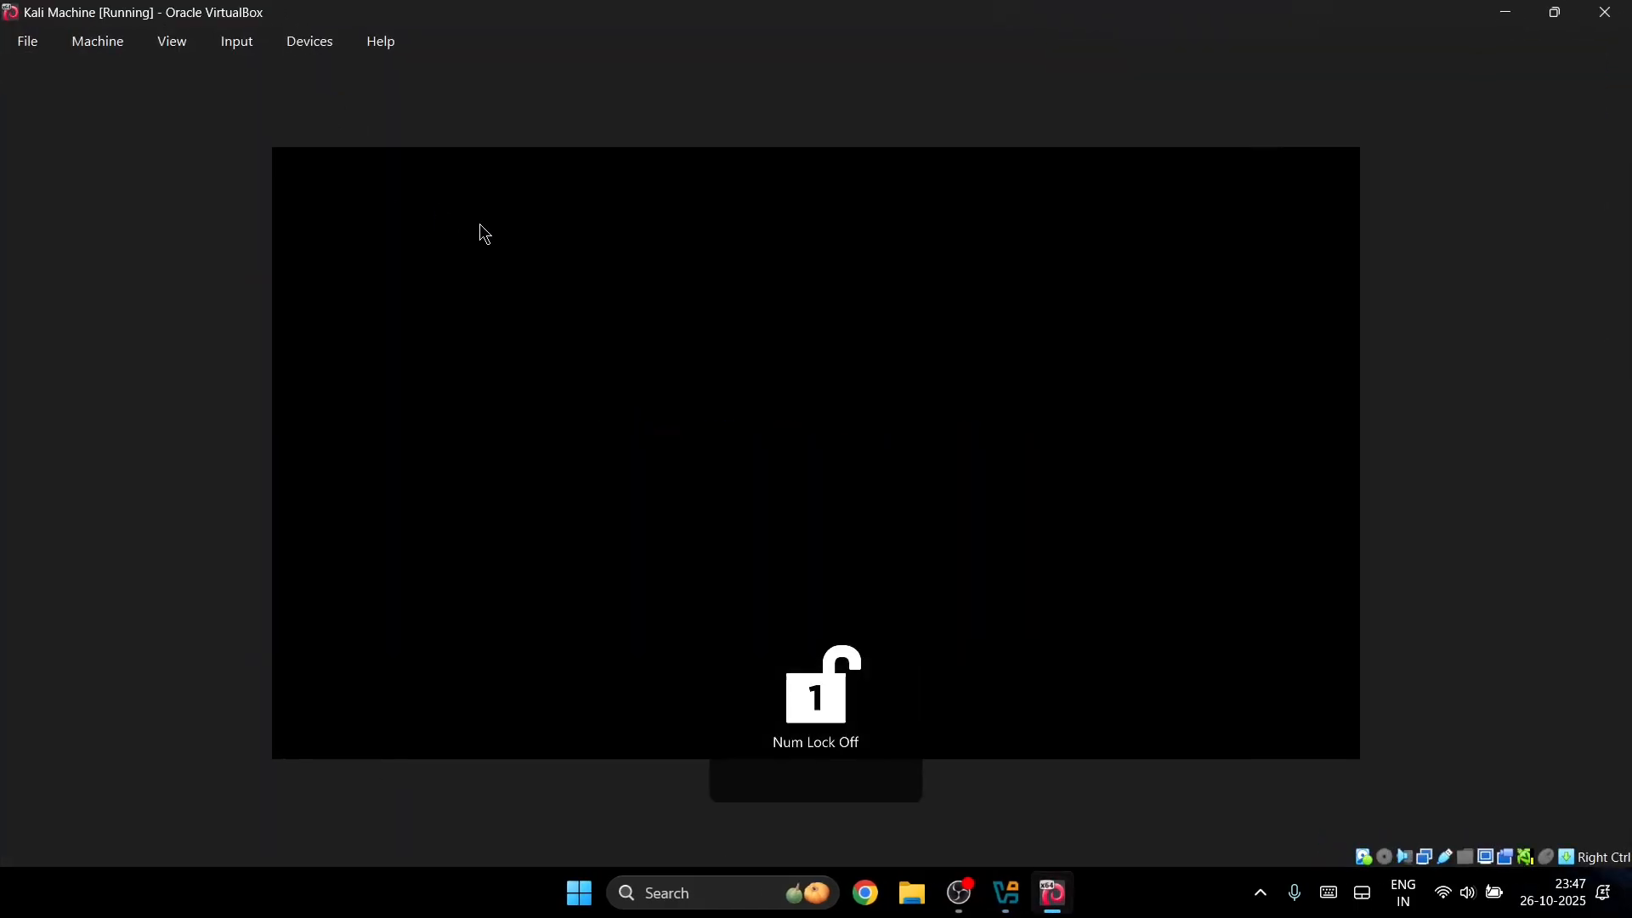
pyautogui.press('Return')
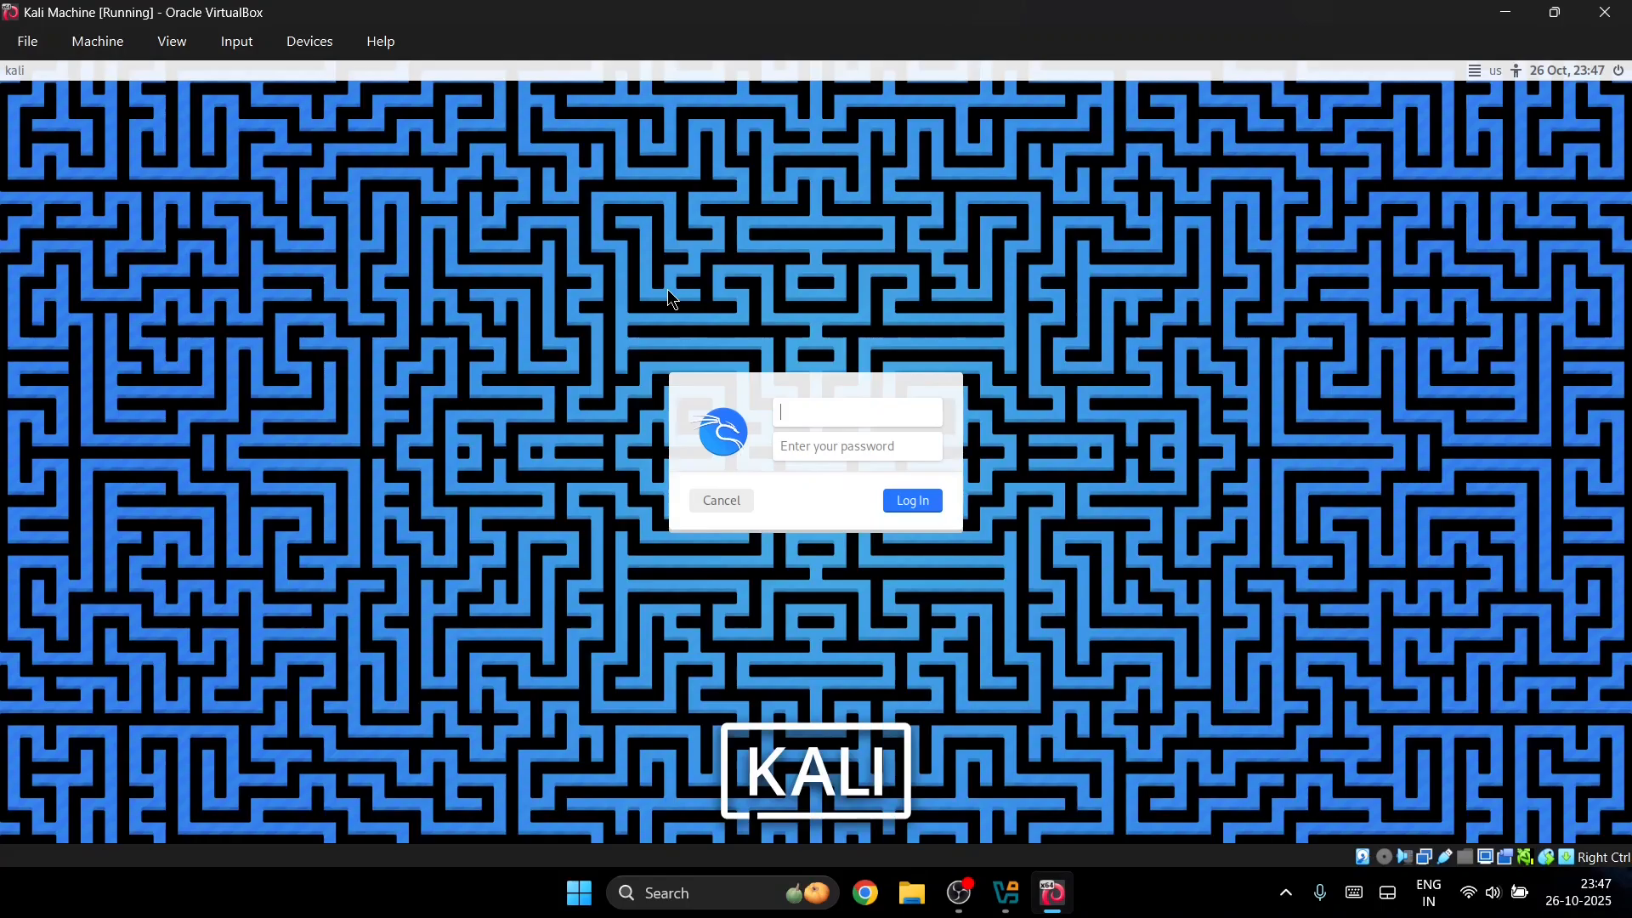
pyautogui.write('trekrns')
pyautogui.click(809, 444)
pyautogui.write('******')
pyautogui.press('Return')
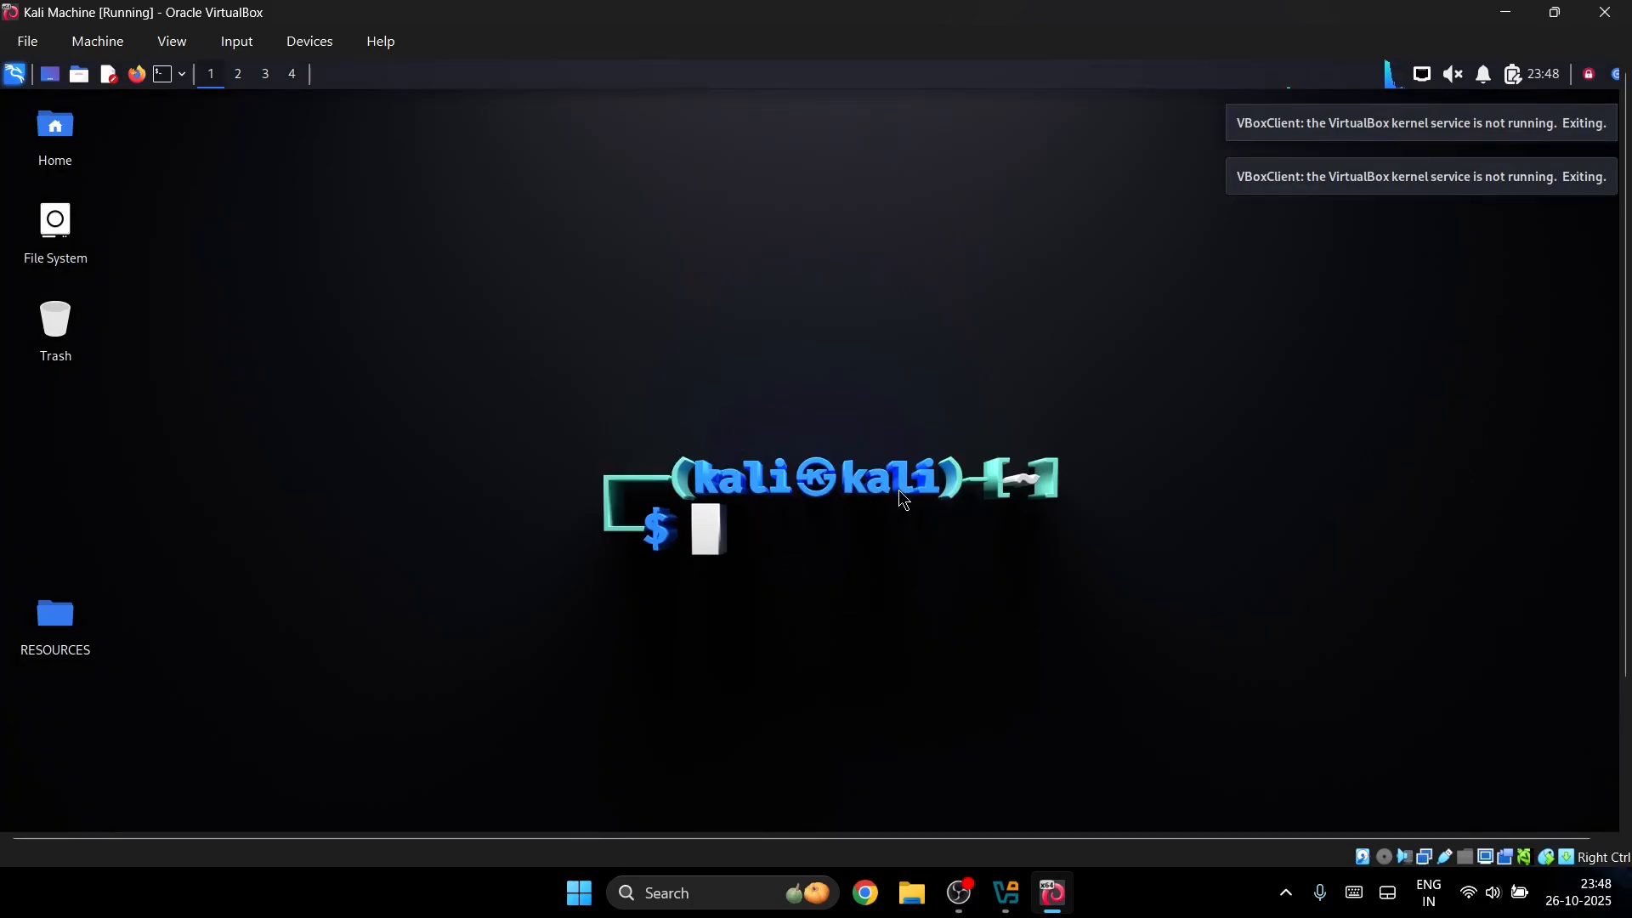
# Step: Browse wallpaper folders in Kali's Desktop Settings, keeping Downloads, then close the settings
pyautogui.rightClick(398, 374)
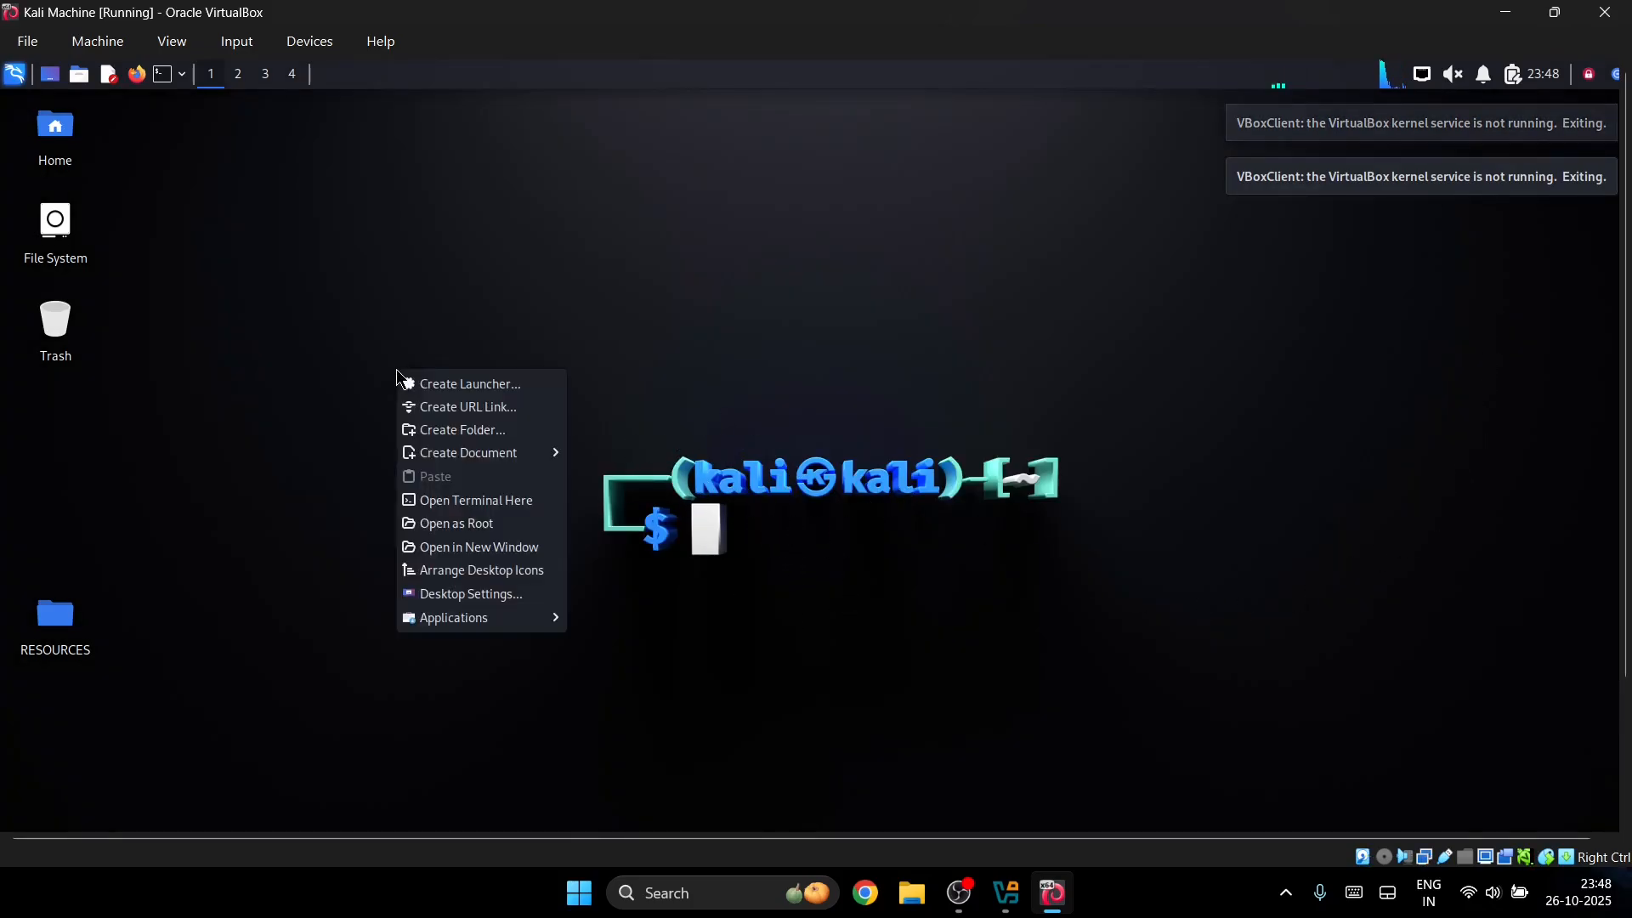
pyautogui.click(483, 598)
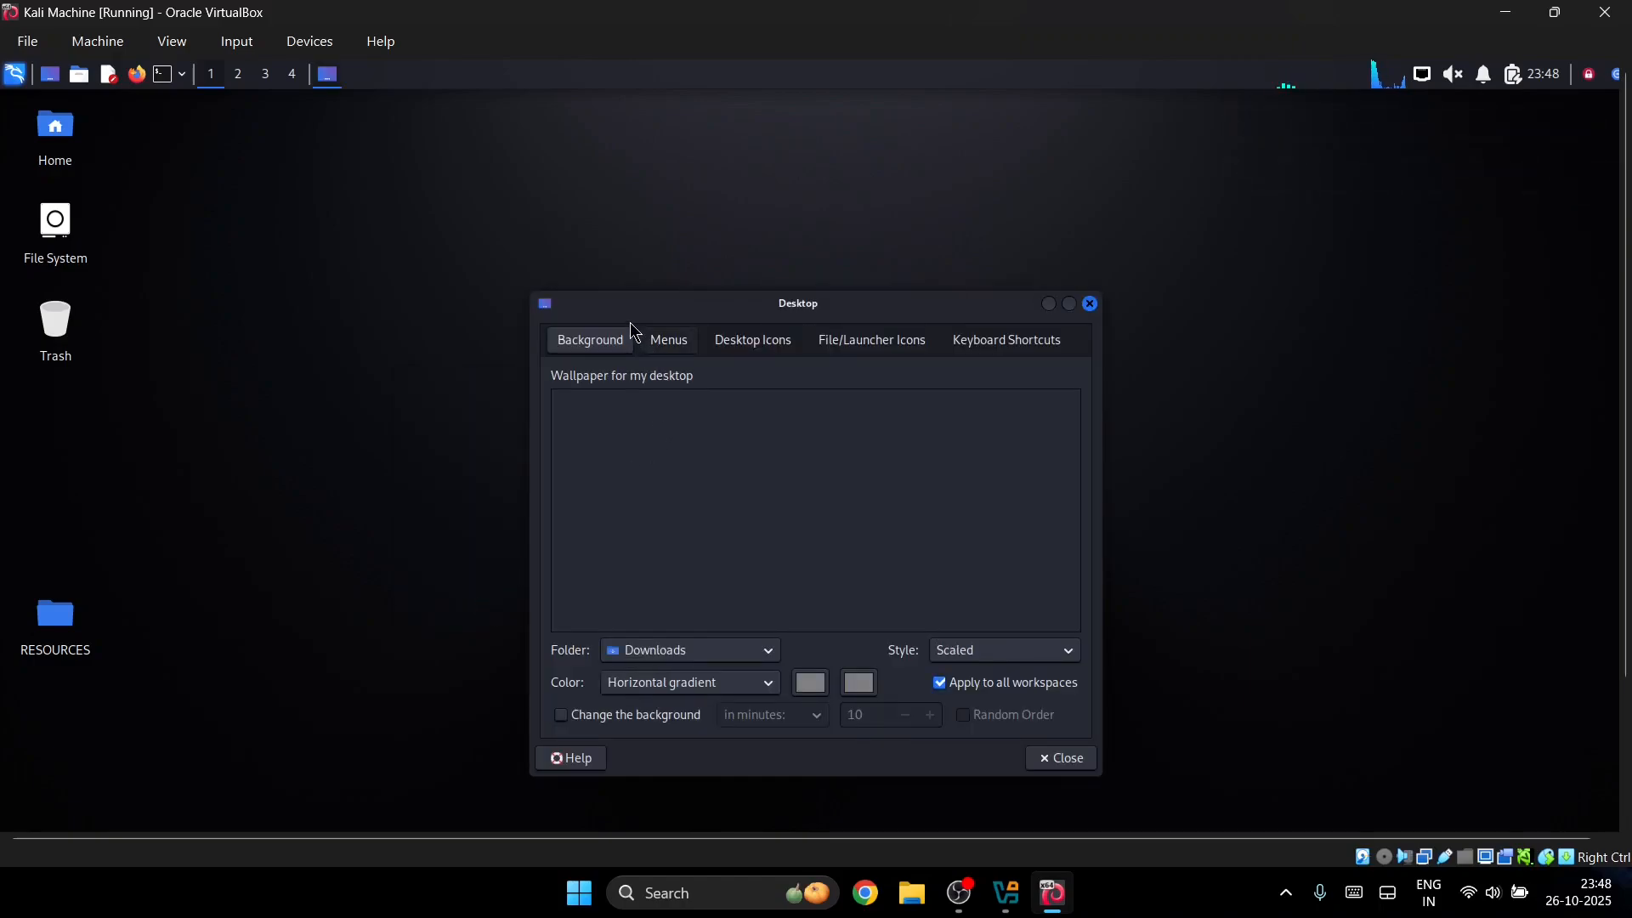
pyautogui.moveTo(605, 304); pyautogui.dragTo(574, 249)
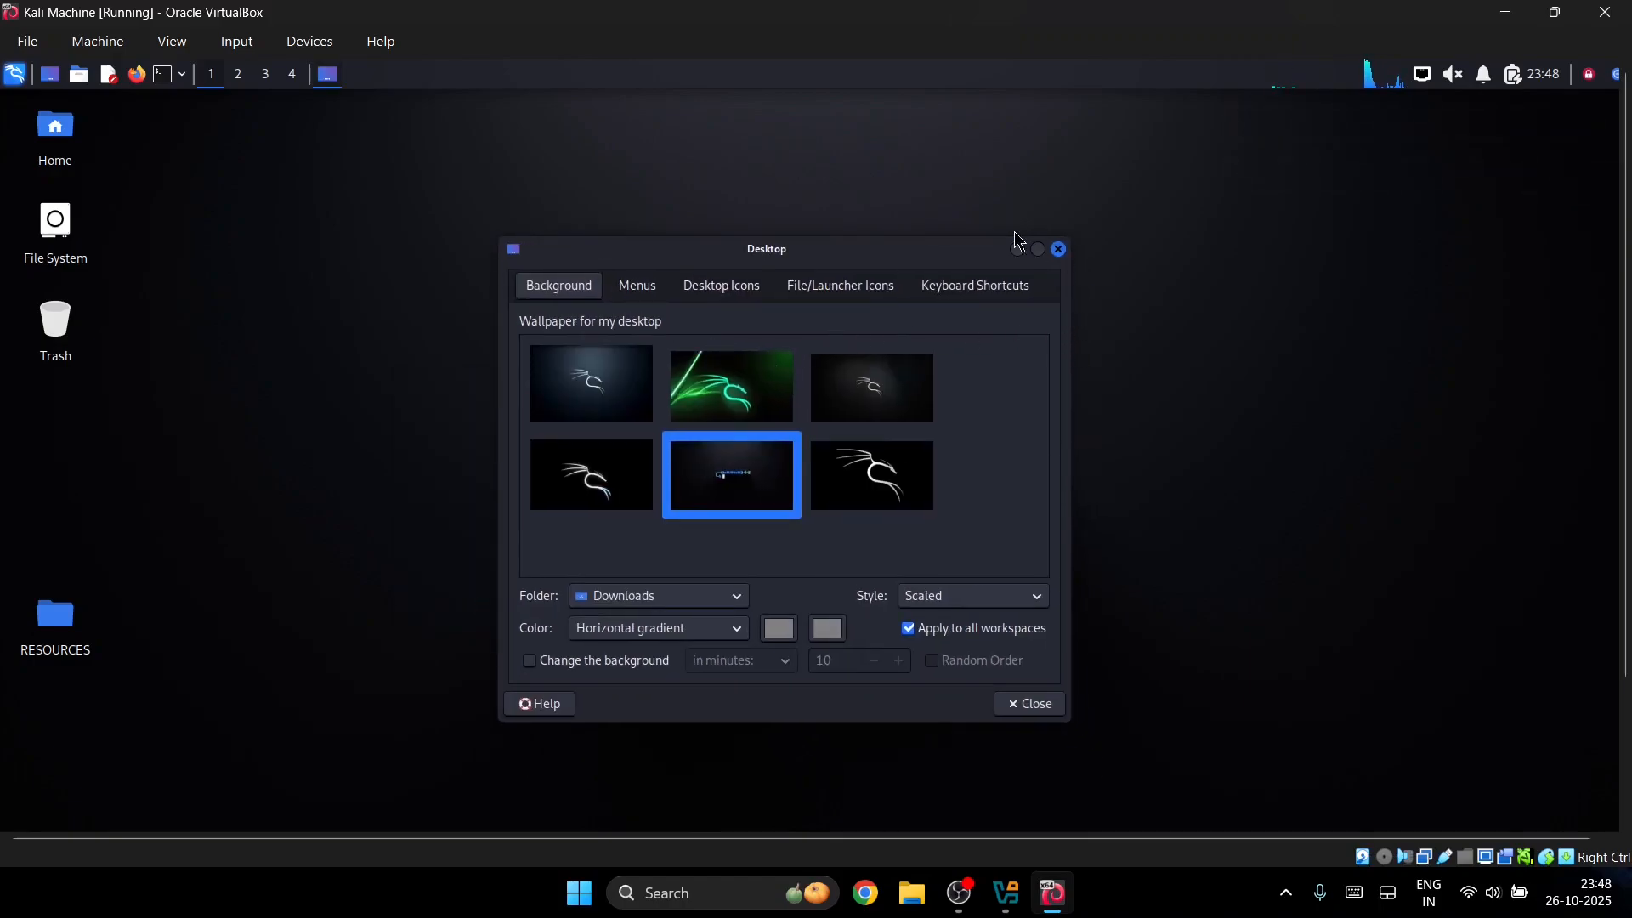
pyautogui.click(665, 606)
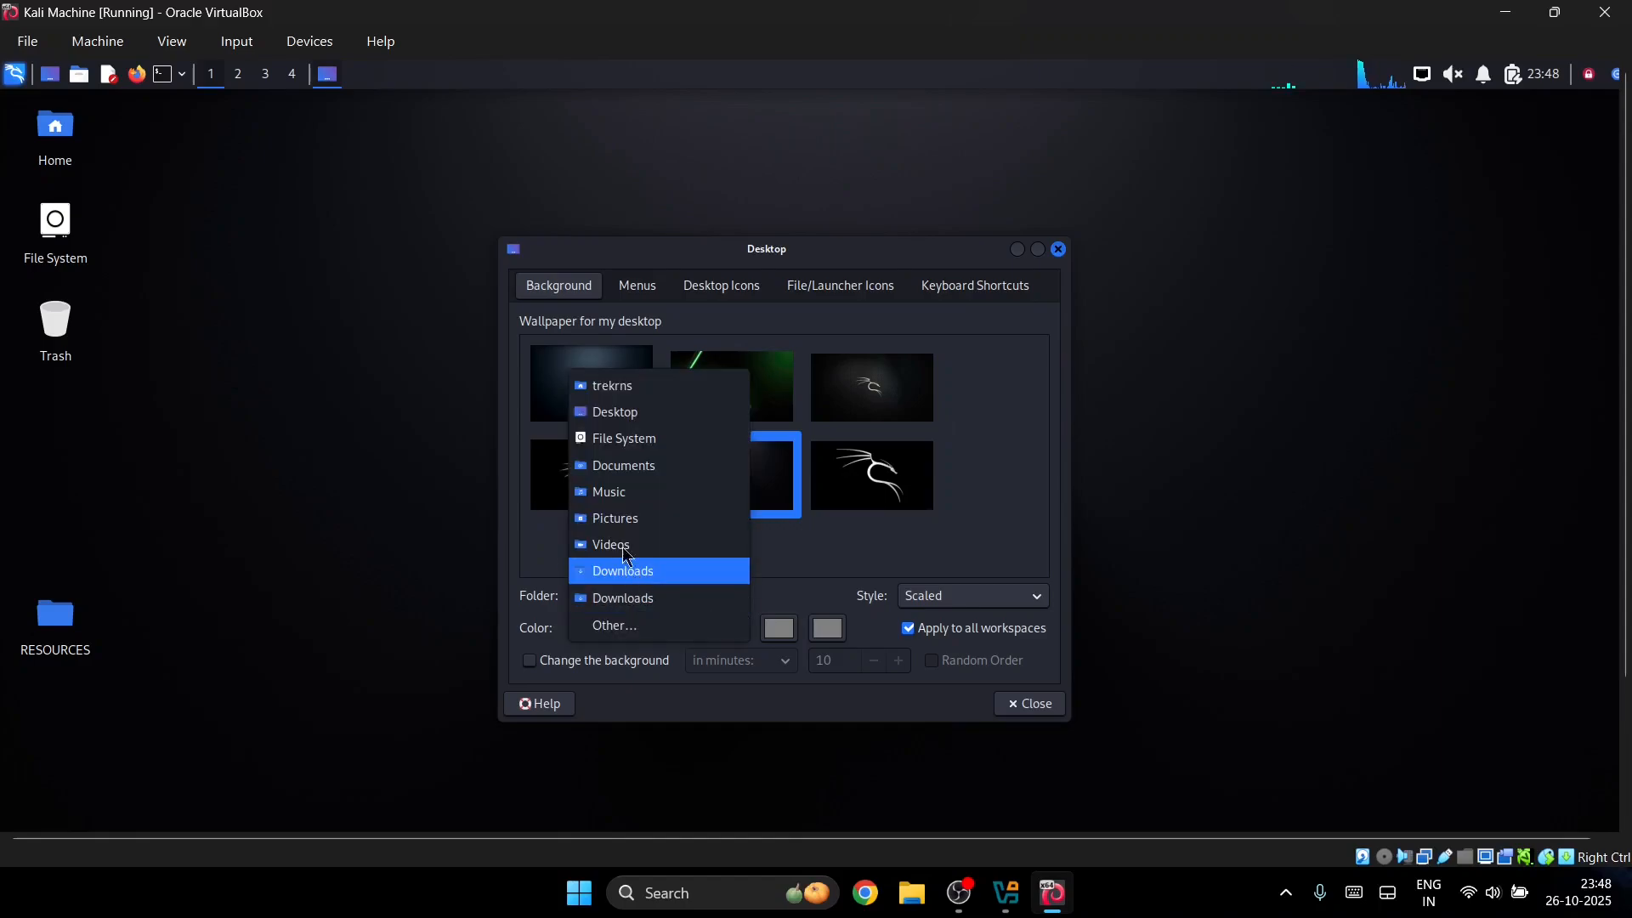
pyautogui.click(368, 447)
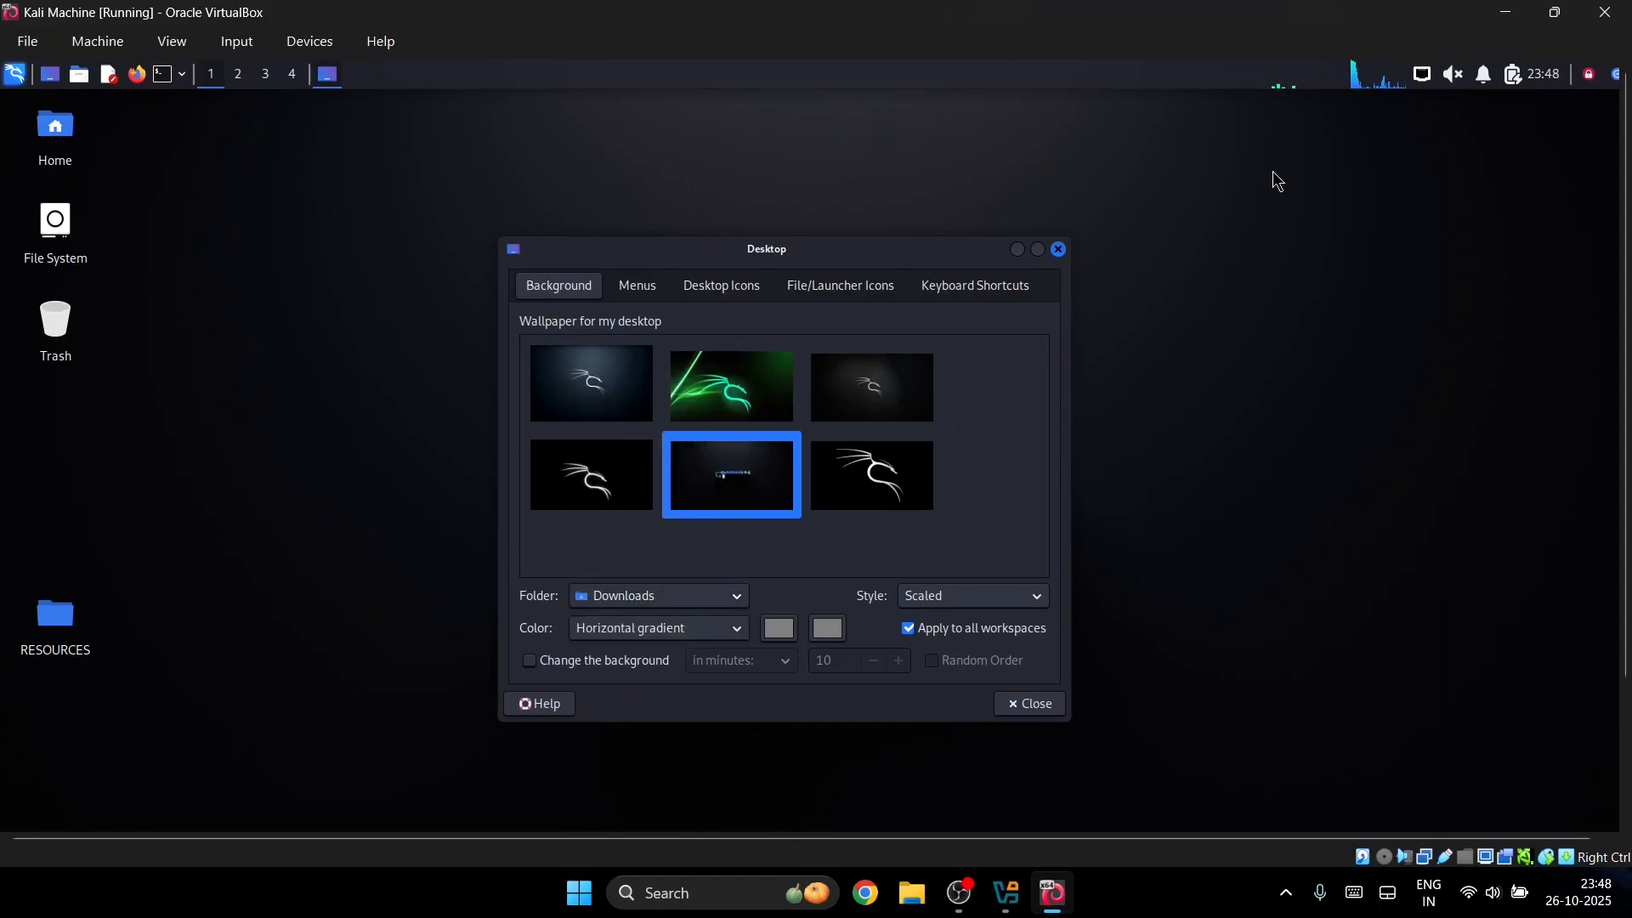
pyautogui.click(1059, 250)
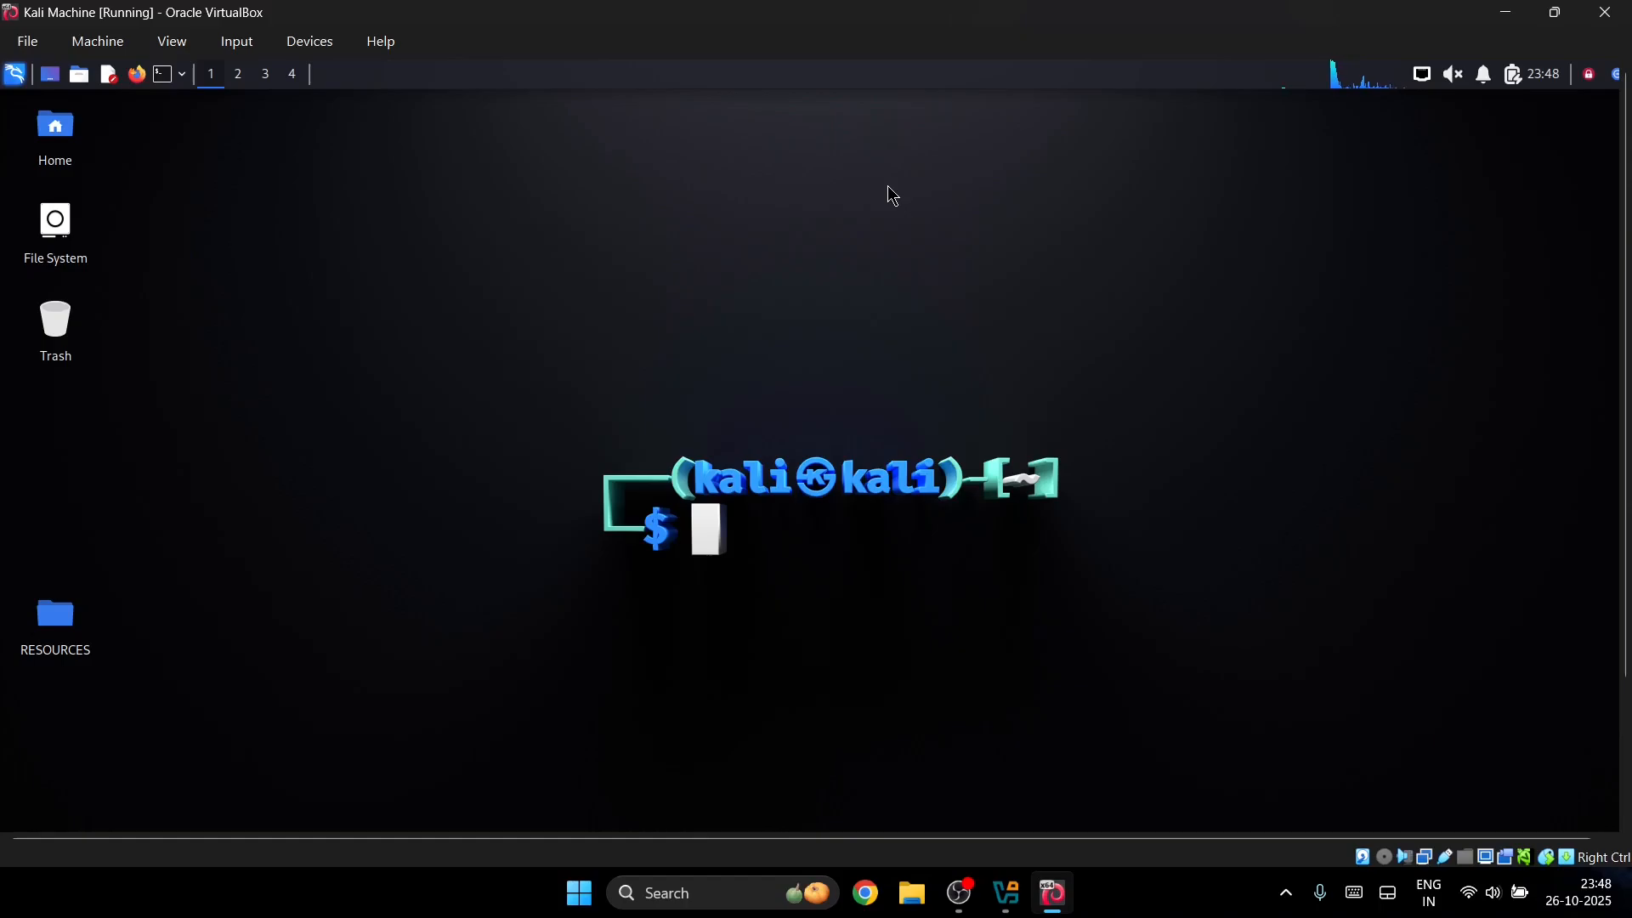
# Step: Power off the Kali Machine and close the VirtualBox Manager
pyautogui.click(1605, 12)
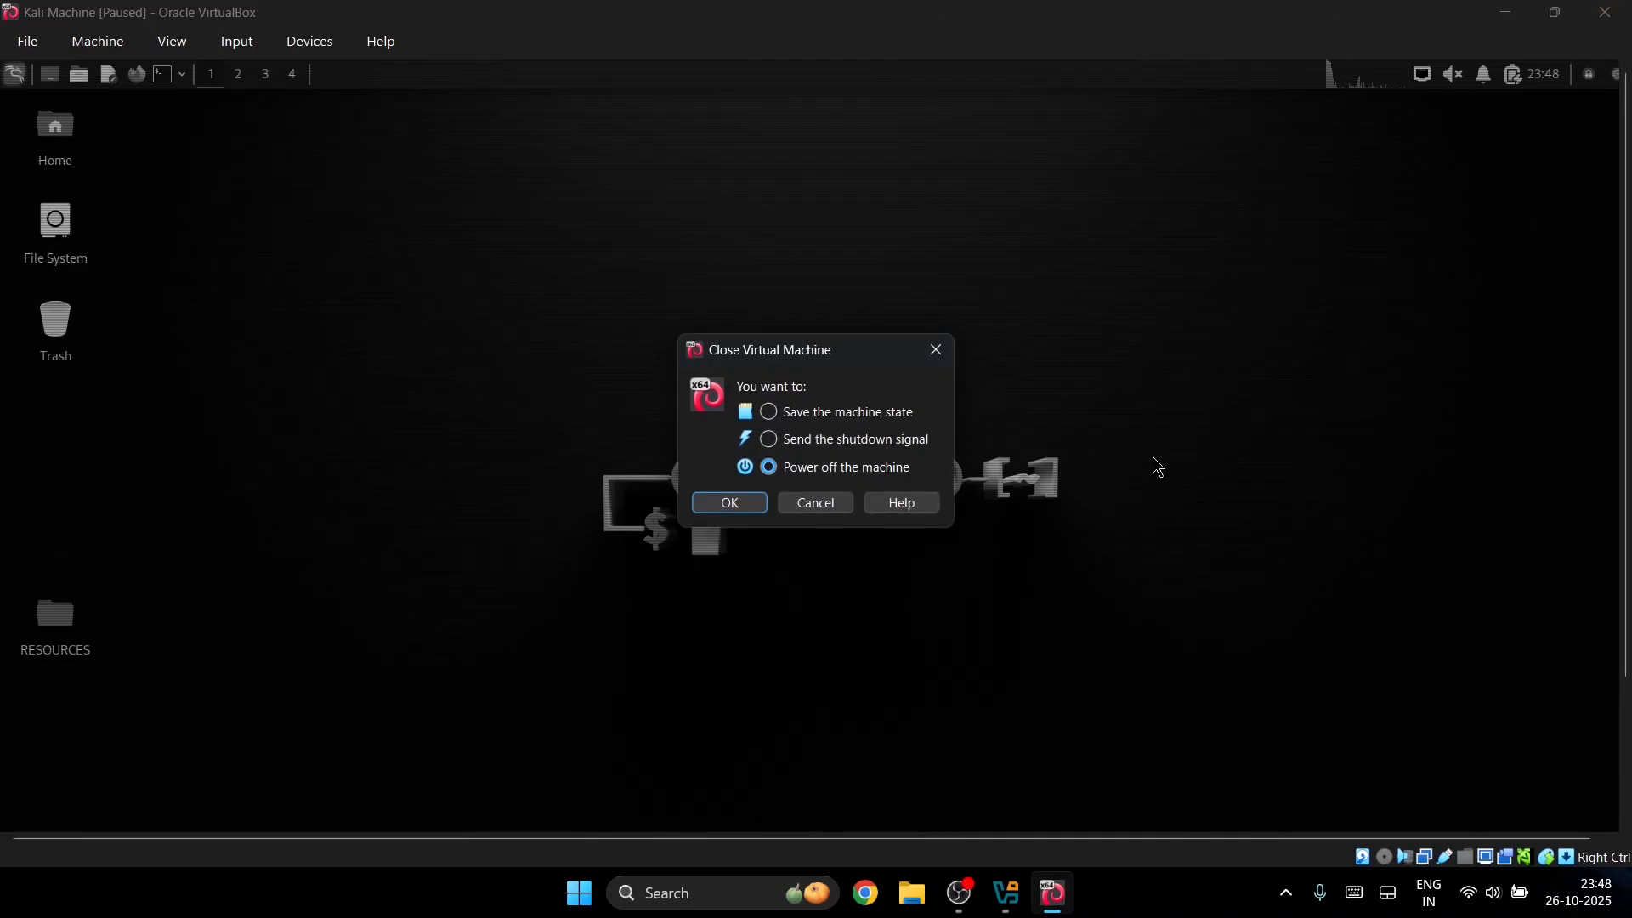
pyautogui.click(741, 507)
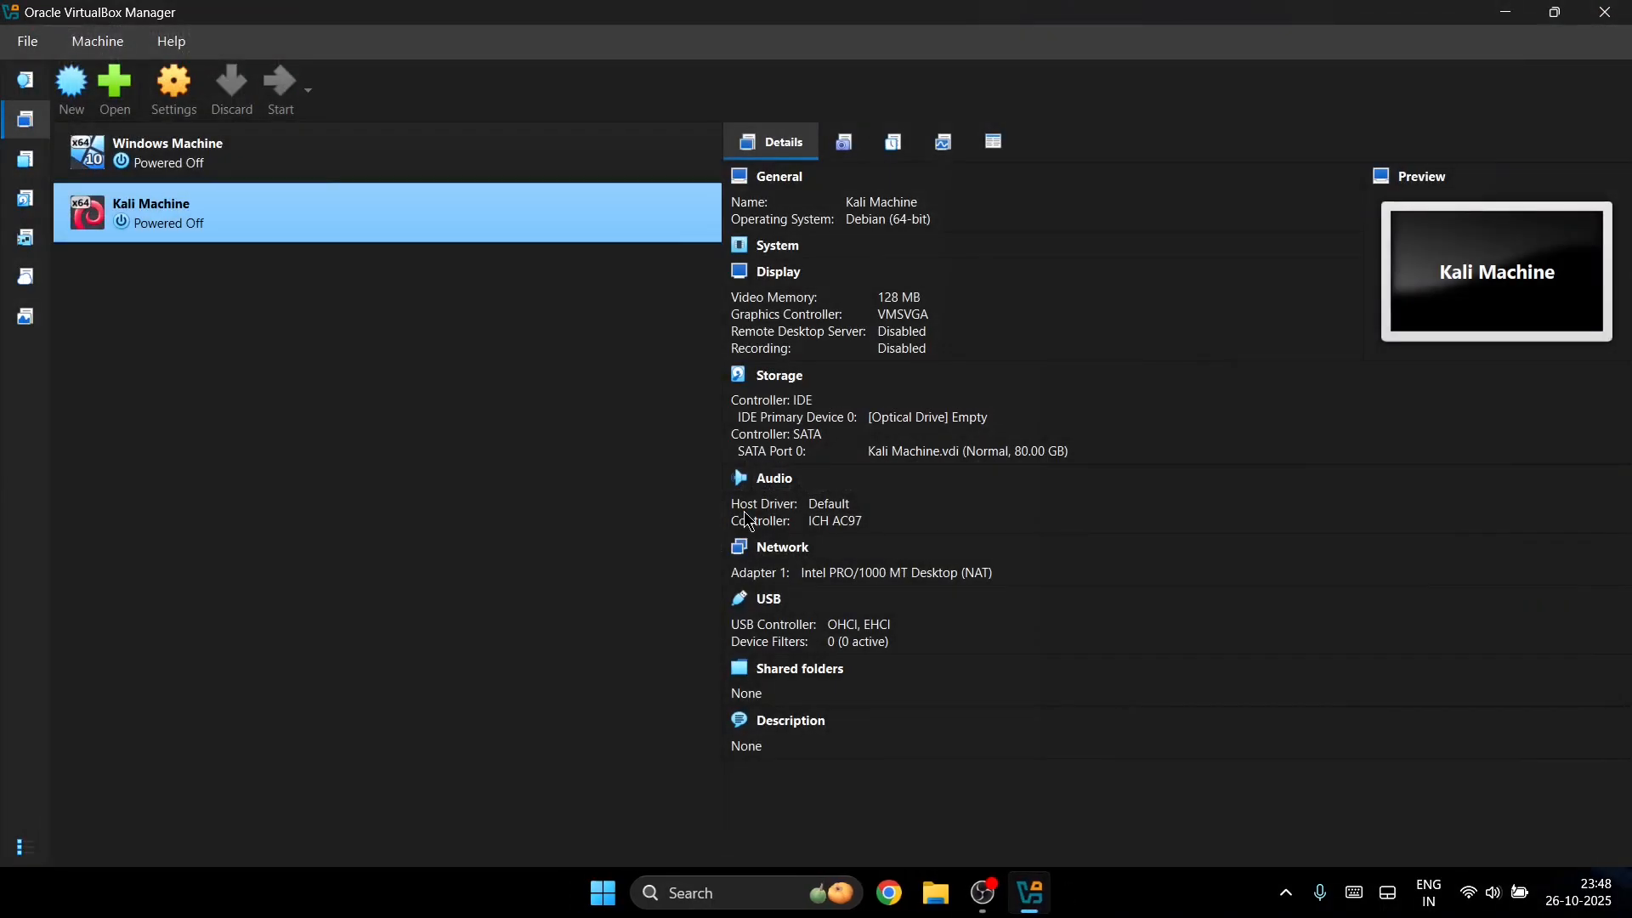
pyautogui.click(1604, 12)
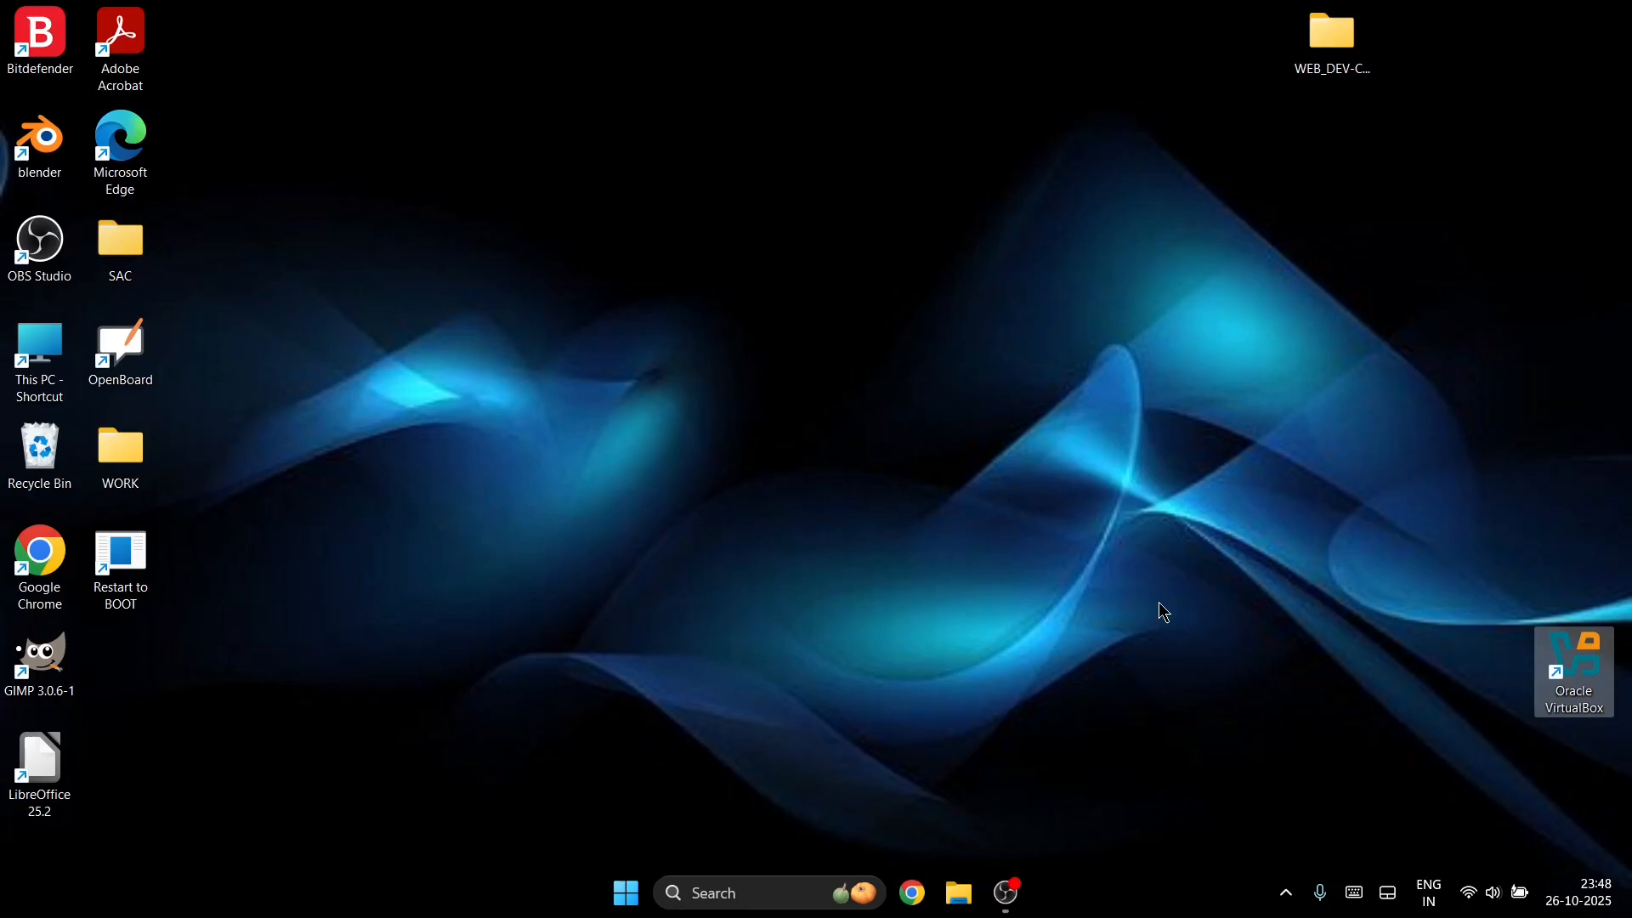
# Step: In Chrome, search the web for 'virutal box in' to find VirtualBox installation
pyautogui.click(912, 894)
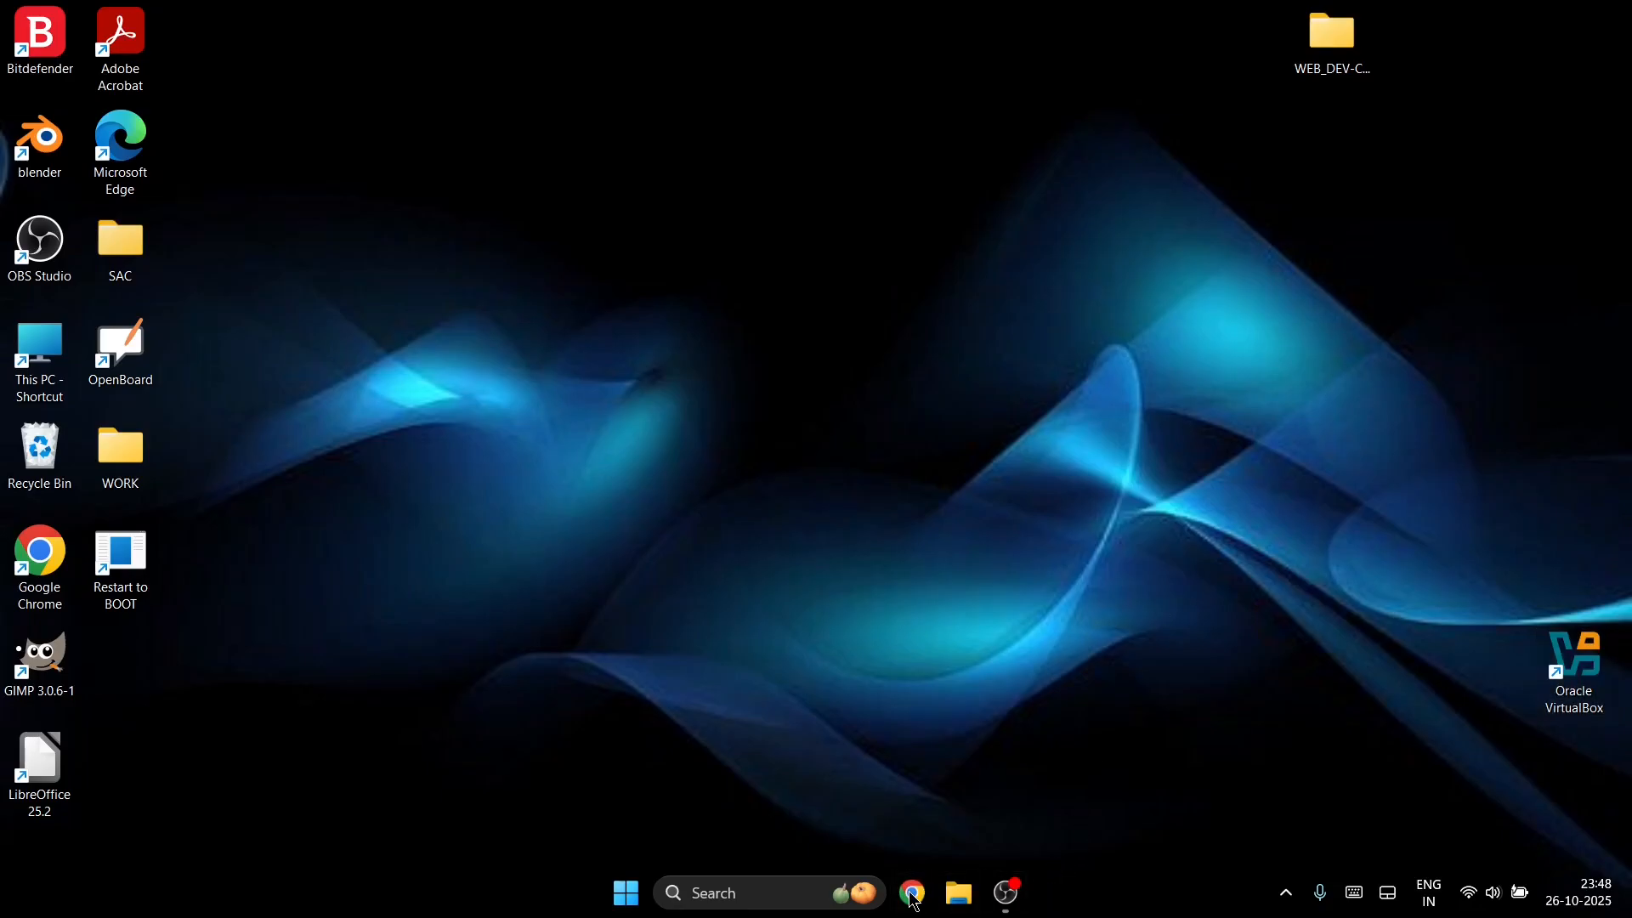
pyautogui.write('v')
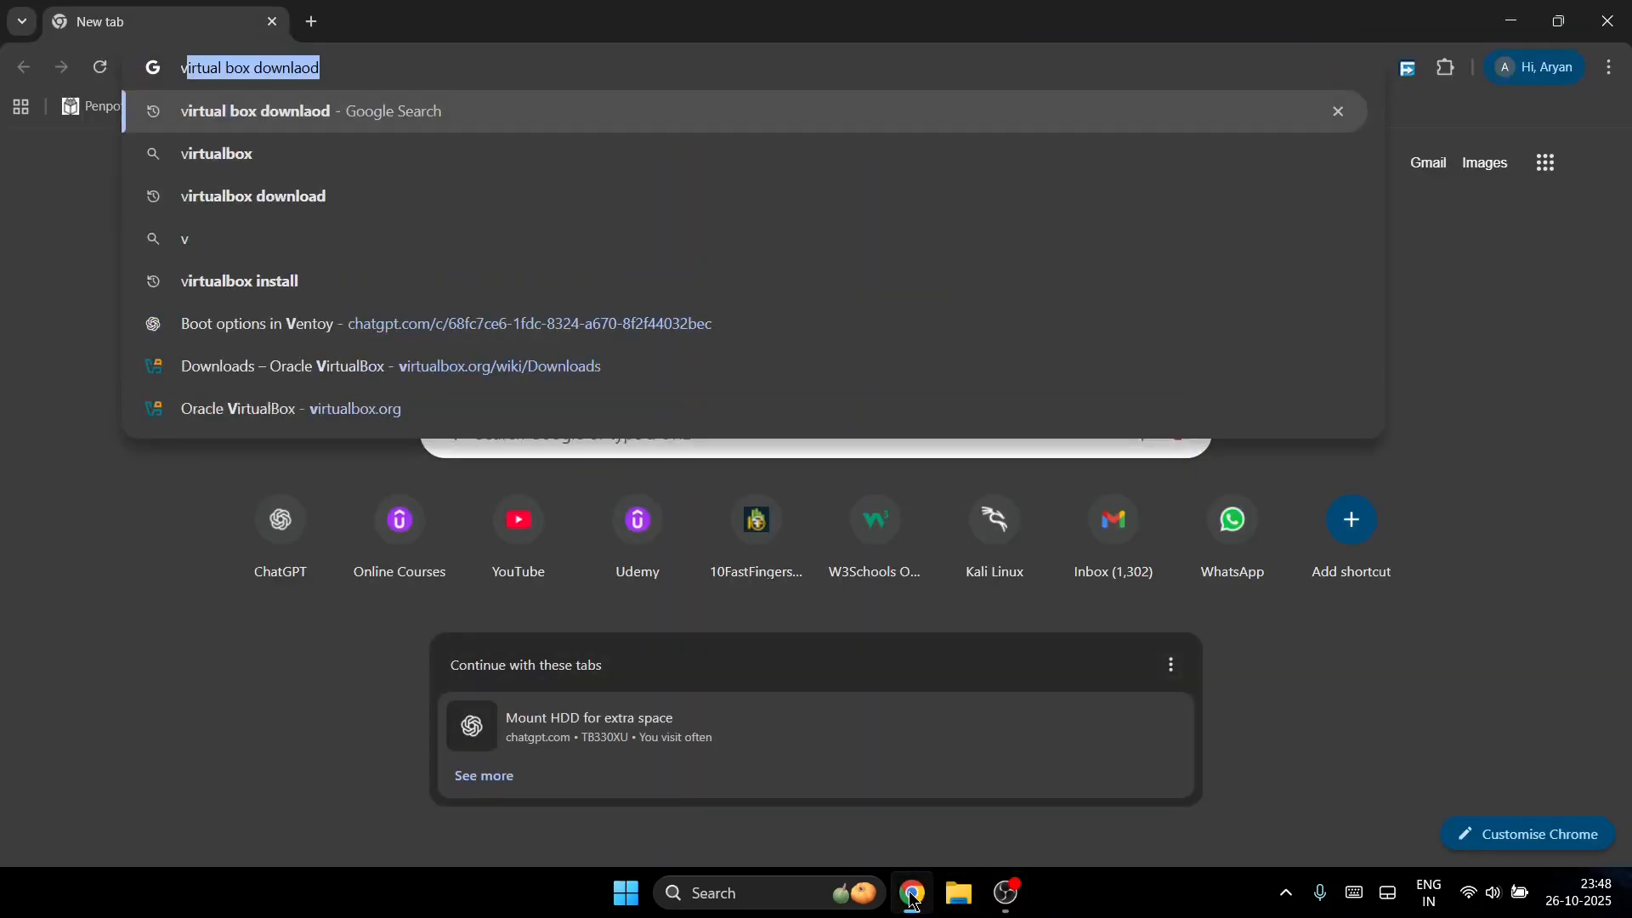
pyautogui.write('irutal bo')
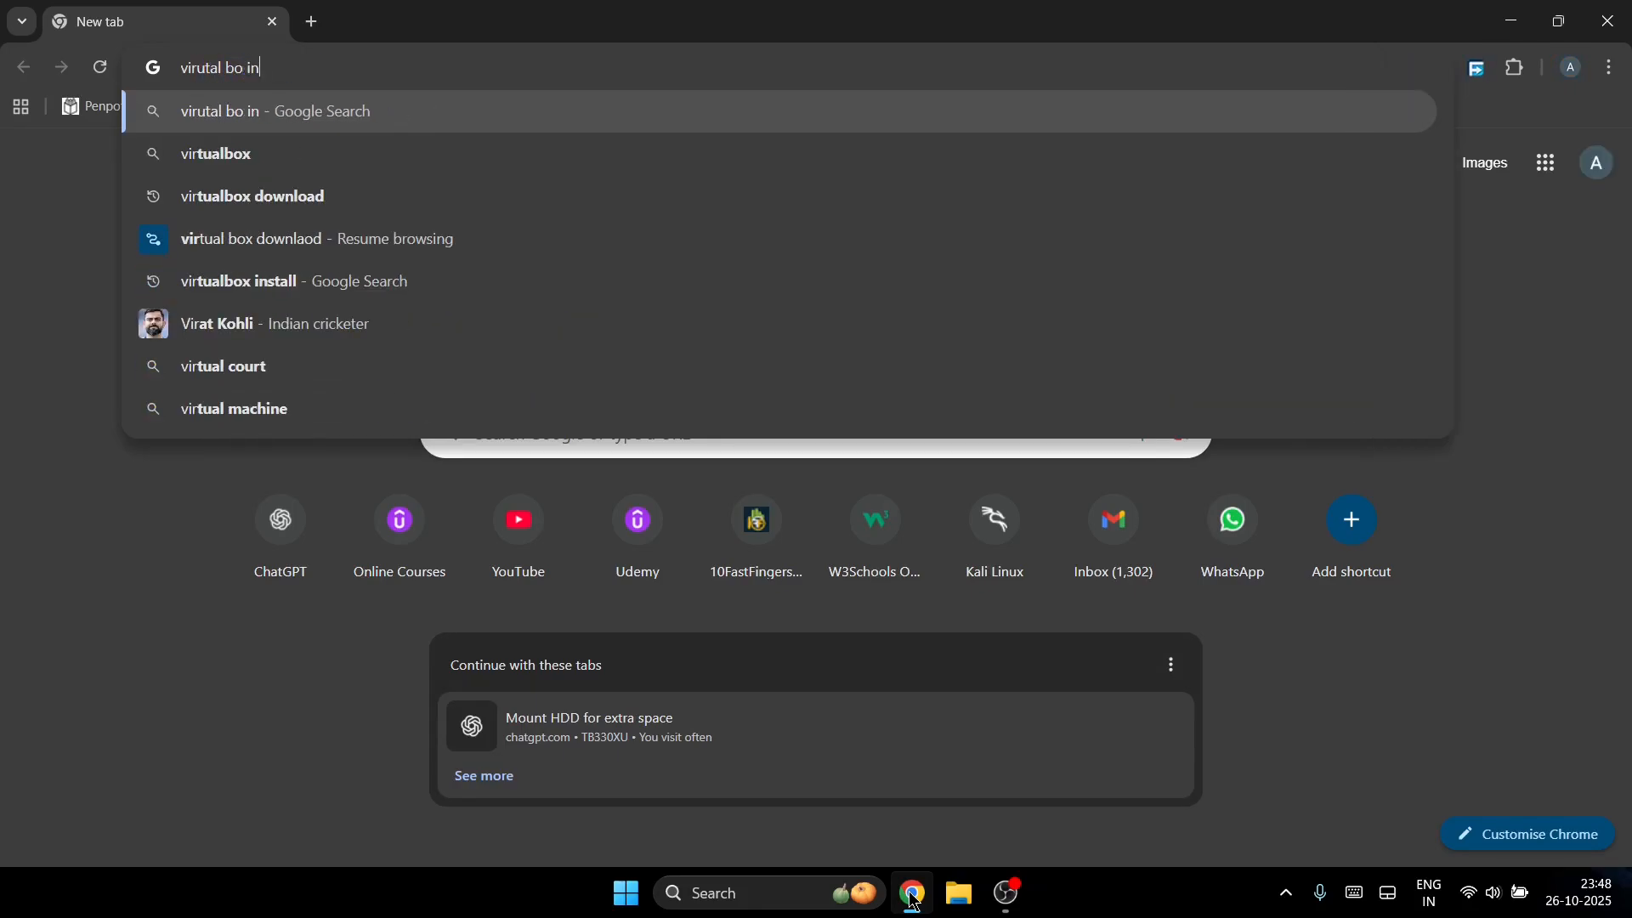
pyautogui.write('x in')
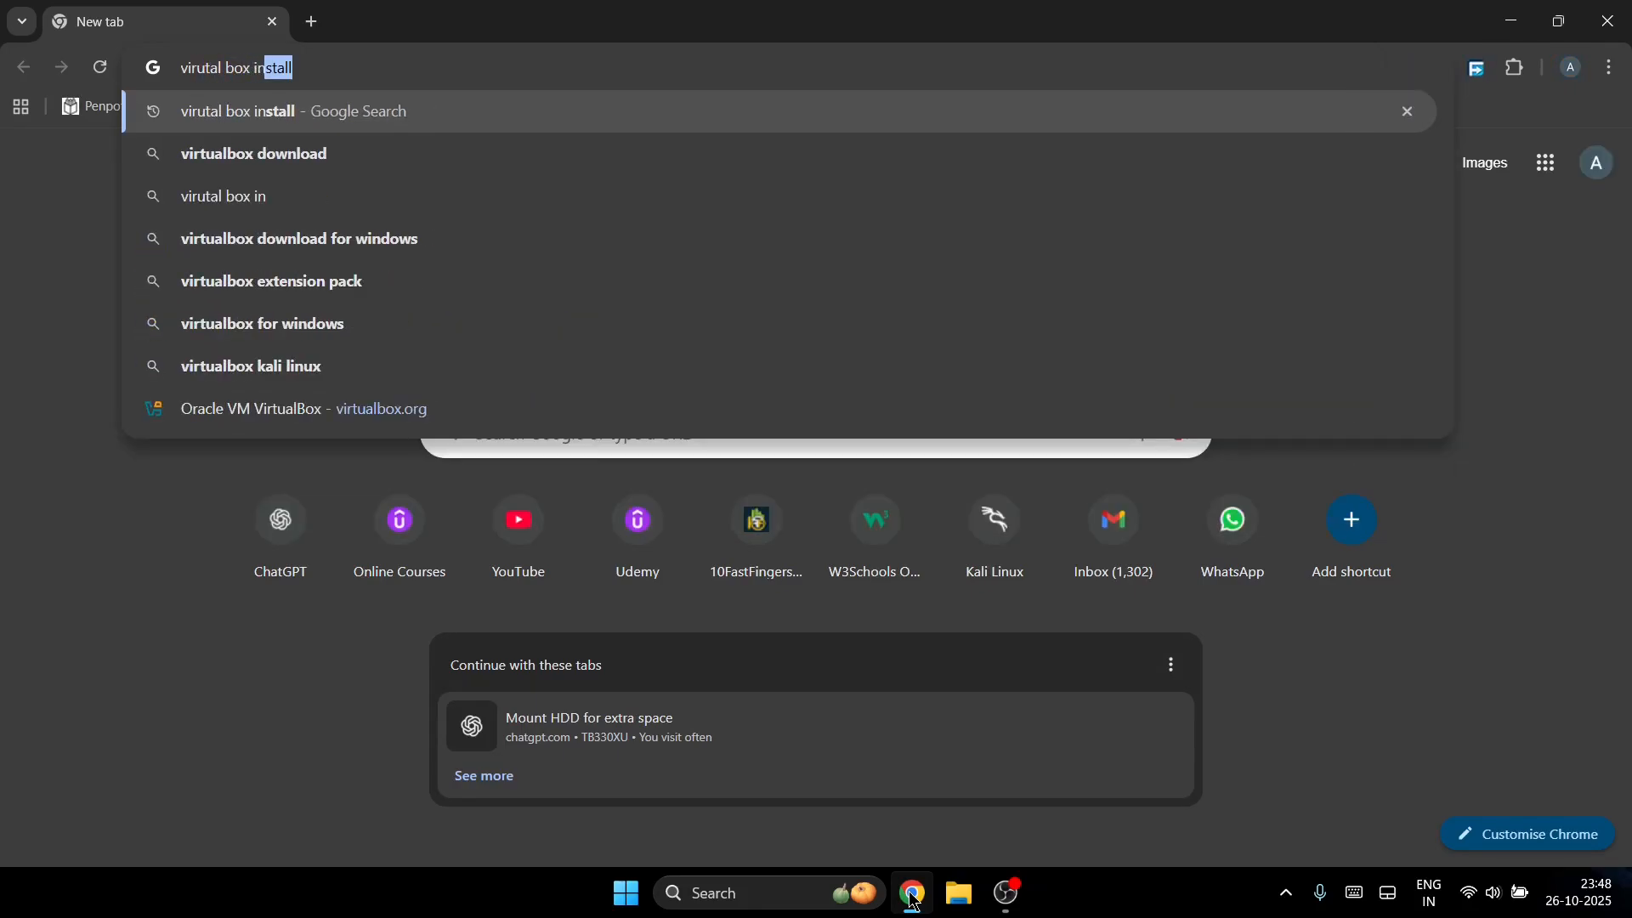
pyautogui.press('Return')
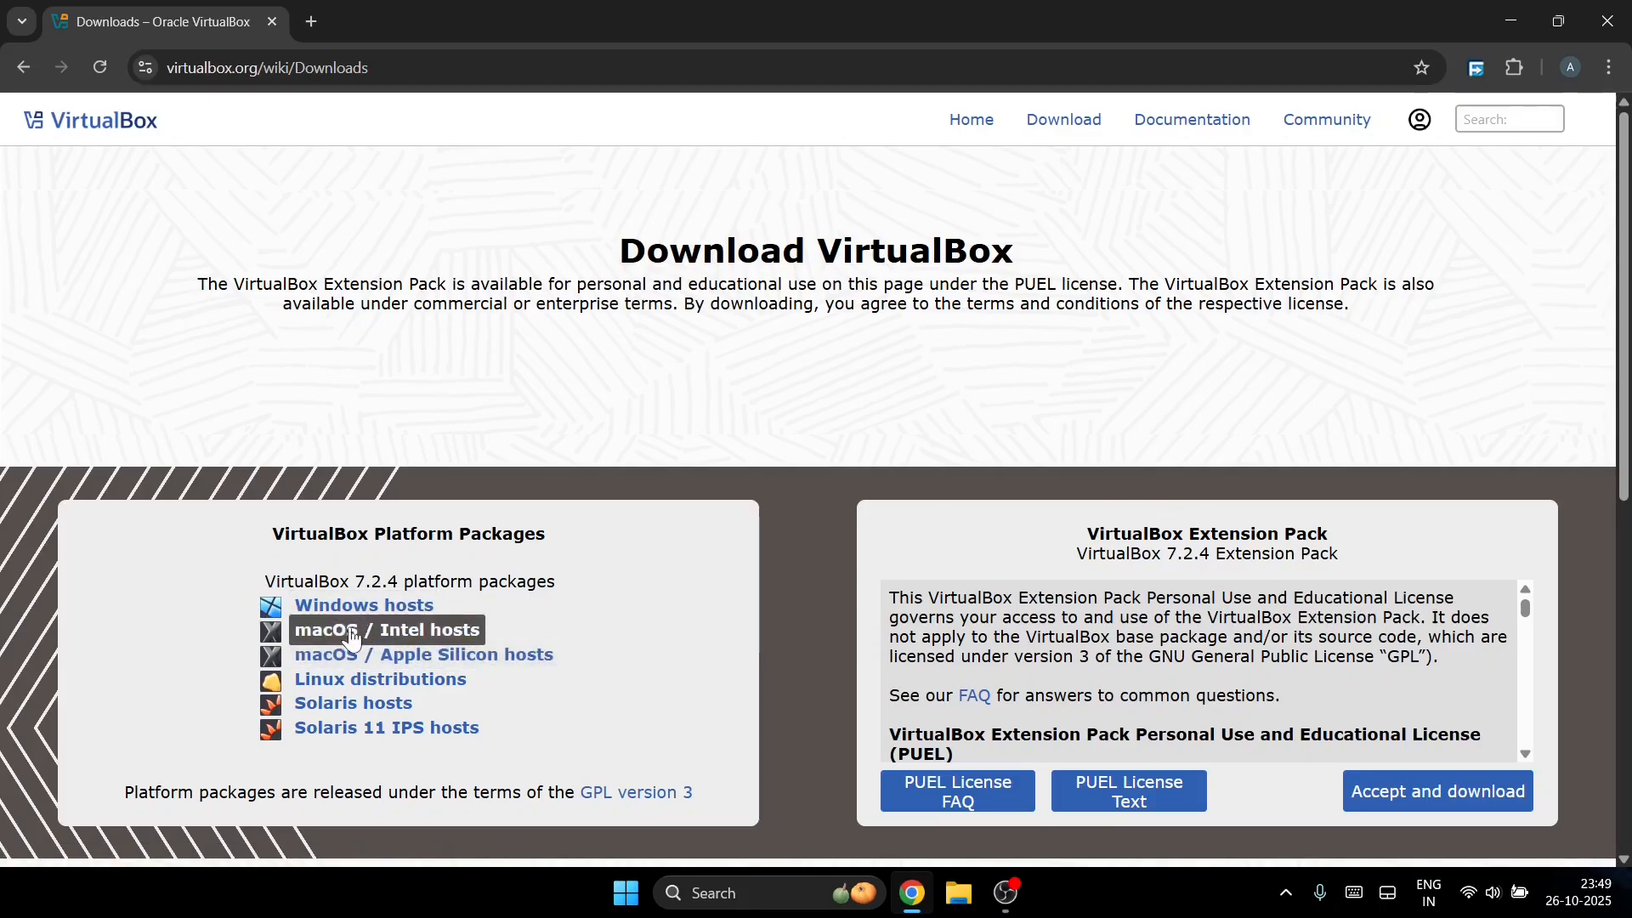
# Step: Start the VirtualBox Windows hosts installer download, then cancel it
pyautogui.click(403, 613)
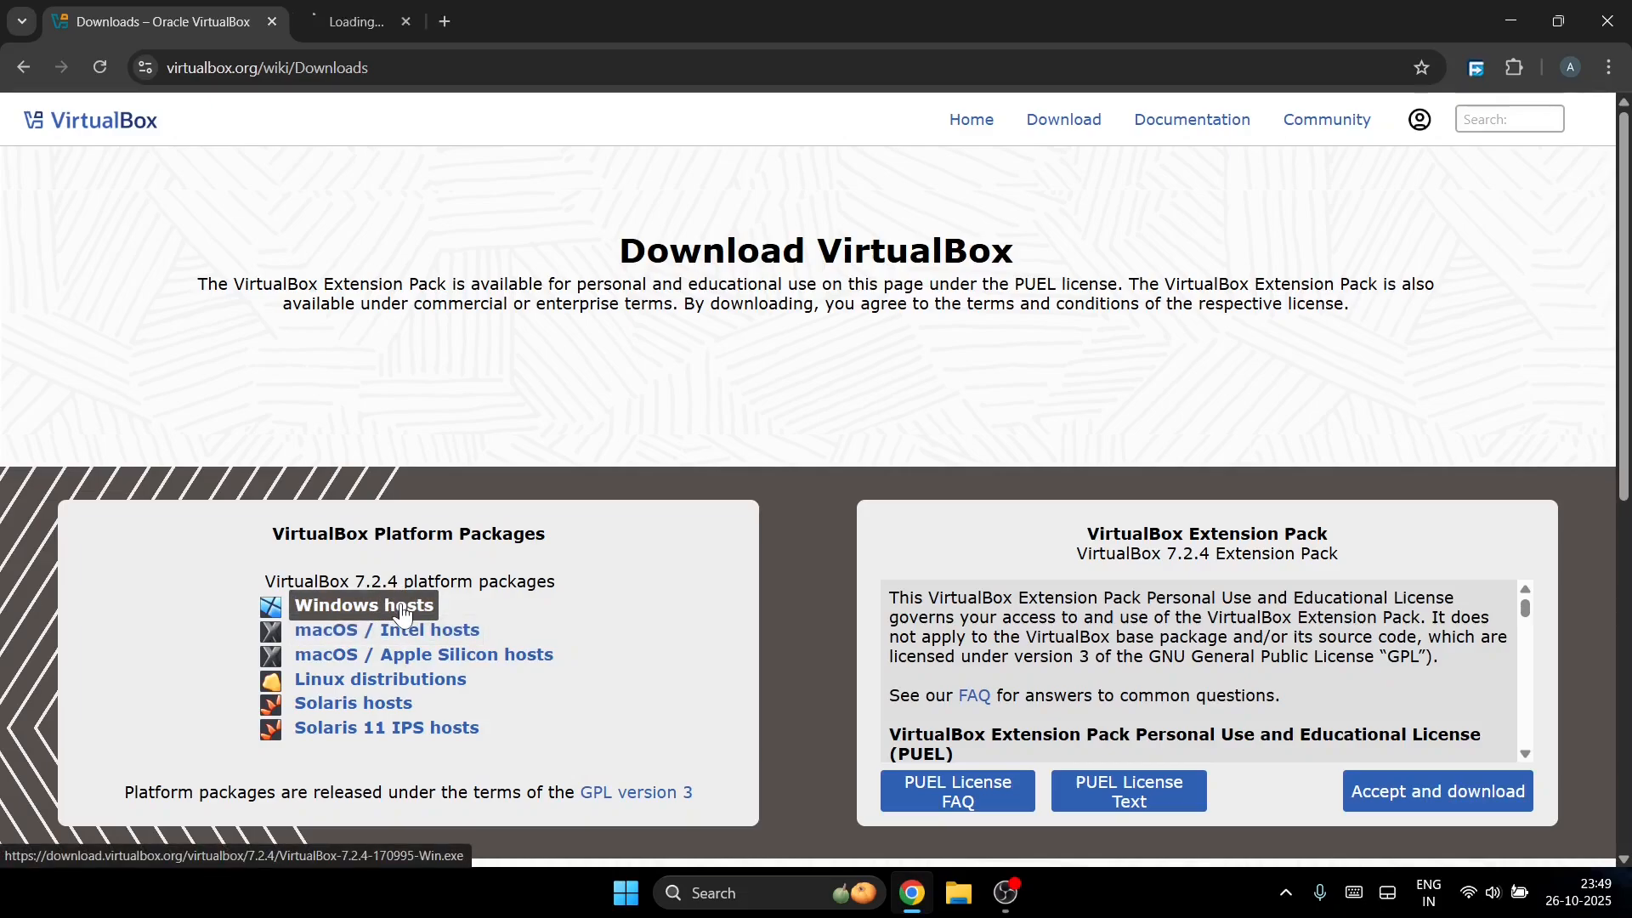
pyautogui.click(391, 19)
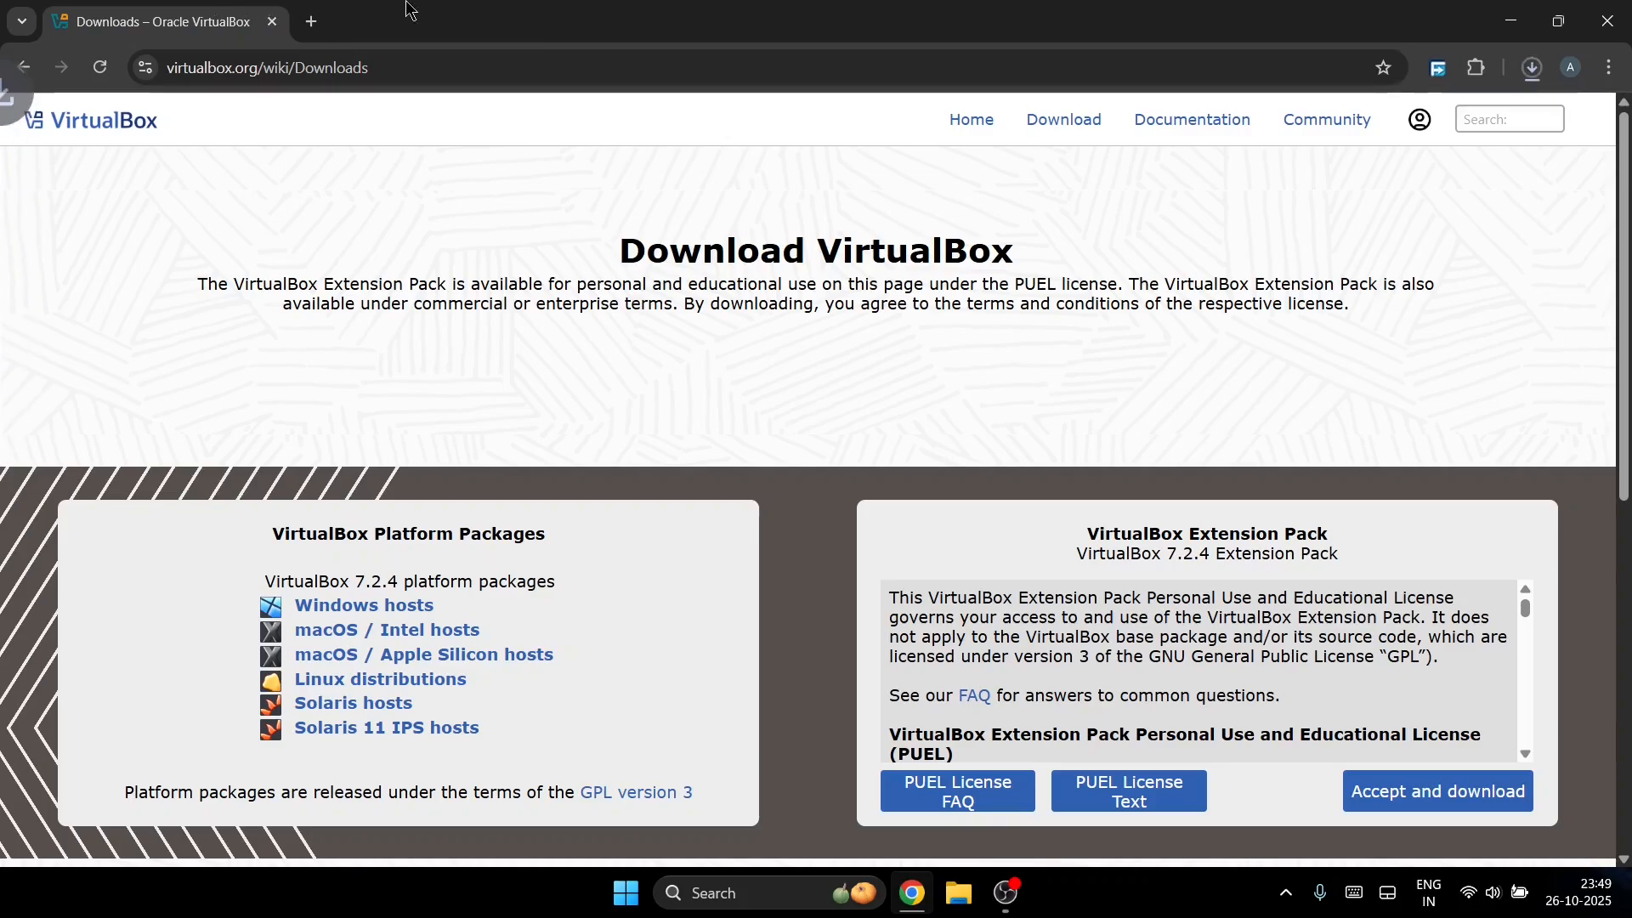
pyautogui.click(1531, 68)
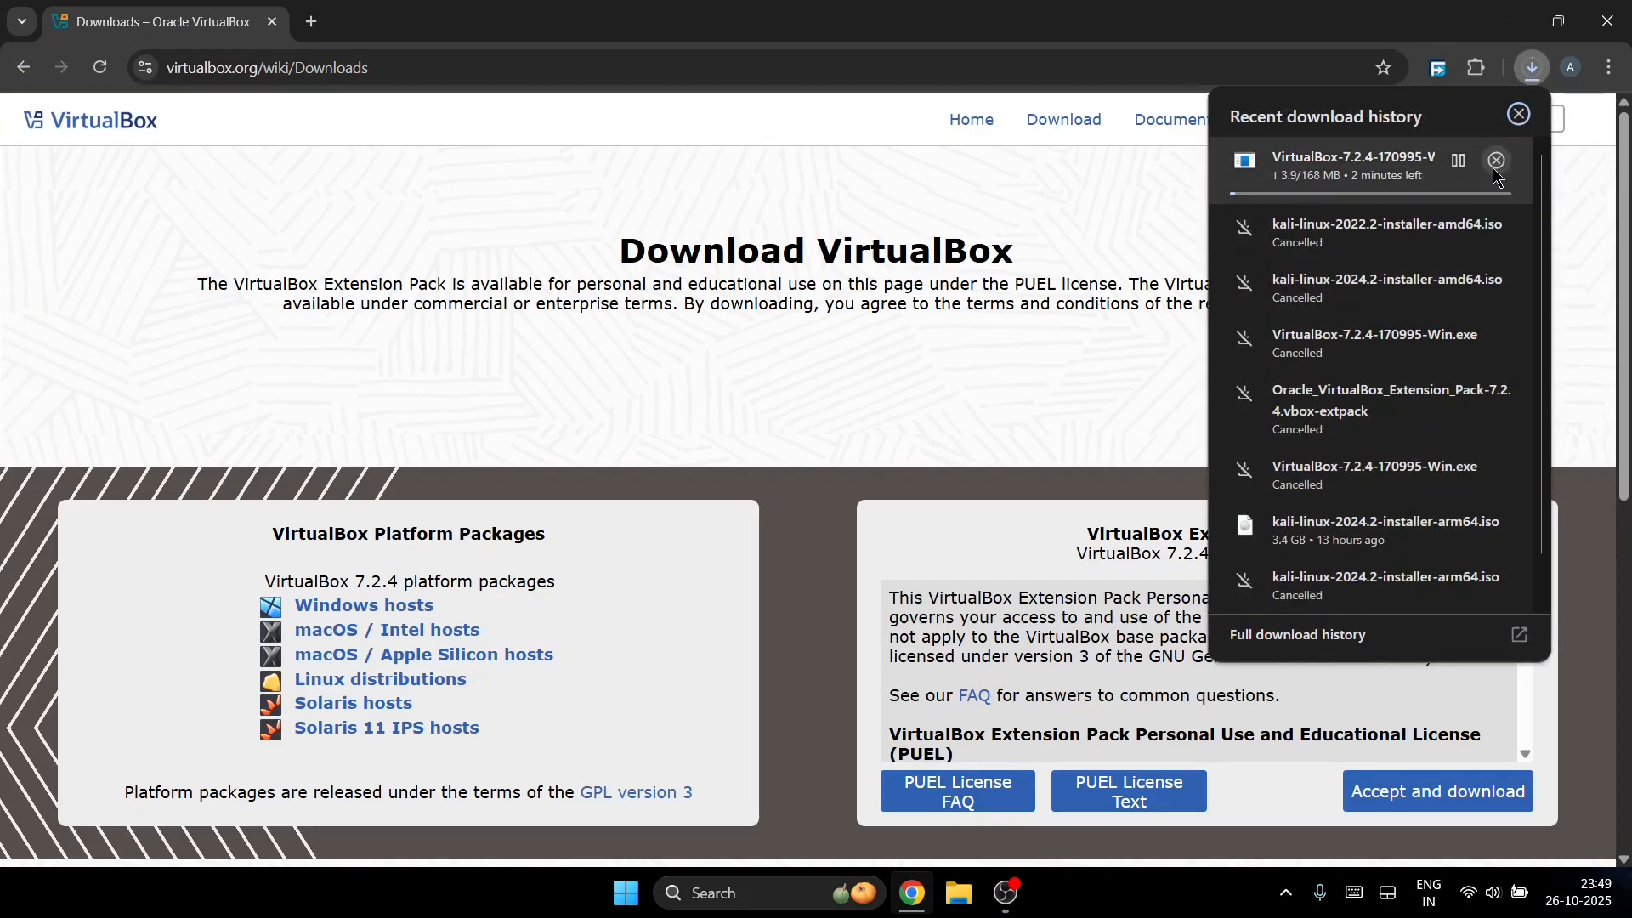
pyautogui.click(1497, 164)
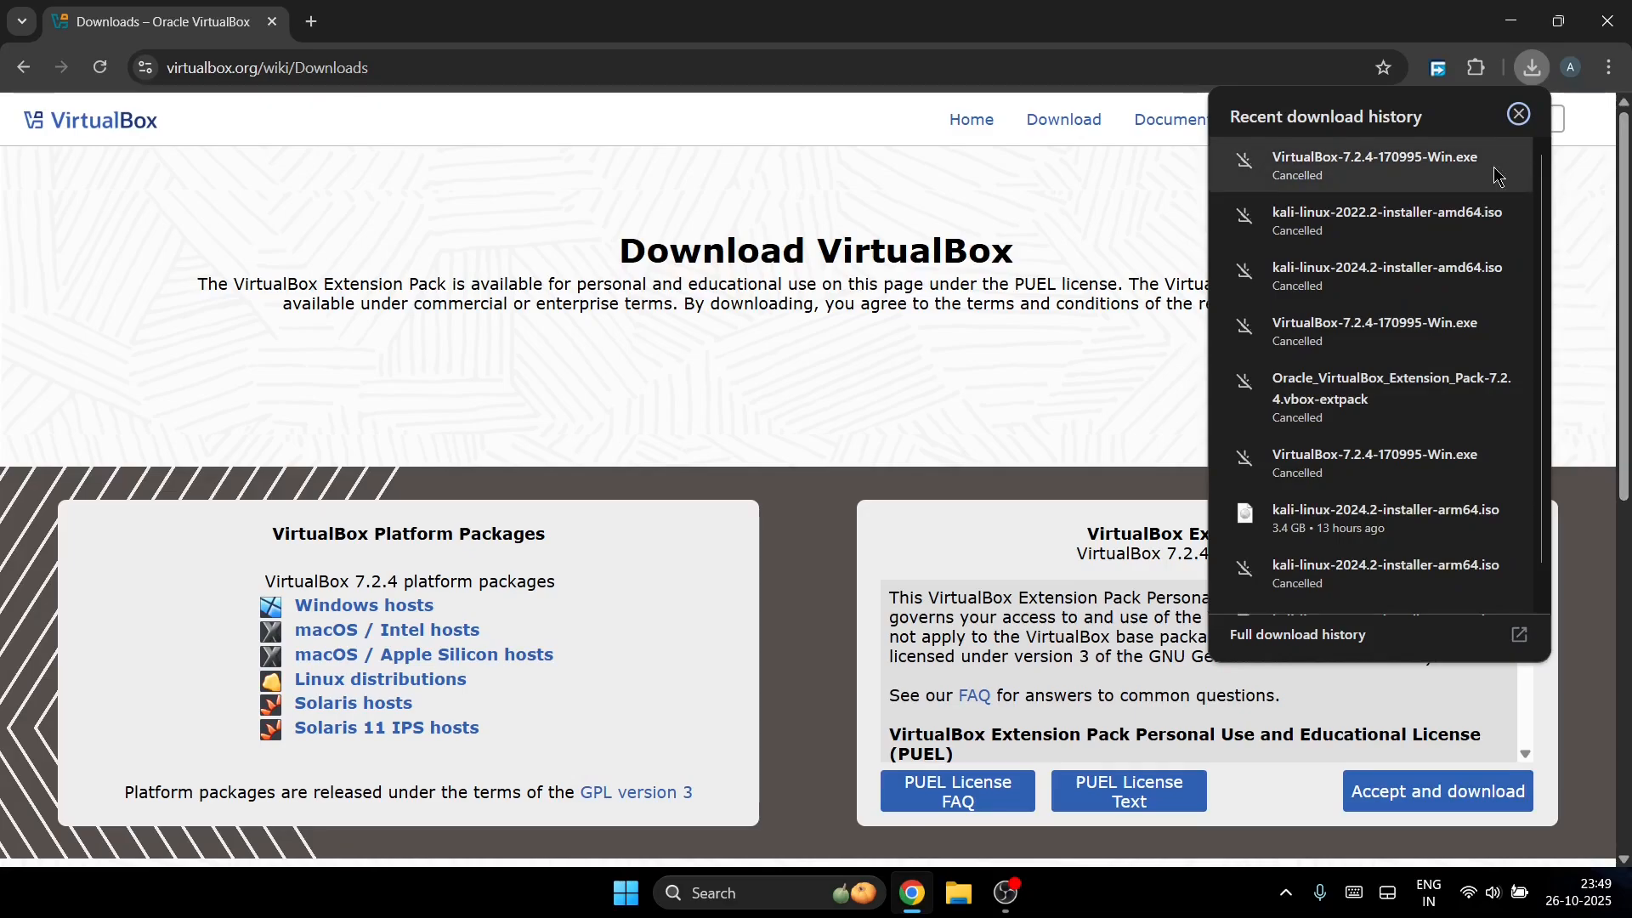
# Step: Remove older entries, including kali-linux-2023.2, from the full download history
pyautogui.click(1394, 635)
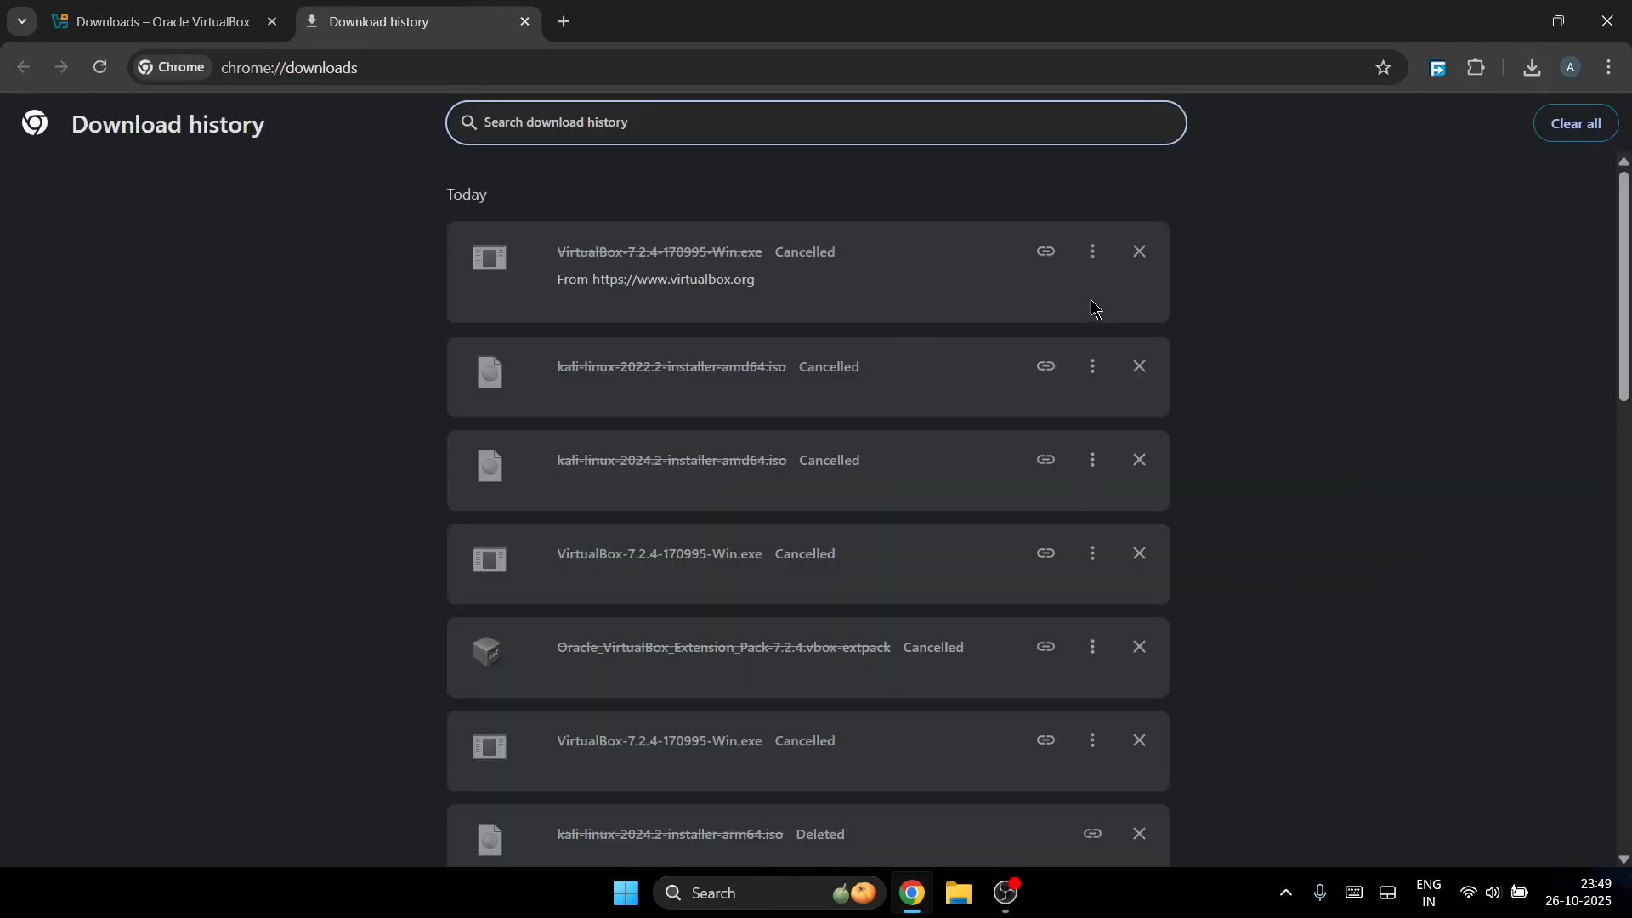
pyautogui.click(1137, 255)
pyautogui.click(1137, 255)
pyautogui.click(1137, 255)
pyautogui.click(1137, 255)
pyautogui.click(1136, 265)
pyautogui.click(1136, 265)
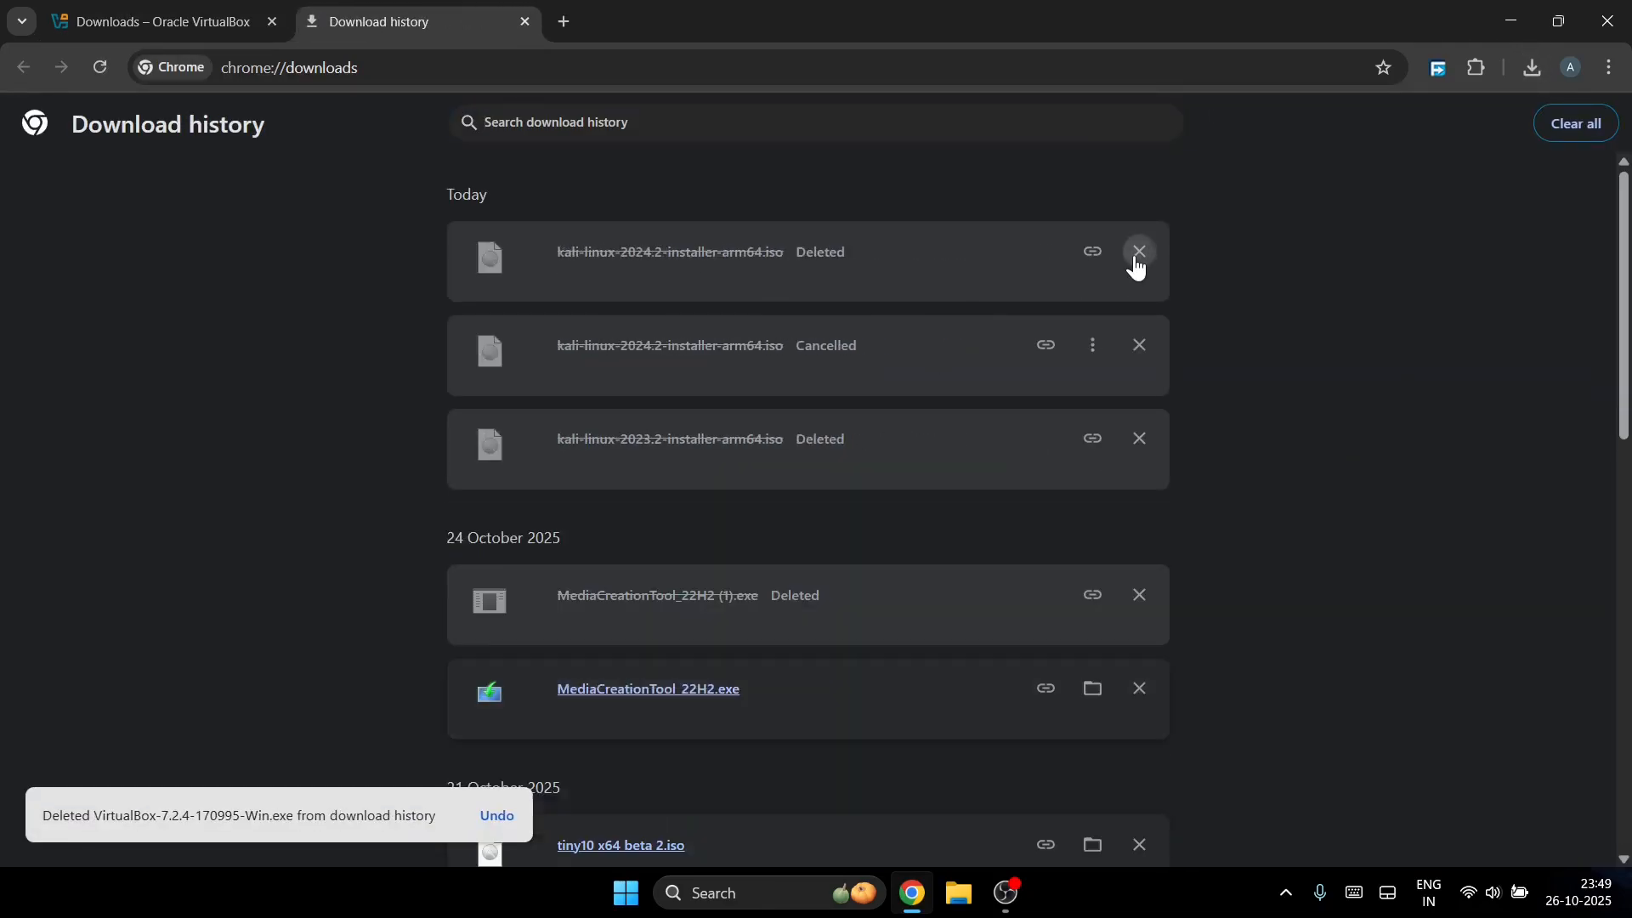
pyautogui.click(1137, 266)
pyautogui.click(1137, 265)
pyautogui.click(1137, 266)
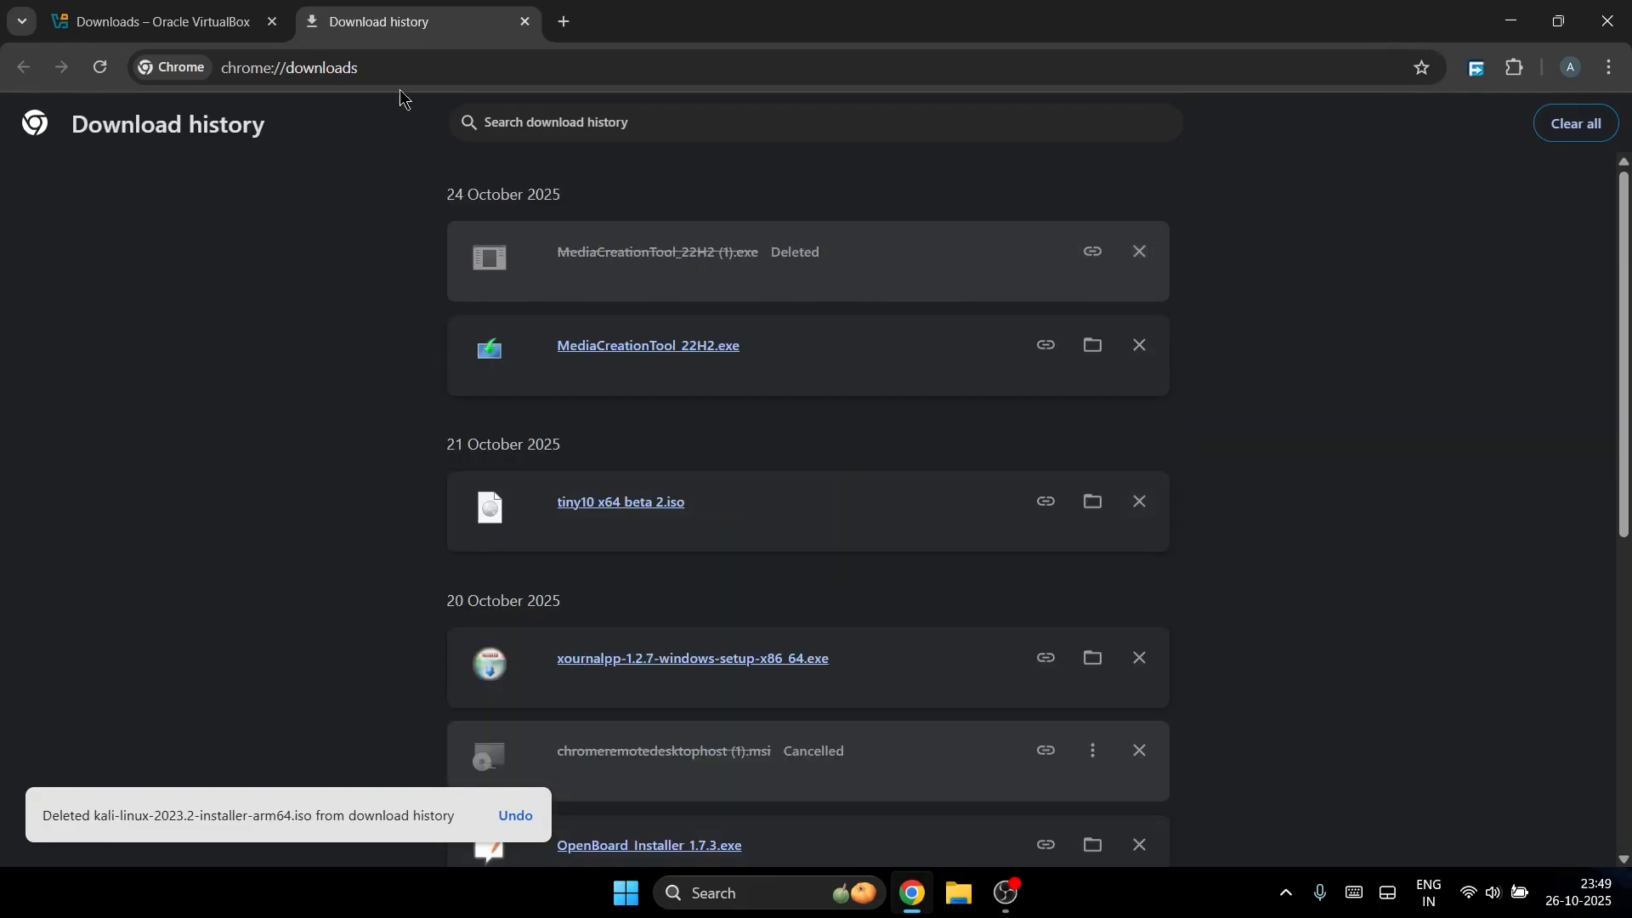
# Step: Start and cancel the VirtualBox Extension Pack download, then select the history tab's address
pyautogui.click(214, 17)
pyautogui.scroll(-3, 1143, 736)
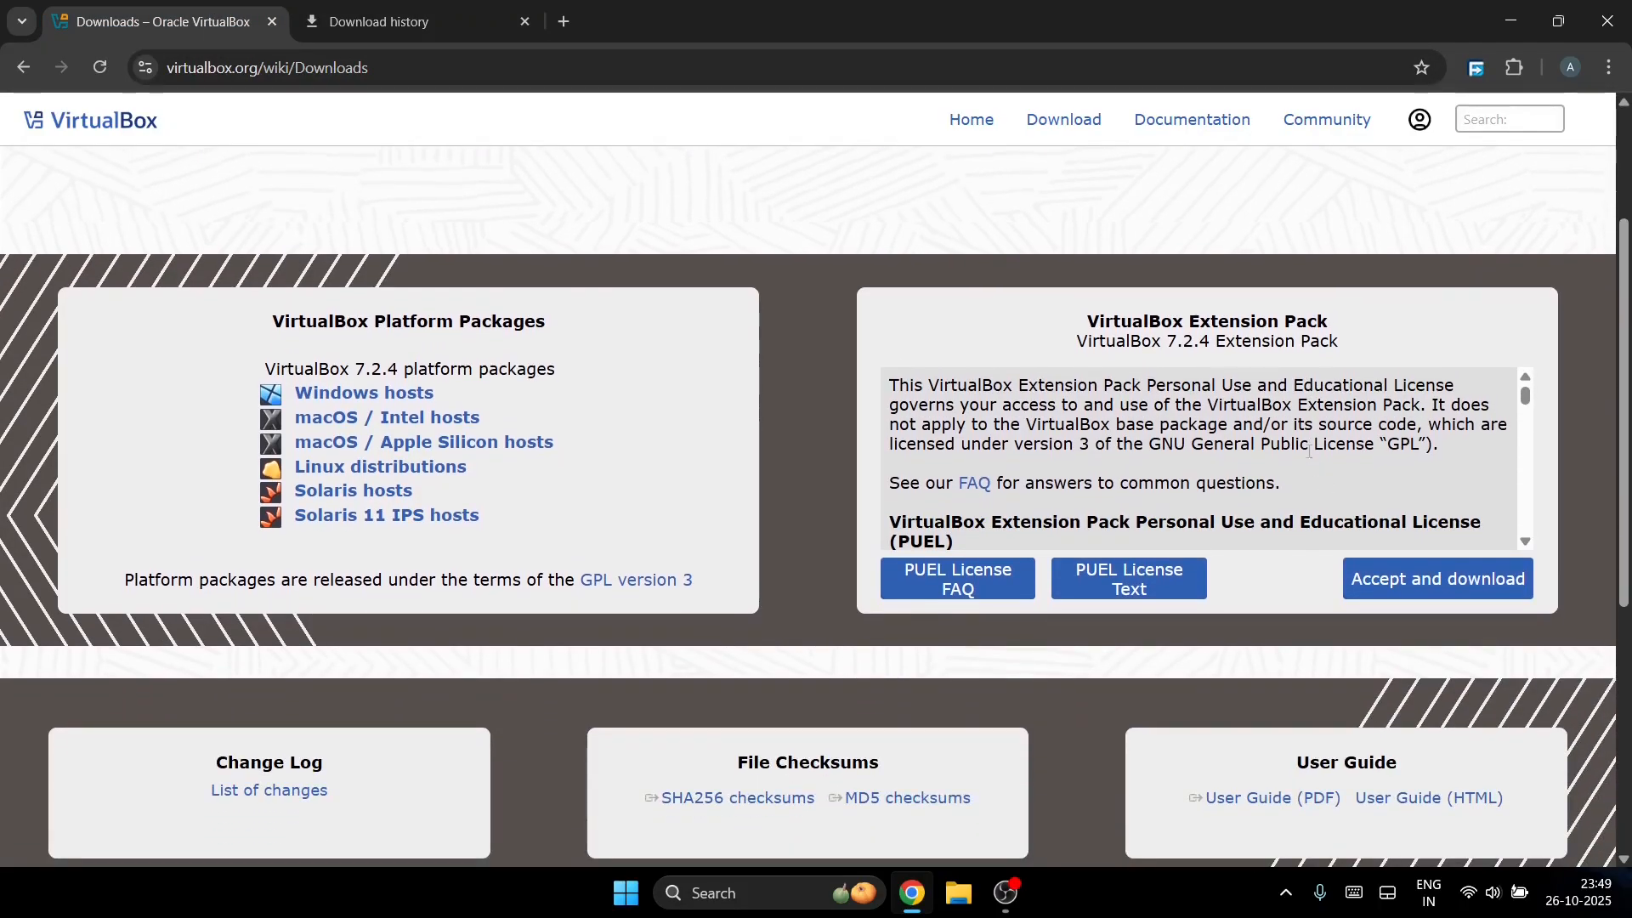
pyautogui.click(1449, 578)
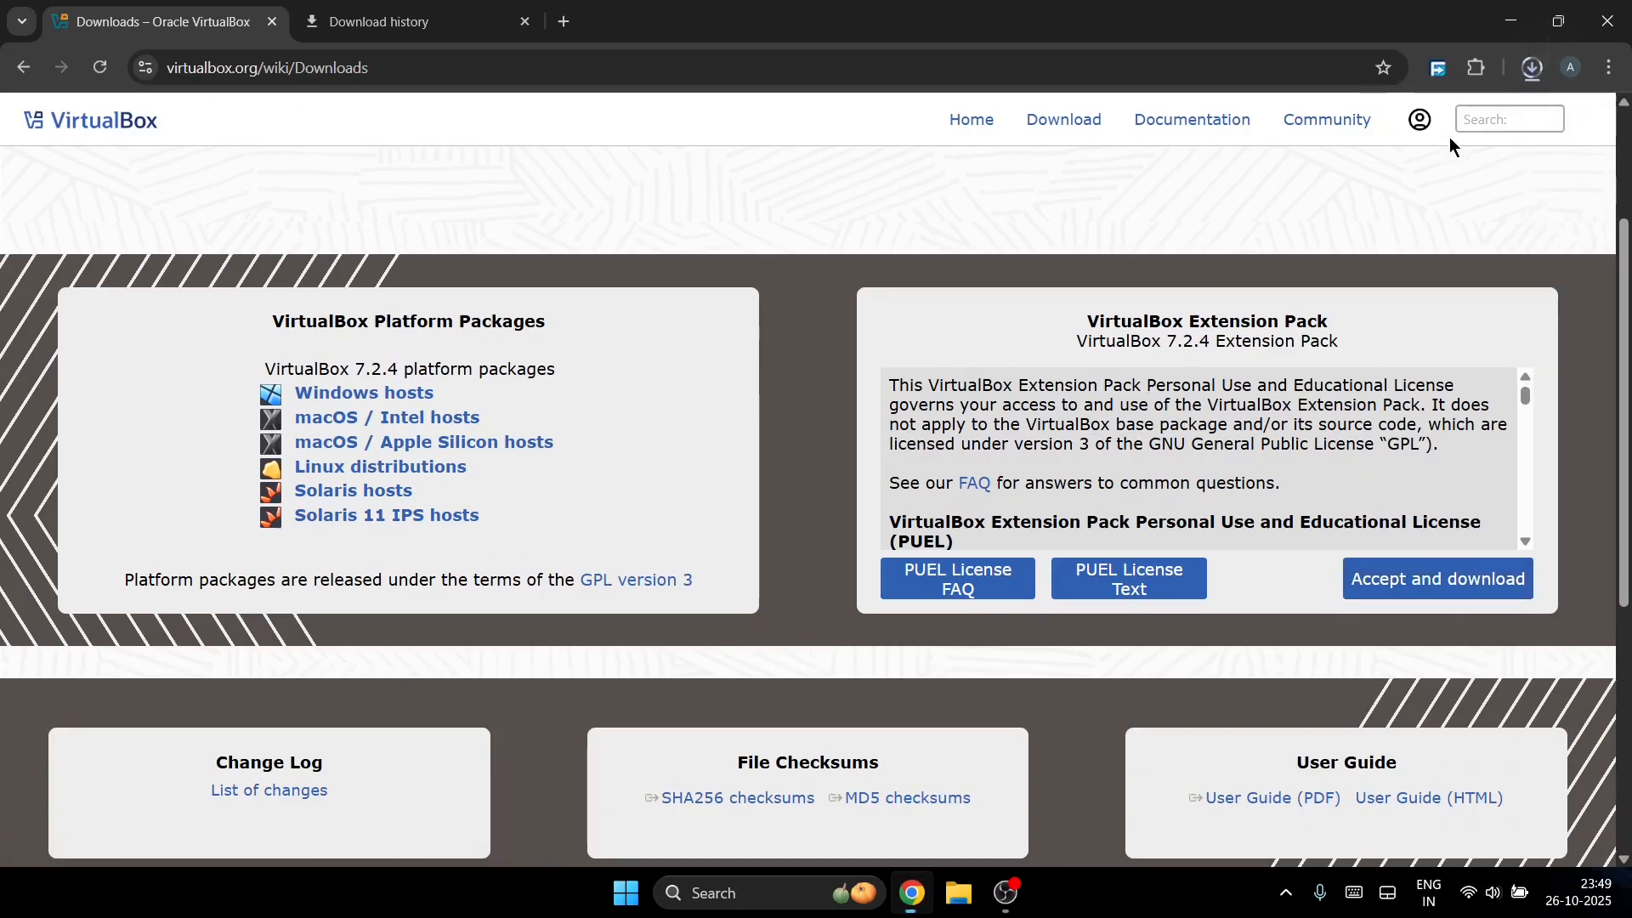
pyautogui.click(1534, 66)
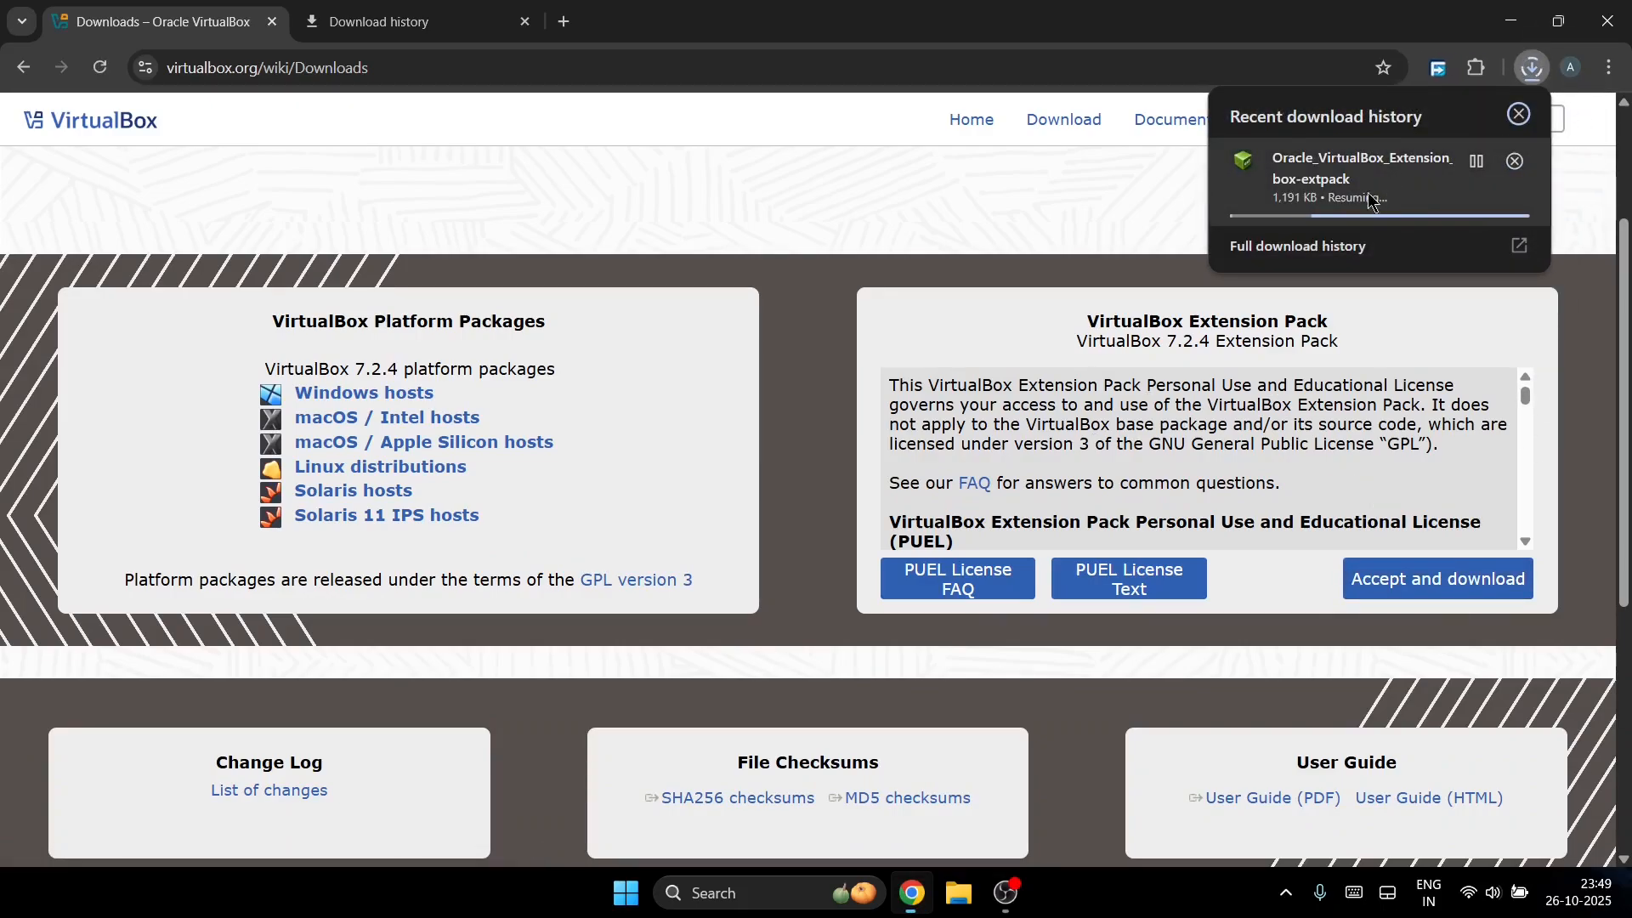
pyautogui.click(1513, 164)
pyautogui.click(347, 7)
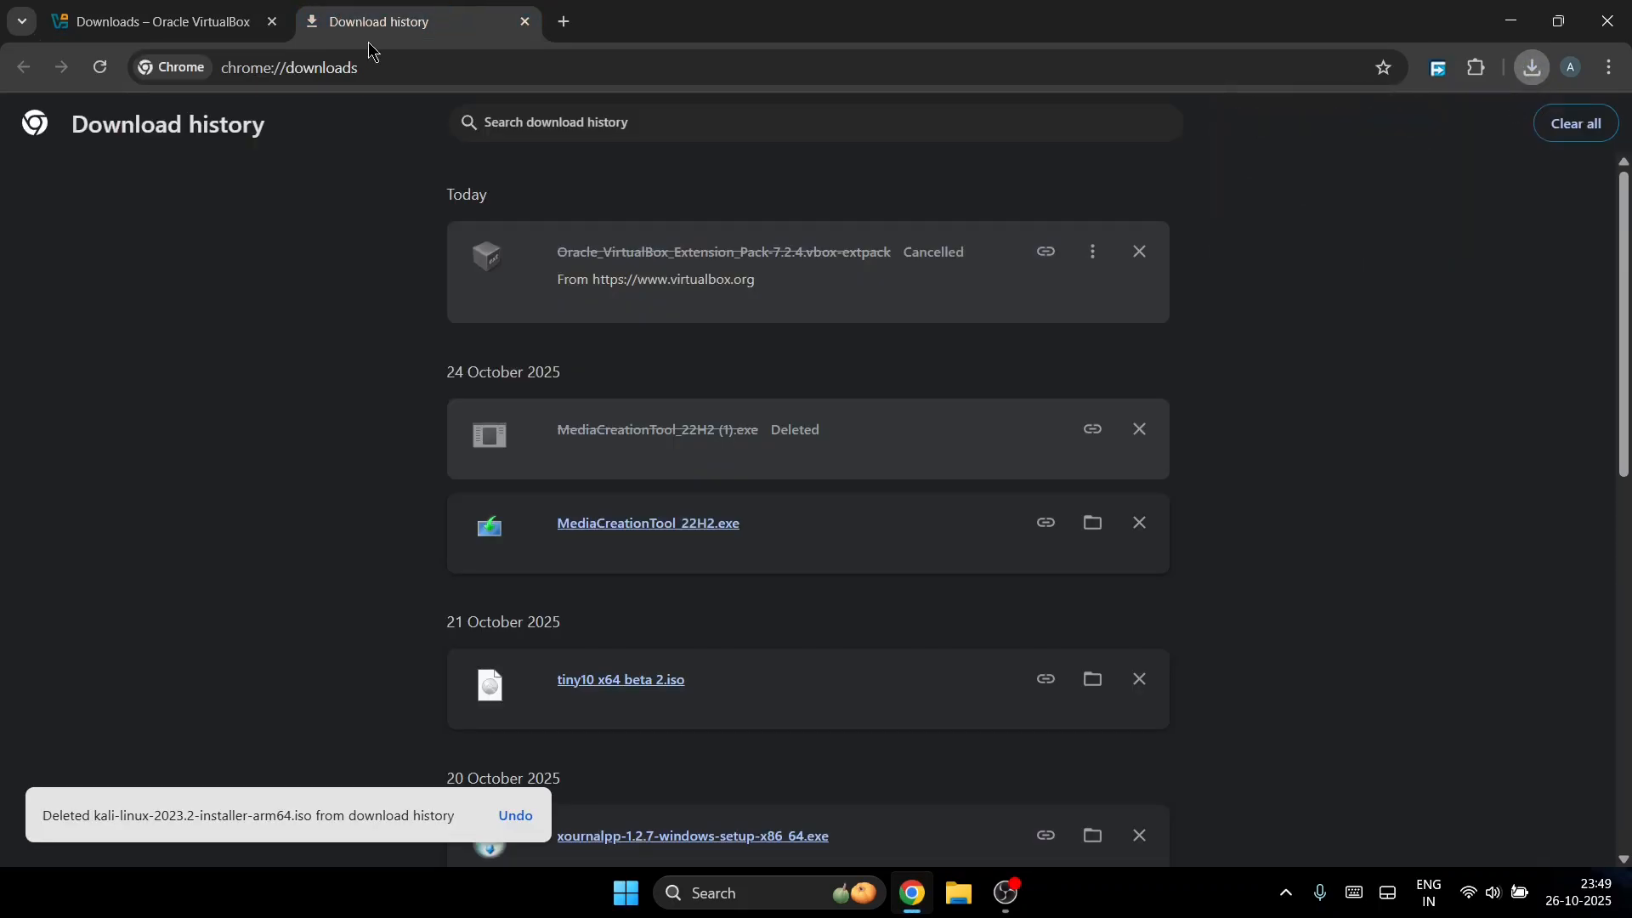
pyautogui.click(362, 71)
# Step: Open kali.org, search 'kali ar' in a new tab, and reach the Get Kali download page
pyautogui.write('kali')
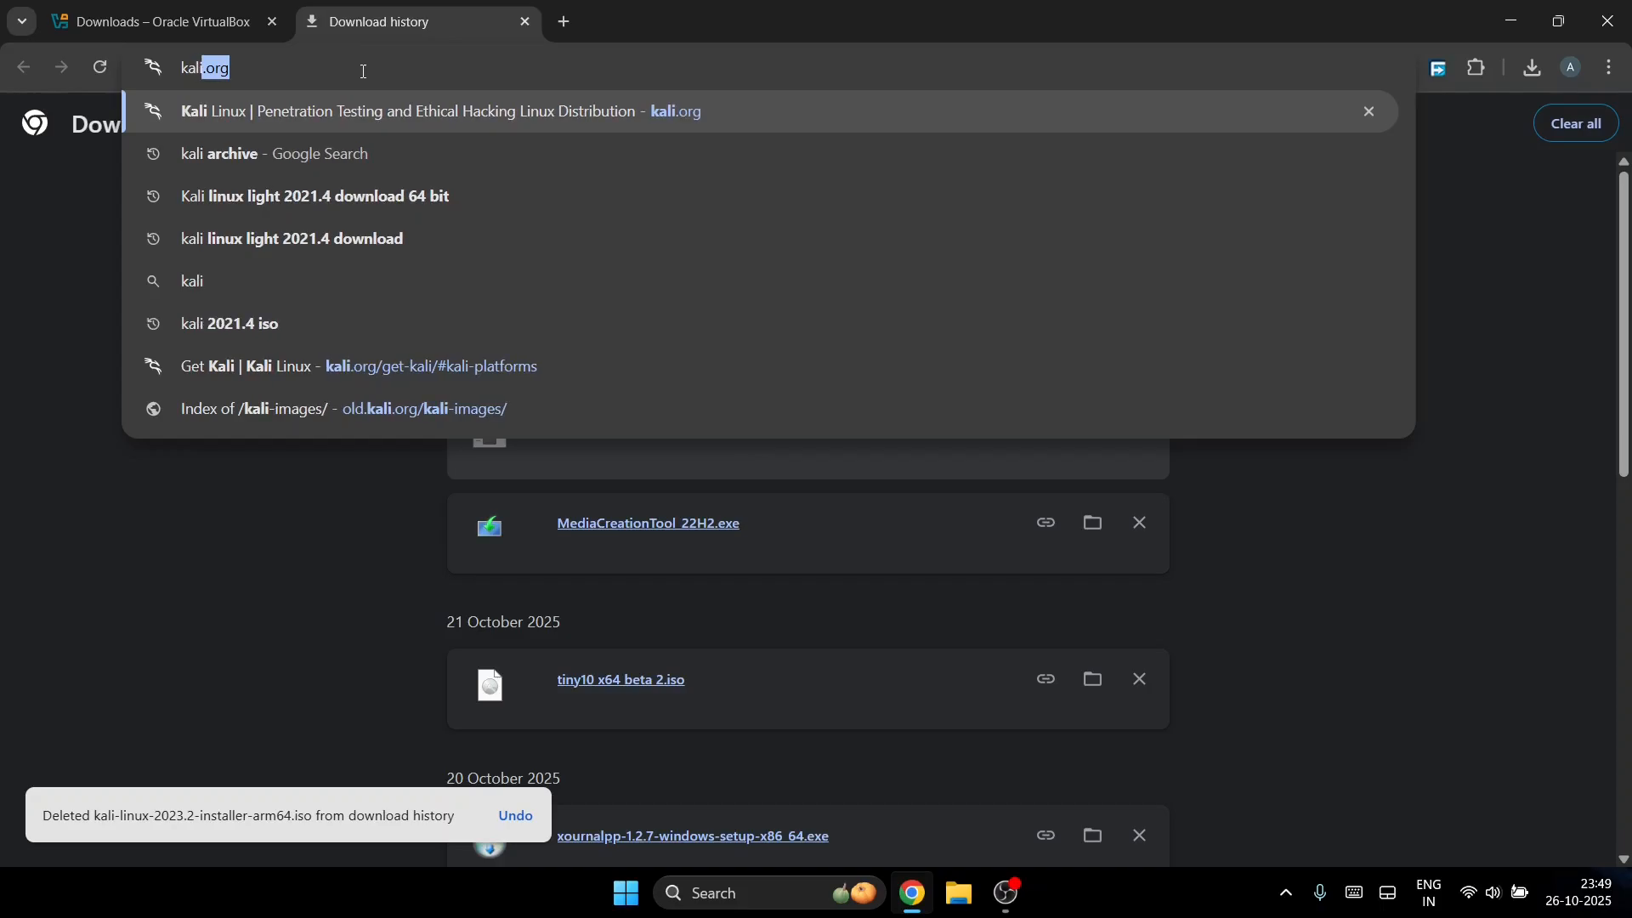
pyautogui.press('Return')
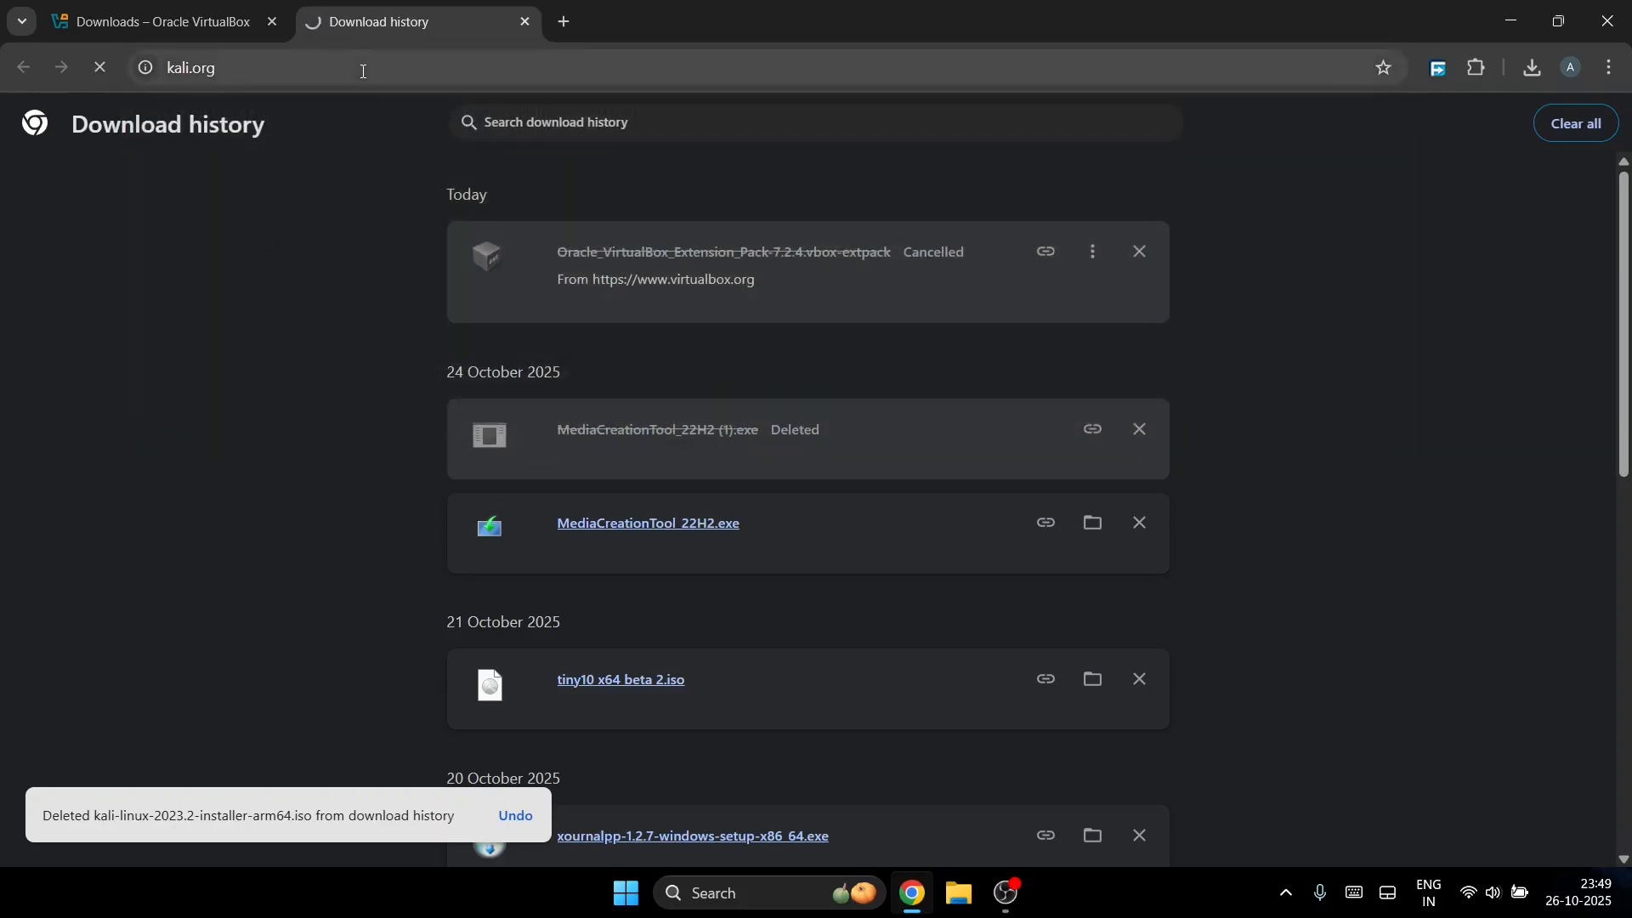
pyautogui.click(565, 21)
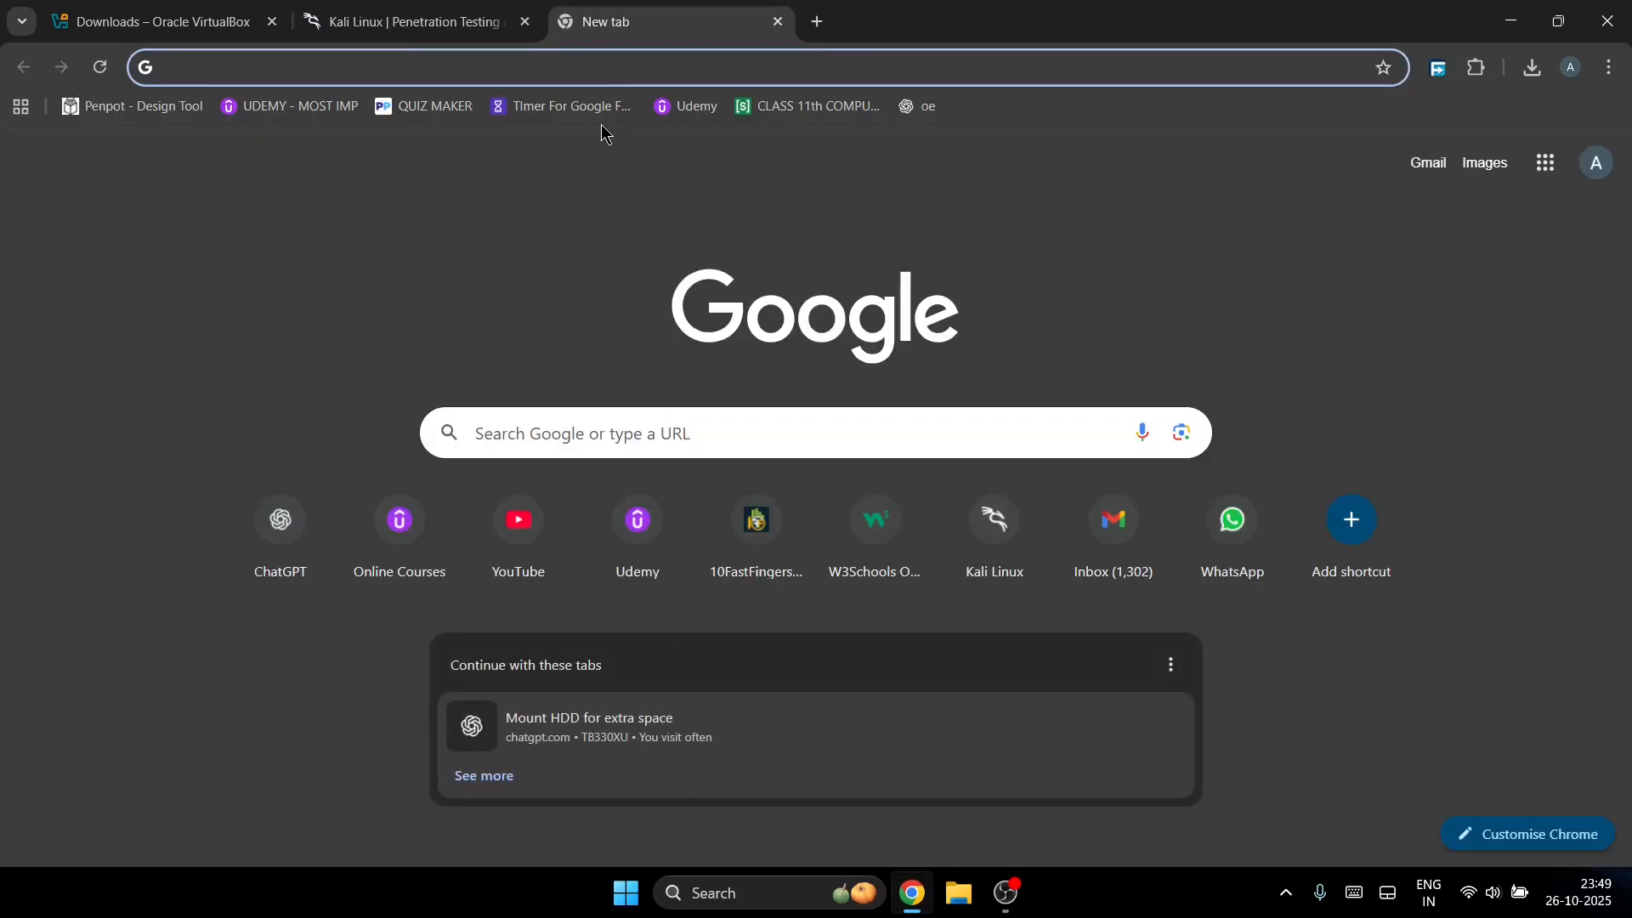
pyautogui.write('kali ar')
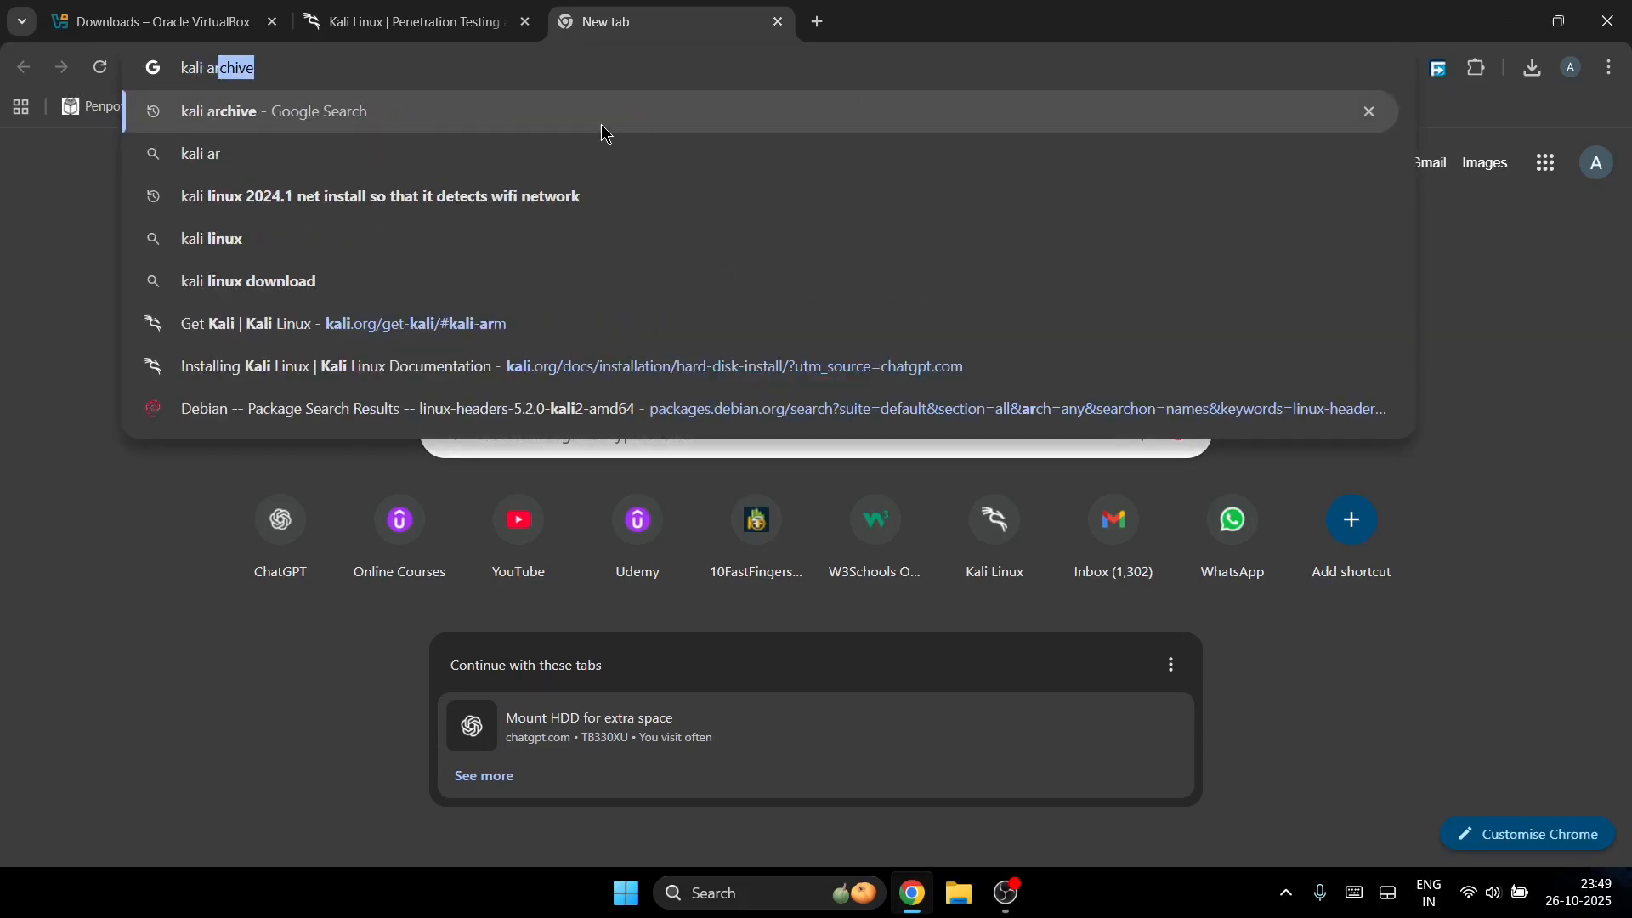
pyautogui.press('Return')
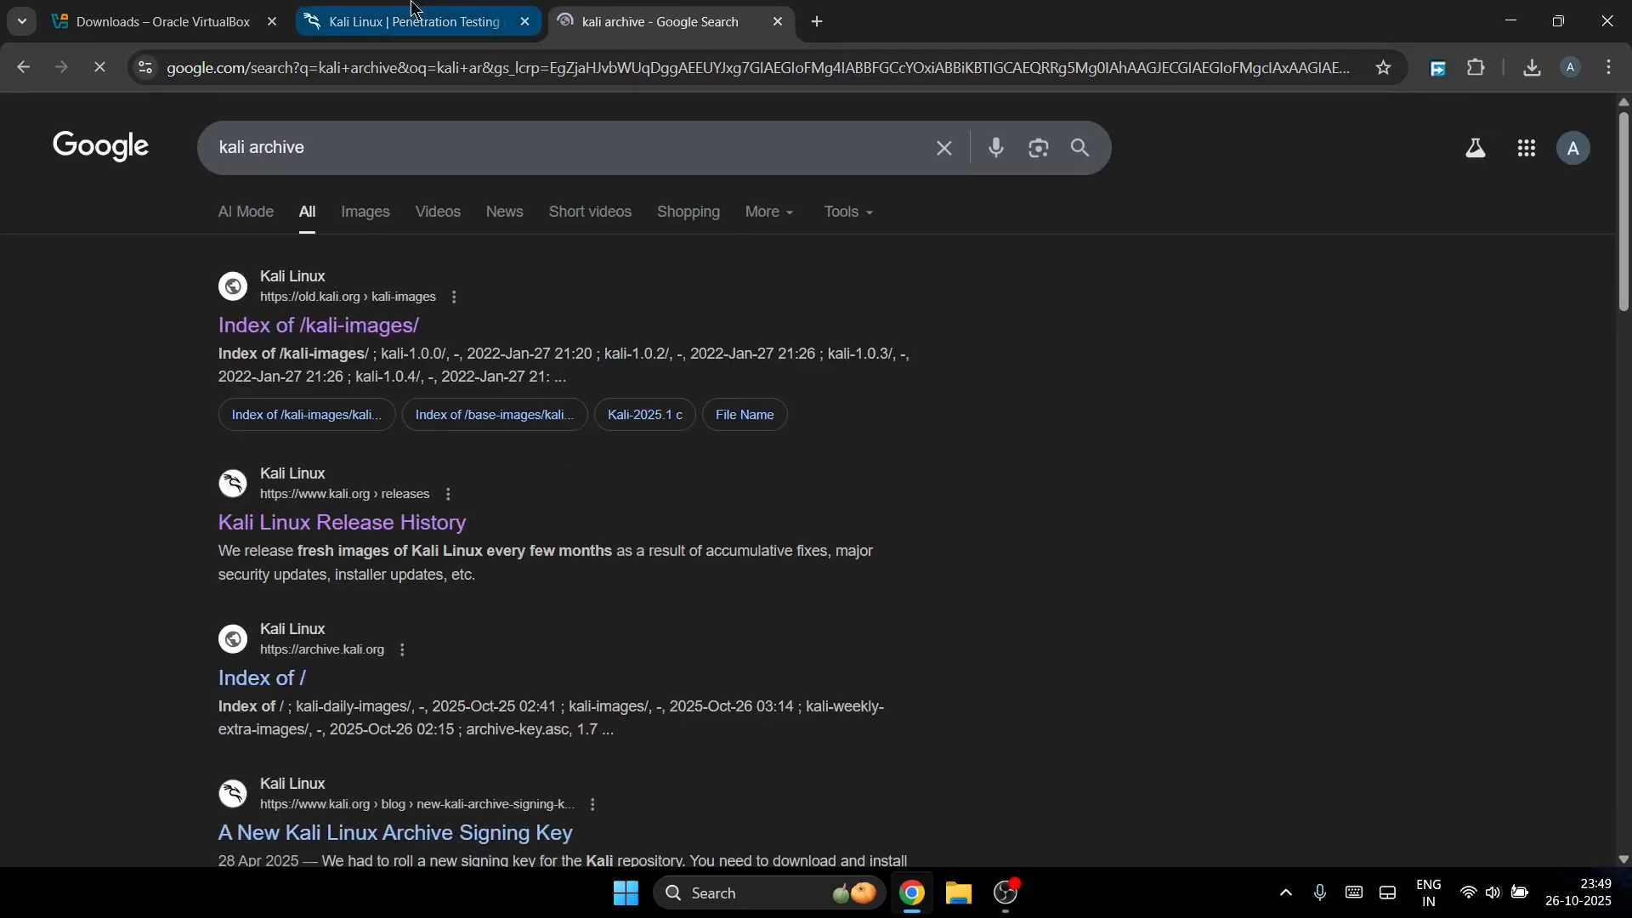
pyautogui.click(408, 21)
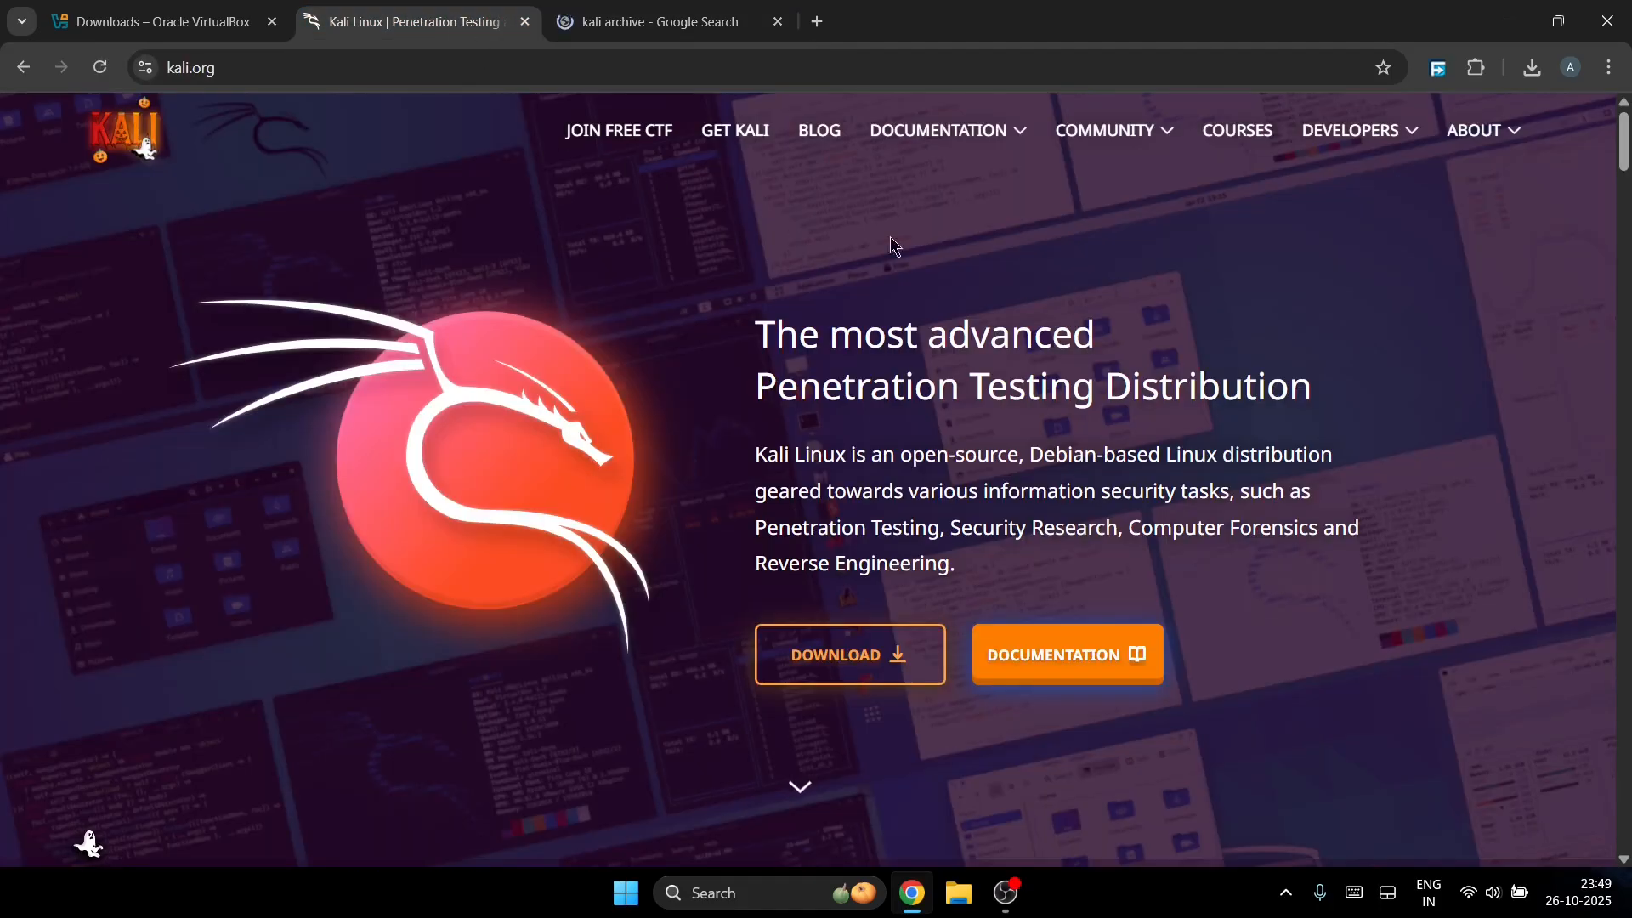
pyautogui.click(833, 668)
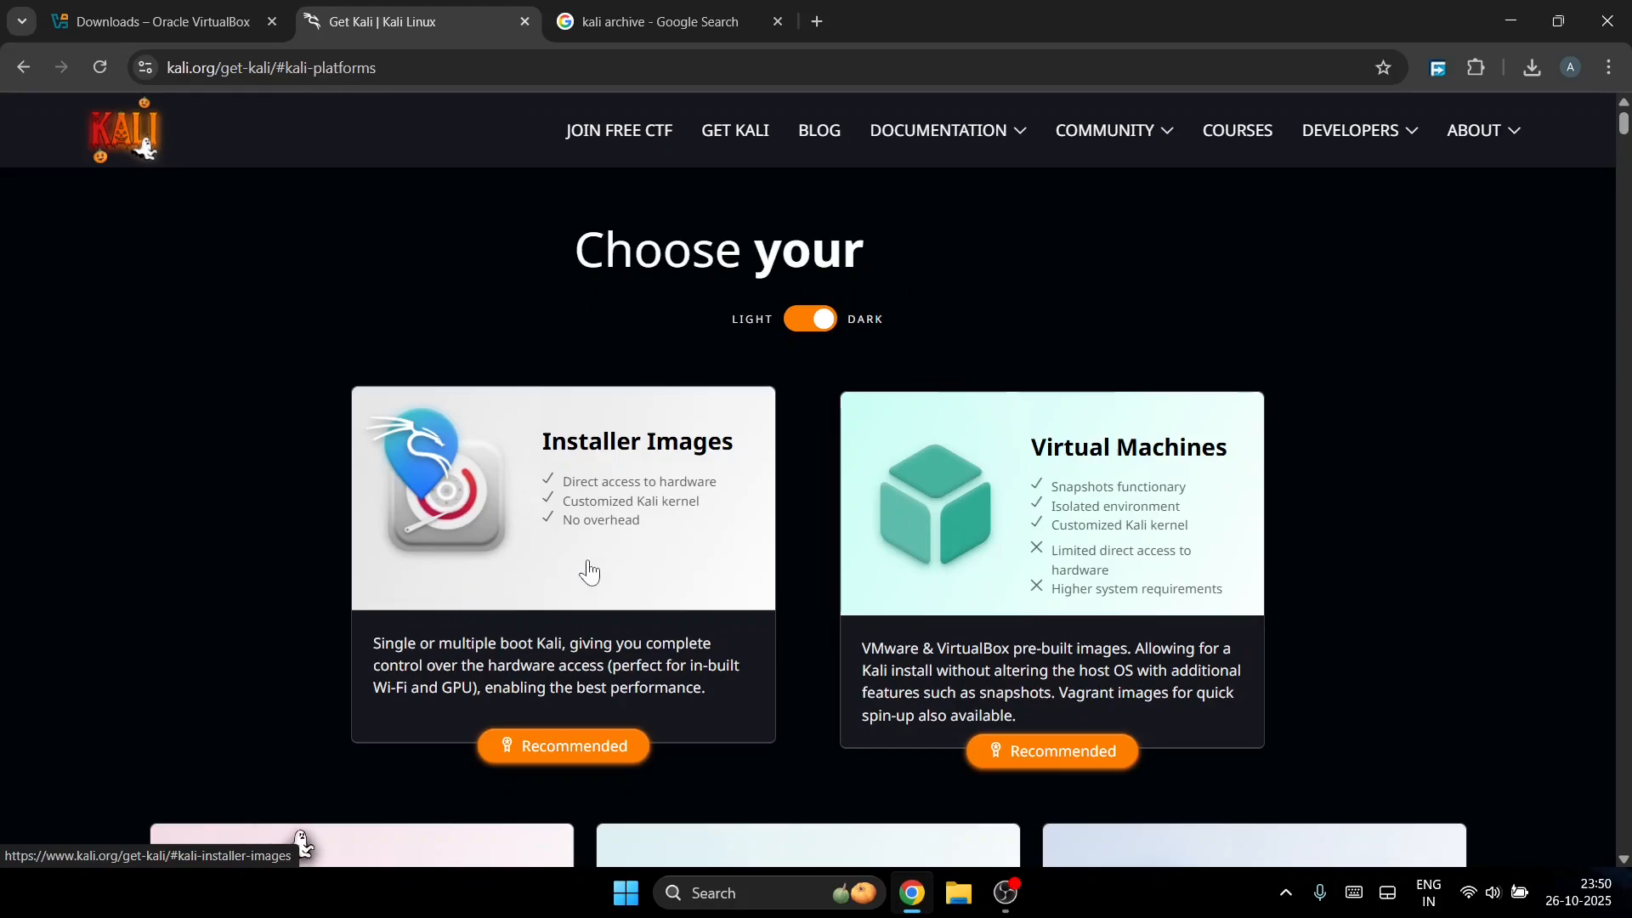
# Step: Start downloading the recommended Kali 2025.3 installer image from Installer Images
pyautogui.click(598, 521)
pyautogui.scroll(-8, 841, 599)
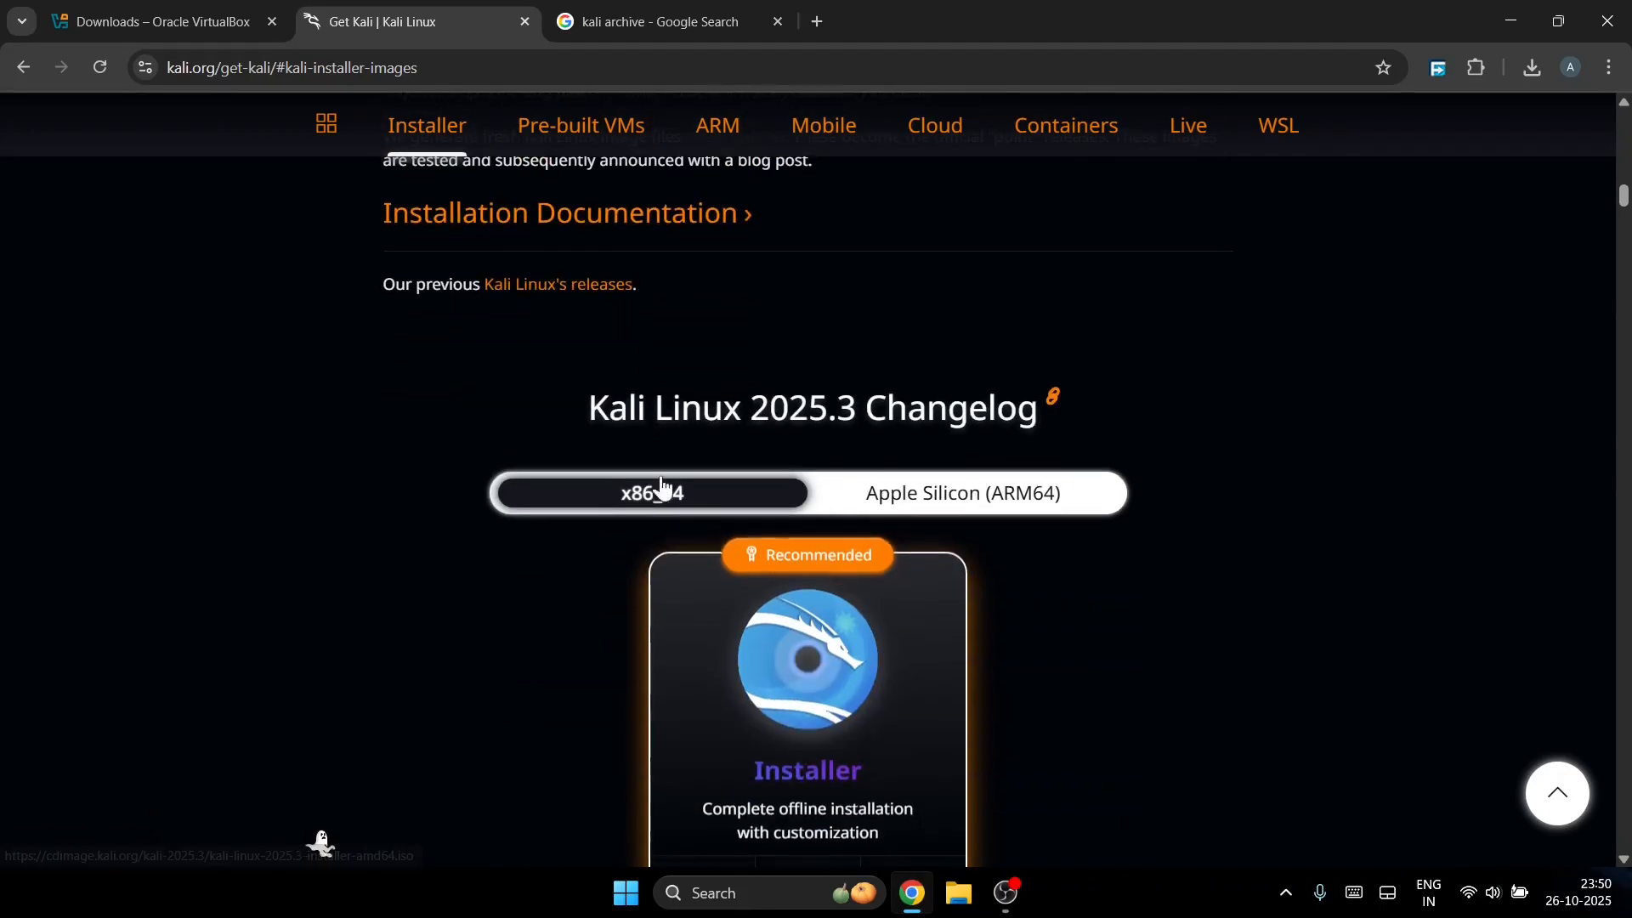
pyautogui.scroll(3, 667, 543)
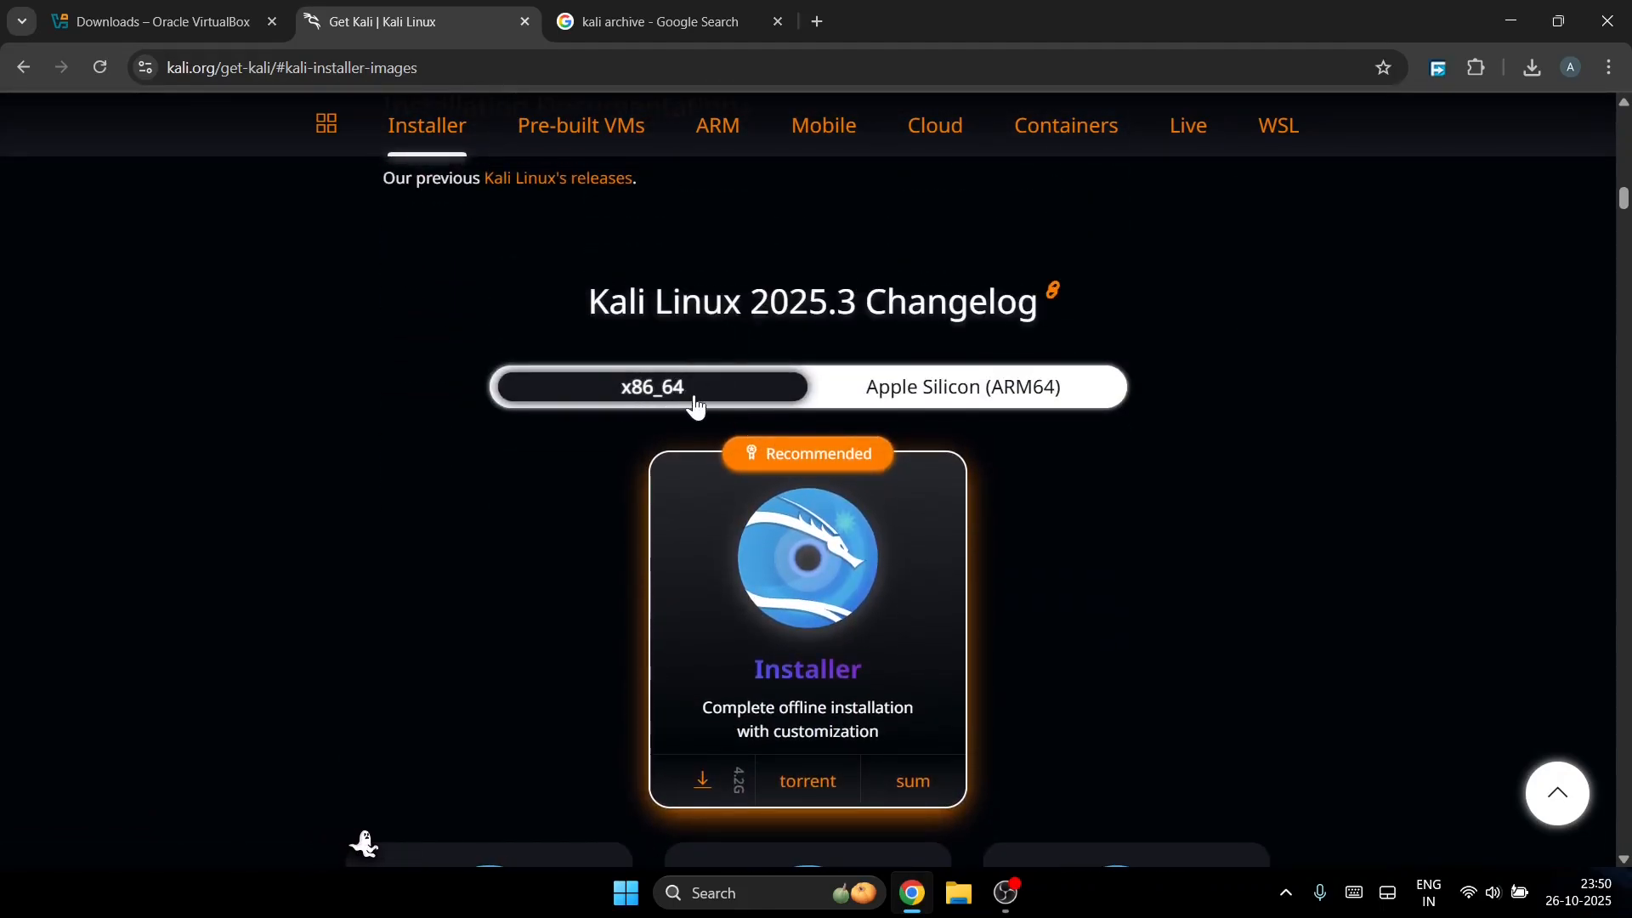
pyautogui.scroll(-5, 714, 467)
pyautogui.scroll(1, 733, 448)
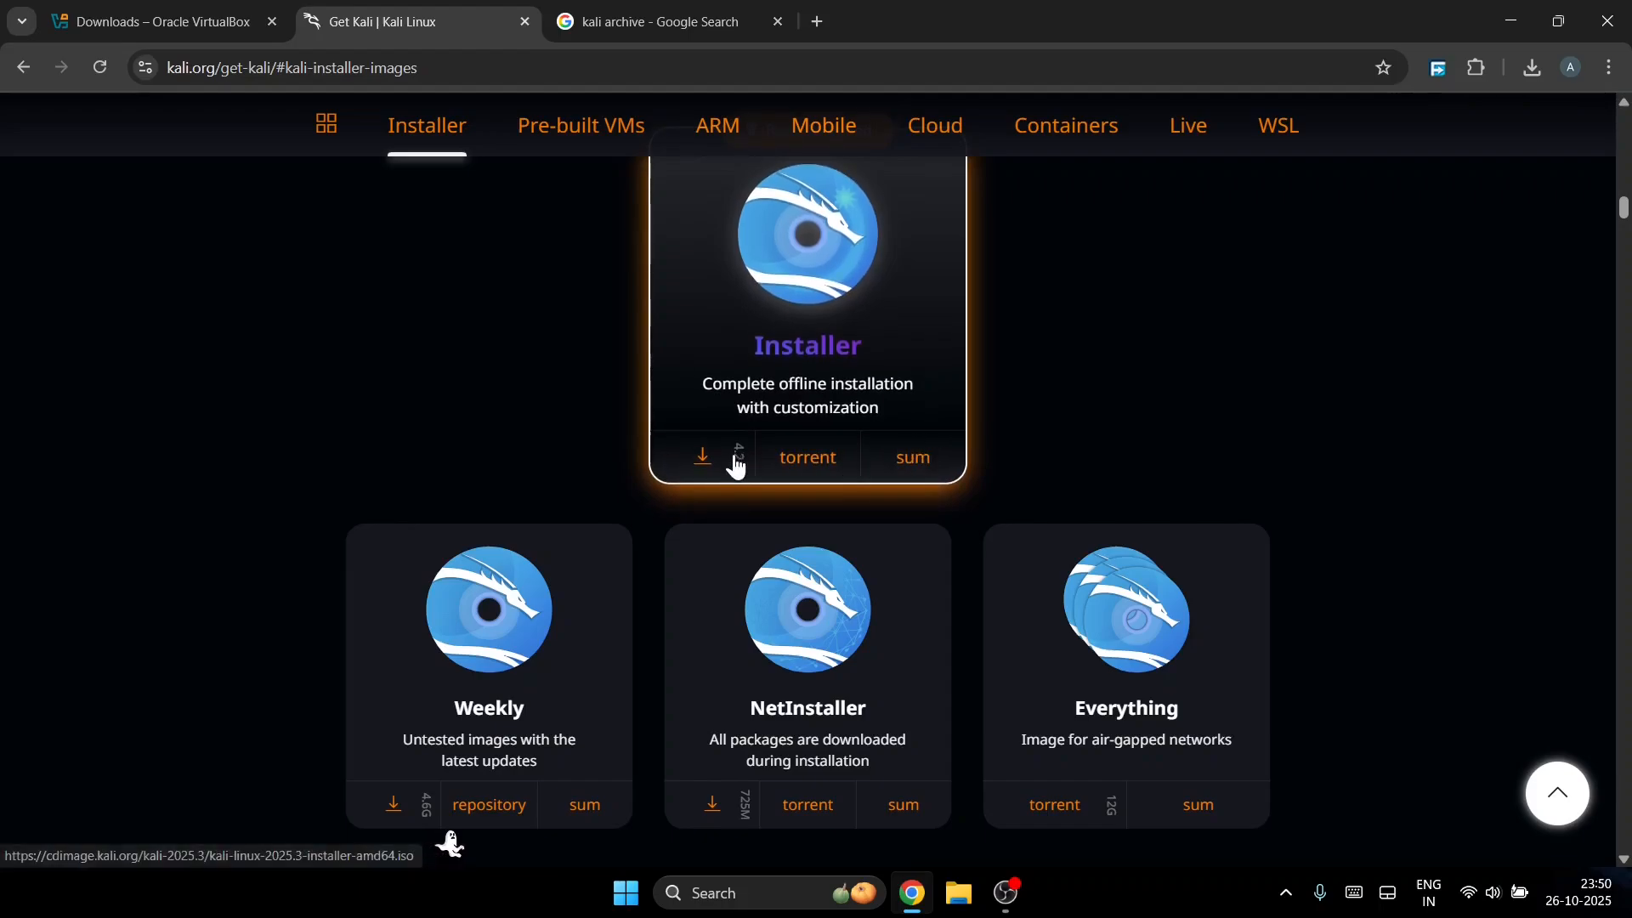
pyautogui.click(699, 457)
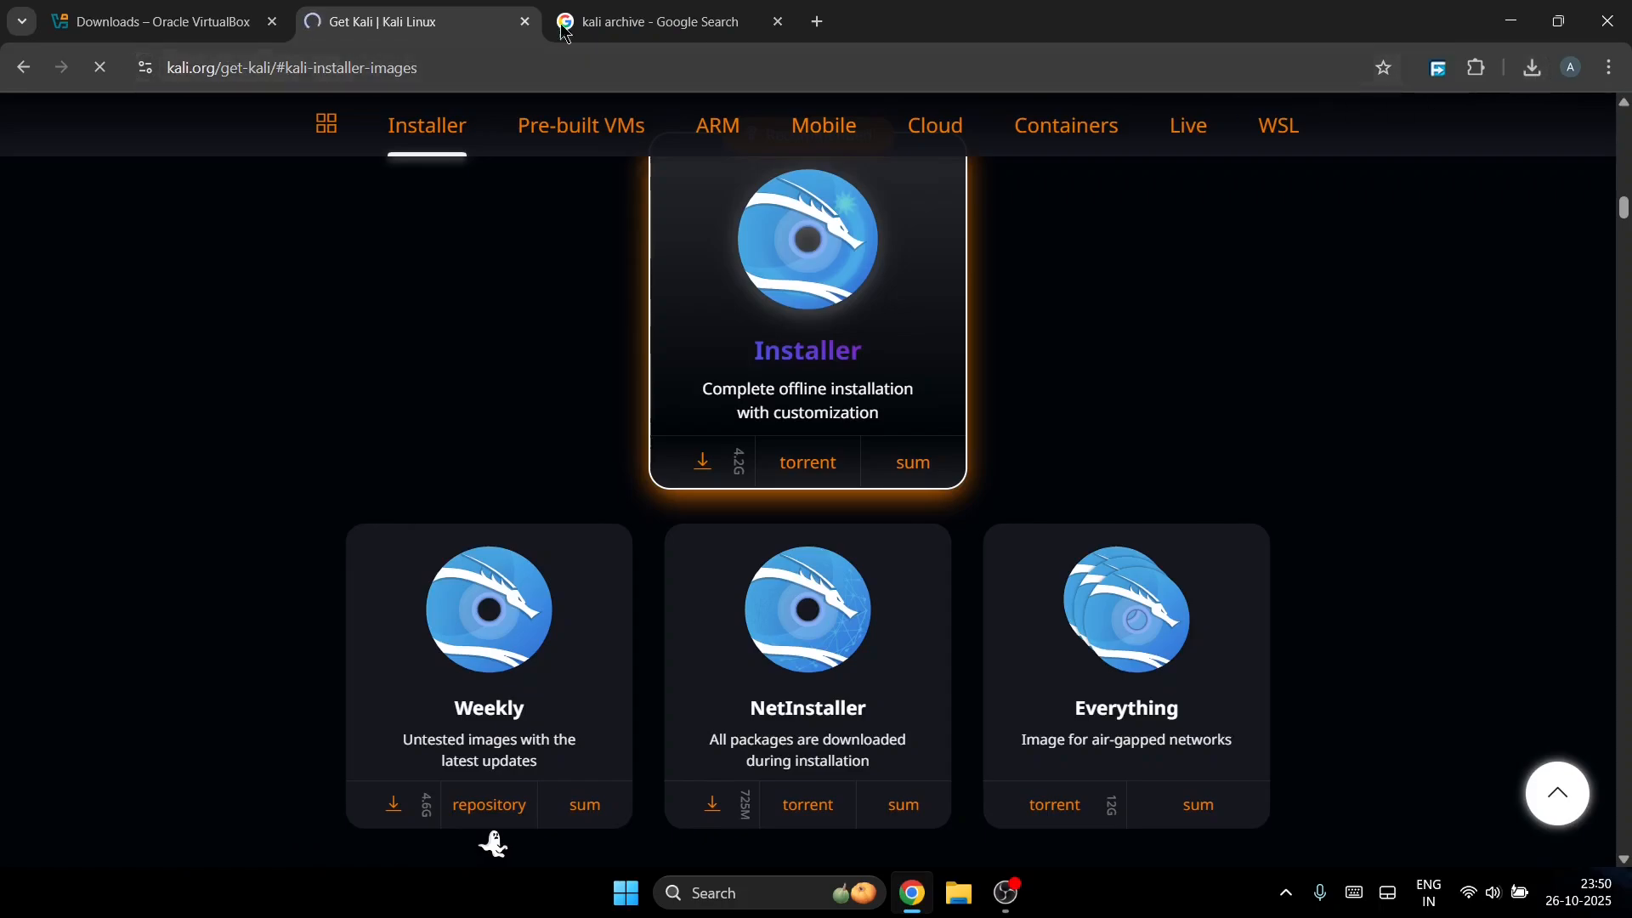
# Step: Cancel the Kali 2025.3 installer download from the recent downloads list
pyautogui.click(1533, 67)
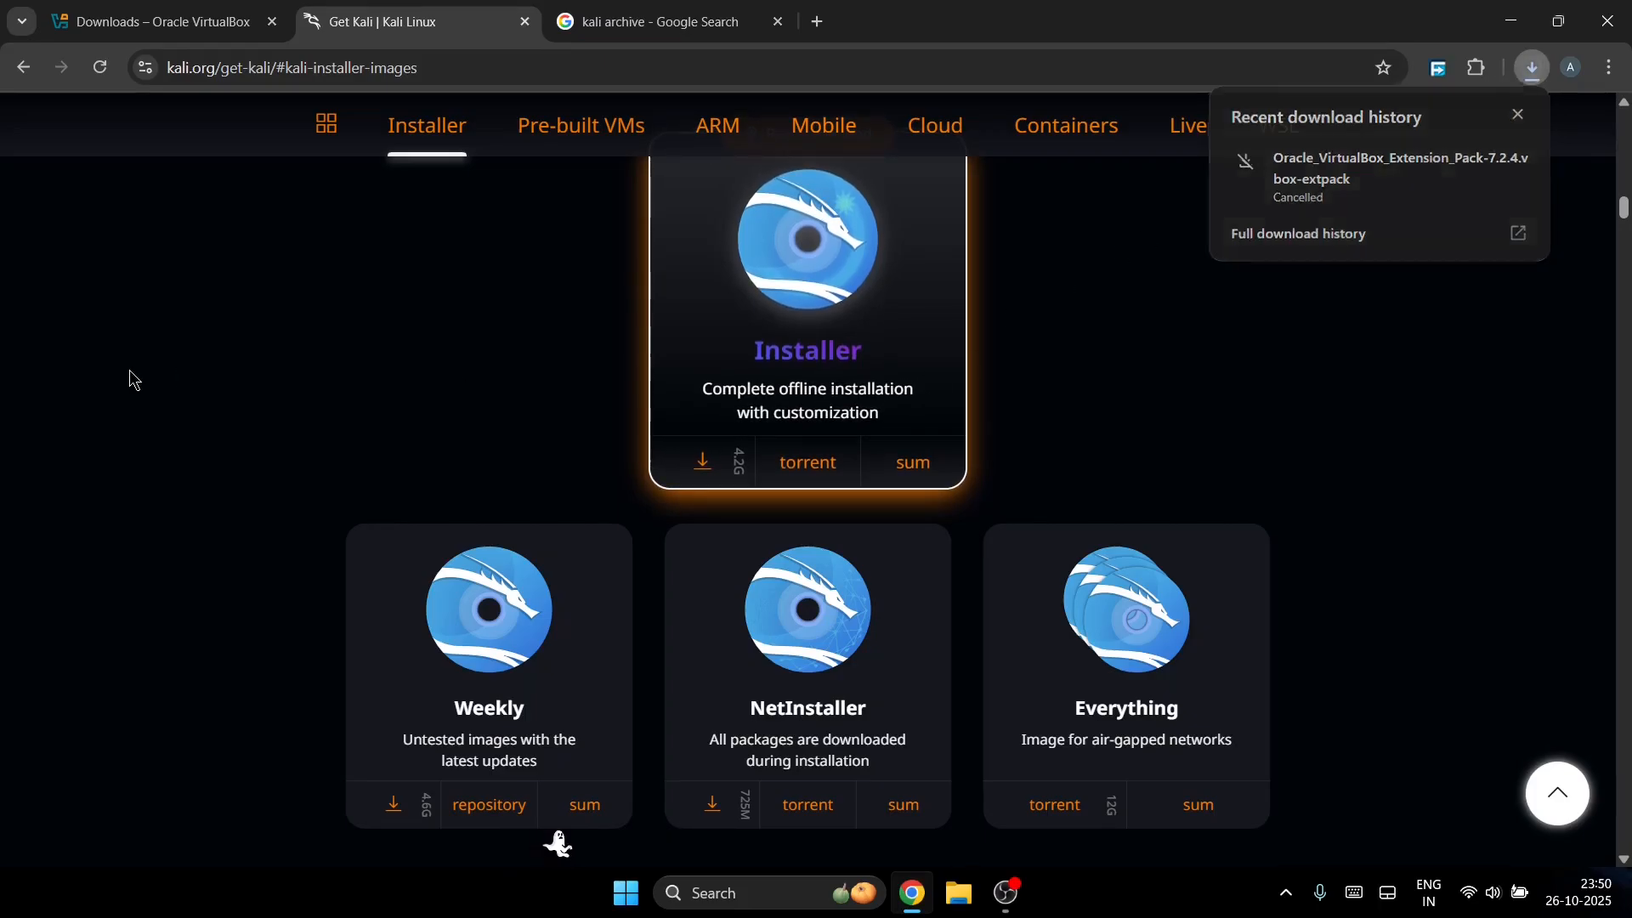
pyautogui.click(132, 376)
pyautogui.click(1532, 71)
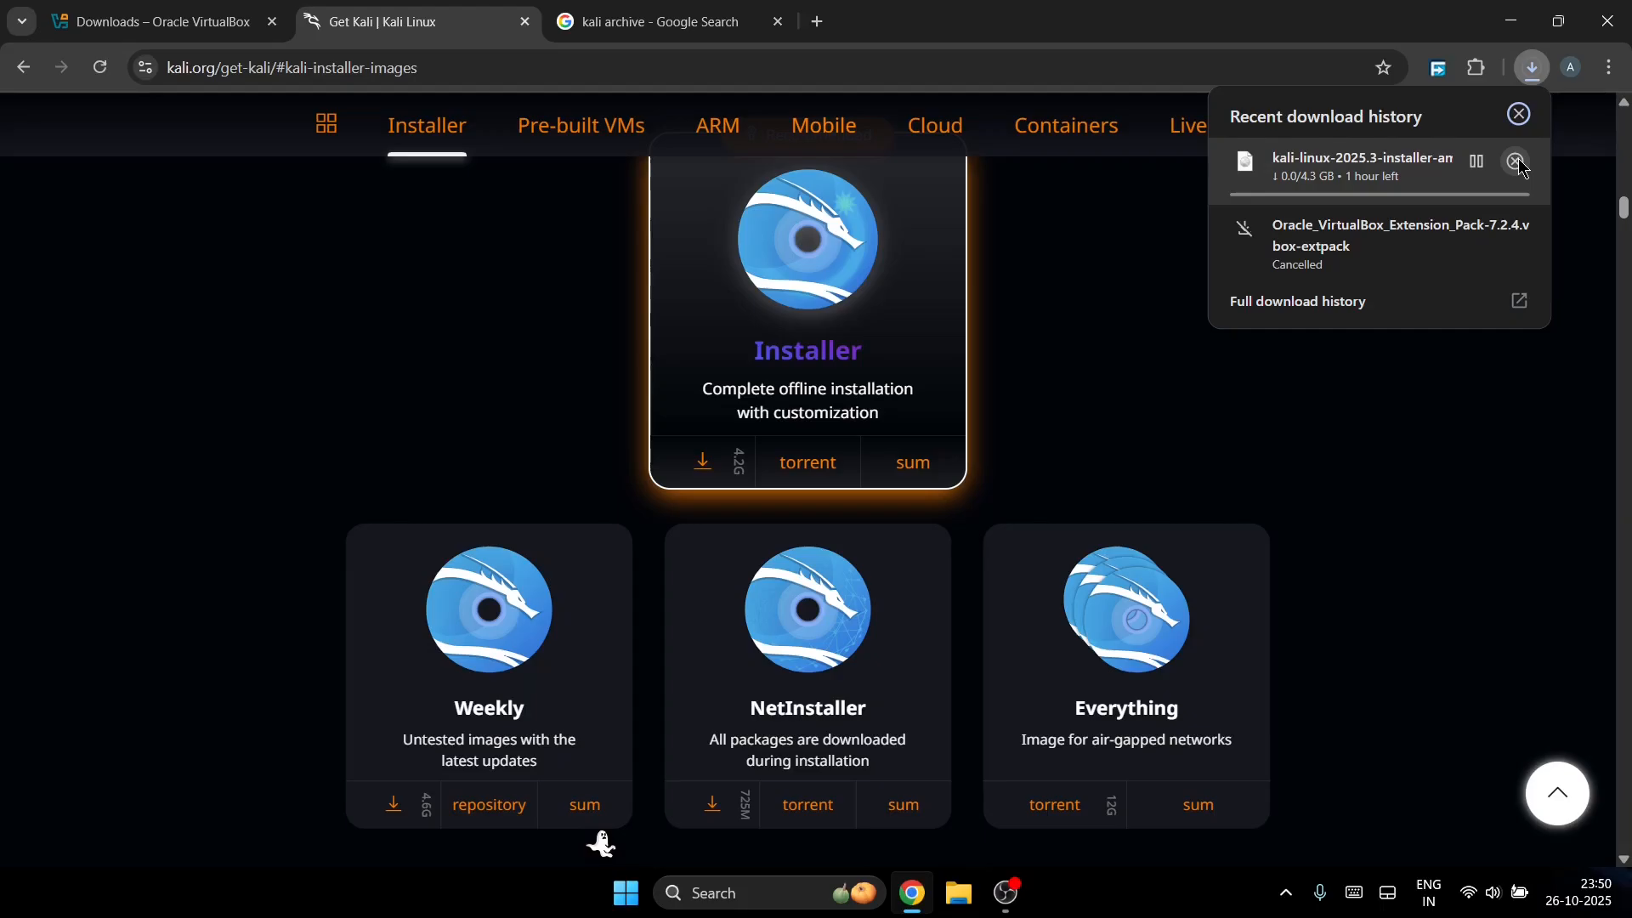
pyautogui.click(1518, 163)
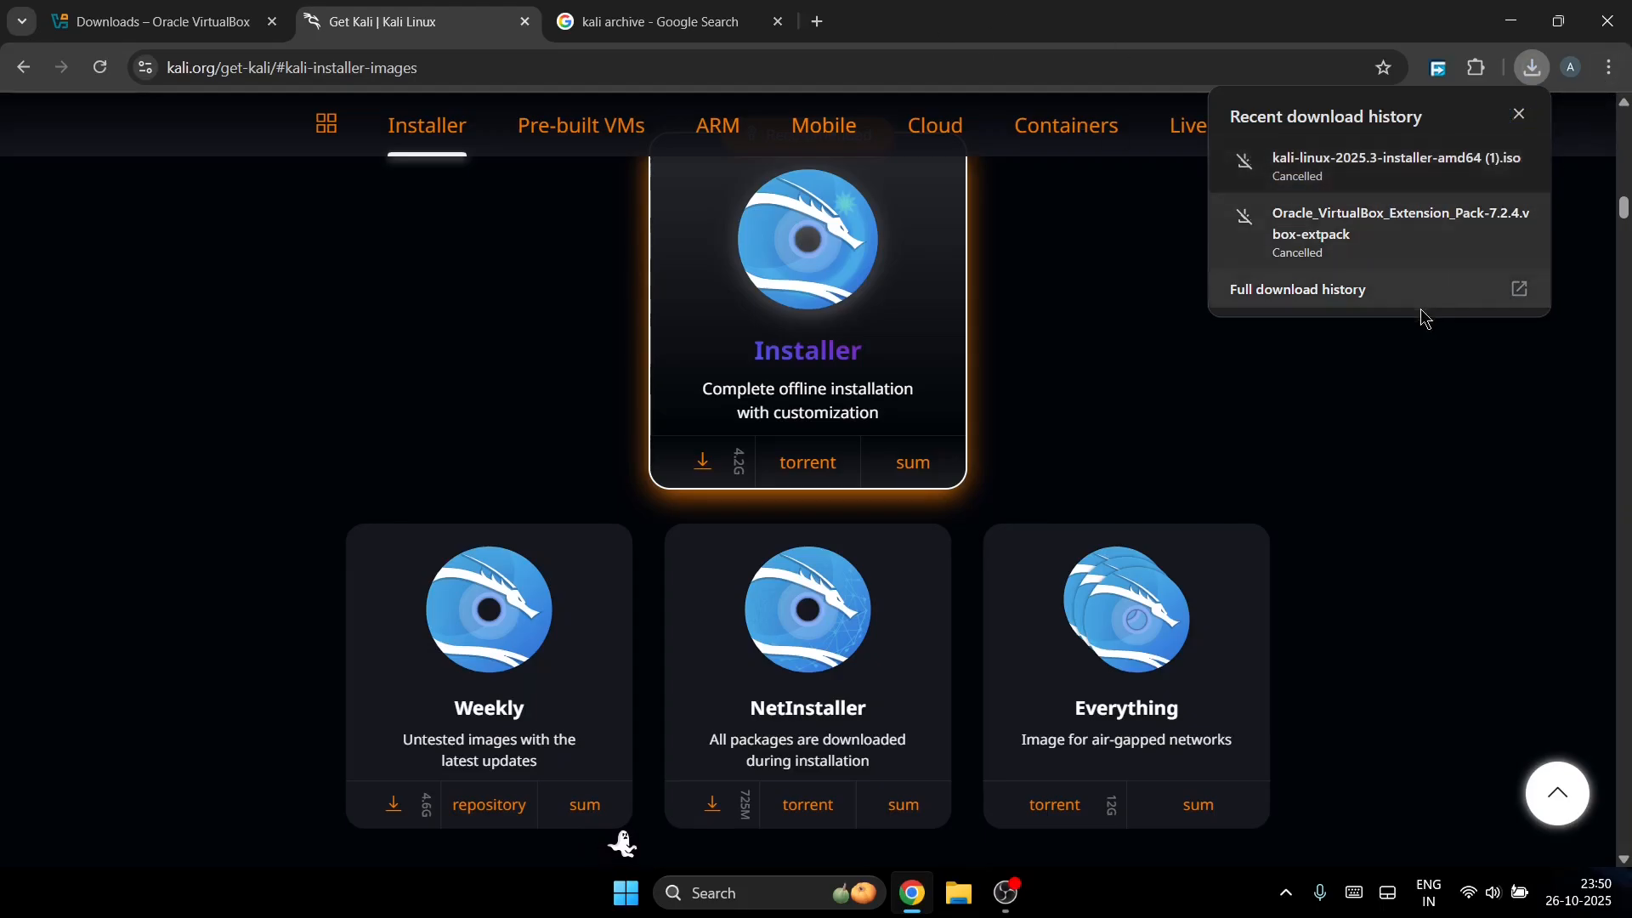
# Step: Remove the cancelled Kali installer and Extension Pack entries from the download history
pyautogui.click(1393, 299)
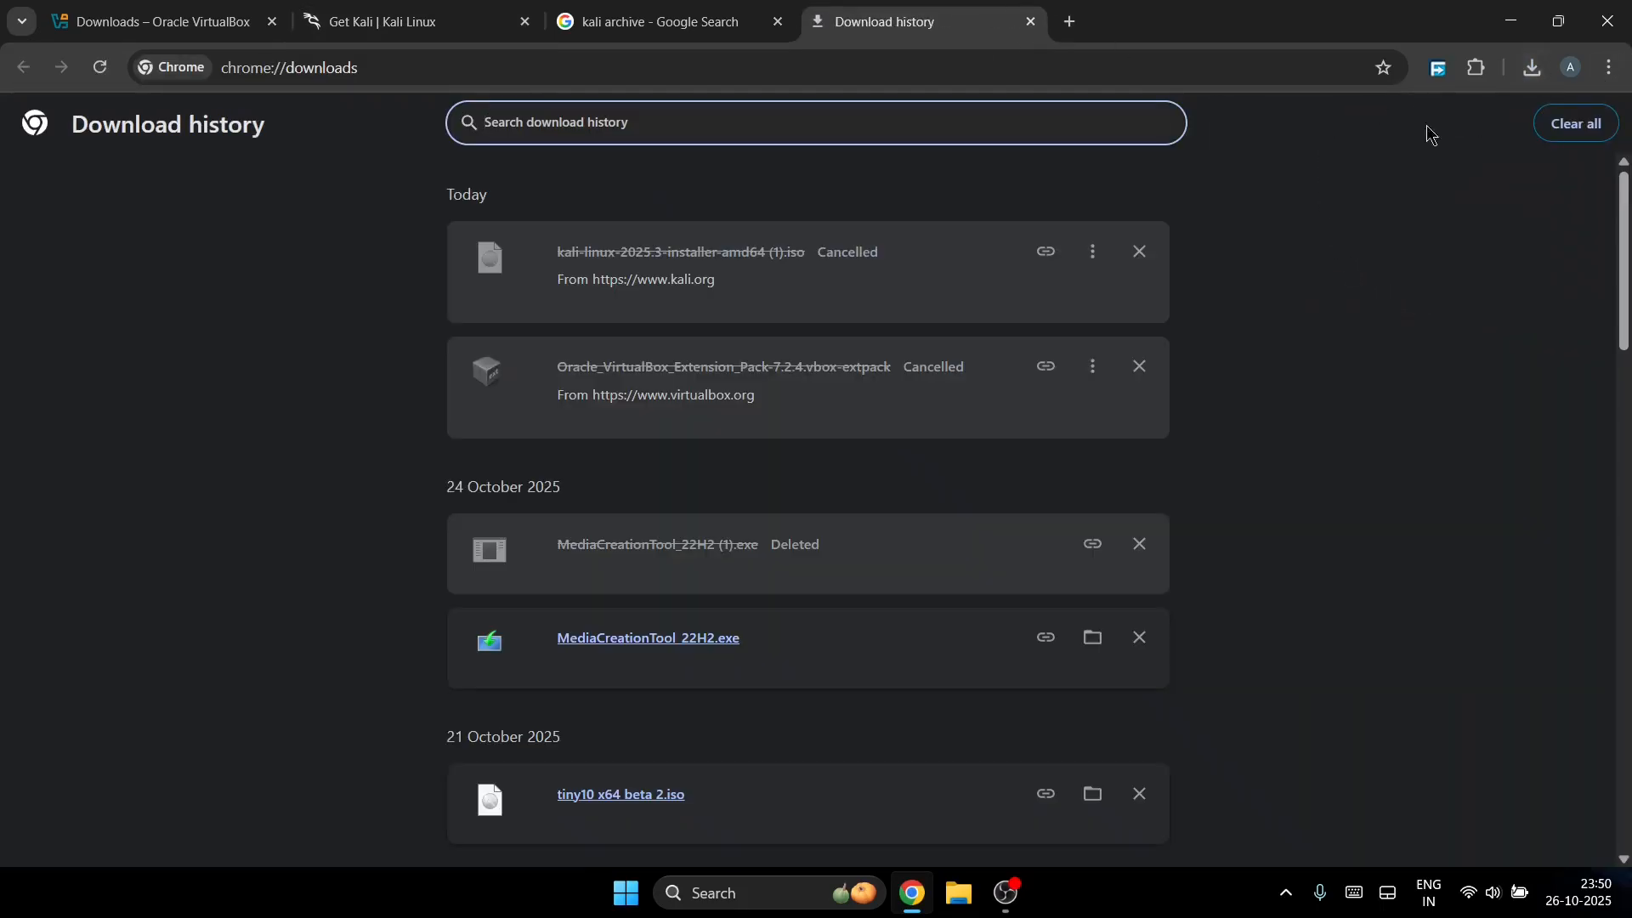
pyautogui.click(1139, 251)
pyautogui.click(1139, 252)
# Step: Download kali-linux-2022.2-installer-amd64.iso from the kali-images archive, then minimise Chrome
pyautogui.click(660, 20)
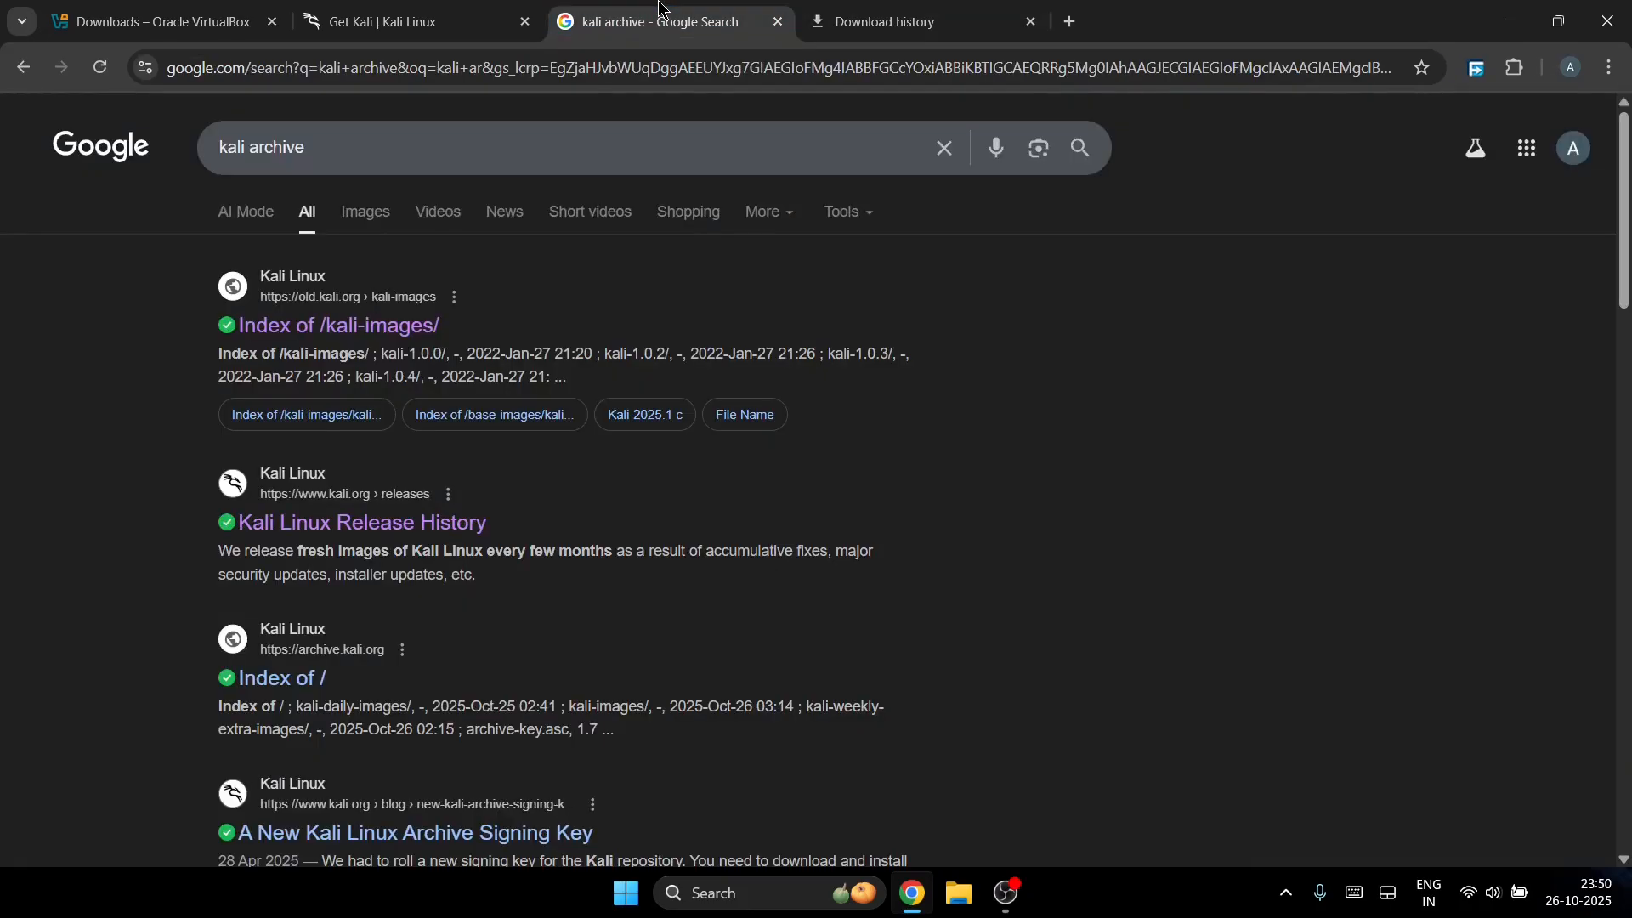
pyautogui.click(399, 334)
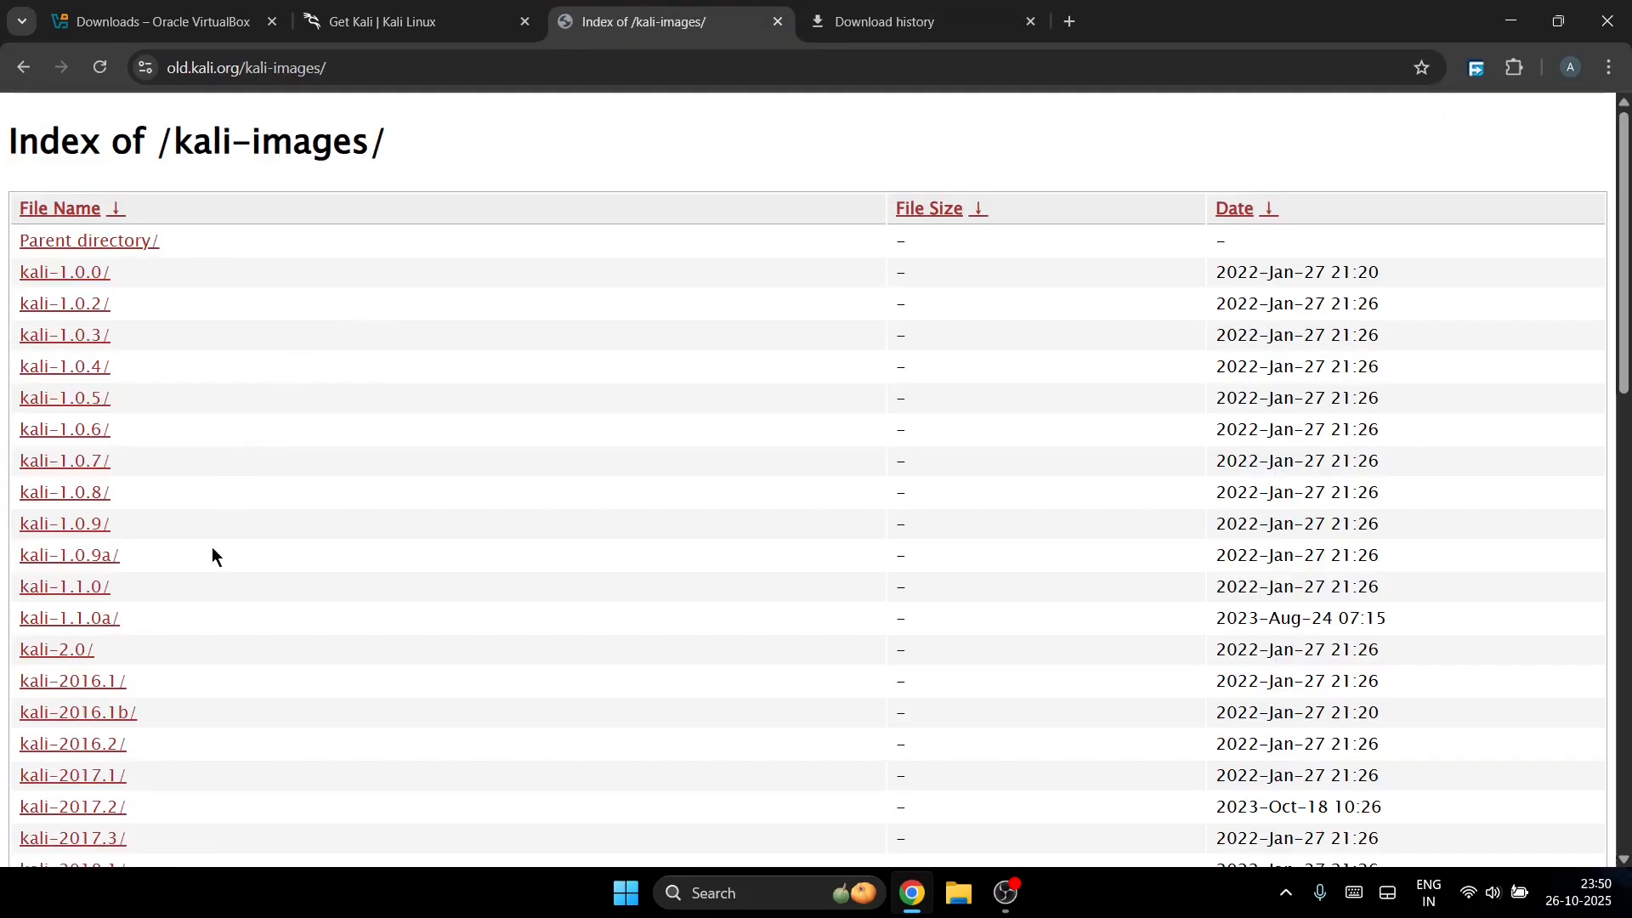
pyautogui.scroll(-5, 129, 615)
pyautogui.scroll(-5, 129, 625)
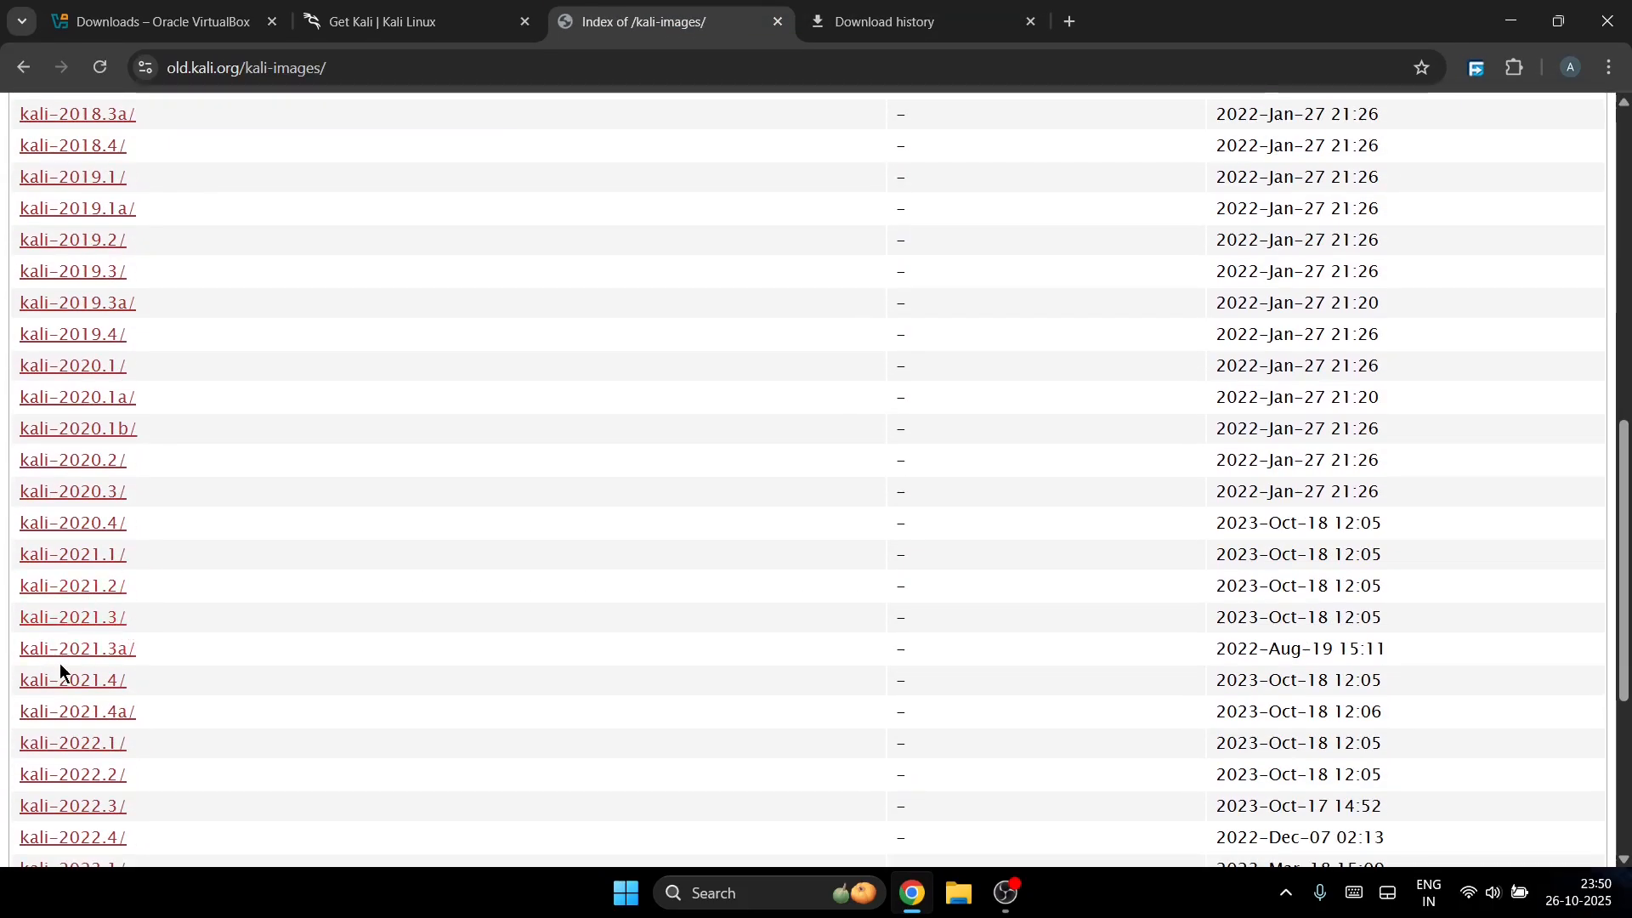
pyautogui.scroll(-1, 60, 672)
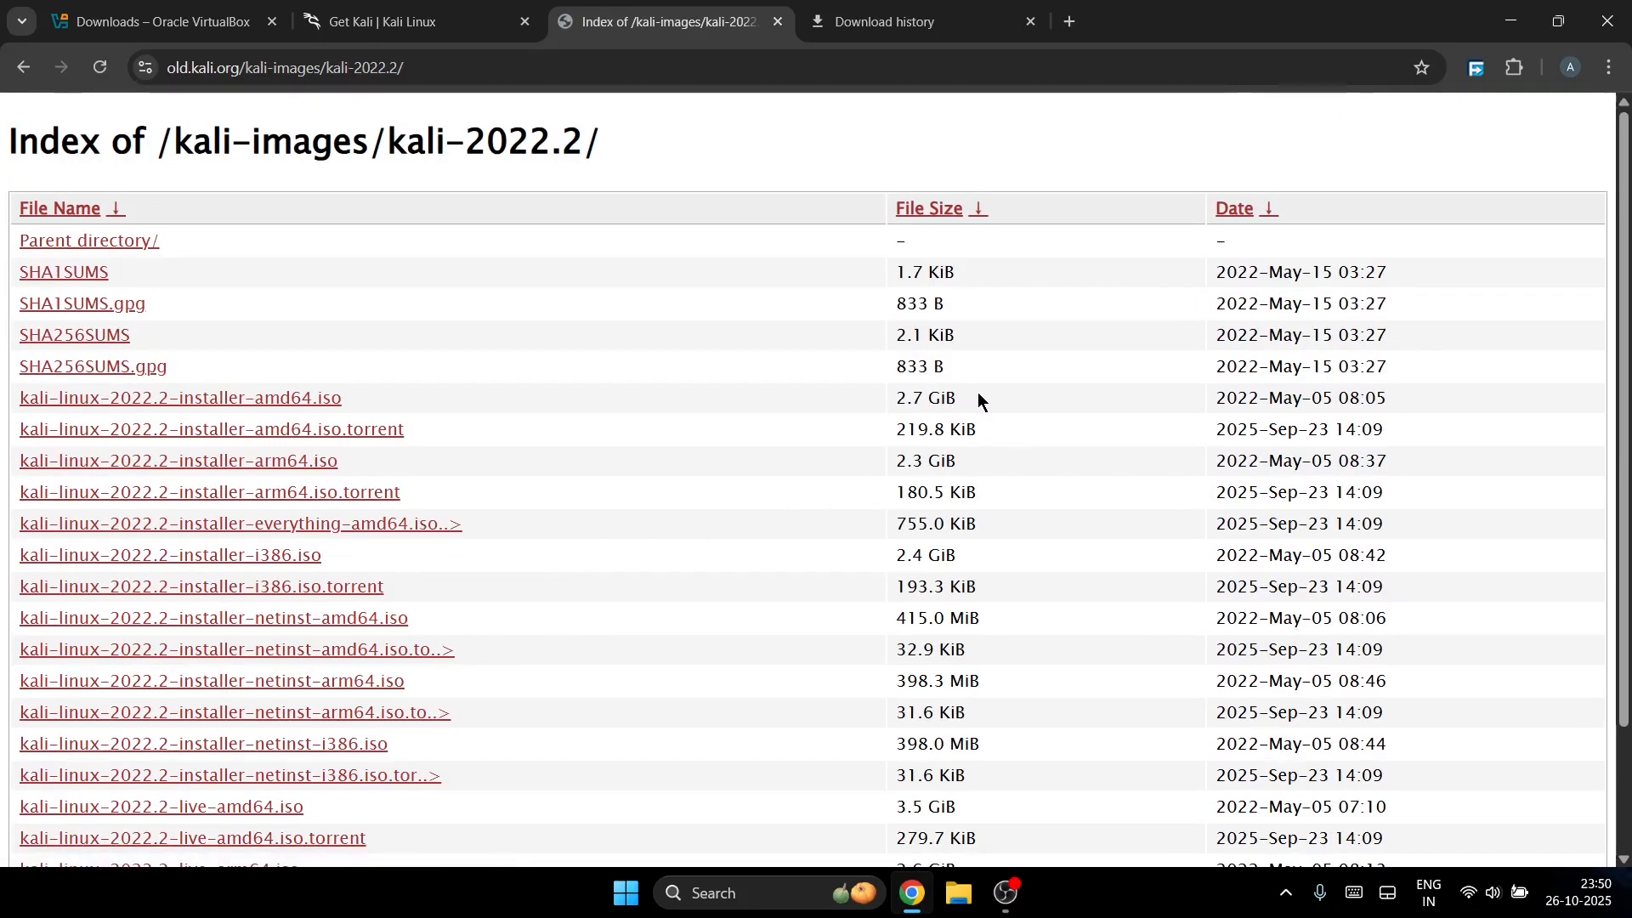
pyautogui.click(283, 409)
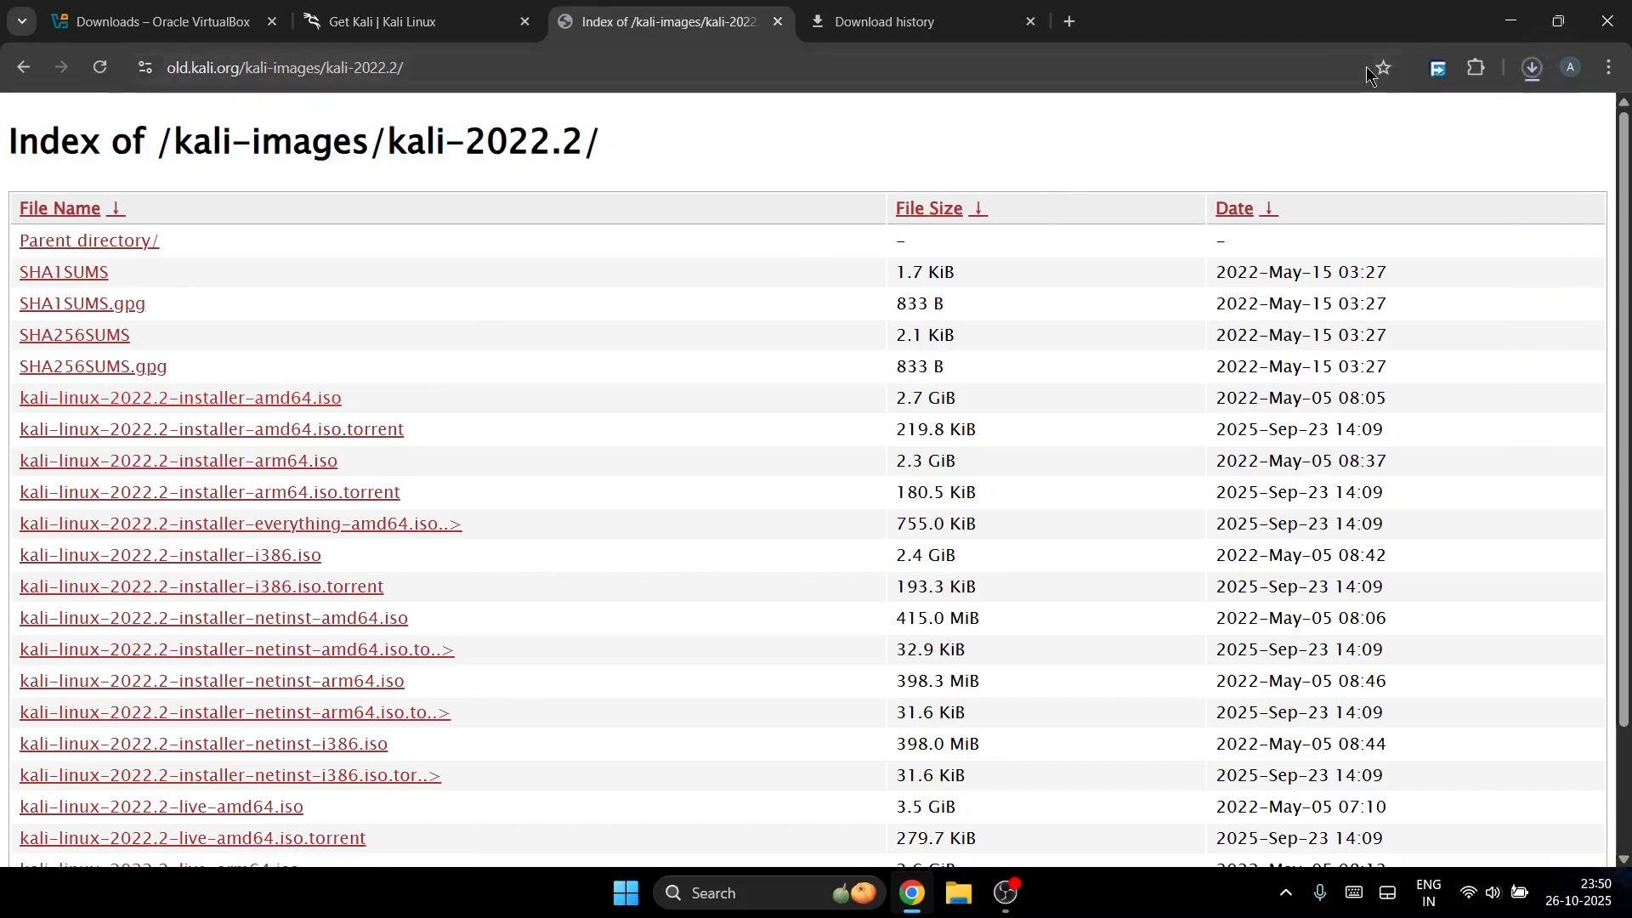
pyautogui.click(914, 7)
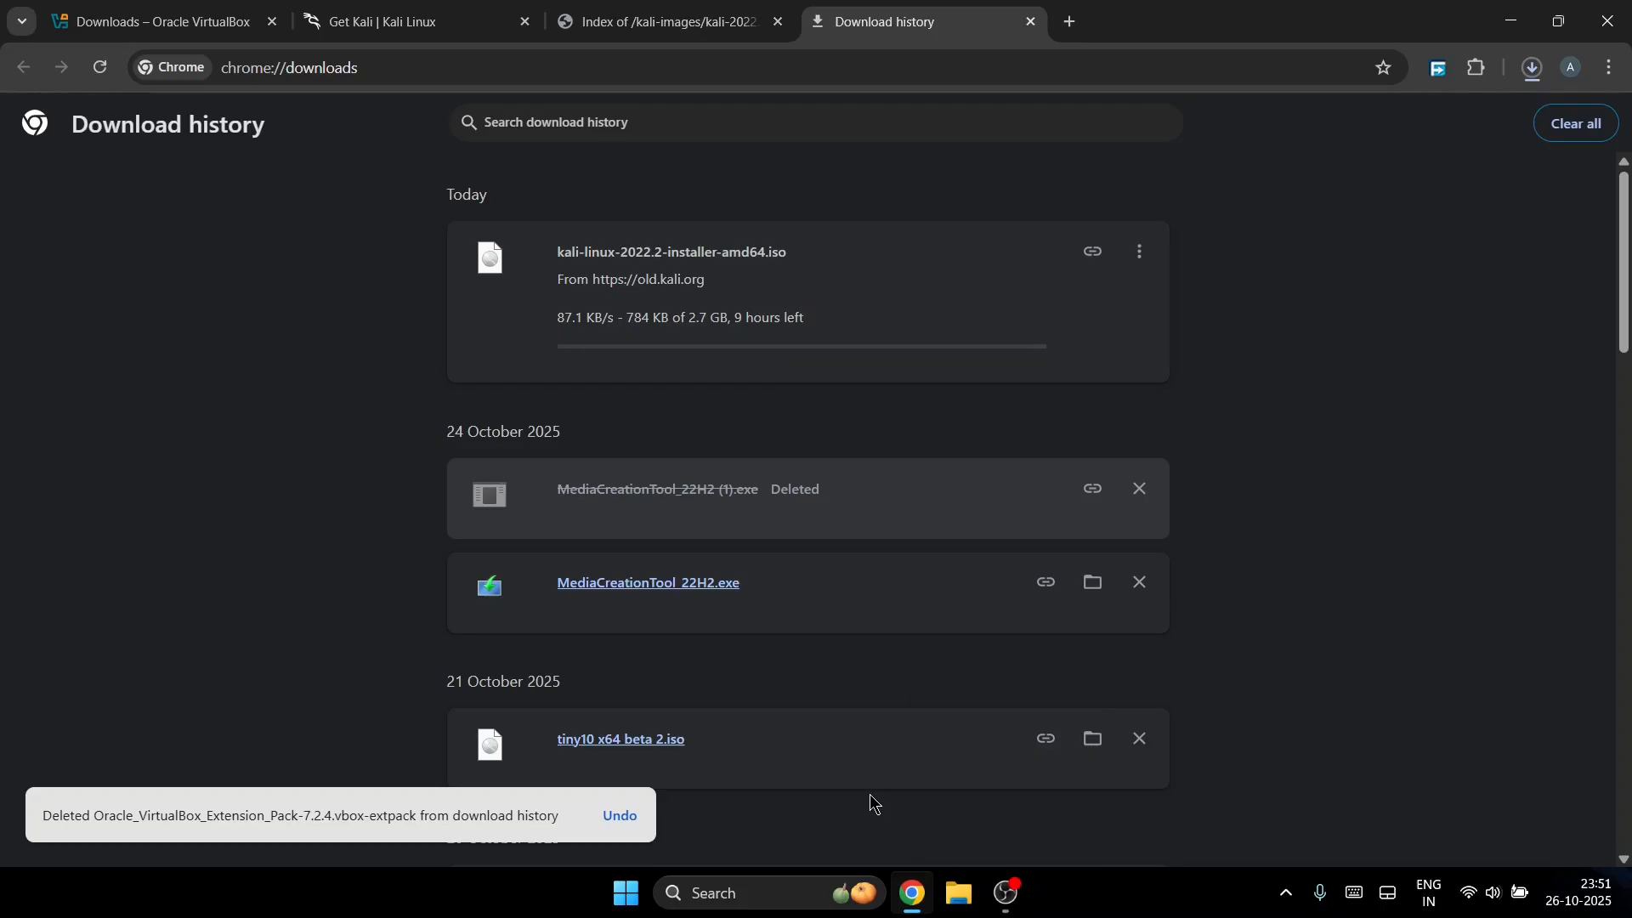
pyautogui.press('super+d')
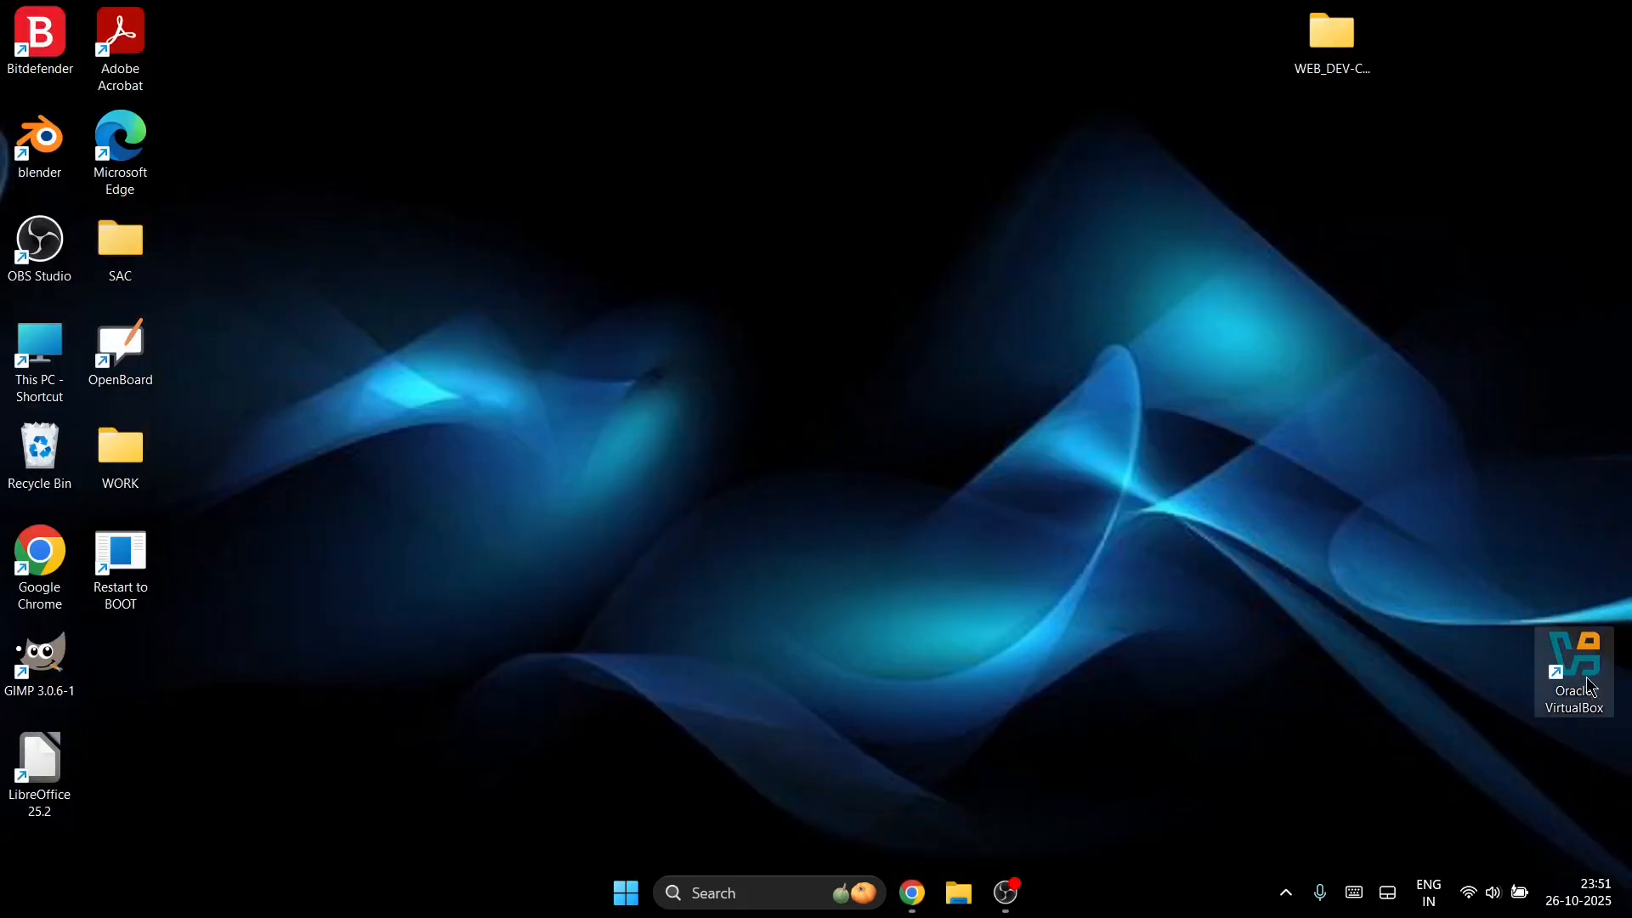
# Step: Launch the VirtualBox Manager and open Oracle_VirtualBox_Extension_Pack-7.2.2 from the Downloads folder
pyautogui.doubleClick(1593, 662)
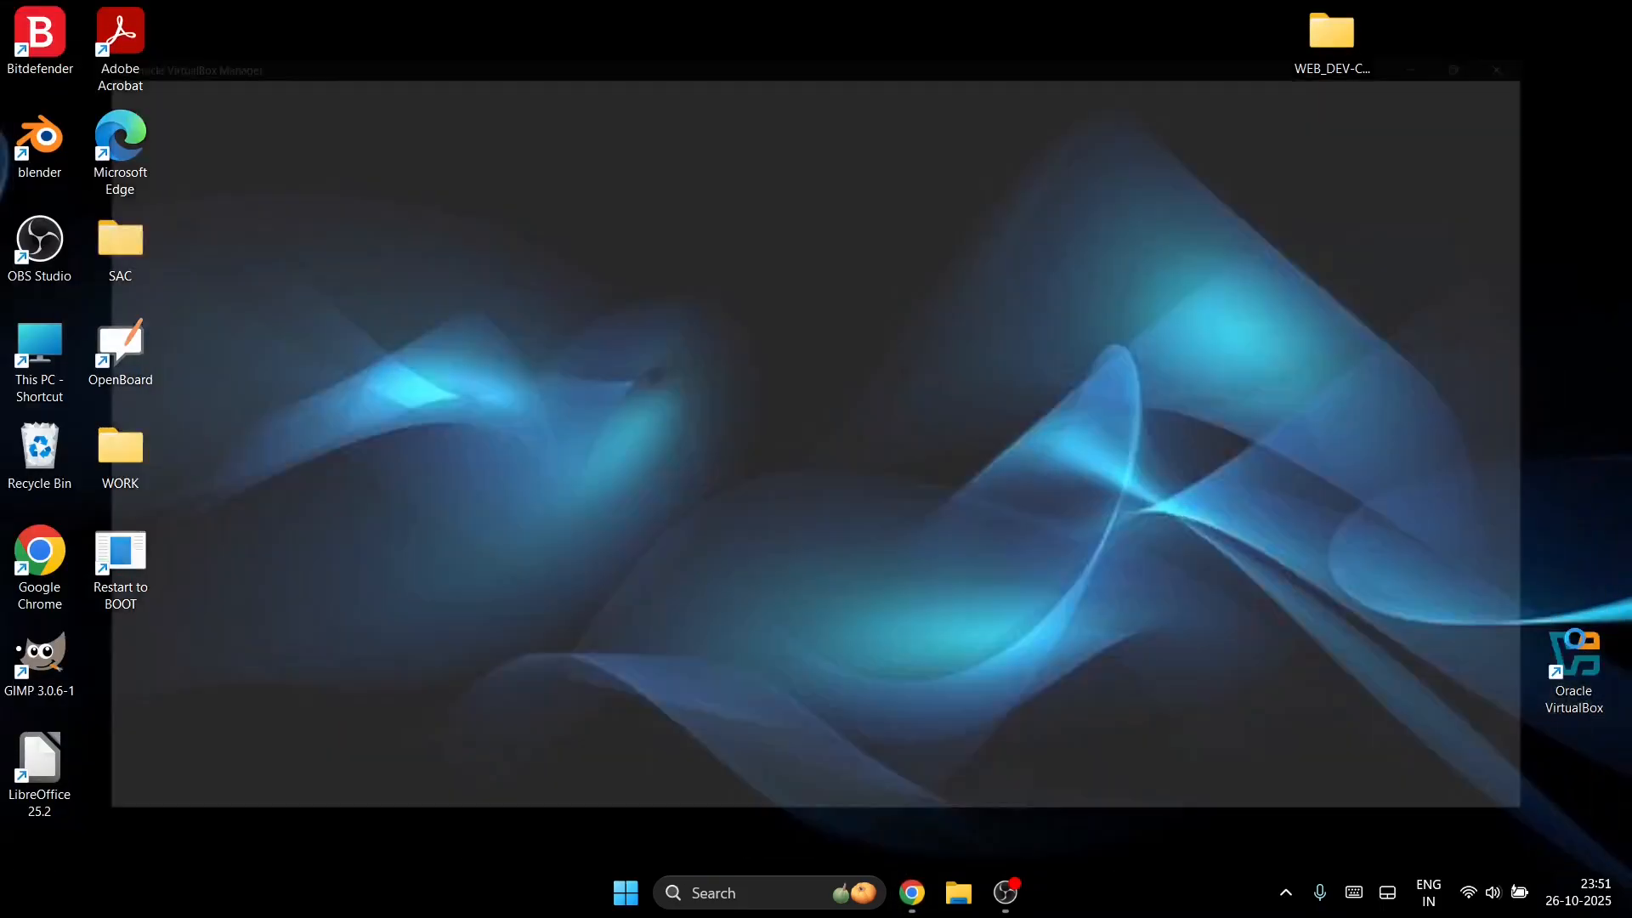
pyautogui.click(934, 892)
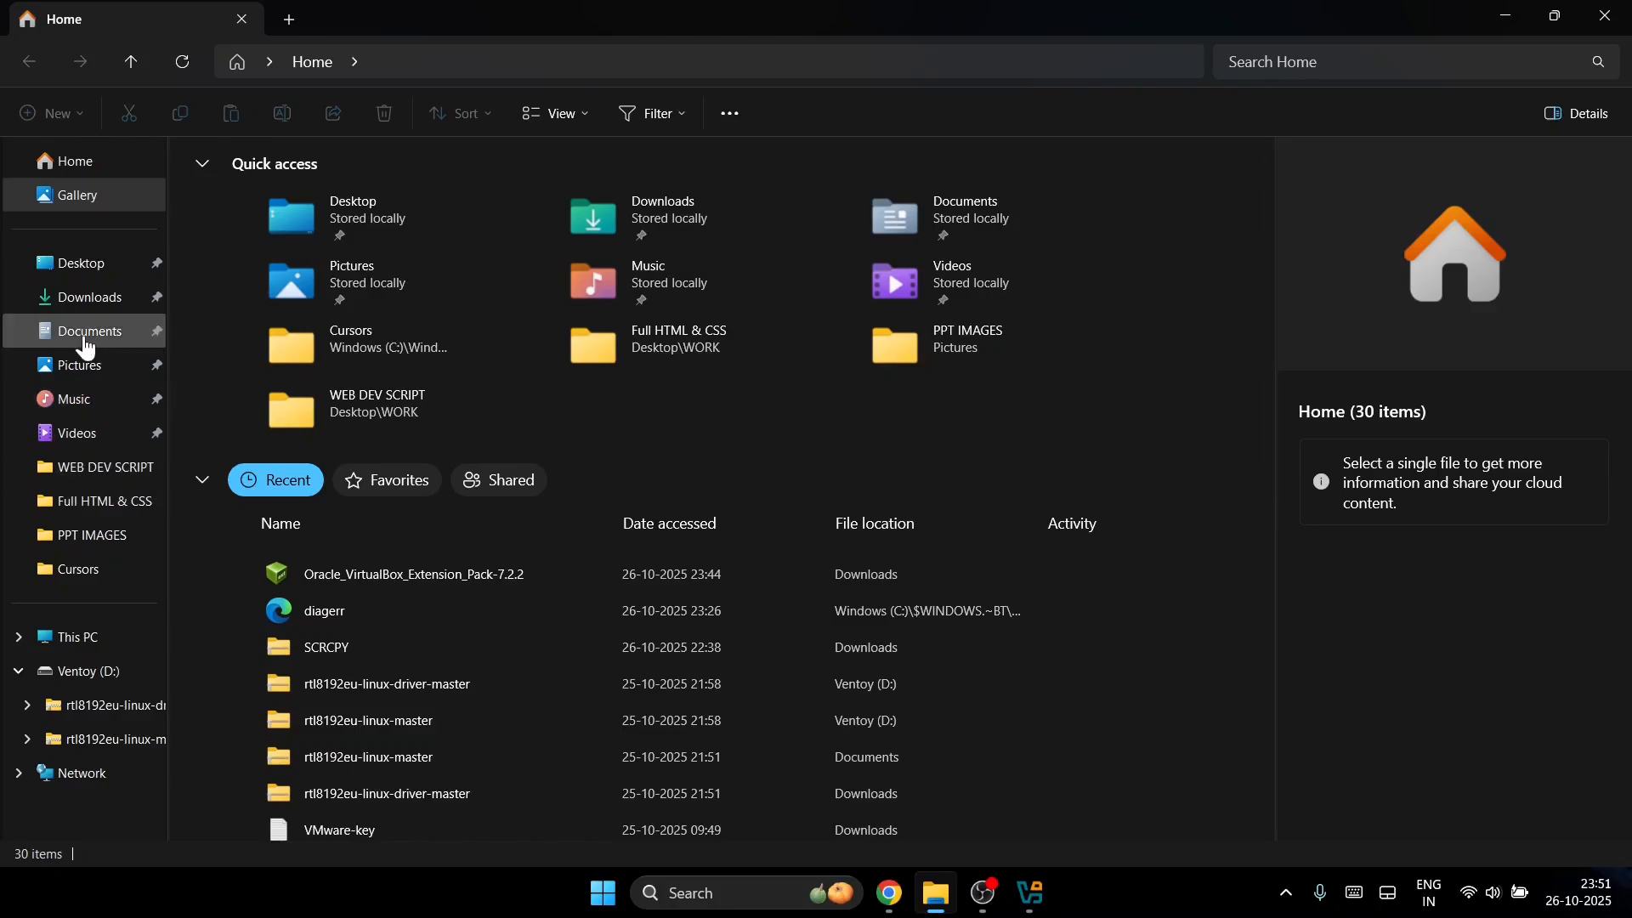
pyautogui.click(93, 308)
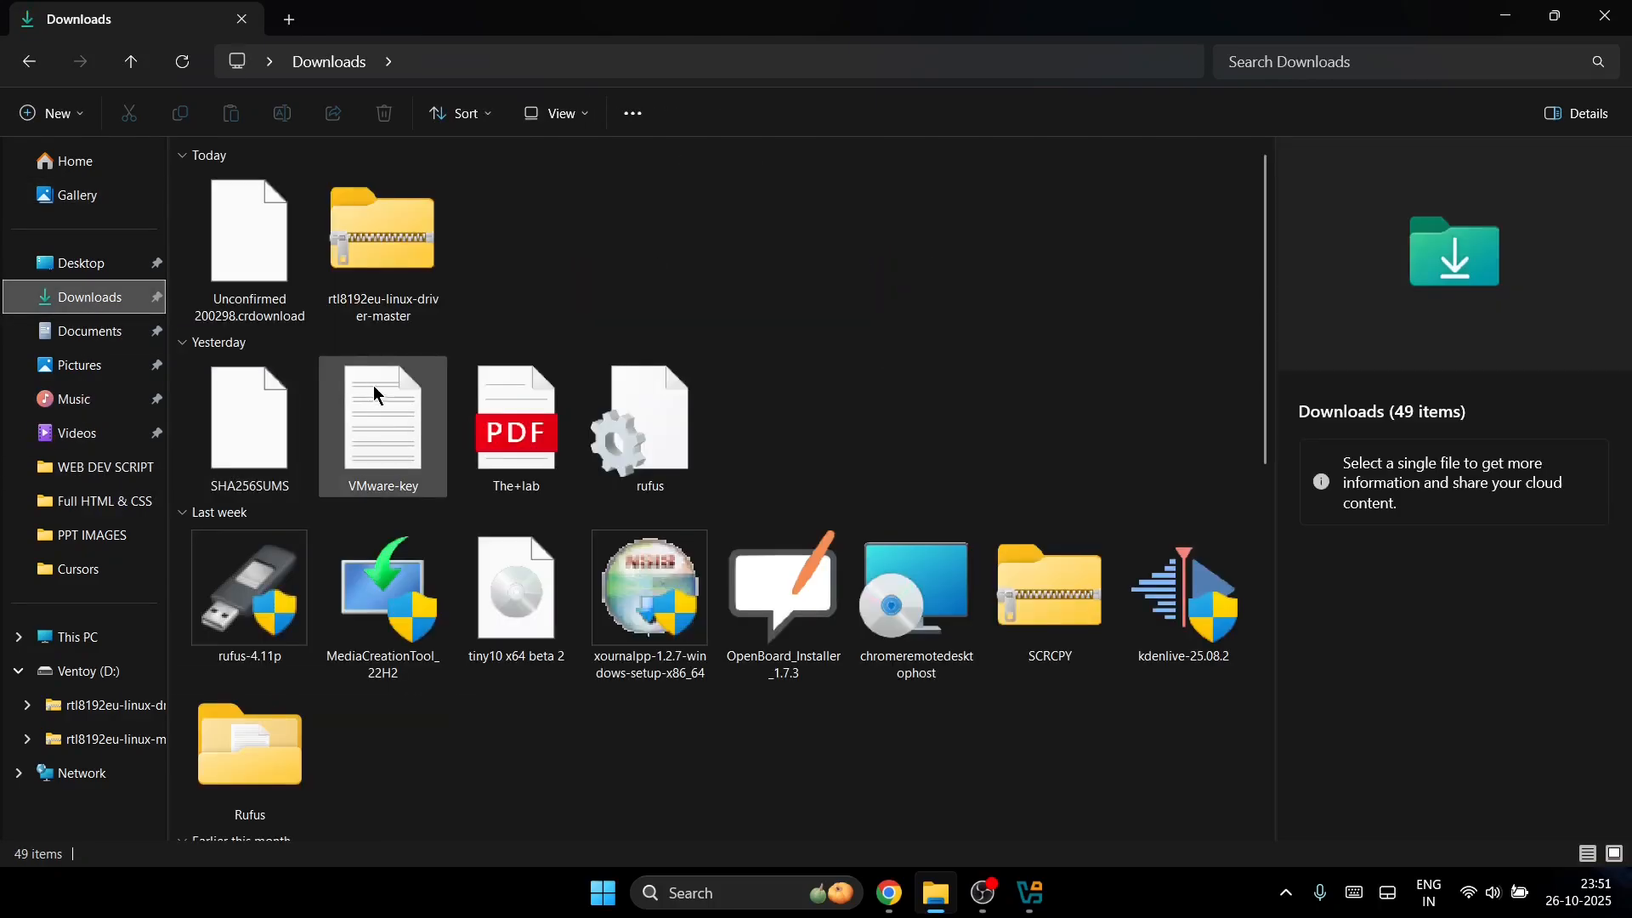
pyautogui.scroll(-4, 416, 416)
pyautogui.scroll(4, 544, 403)
pyautogui.scroll(-8, 506, 417)
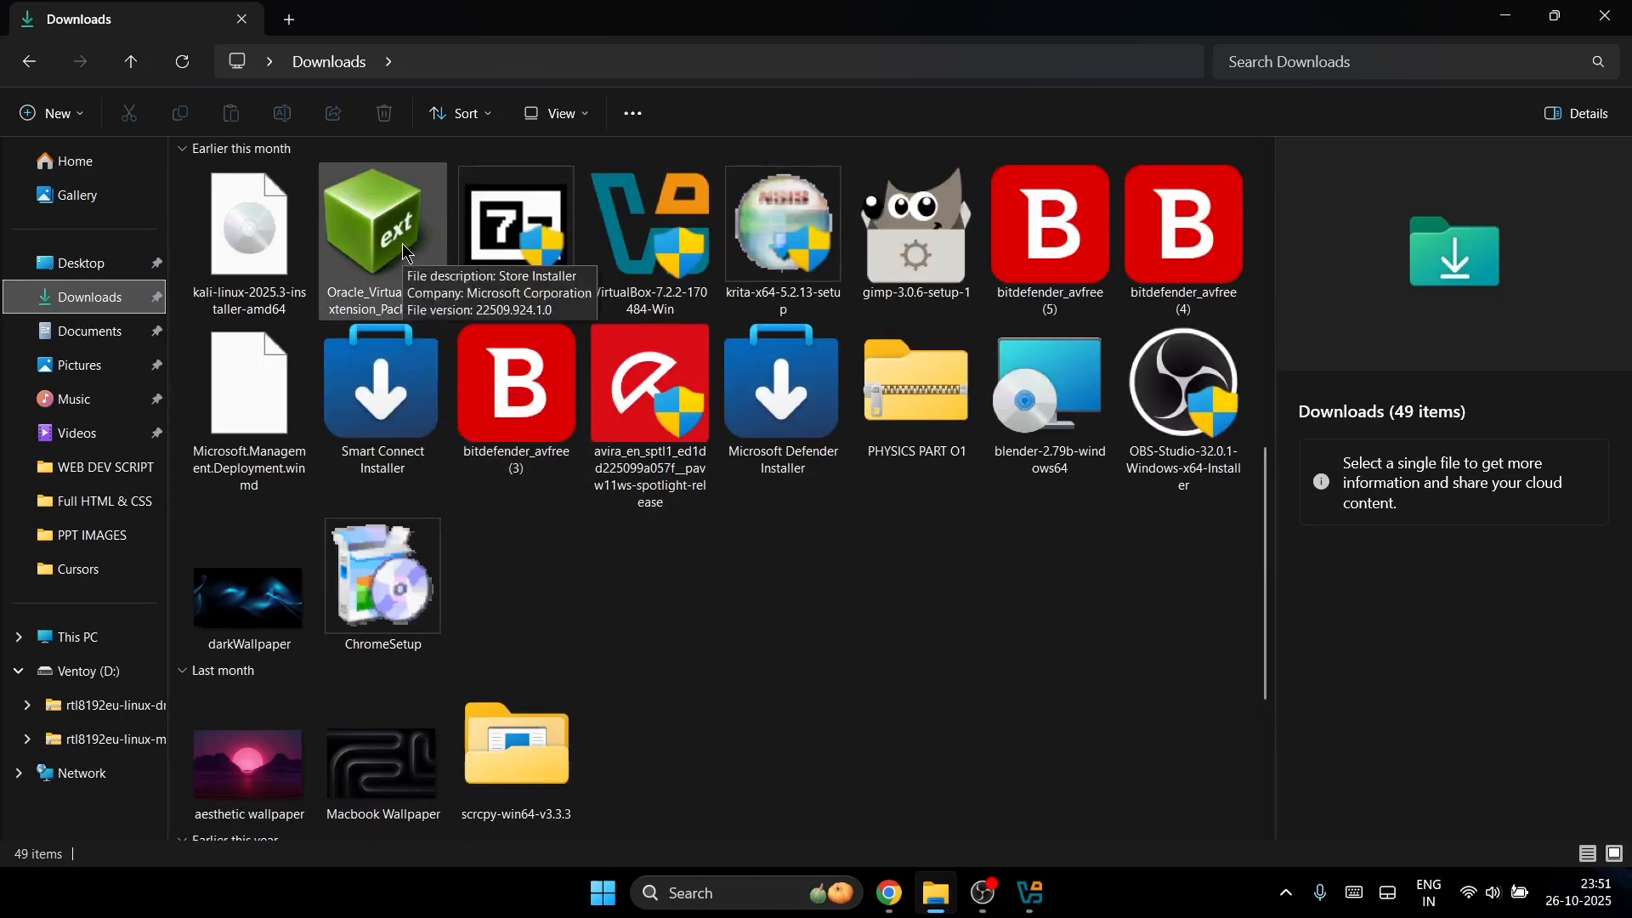
pyautogui.click(367, 242)
pyautogui.doubleClick(366, 234)
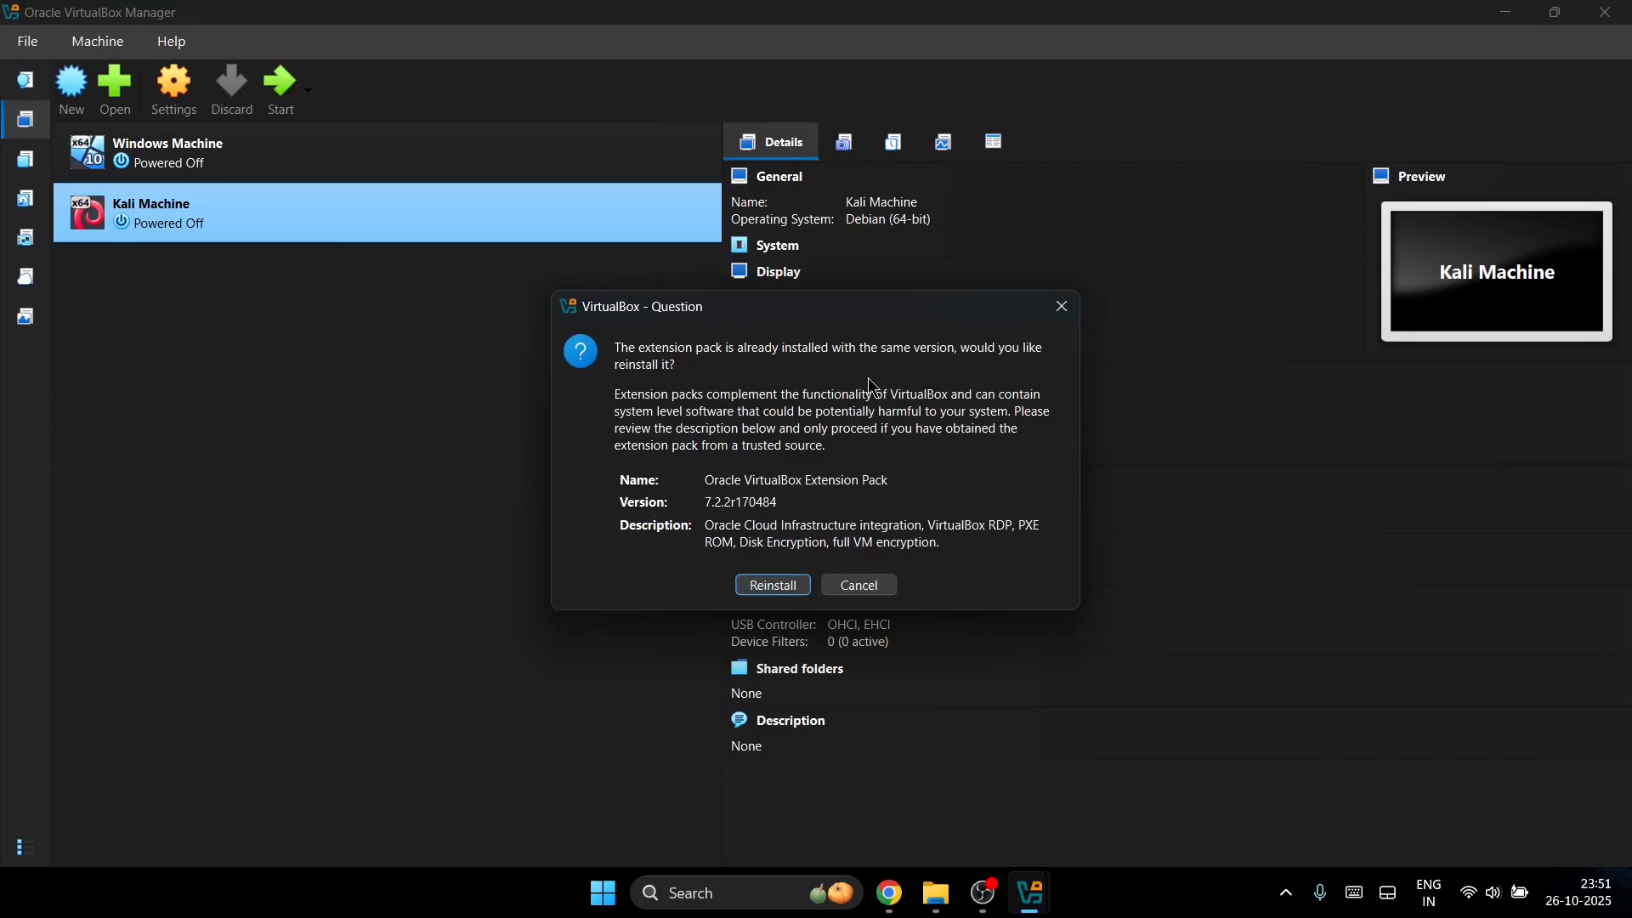
# Step: Reinstall the Extension Pack by accepting its licence, then bring Chrome's download history forward
pyautogui.click(787, 585)
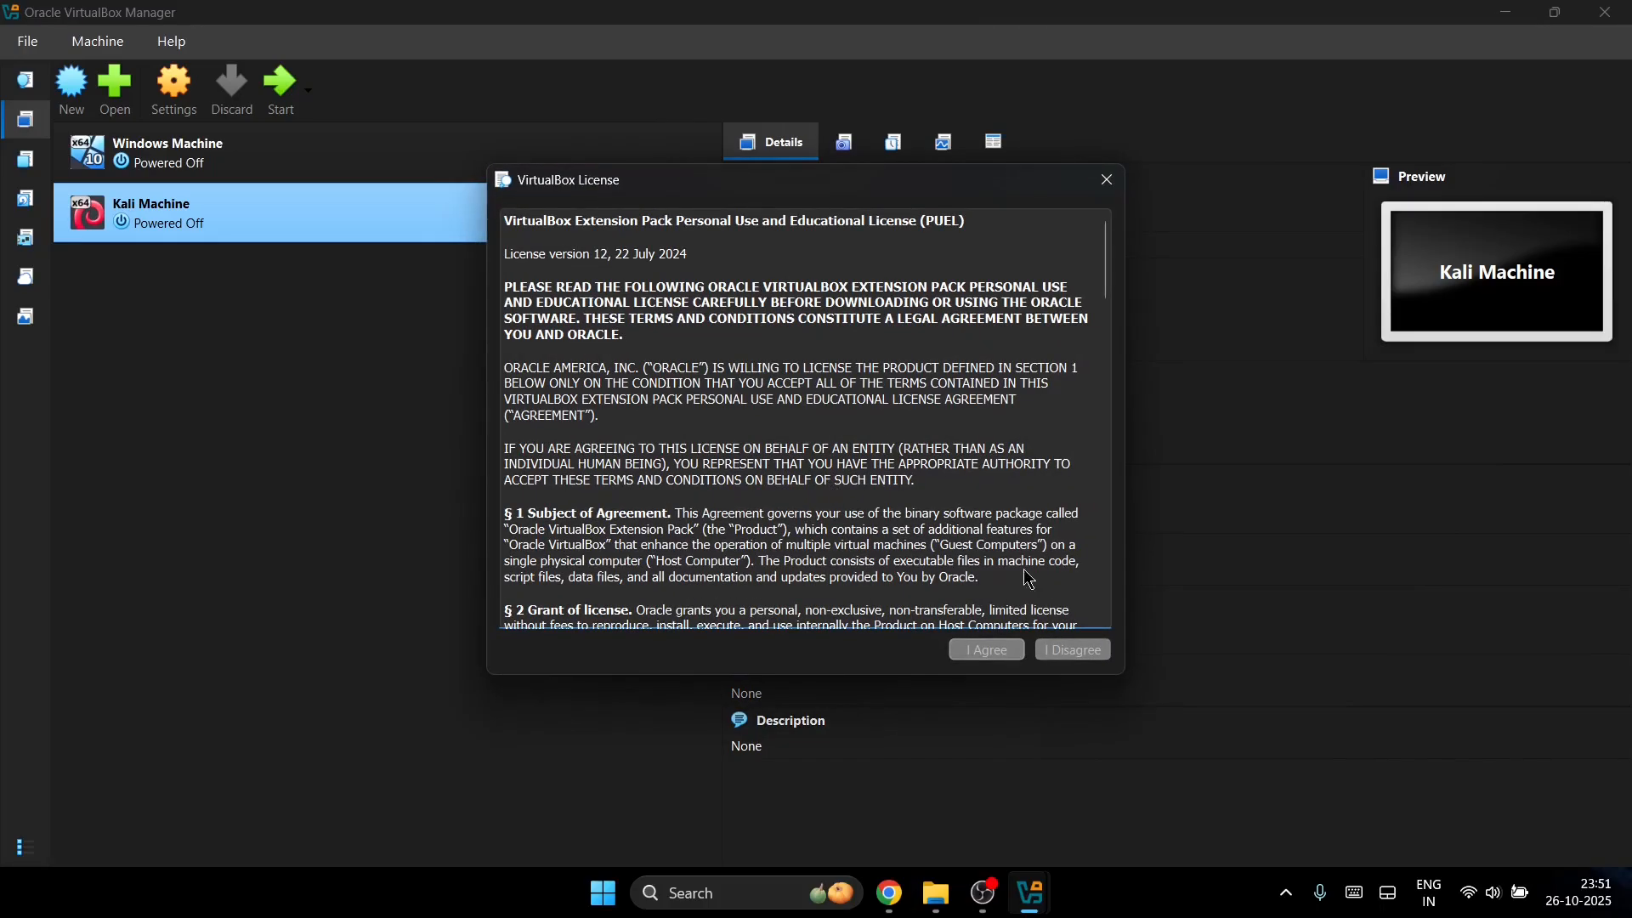
pyautogui.scroll(-20, 929, 545)
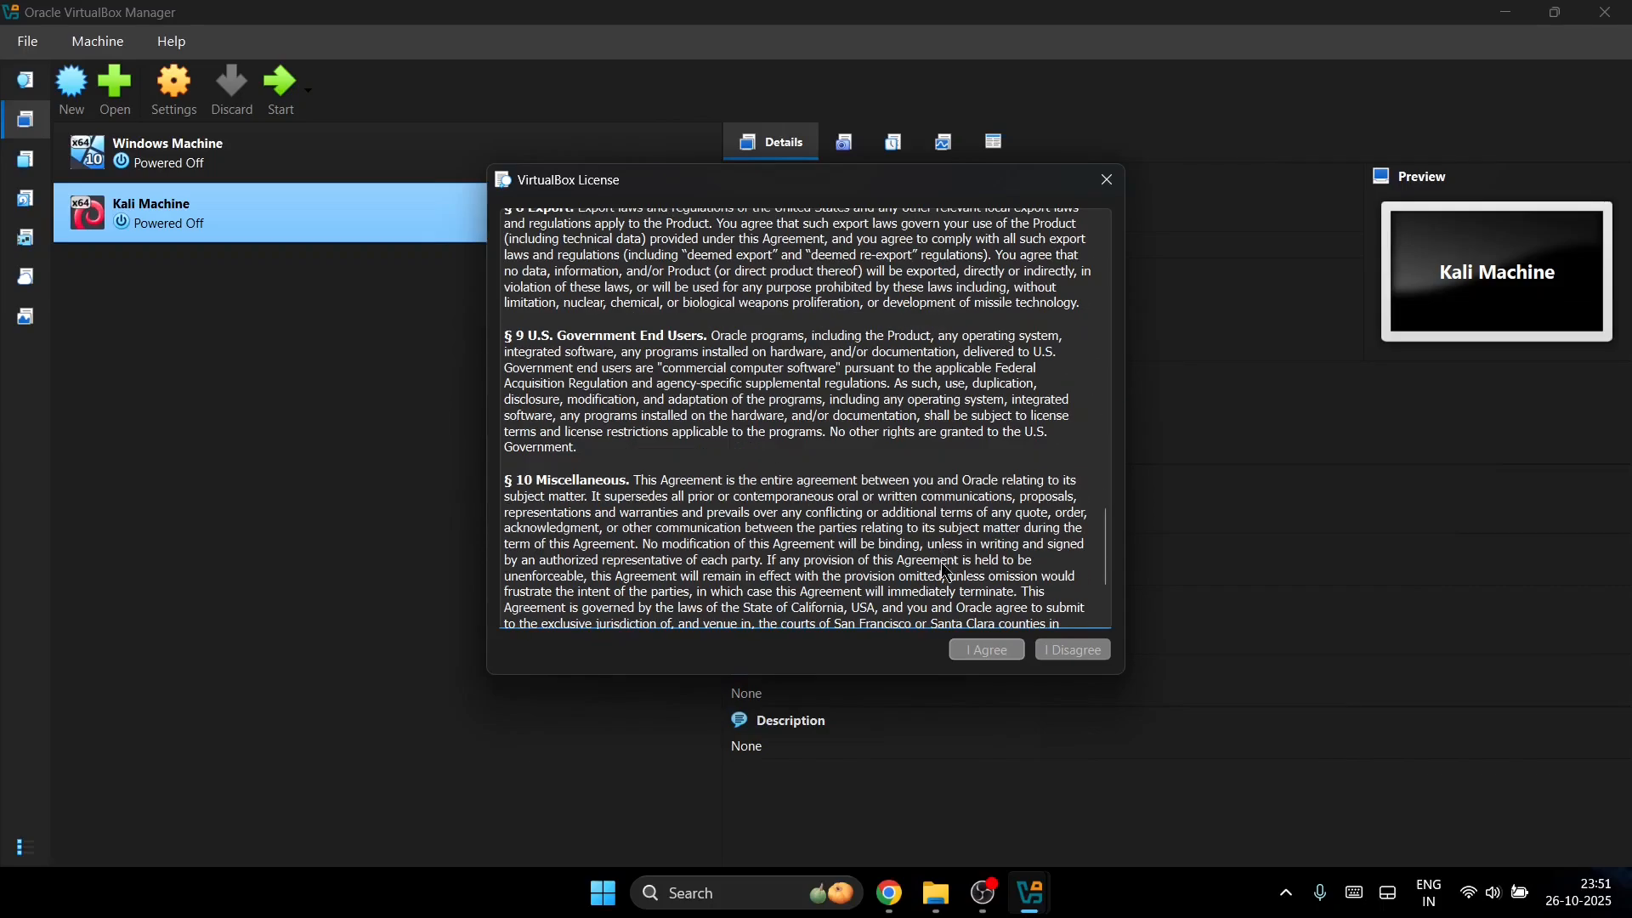
pyautogui.click(988, 649)
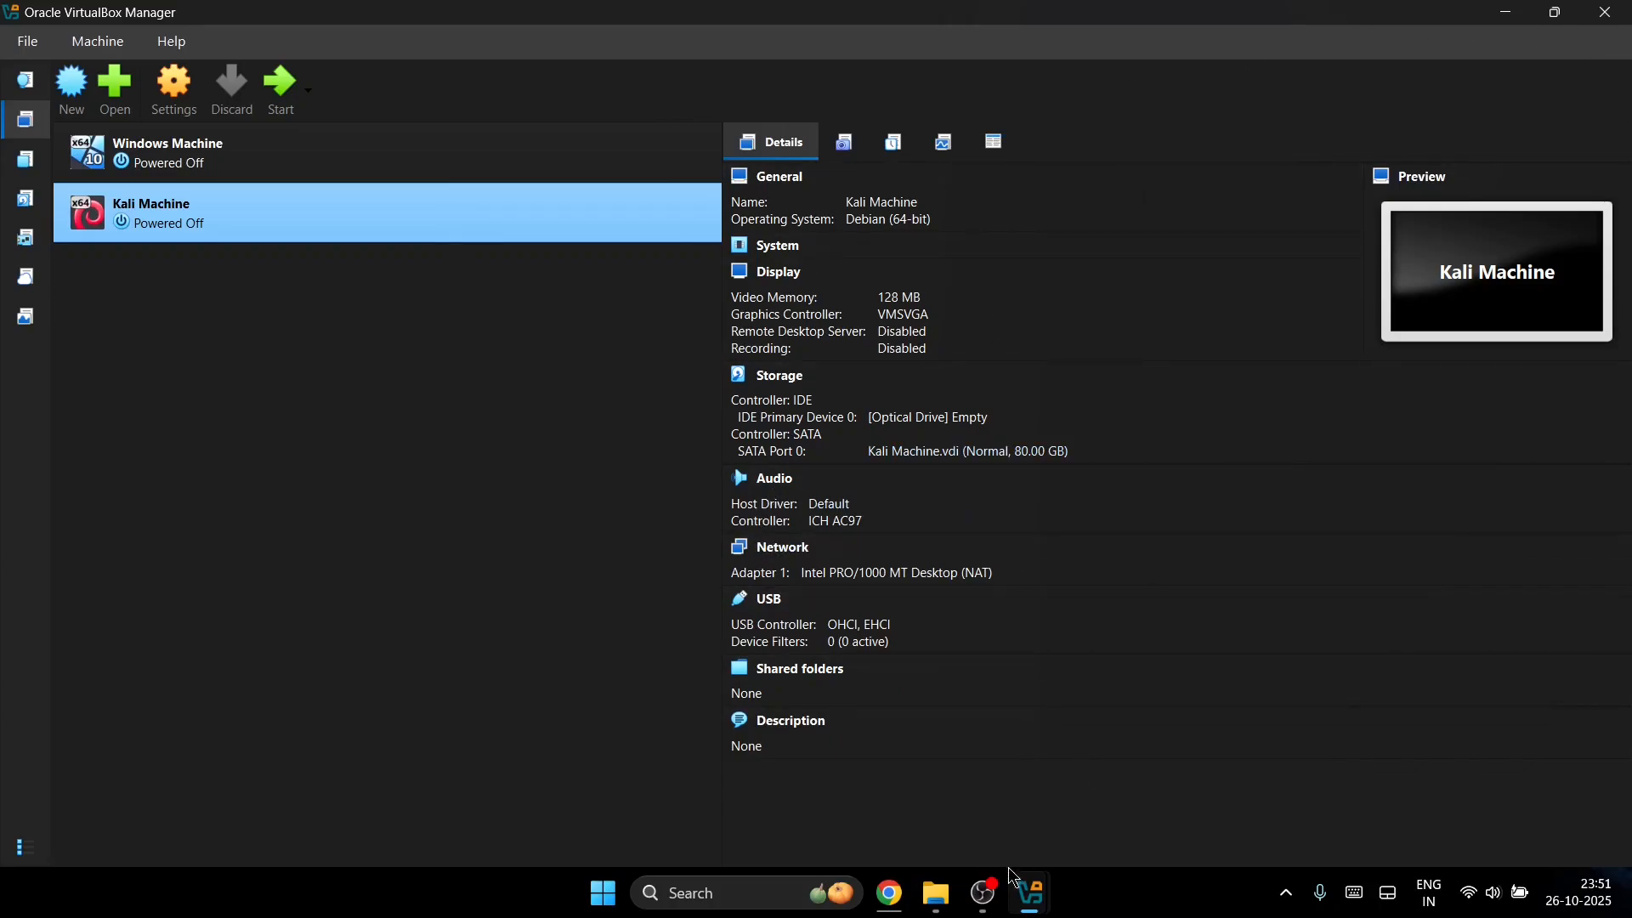
pyautogui.moveTo(939, 897)
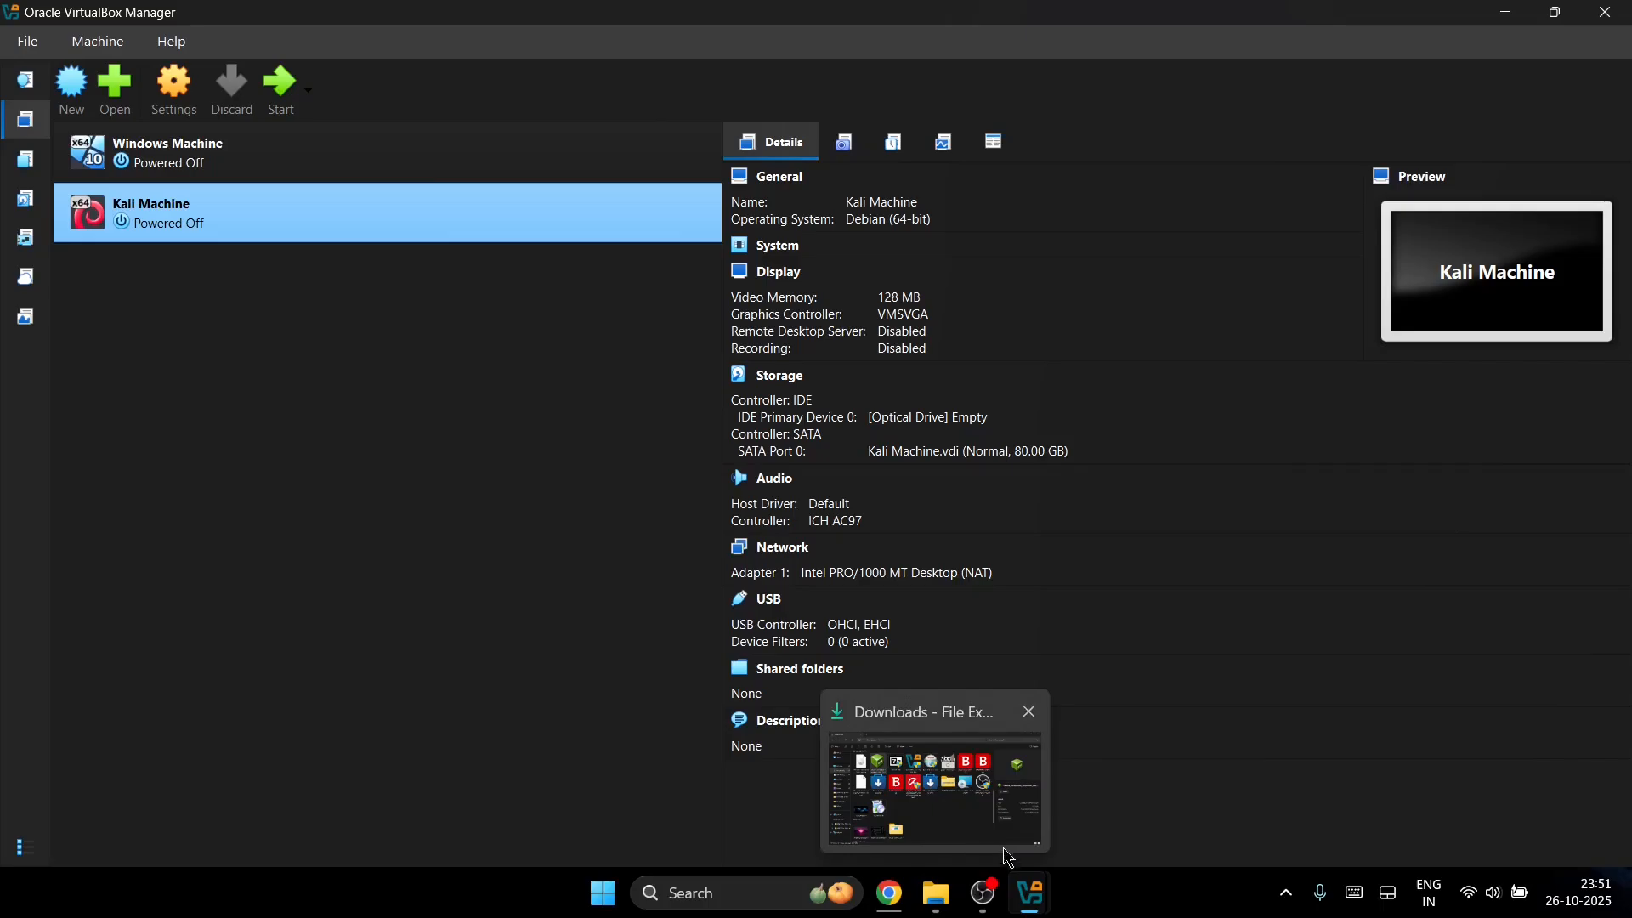
pyautogui.click(889, 892)
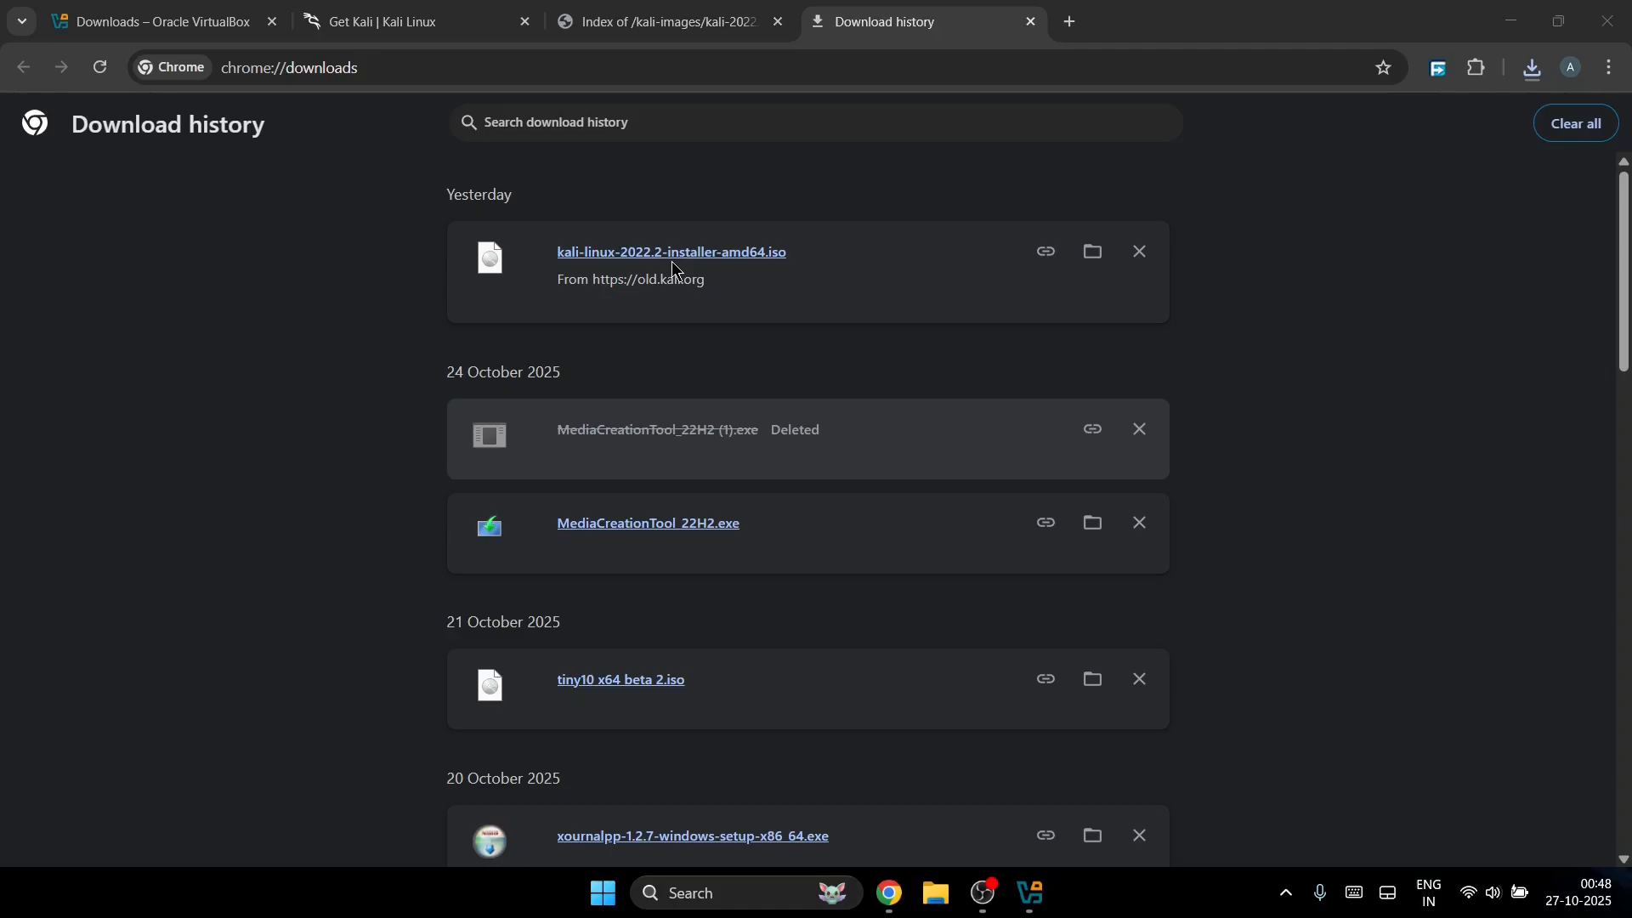
# Step: Search 'ventoy install' in a new tab and open the 'Get start . Ventoy' result
pyautogui.click(1072, 27)
pyautogui.write('ventoy')
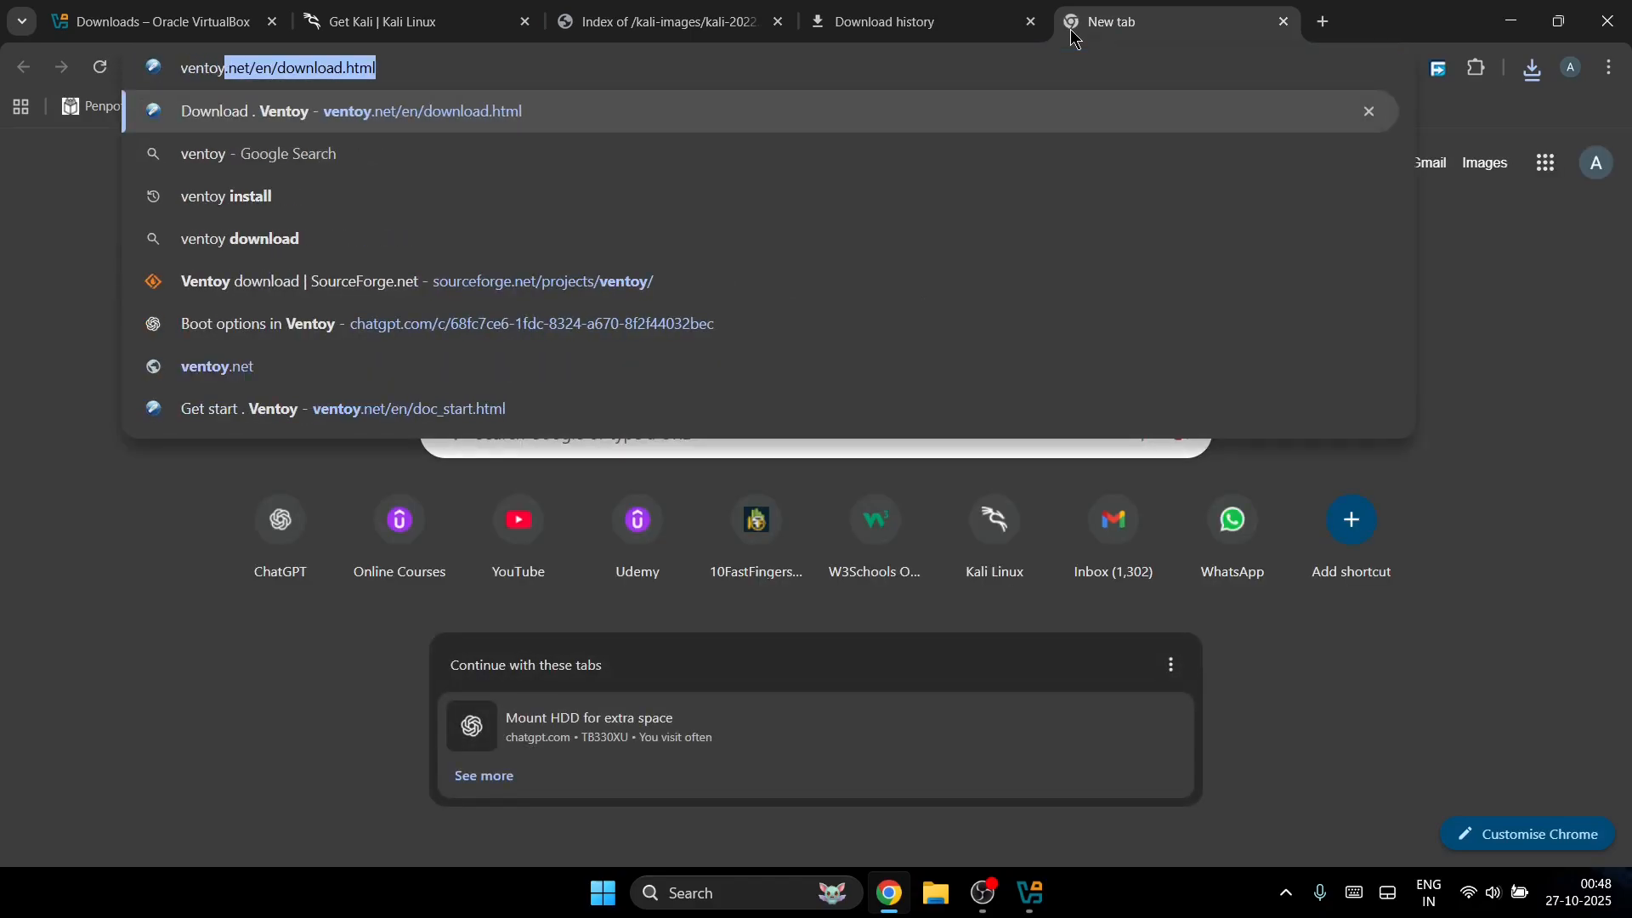
pyautogui.press('End')
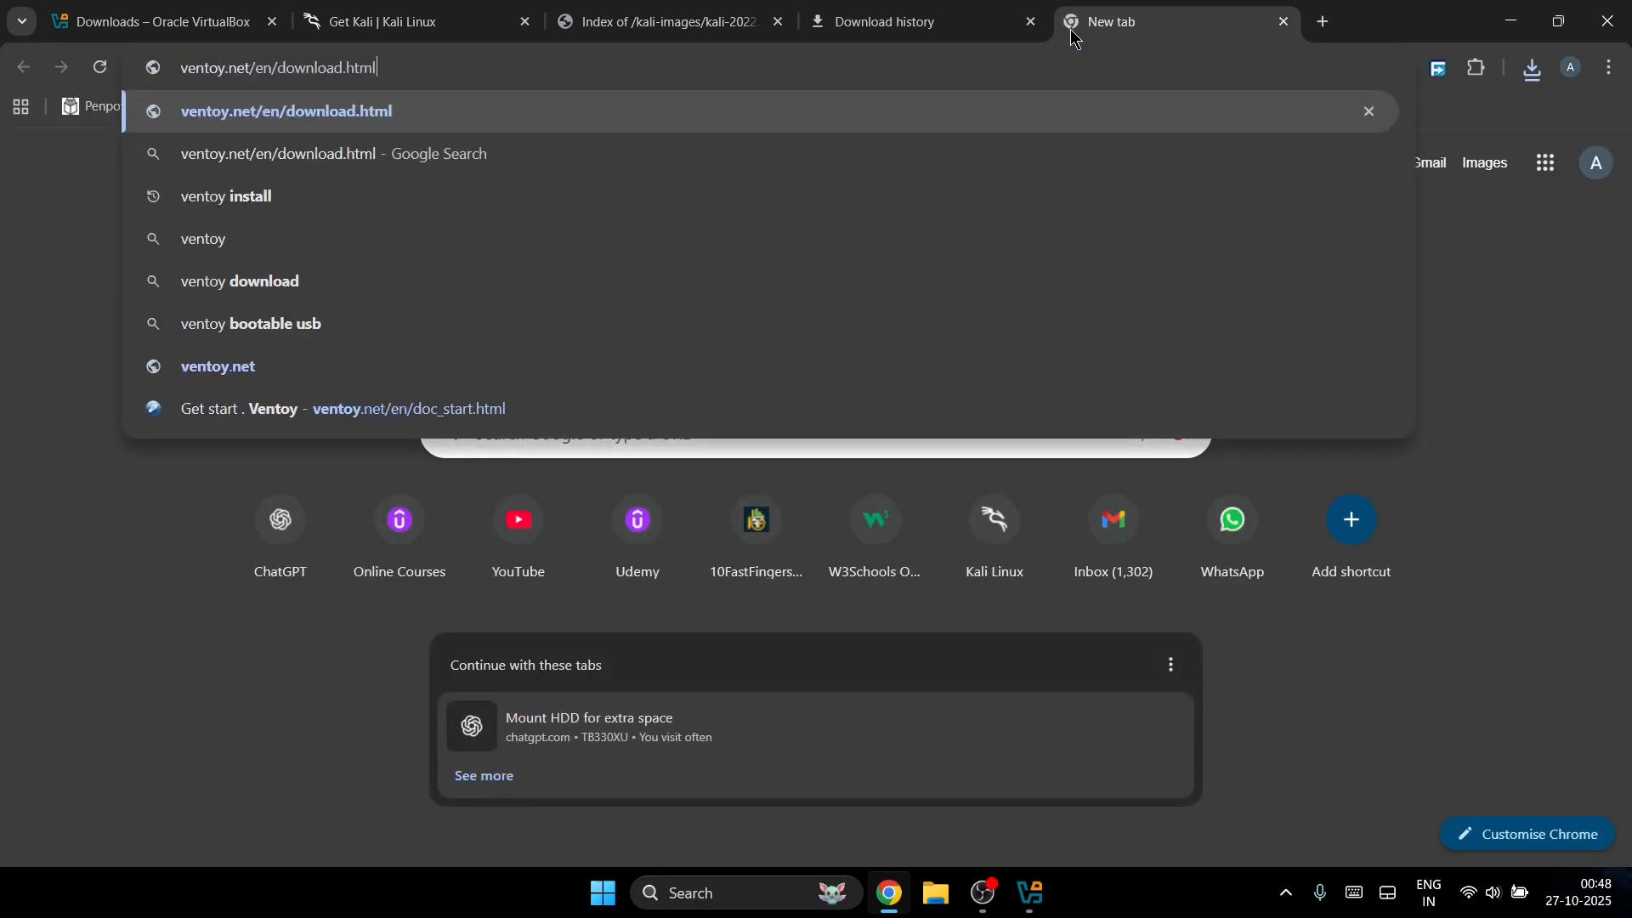
pyautogui.press('BackSpace')
pyautogui.press('BackSpace')
pyautogui.press('BackSpace')
pyautogui.press('BackSpace')
pyautogui.press('BackSpace')
pyautogui.press('BackSpace')
pyautogui.press('BackSpace')
pyautogui.press('BackSpace')
pyautogui.press('BackSpace')
pyautogui.press('BackSpace')
pyautogui.press('BackSpace')
pyautogui.press('BackSpace')
pyautogui.press('BackSpace')
pyautogui.press('BackSpace')
pyautogui.press('BackSpace')
pyautogui.press('BackSpace')
pyautogui.press('BackSpace')
pyautogui.press('BackSpace')
pyautogui.press('BackSpace')
pyautogui.press('BackSpace')
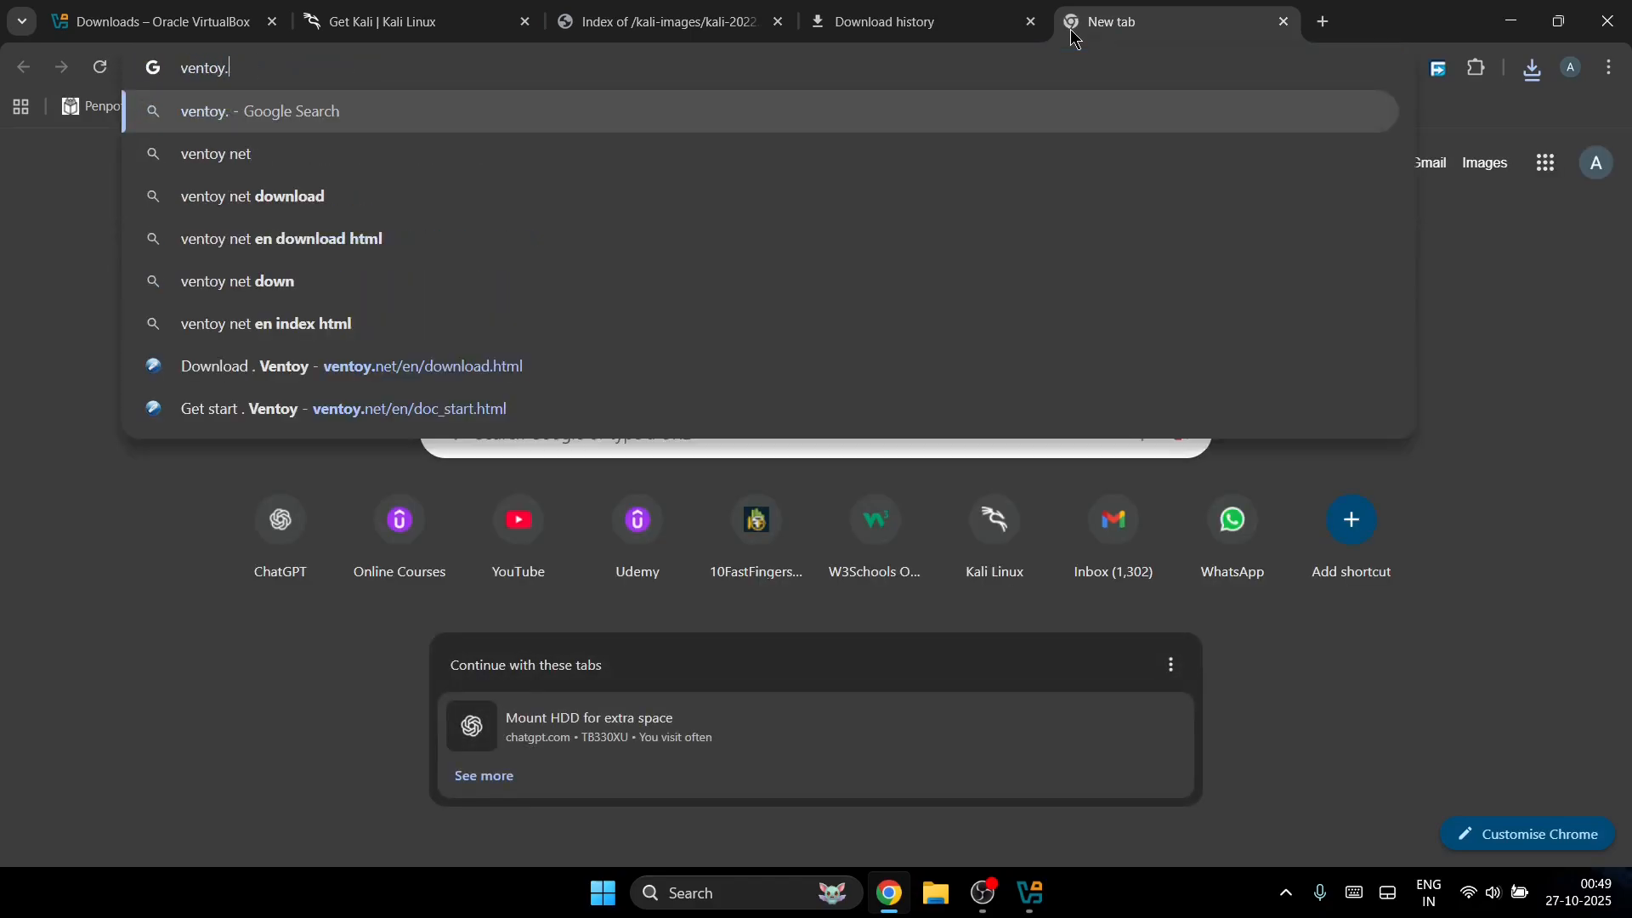
pyautogui.write('instal')
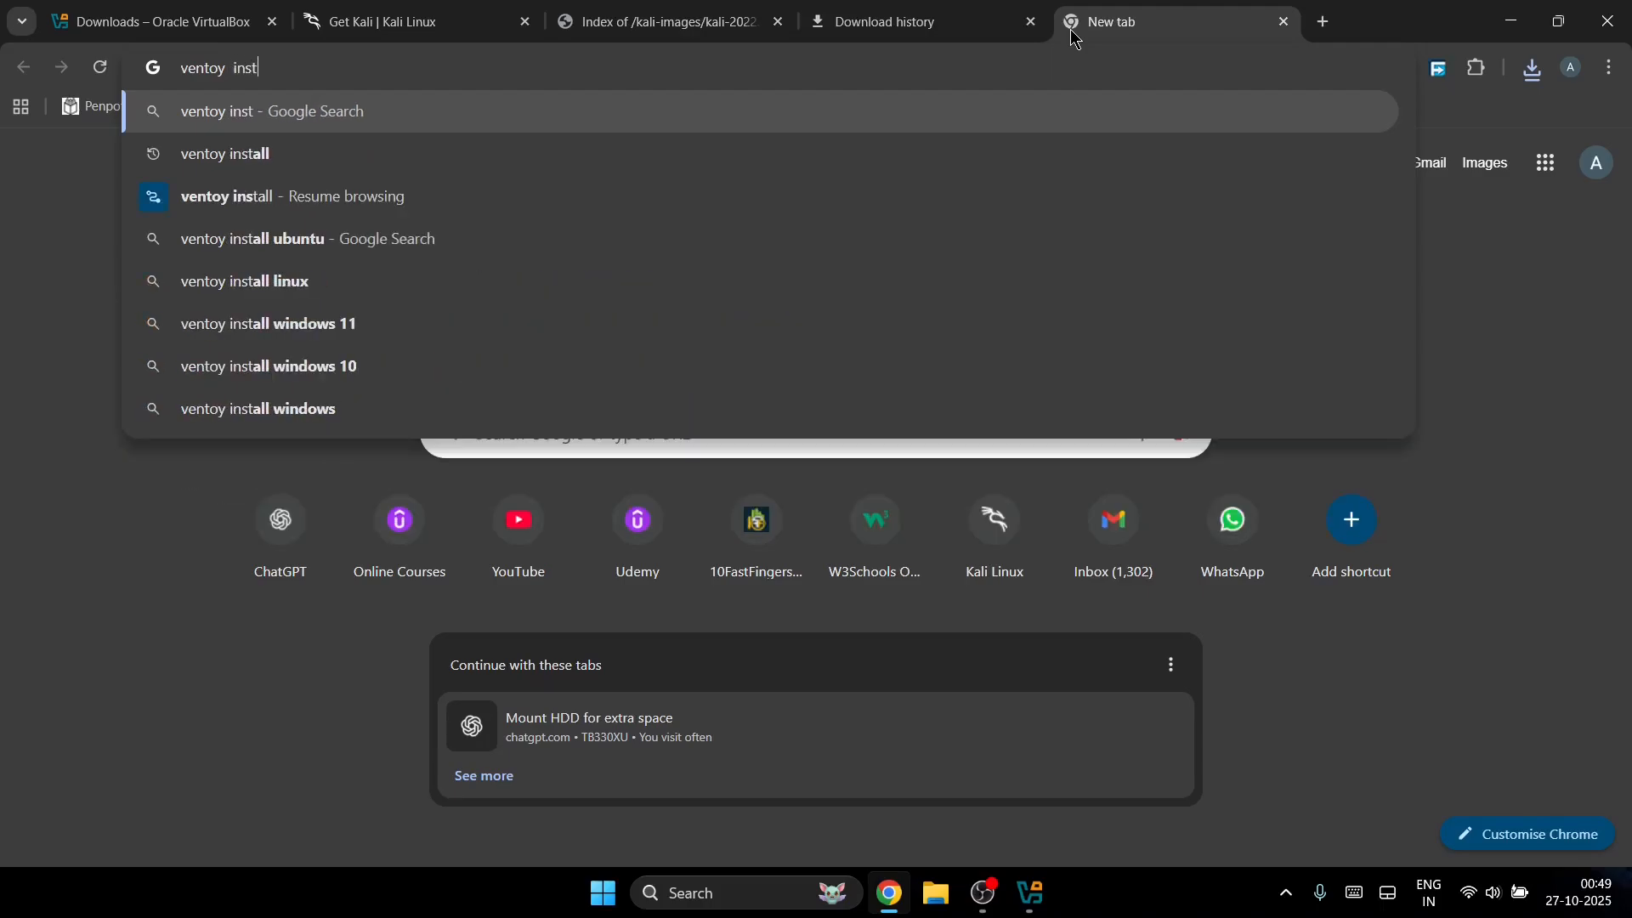
pyautogui.write('l')
pyautogui.press('Return')
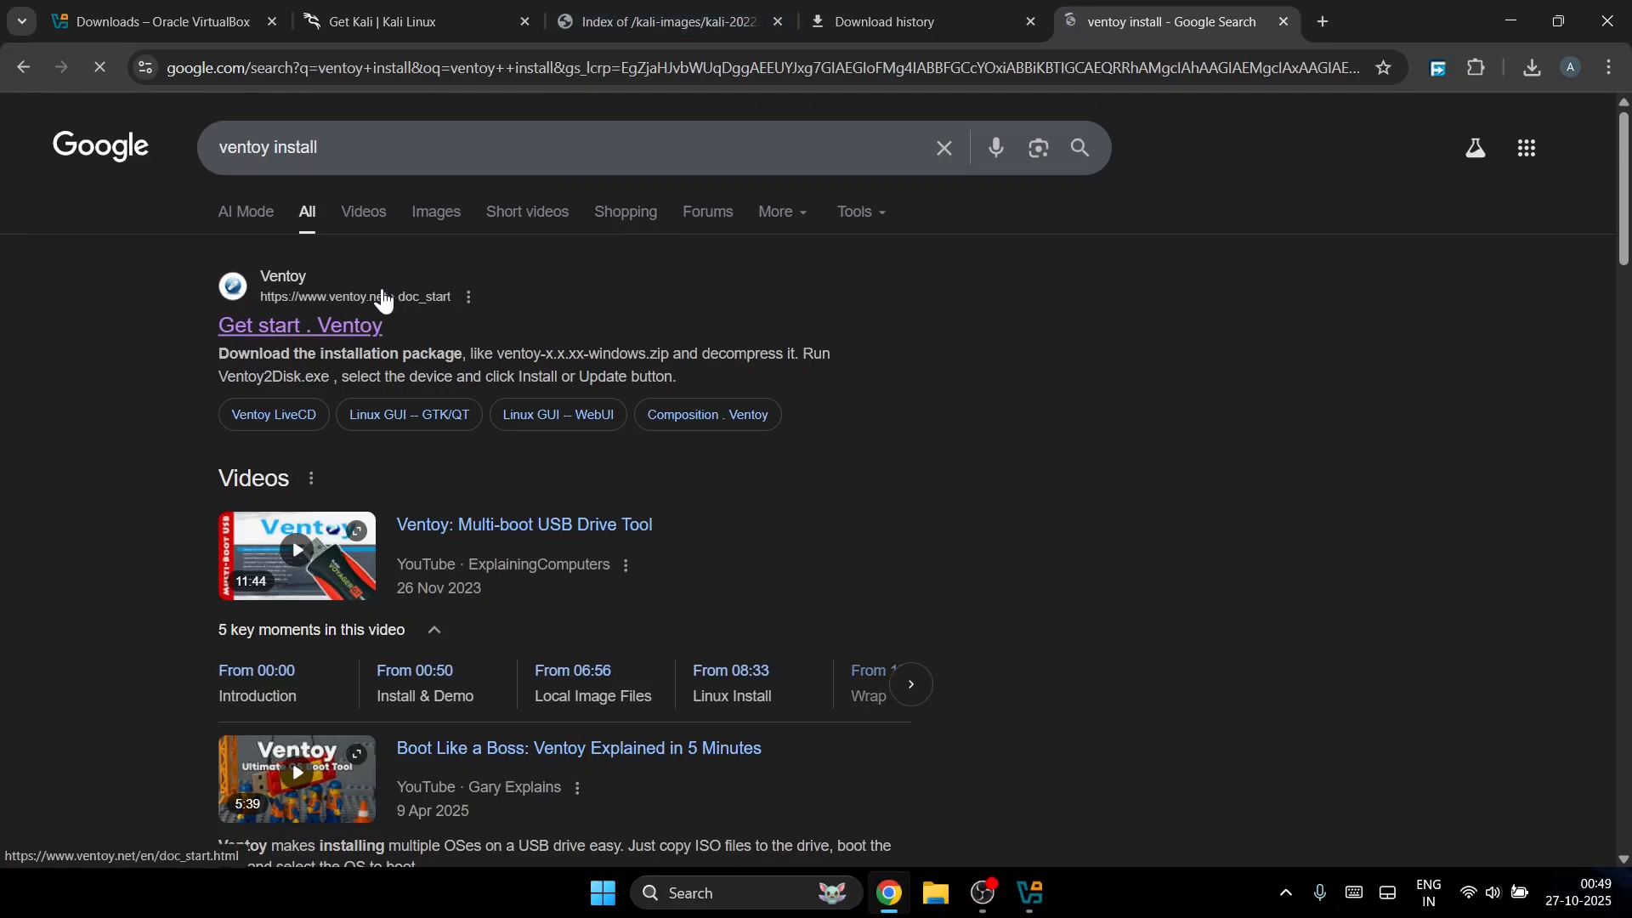
pyautogui.click(384, 300)
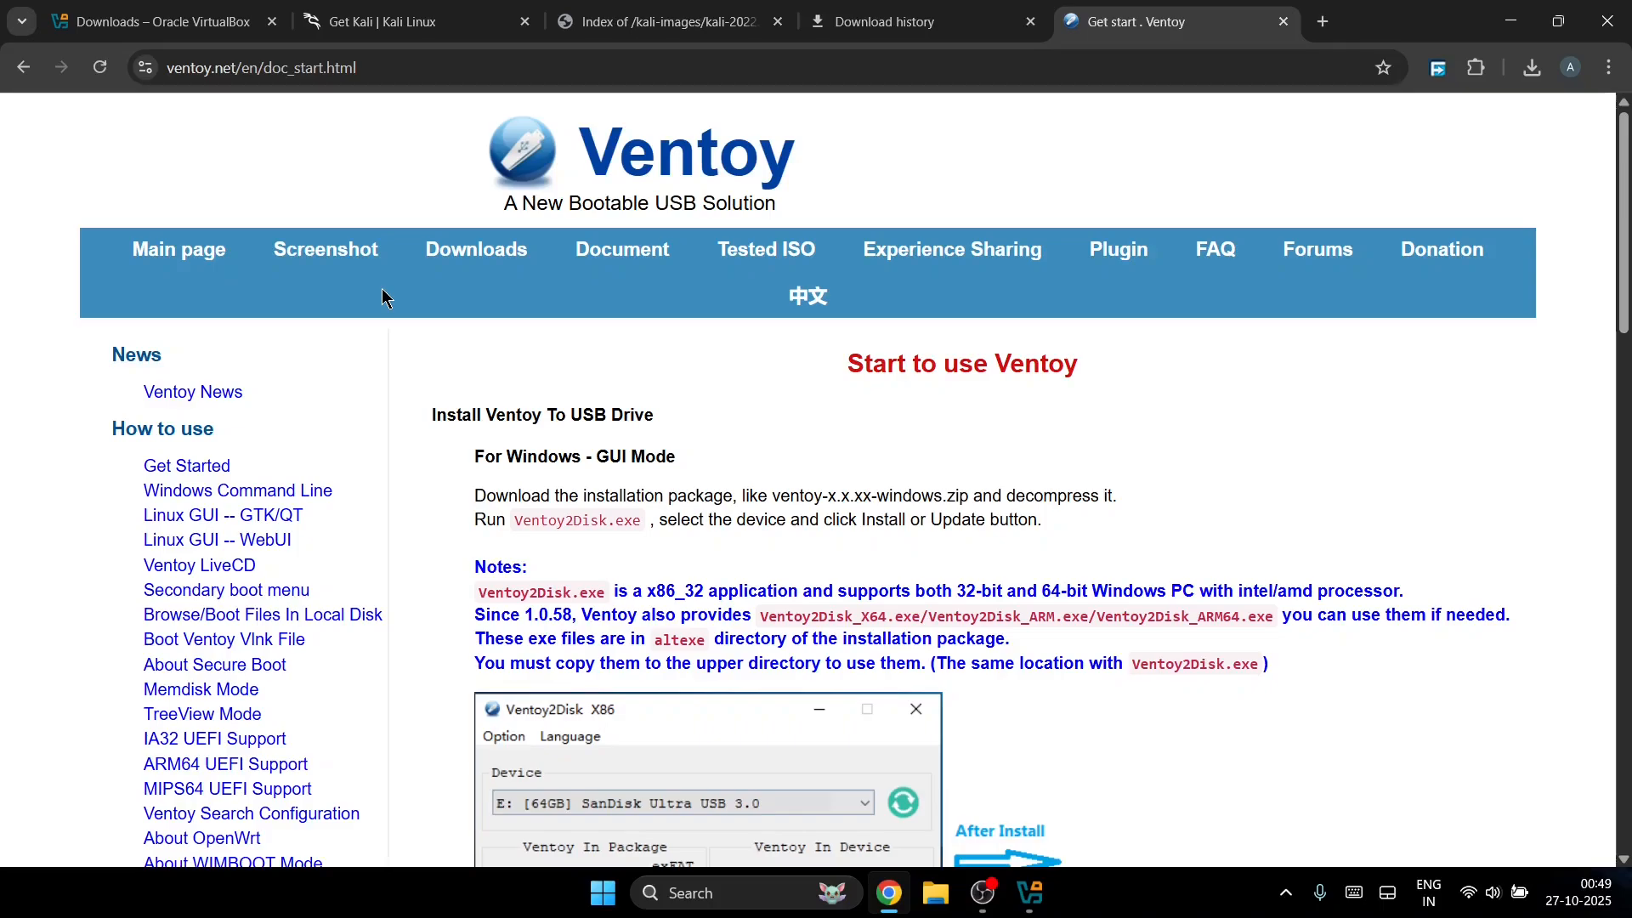
# Step: Open the Ventoy Downloads page listing the ventoy-1.1.07 binaries, then bring up File Explorer
pyautogui.scroll(-10, 611, 568)
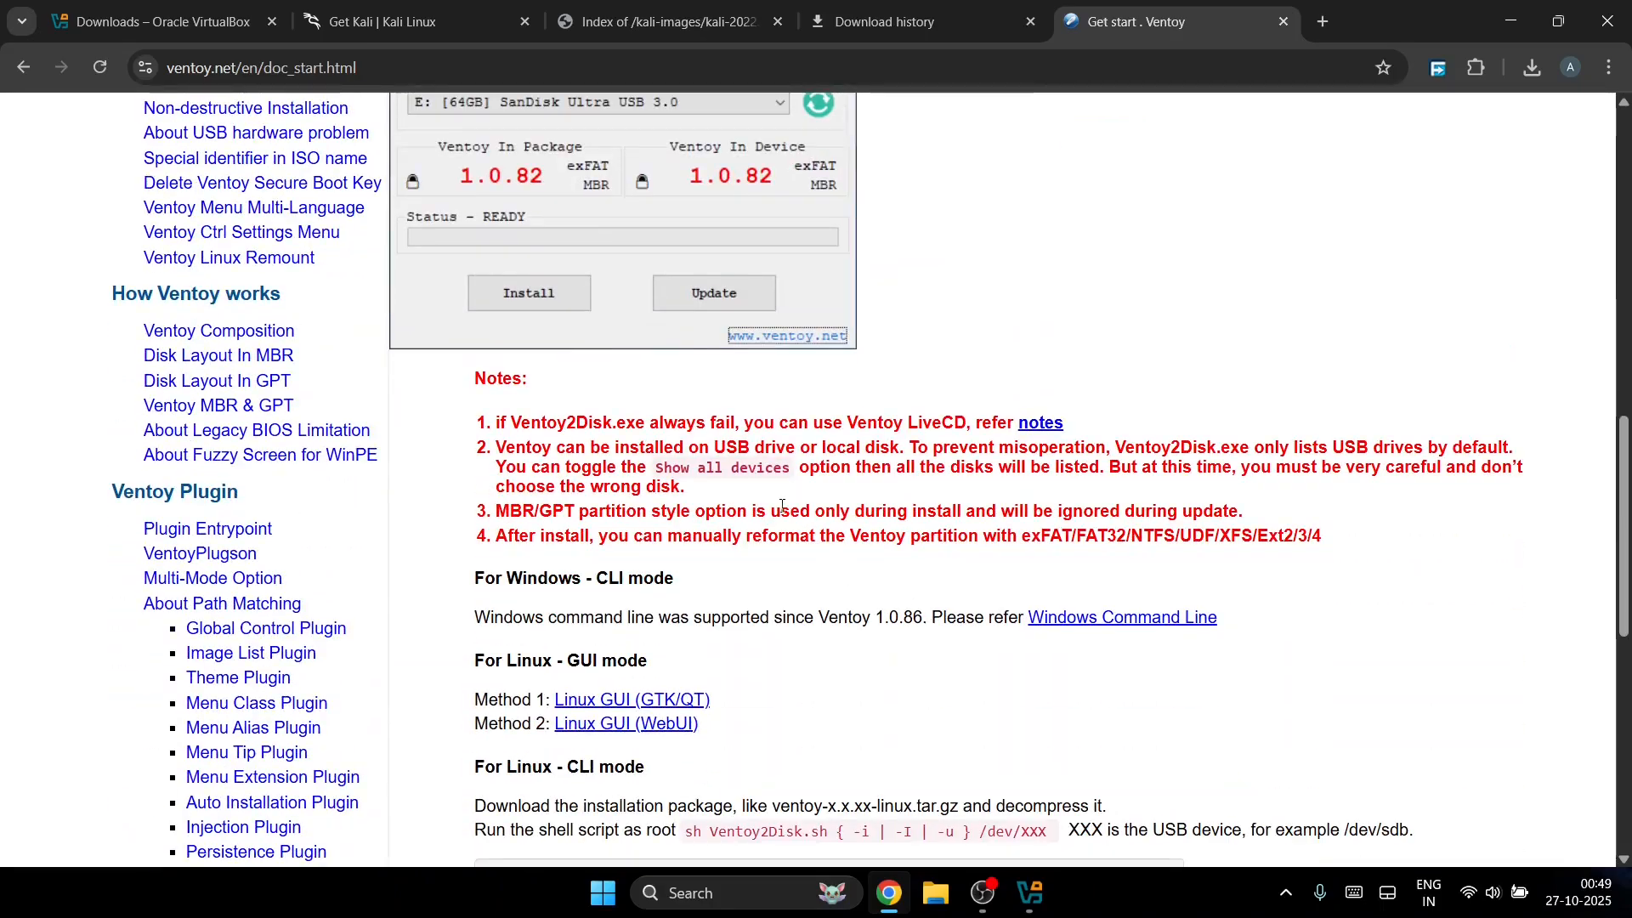
pyautogui.scroll(10, 872, 470)
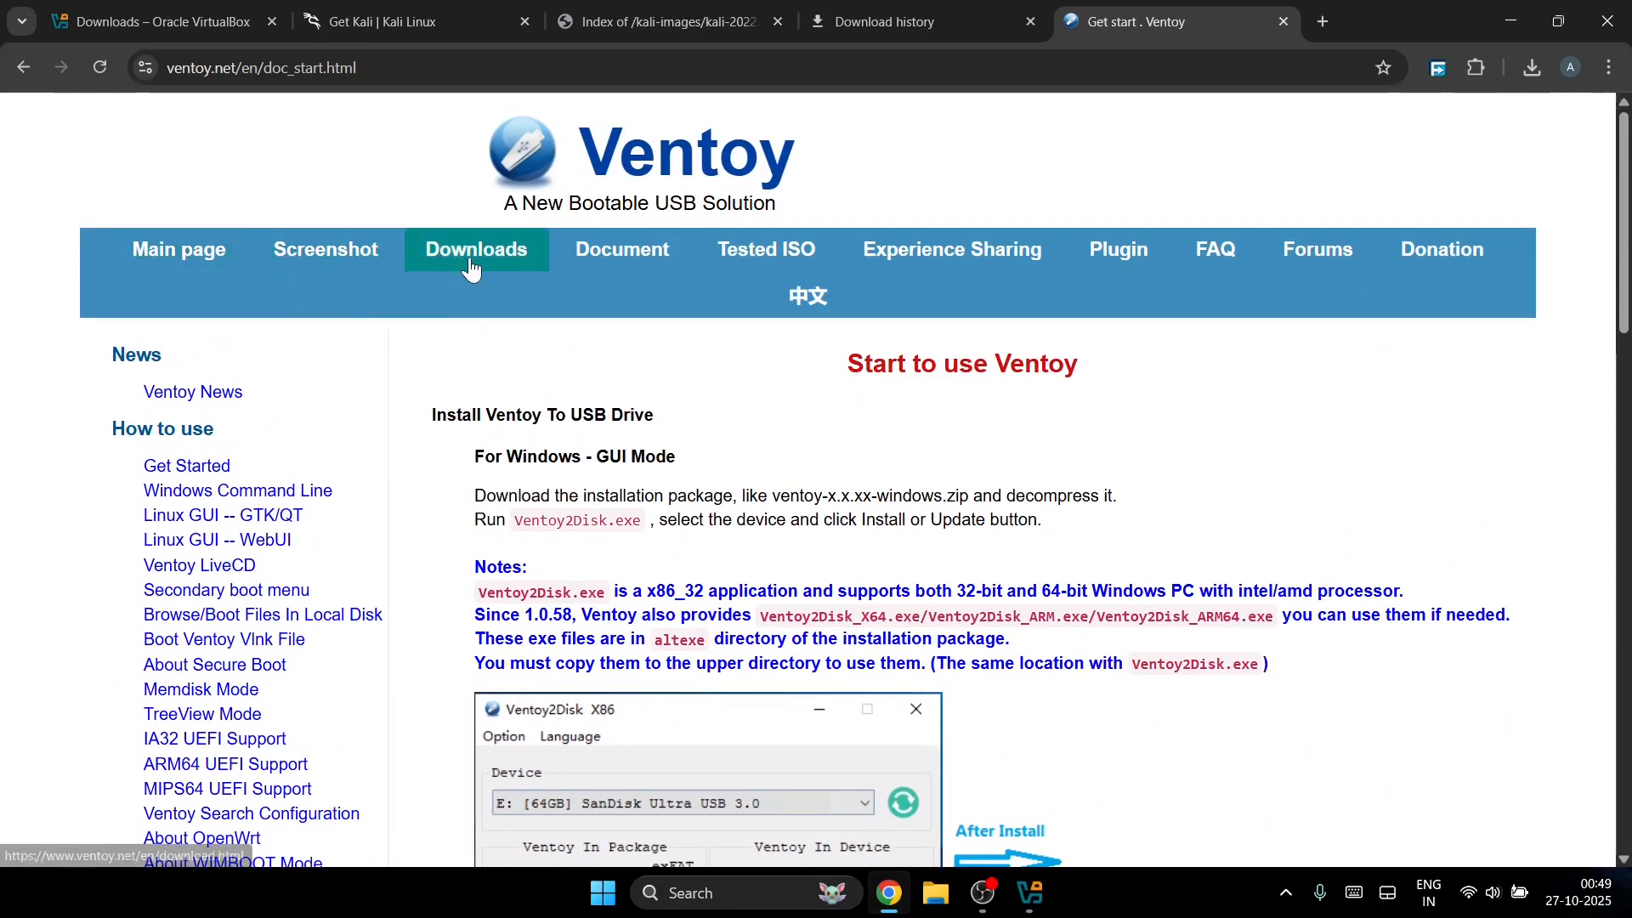
pyautogui.click(473, 266)
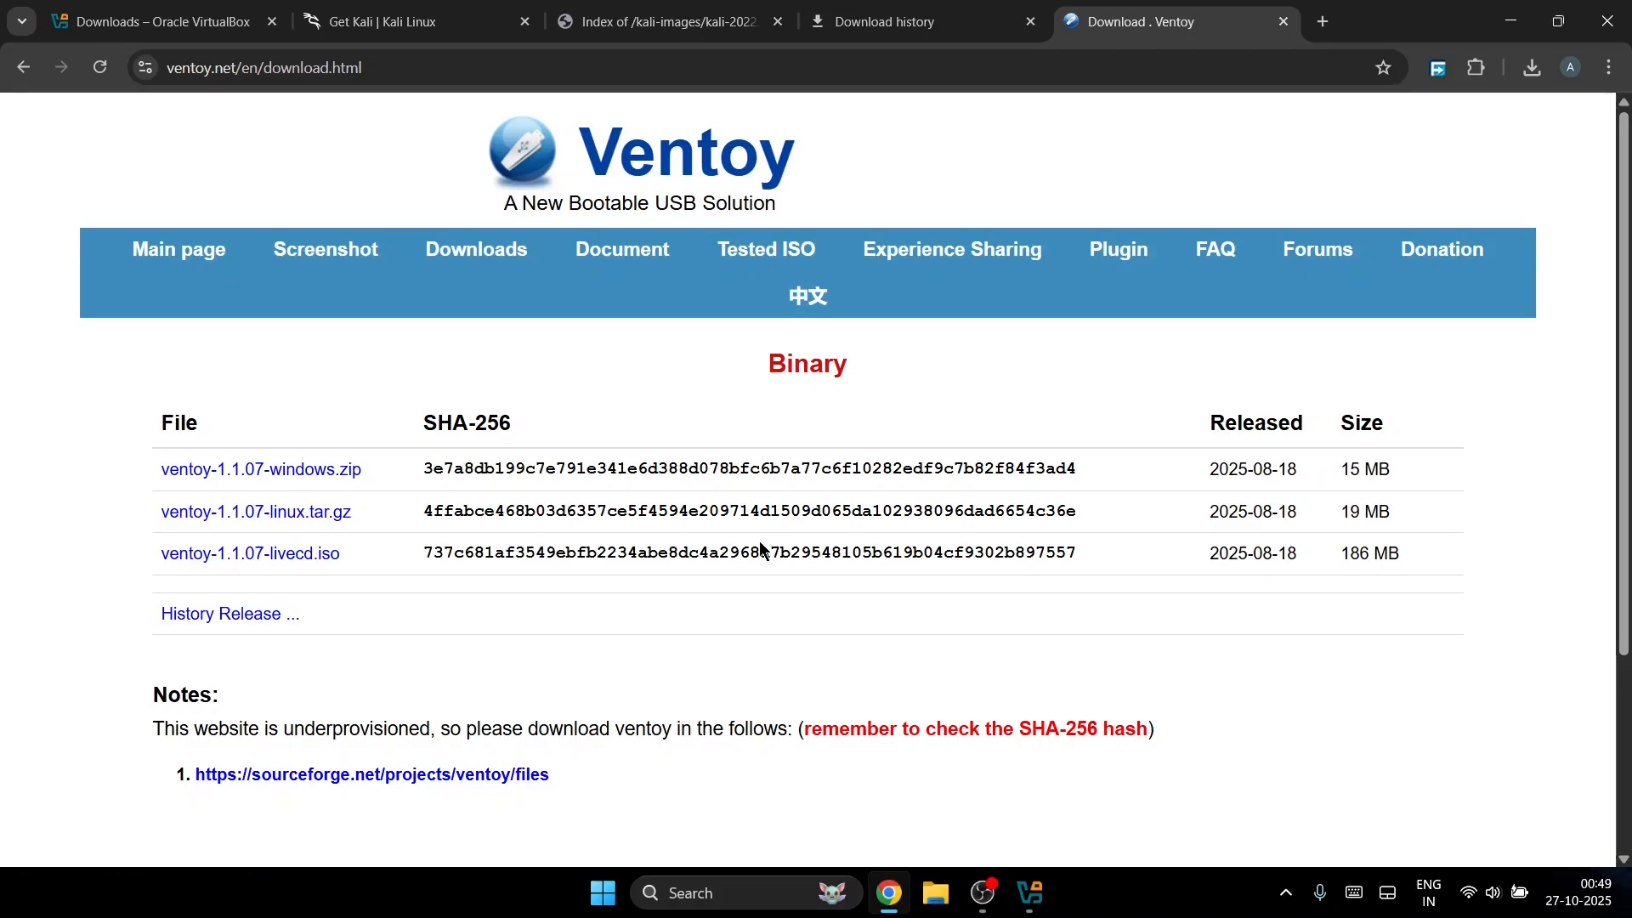
pyautogui.click(932, 898)
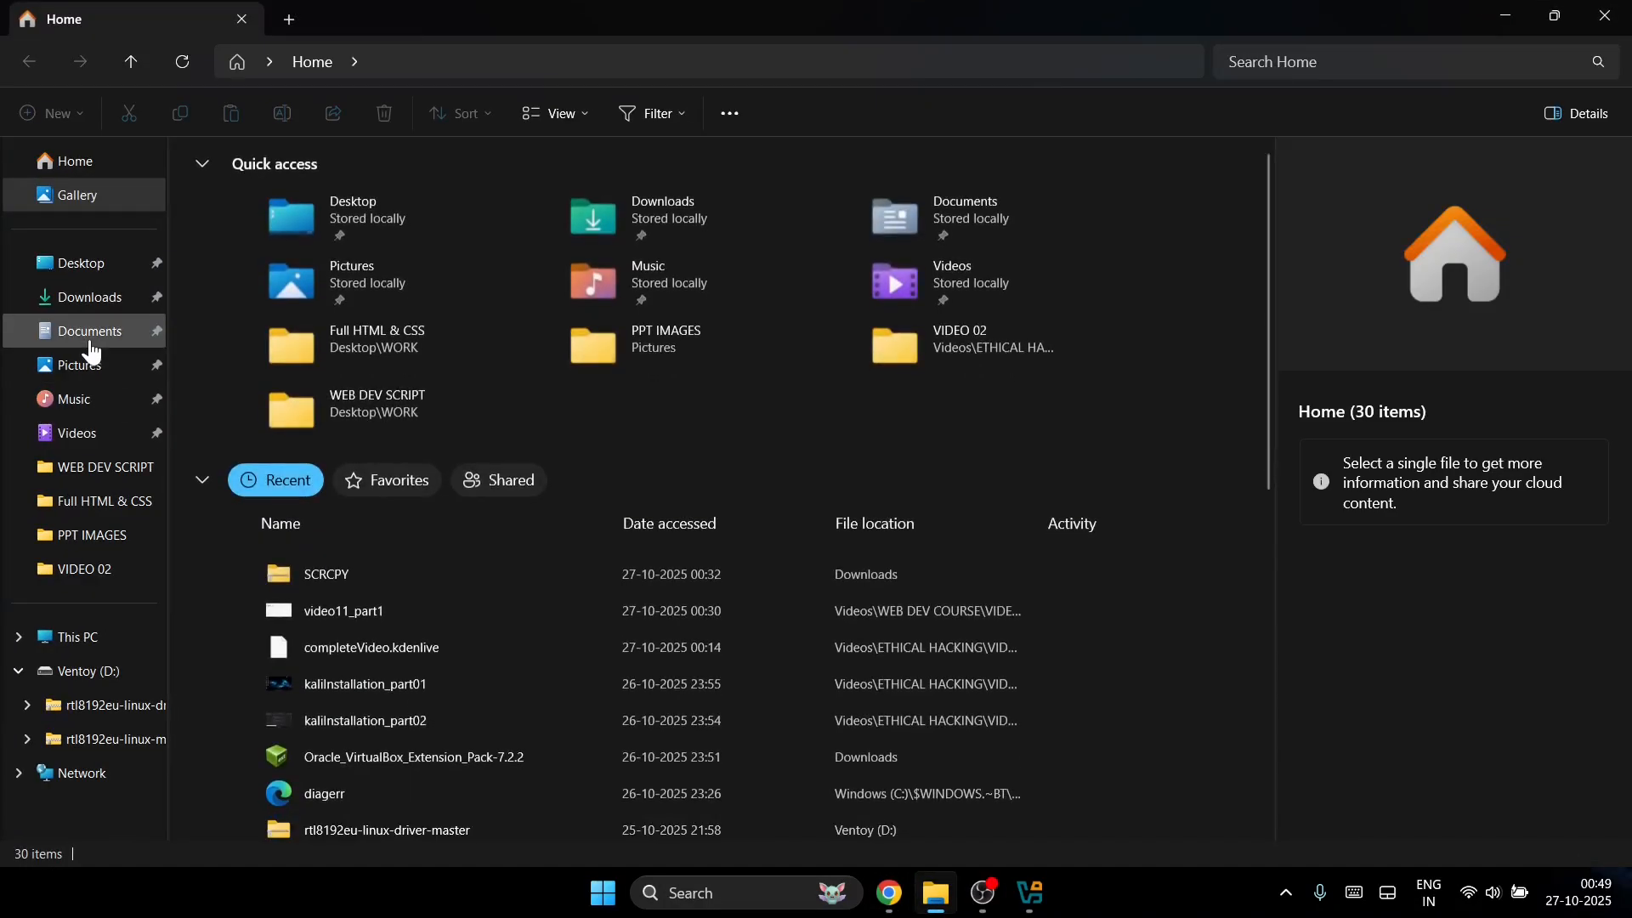
# Step: Browse the Documents, Downloads and Desktop folders, then close File Explorer to return to Ventoy's page
pyautogui.click(99, 330)
pyautogui.click(128, 297)
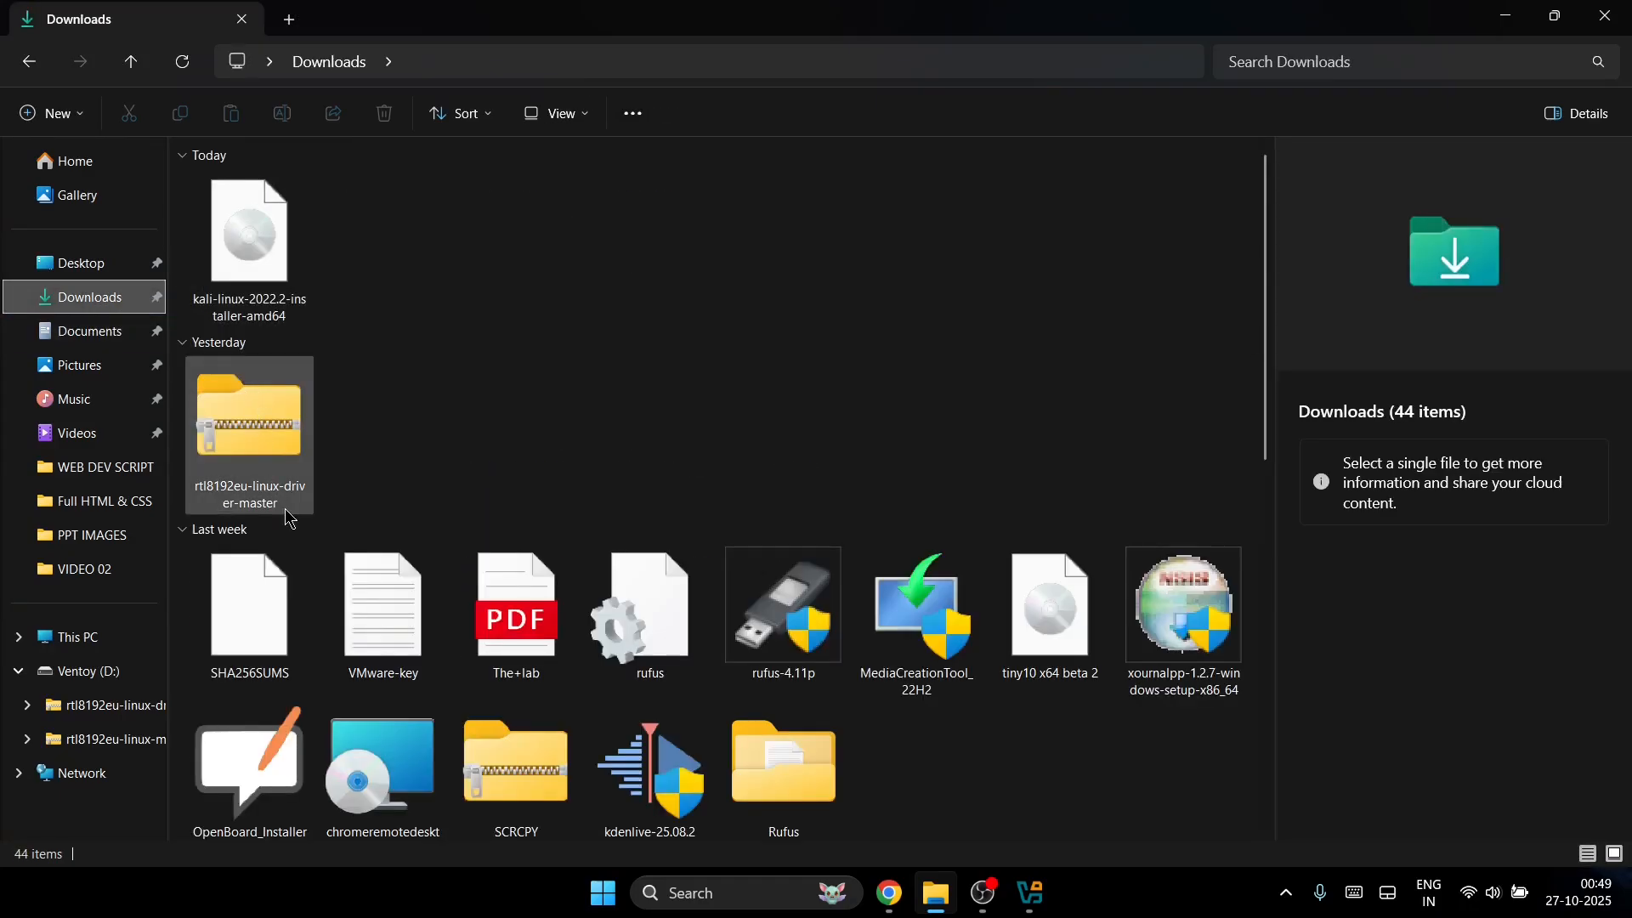
pyautogui.scroll(-2, 284, 476)
pyautogui.scroll(-3, 284, 442)
pyautogui.scroll(5, 684, 527)
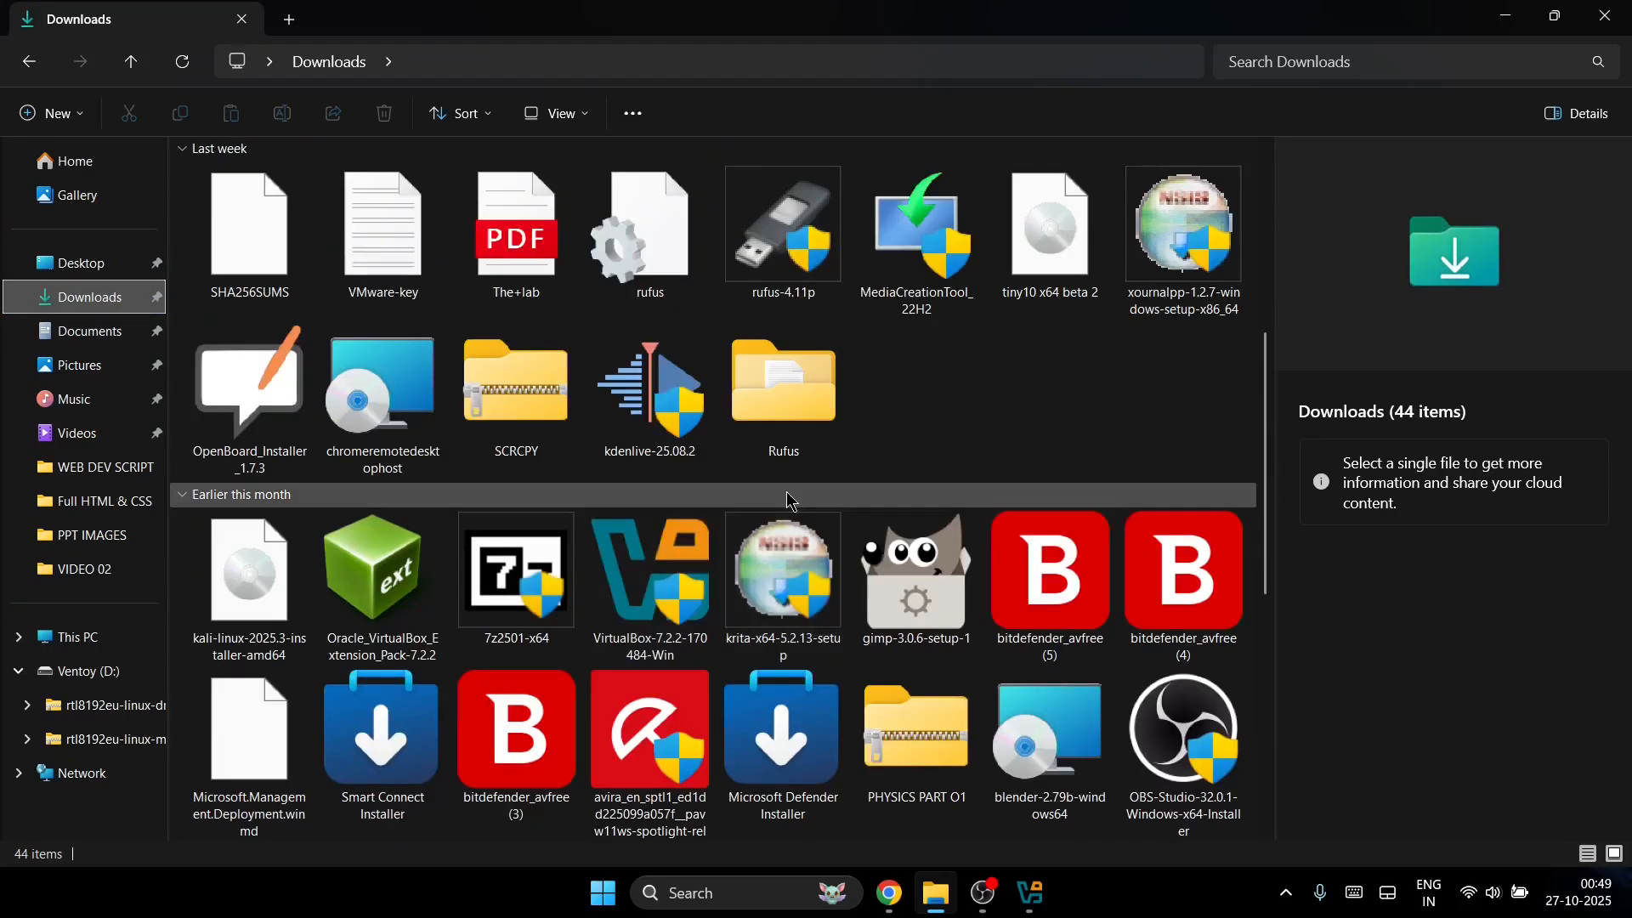
pyautogui.scroll(-5, 646, 561)
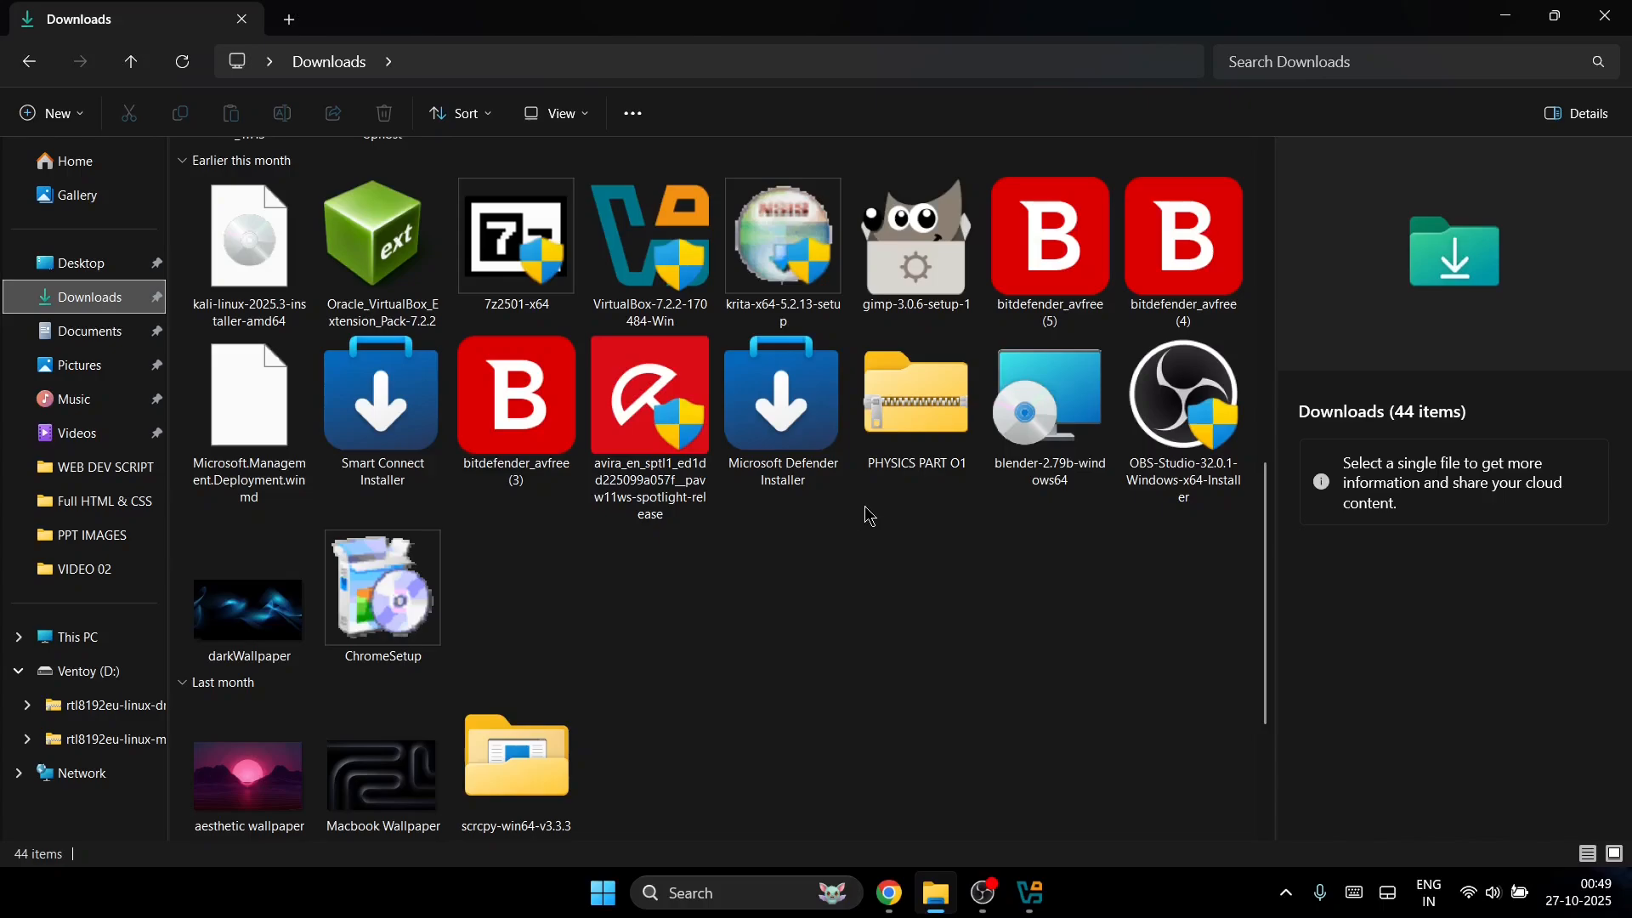
pyautogui.scroll(-2, 869, 516)
pyautogui.scroll(10, 833, 544)
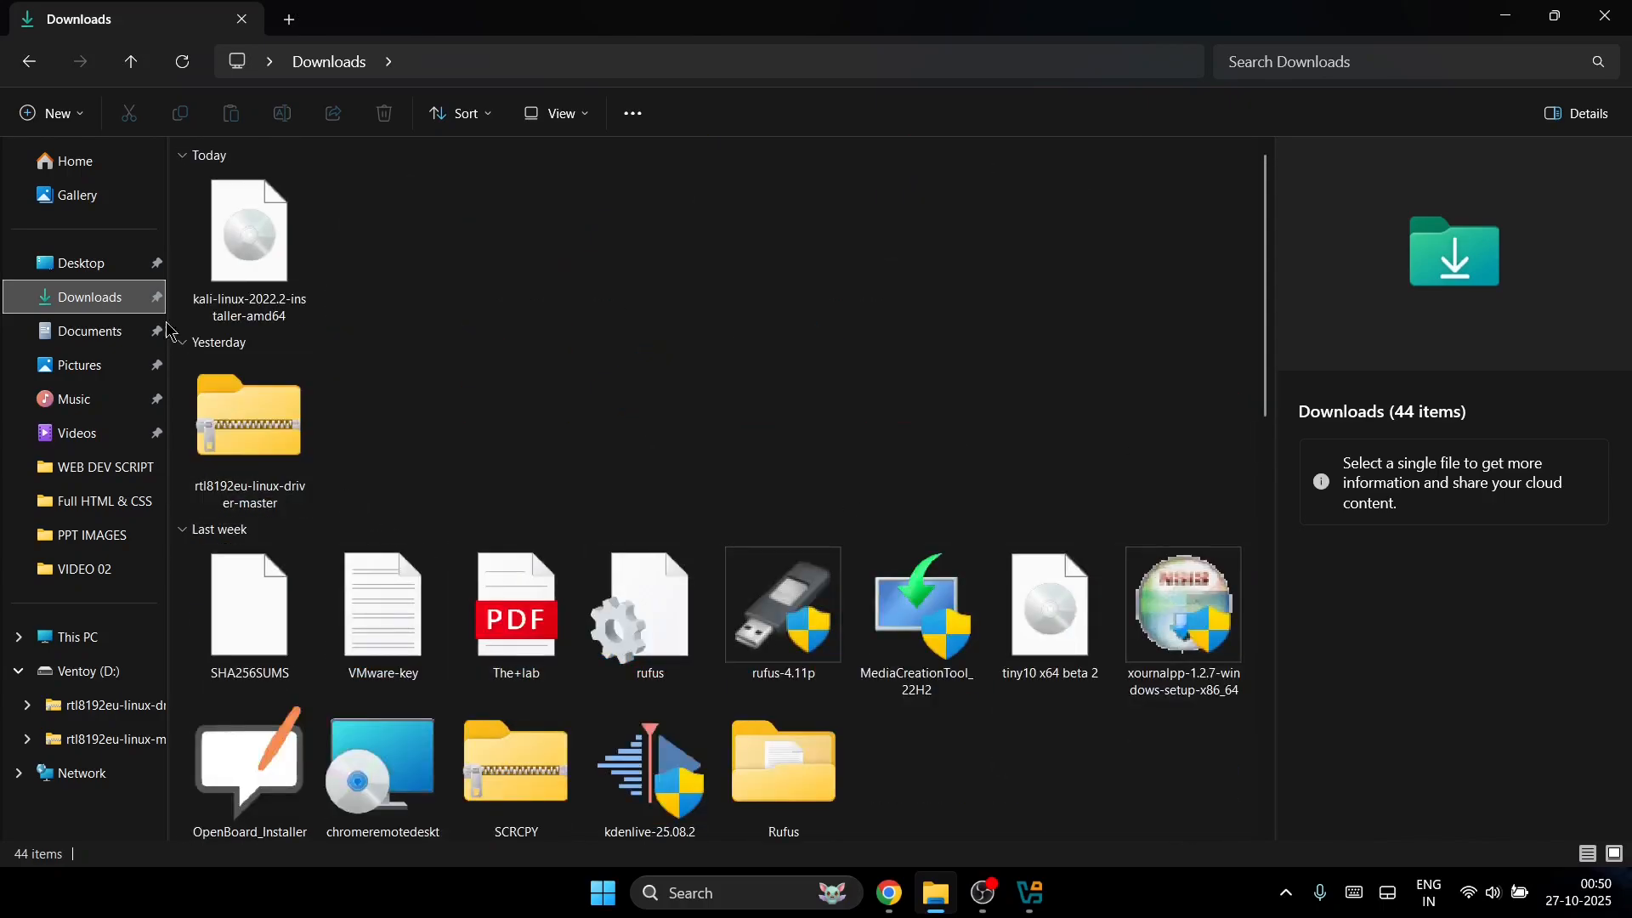
pyautogui.click(119, 266)
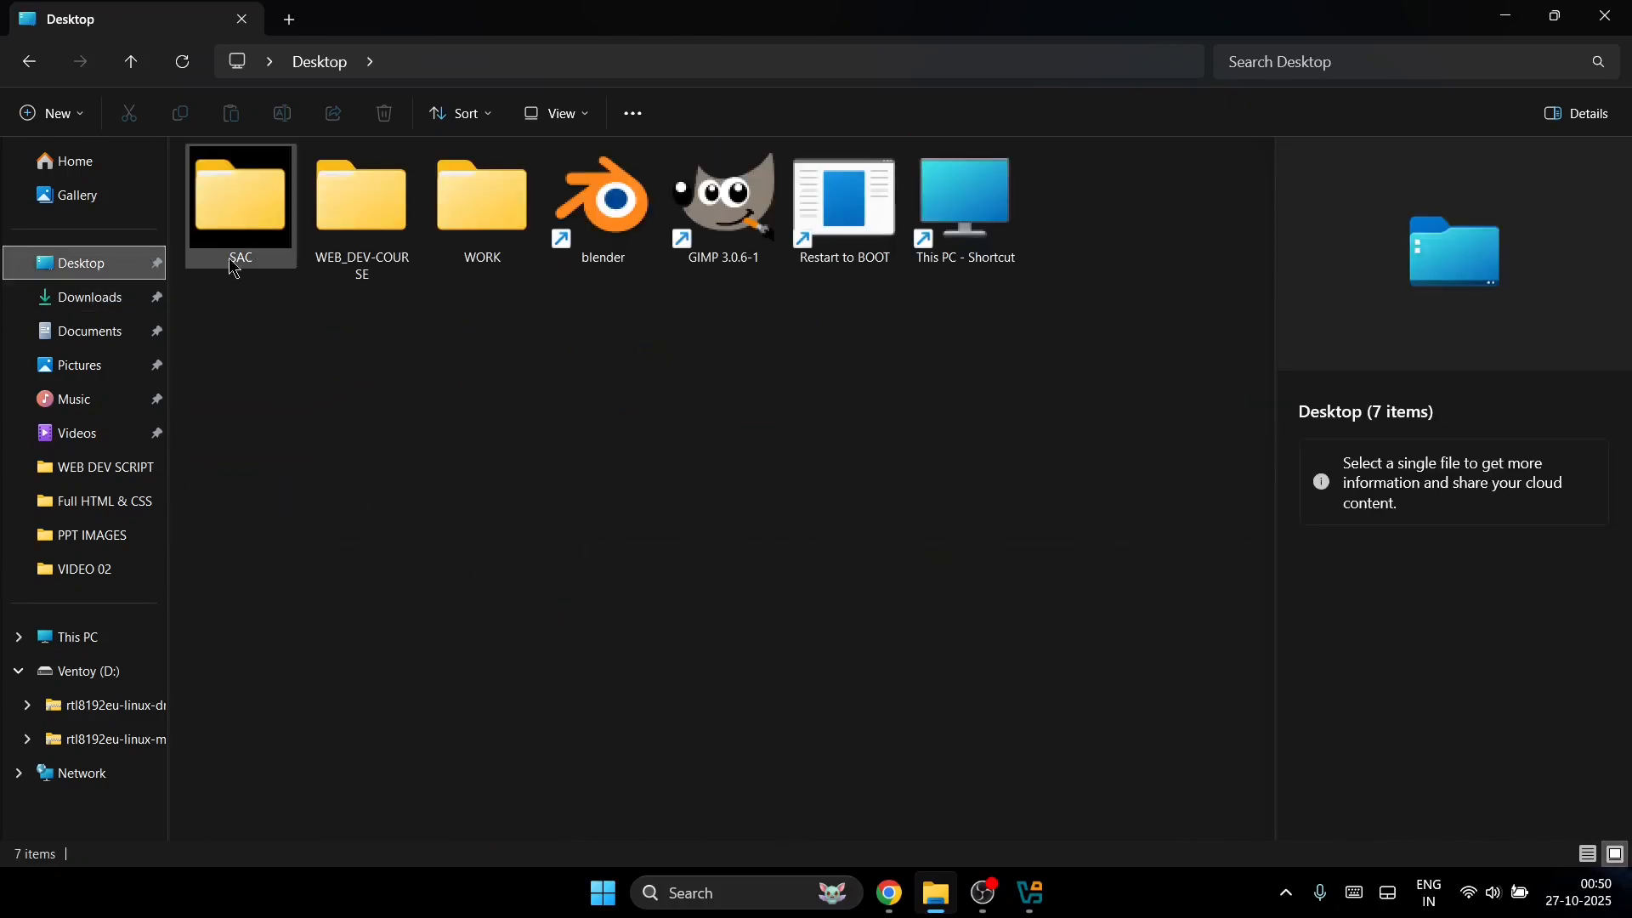
pyautogui.click(1607, 17)
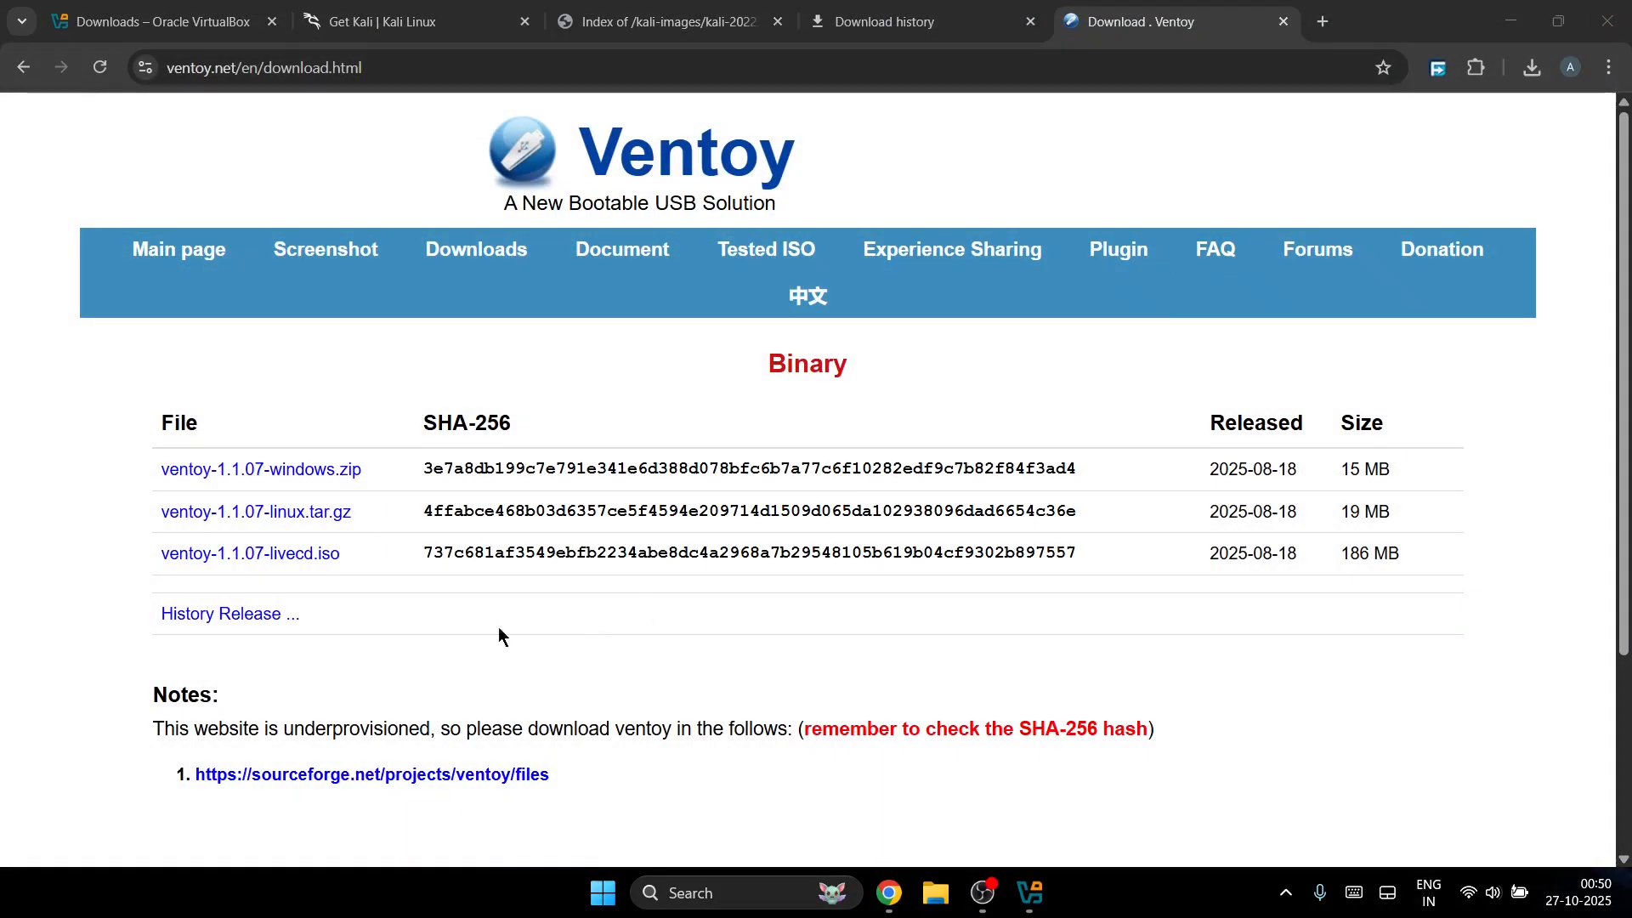
# Step: Download ventoy-1.1.07-windows.zip via SourceForge, check the downloads list, and open a new tab
pyautogui.click(309, 468)
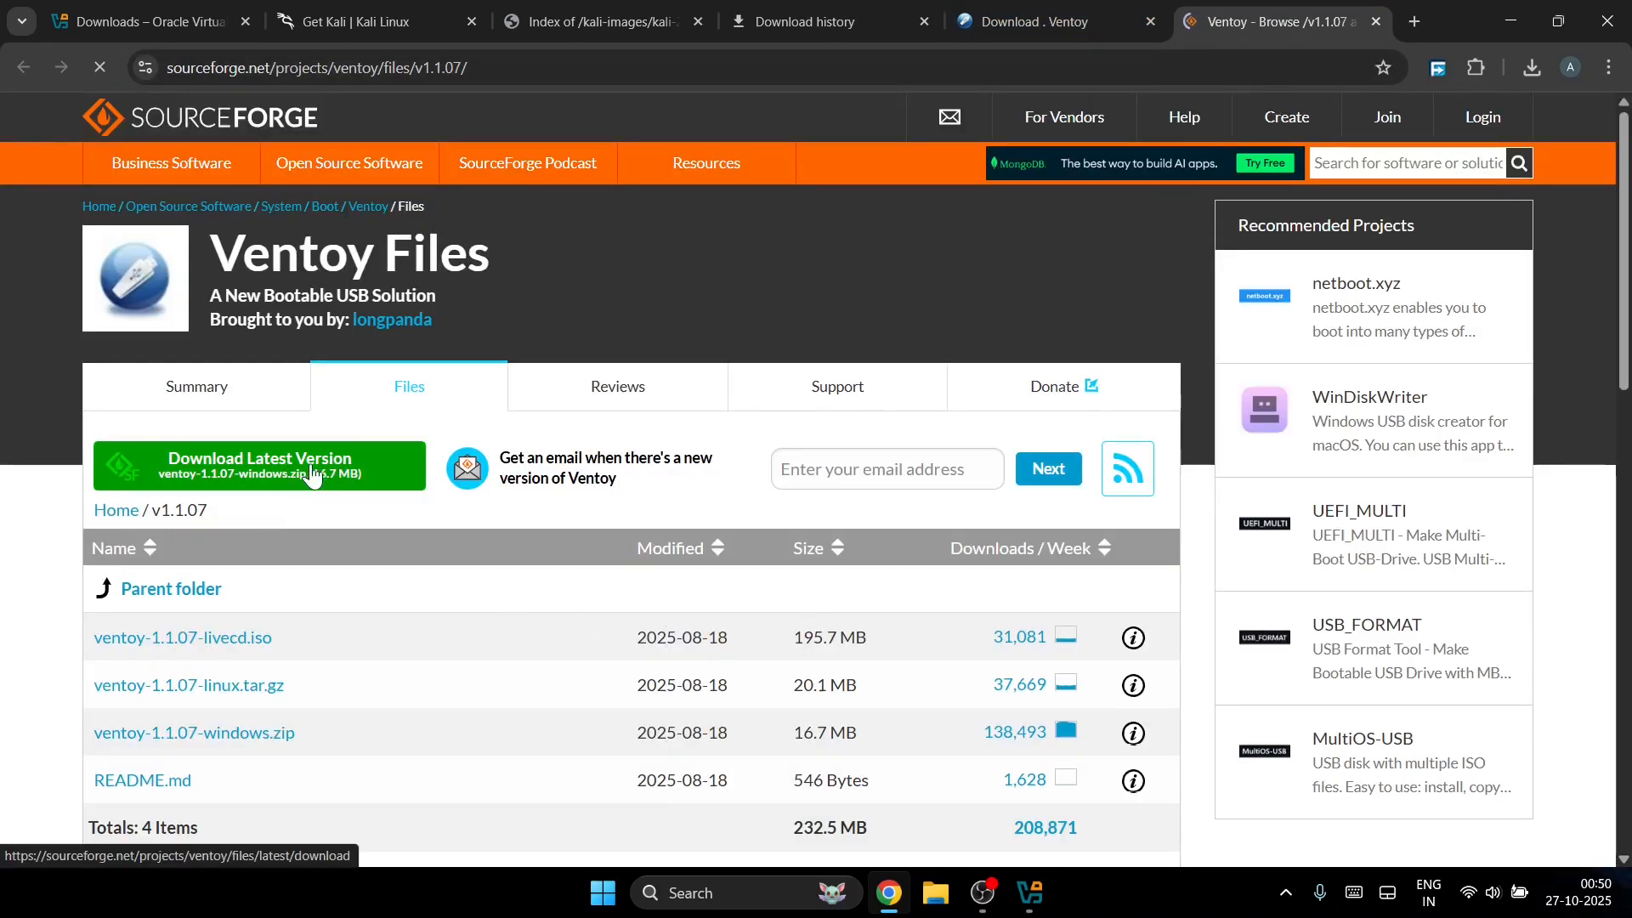
pyautogui.click(313, 568)
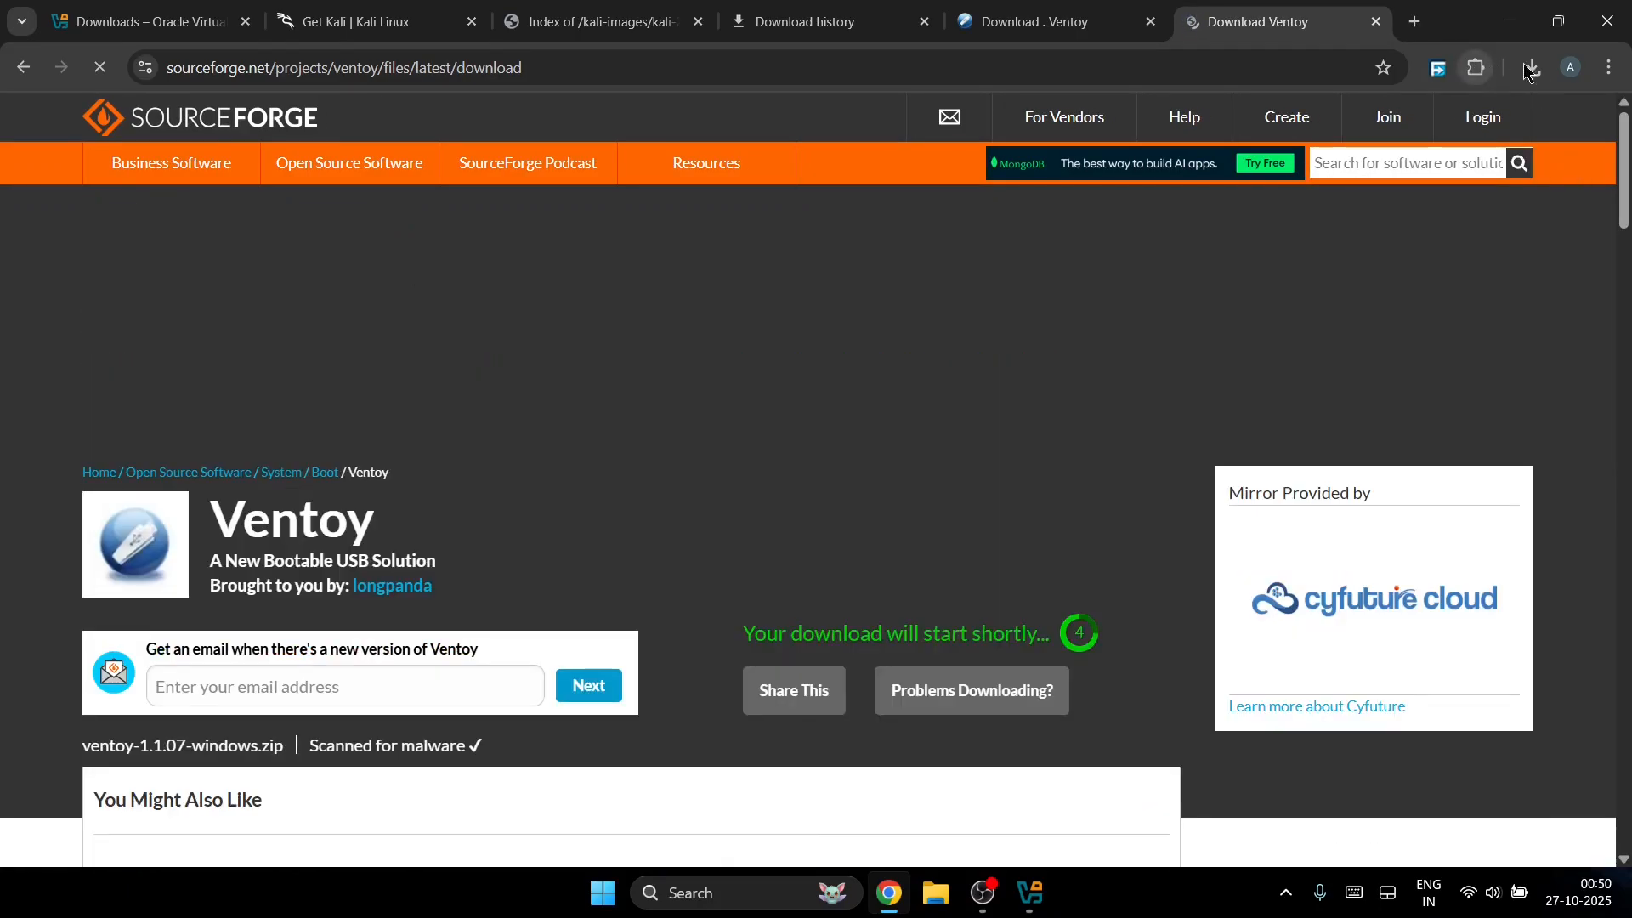
pyautogui.click(1532, 68)
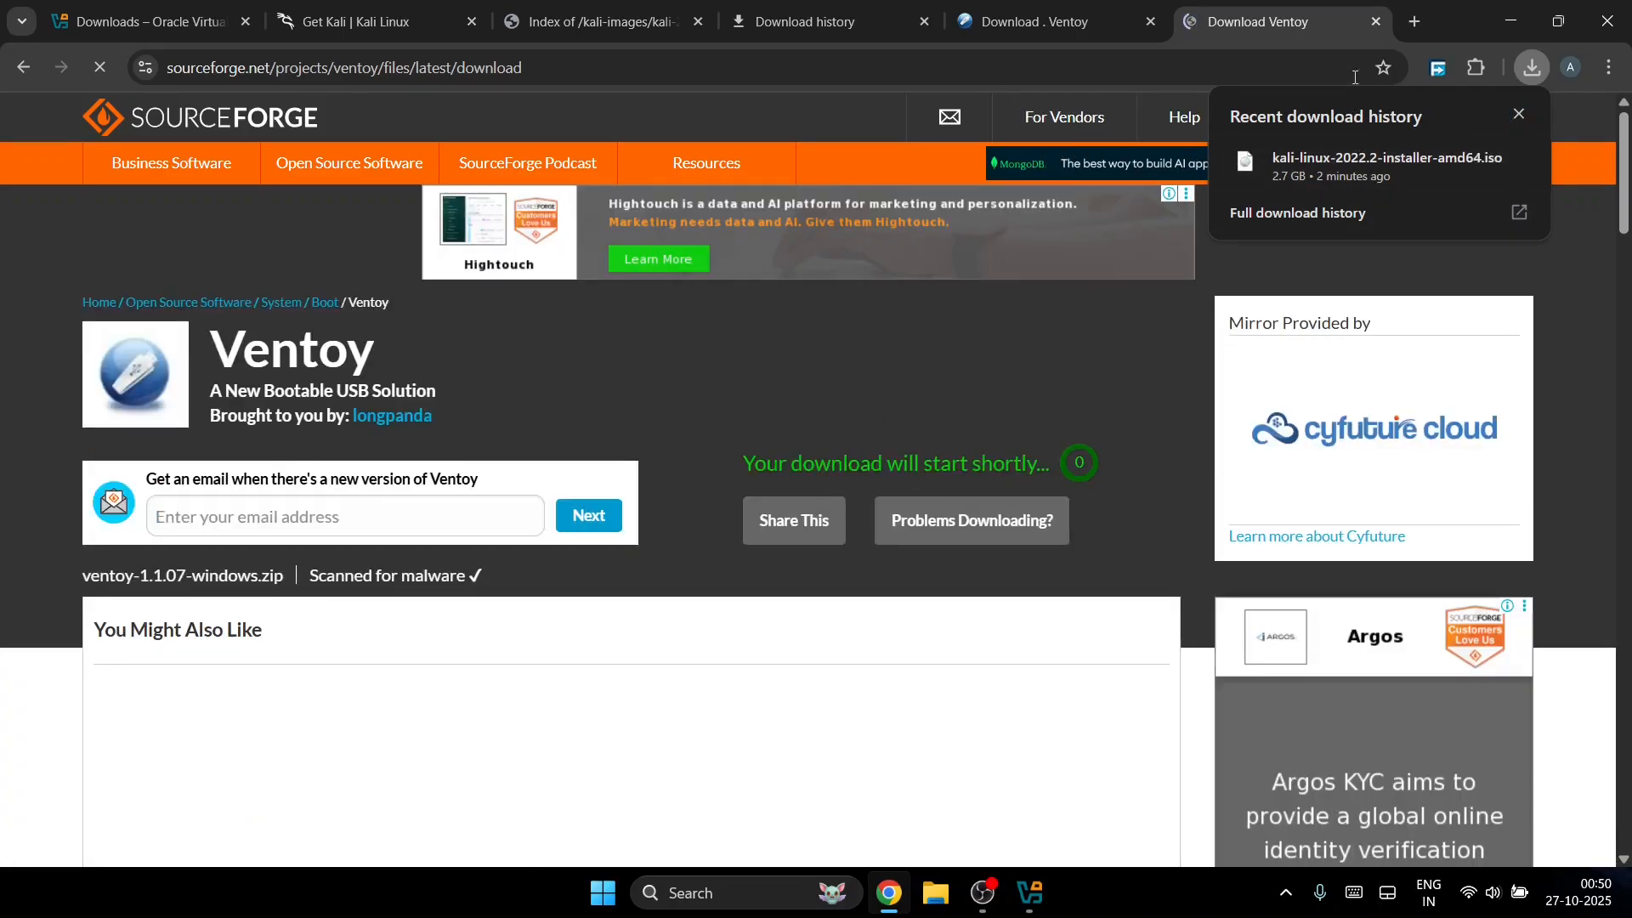
pyautogui.click(1414, 21)
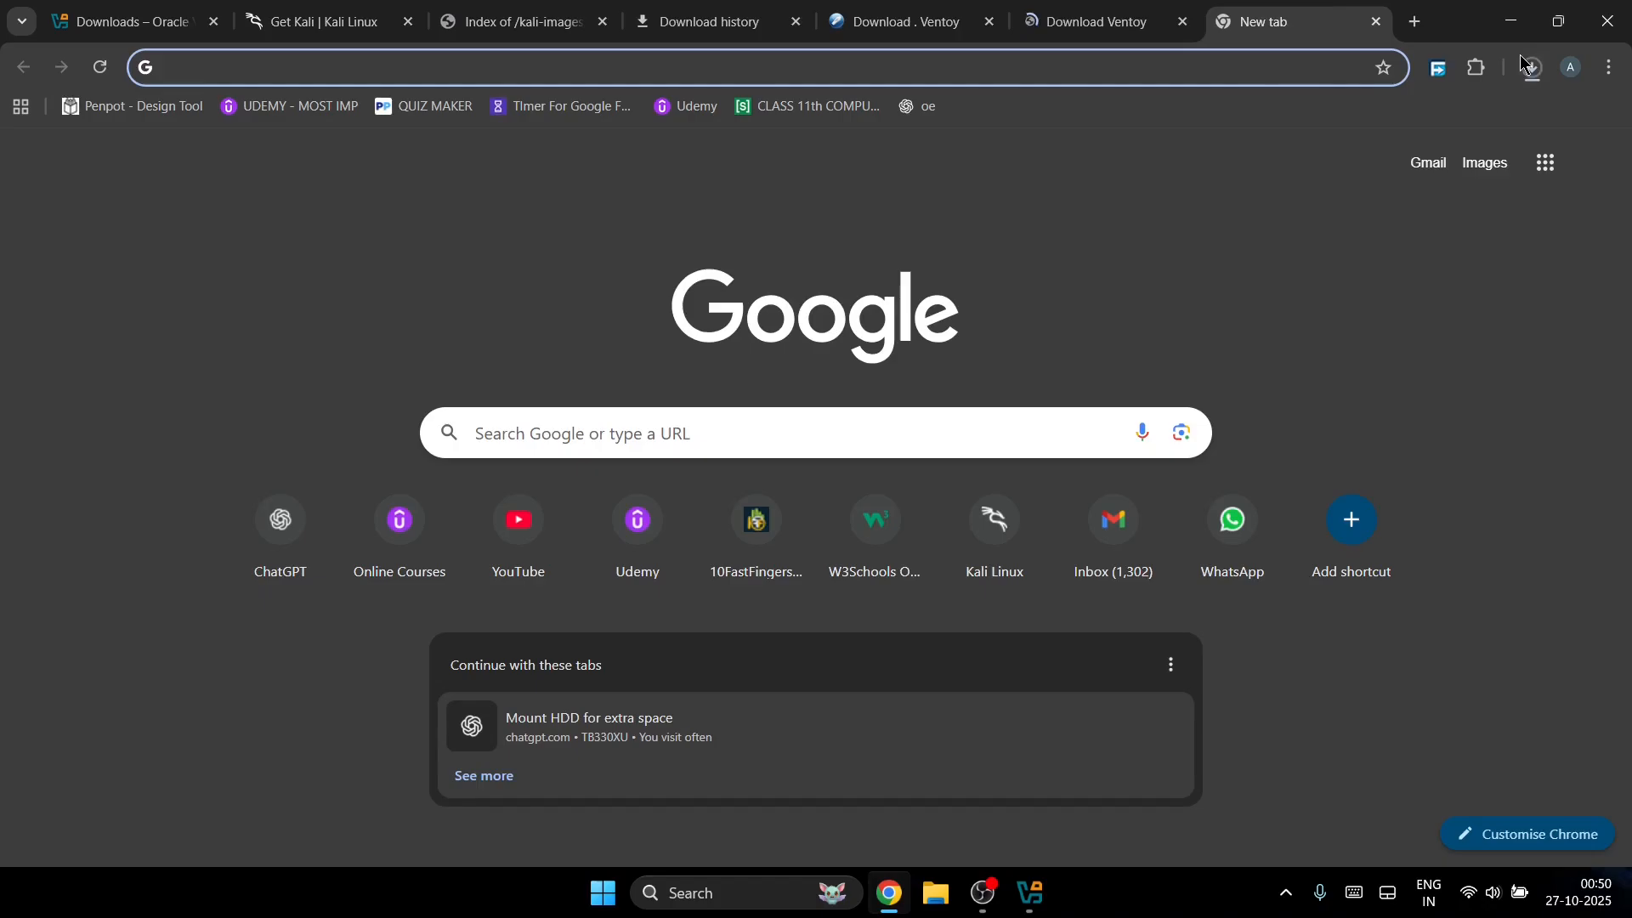
# Step: Find ventoy-1.1.07-windows.zip (15.9 MB) in Chrome's full download history and show it in its folder
pyautogui.click(1527, 66)
pyautogui.click(1354, 293)
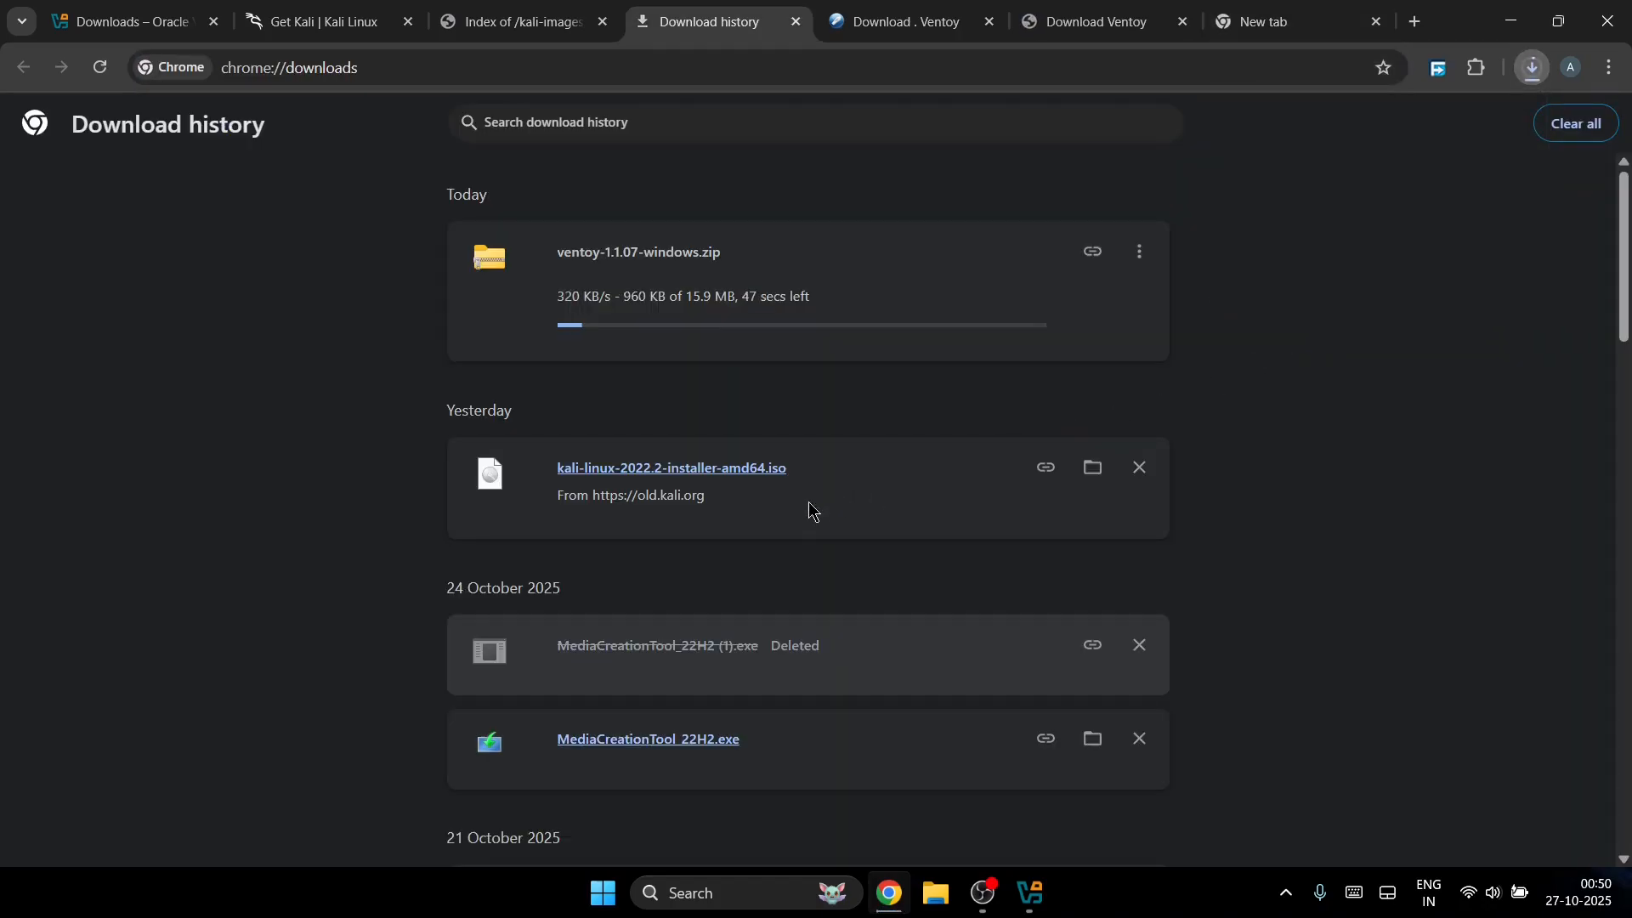
pyautogui.scroll(-20, 812, 508)
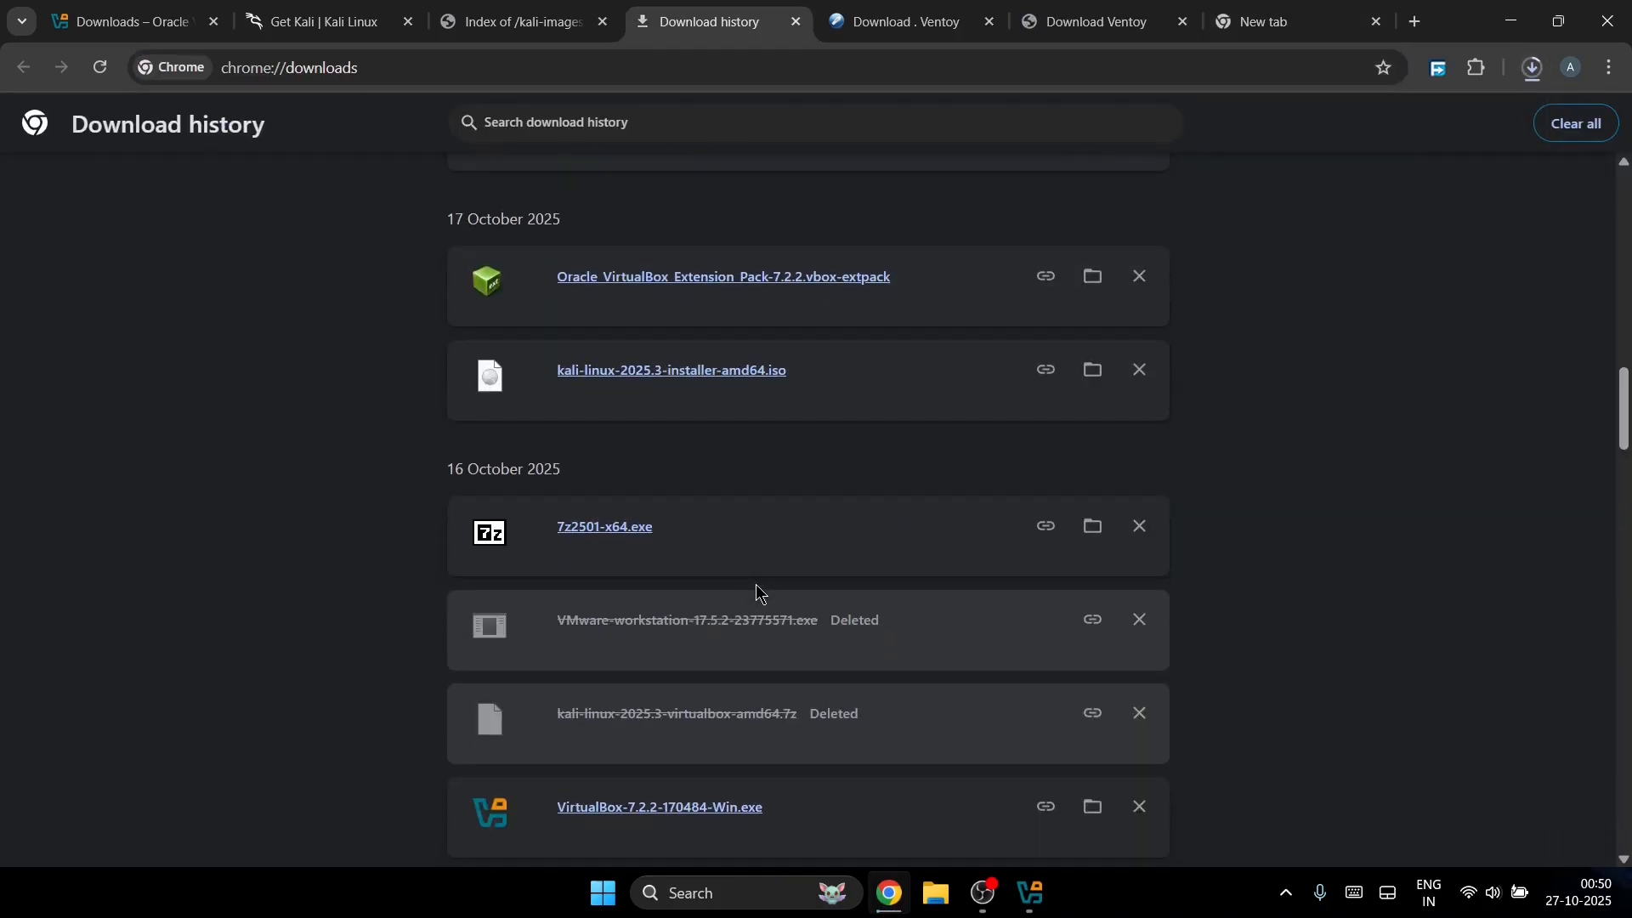
pyautogui.scroll(2, 753, 590)
pyautogui.scroll(-15, 749, 578)
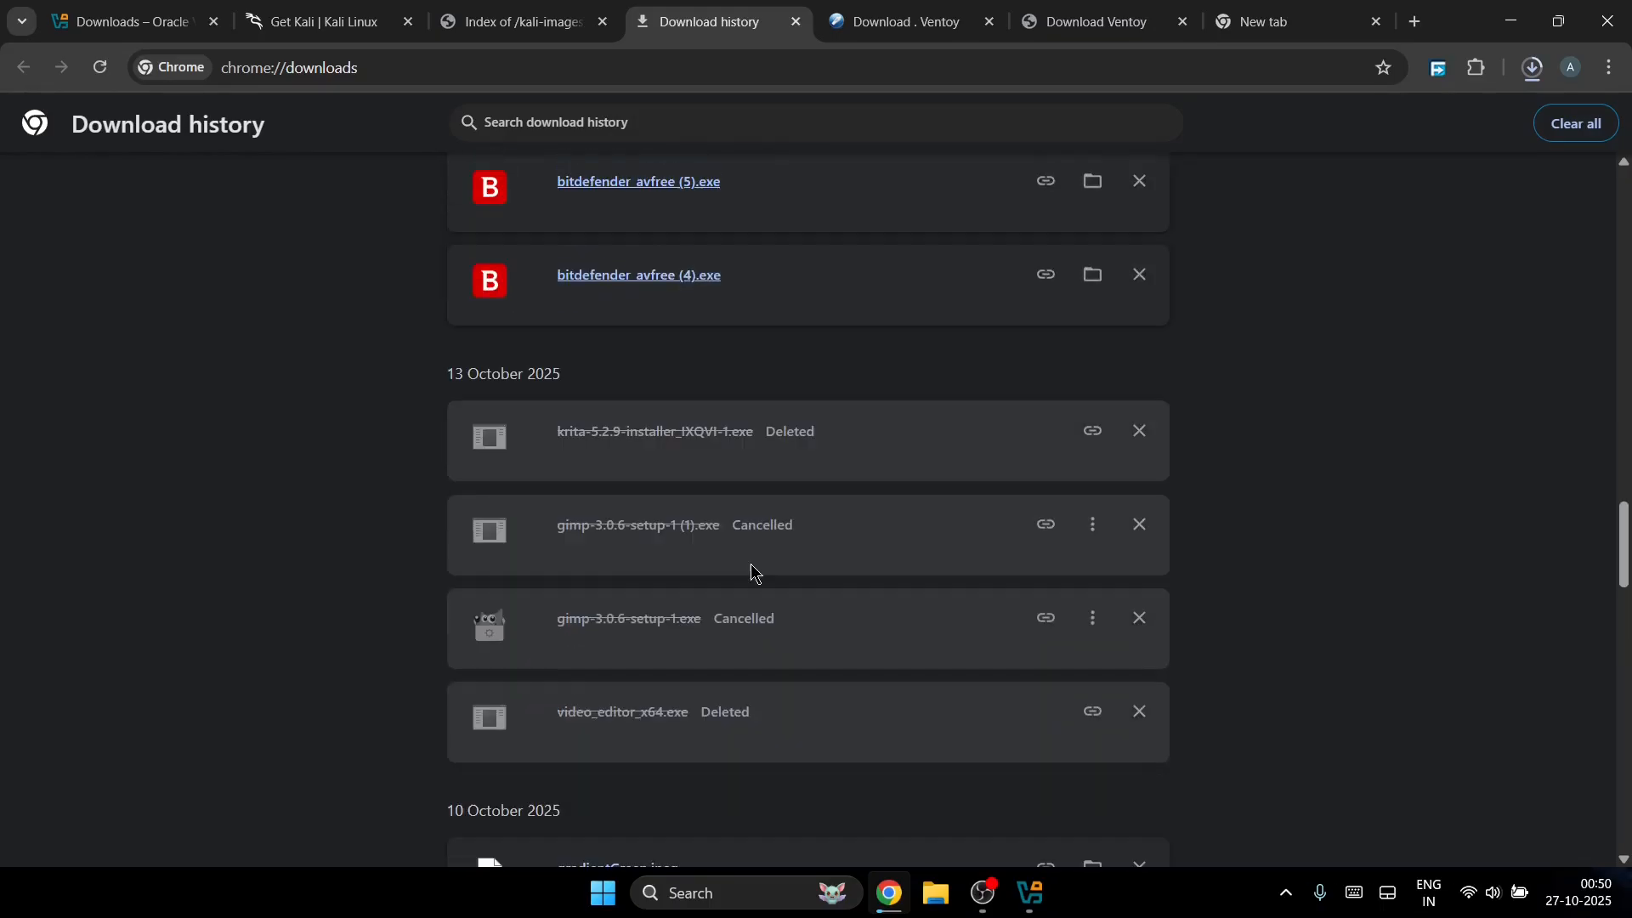
pyautogui.scroll(-7, 751, 572)
pyautogui.scroll(8, 751, 572)
pyautogui.scroll(-18, 756, 561)
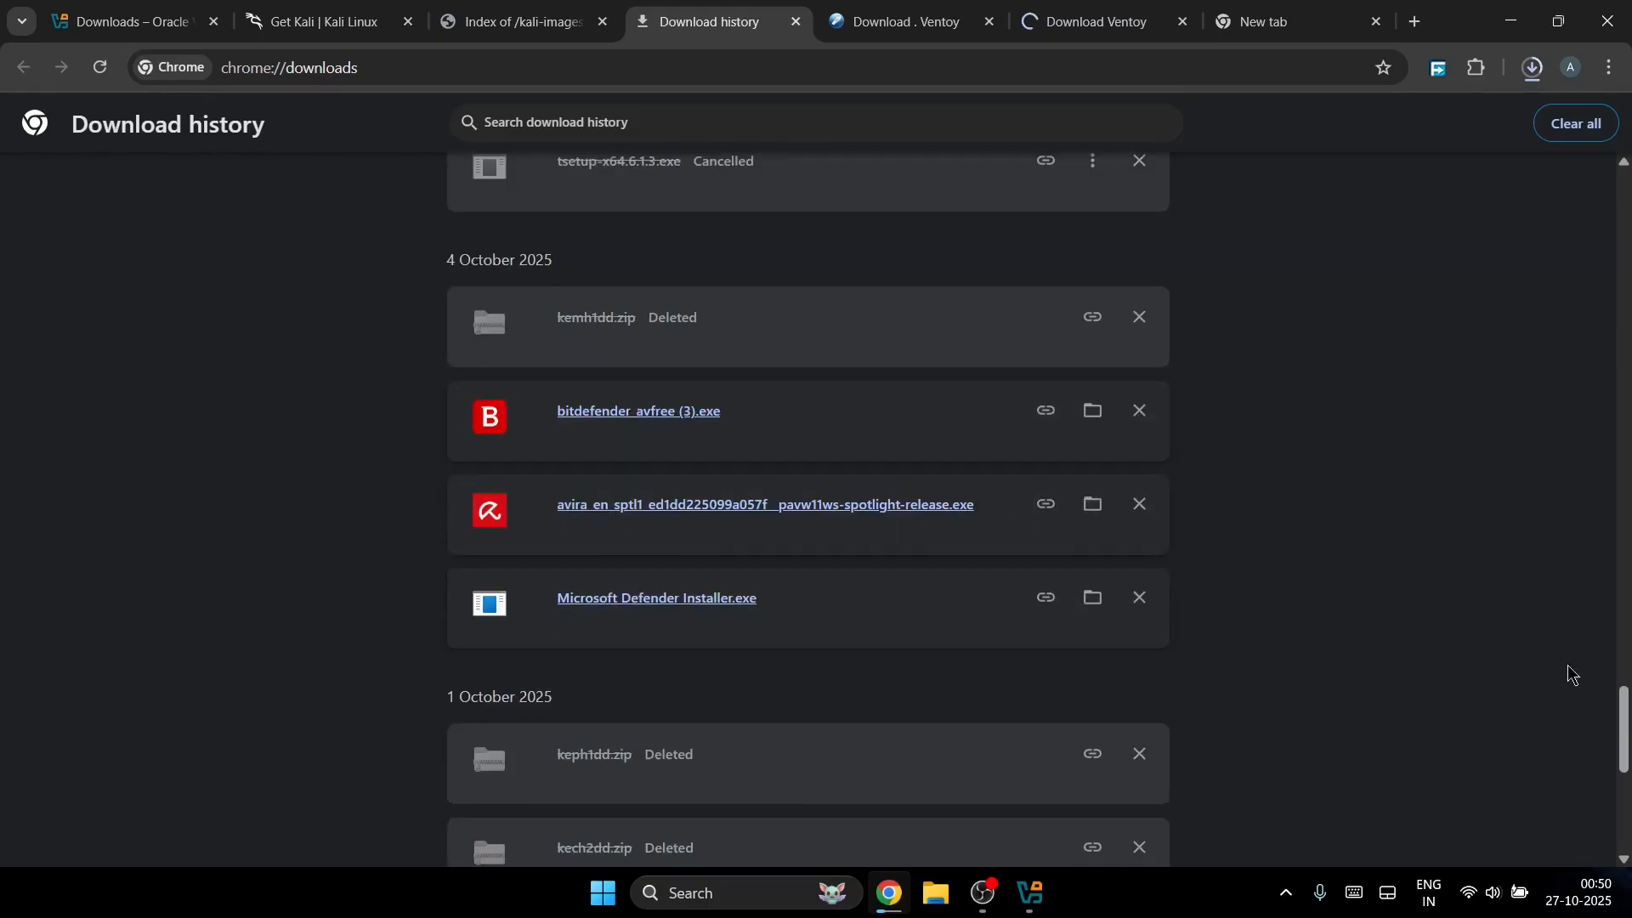
pyautogui.moveTo(1624, 754); pyautogui.dragTo(1621, 223)
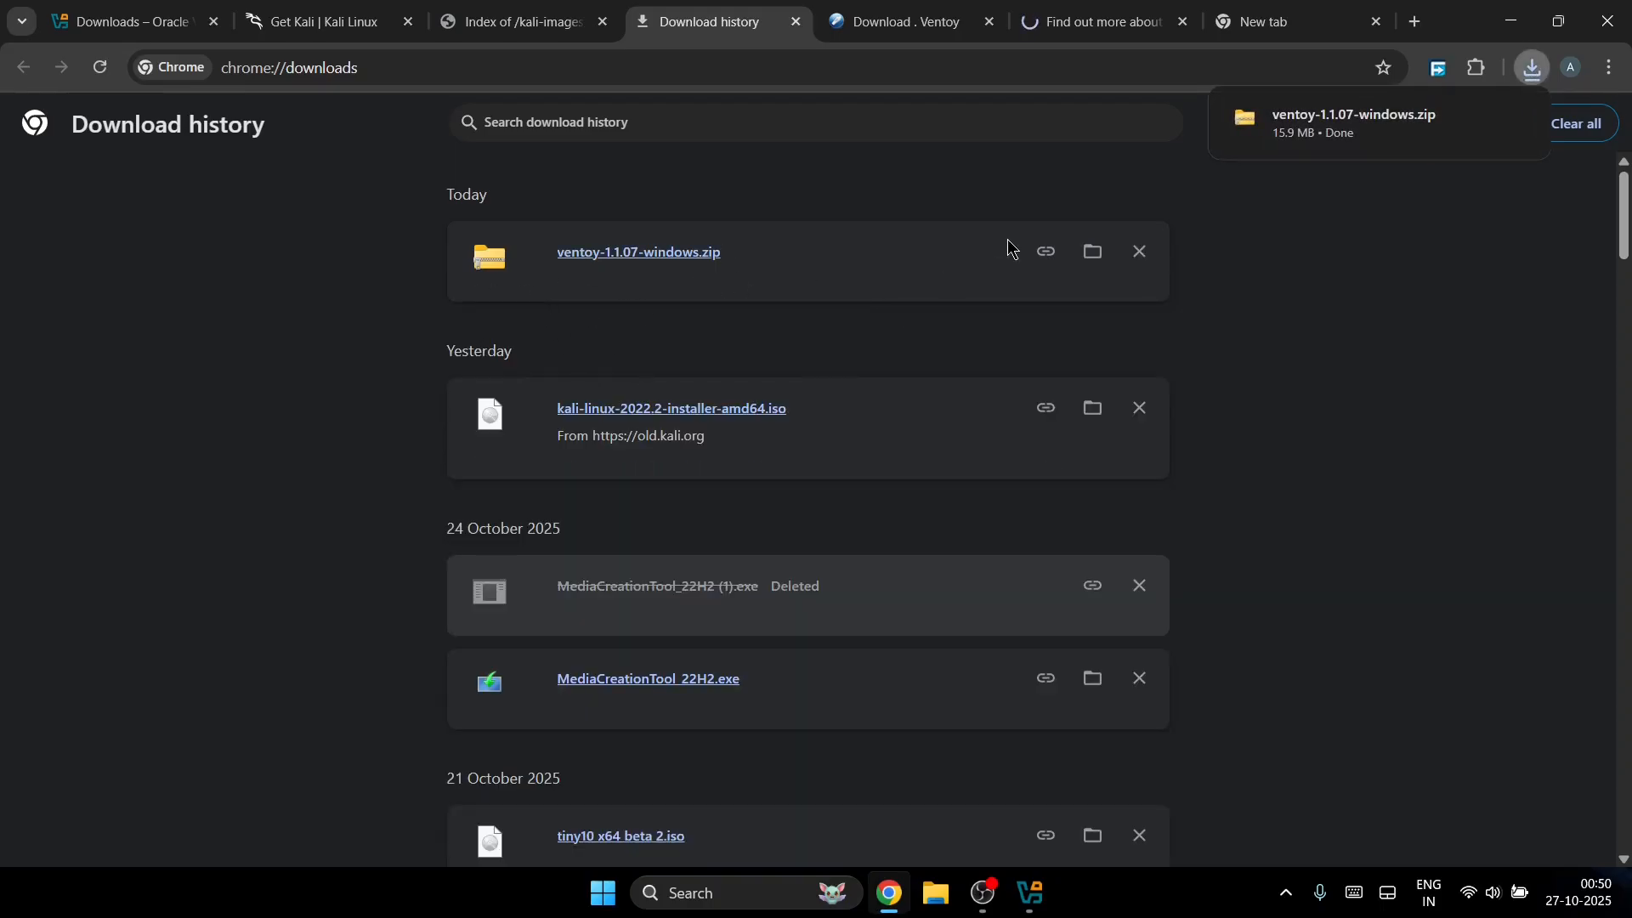
pyautogui.click(1100, 255)
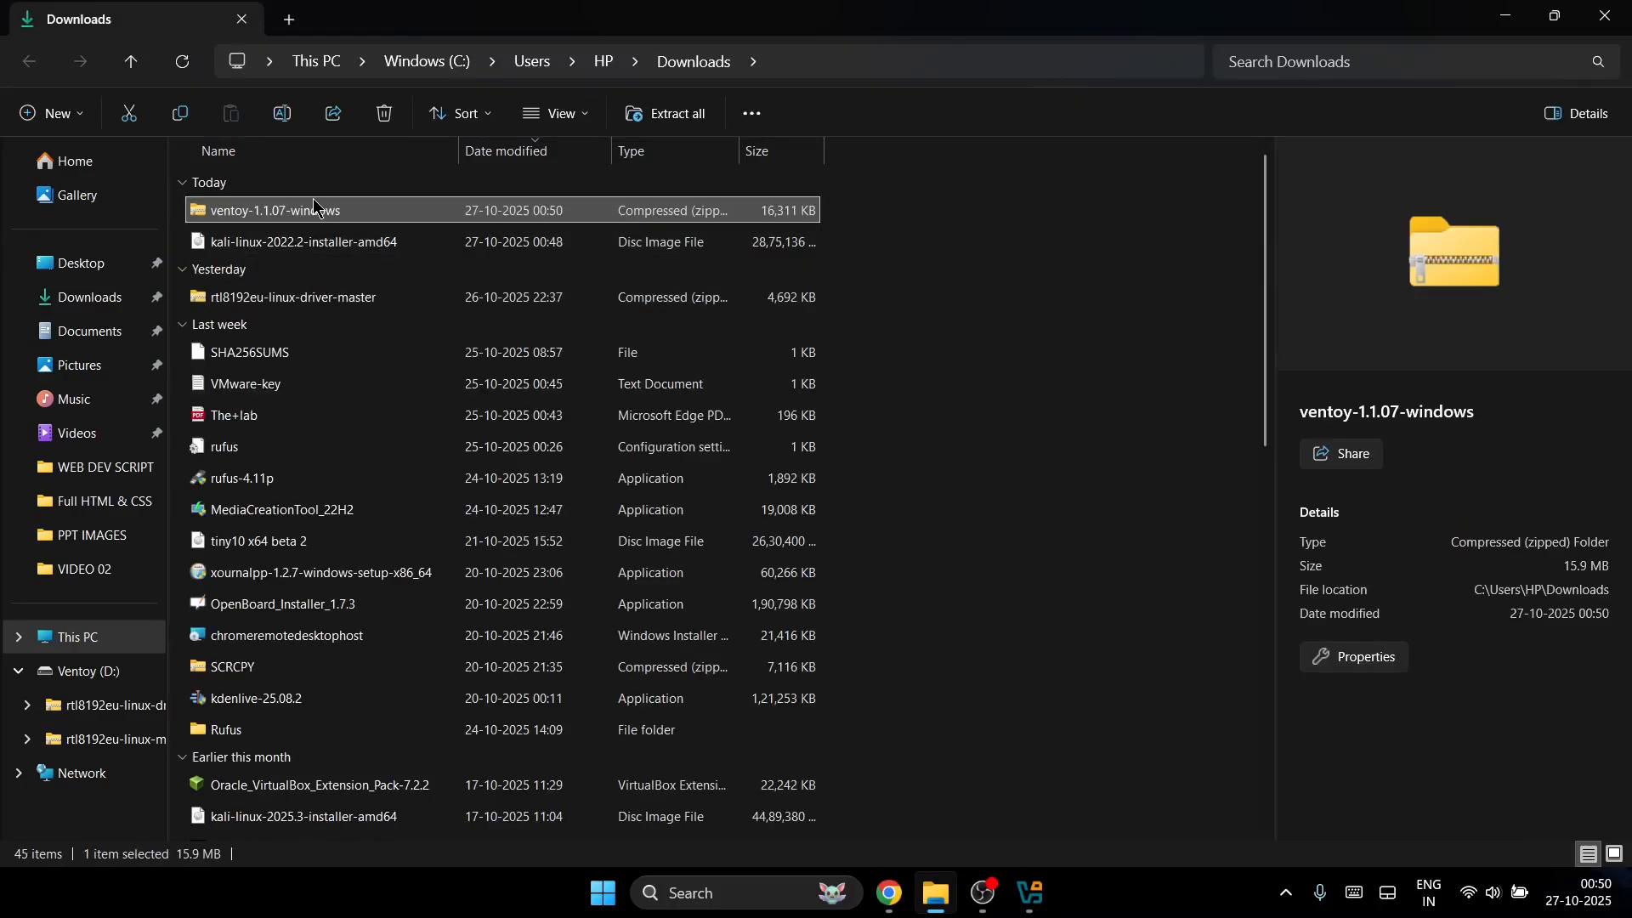
# Step: Move the ventoy-1.1.07-windows zip onto the desktop and open it to view its contents
pyautogui.click(325, 214)
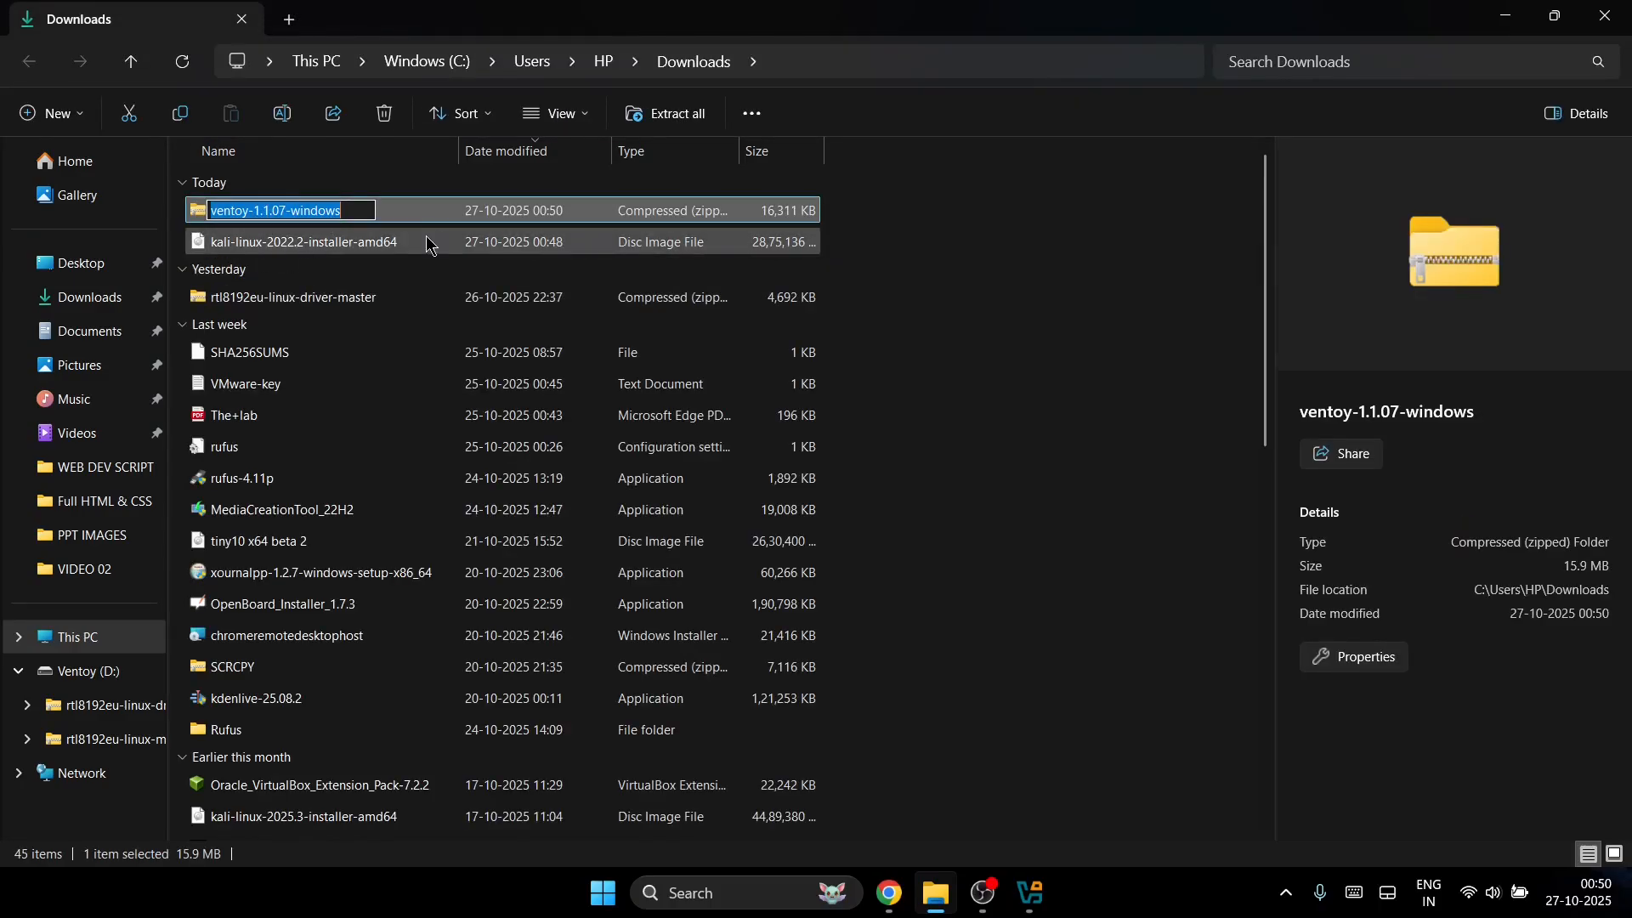
pyautogui.click(442, 213)
pyautogui.moveTo(426, 212); pyautogui.dragTo(68, 265)
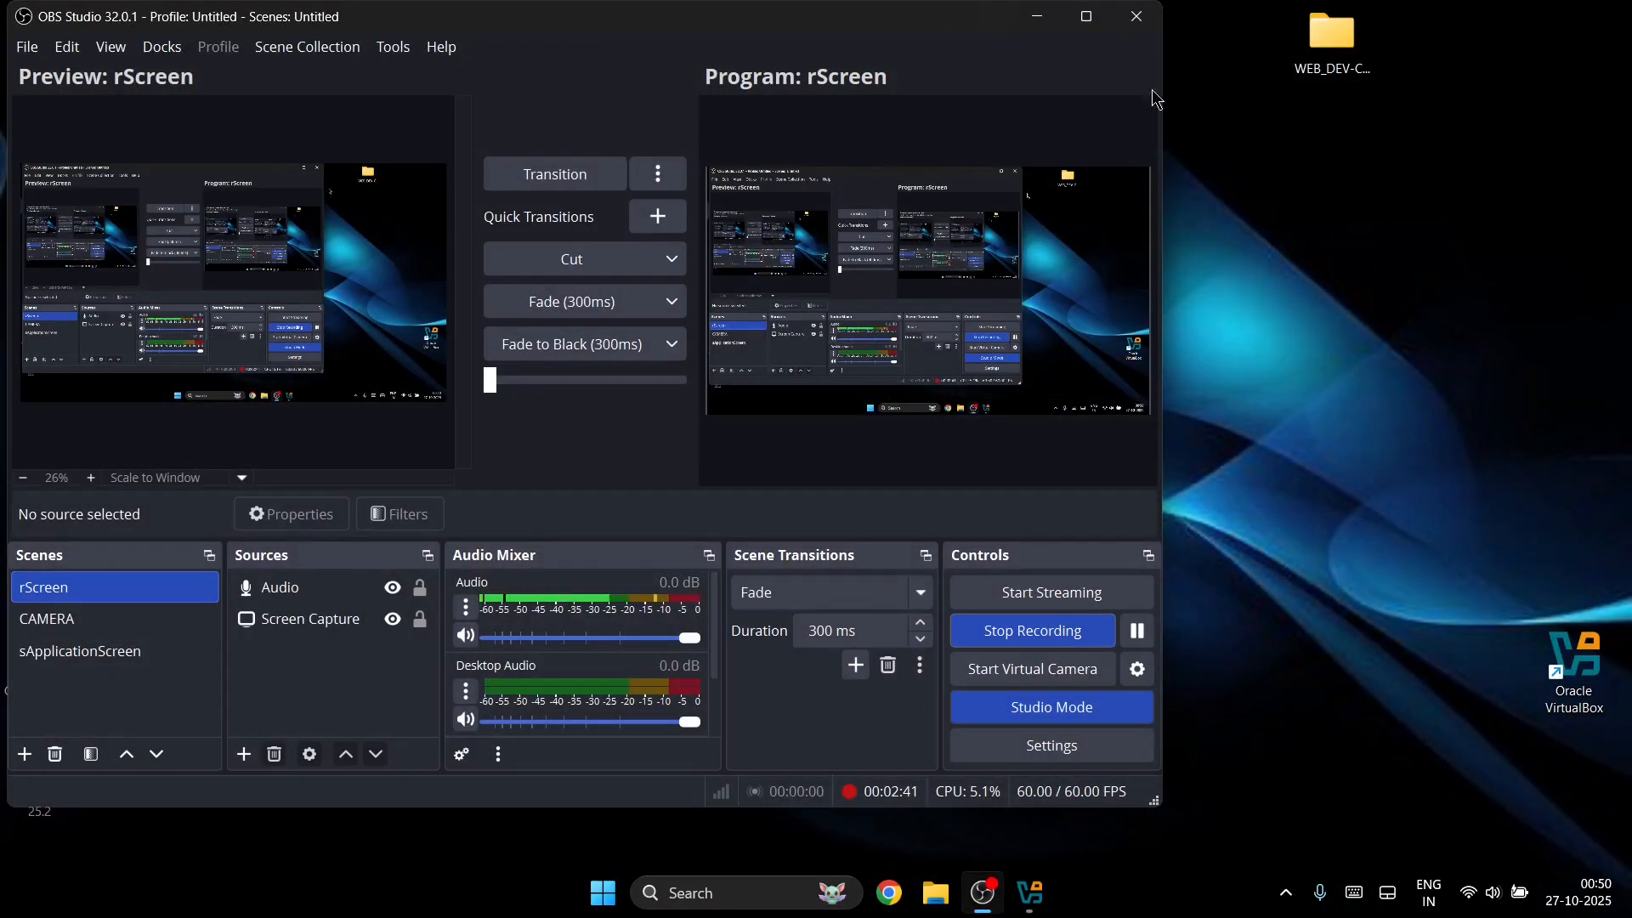
pyautogui.click(1037, 16)
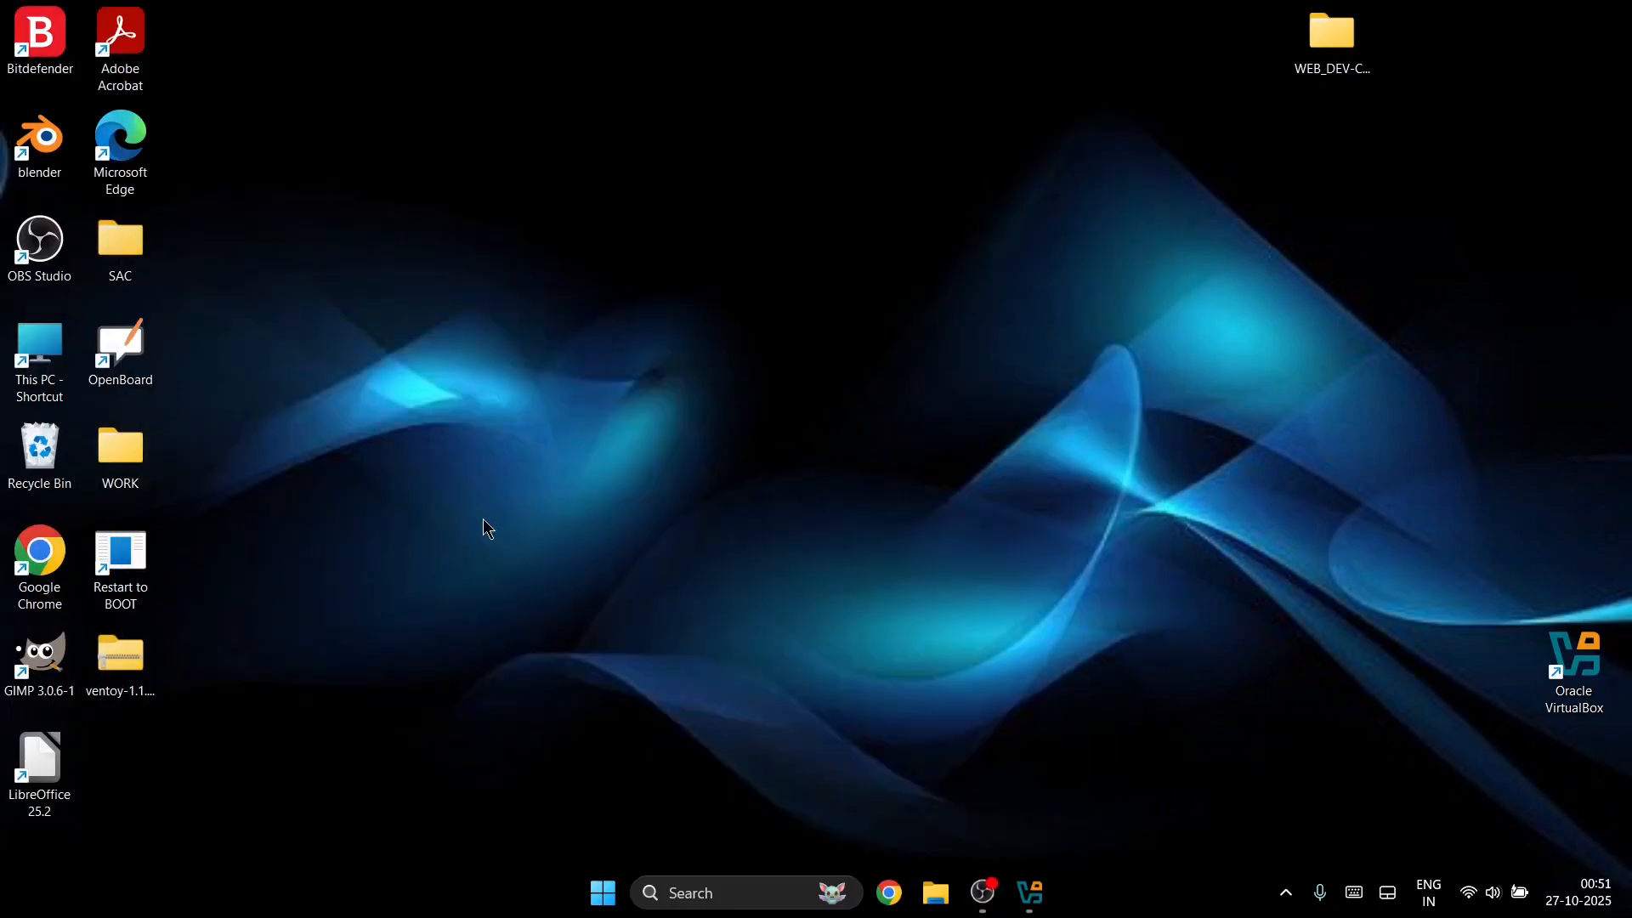
pyautogui.moveTo(139, 663); pyautogui.dragTo(1007, 146)
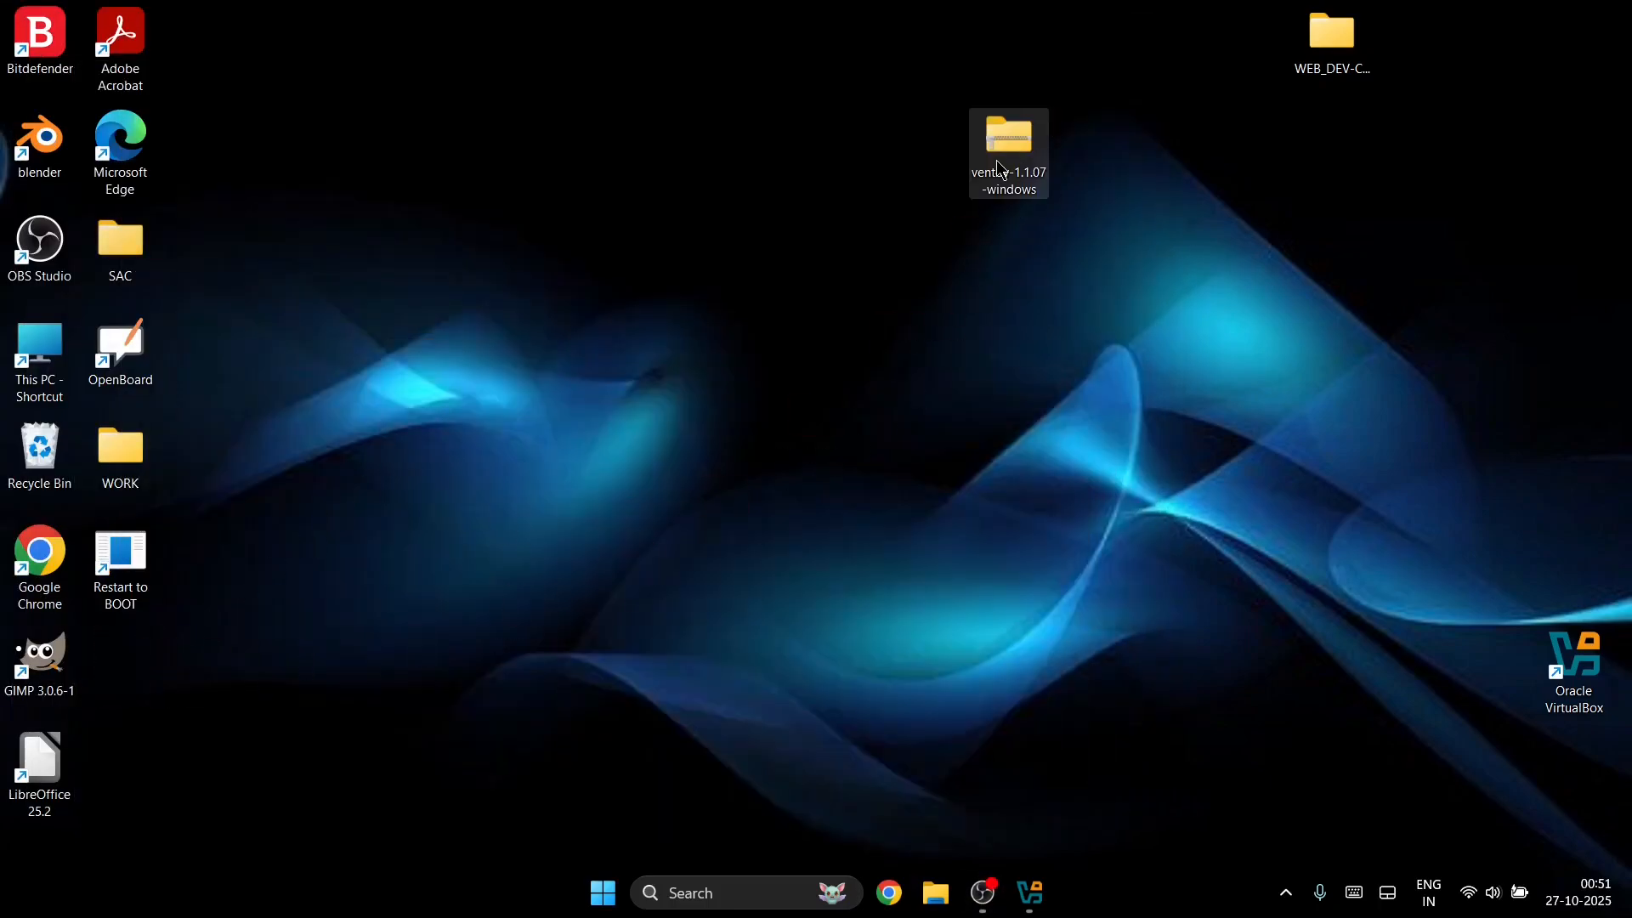
pyautogui.rightClick(999, 112)
pyautogui.click(966, 190)
pyautogui.doubleClick(1018, 146)
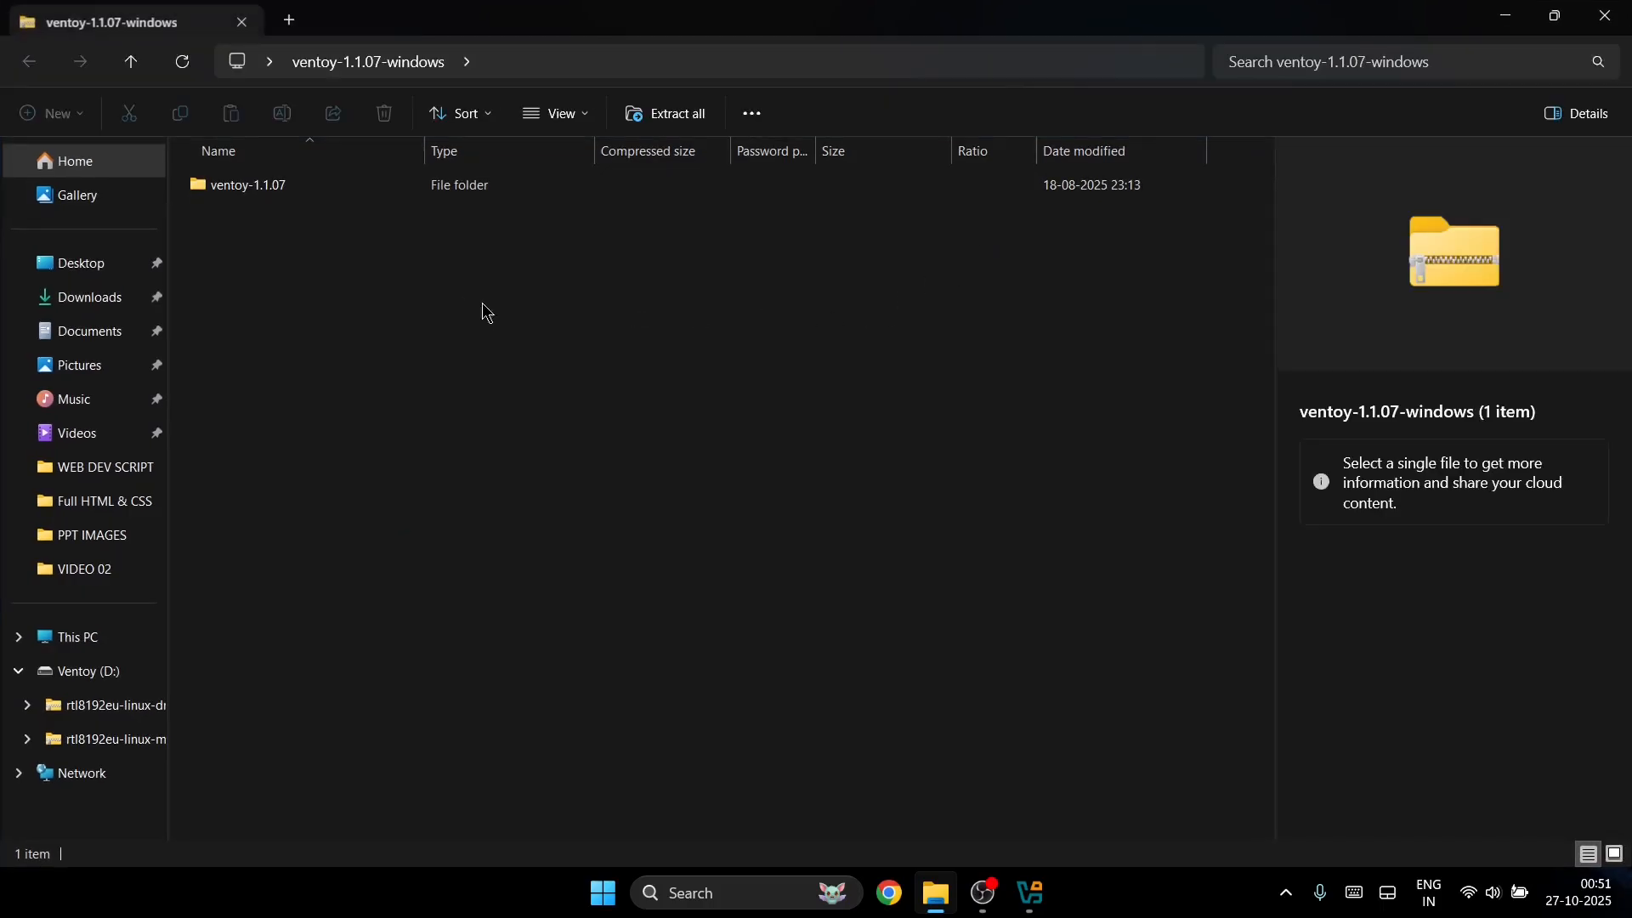
# Step: Drag the ventoy-1.1.07 folder out of the archive onto the desktop and close the archive window
pyautogui.click(1556, 15)
pyautogui.moveTo(3, 4); pyautogui.dragTo(680, 519)
pyautogui.moveTo(1015, 714); pyautogui.dragTo(174, 714)
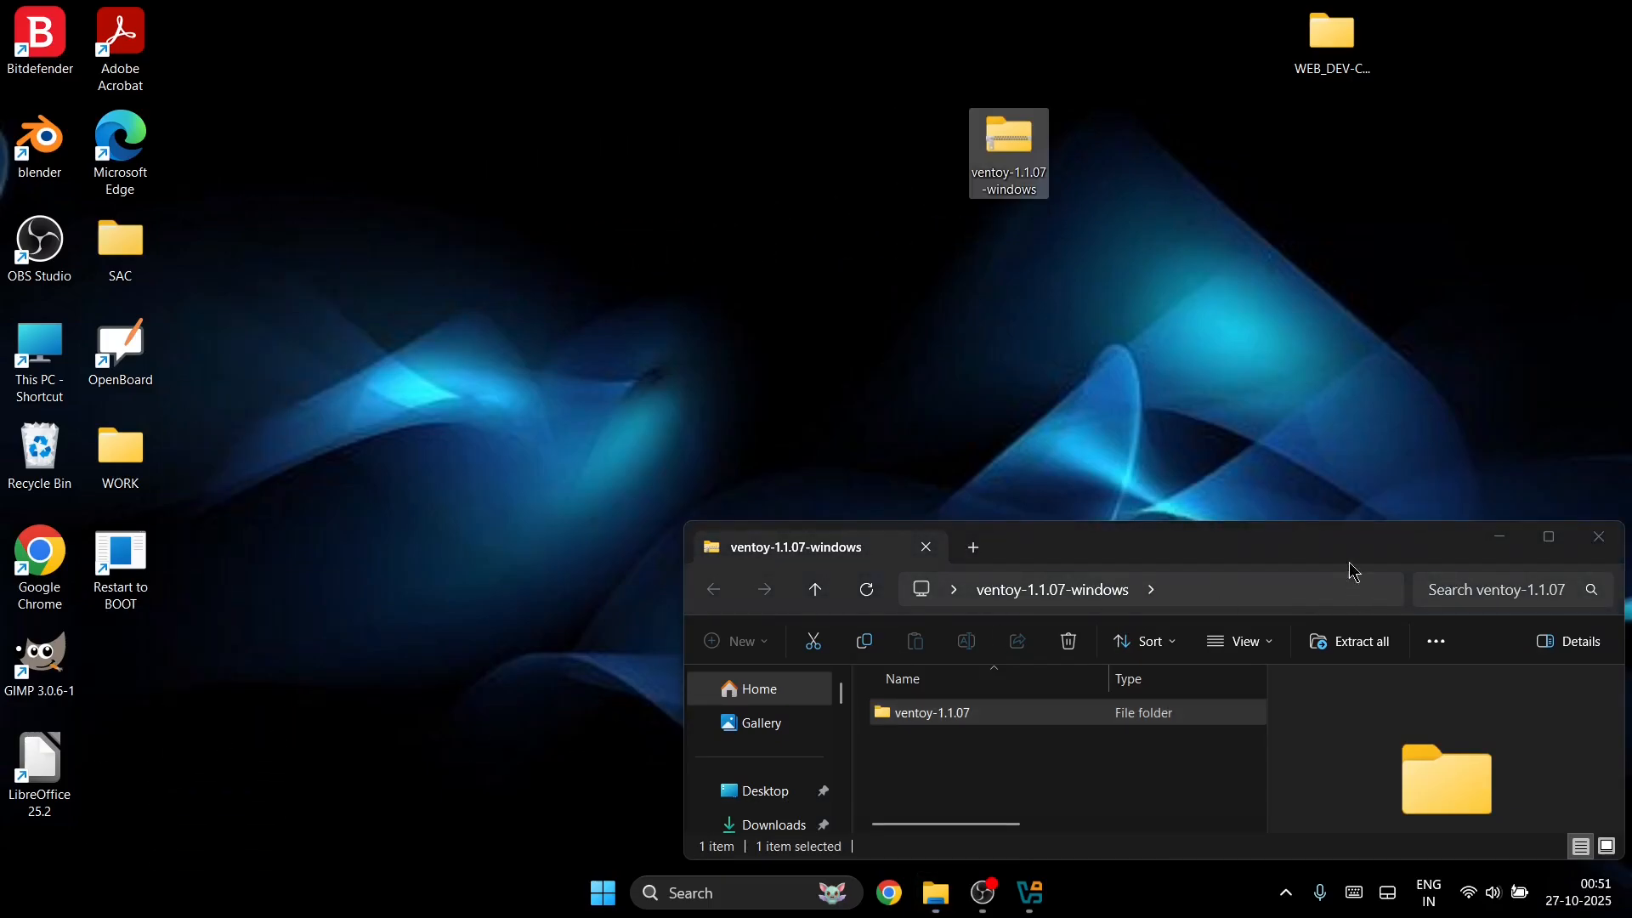
pyautogui.click(1601, 537)
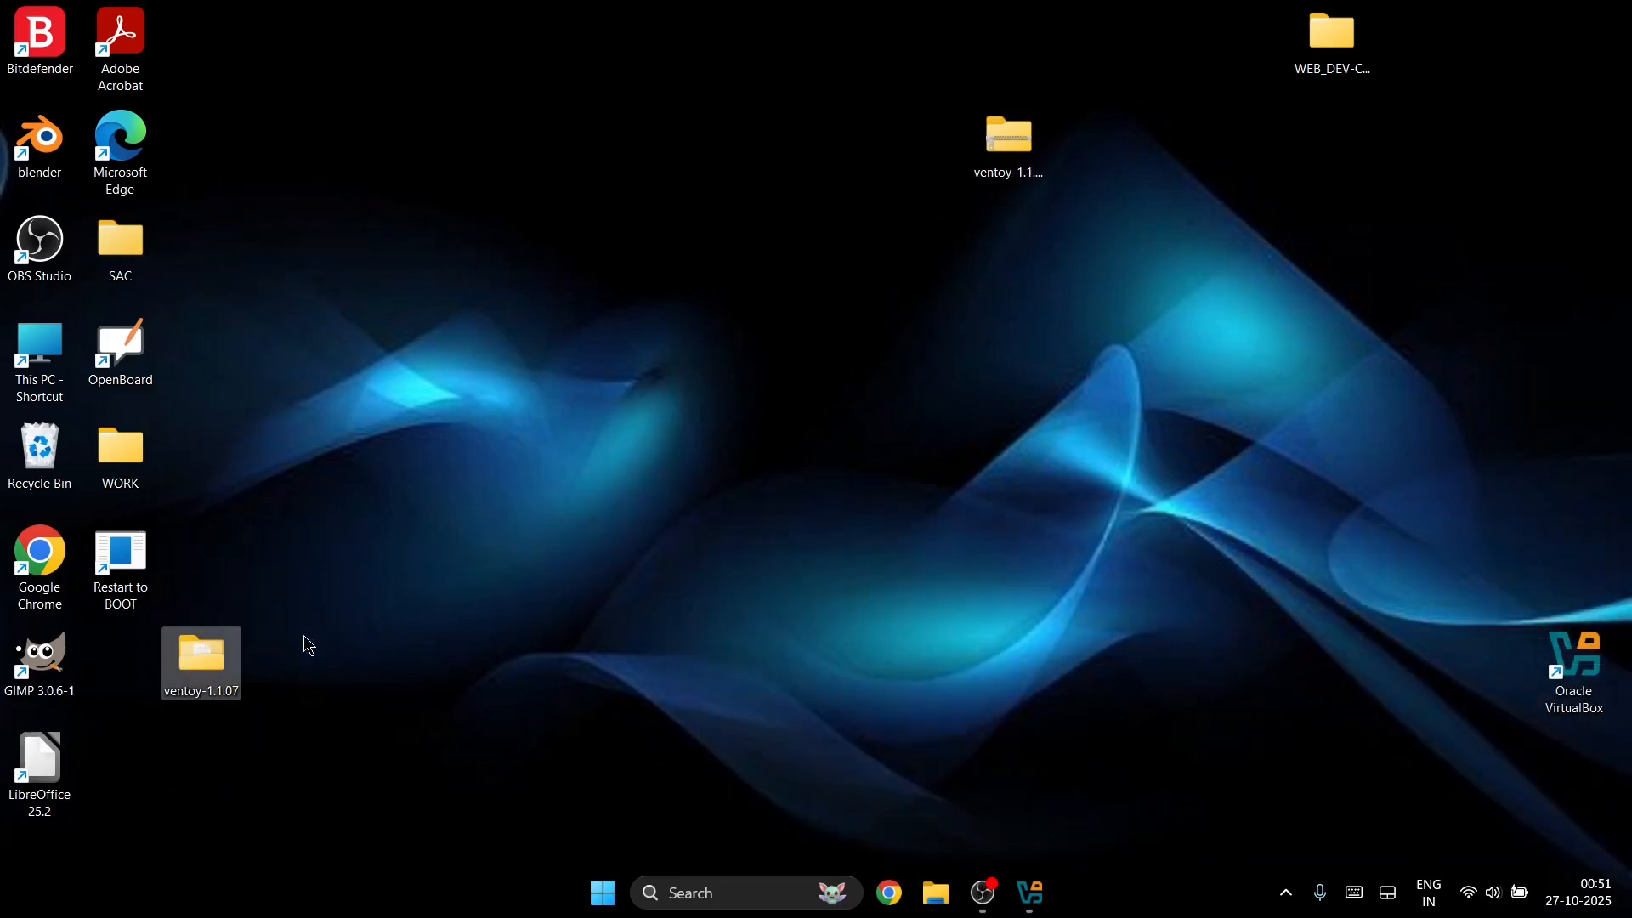
pyautogui.moveTo(211, 657); pyautogui.dragTo(132, 657)
# Step: Delete the ventoy zip, then open the ventoy-1.1.07 folder sized to show all eight items
pyautogui.moveTo(934, 48); pyautogui.dragTo(1123, 428)
pyautogui.press('Delete')
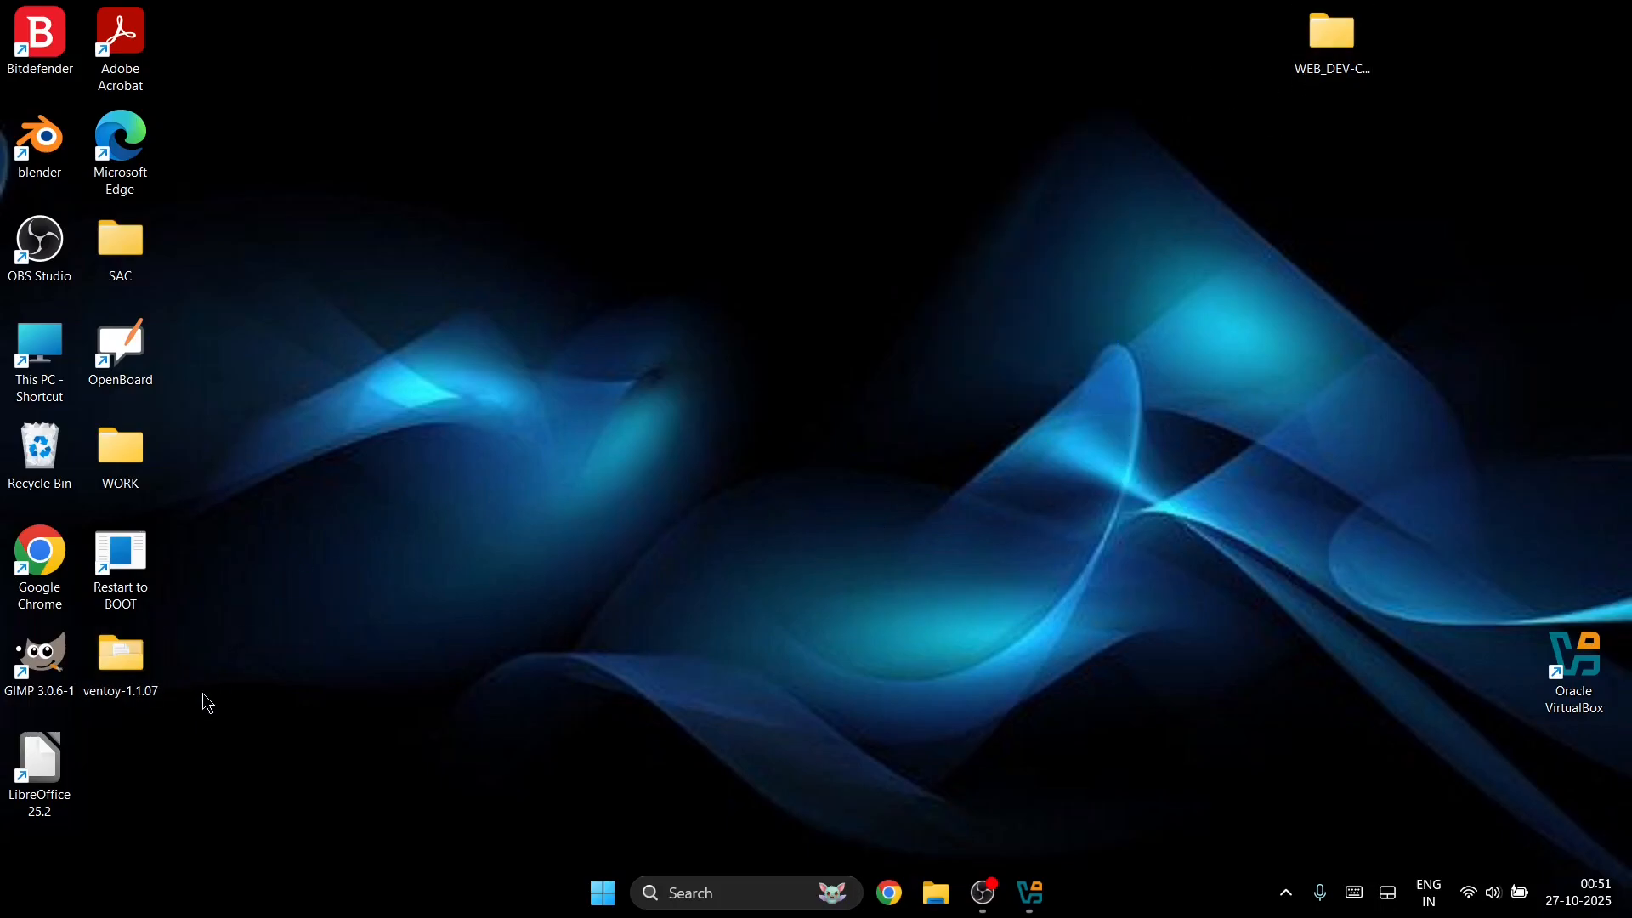
pyautogui.doubleClick(148, 669)
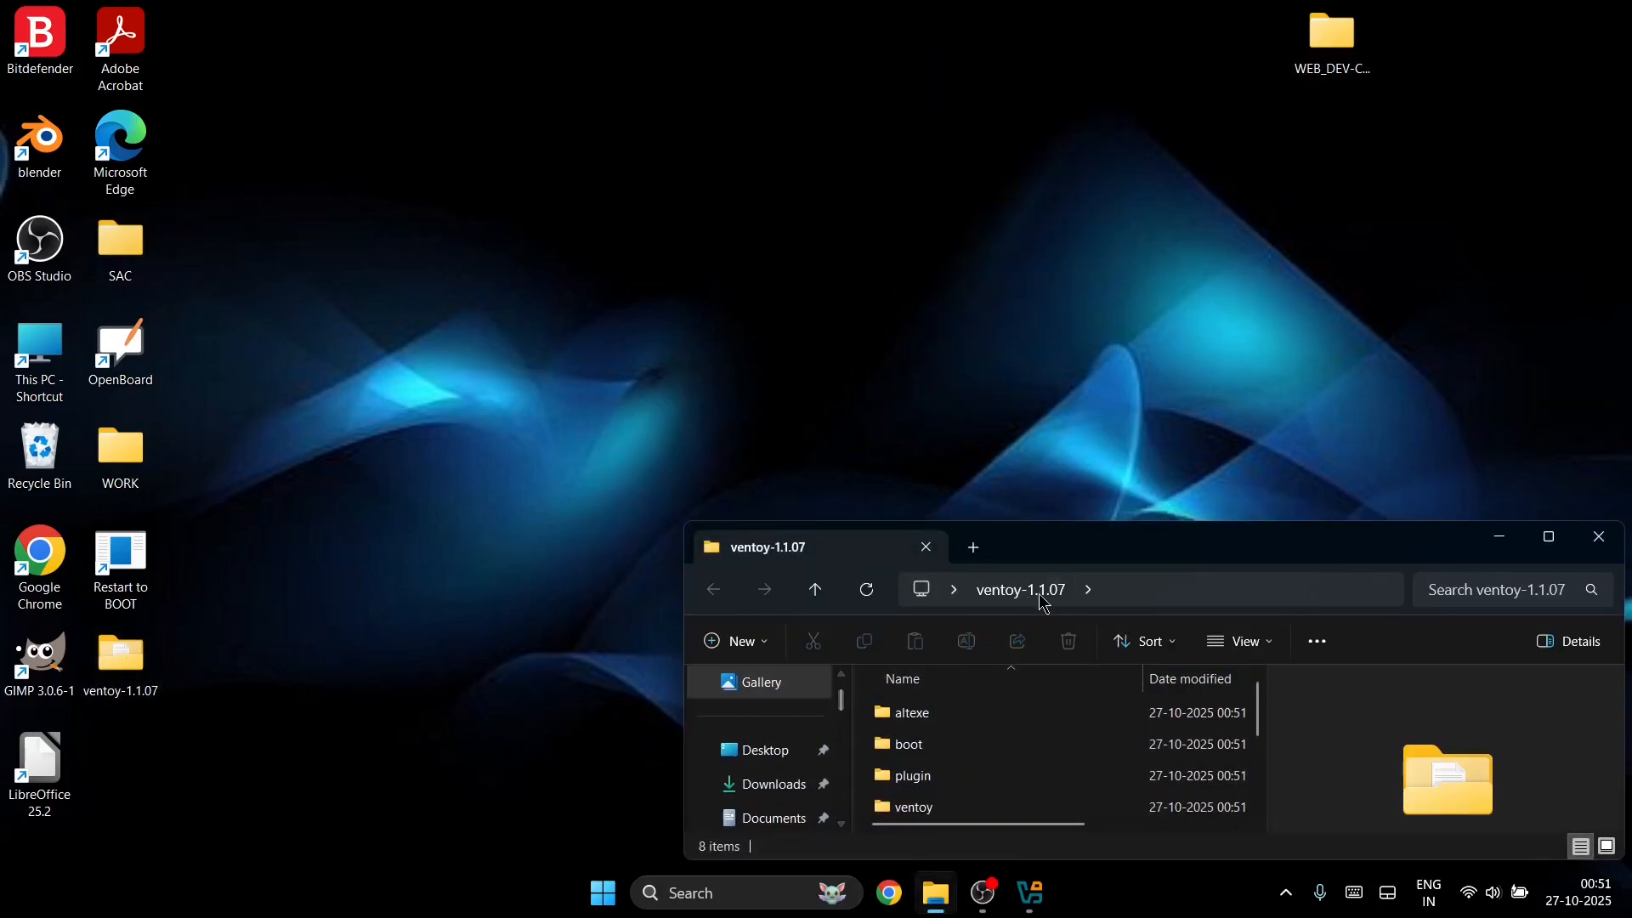
pyautogui.moveTo(1139, 540); pyautogui.dragTo(860, 157)
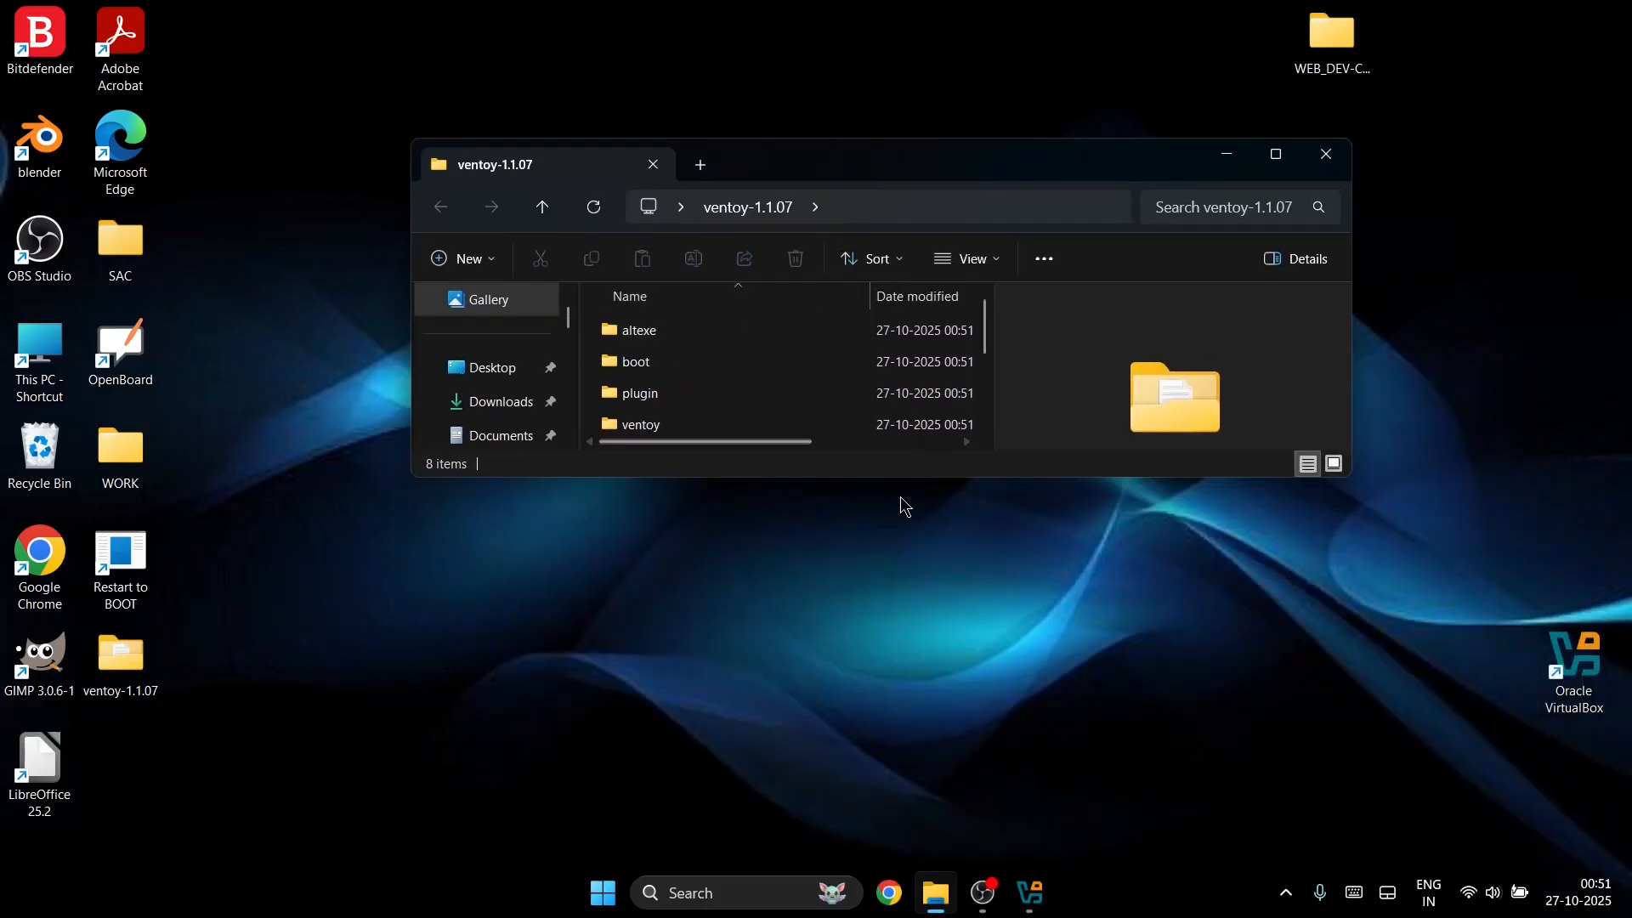
pyautogui.moveTo(910, 479); pyautogui.dragTo(845, 763)
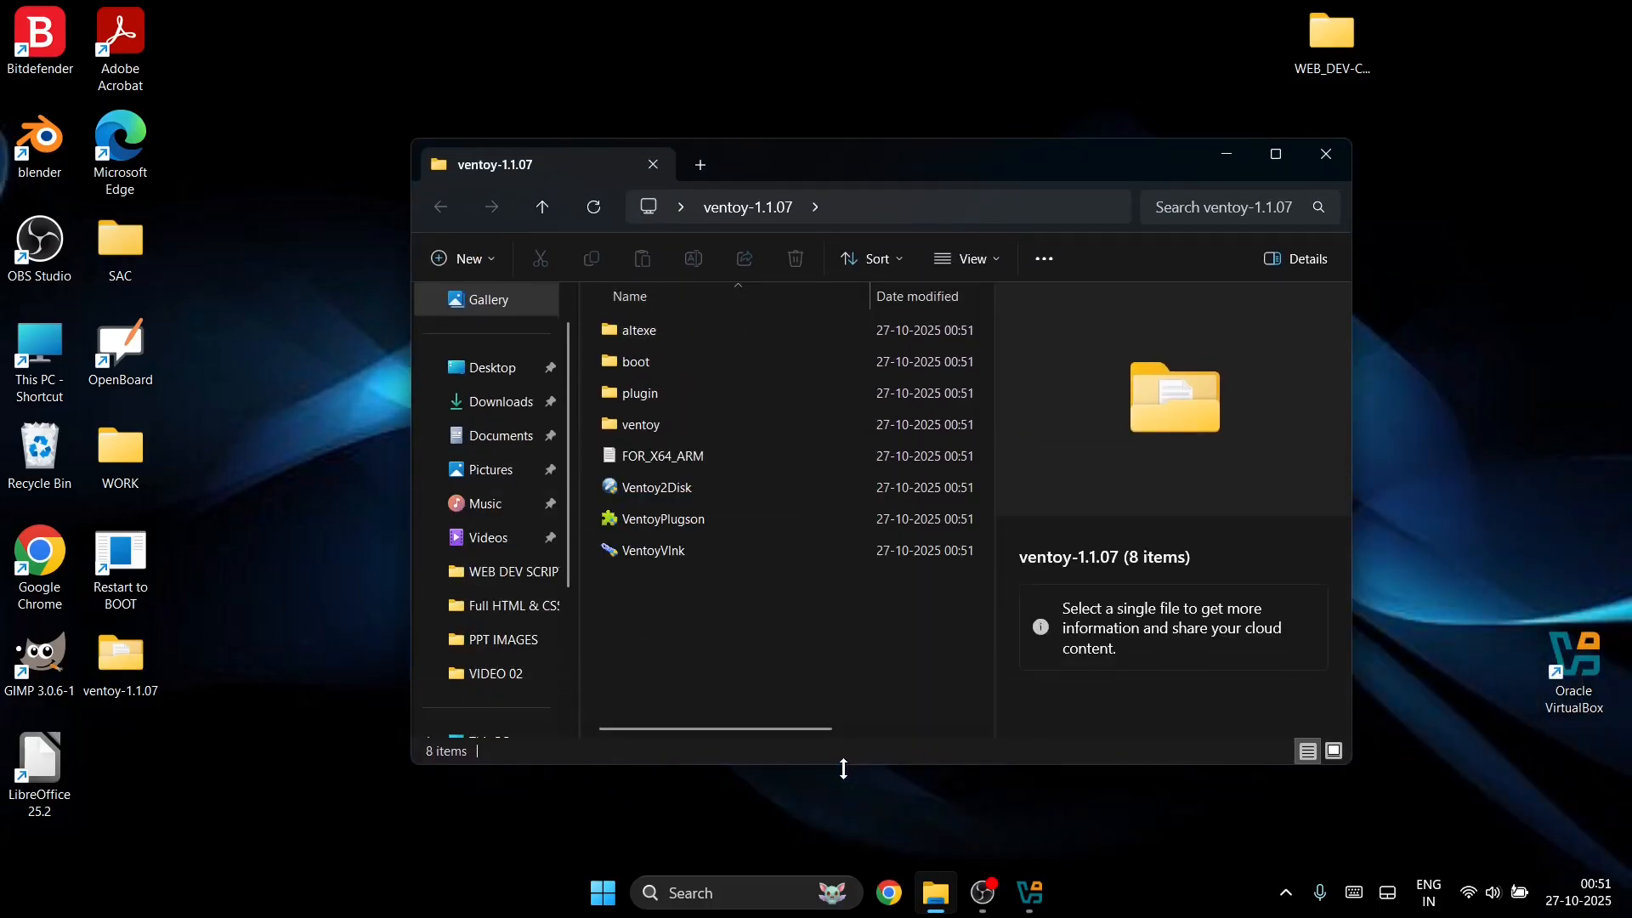
# Step: Launch Ventoy2Disk, select the 64GB HP USB drive D:, and enable Secure Boot Support
pyautogui.doubleClick(708, 493)
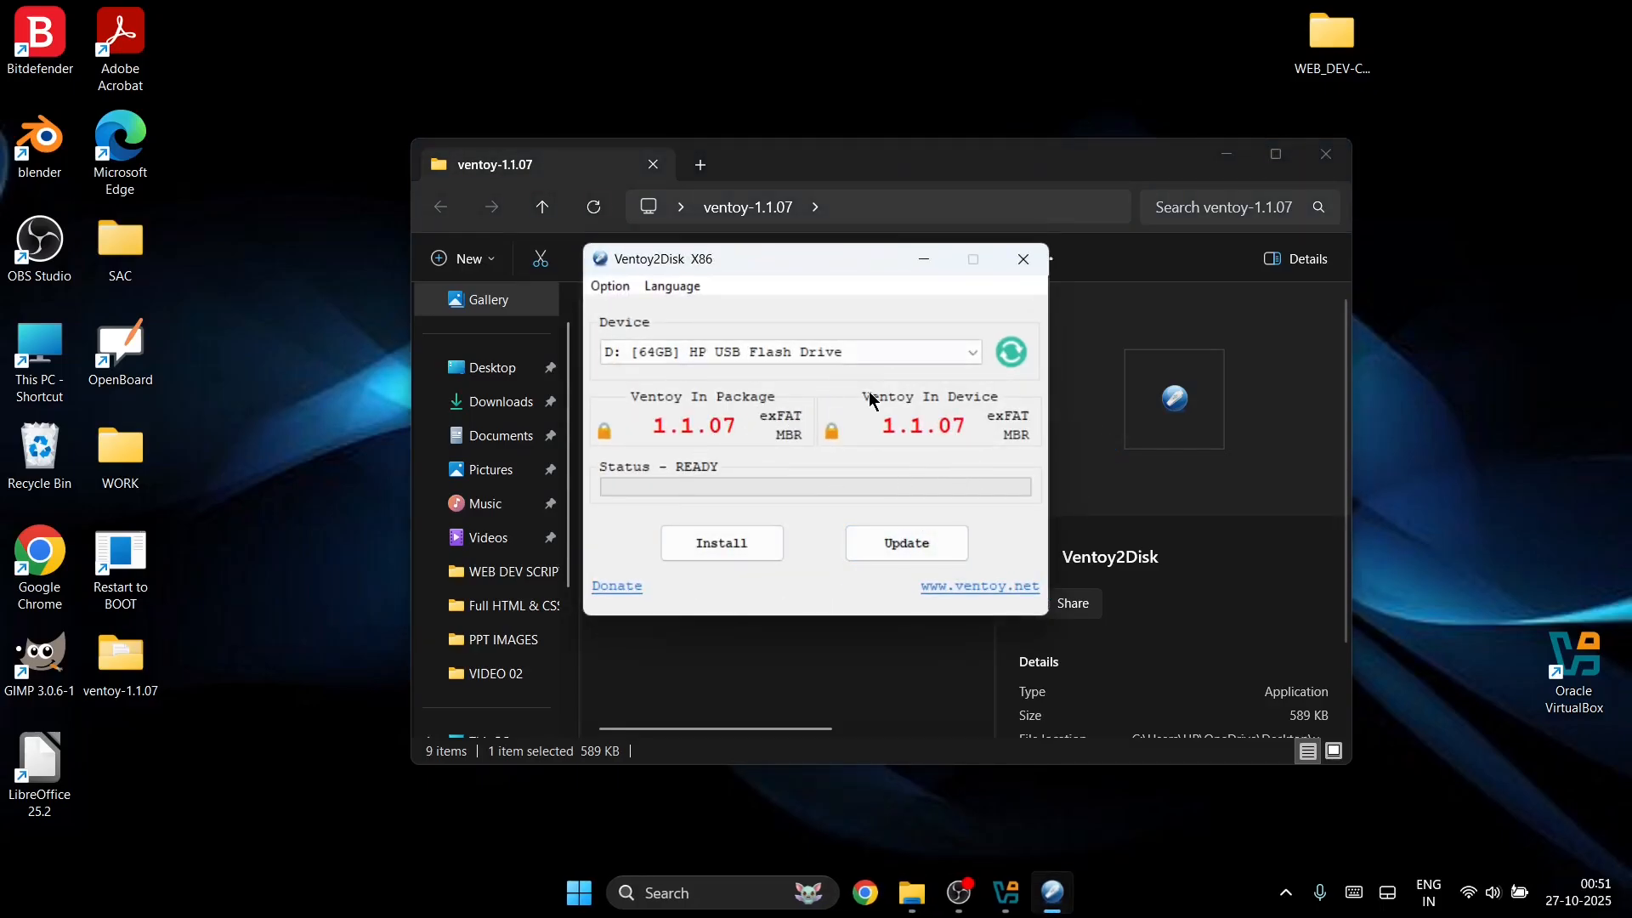
pyautogui.click(797, 360)
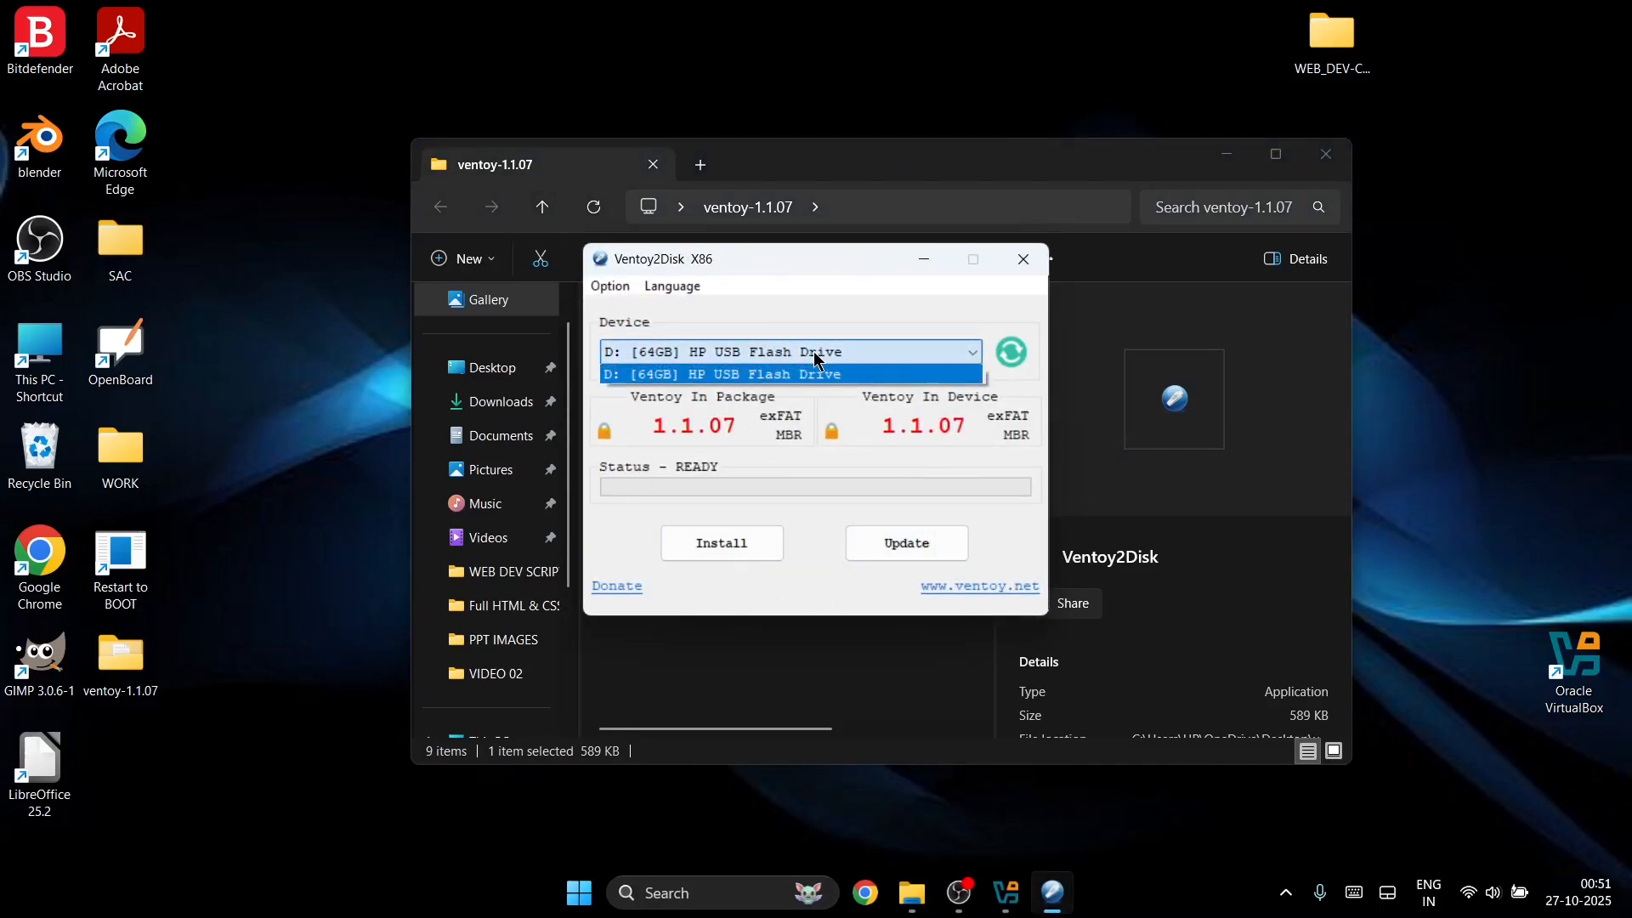
pyautogui.click(741, 365)
pyautogui.click(612, 288)
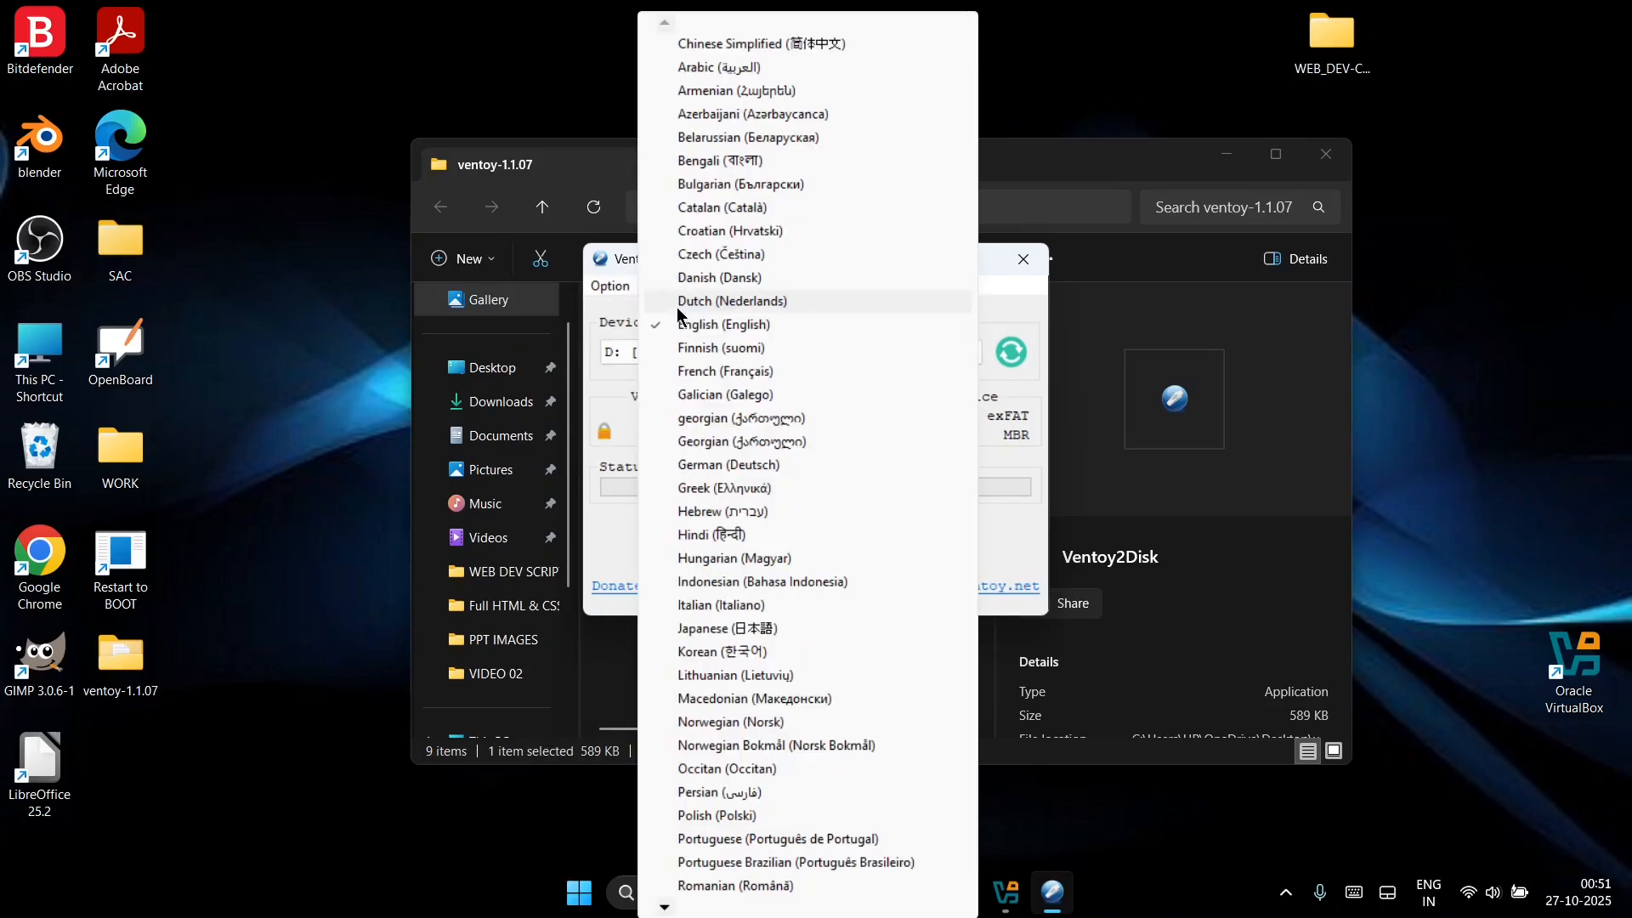
pyautogui.click(639, 312)
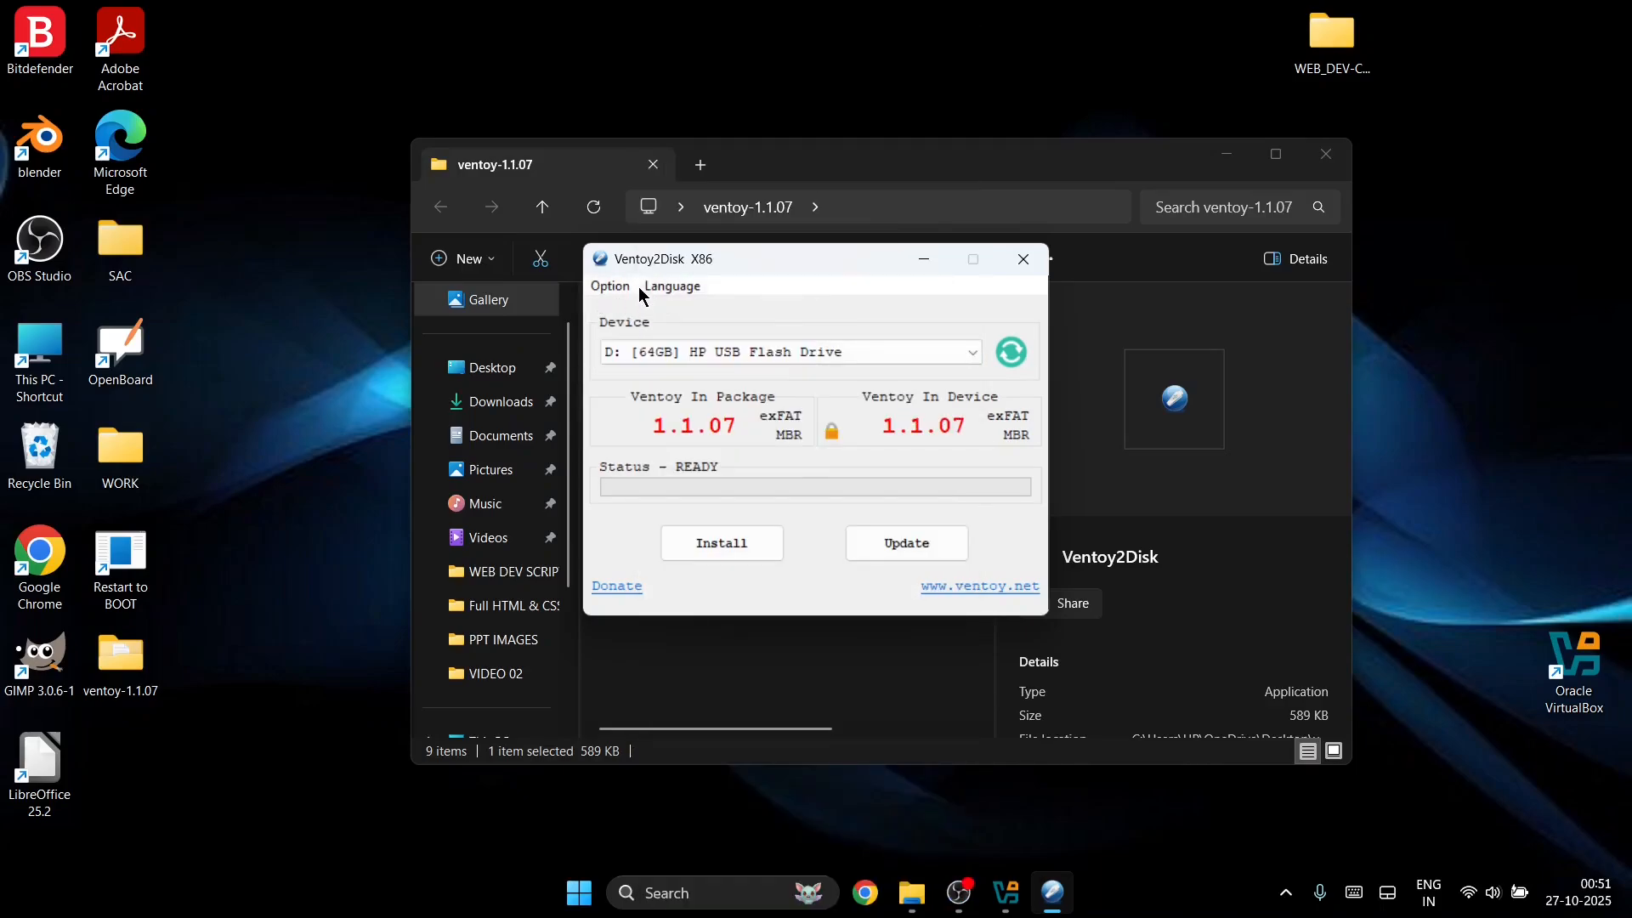
pyautogui.click(629, 288)
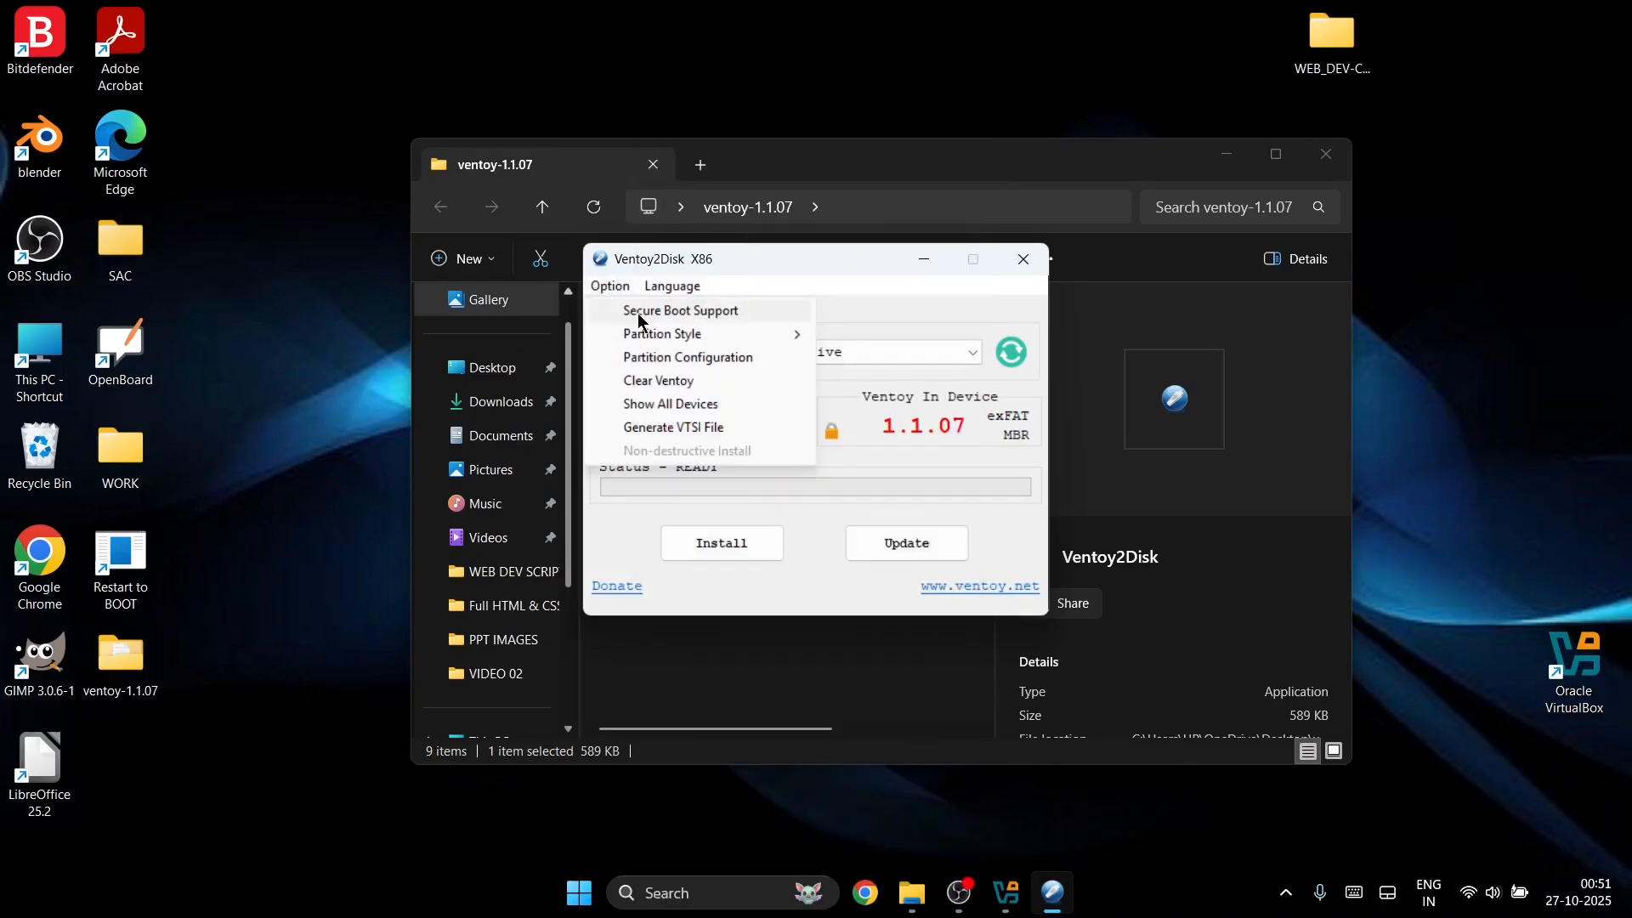
pyautogui.click(702, 313)
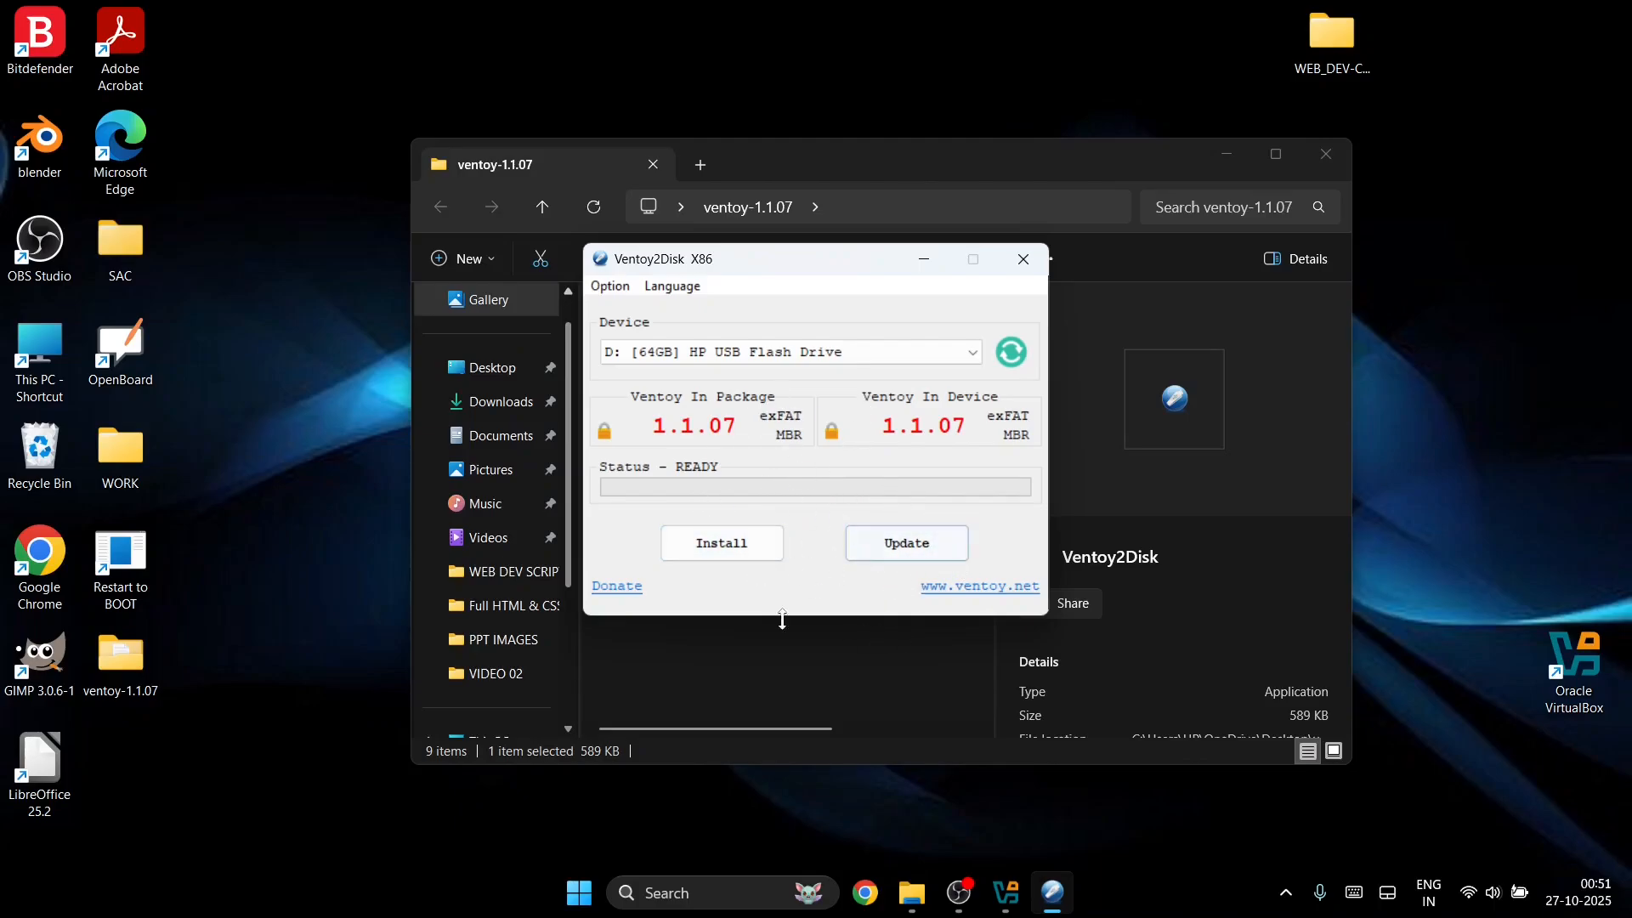
# Step: Update the drive to Ventoy 1.1.07, confirm, and close Ventoy2Disk and the folder window
pyautogui.click(901, 545)
pyautogui.click(864, 528)
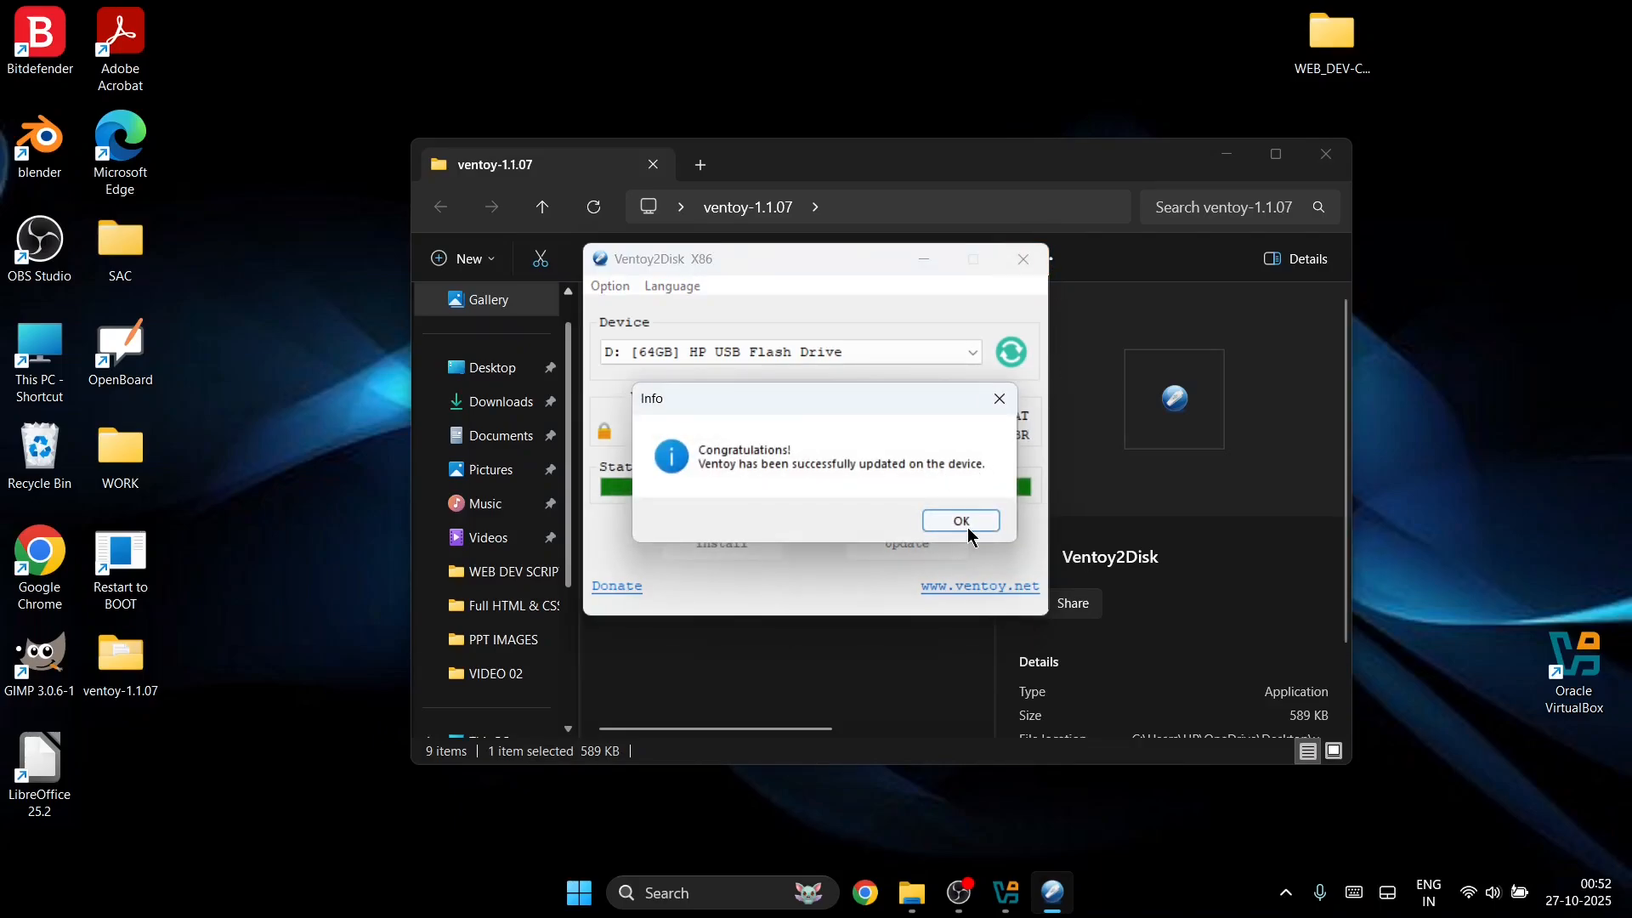
pyautogui.click(968, 527)
pyautogui.click(1025, 259)
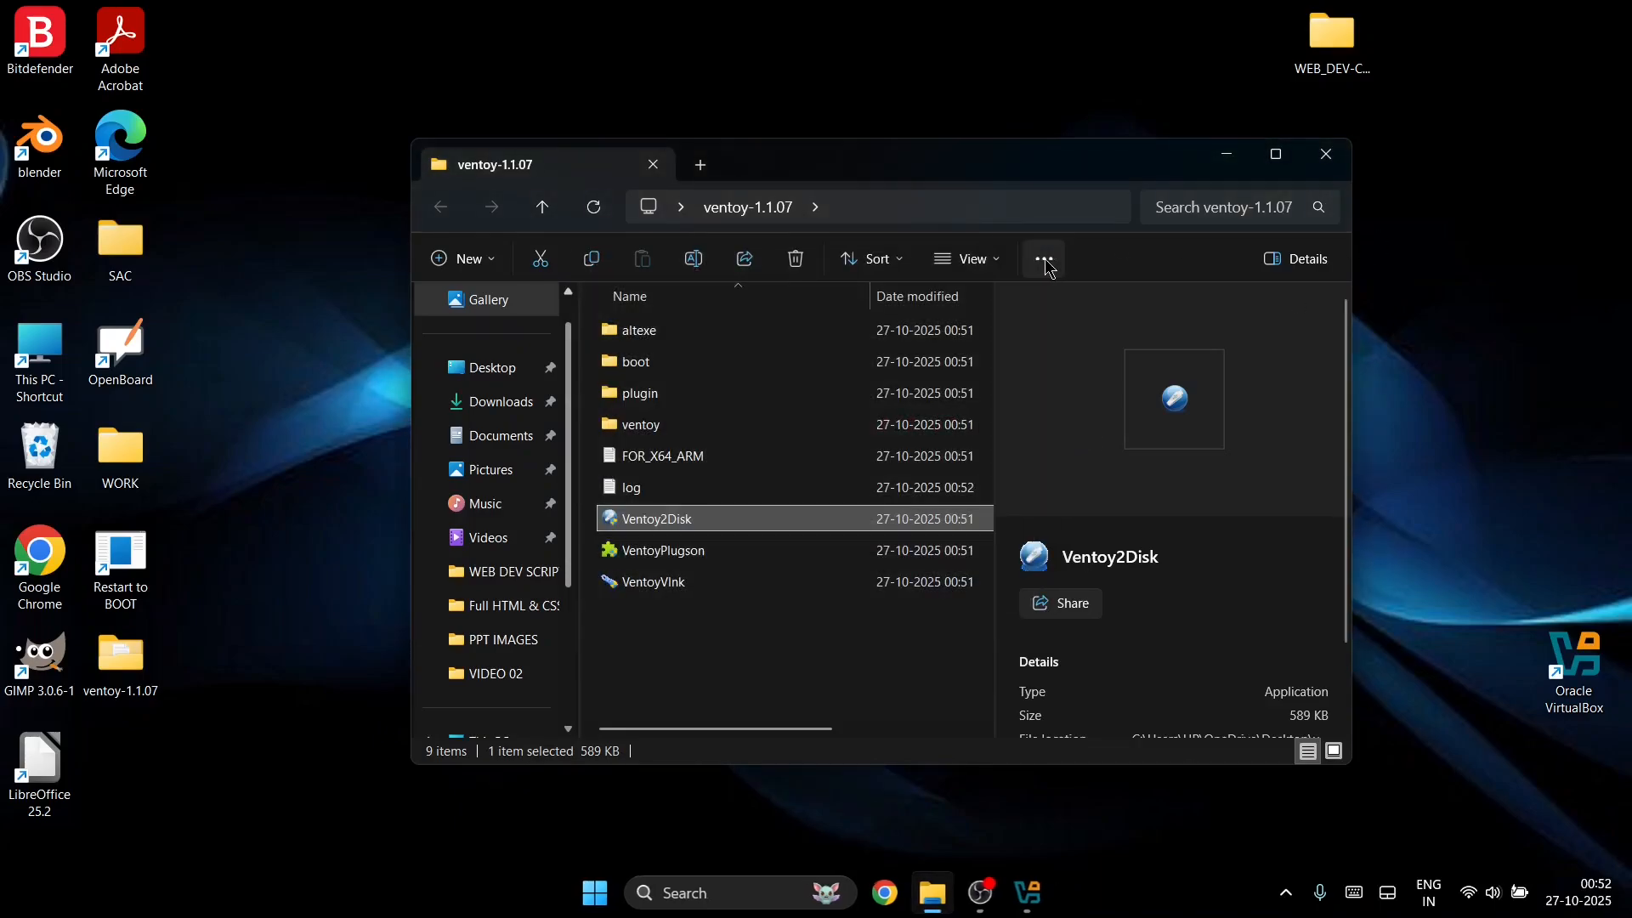
pyautogui.click(1327, 155)
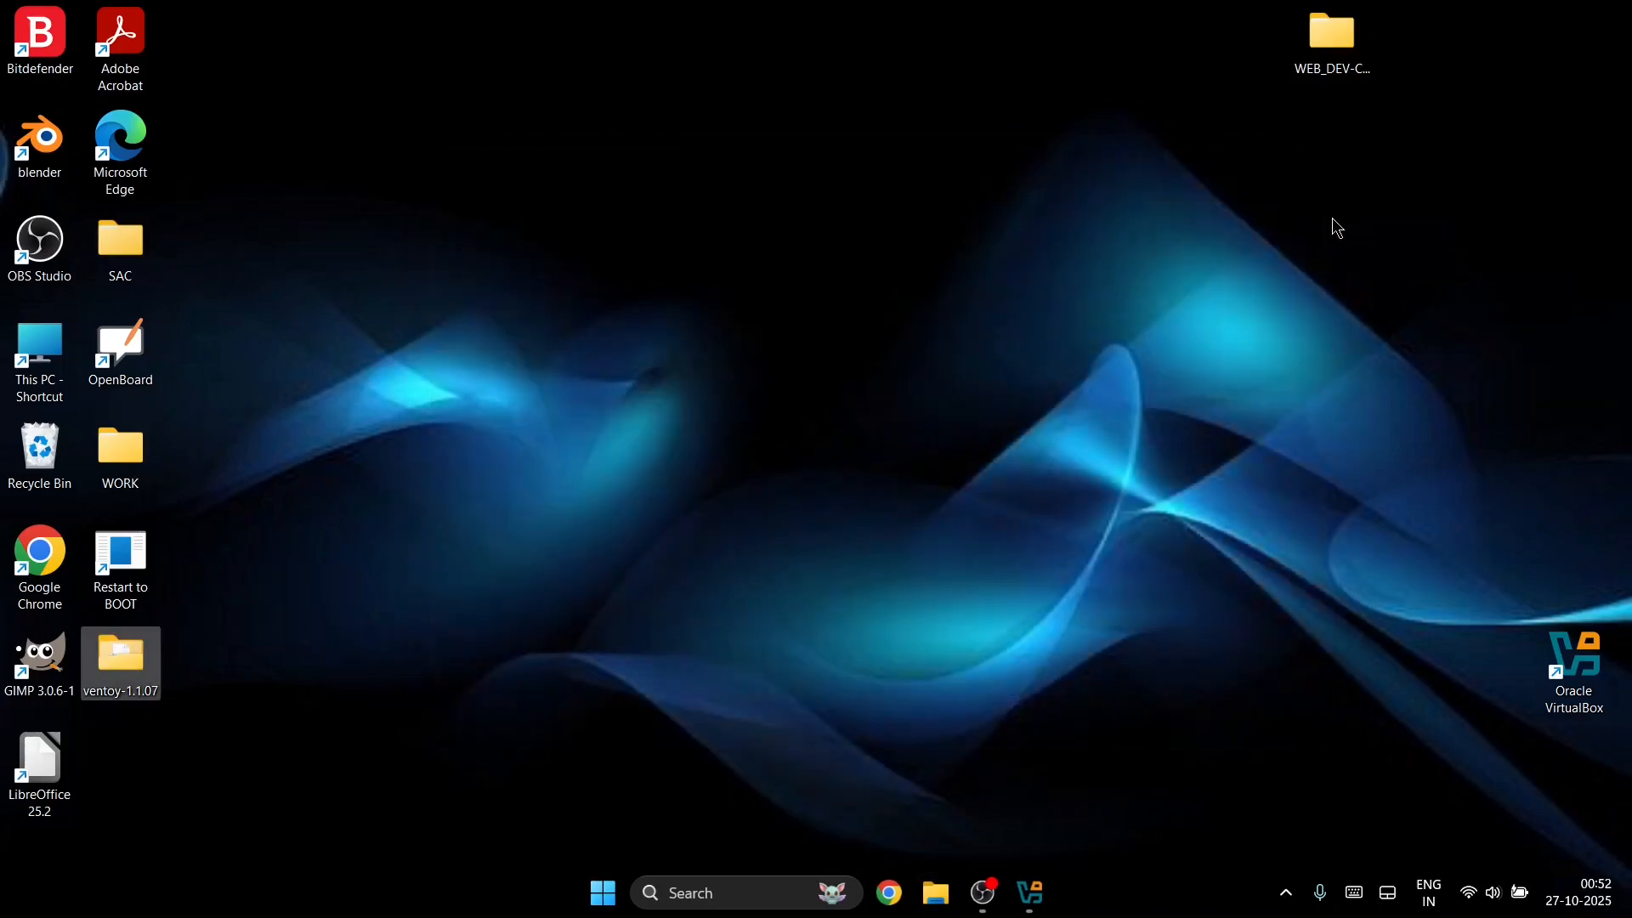
# Step: Launch VirtualBox and start a new VM named 'kali machine 2022.2'
pyautogui.click(1241, 559)
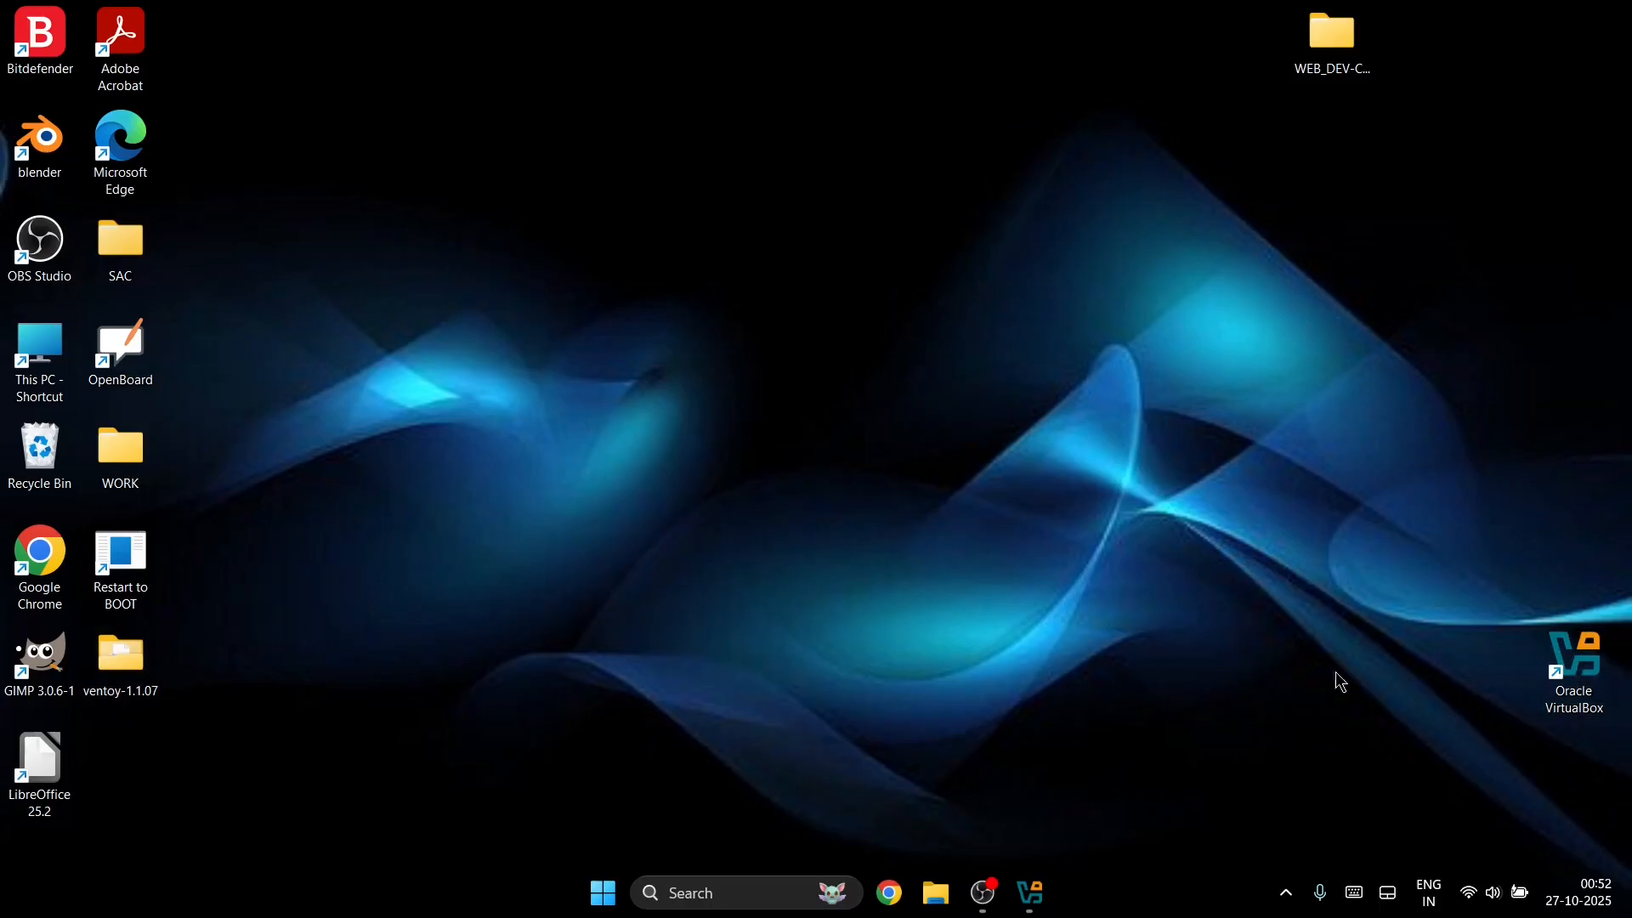
pyautogui.doubleClick(1571, 633)
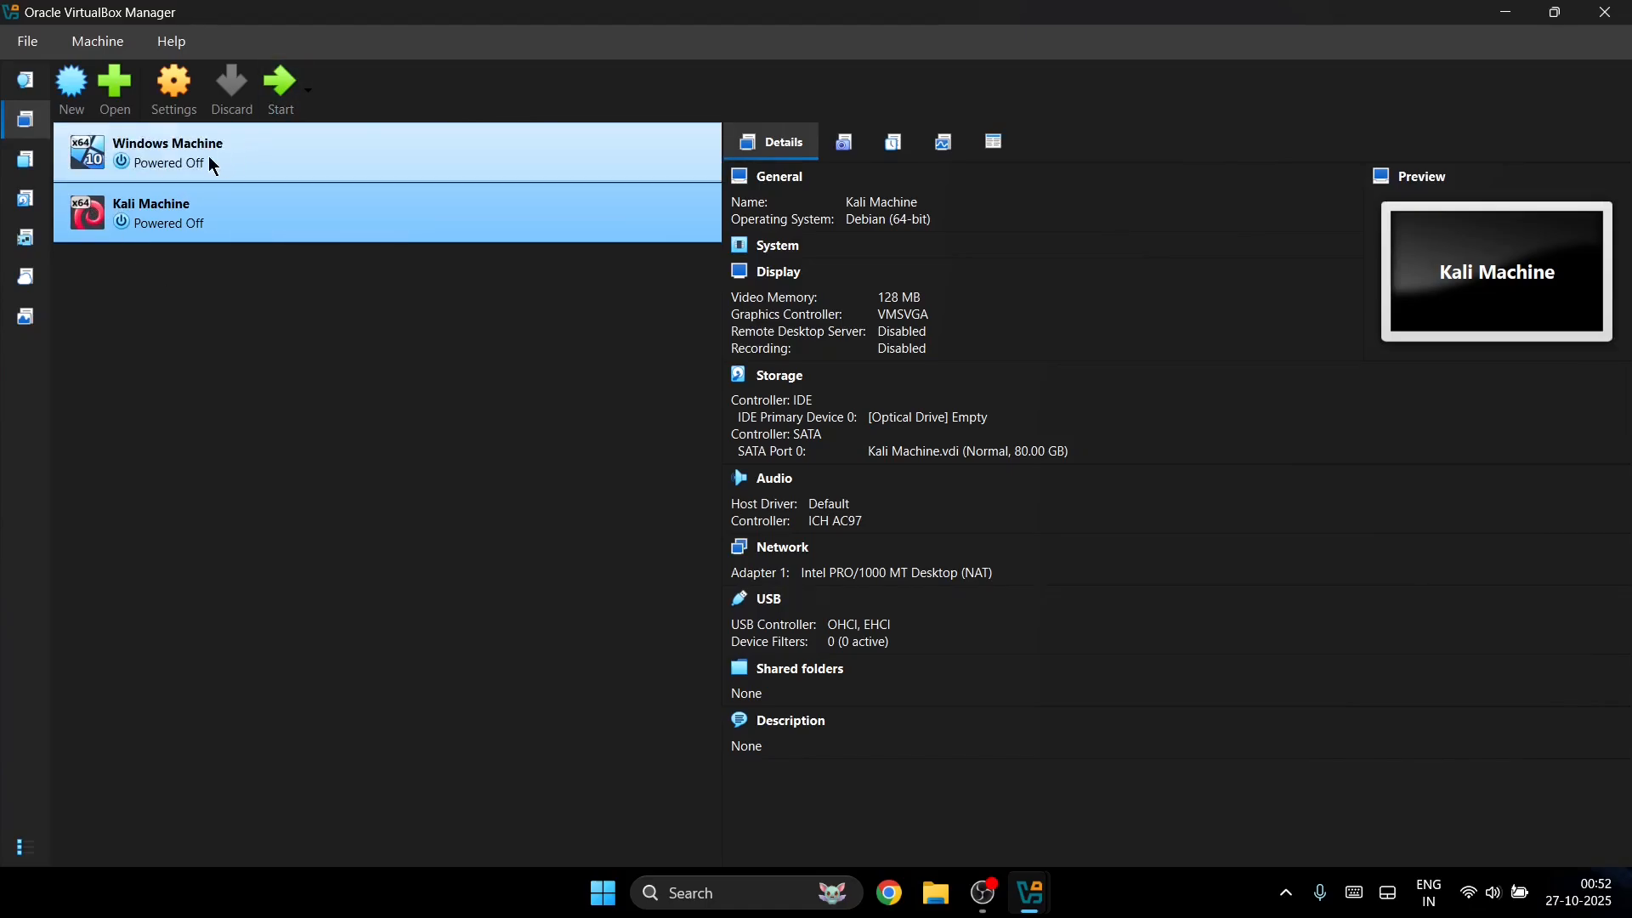
pyautogui.click(71, 89)
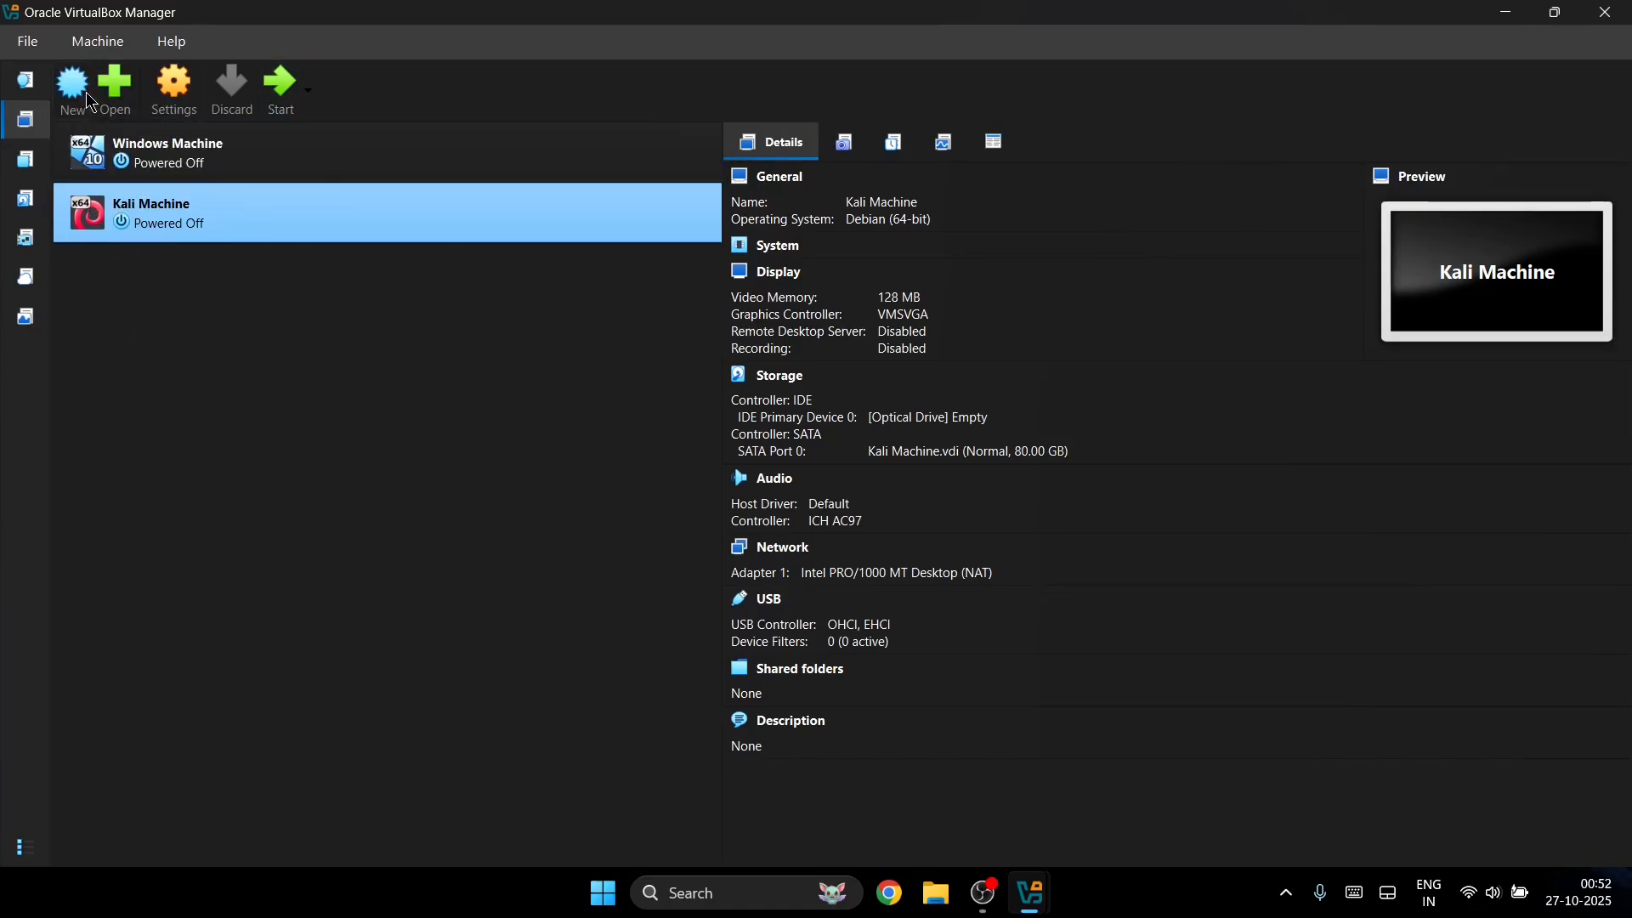
pyautogui.write('kali')
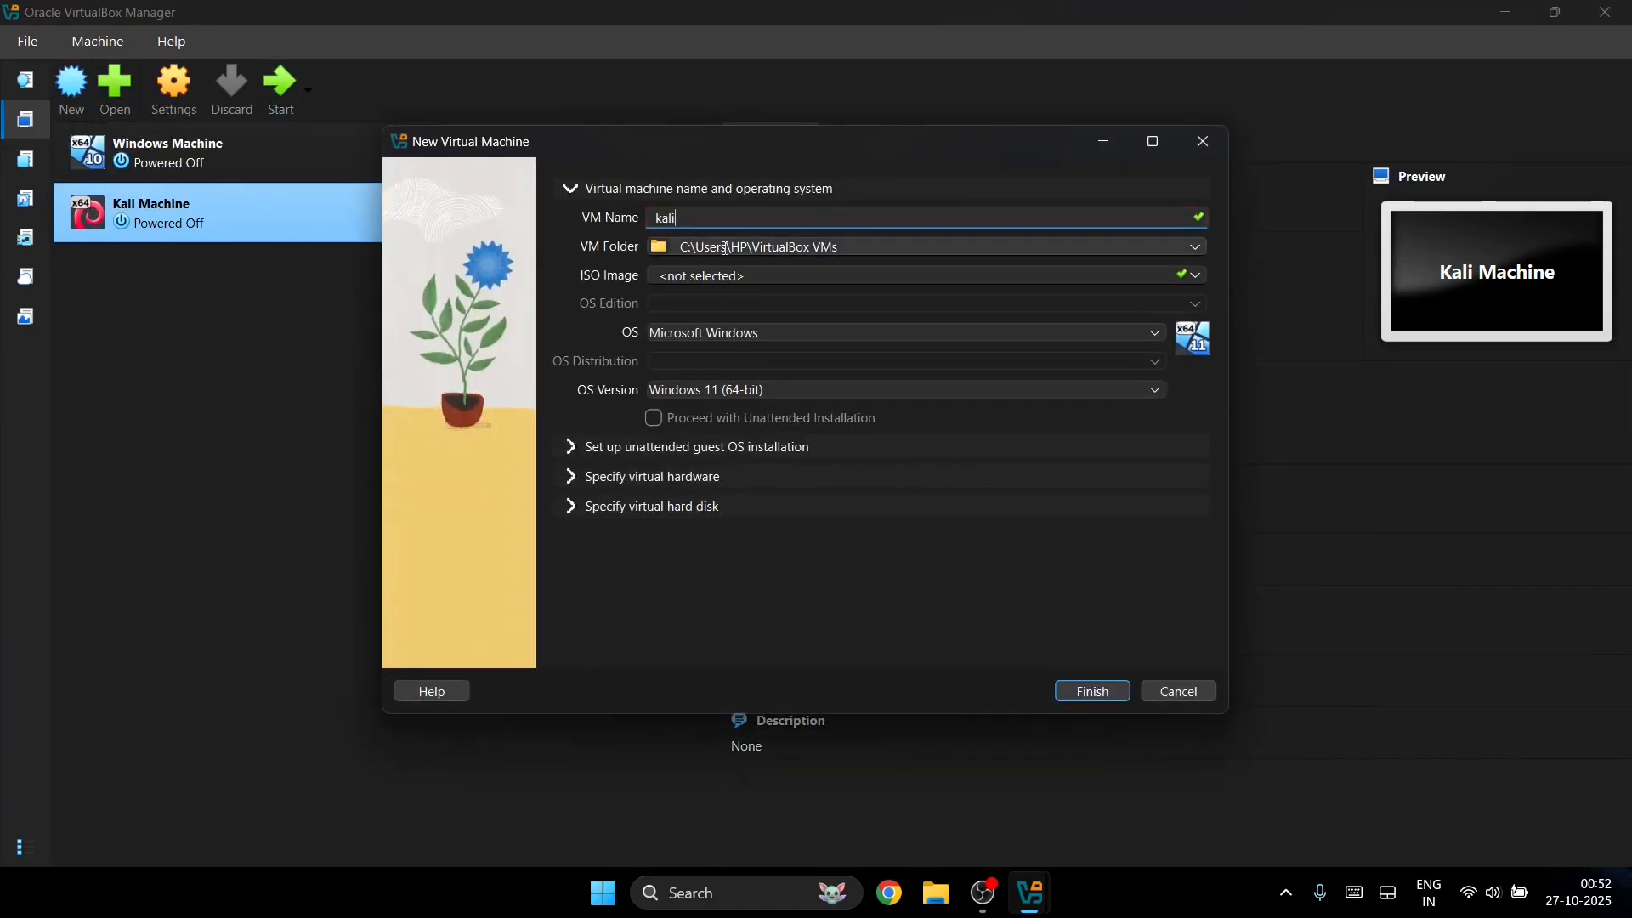
pyautogui.write(' machine 2022.2')
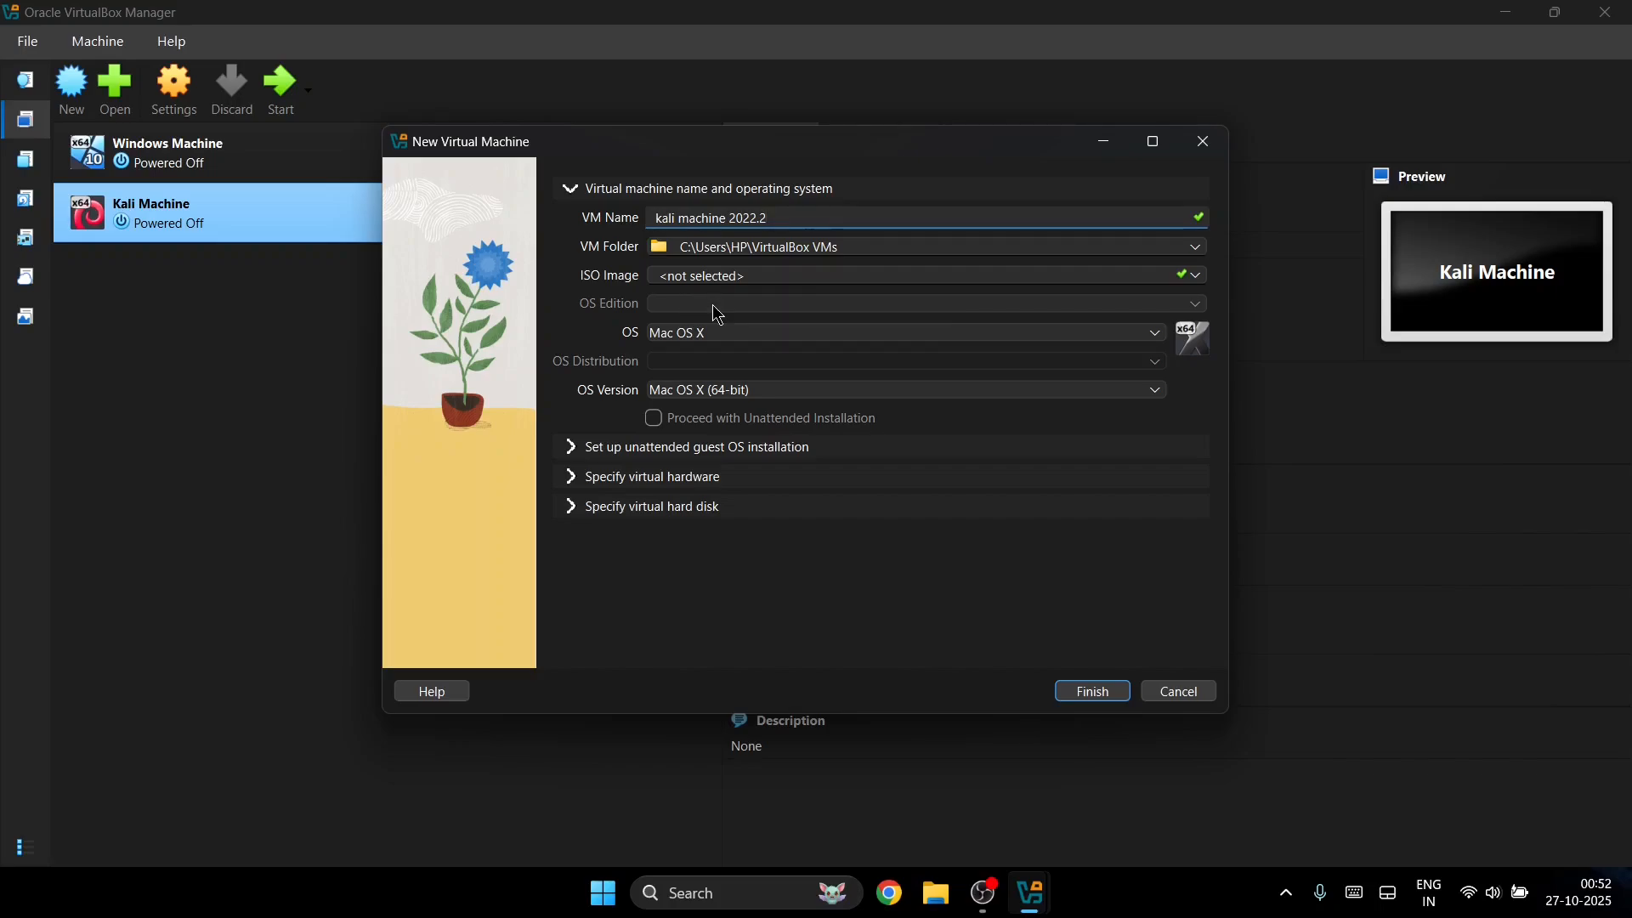
# Step: Set the OS to Linux with Debian (64-bit) and expand the virtual hardware settings
pyautogui.click(684, 332)
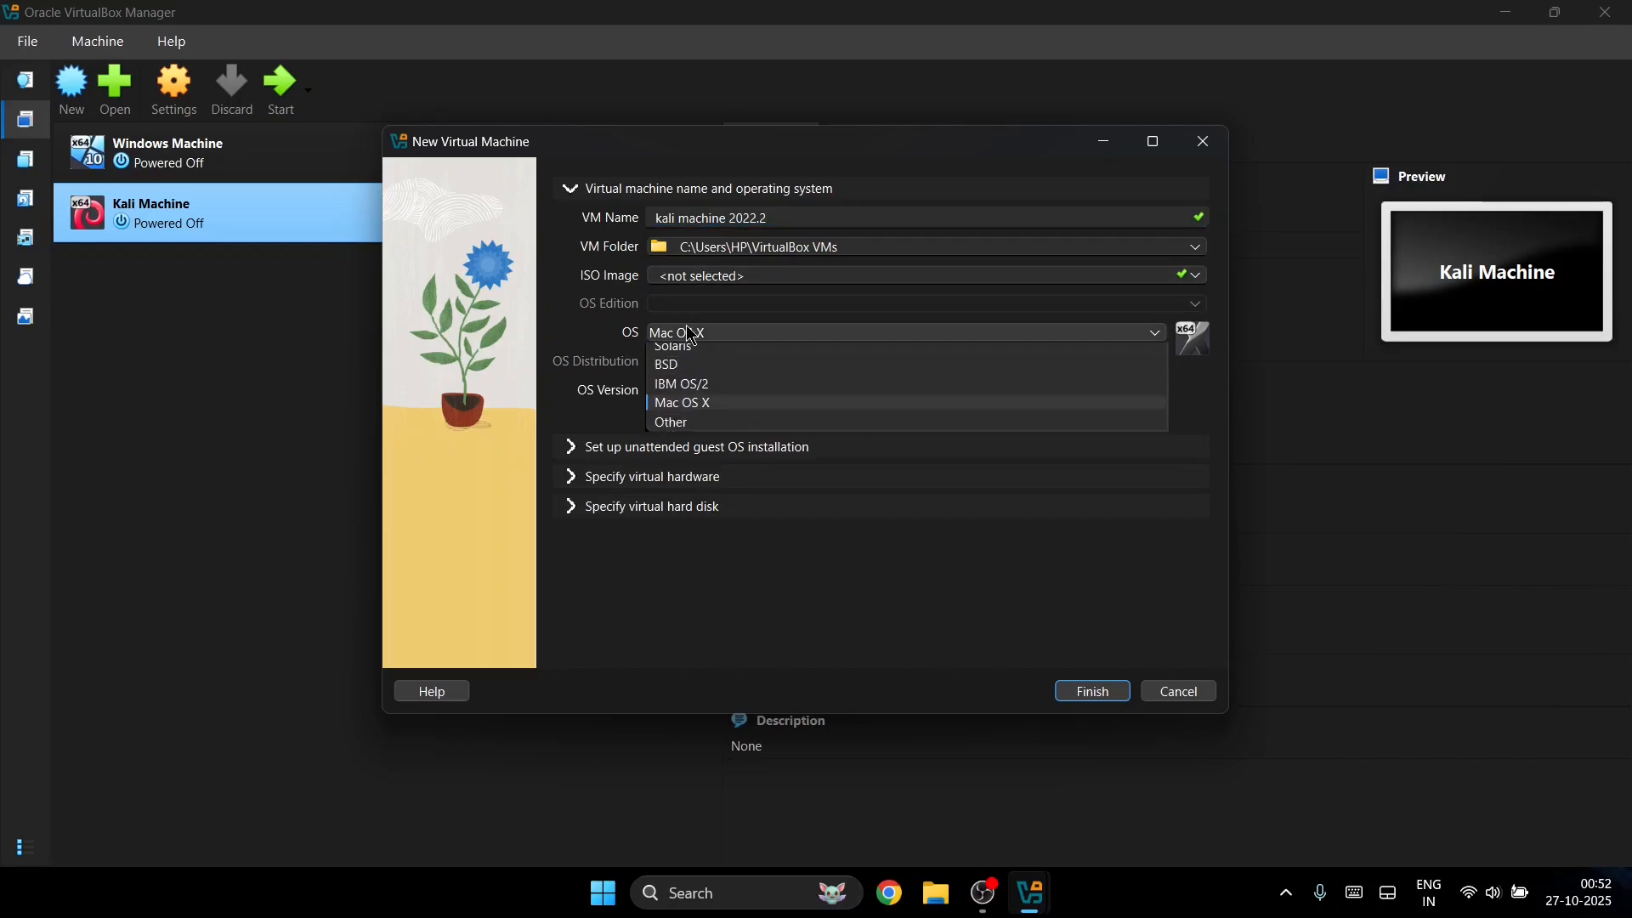
pyautogui.click(686, 378)
pyautogui.click(690, 363)
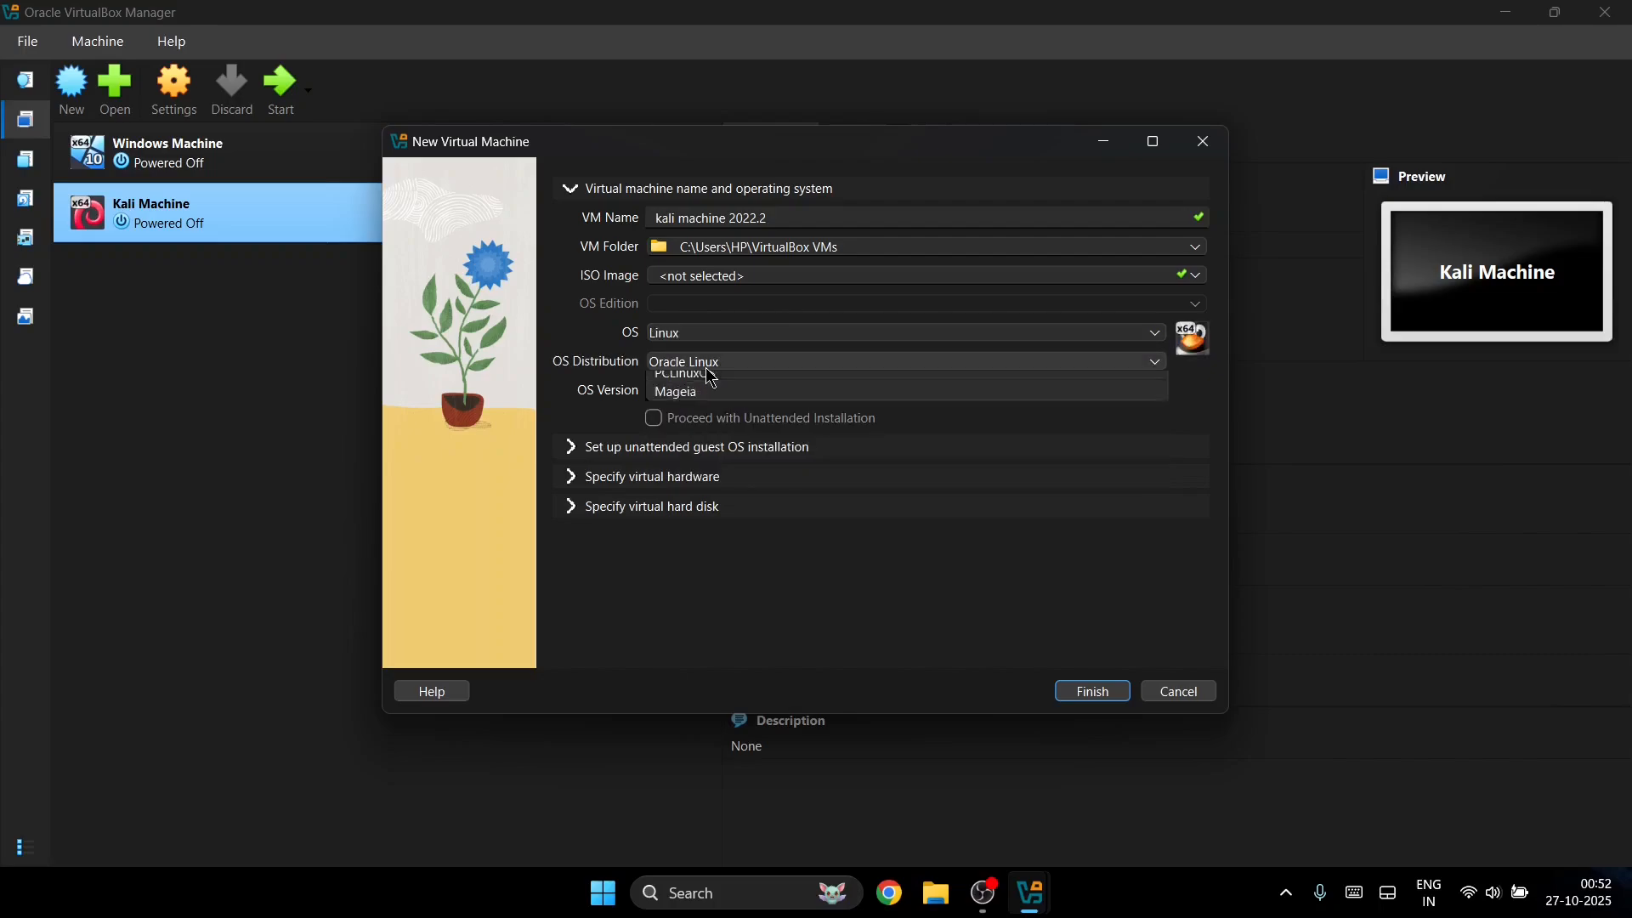
pyautogui.click(692, 446)
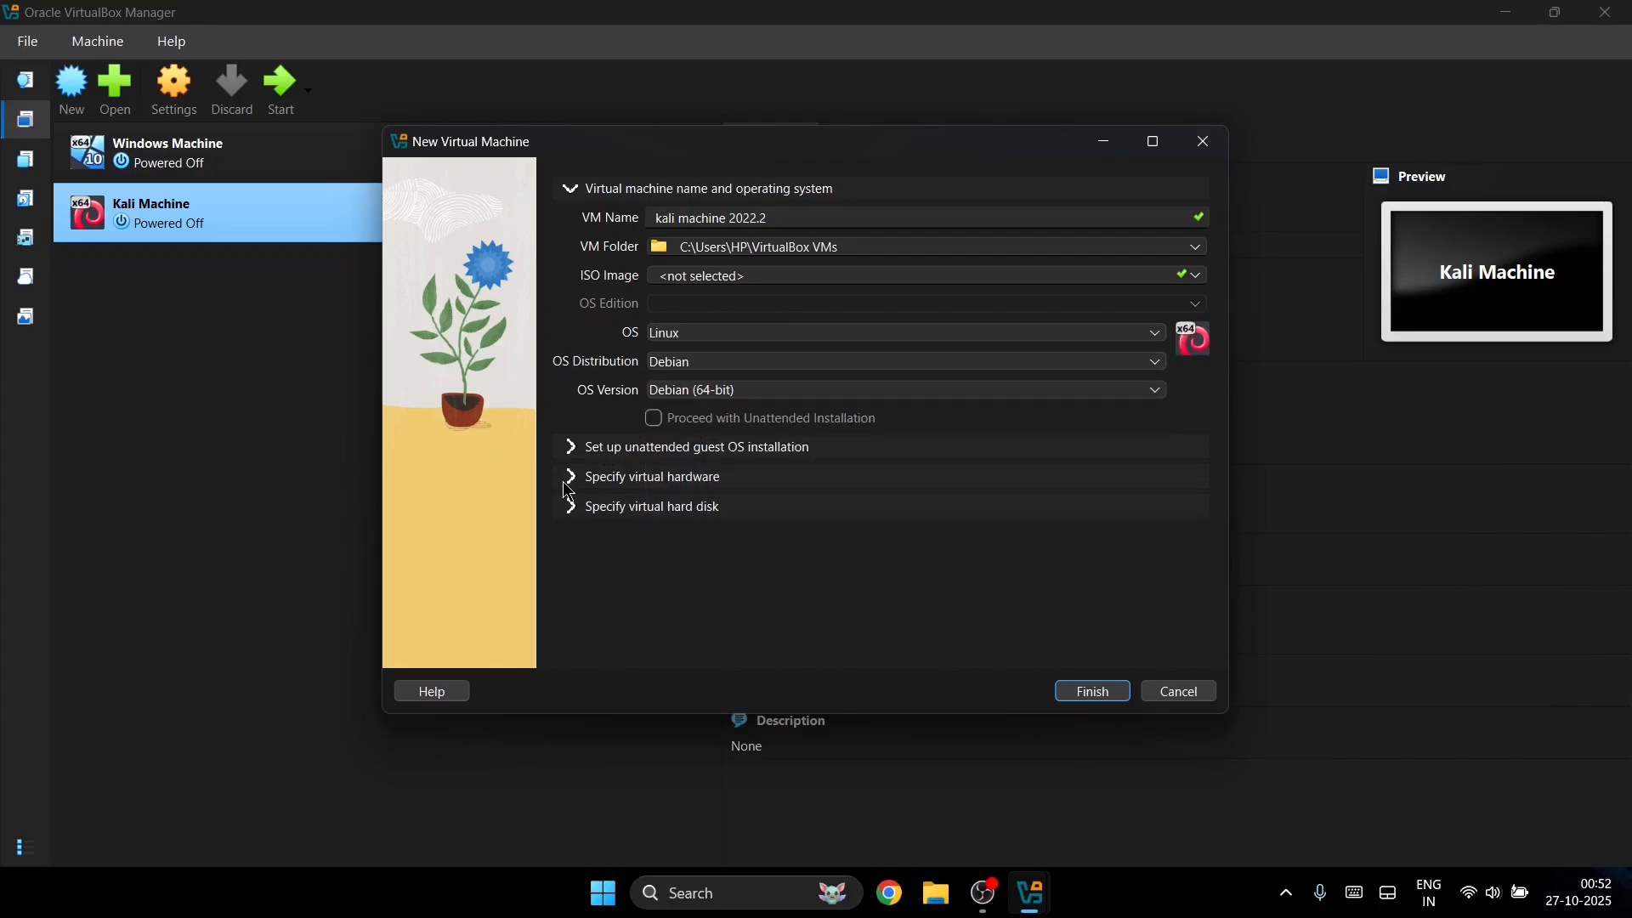
pyautogui.click(572, 479)
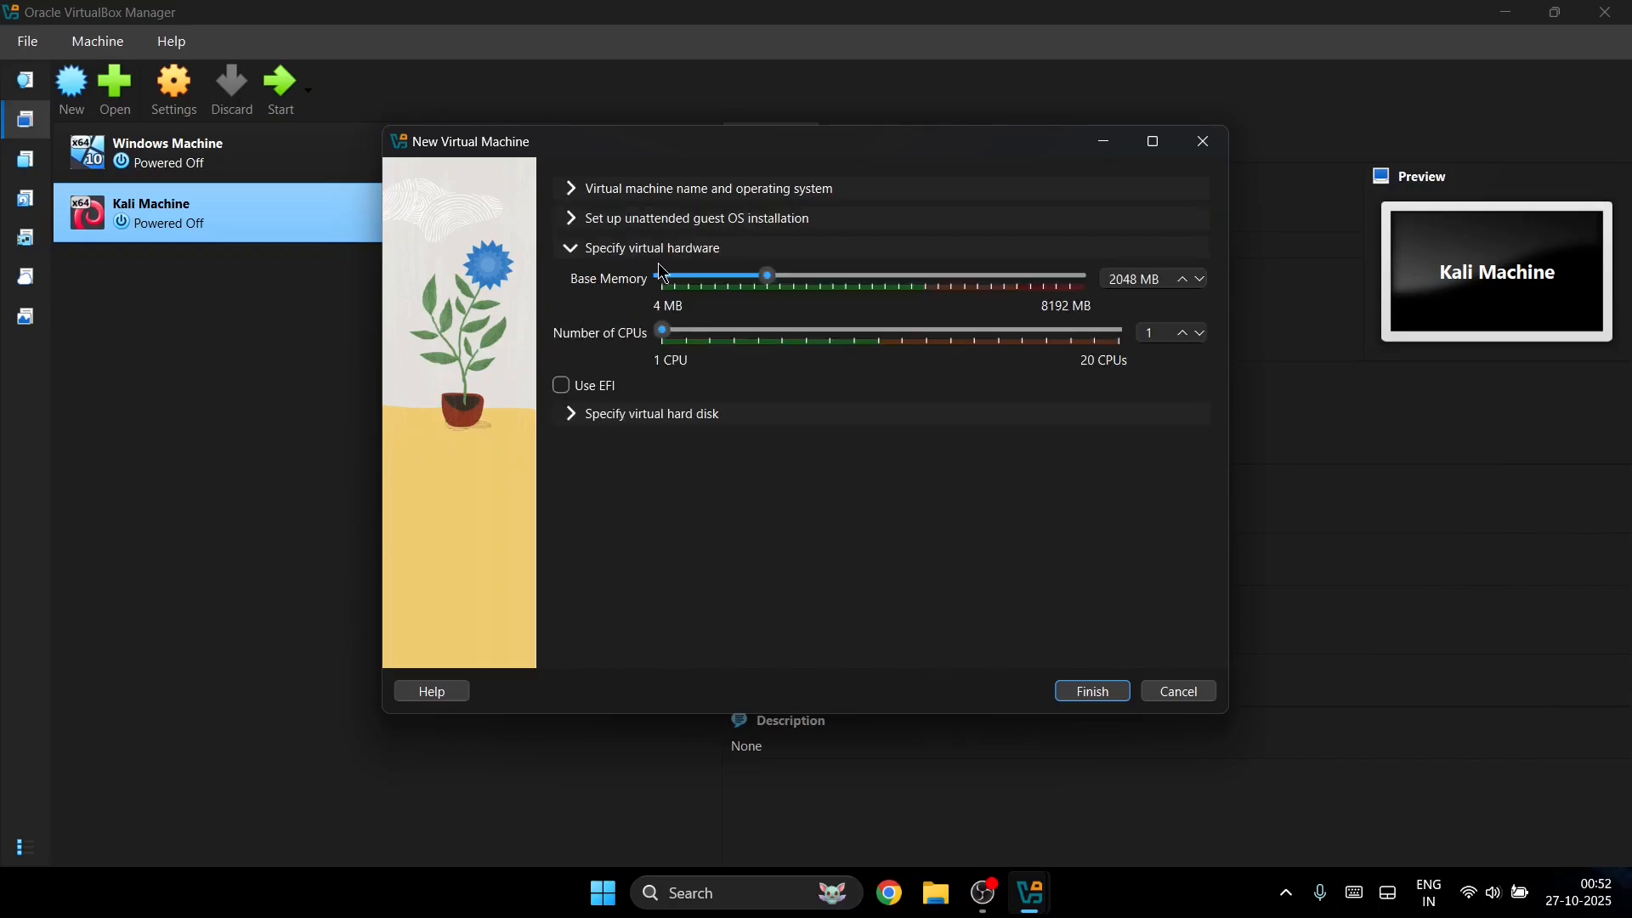
# Step: Review the base memory and set the virtual hard disk size to 30 GB
pyautogui.click(1147, 278)
pyautogui.click(1124, 277)
pyautogui.click(582, 418)
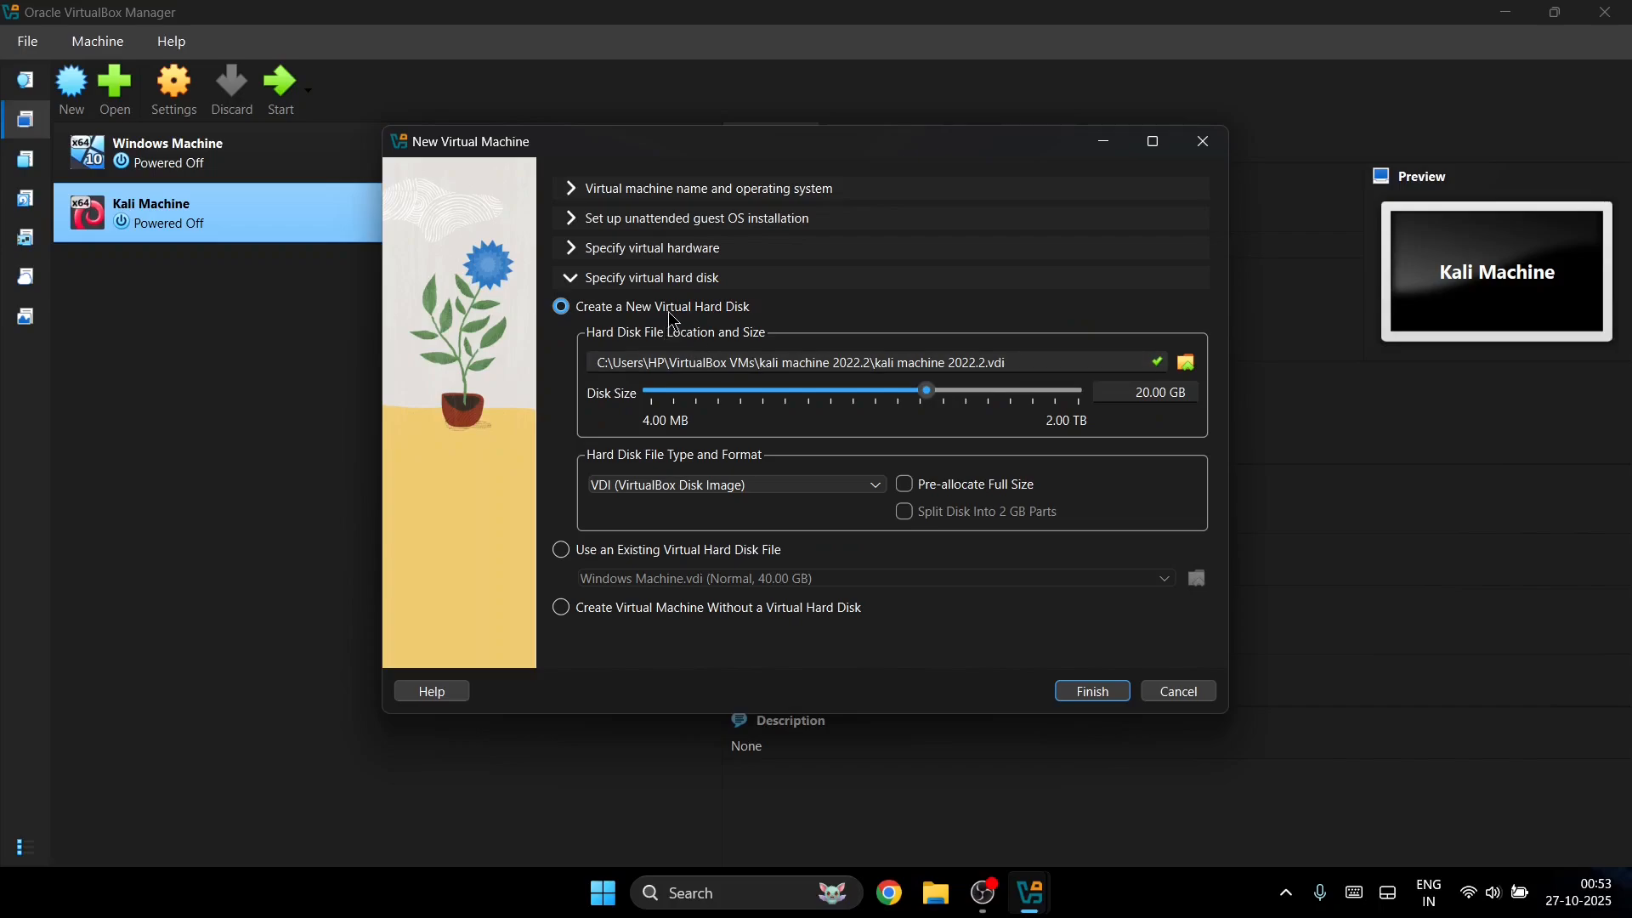
pyautogui.click(1163, 388)
pyautogui.click(1132, 386)
pyautogui.press('Delete')
pyautogui.write('3')
# Step: Keep VDI as the disk format and finish creating the kali machine 2022.2 VM
pyautogui.click(762, 483)
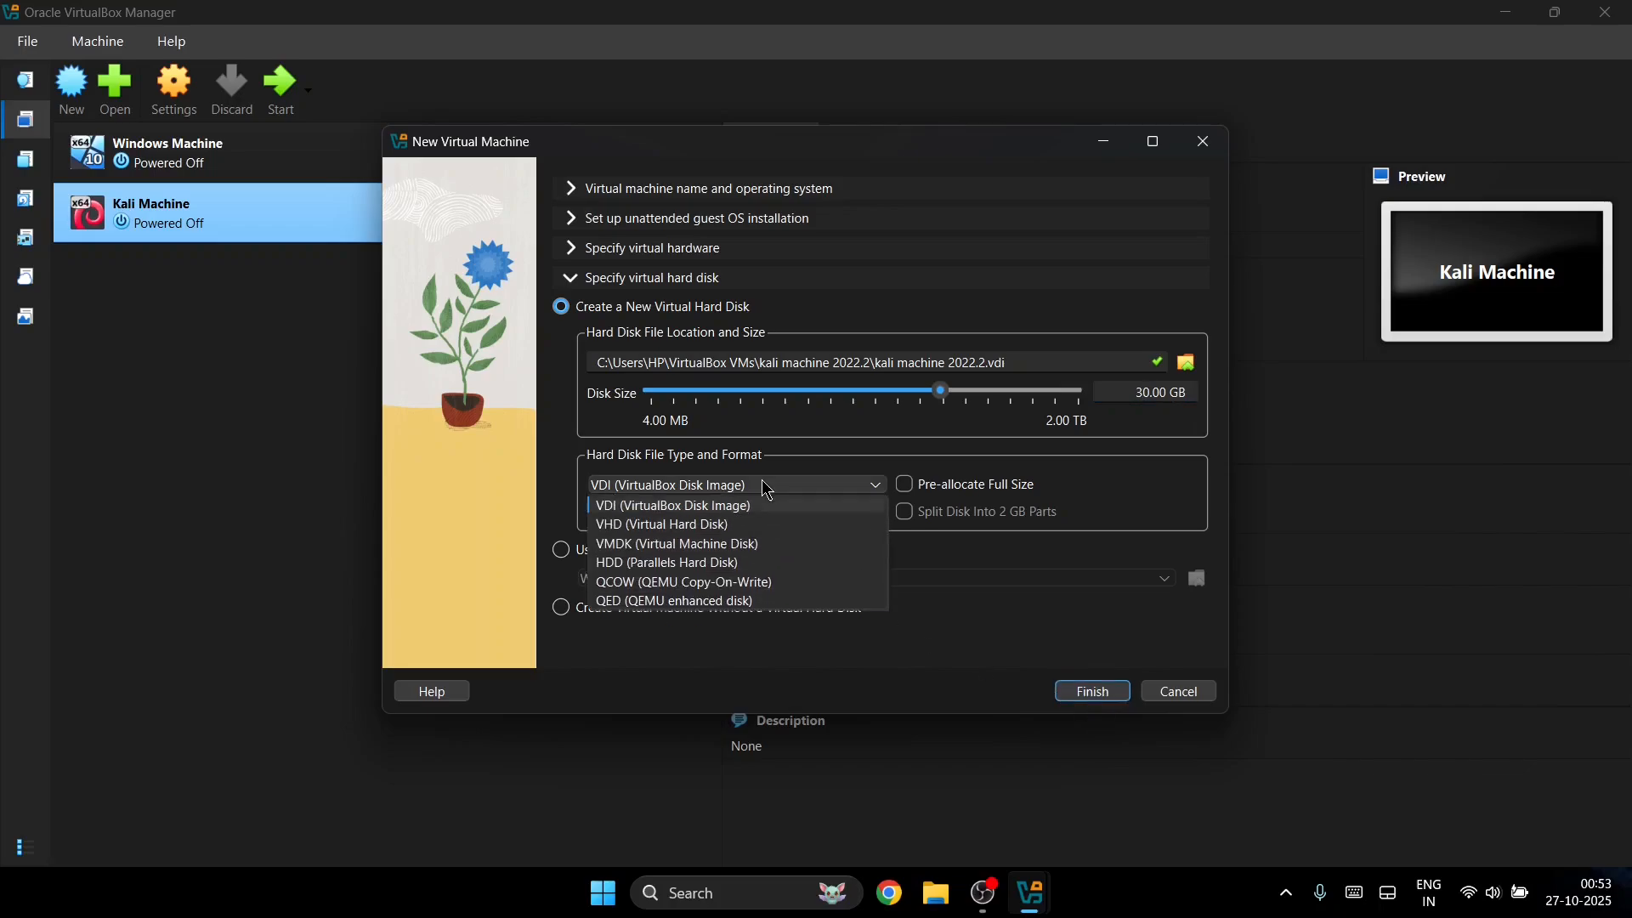
pyautogui.click(704, 513)
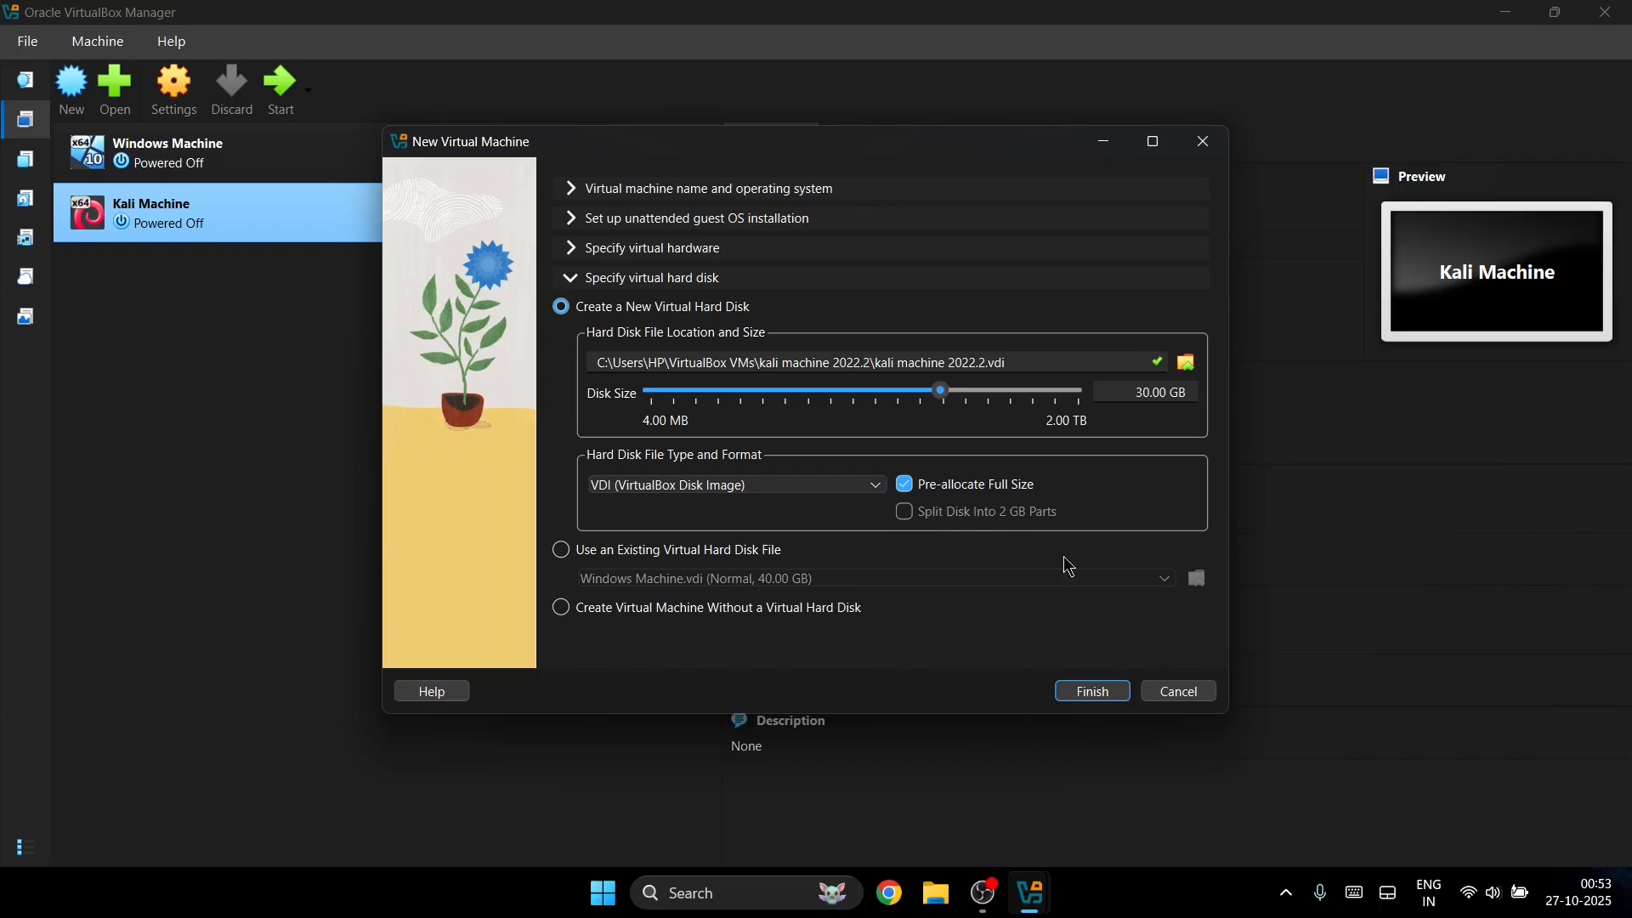
pyautogui.click(1091, 692)
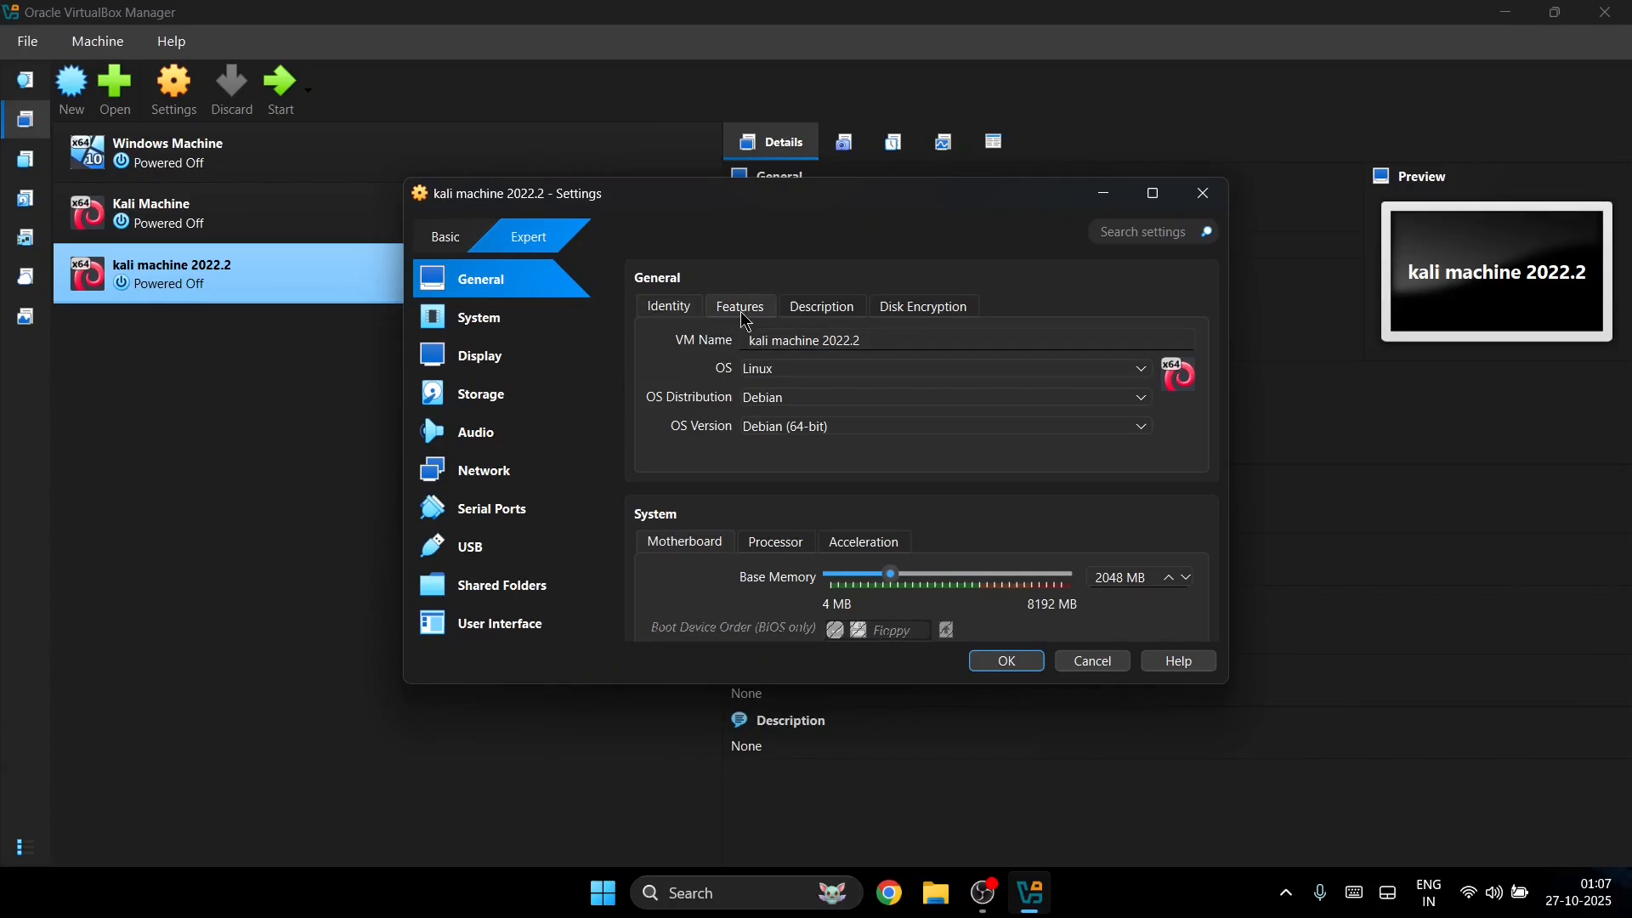
# Step: Set shared clipboard and drag-and-drop both to Bidirectional in the machine's feature settings
pyautogui.click(718, 305)
pyautogui.click(831, 370)
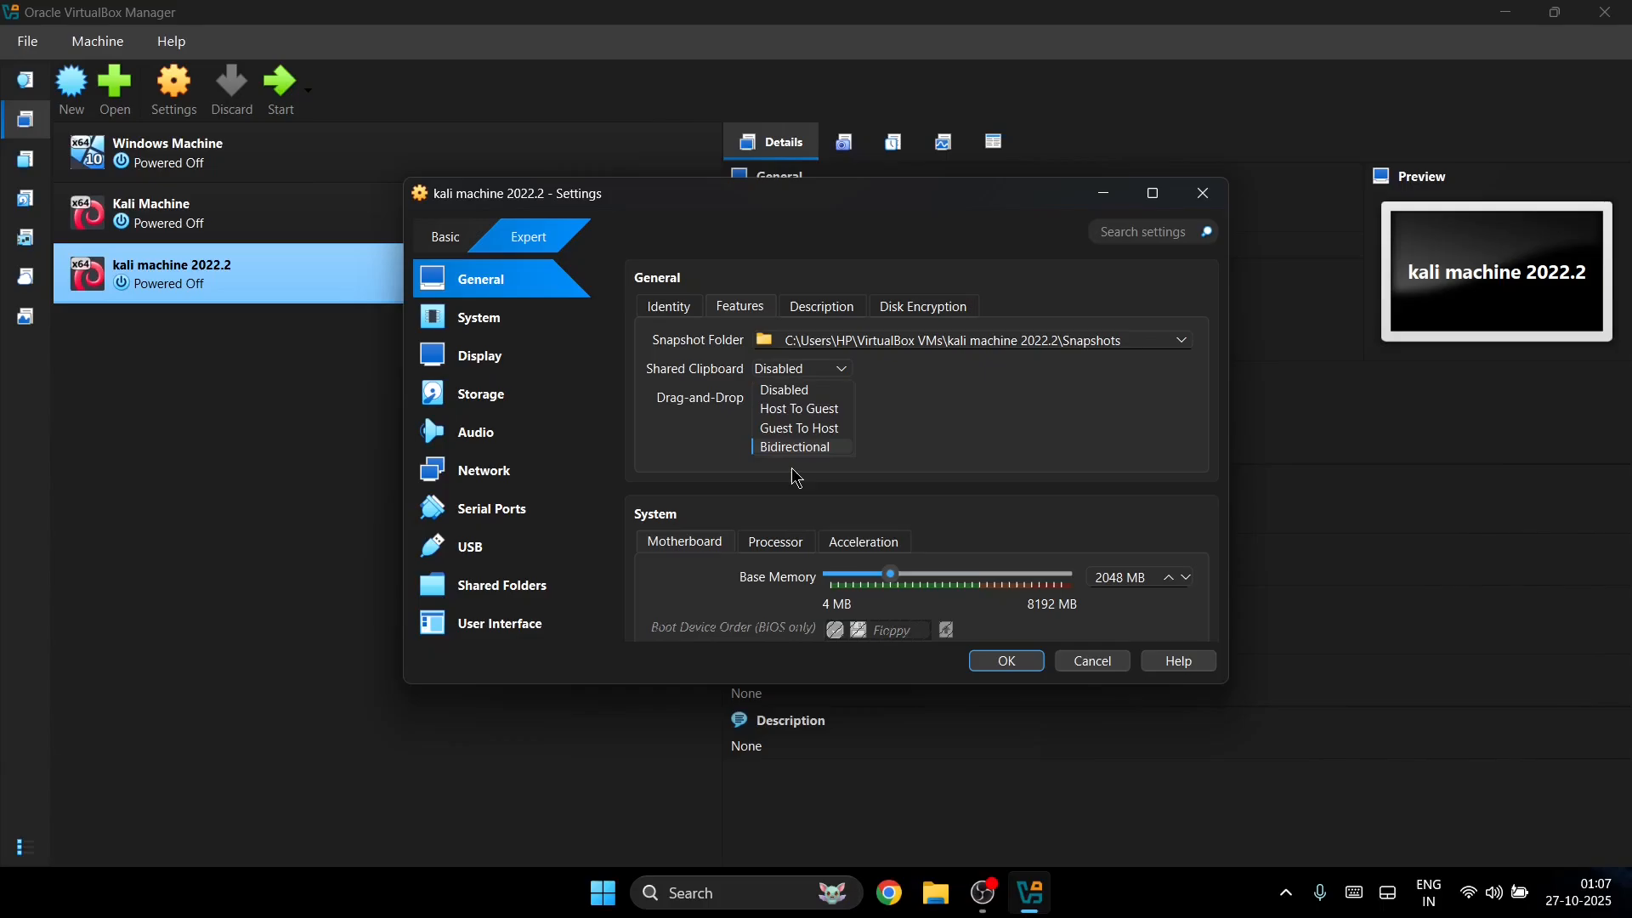
pyautogui.click(807, 445)
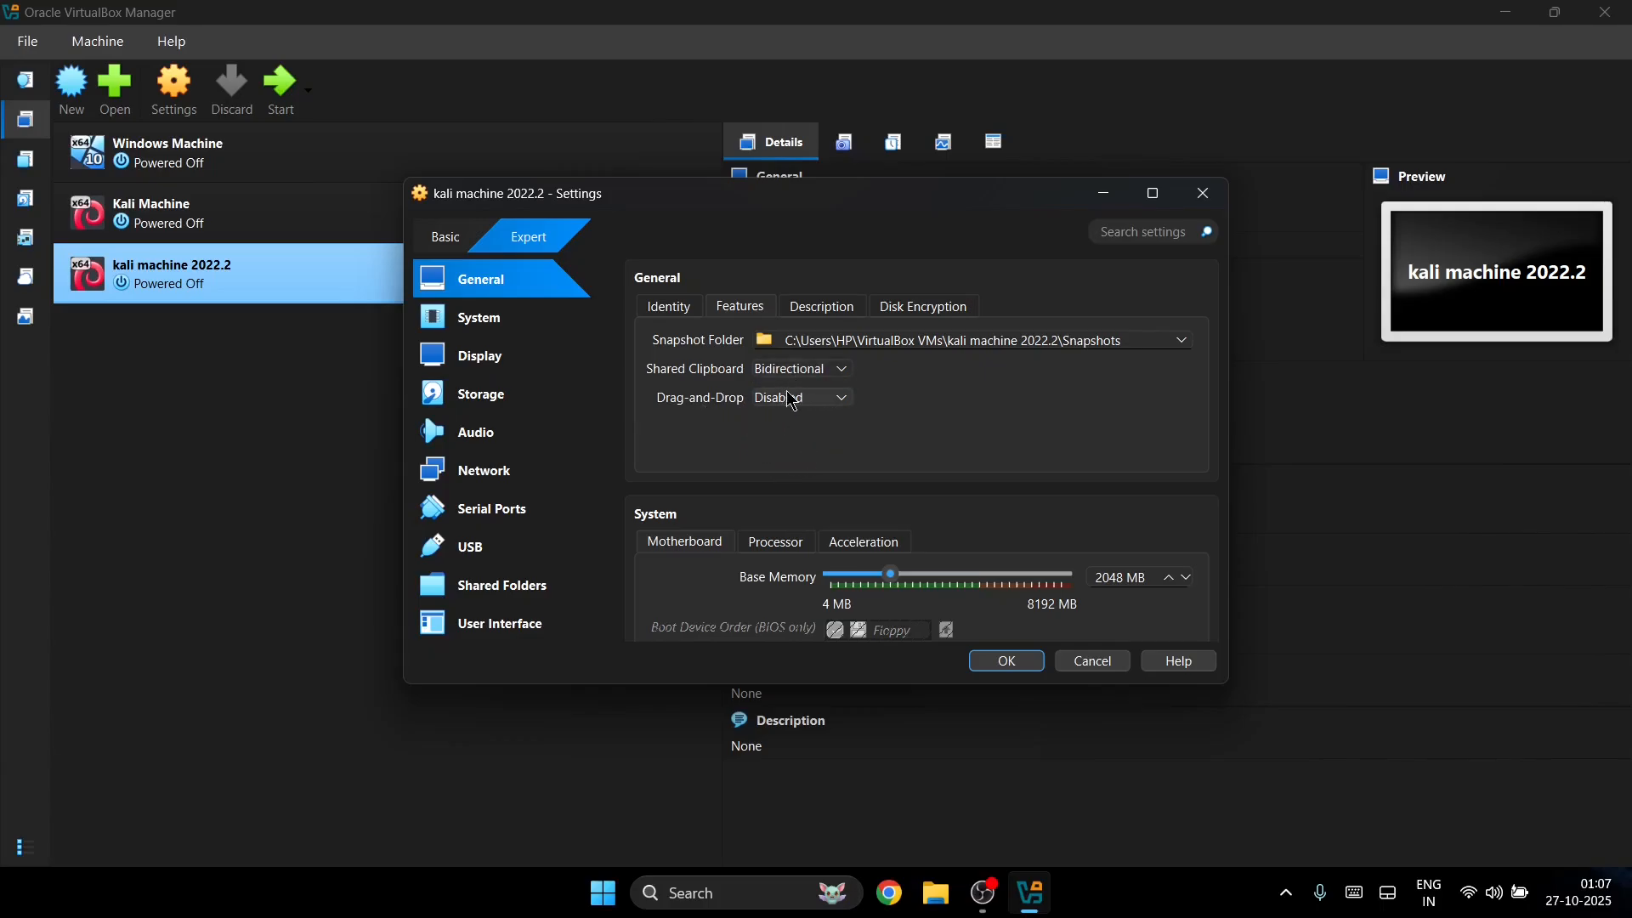
pyautogui.click(791, 401)
pyautogui.click(795, 470)
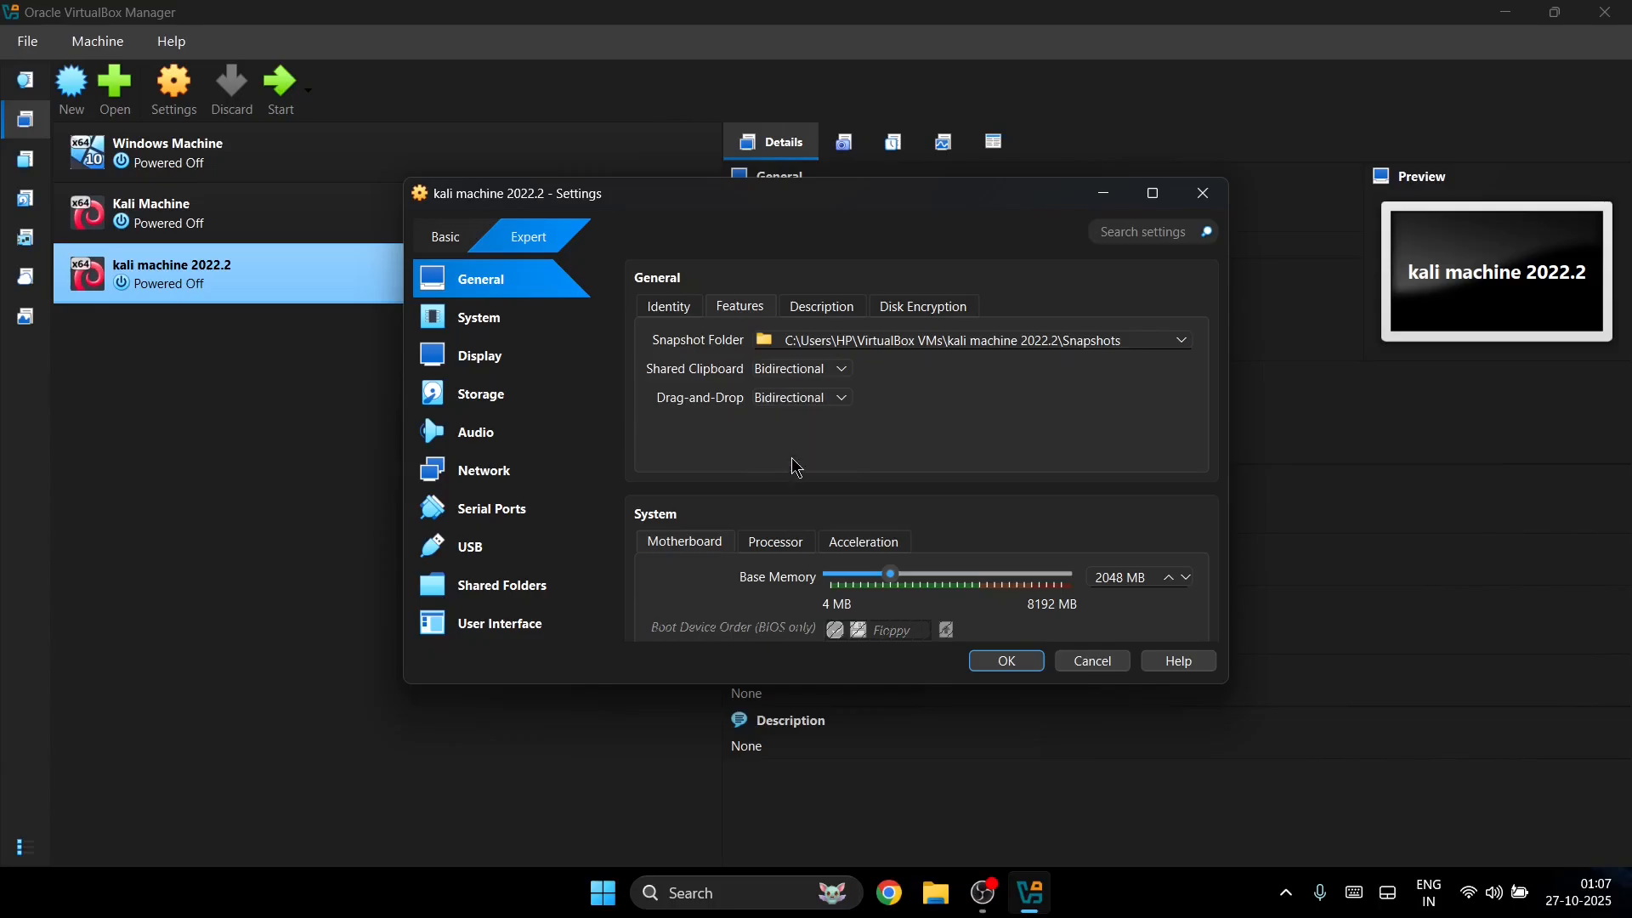
pyautogui.scroll(-1, 747, 444)
pyautogui.scroll(-1, 747, 444)
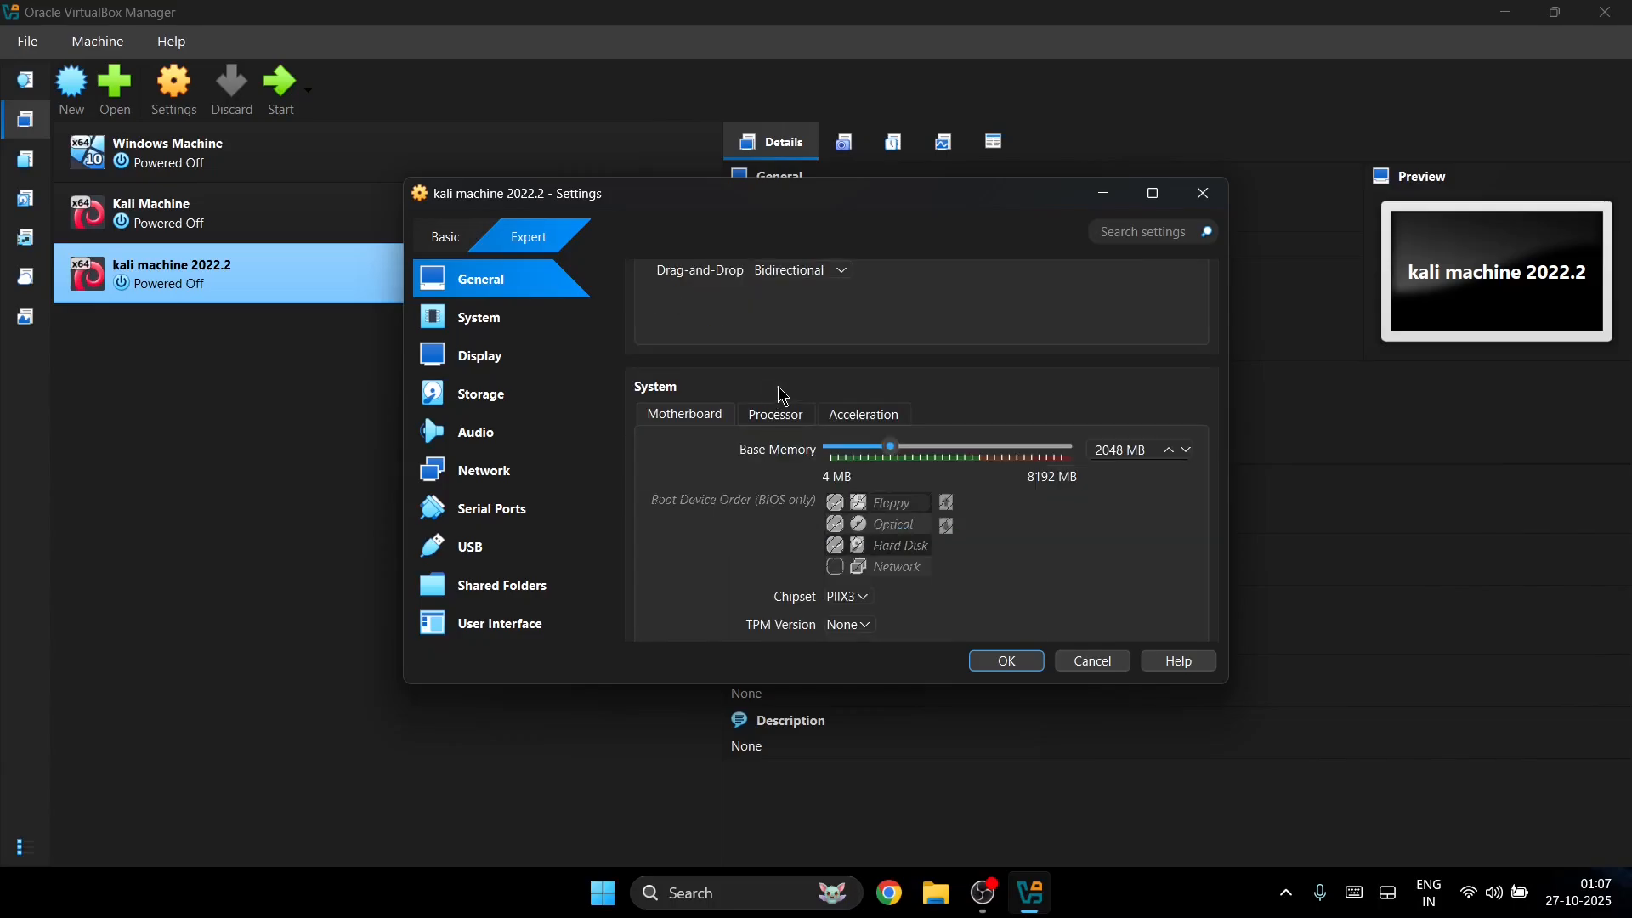
pyautogui.scroll(-3, 885, 415)
pyautogui.scroll(2, 884, 415)
pyautogui.scroll(-4, 889, 417)
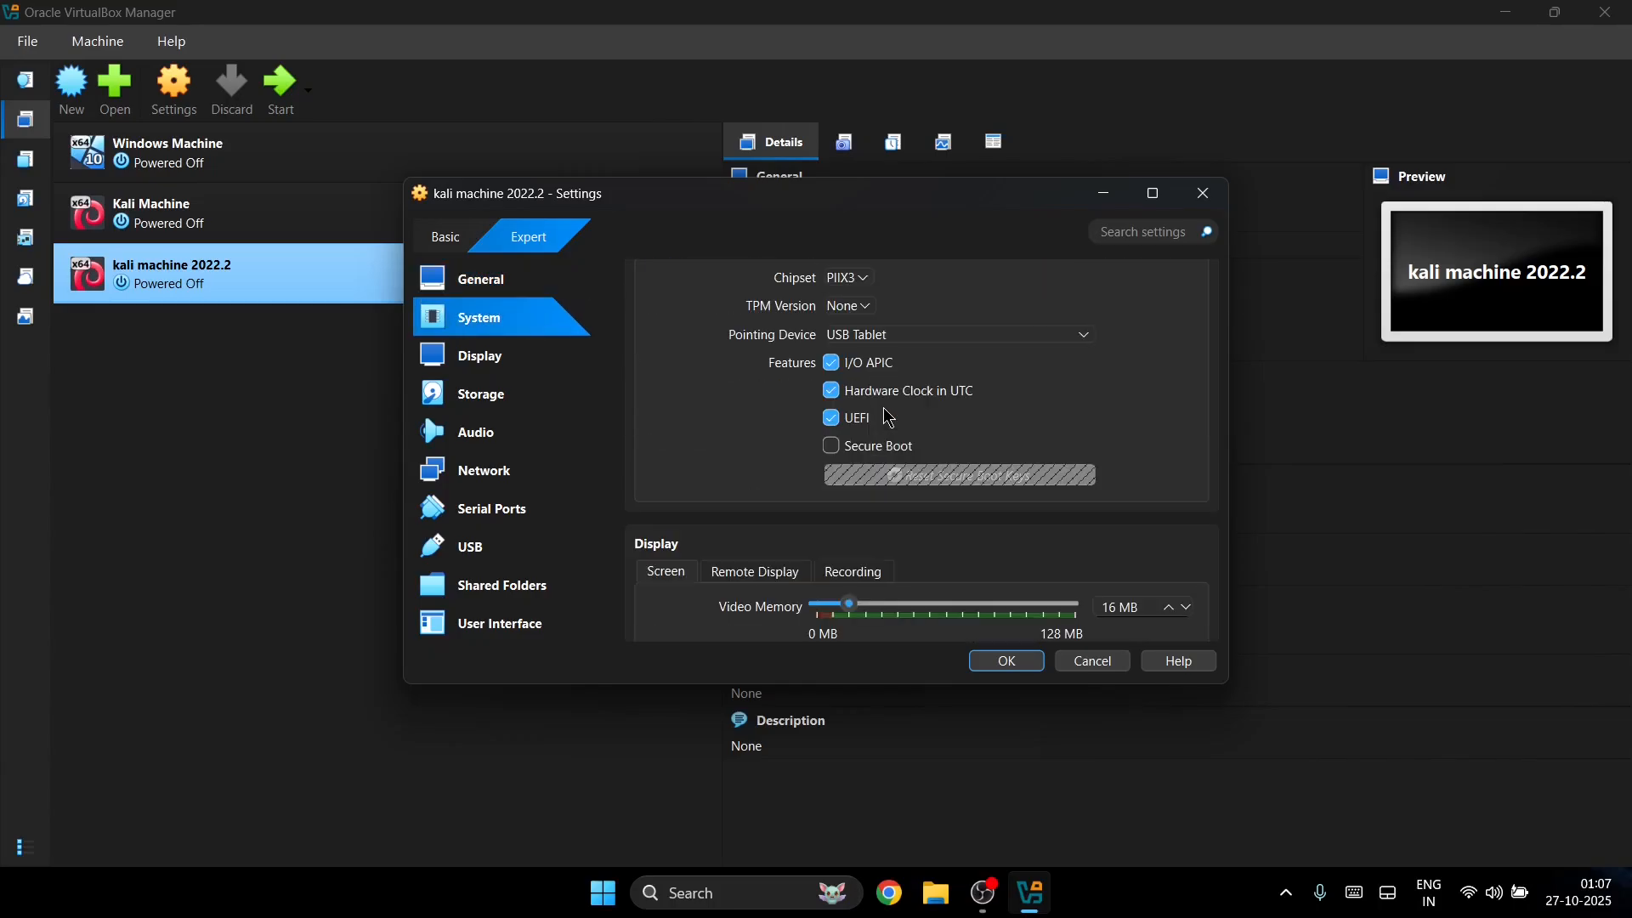
pyautogui.scroll(-2, 889, 417)
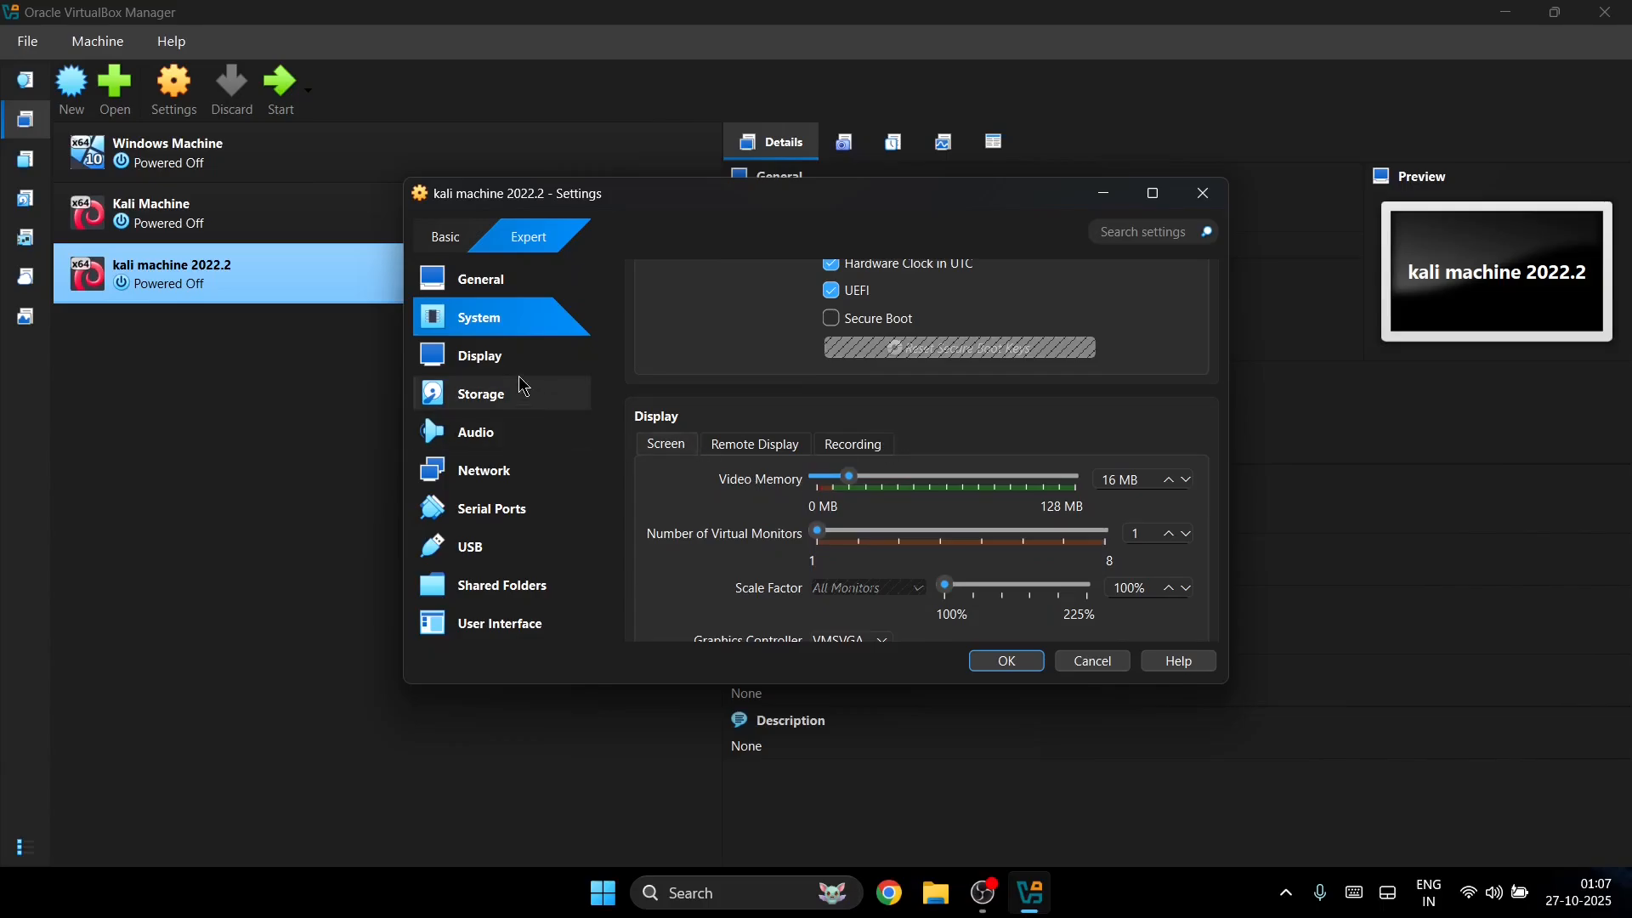
# Step: Raise video memory to 128 MB in Display and leave 3D acceleration off
pyautogui.click(527, 355)
pyautogui.moveTo(849, 338); pyautogui.dragTo(1092, 343)
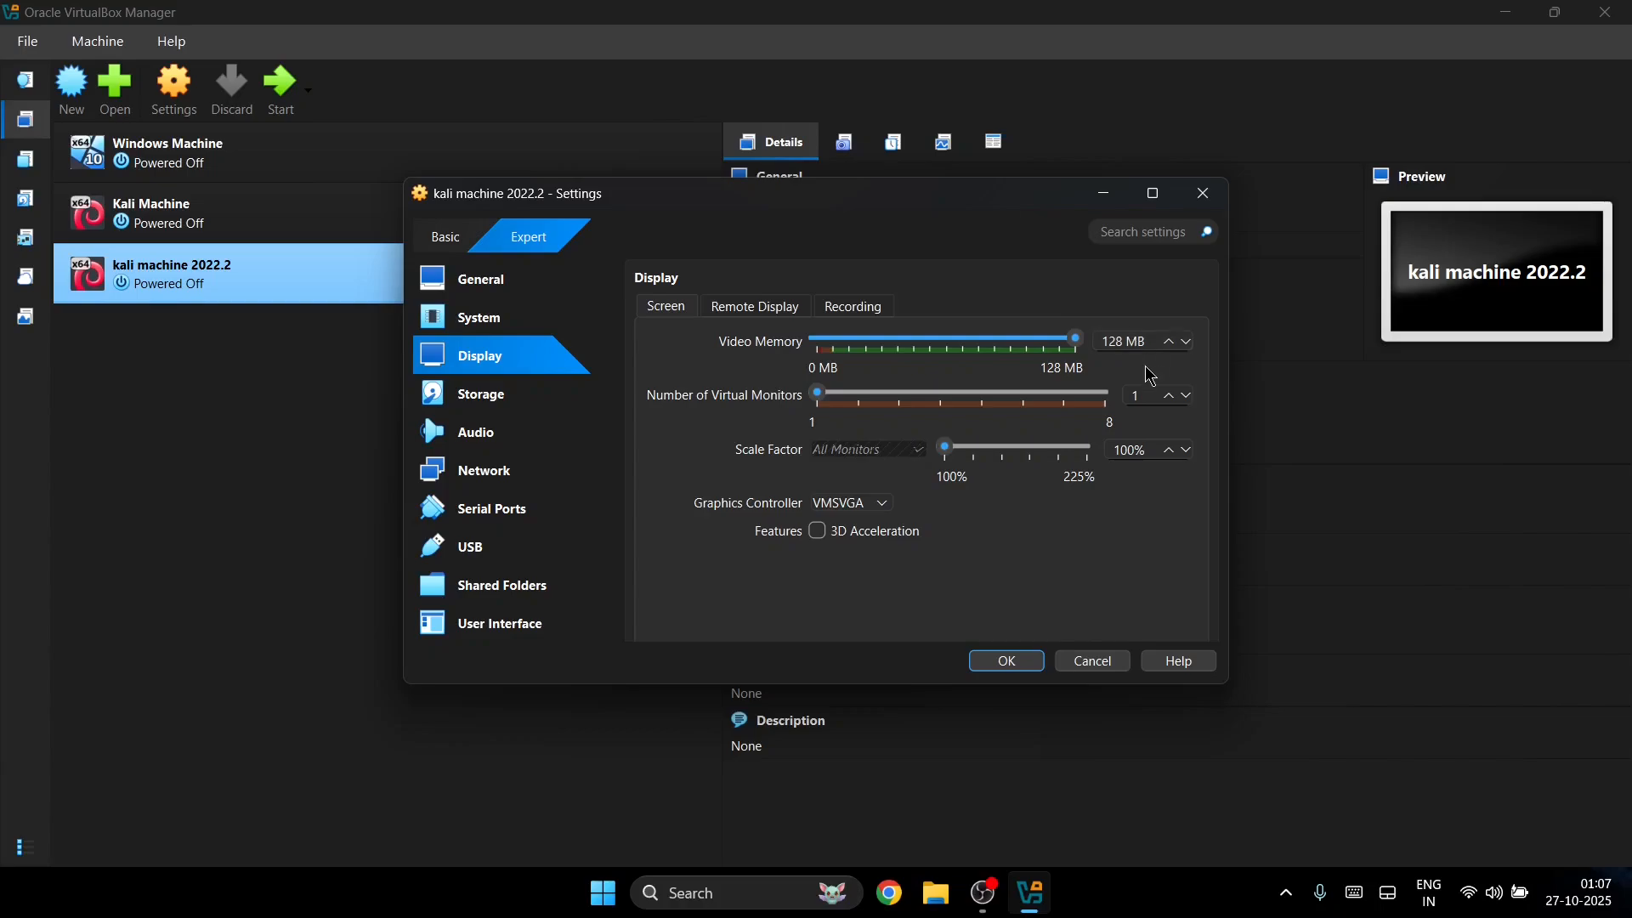
pyautogui.click(821, 532)
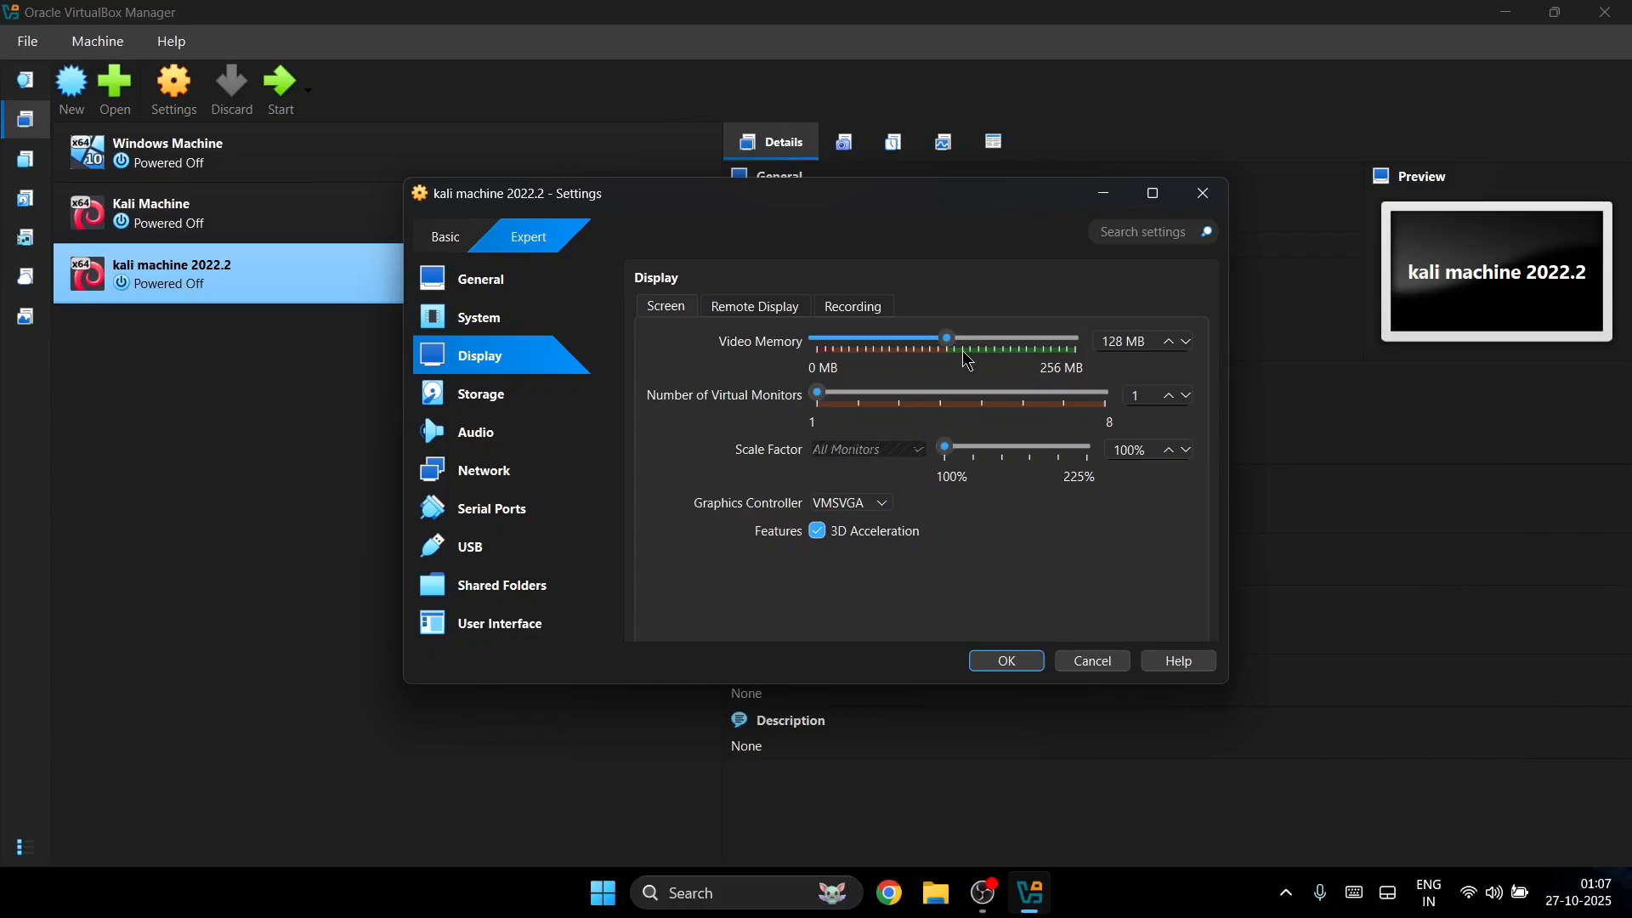
pyautogui.click(821, 532)
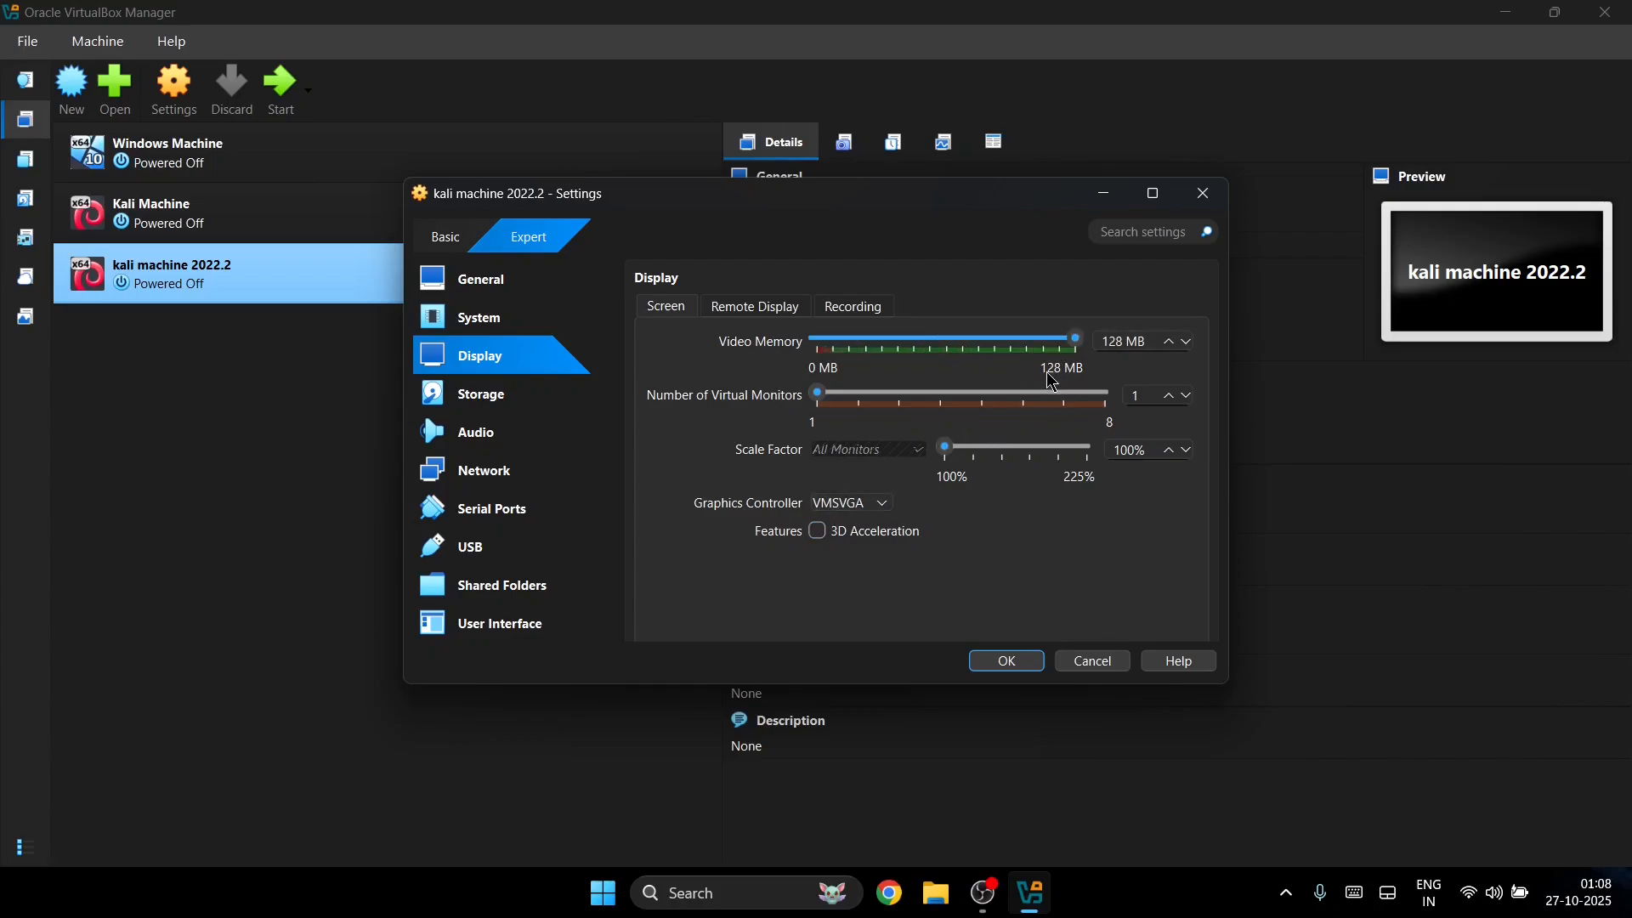
pyautogui.scroll(-5, 1029, 429)
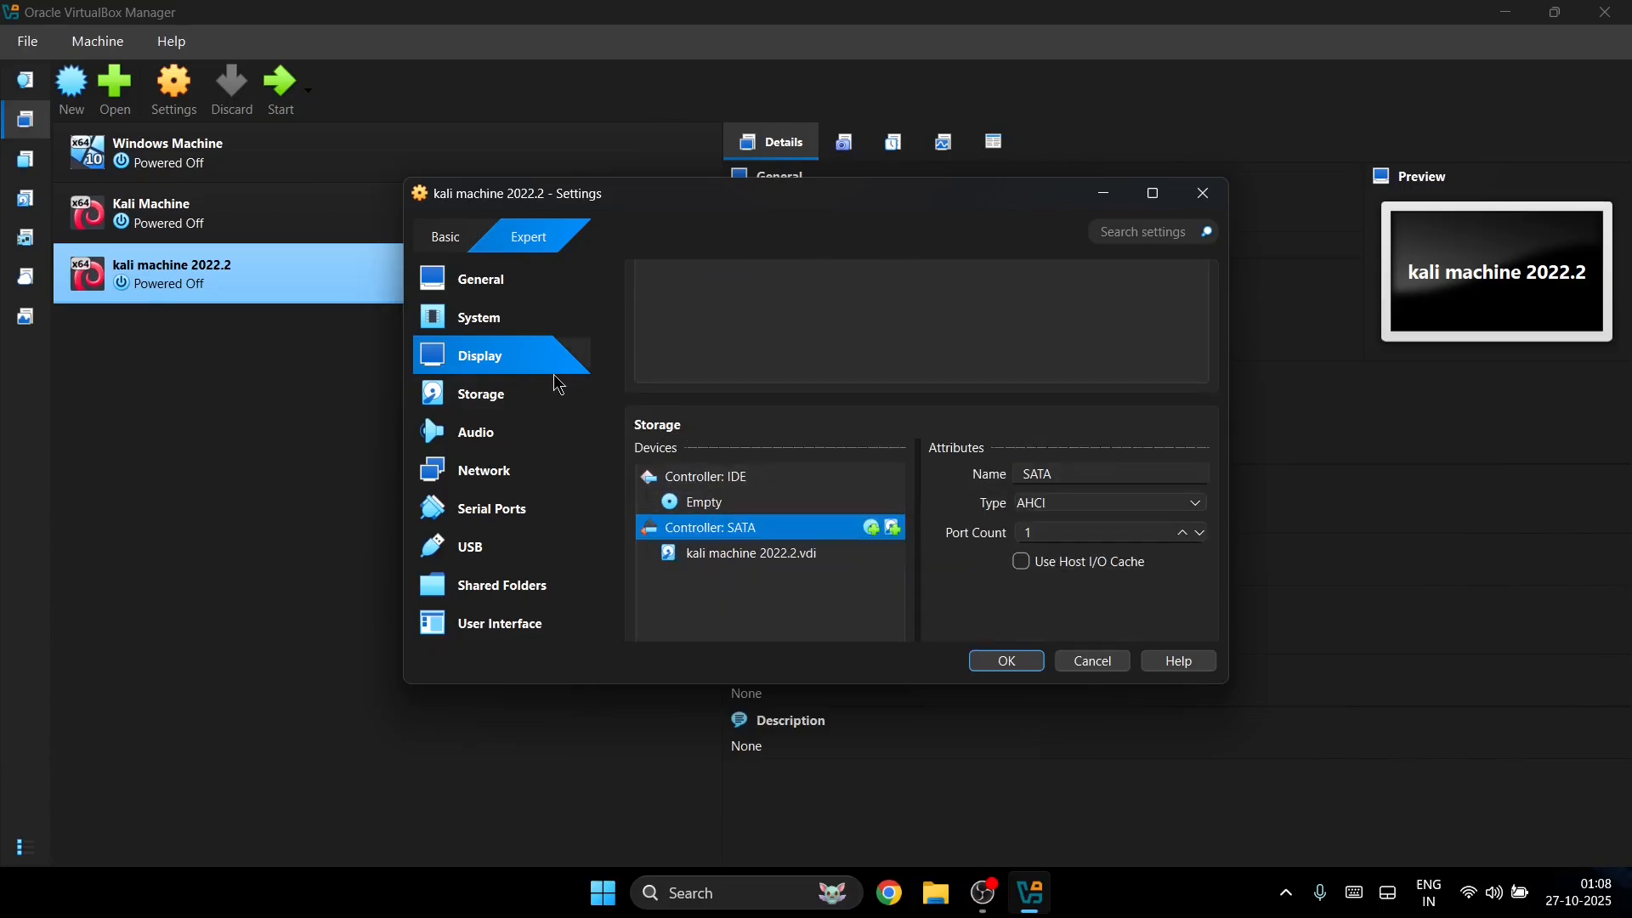
# Step: Attach kali-linux-2022.2-installer-amd64.iso from Downloads to the empty IDE optical drive in Storage
pyautogui.click(510, 396)
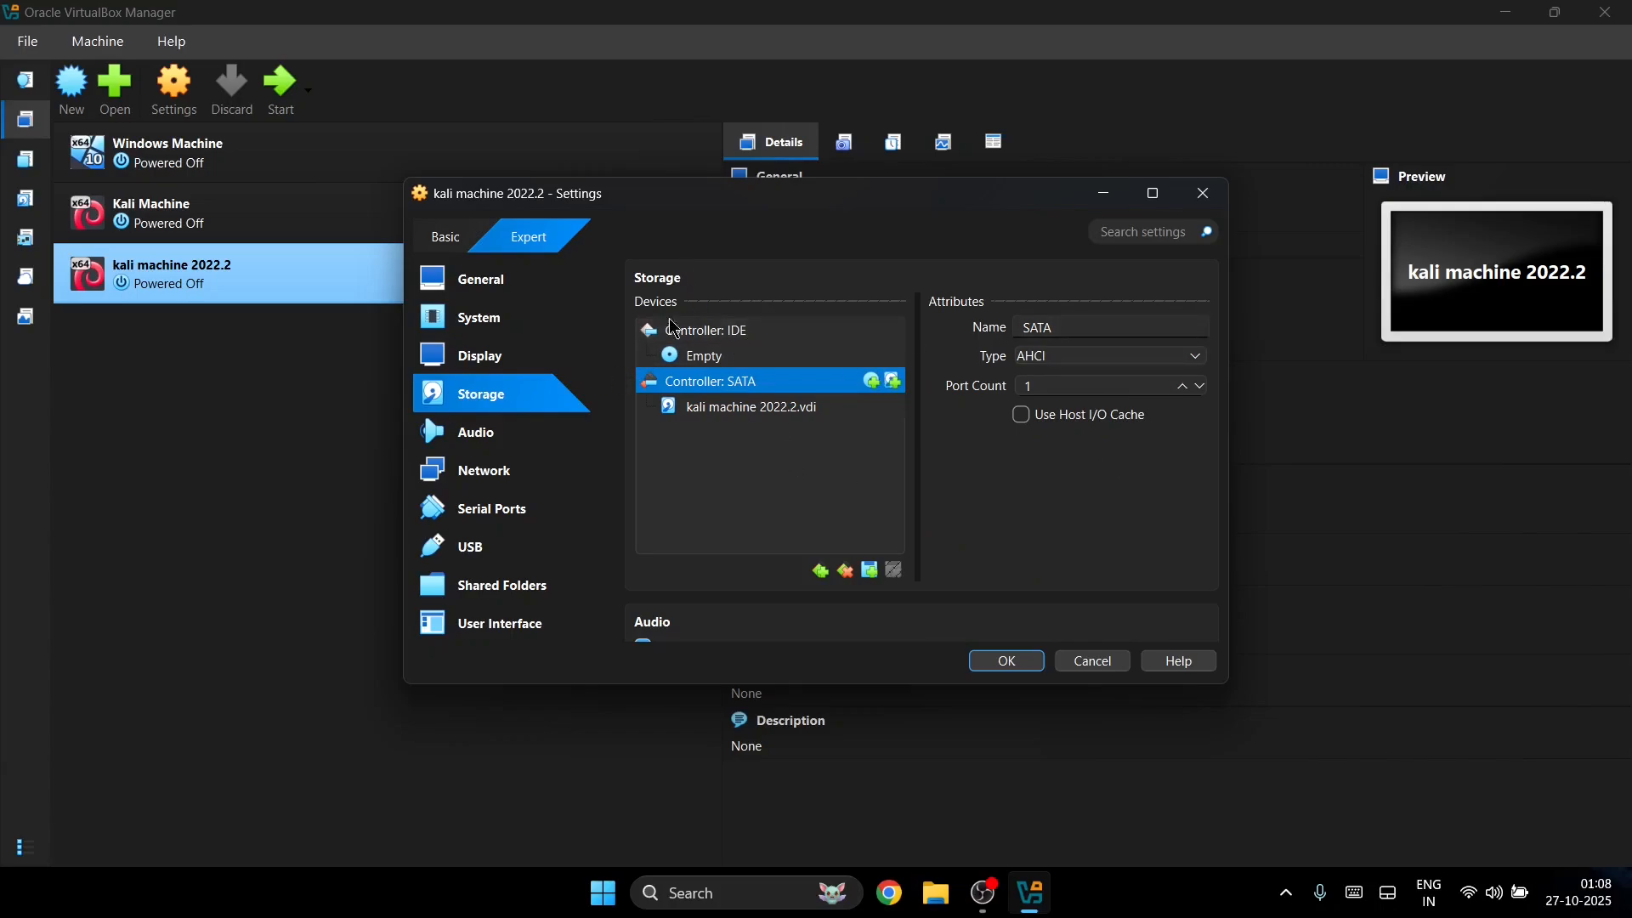
pyautogui.click(713, 355)
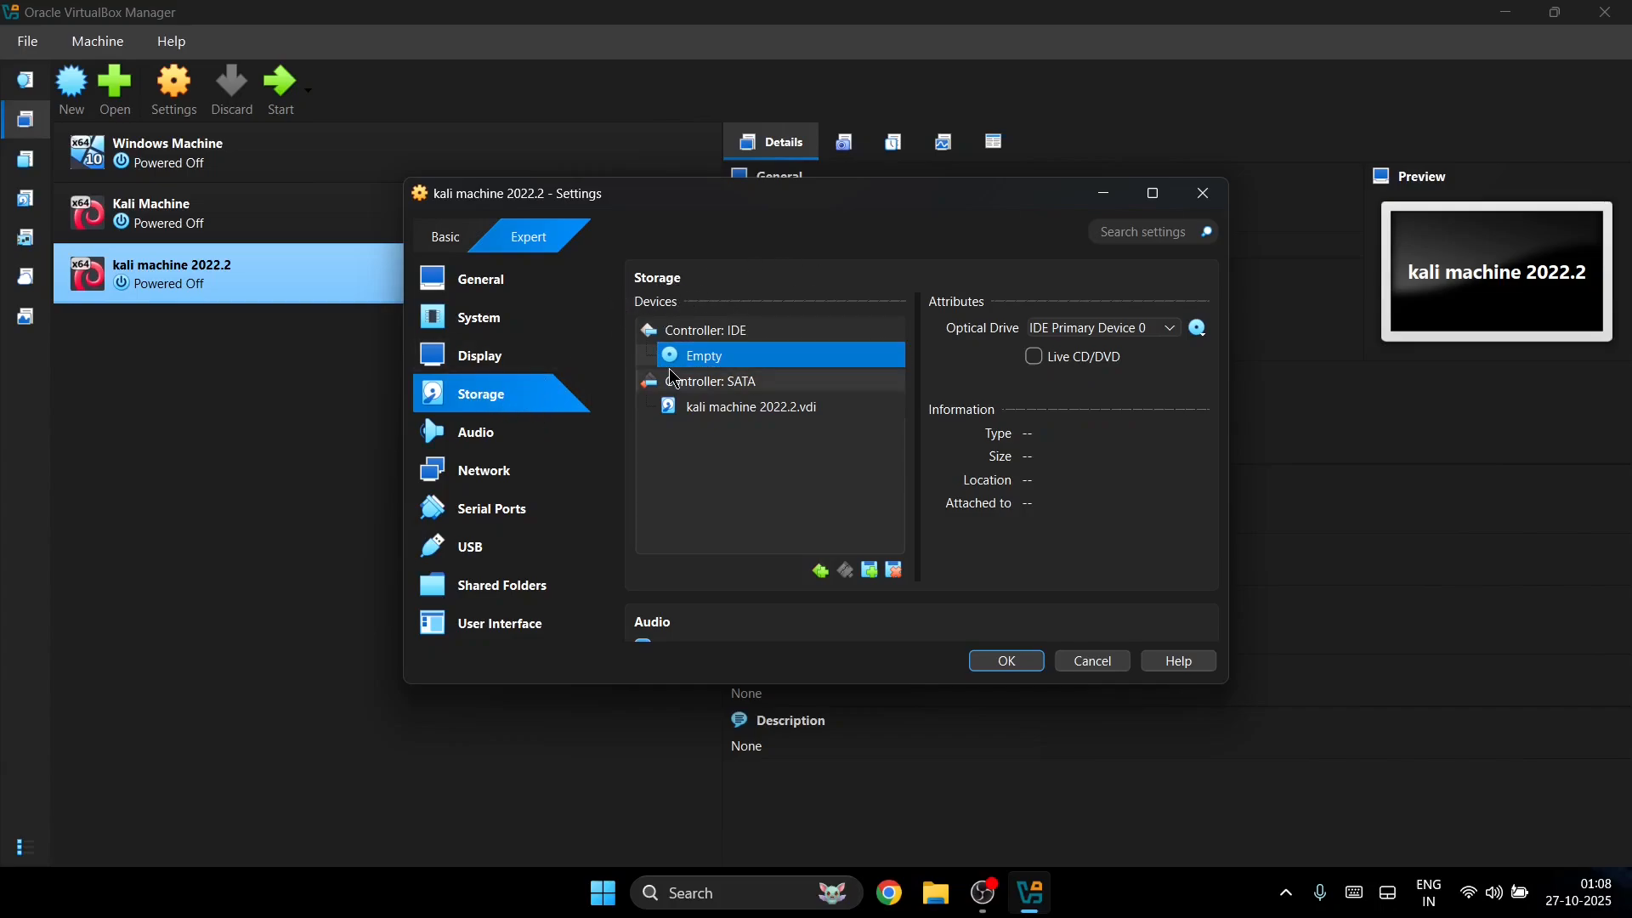
pyautogui.click(1201, 333)
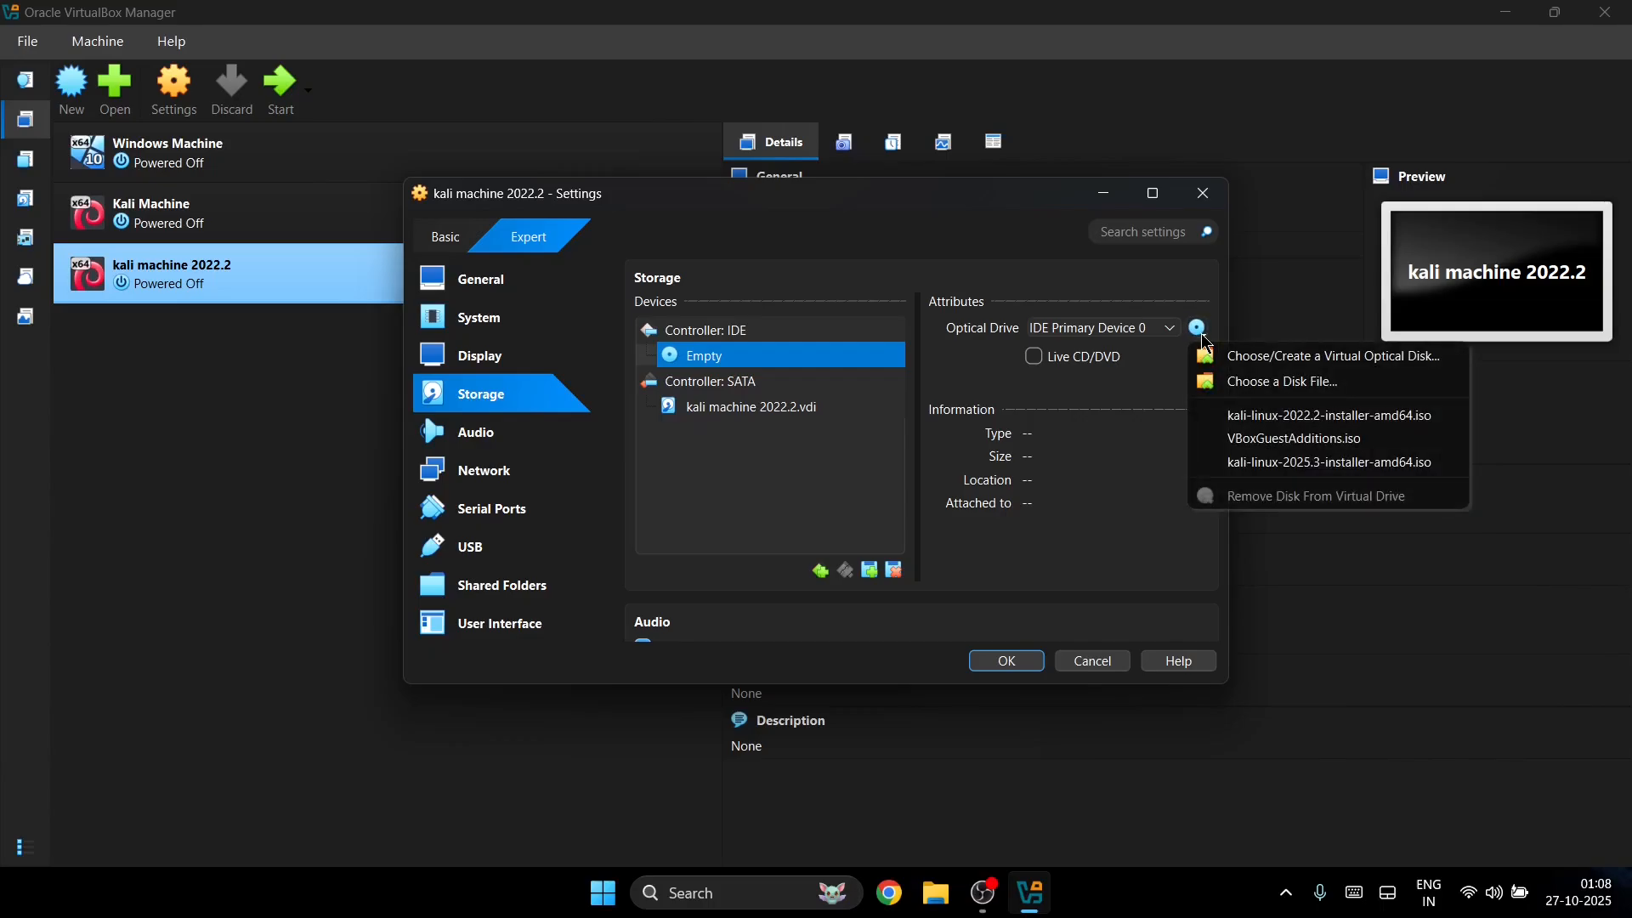
pyautogui.click(1256, 381)
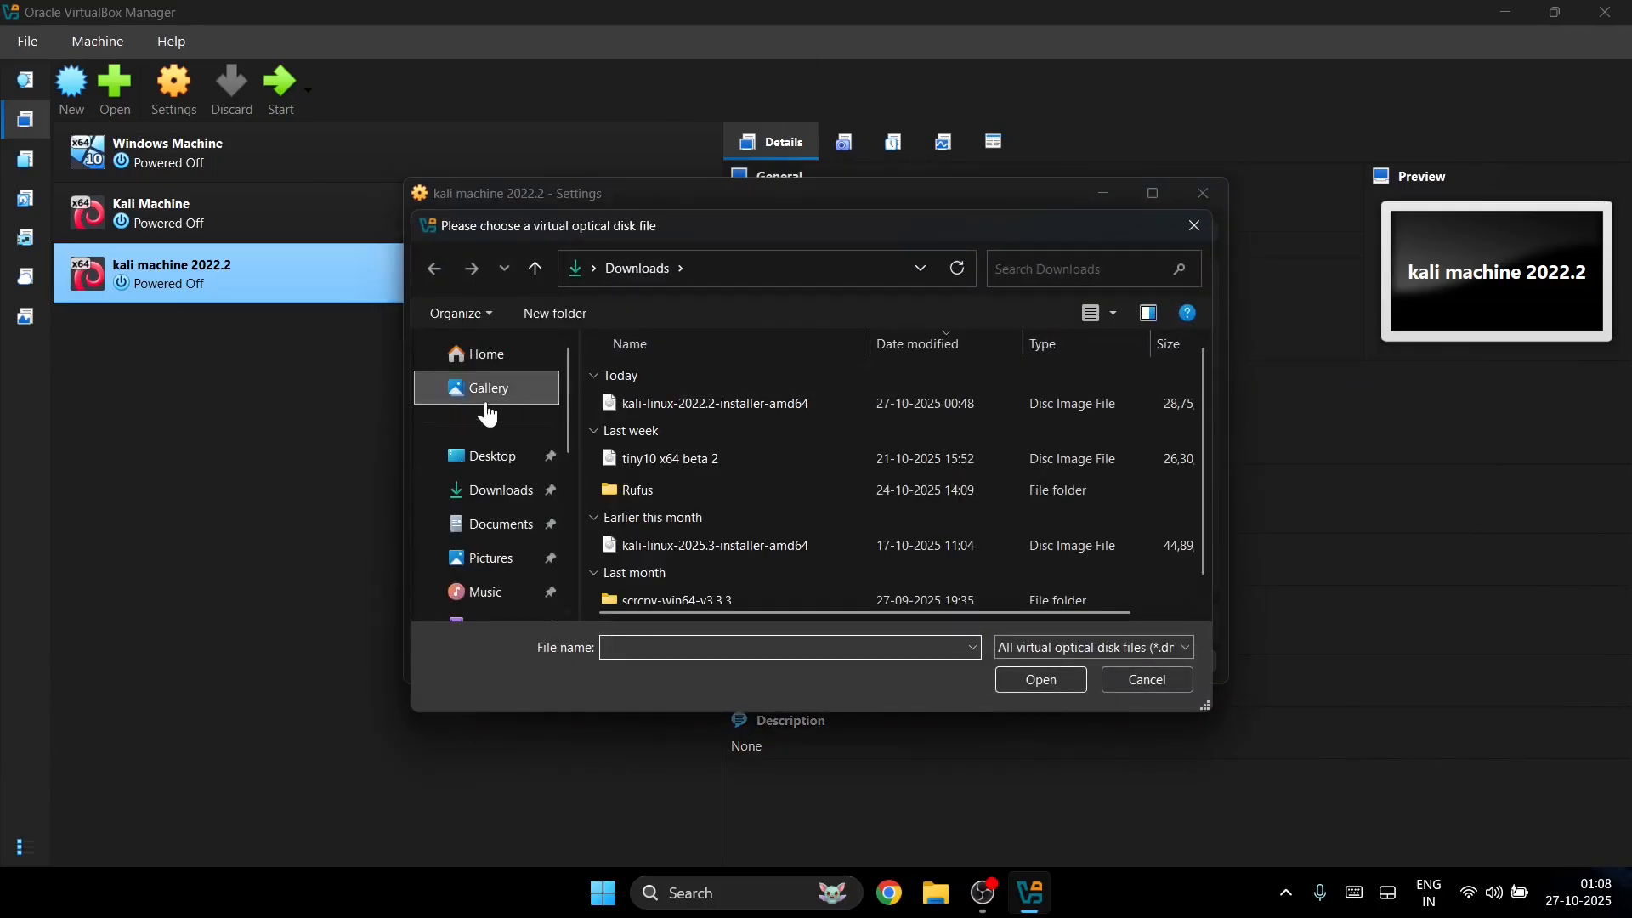
pyautogui.click(494, 484)
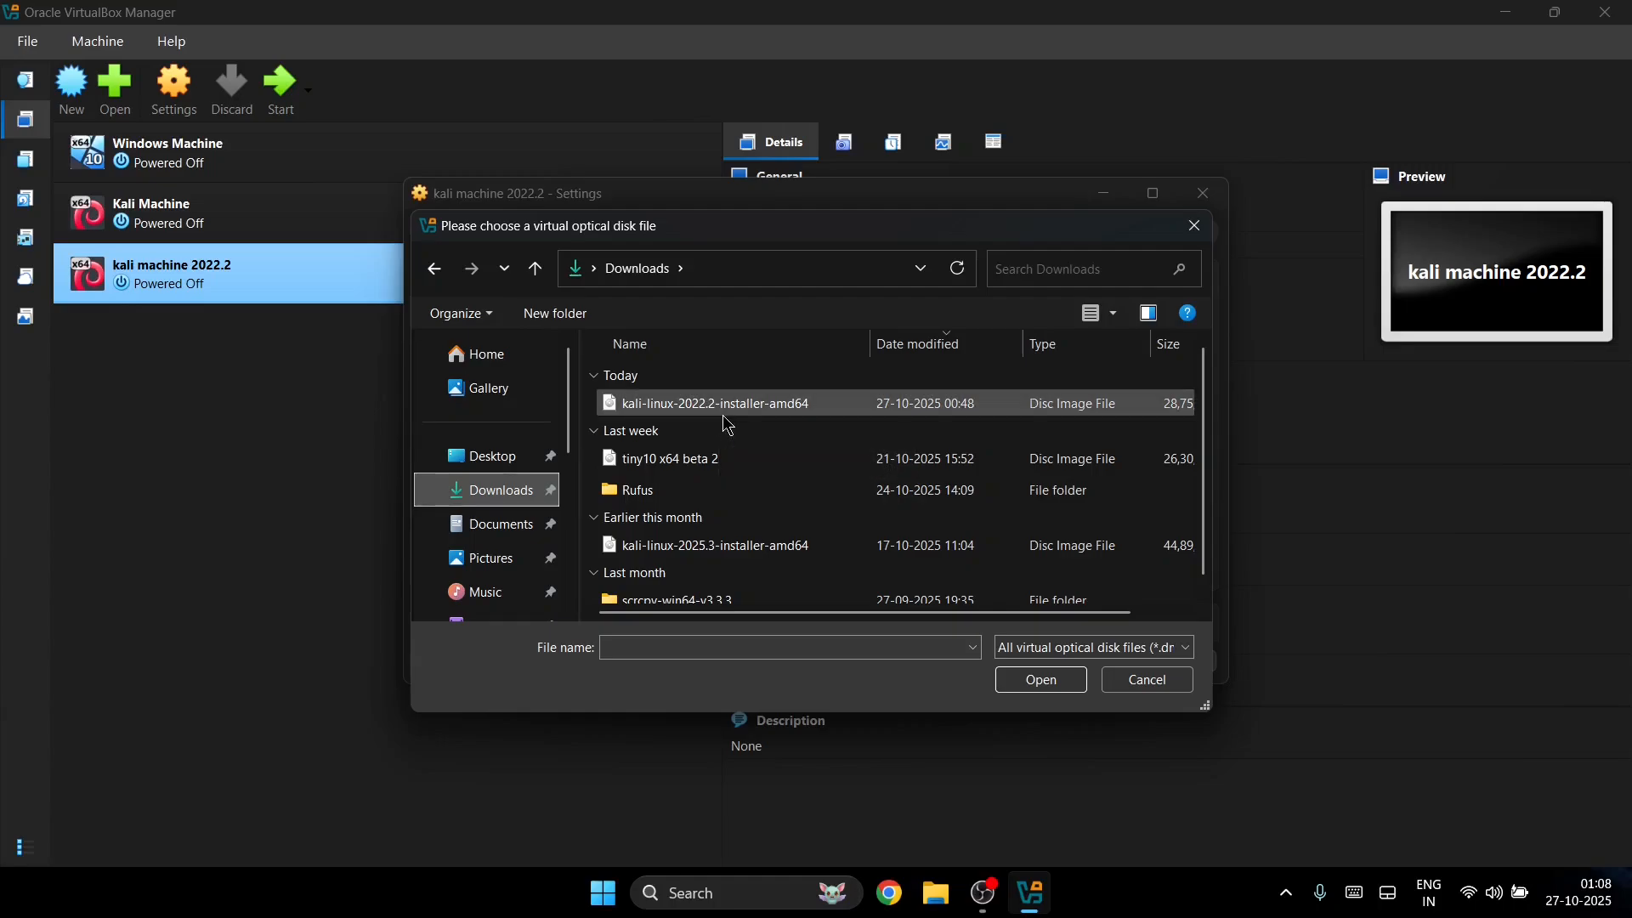
pyautogui.click(816, 406)
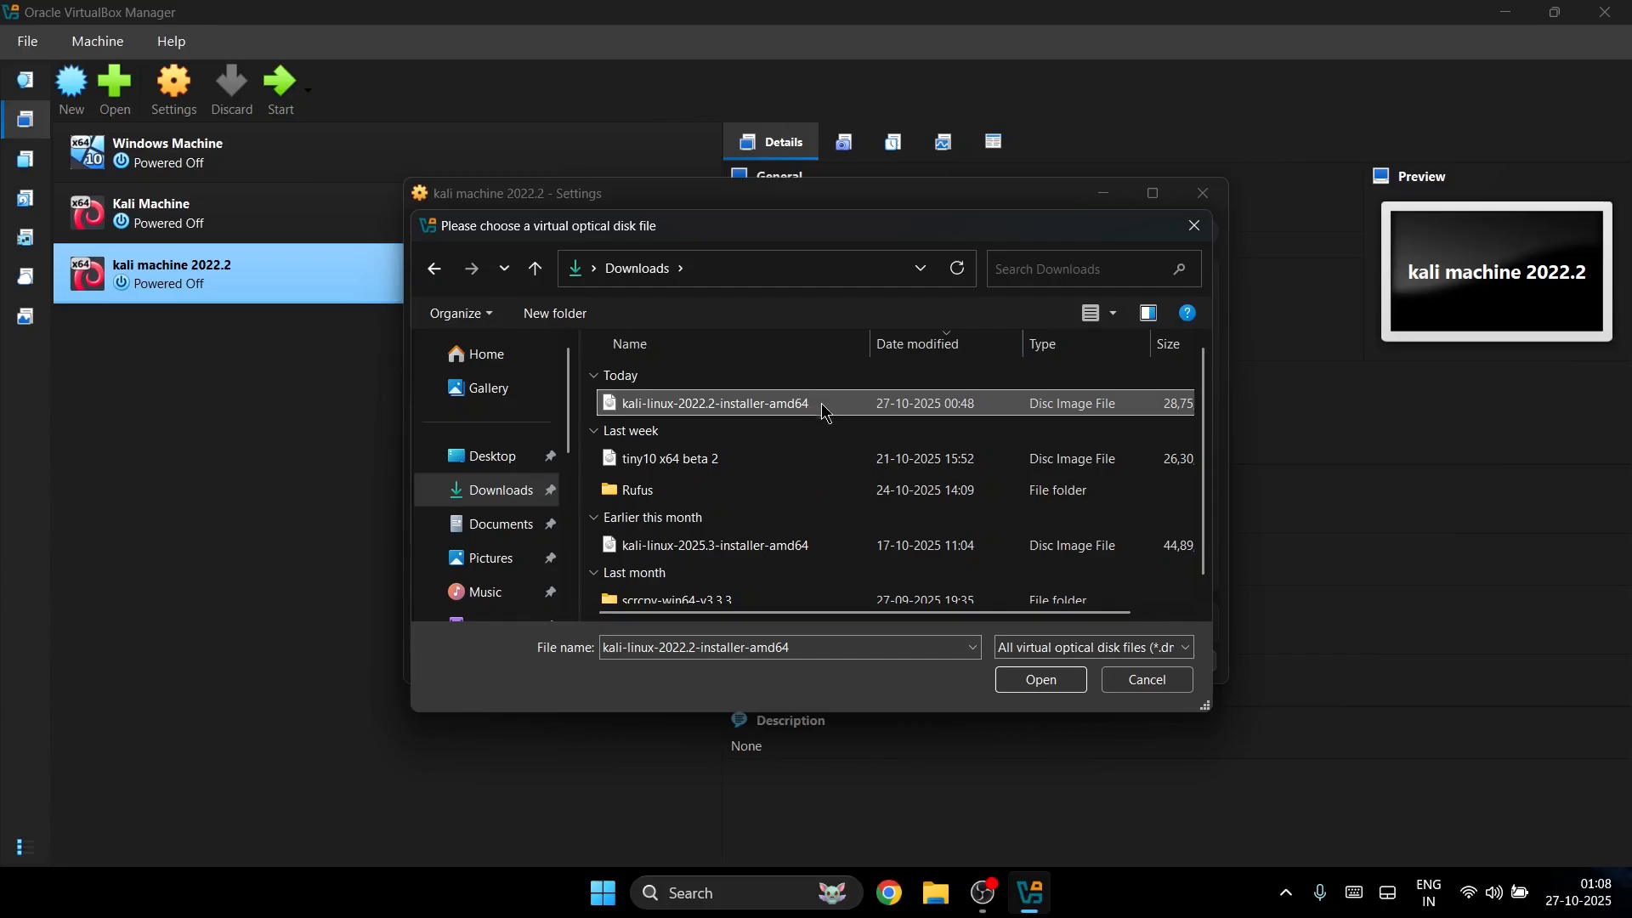
pyautogui.click(1039, 679)
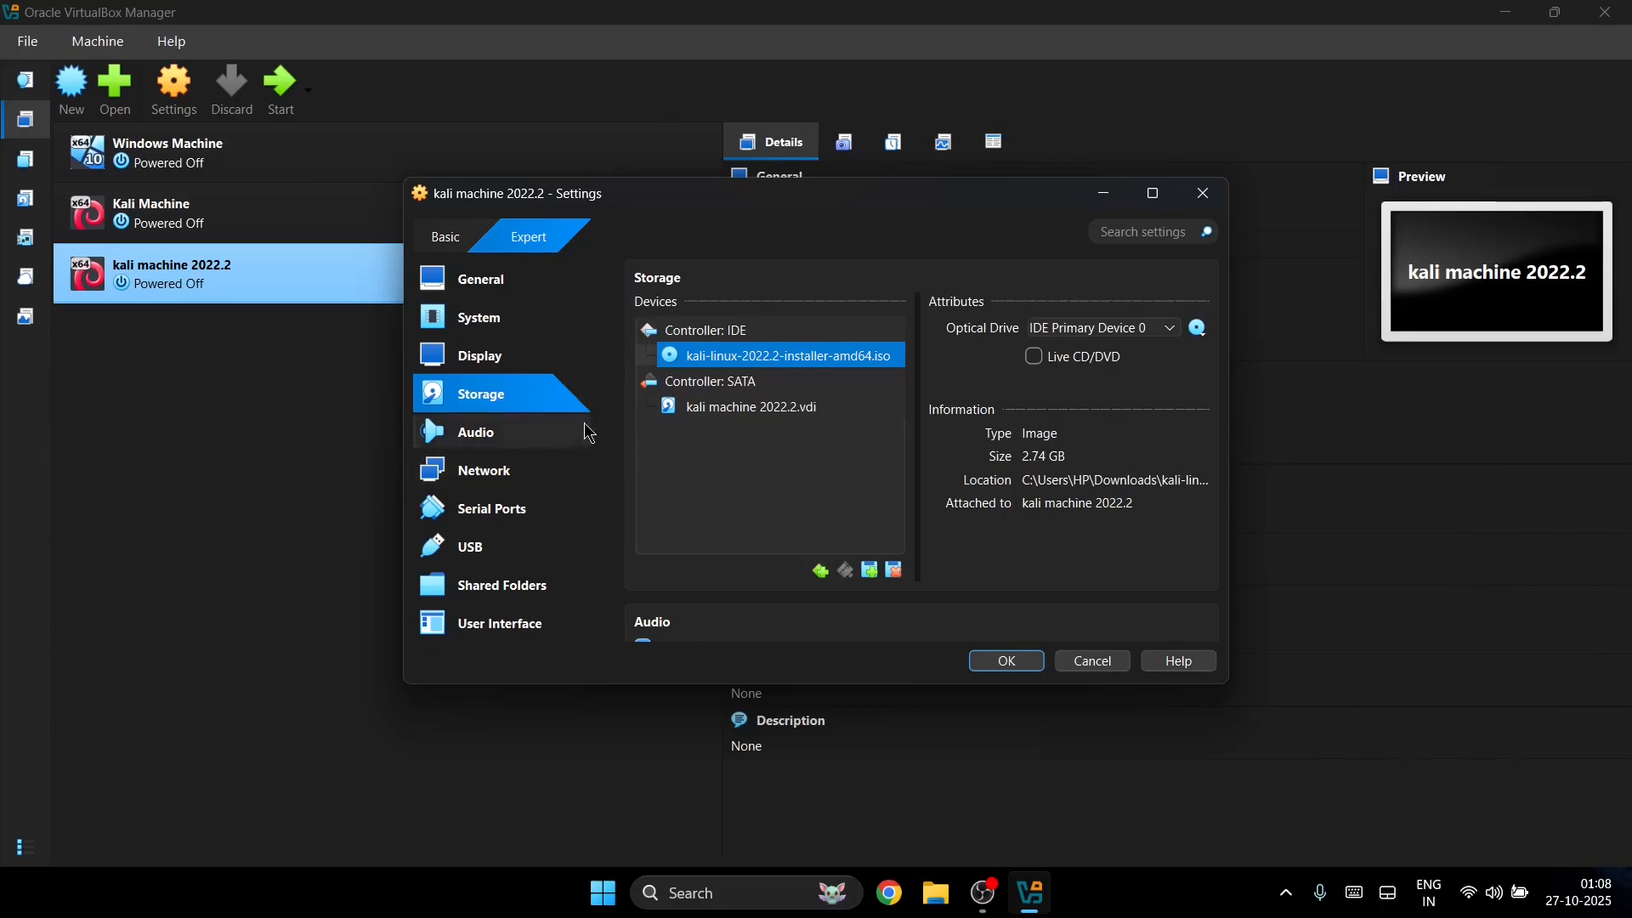
# Step: Switch the network adapter to Bridged Adapter, then back to NAT
pyautogui.click(517, 431)
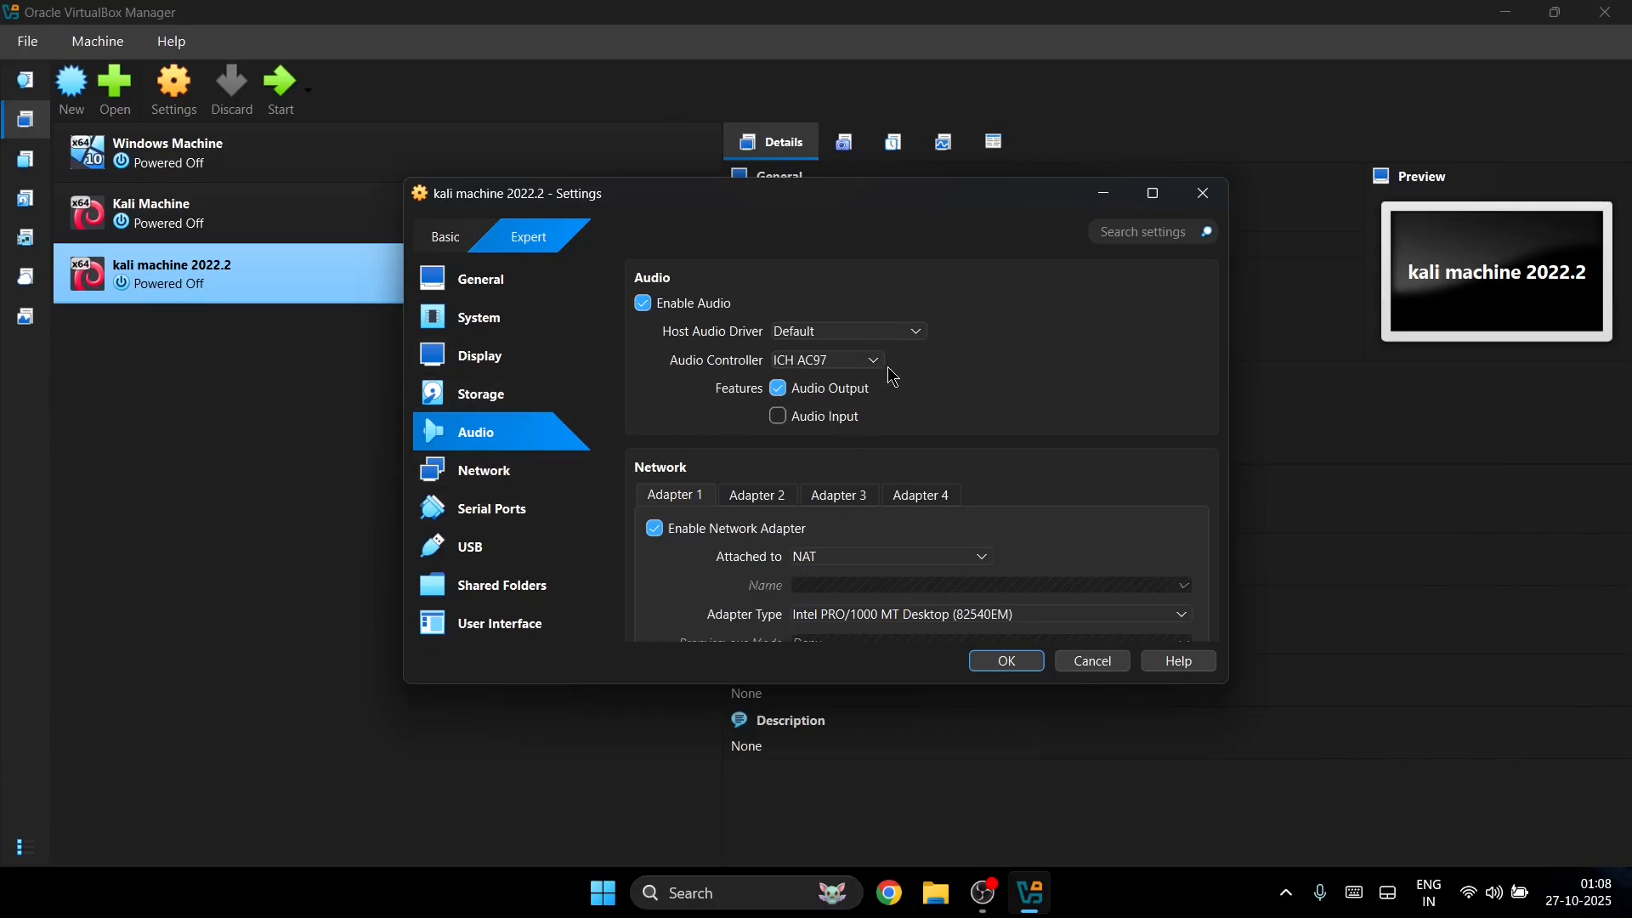
pyautogui.scroll(-3, 905, 365)
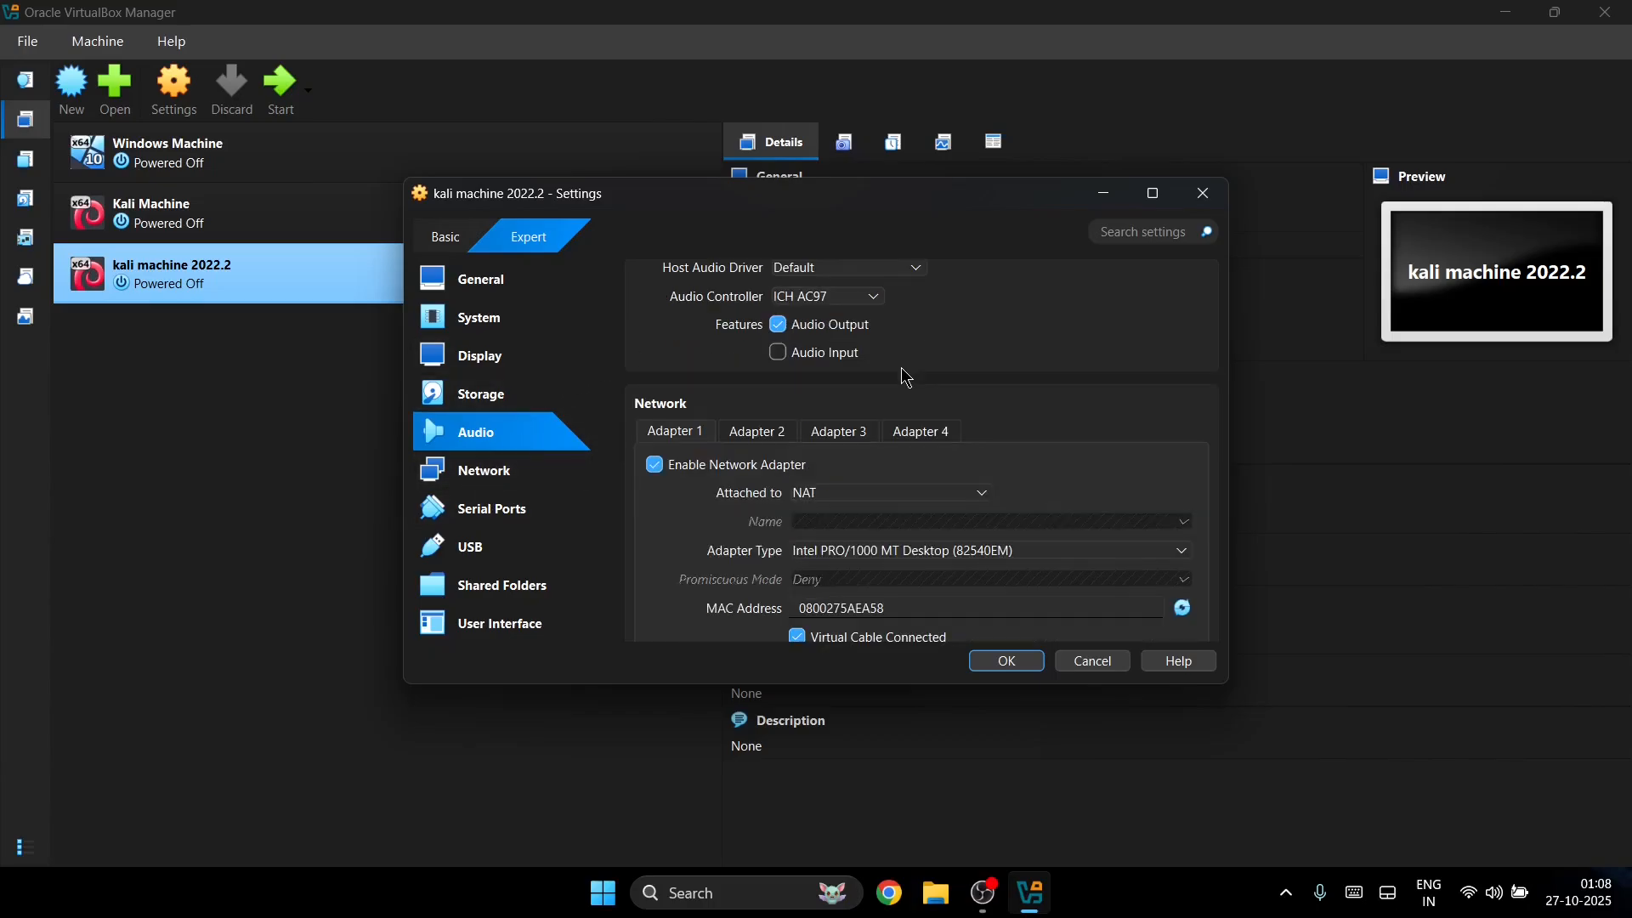
pyautogui.click(850, 366)
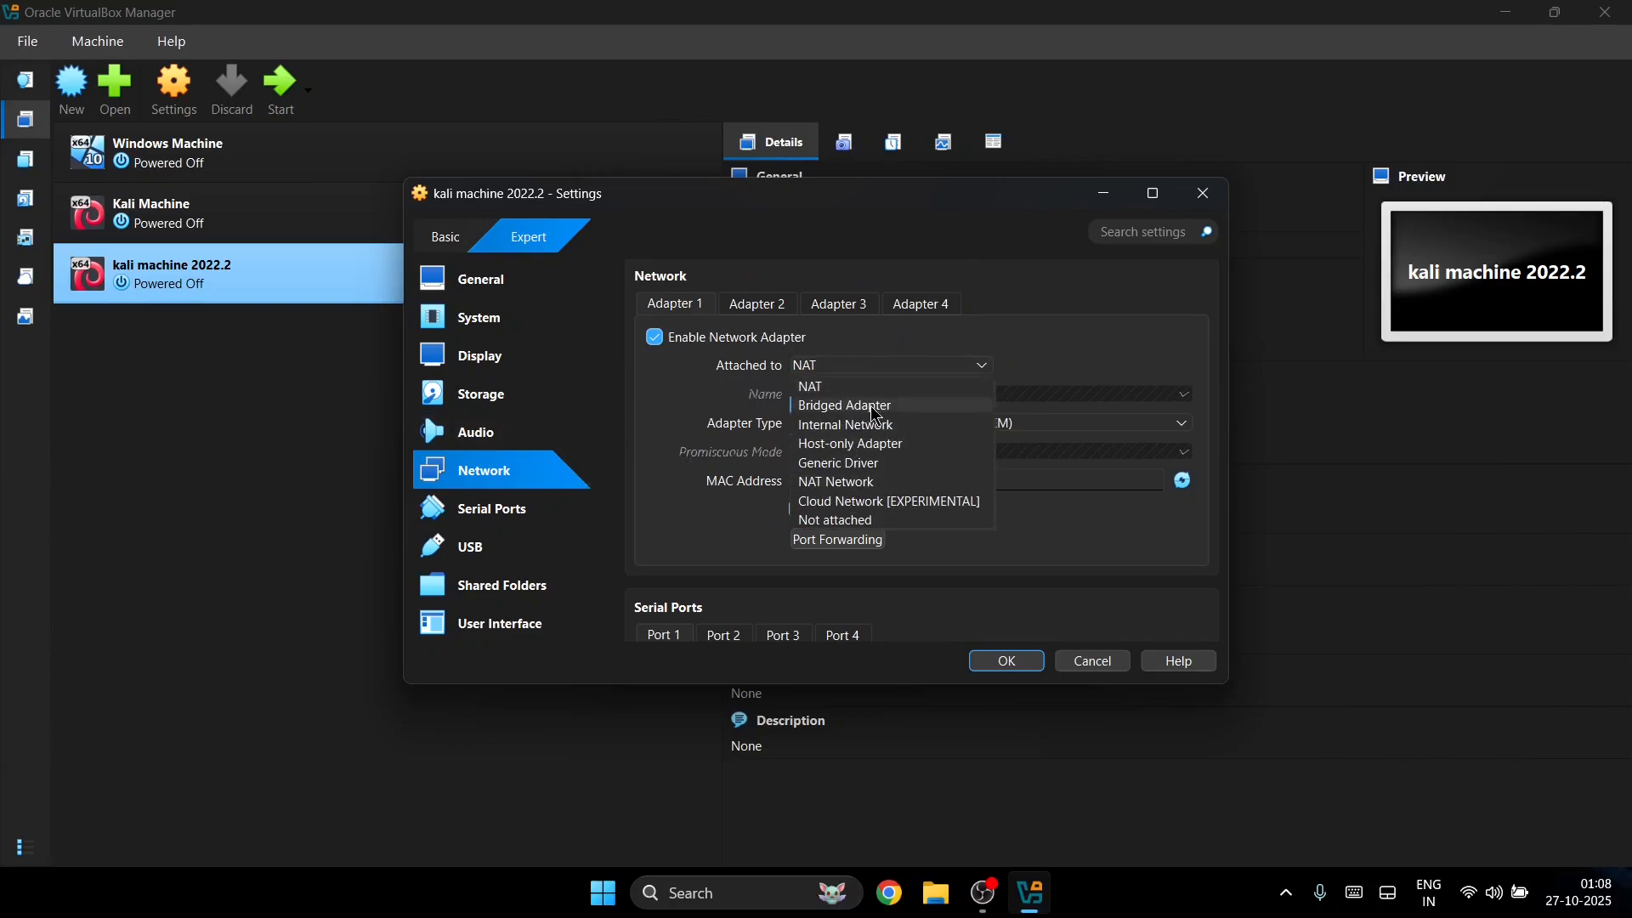
pyautogui.click(874, 406)
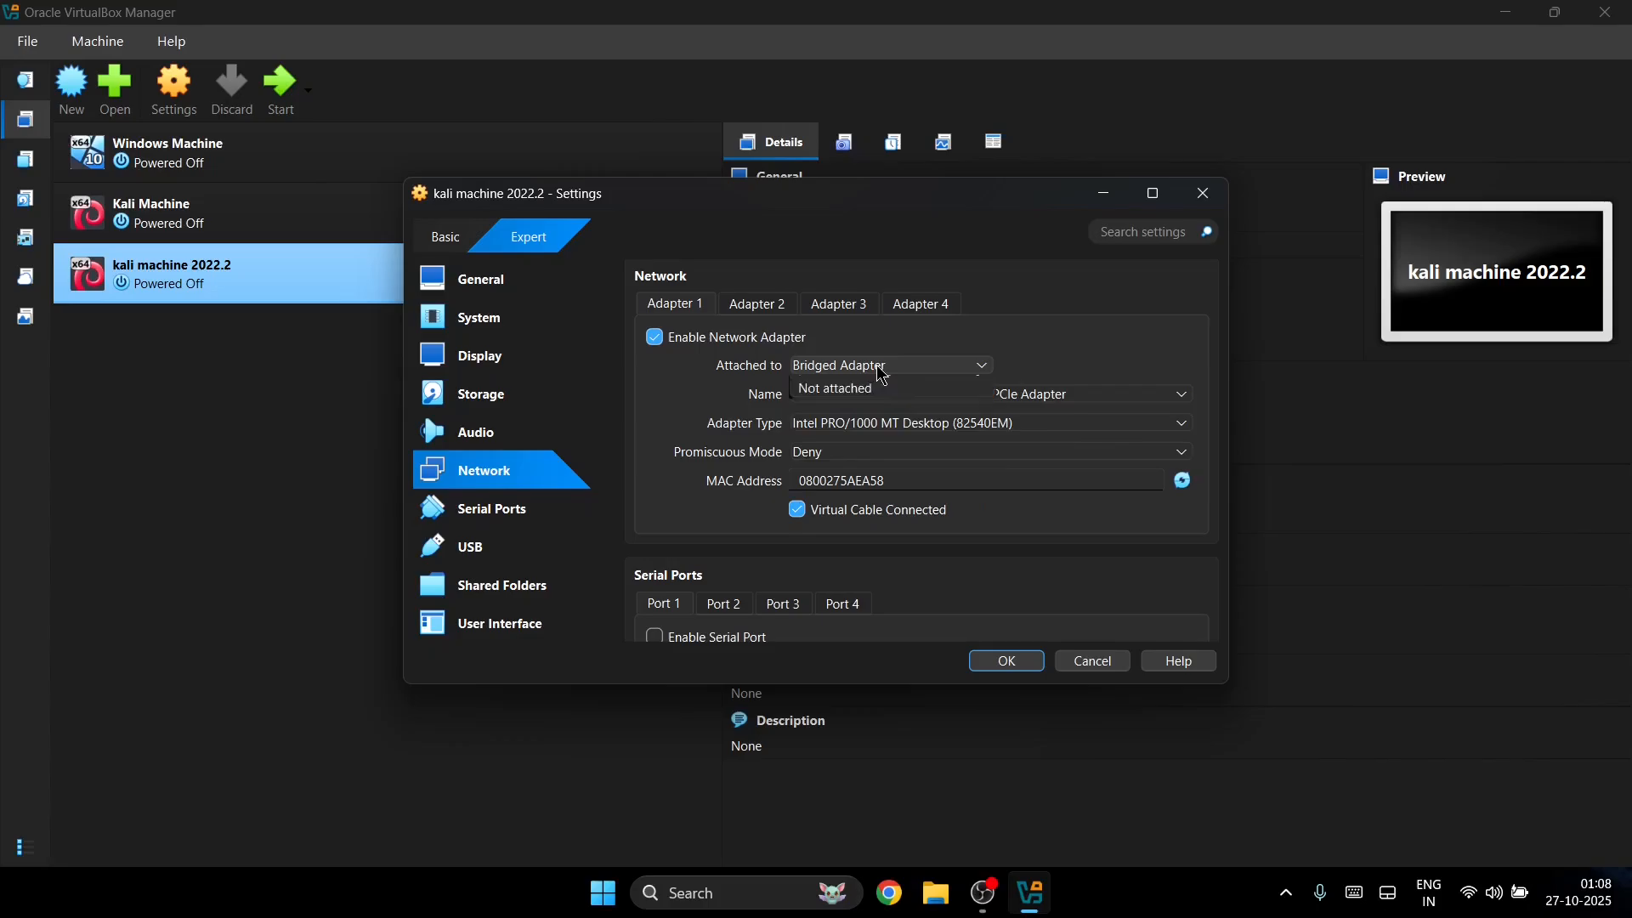
pyautogui.click(883, 365)
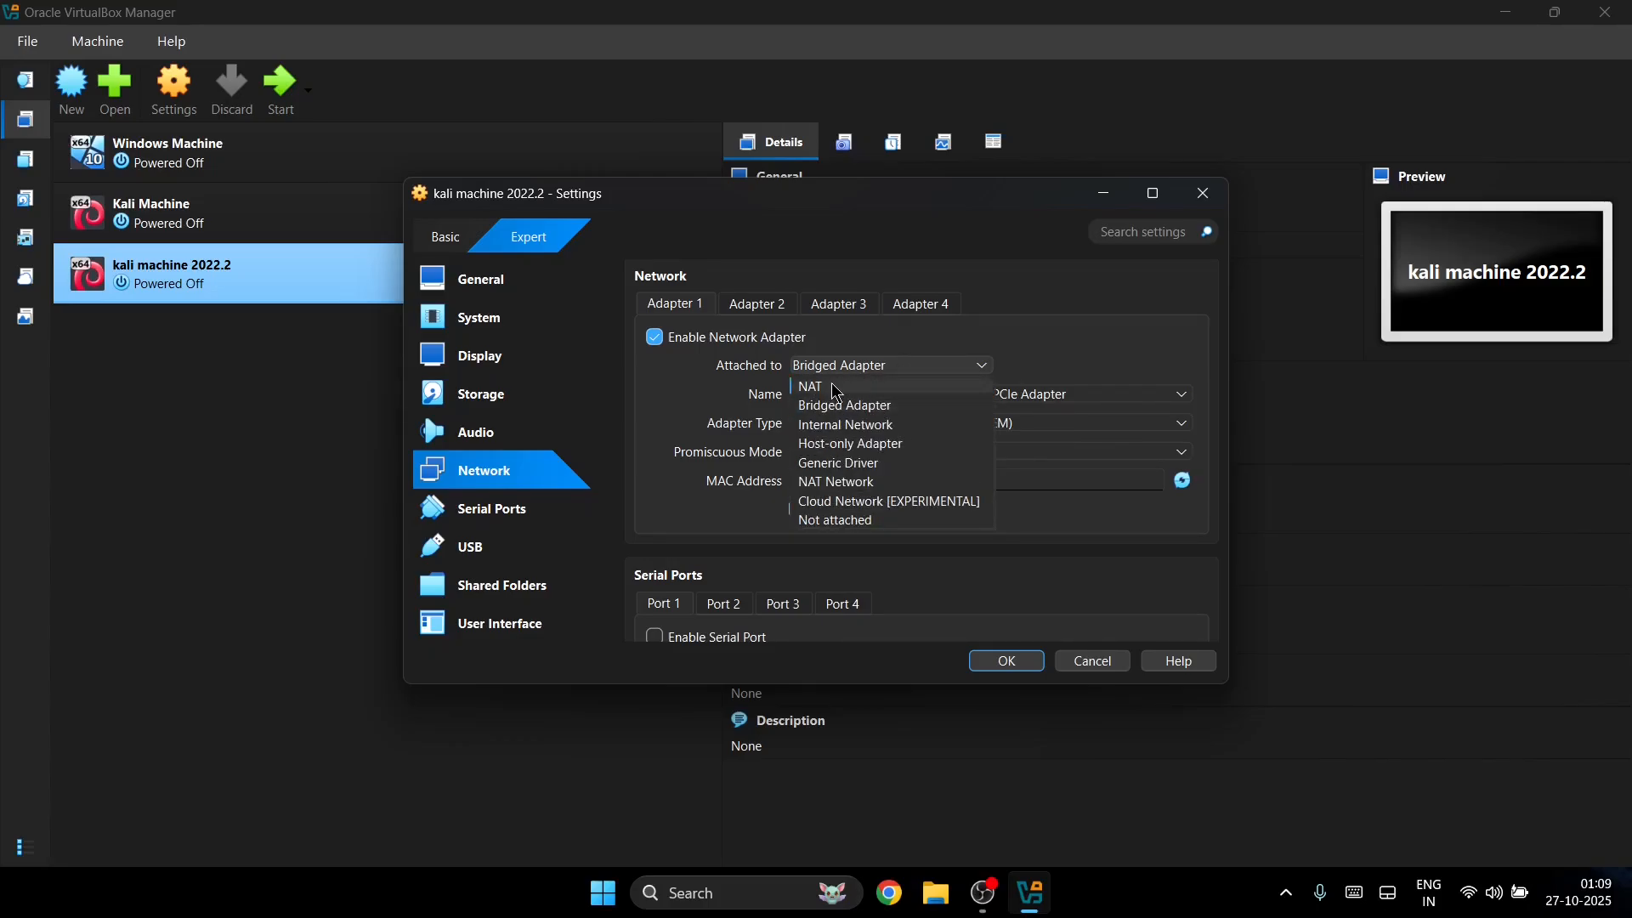
pyautogui.click(883, 387)
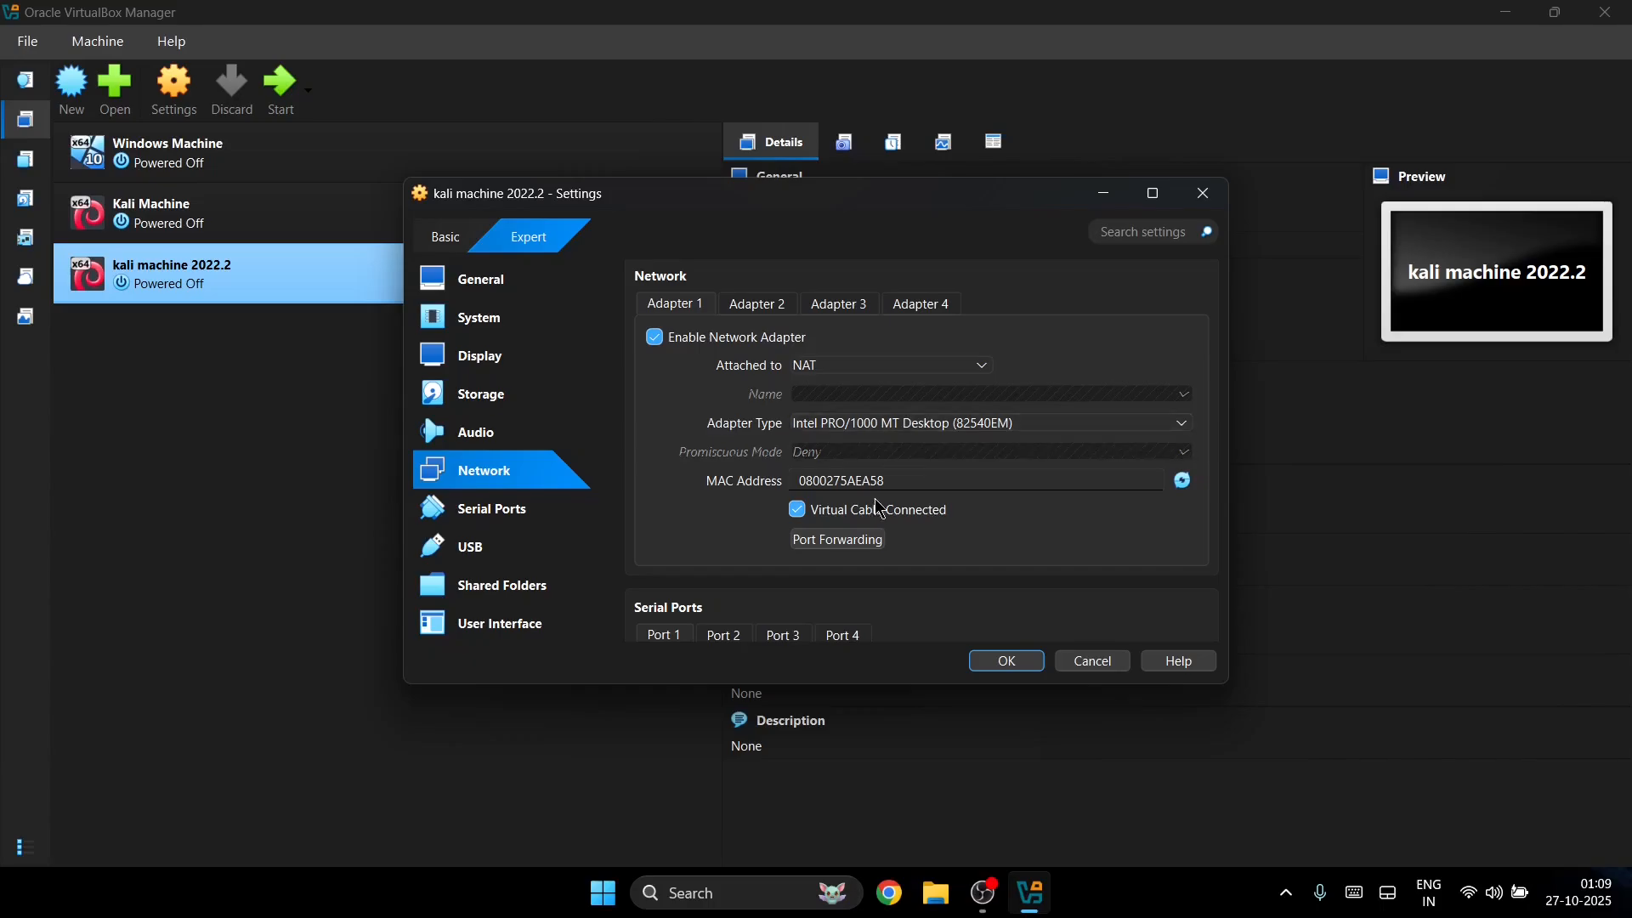
# Step: Look through the USB settings and close the VM settings, saving them
pyautogui.scroll(-3, 884, 510)
pyautogui.scroll(-4, 773, 451)
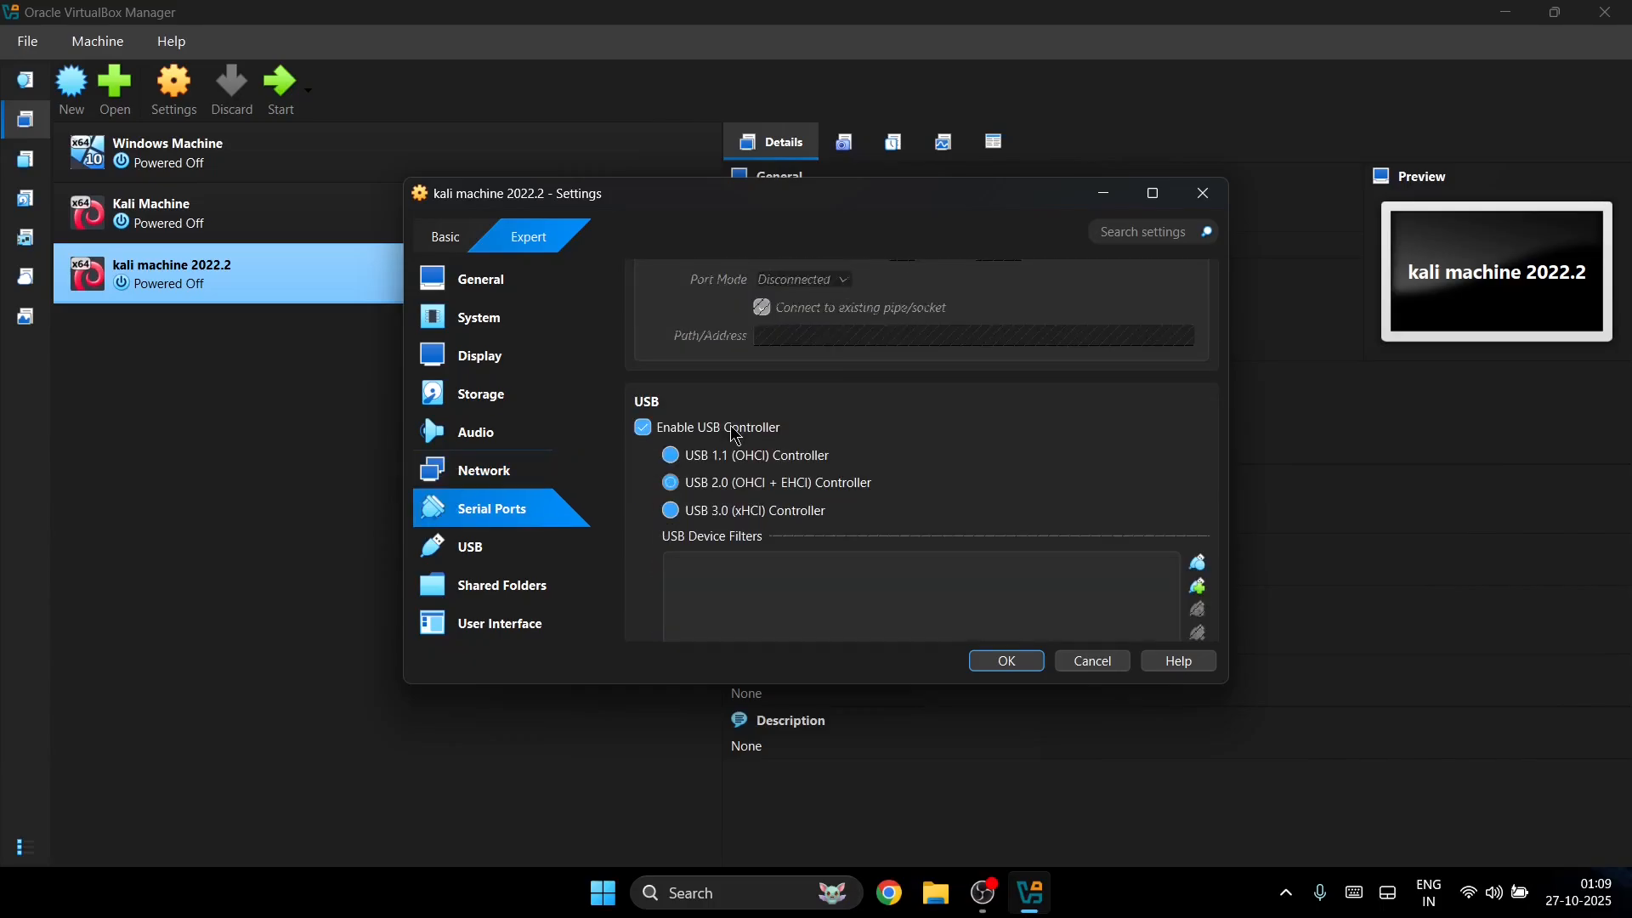
pyautogui.scroll(1, 765, 440)
pyautogui.scroll(-2, 765, 440)
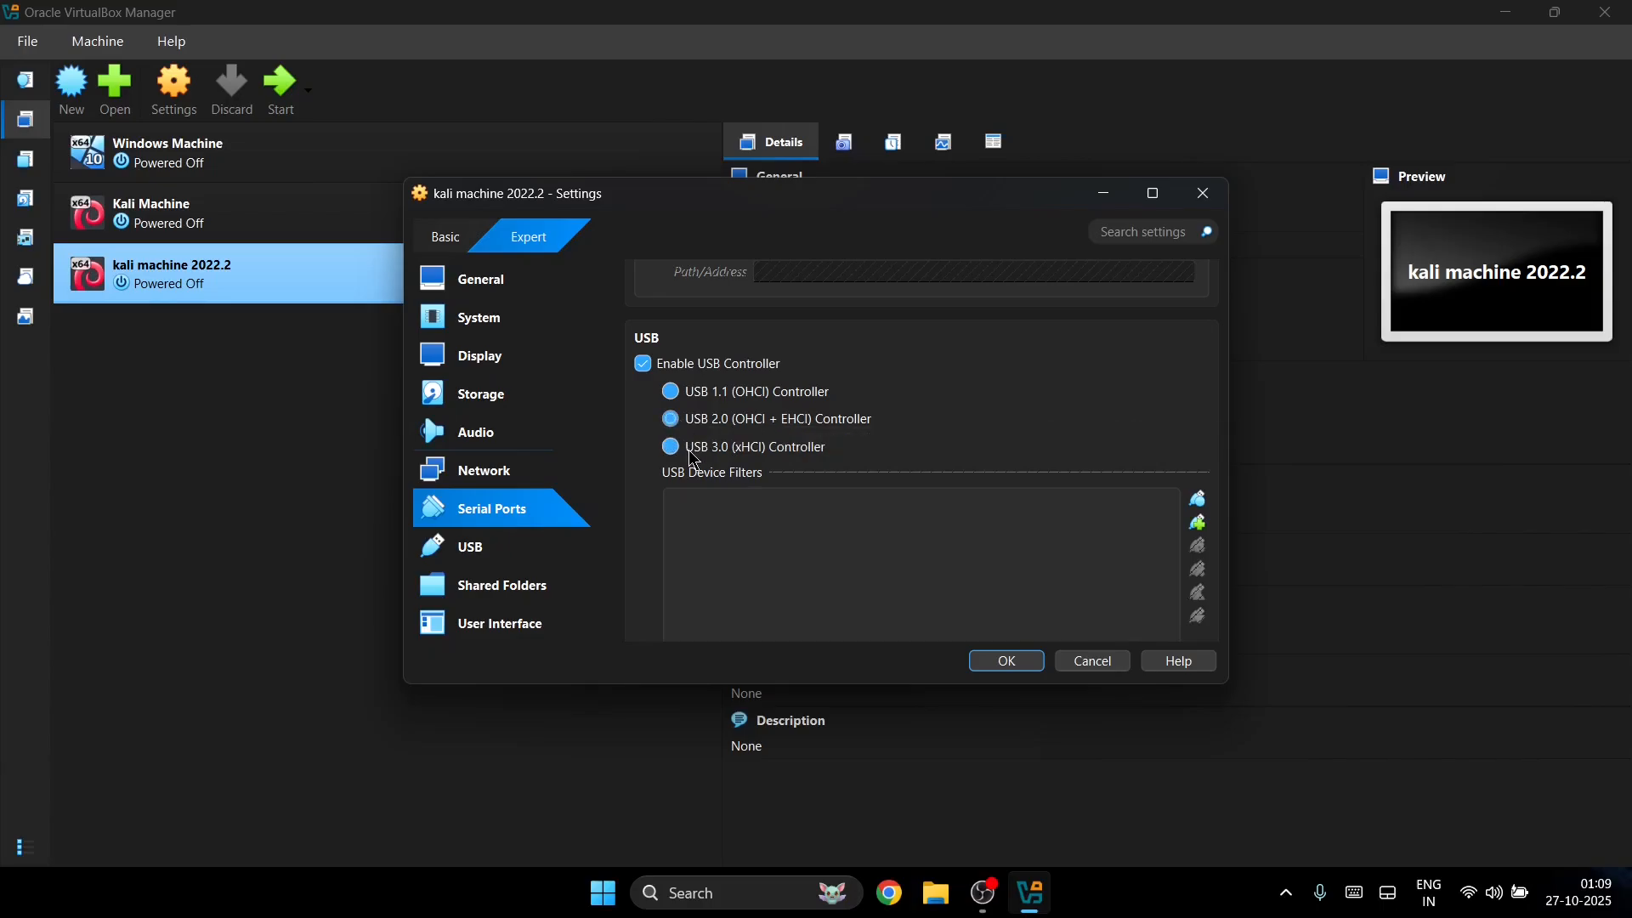
pyautogui.scroll(-2, 708, 473)
pyautogui.scroll(-3, 708, 473)
pyautogui.press('Escape')
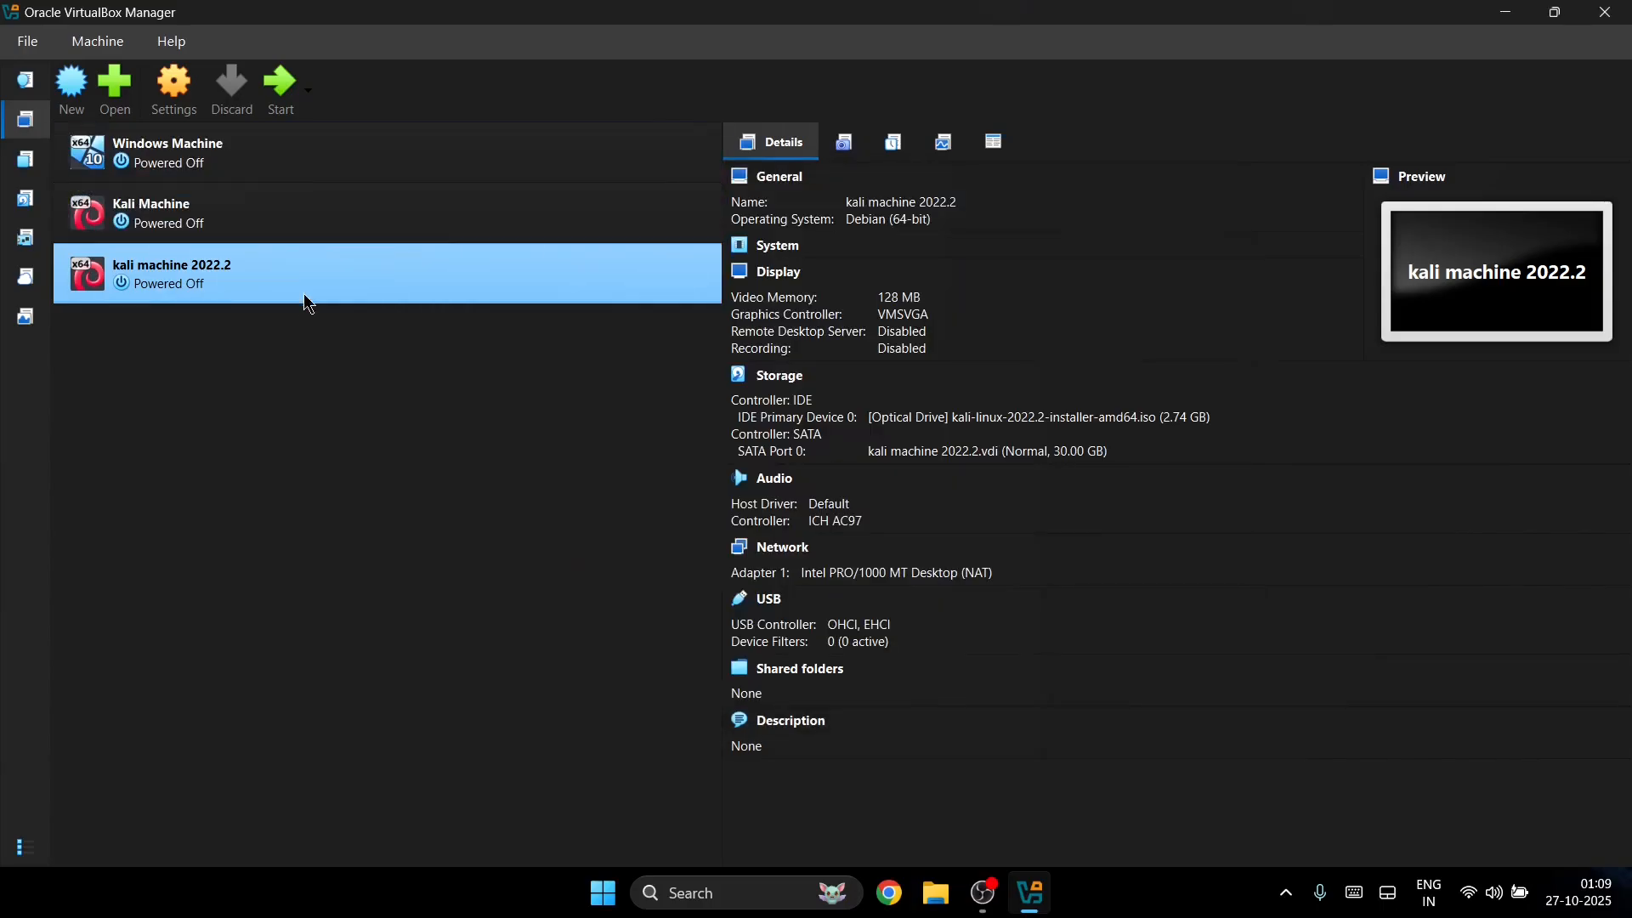
# Step: Start kali machine 2022.2 and launch Graphical install from the boot menu
pyautogui.click(278, 81)
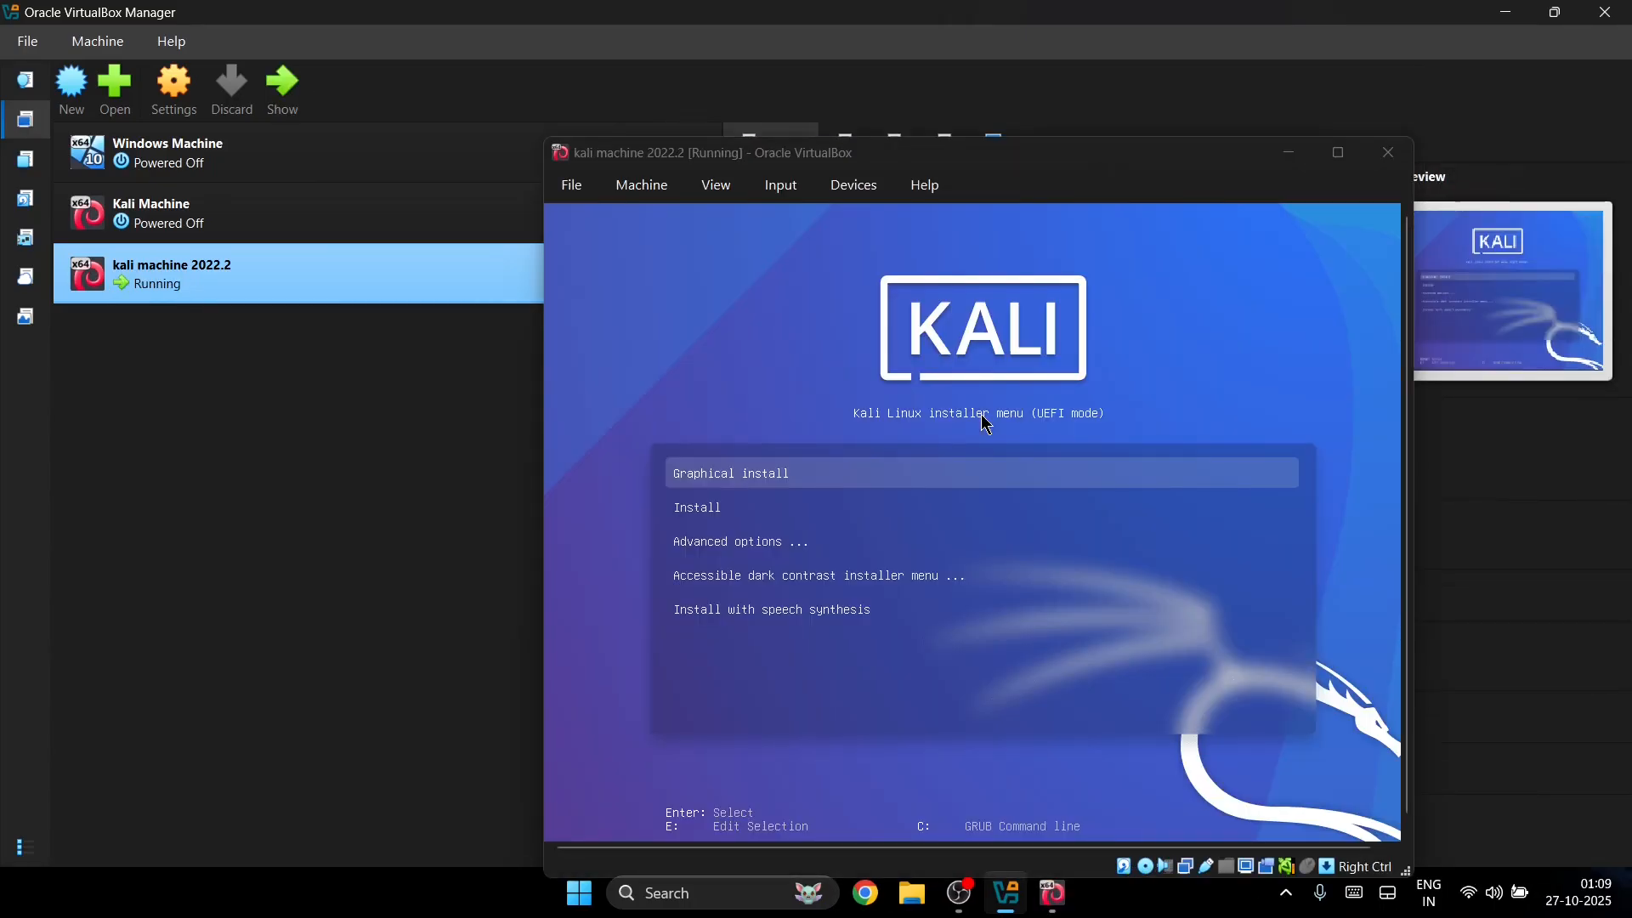
pyautogui.moveTo(899, 154); pyautogui.dragTo(766, 119)
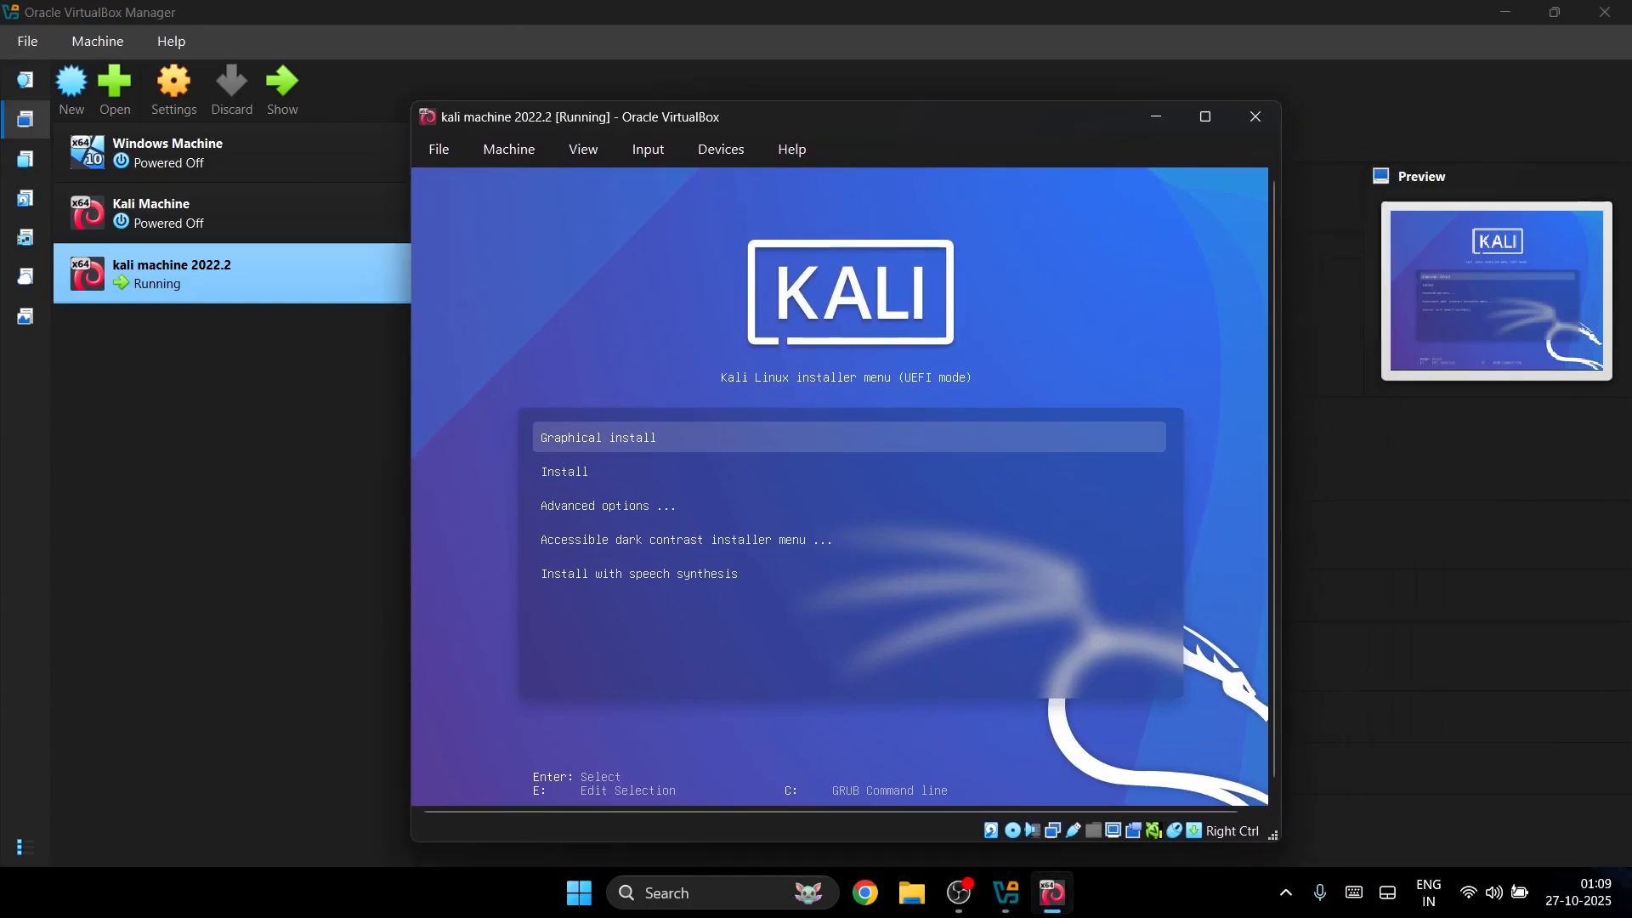
pyautogui.press('Down')
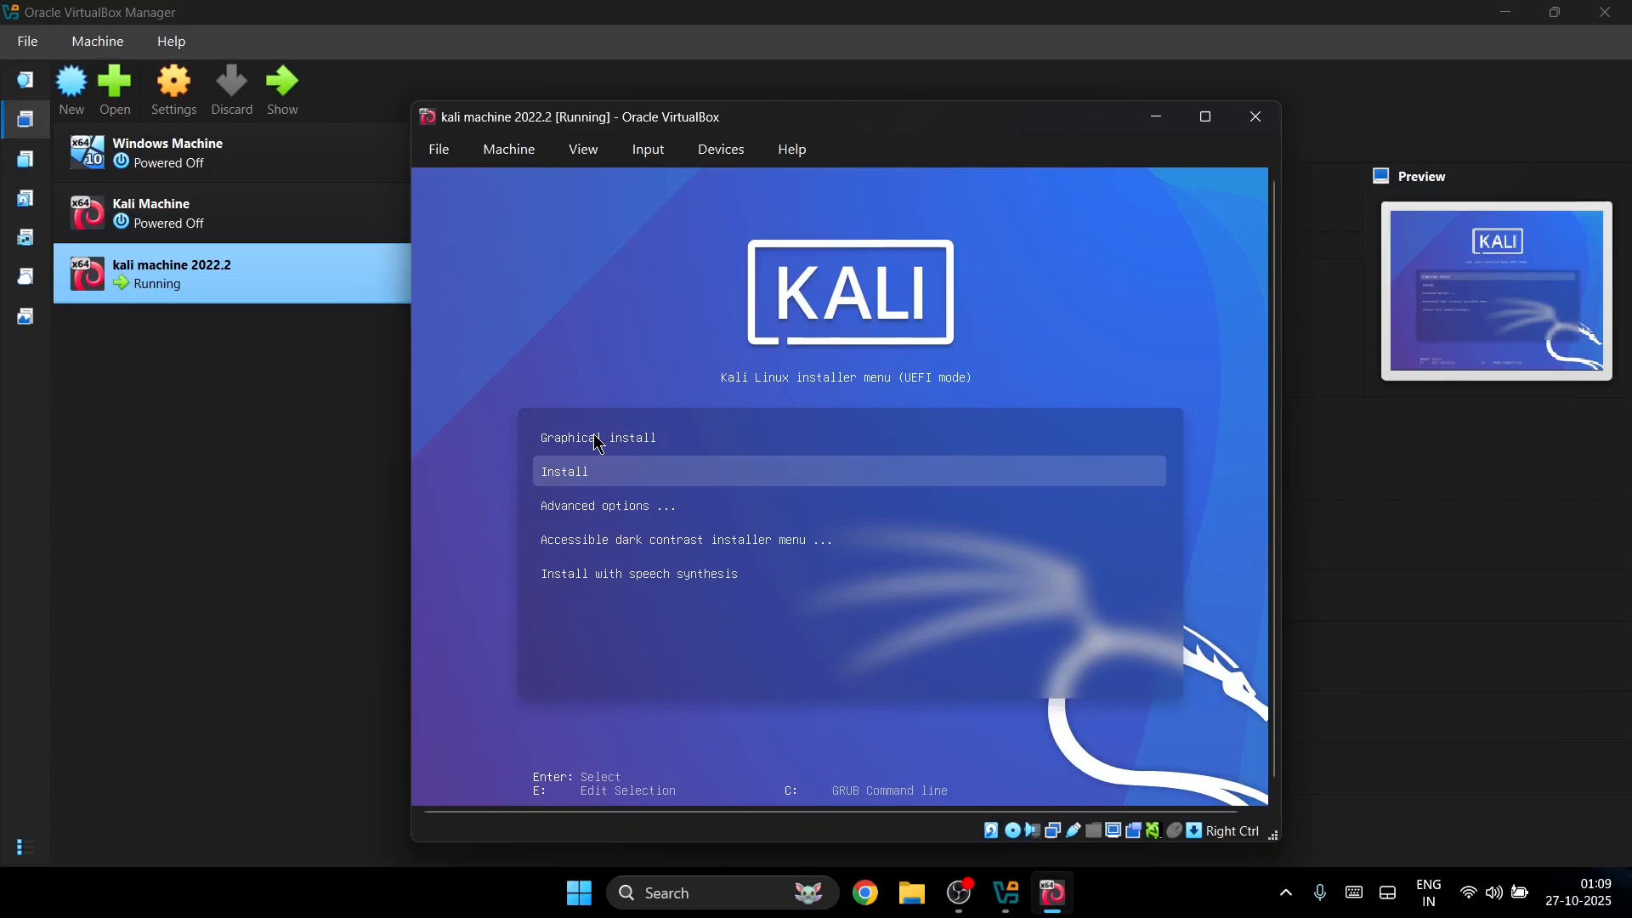
pyautogui.press('Up')
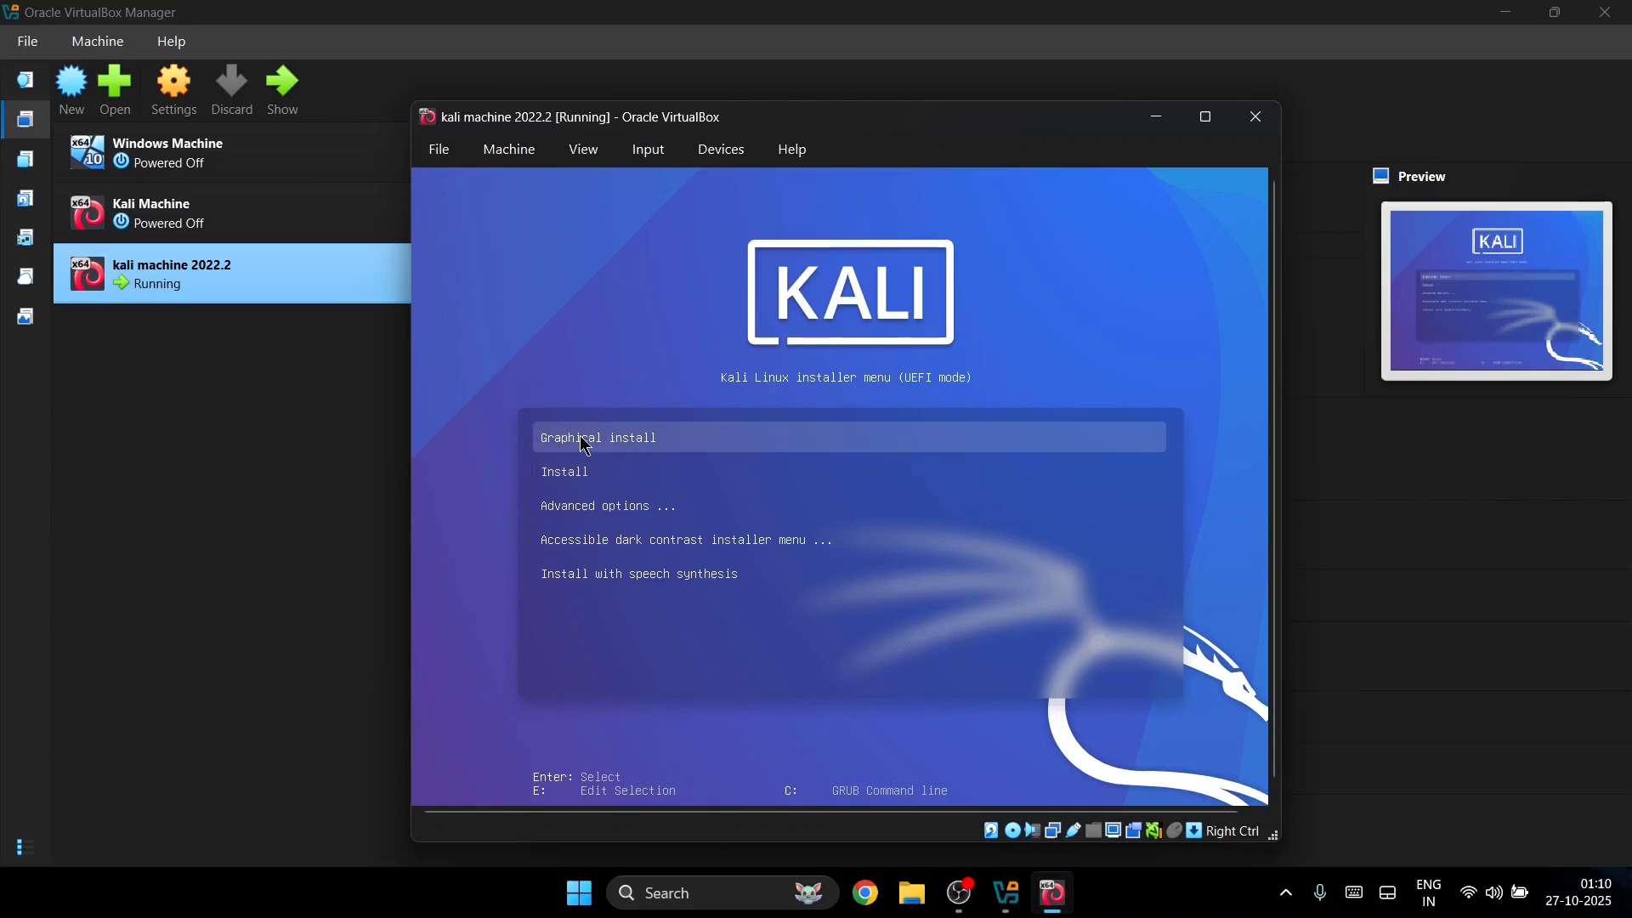
pyautogui.press('Return')
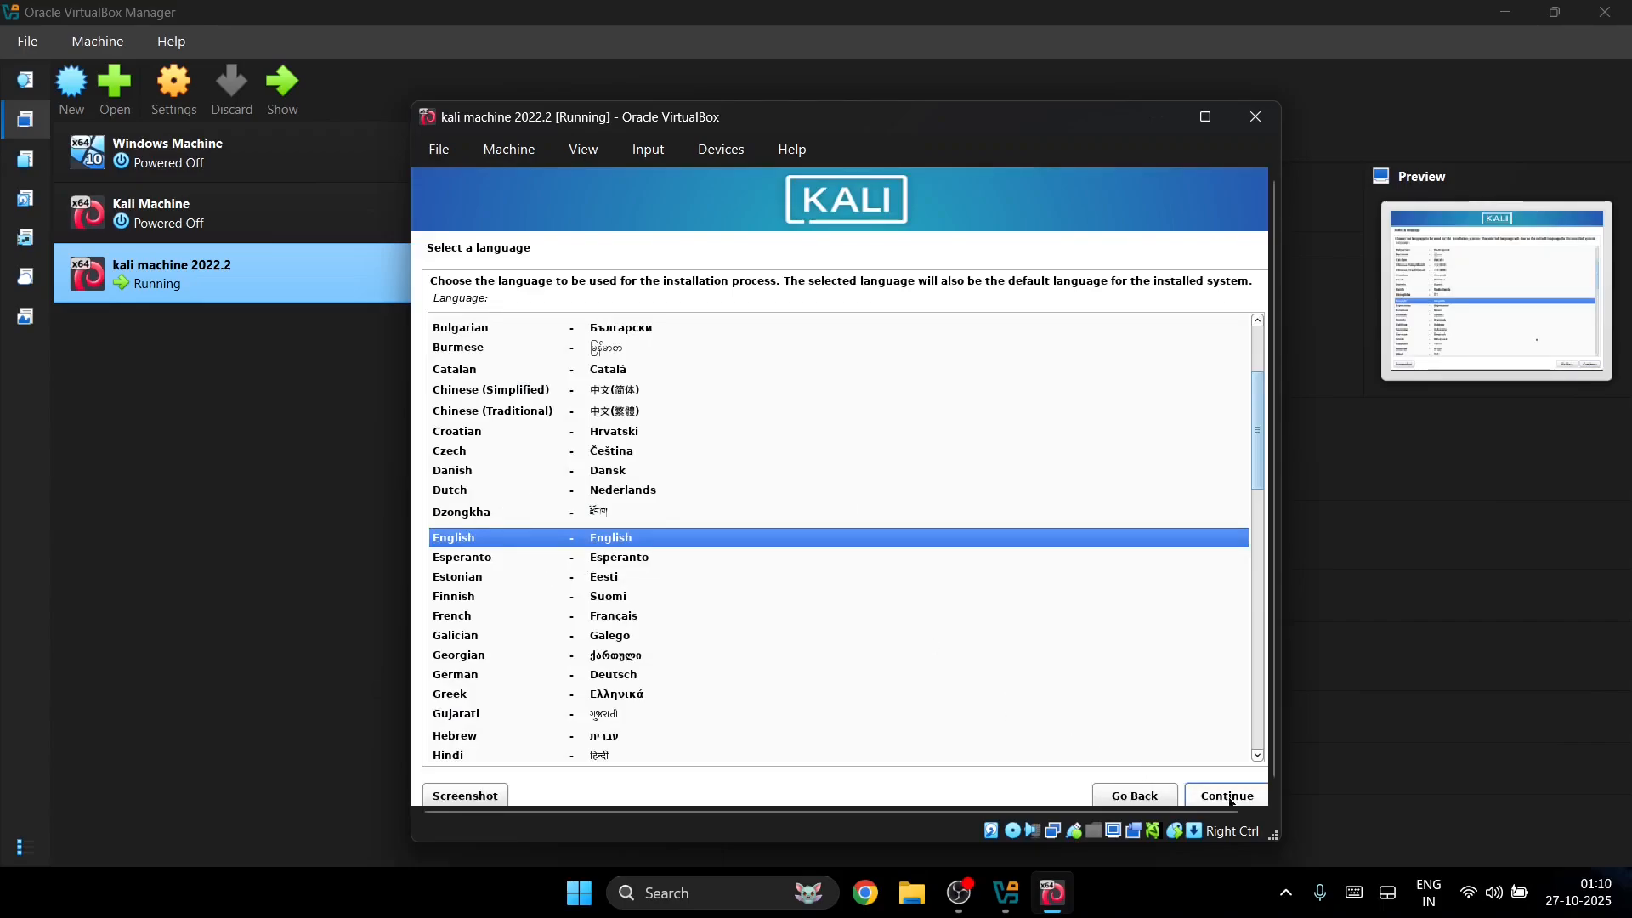
# Step: Accept English as the installer language and India as the location
pyautogui.click(1188, 790)
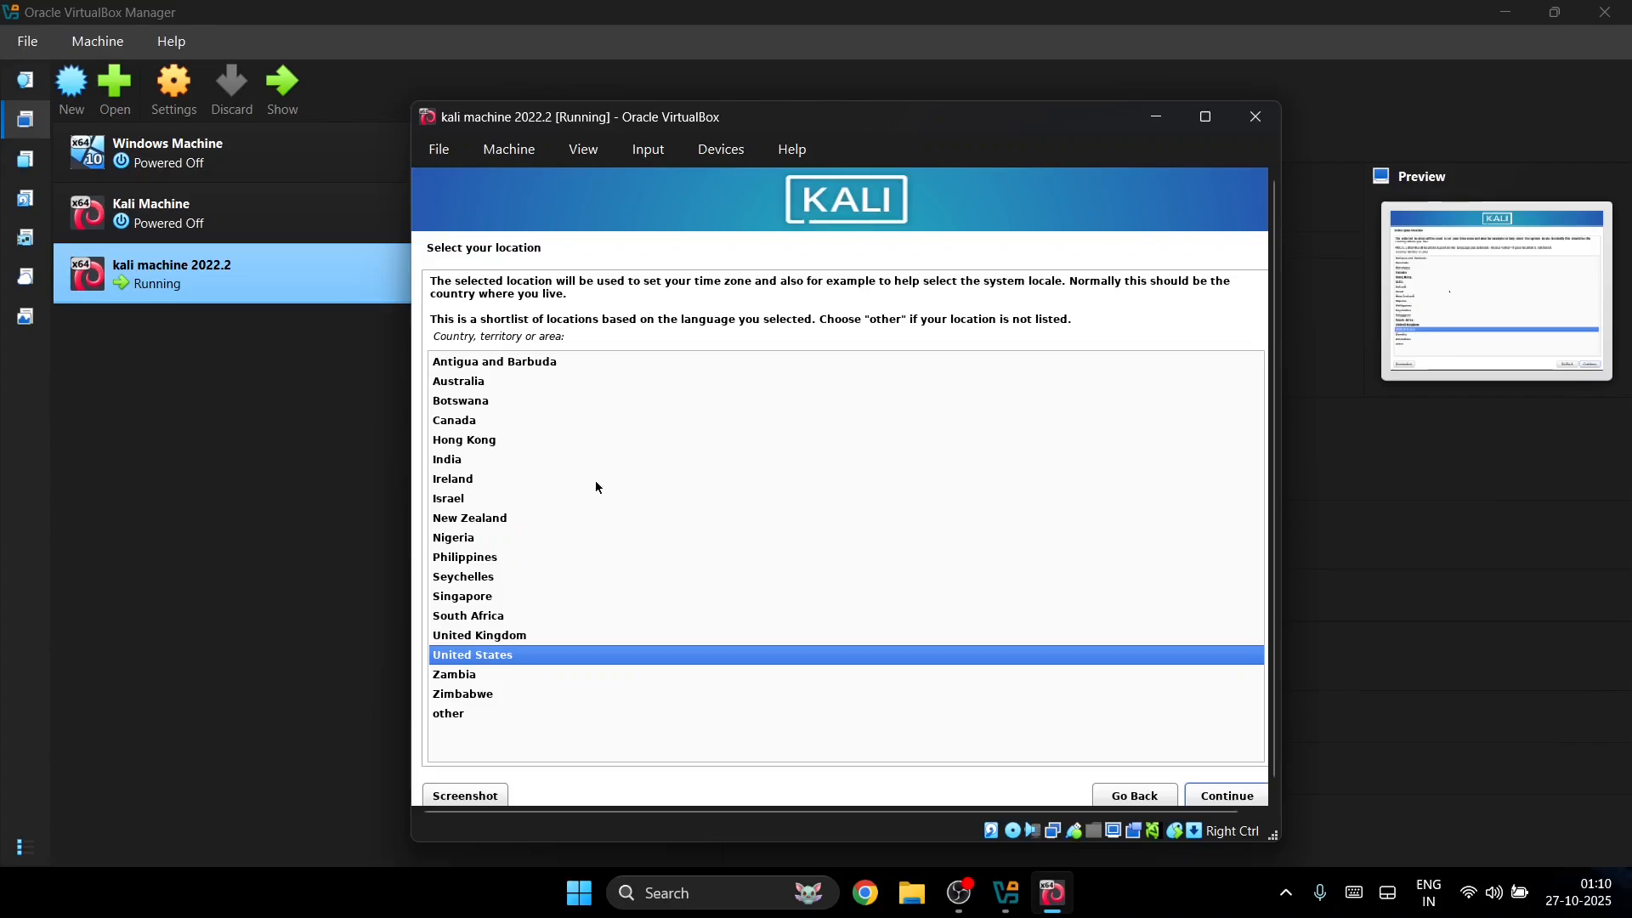
pyautogui.click(435, 463)
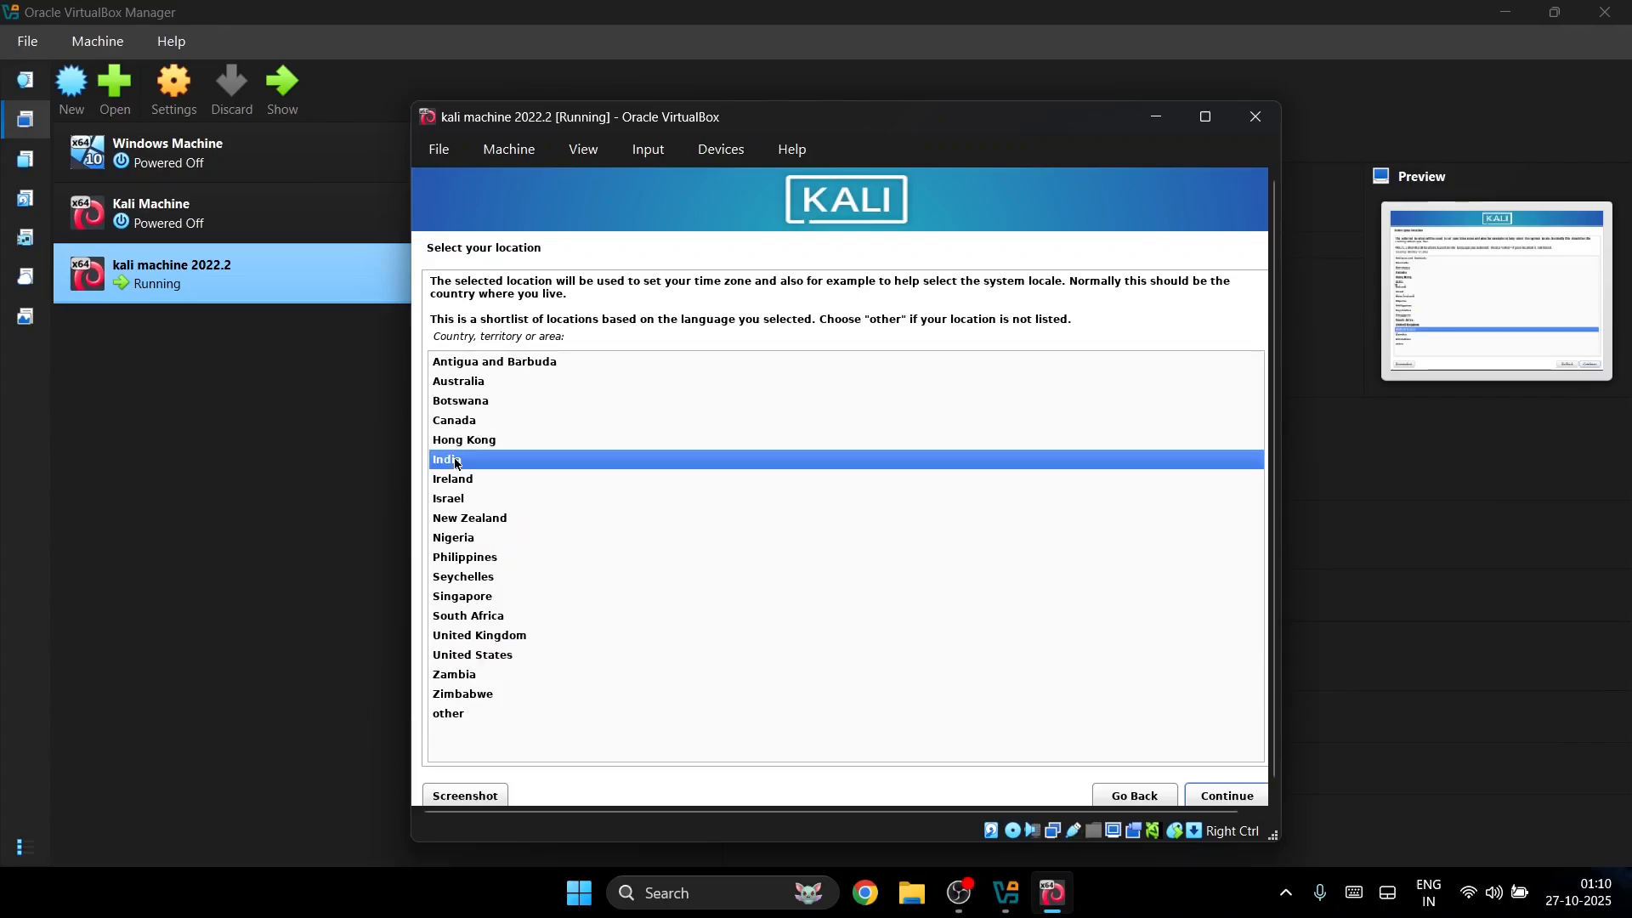
pyautogui.click(1221, 796)
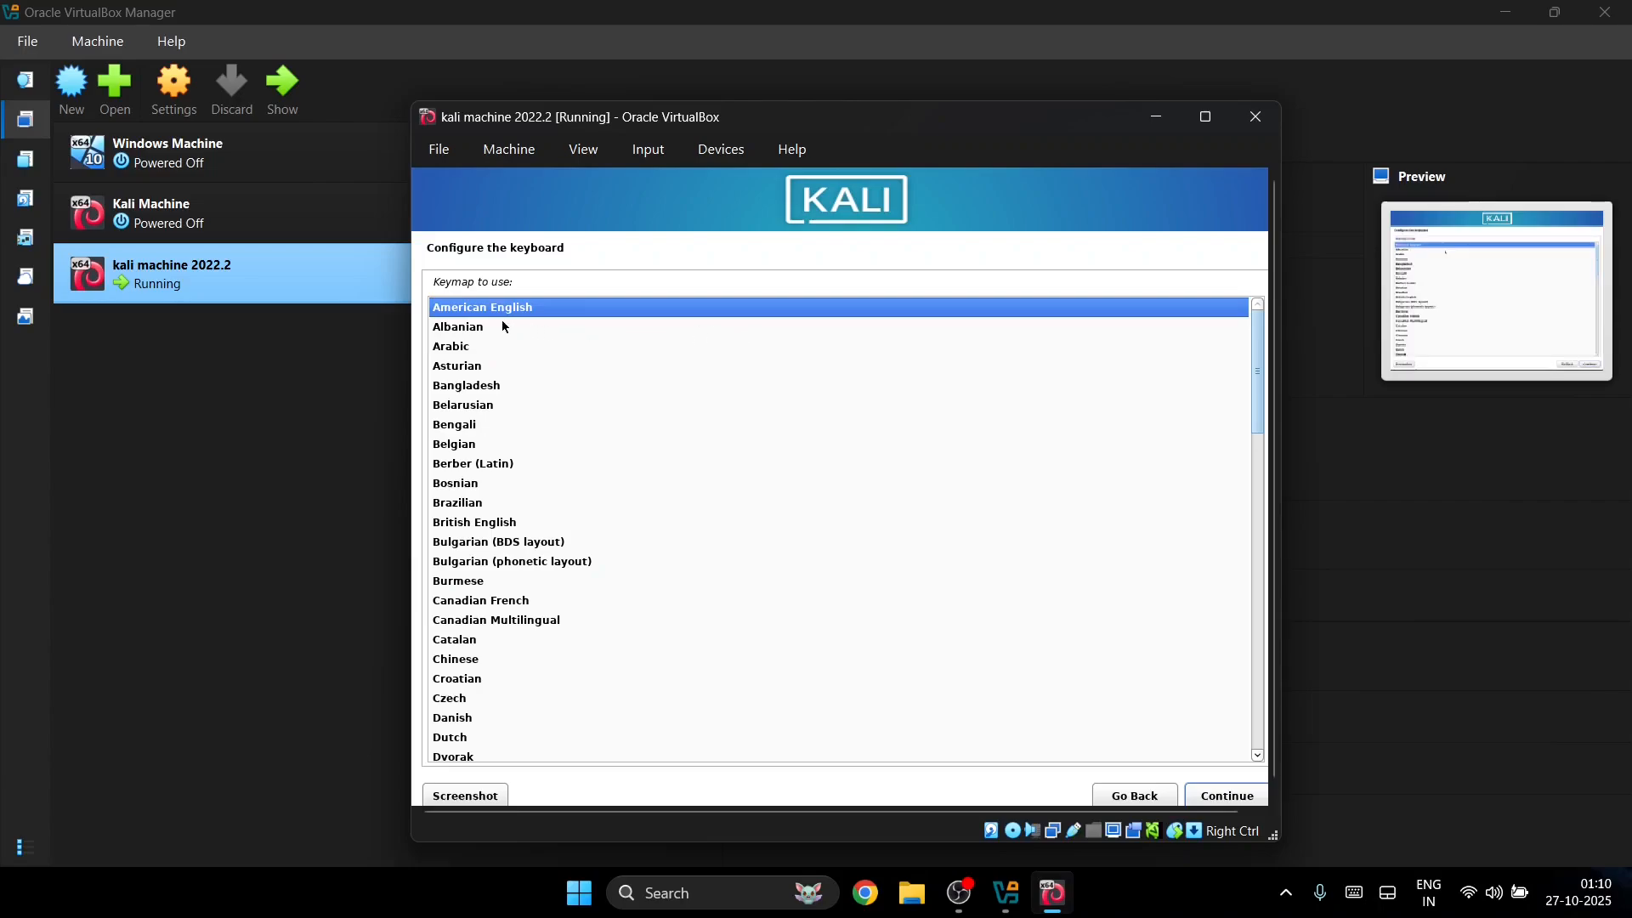
# Step: Select the American English keymap and continue
pyautogui.write('i')
pyautogui.click(473, 393)
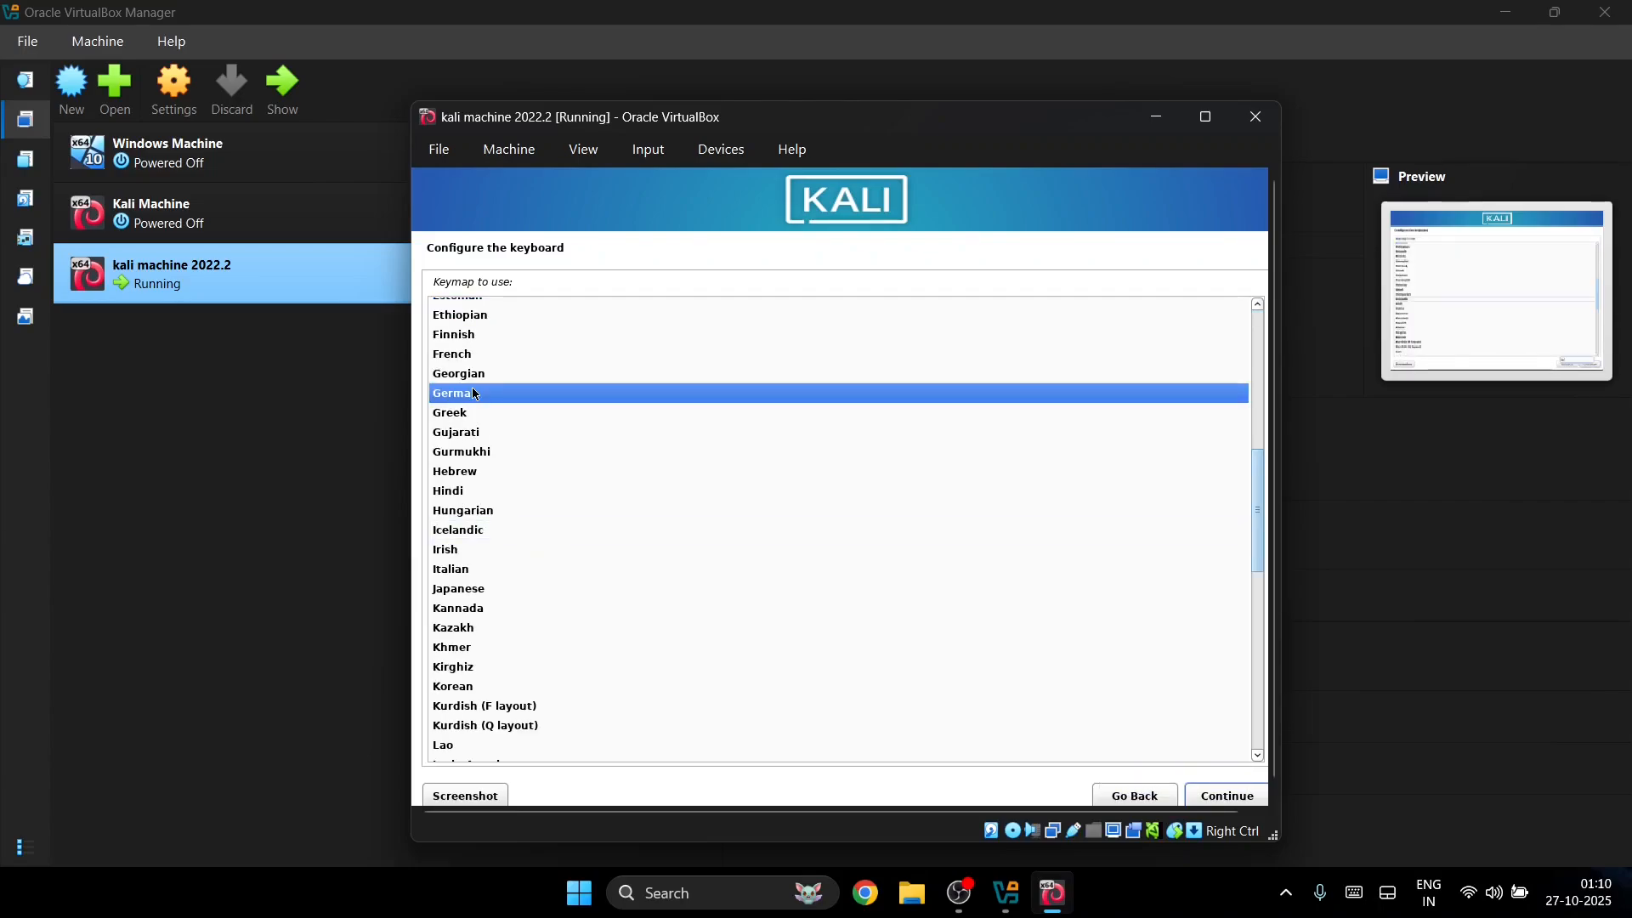
pyautogui.scroll(9, 467, 348)
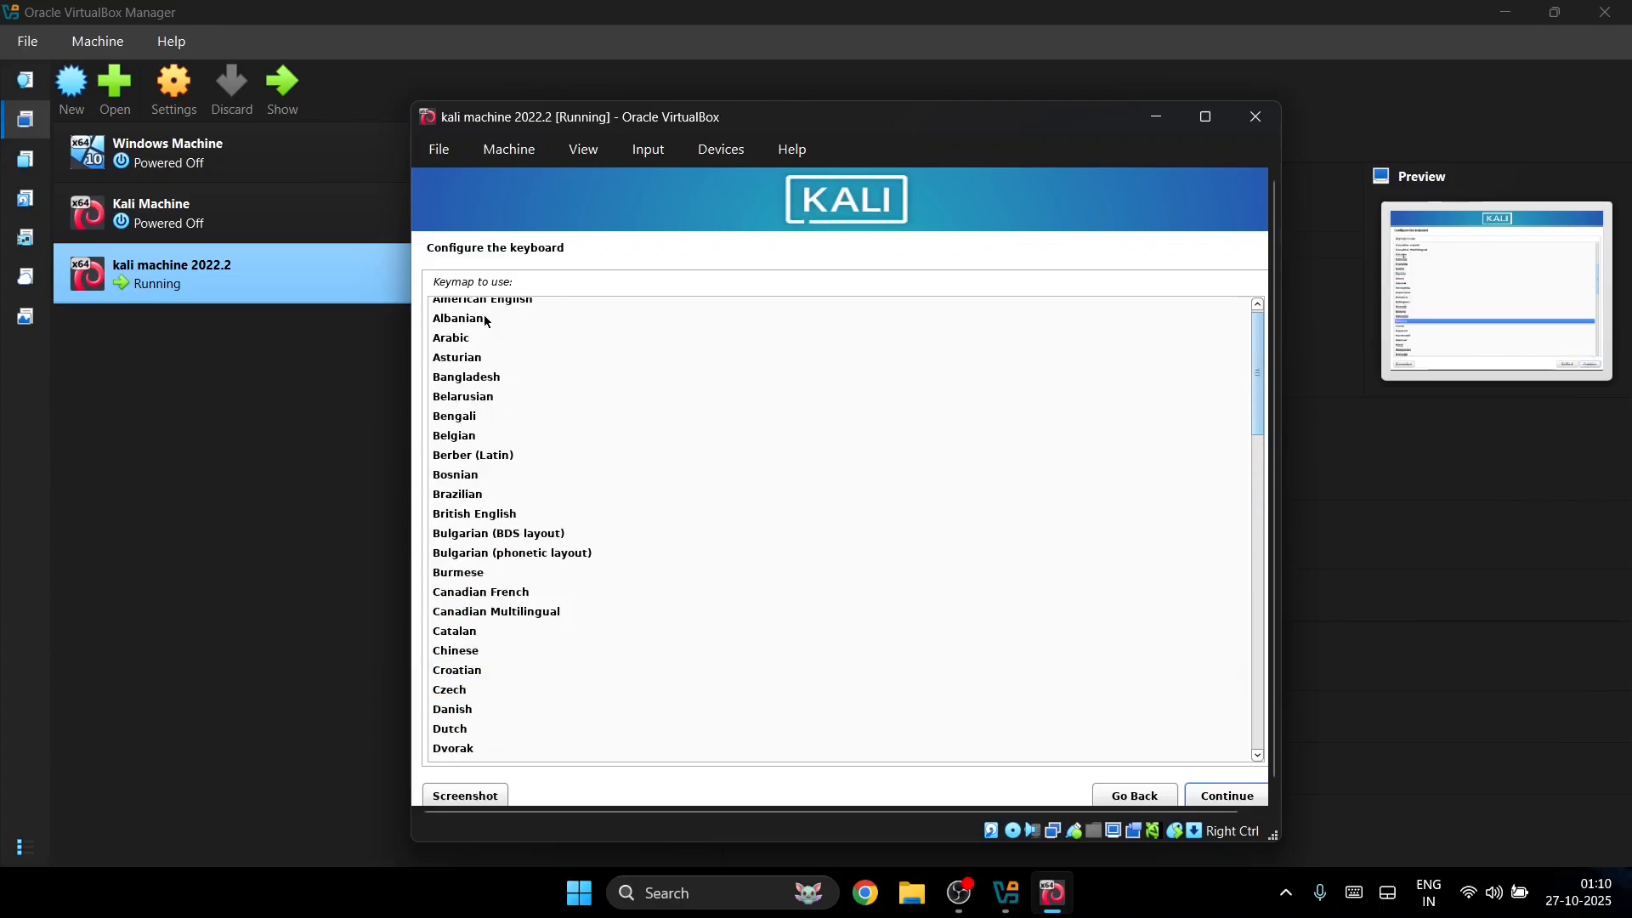
pyautogui.write('Amer')
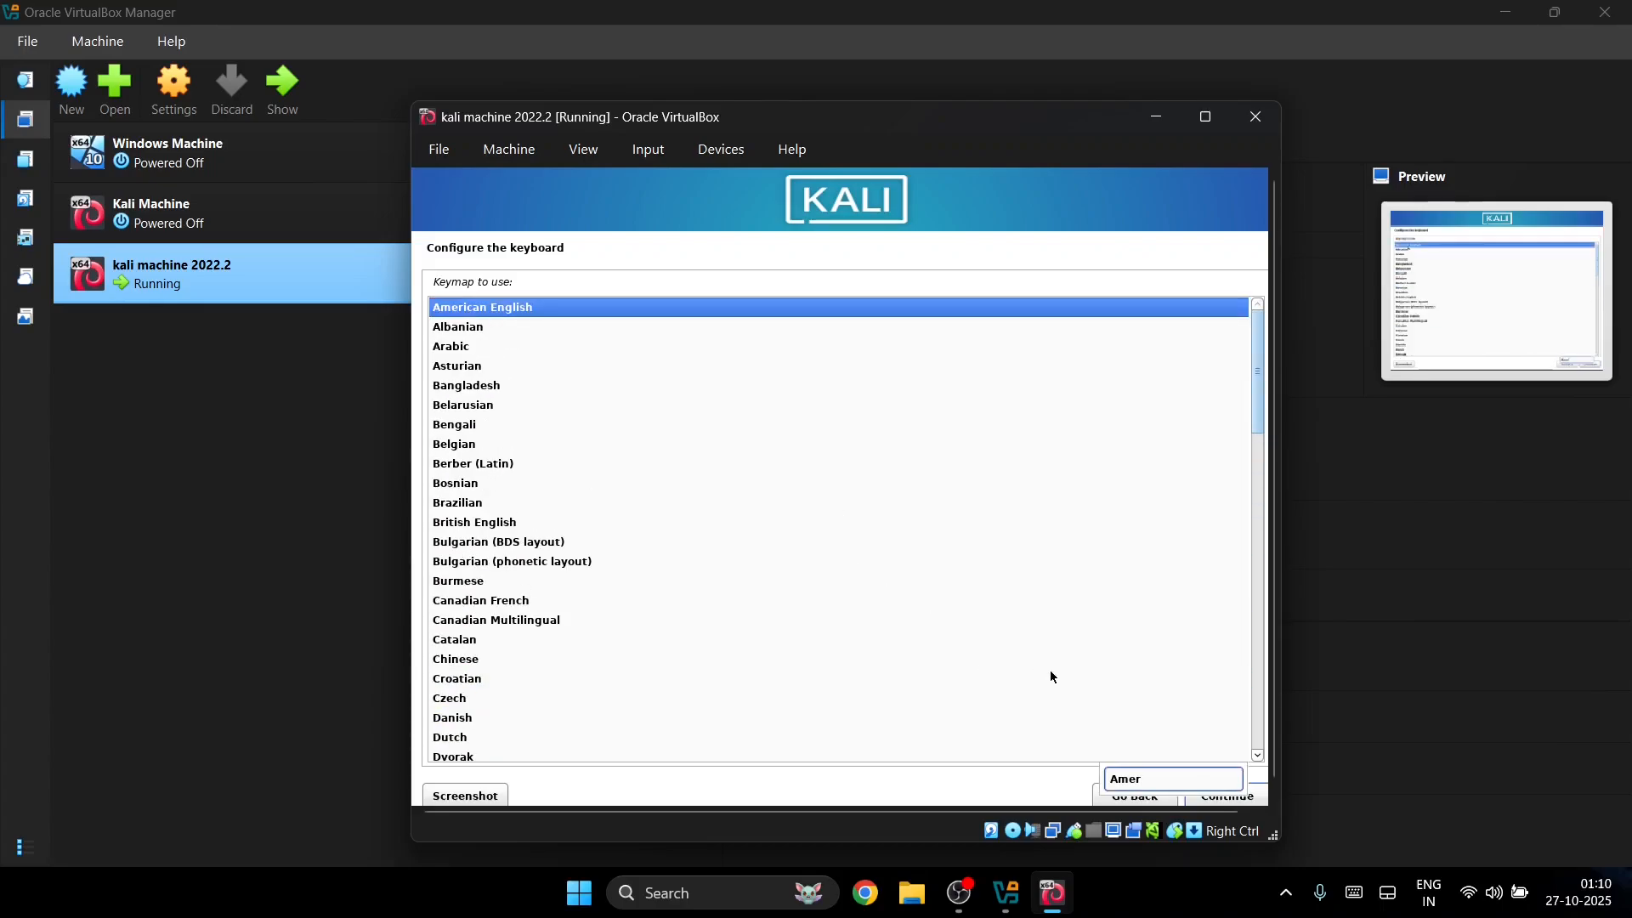
pyautogui.click(1217, 792)
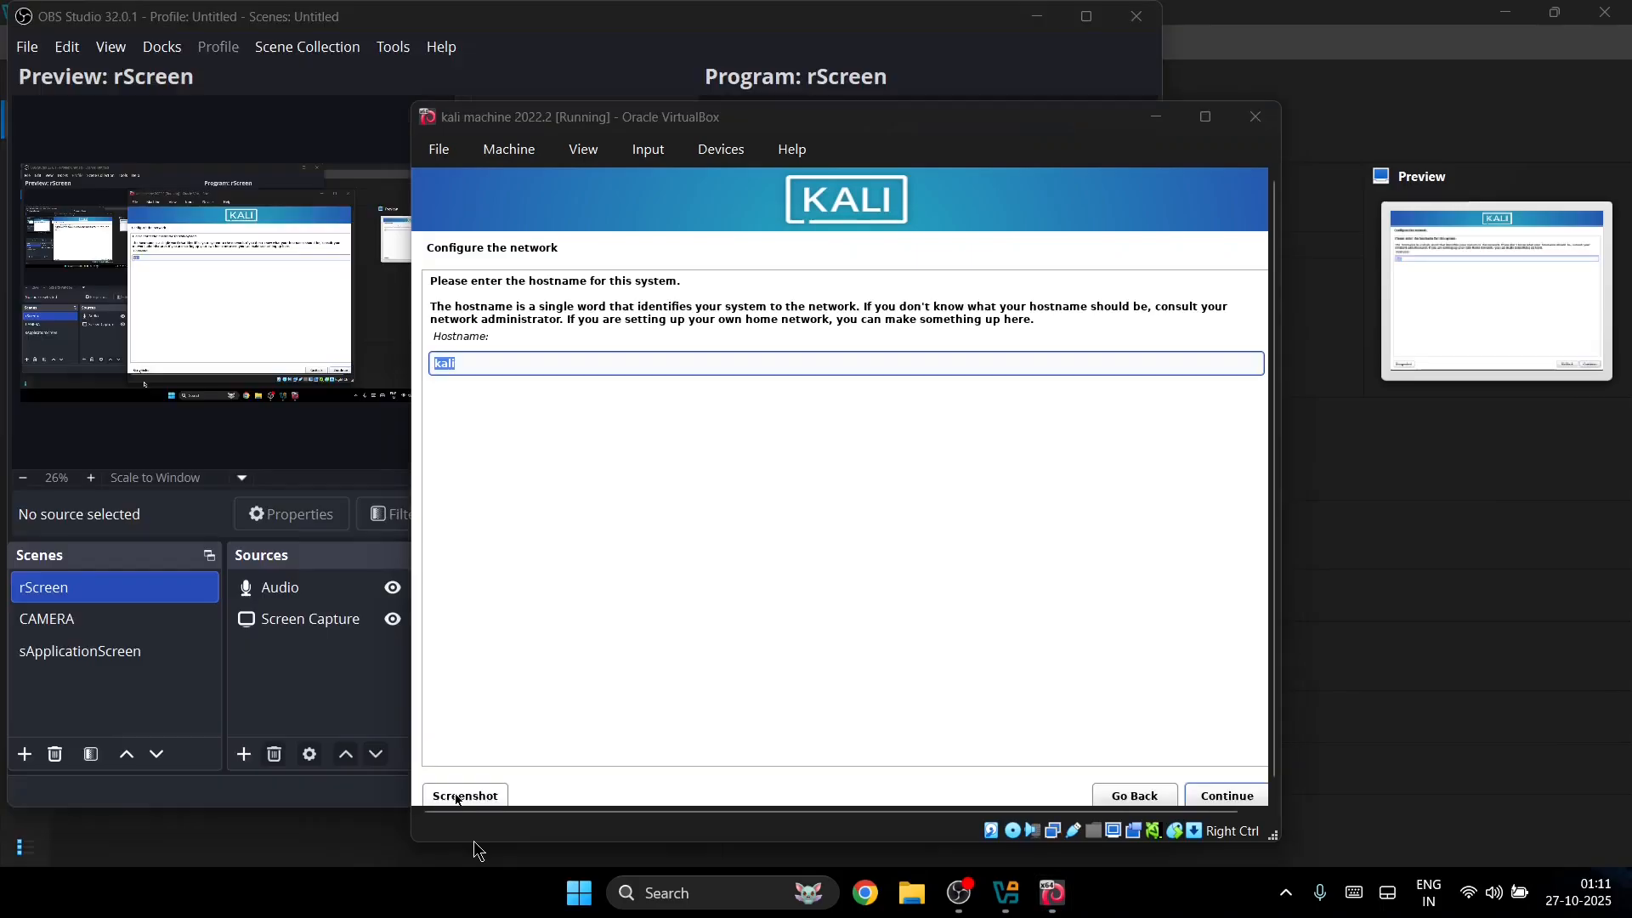
# Step: Keep the hostname kali and leave the domain name blank
pyautogui.click(511, 360)
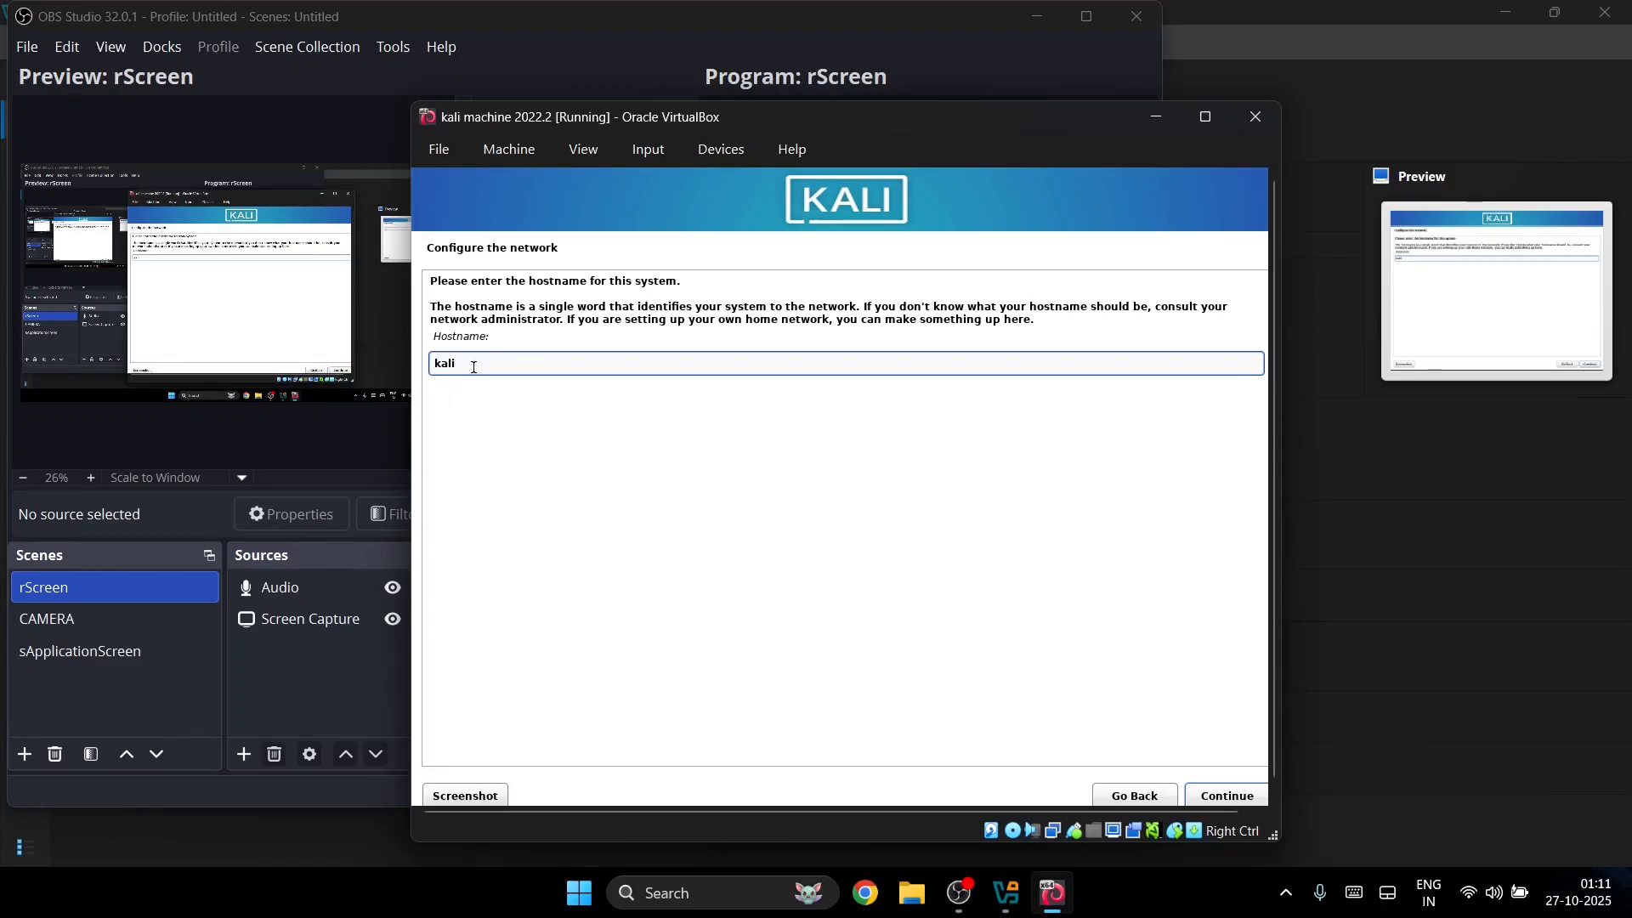
pyautogui.click(1240, 798)
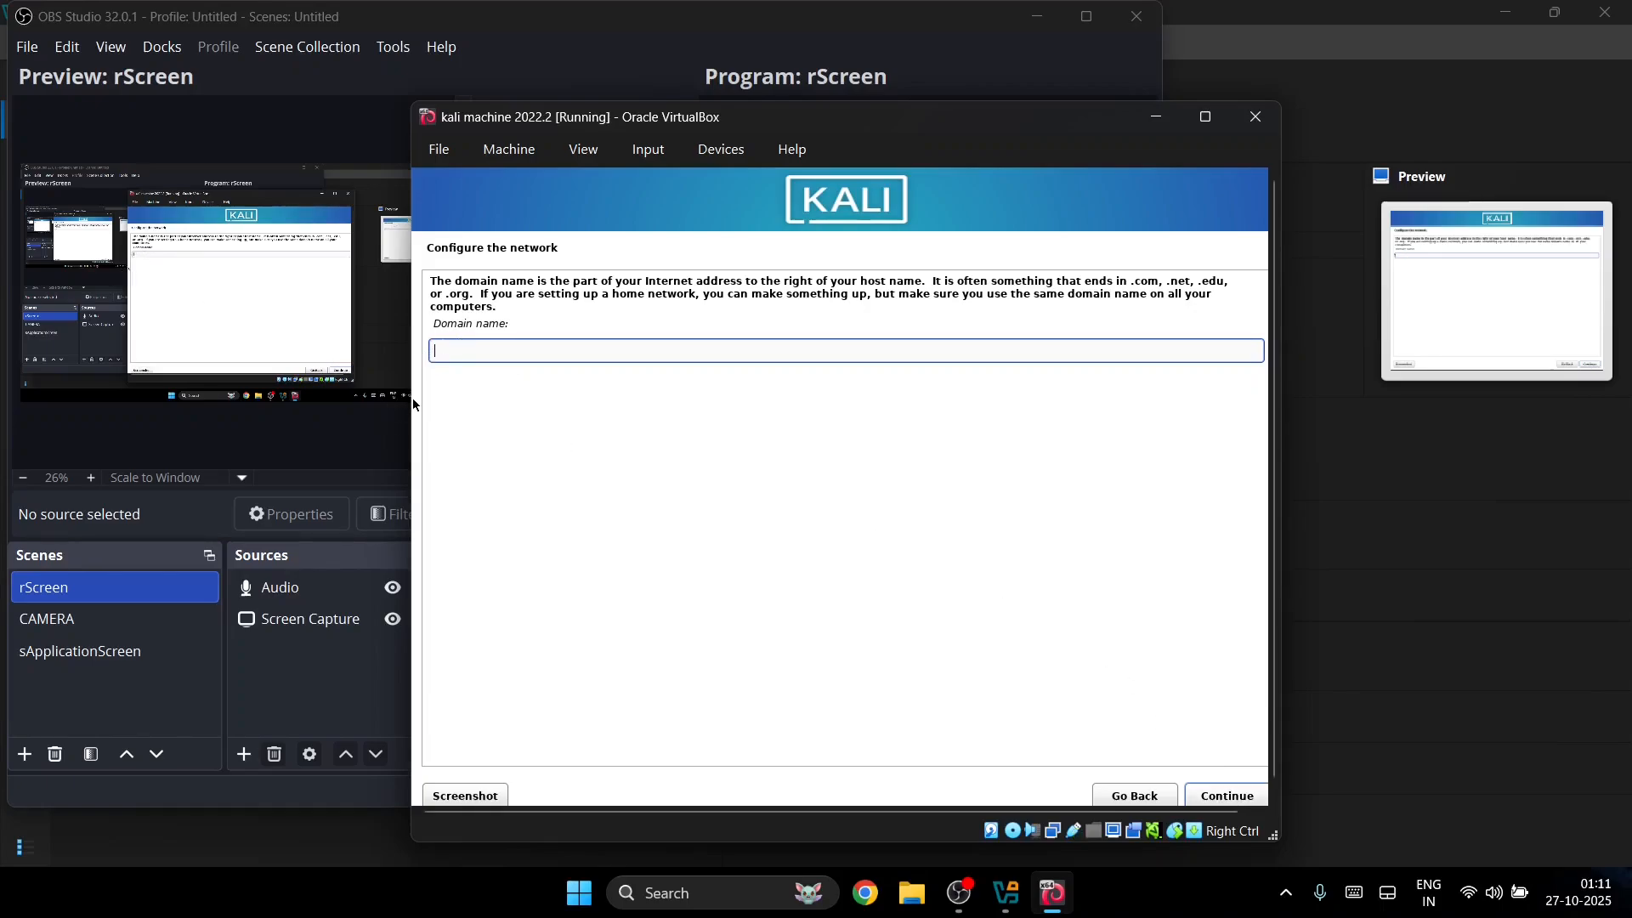
pyautogui.click(1227, 794)
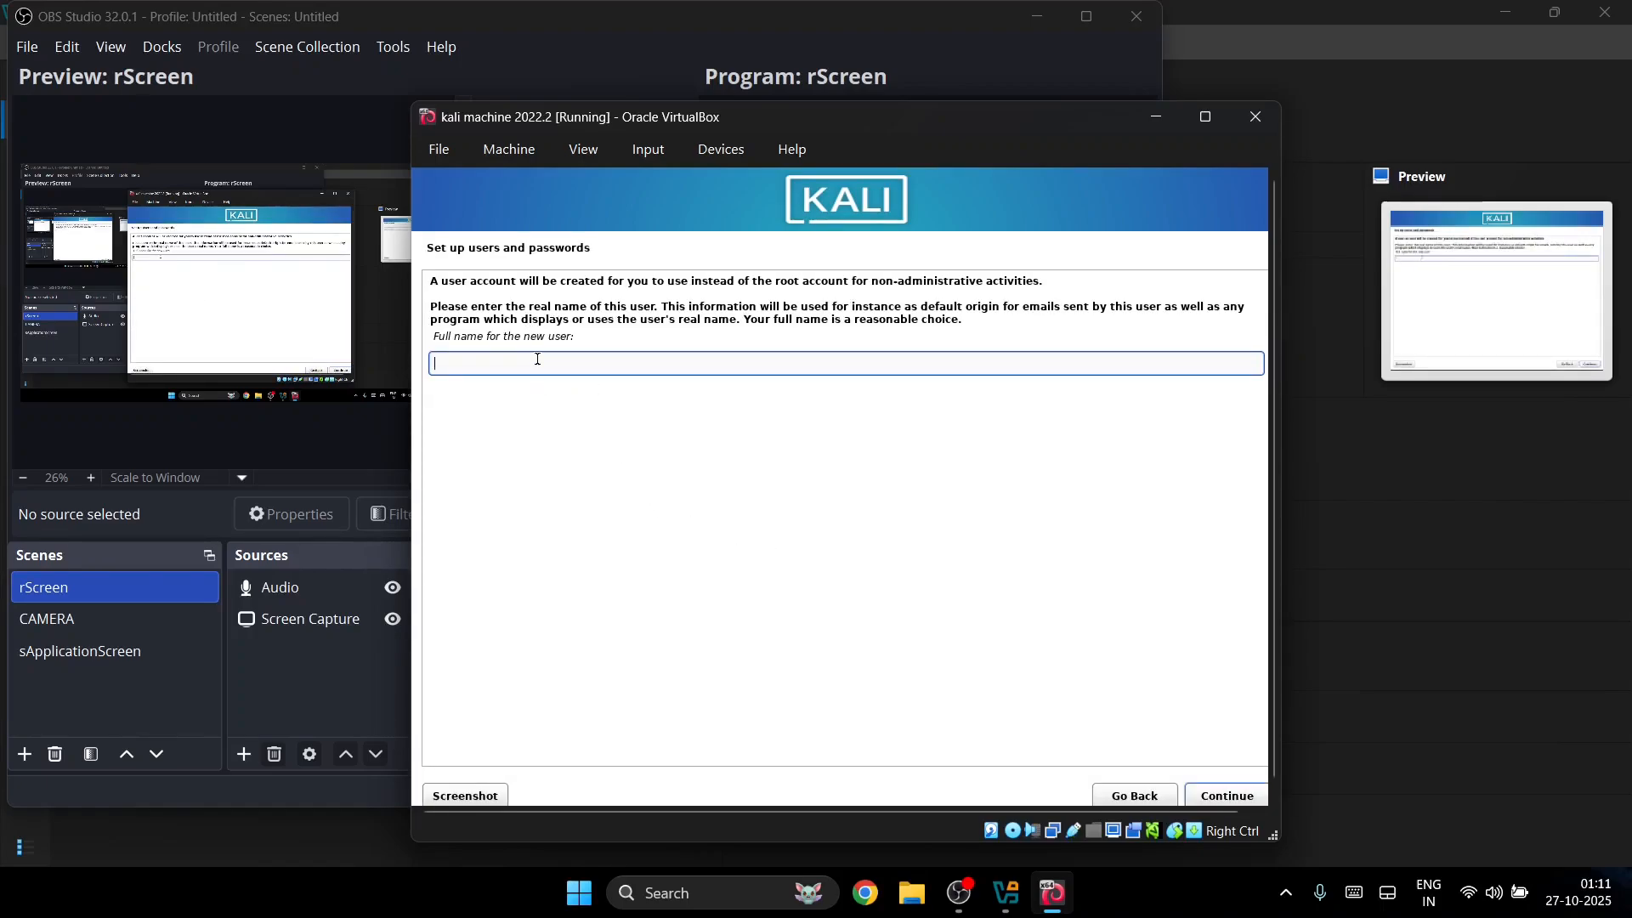
# Step: Enter the new user's full name and account username
pyautogui.write('RNS TREK')
pyautogui.press('Return')
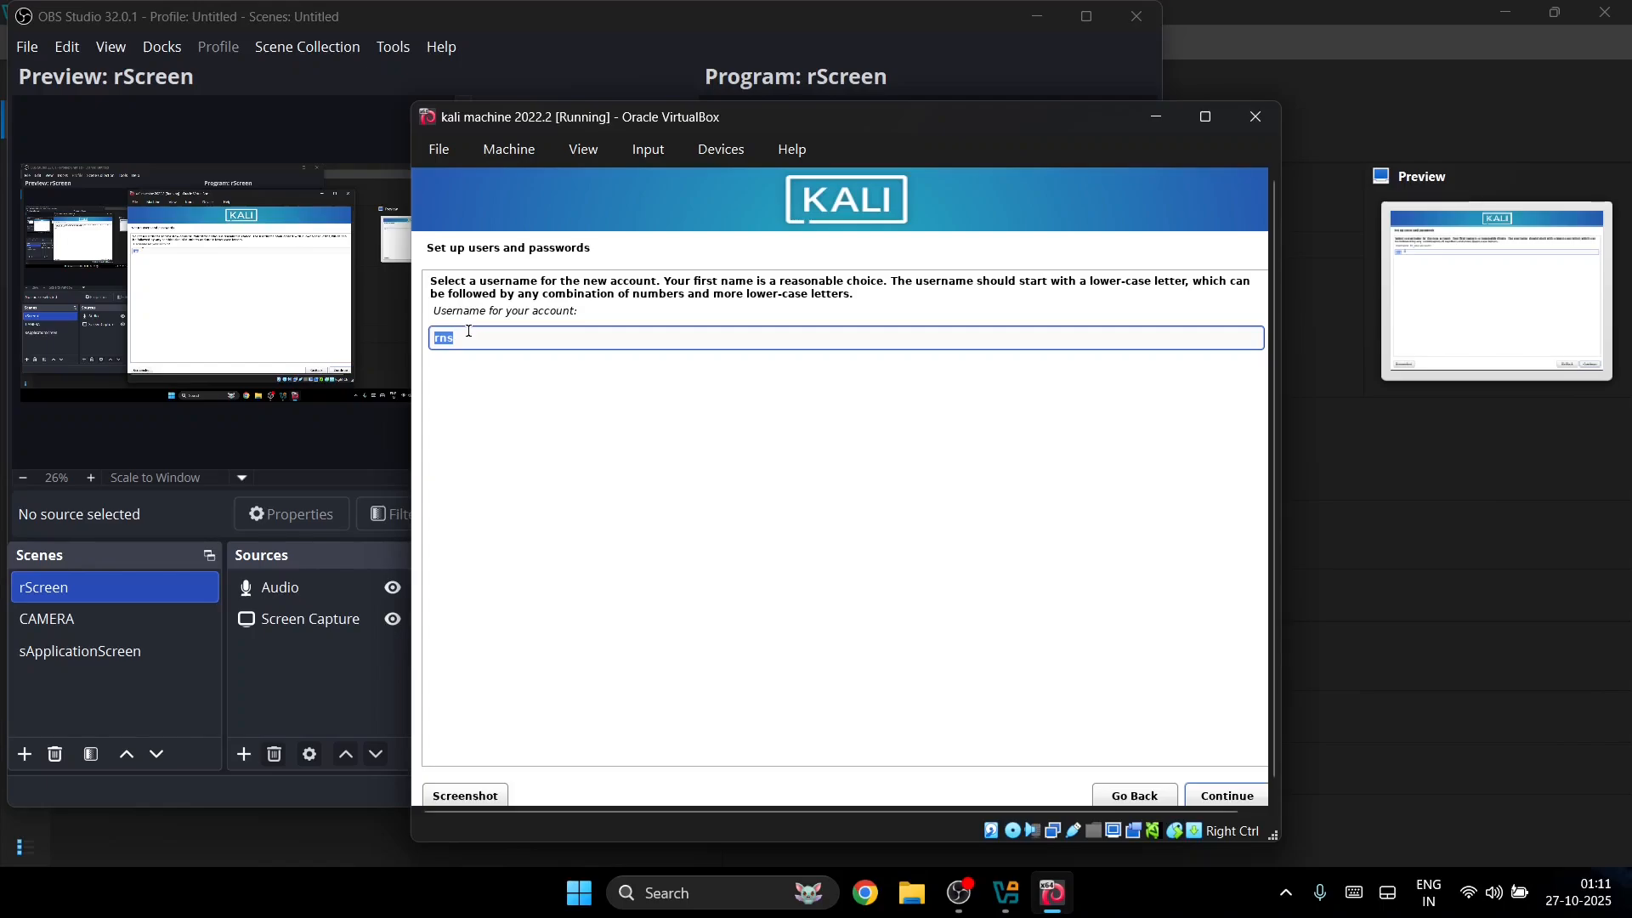
pyautogui.write('trek')
pyautogui.press('Return')
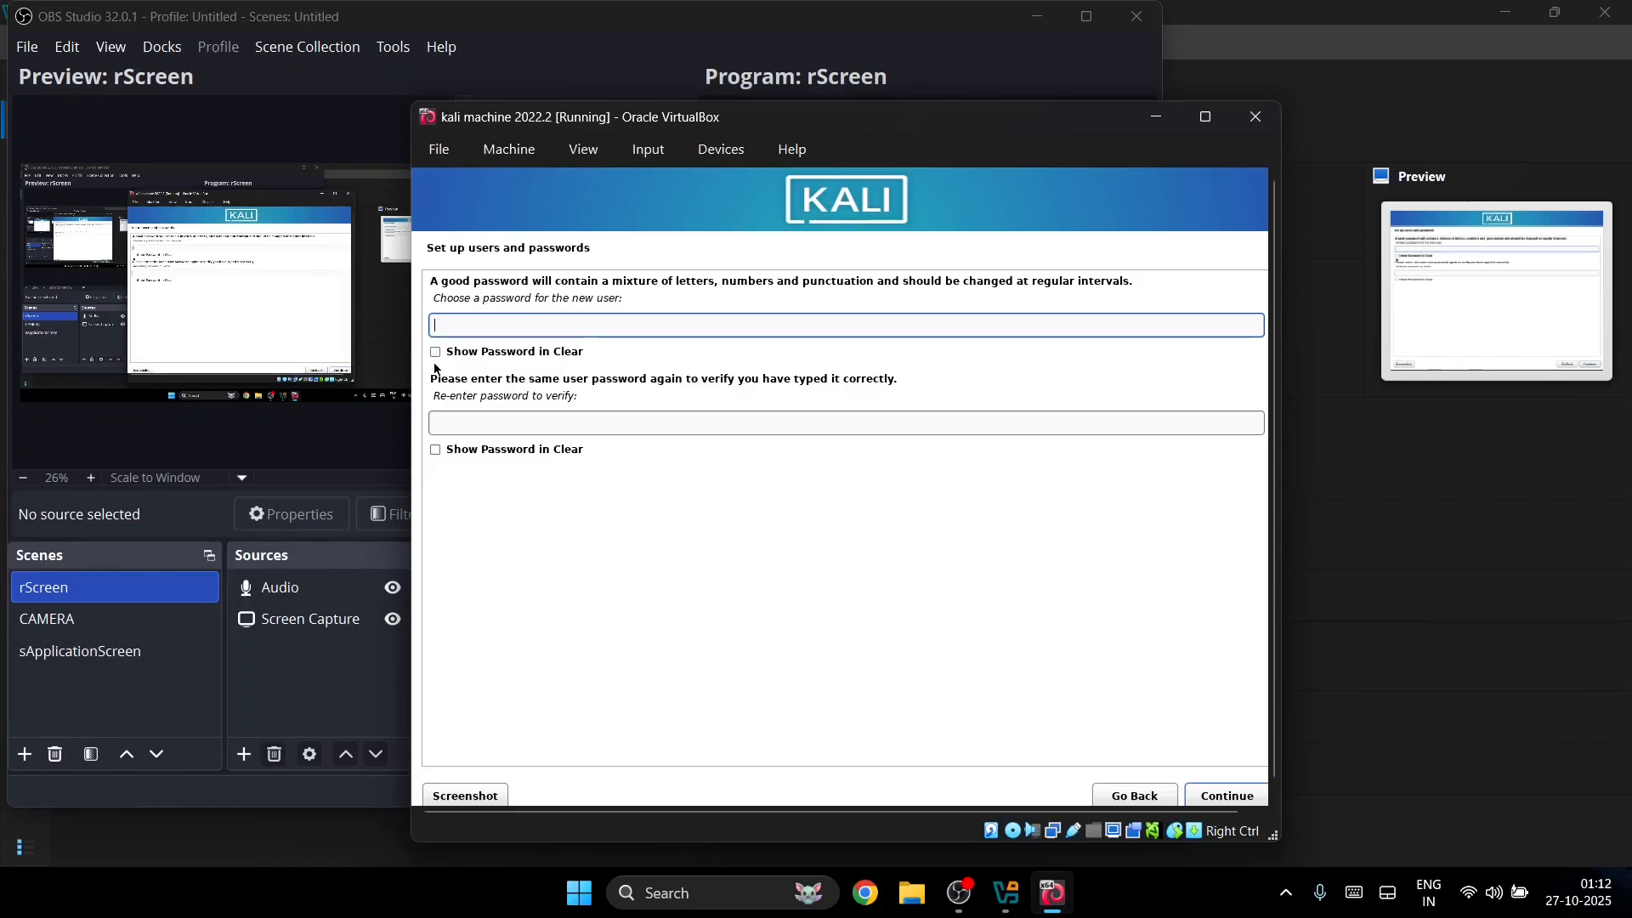
# Step: Type the account password twice, shown in clear text, and continue
pyautogui.click(436, 351)
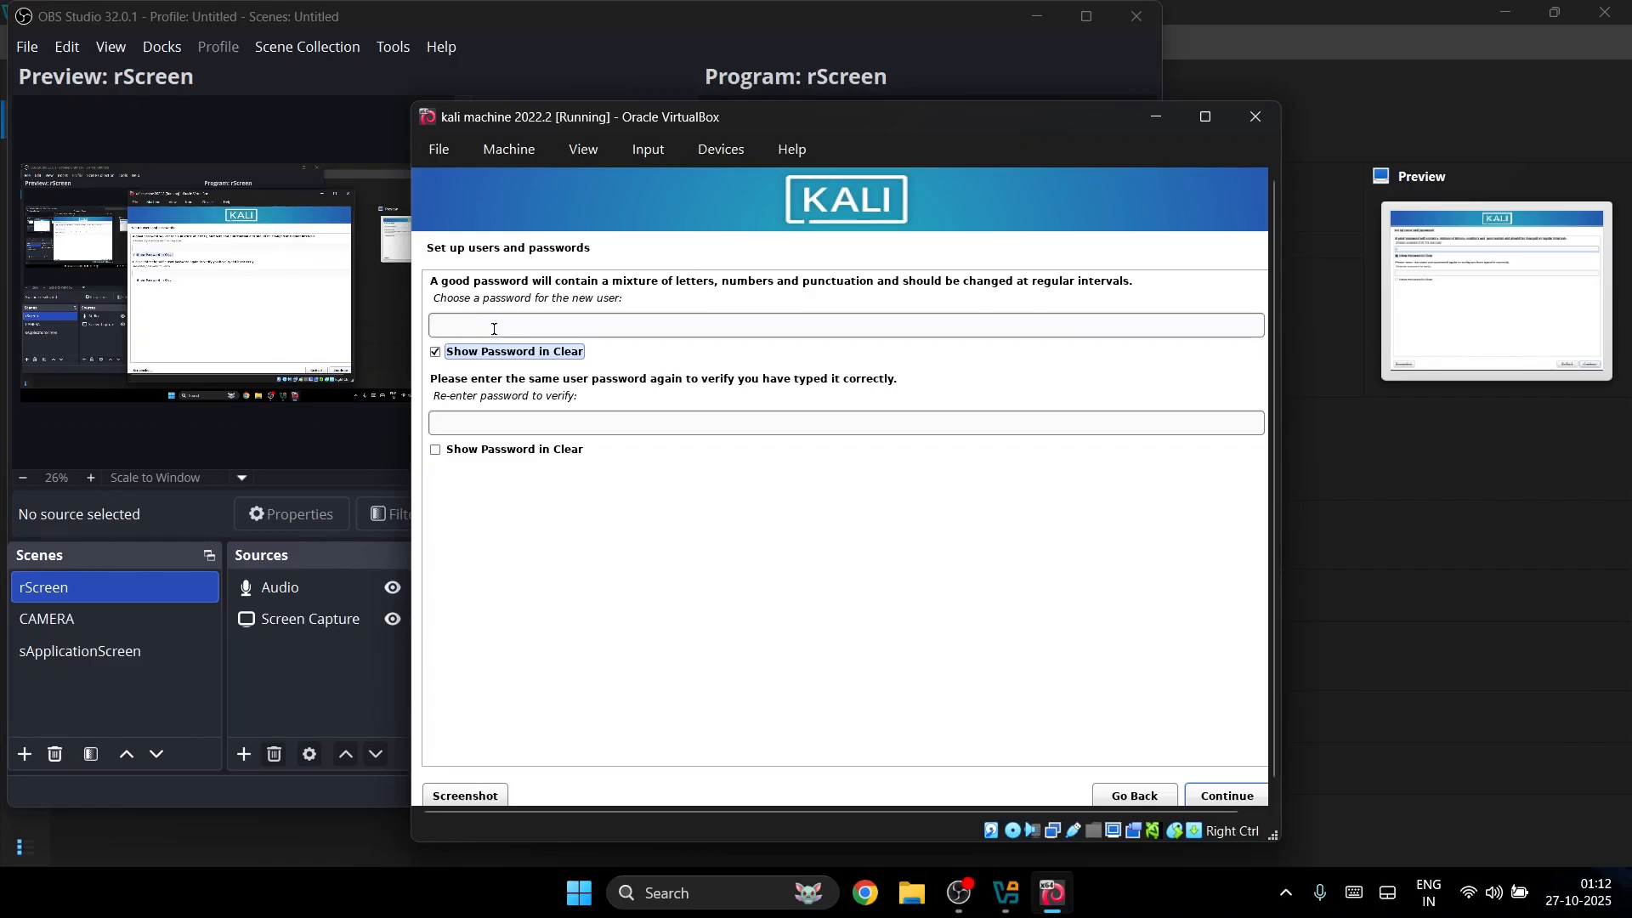
pyautogui.click(489, 327)
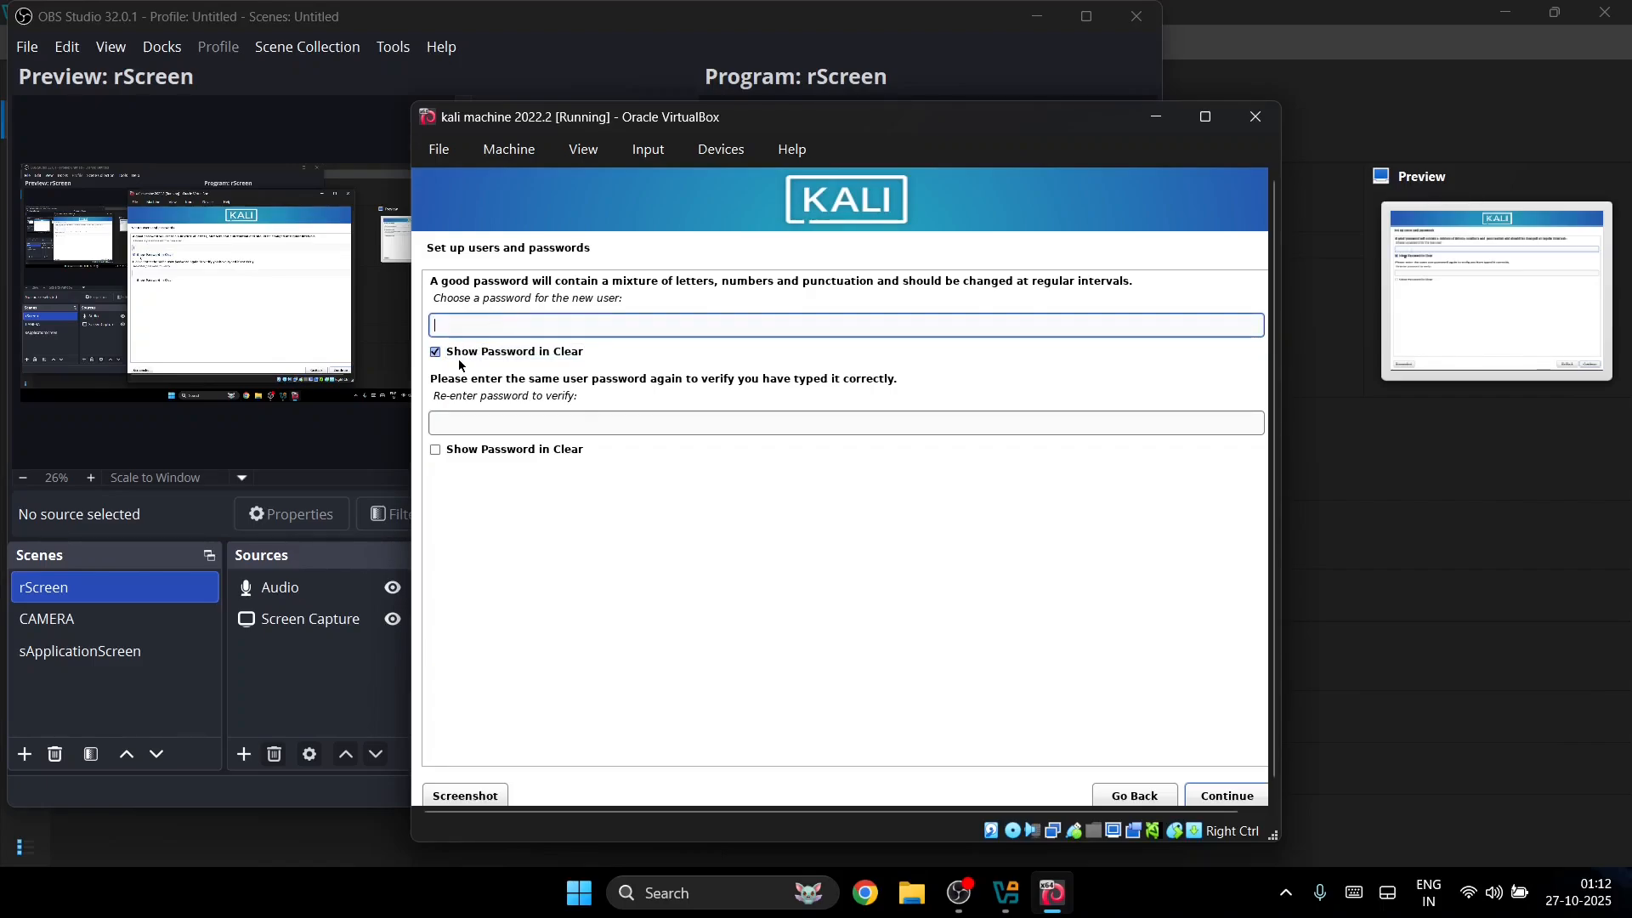
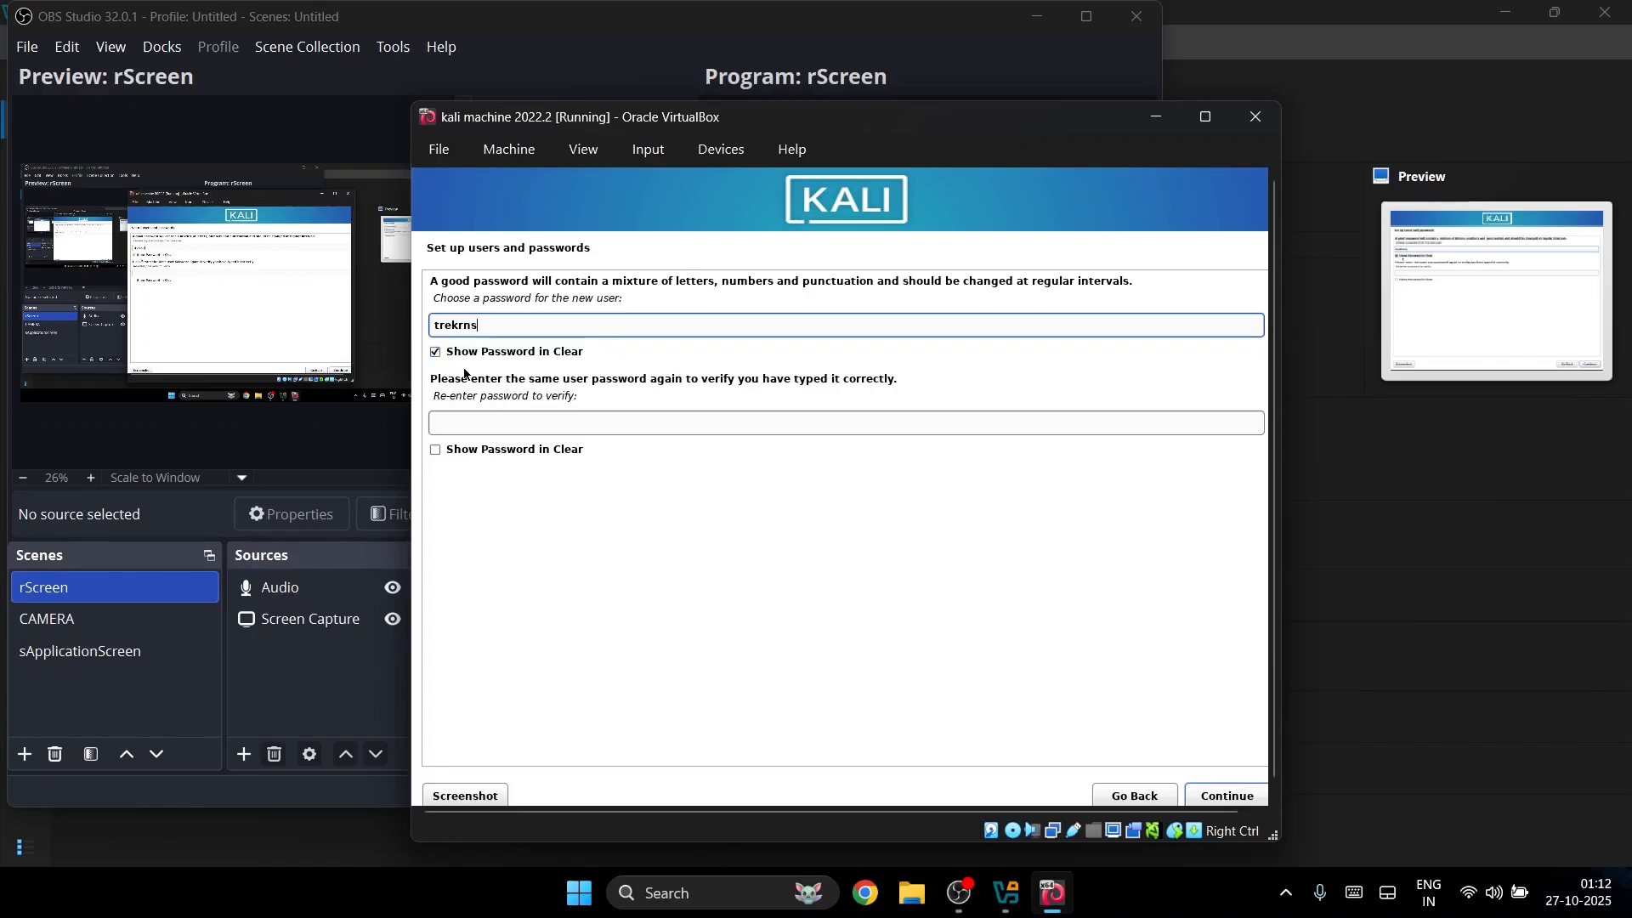
pyautogui.click(436, 450)
pyautogui.click(490, 427)
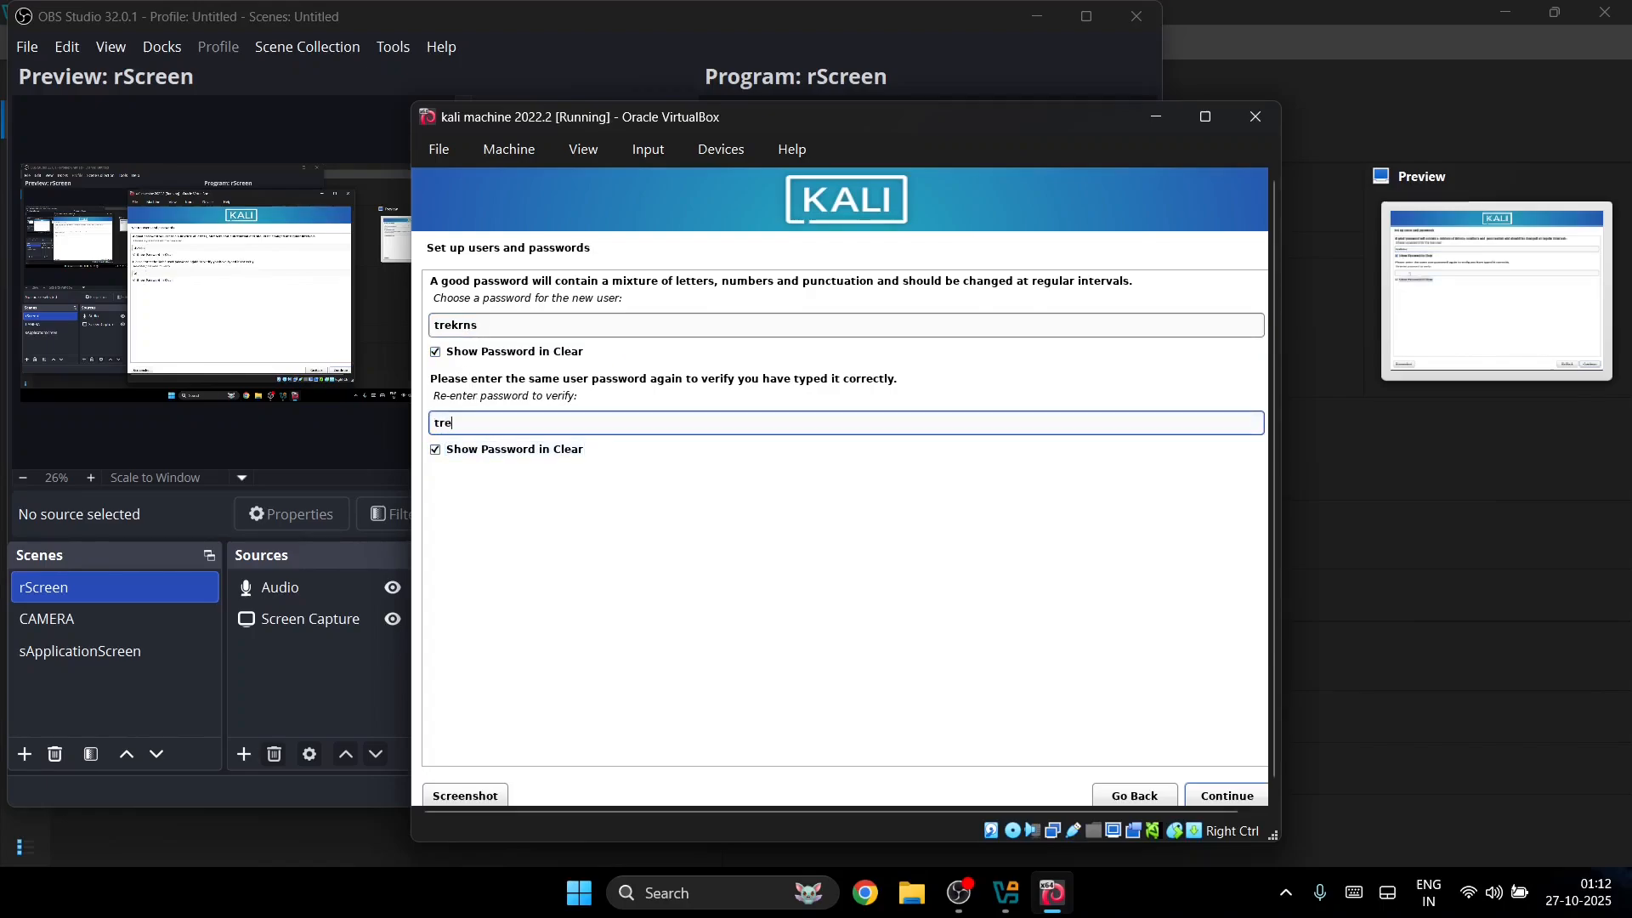
pyautogui.click(1238, 794)
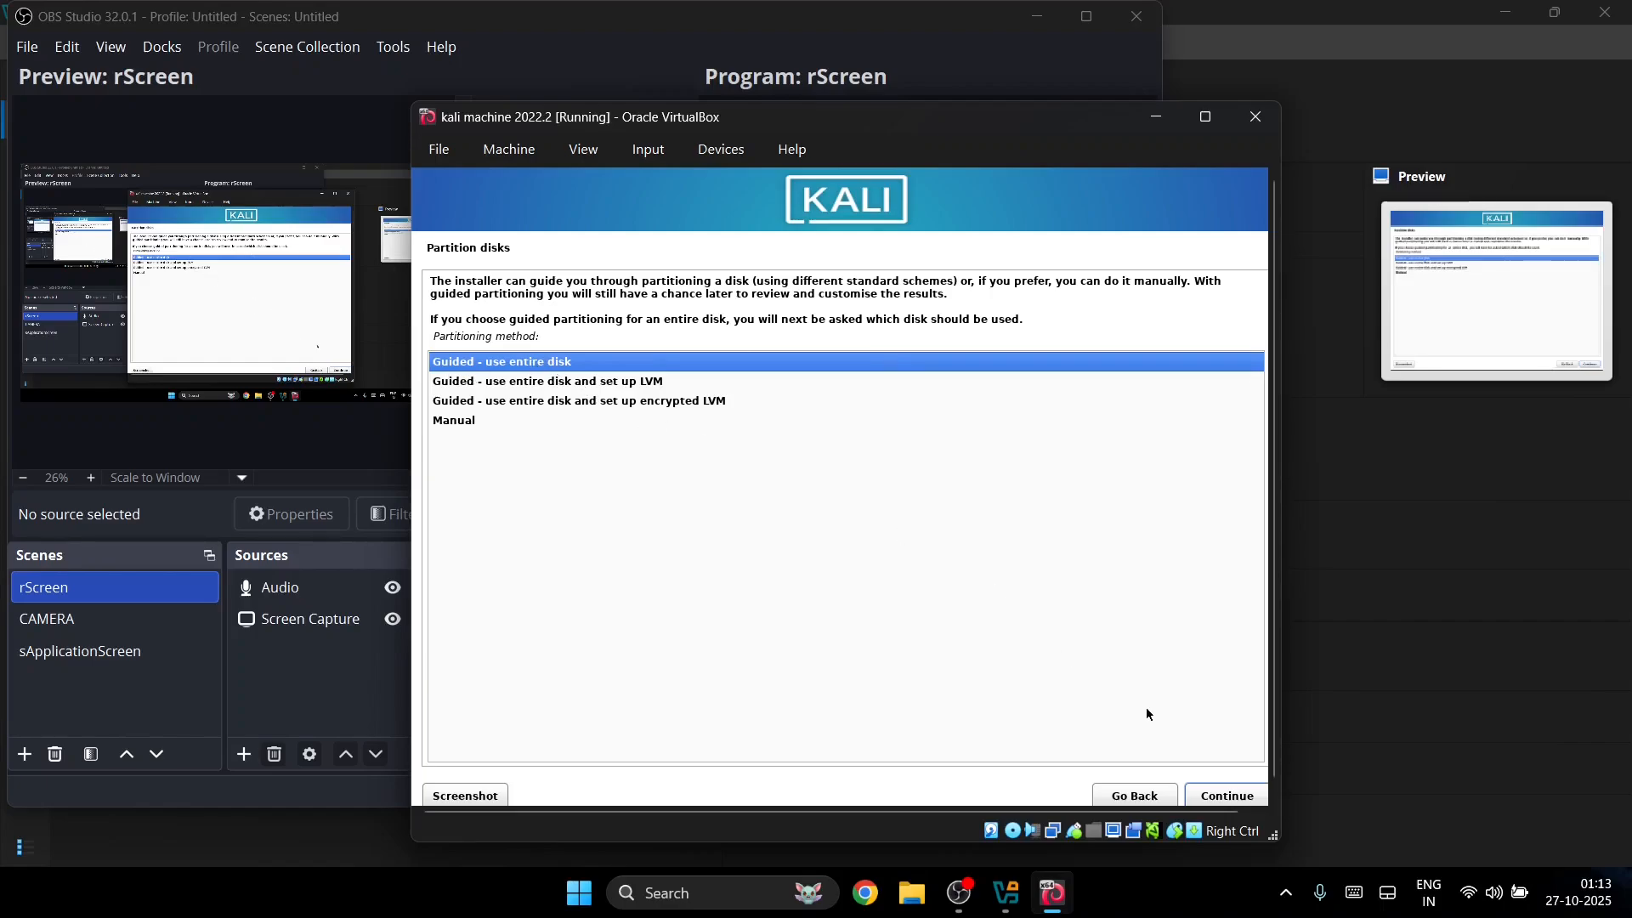
# Step: Guided-partition the 32.2 GB VBOX HARDDISK as one partition and write the changes to disk
pyautogui.click(1226, 796)
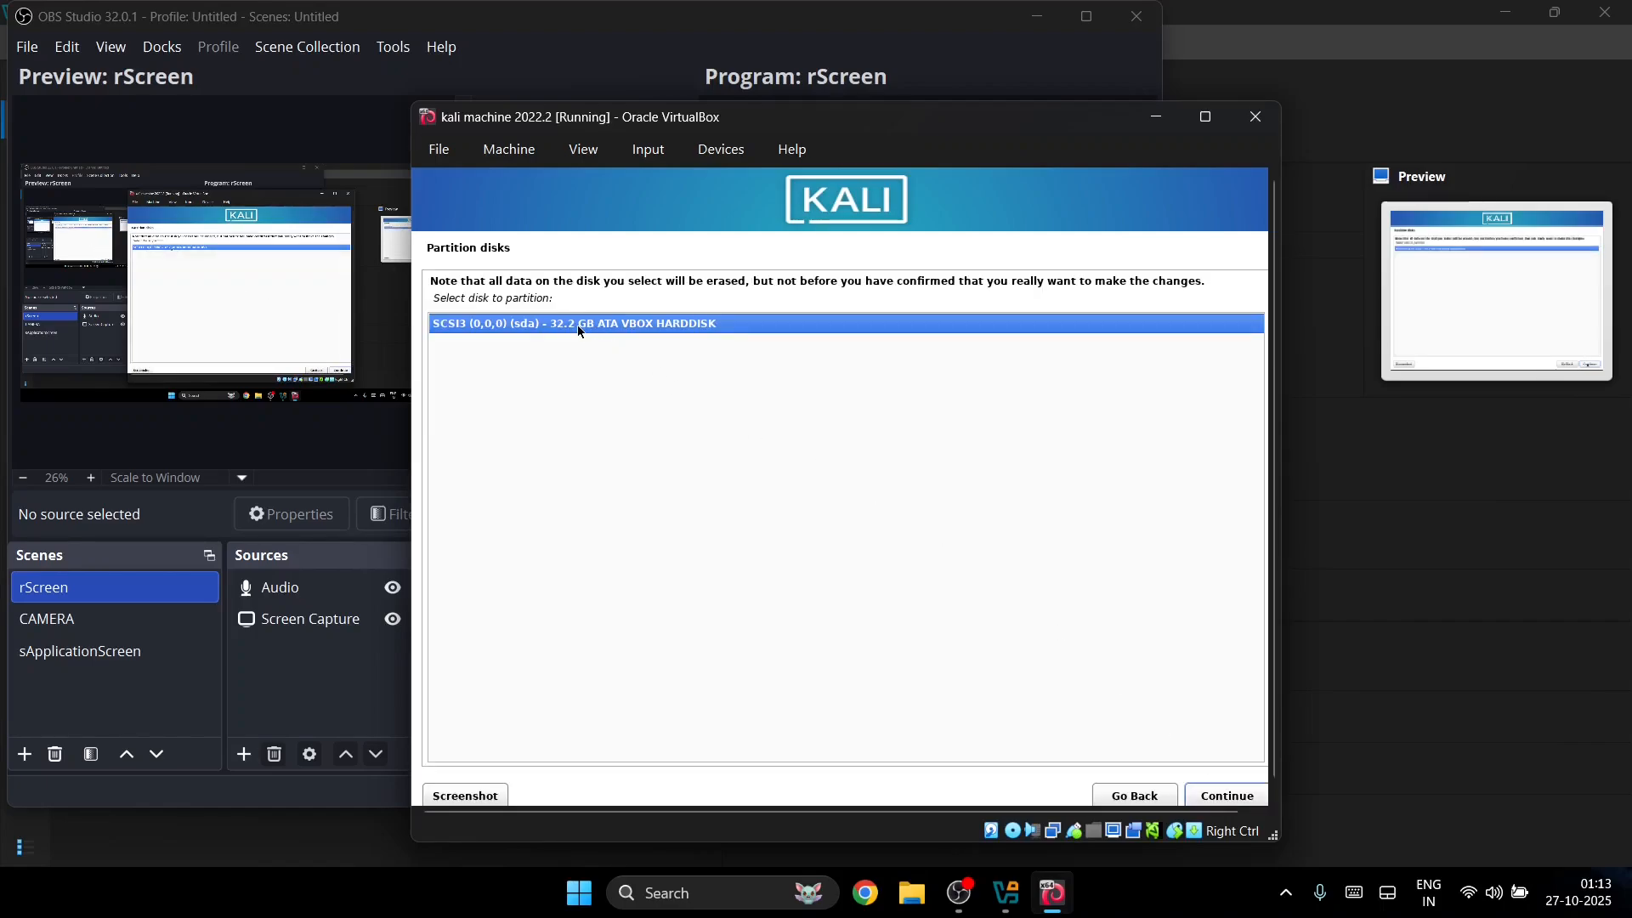
pyautogui.click(1227, 795)
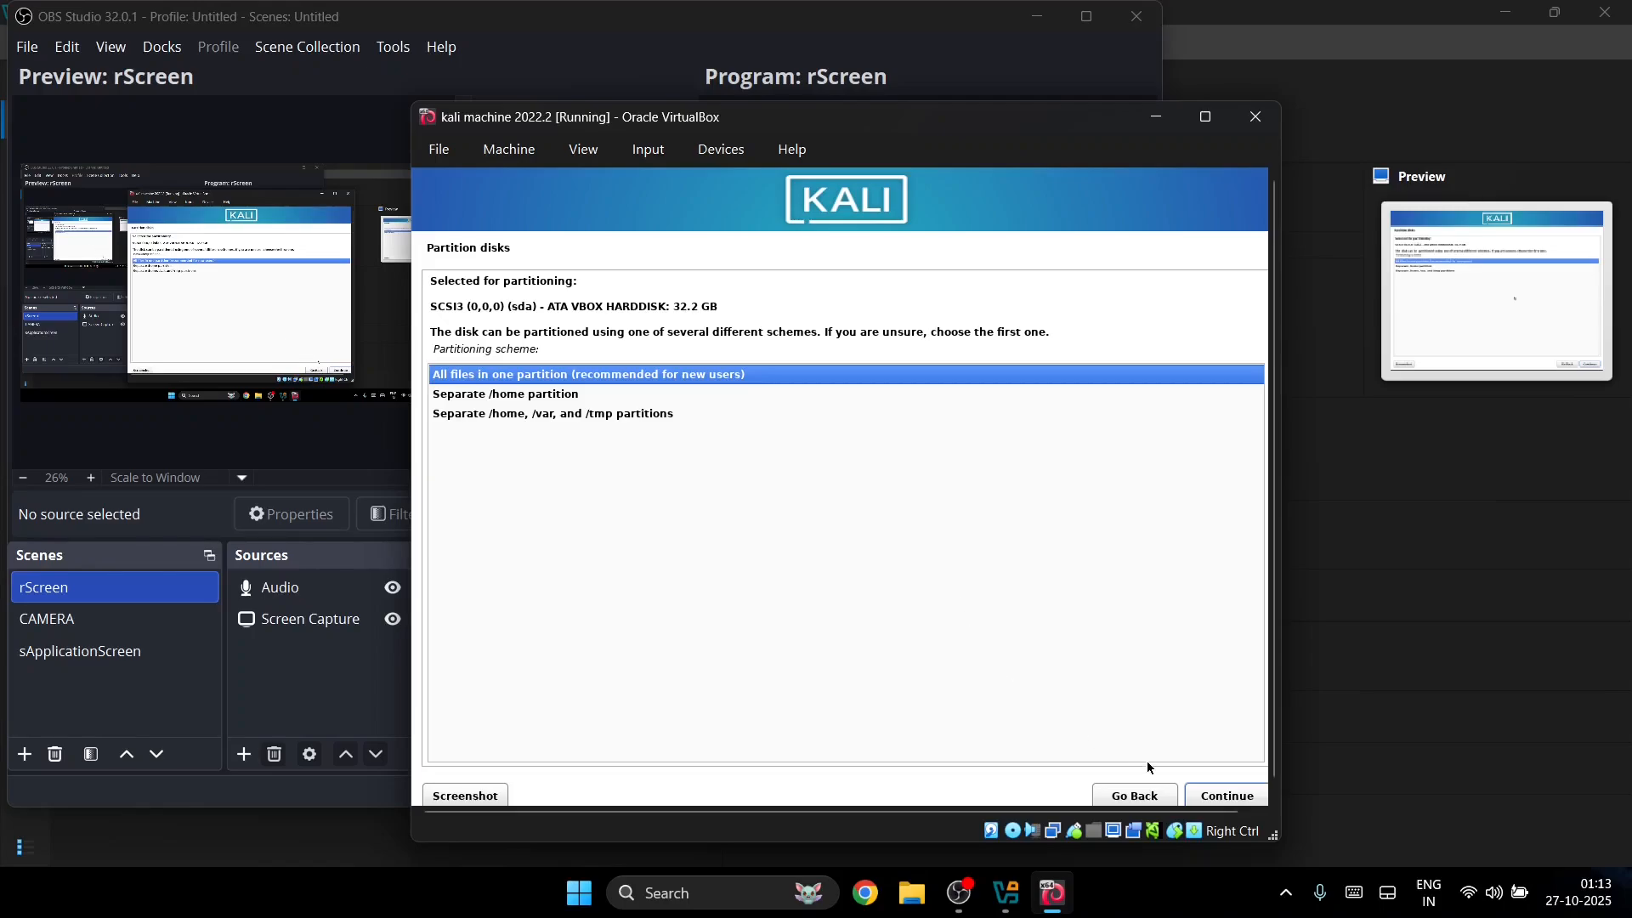
pyautogui.click(1224, 795)
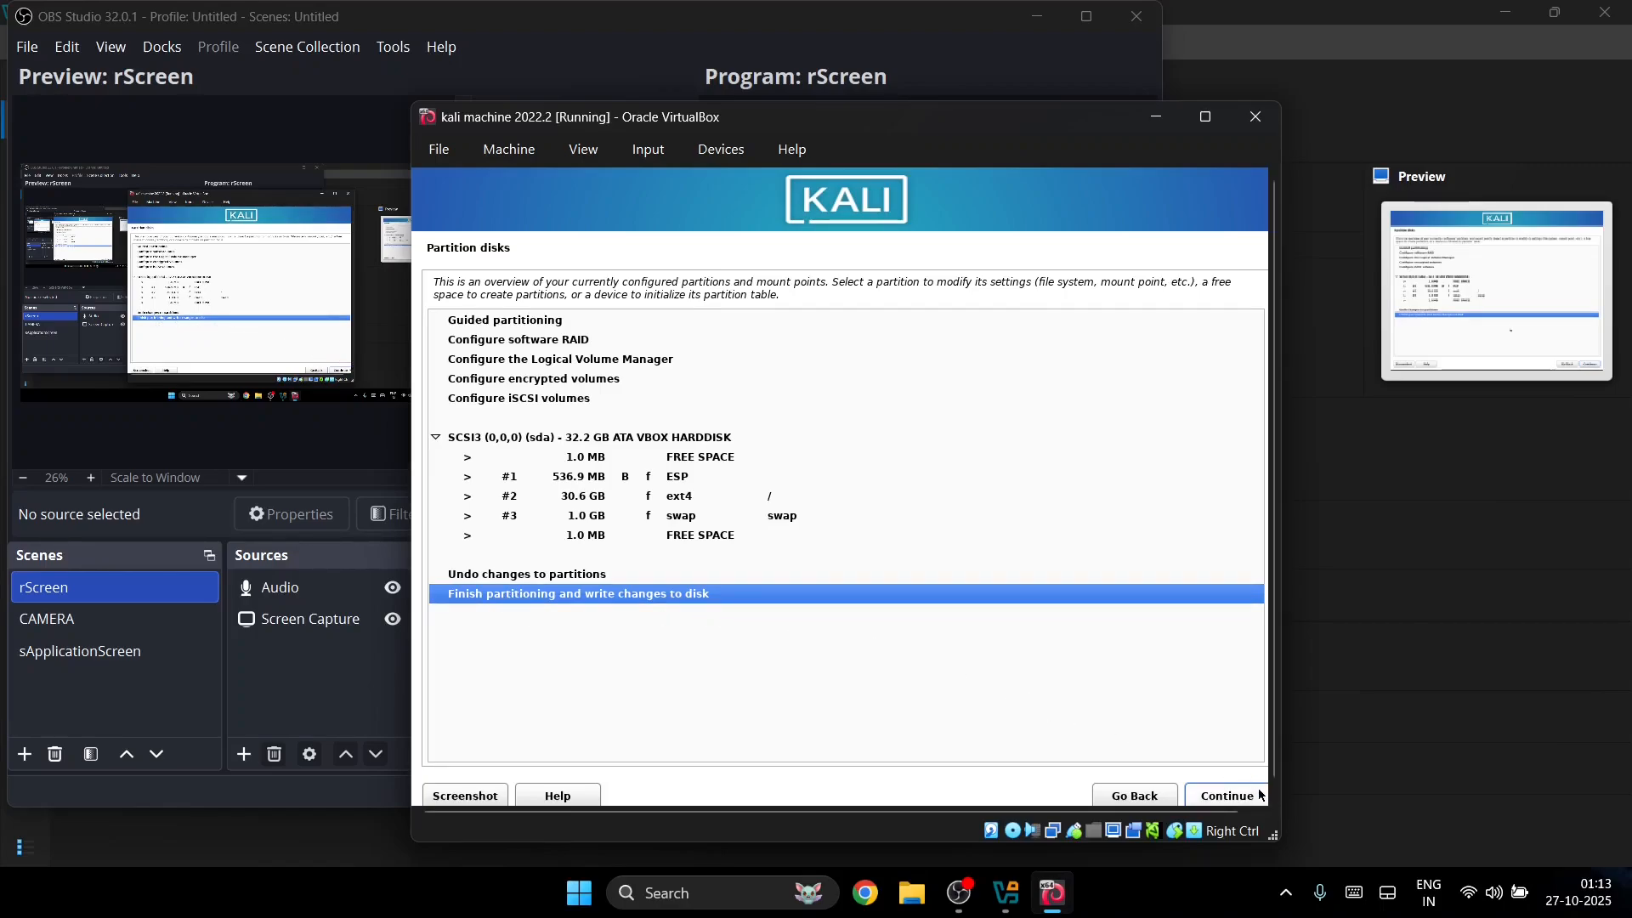
pyautogui.click(1226, 795)
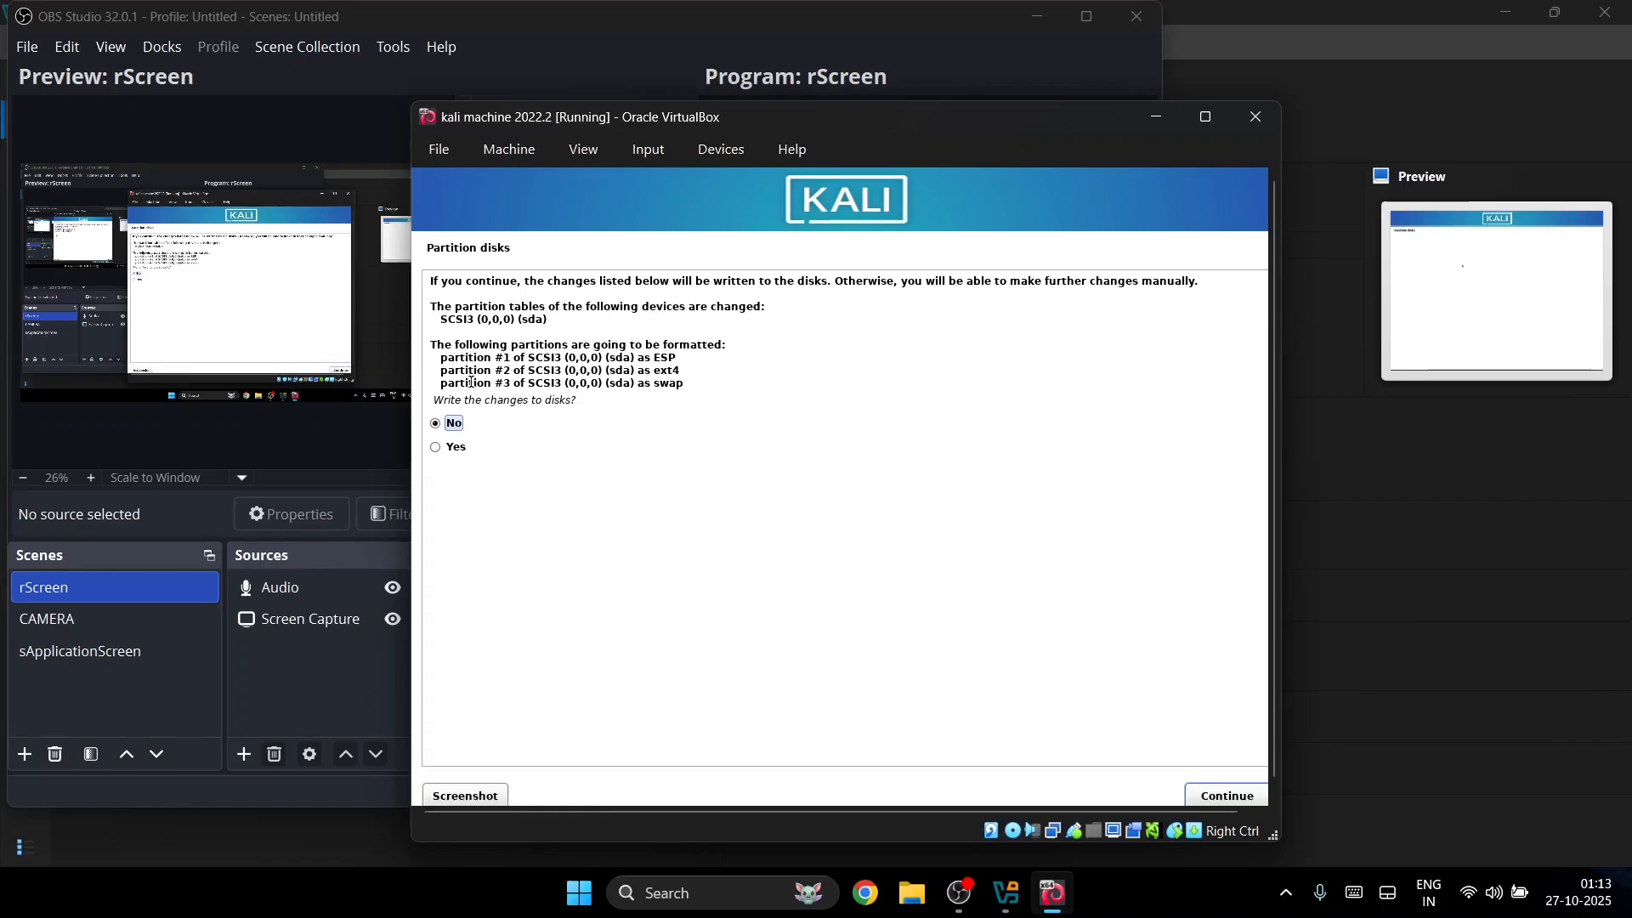
pyautogui.press('Down')
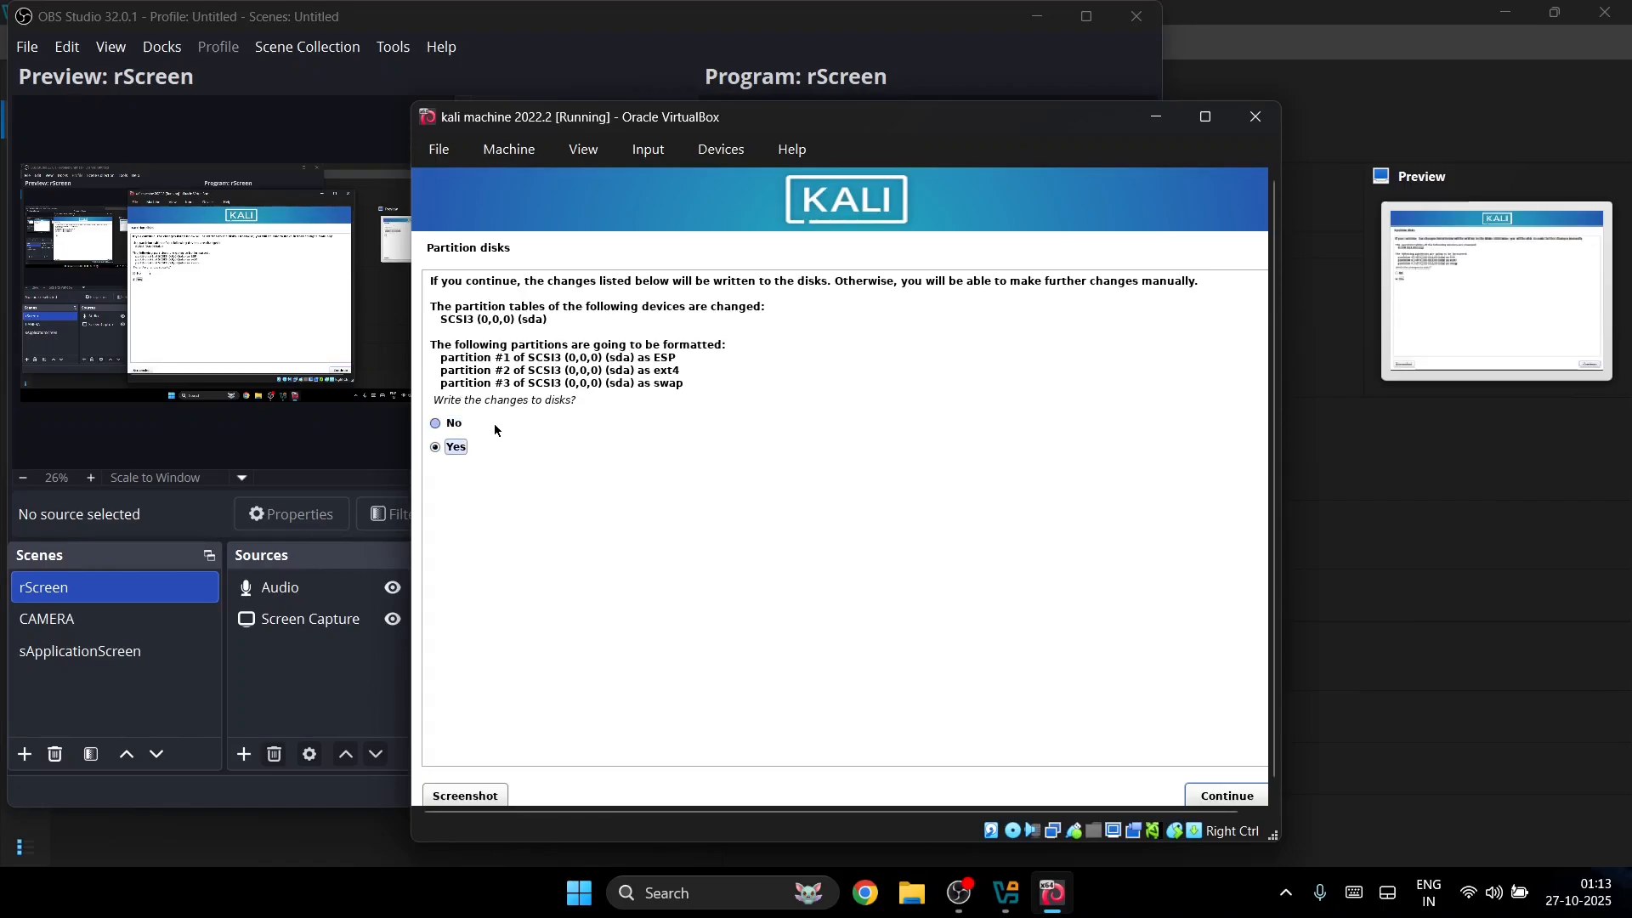
pyautogui.click(1221, 795)
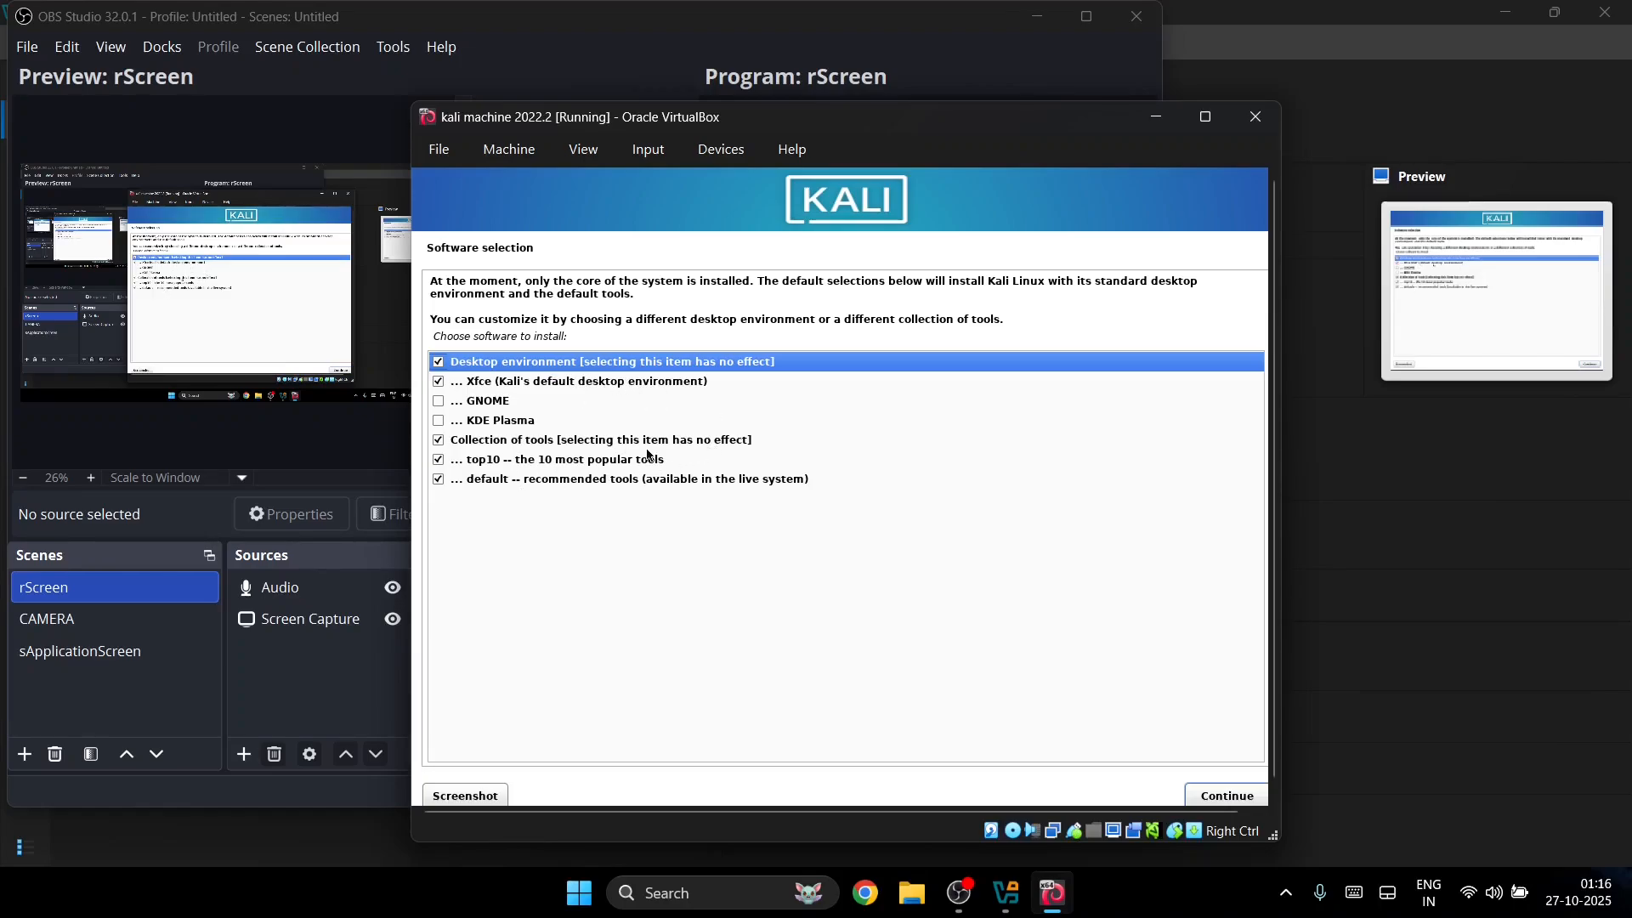
# Step: Install the default Xfce desktop and tools, then reboot once installation completes
pyautogui.click(1226, 796)
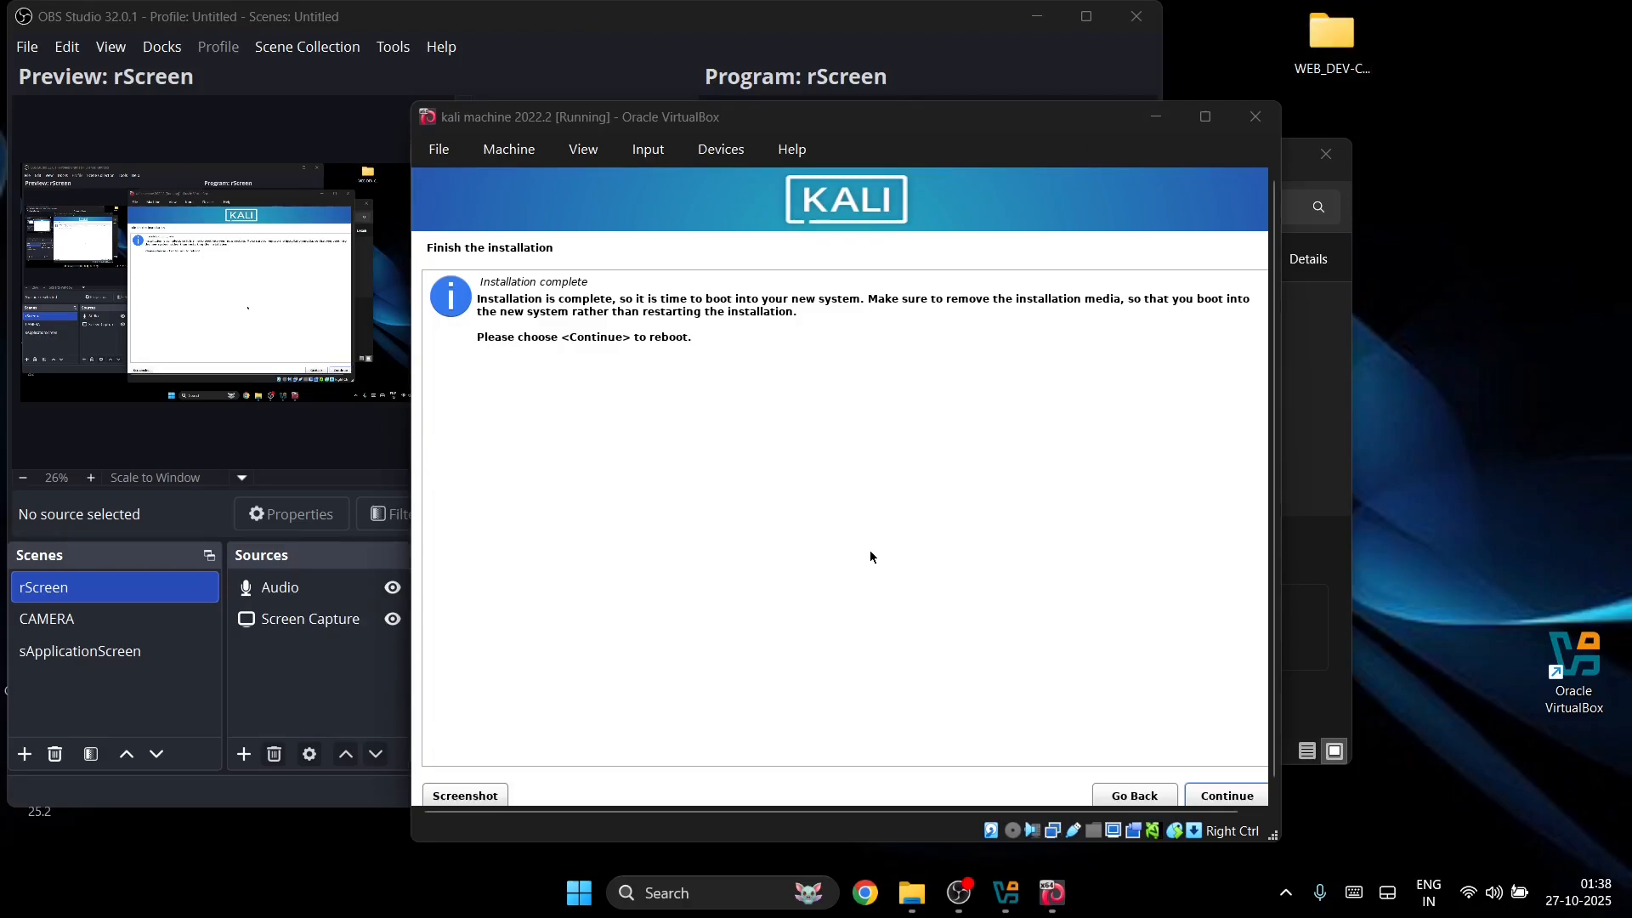
pyautogui.click(870, 553)
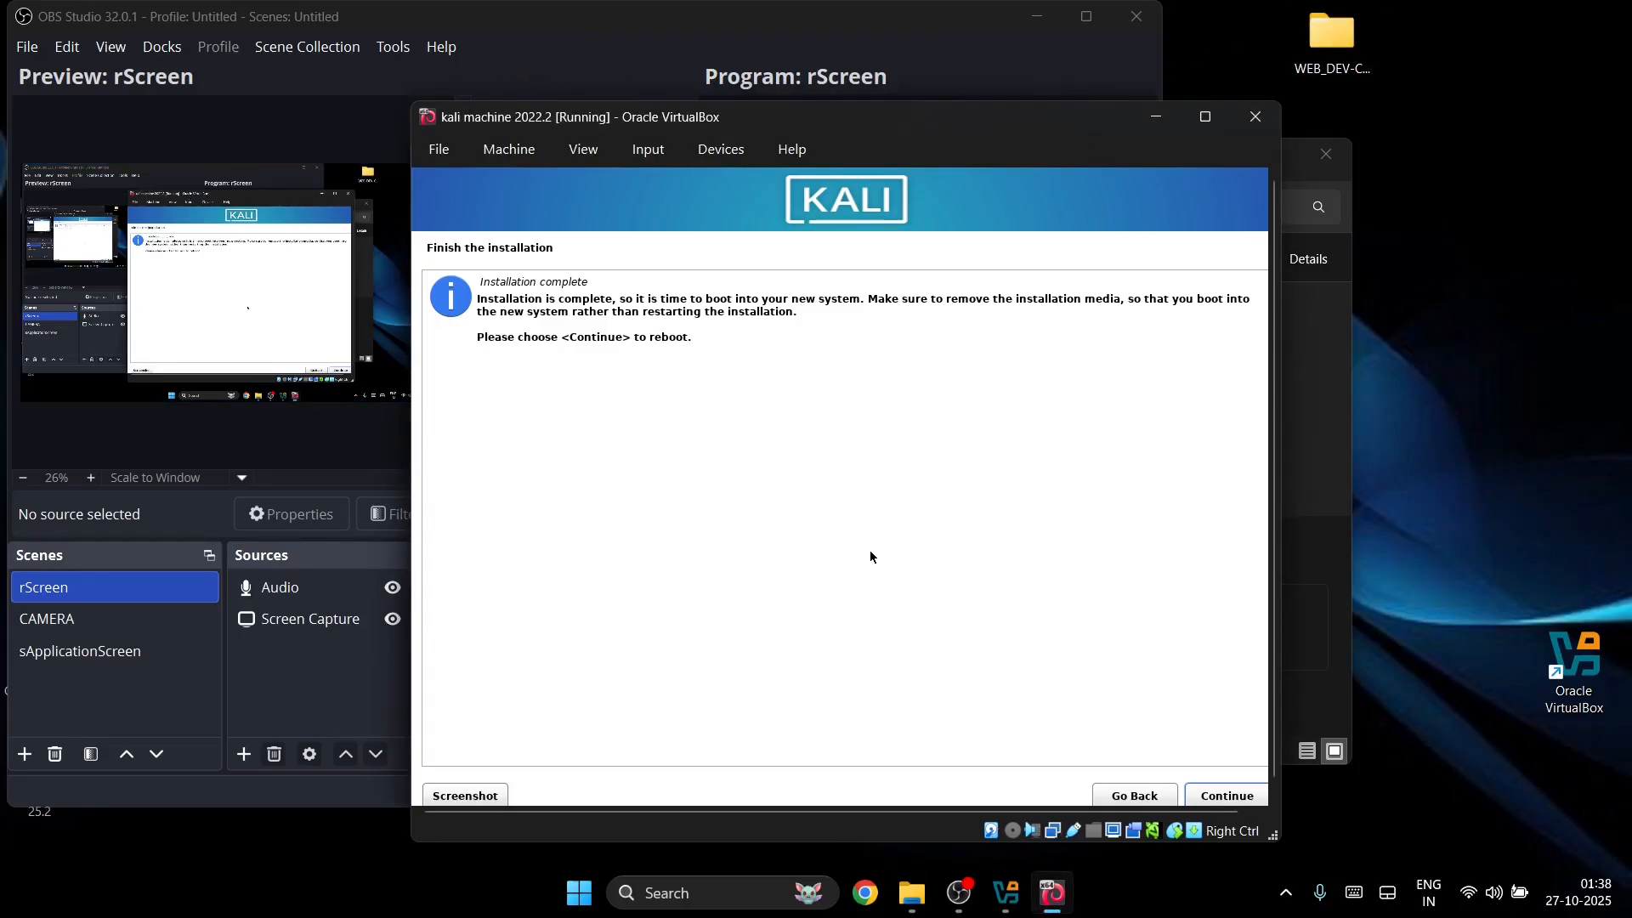
pyautogui.press('Return')
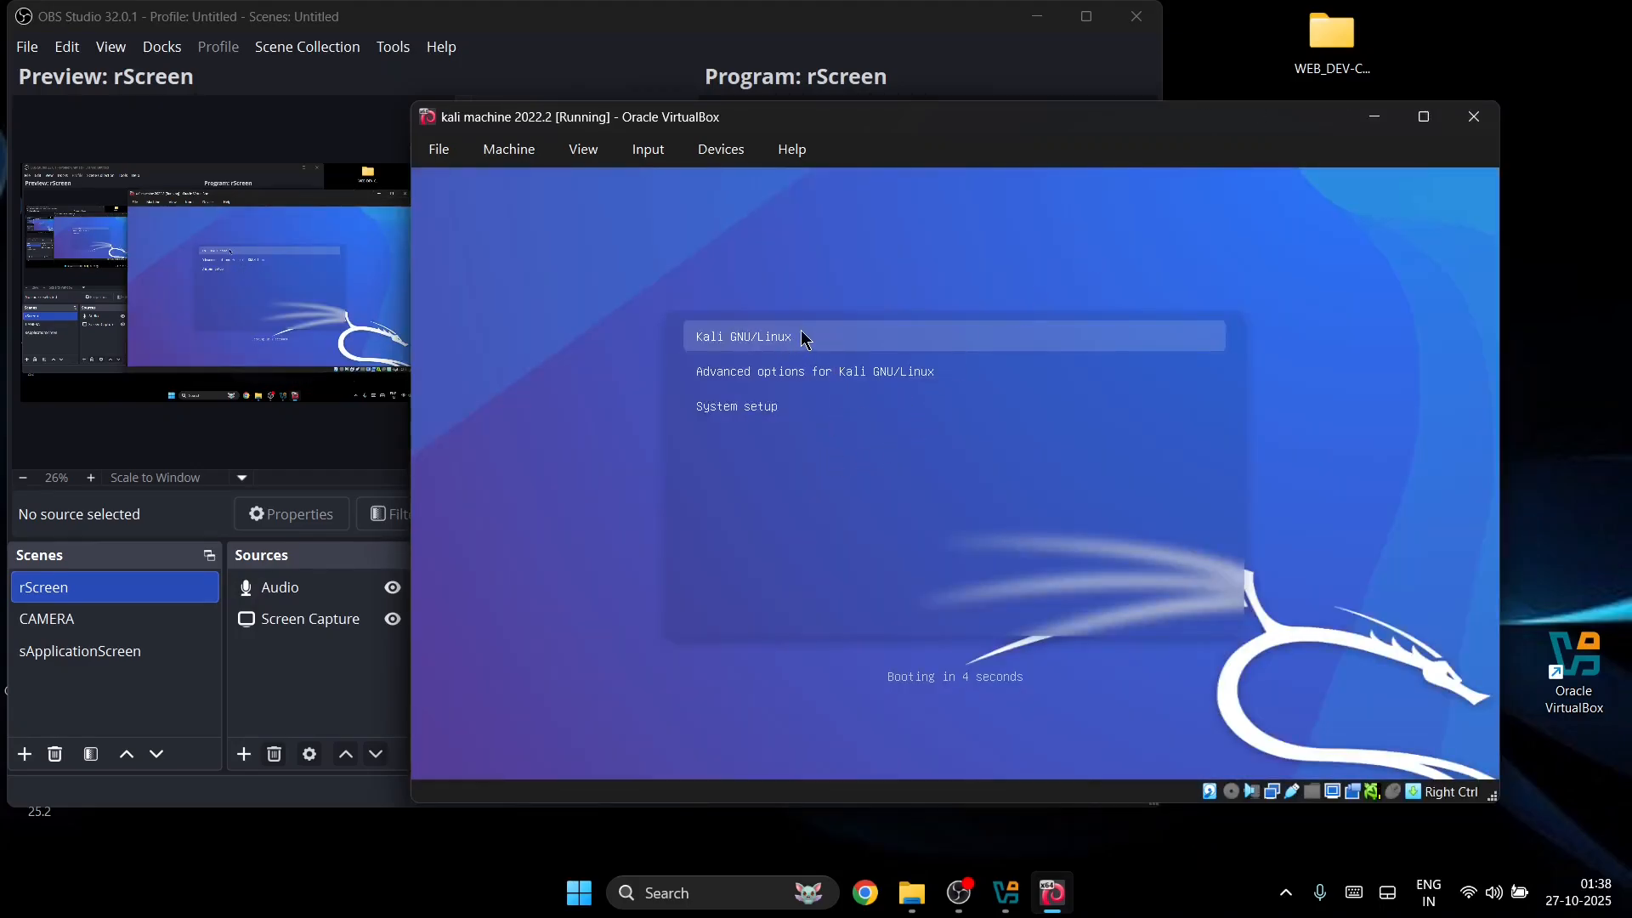
pyautogui.press('Return')
pyautogui.moveTo(735, 125); pyautogui.dragTo(502, 105)
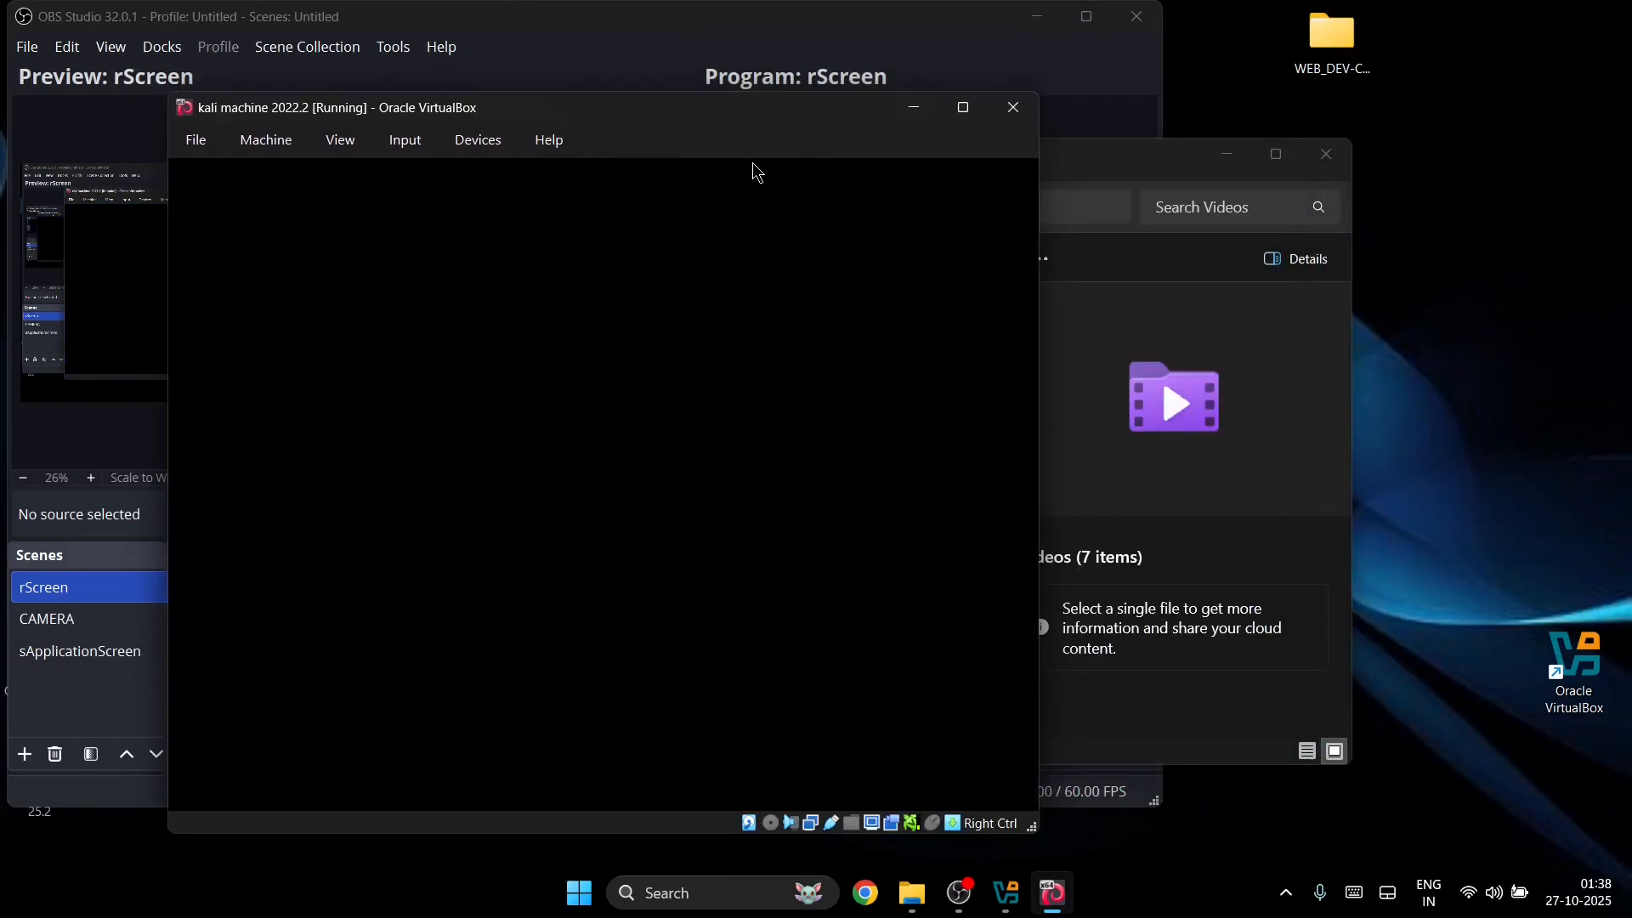
pyautogui.click(945, 114)
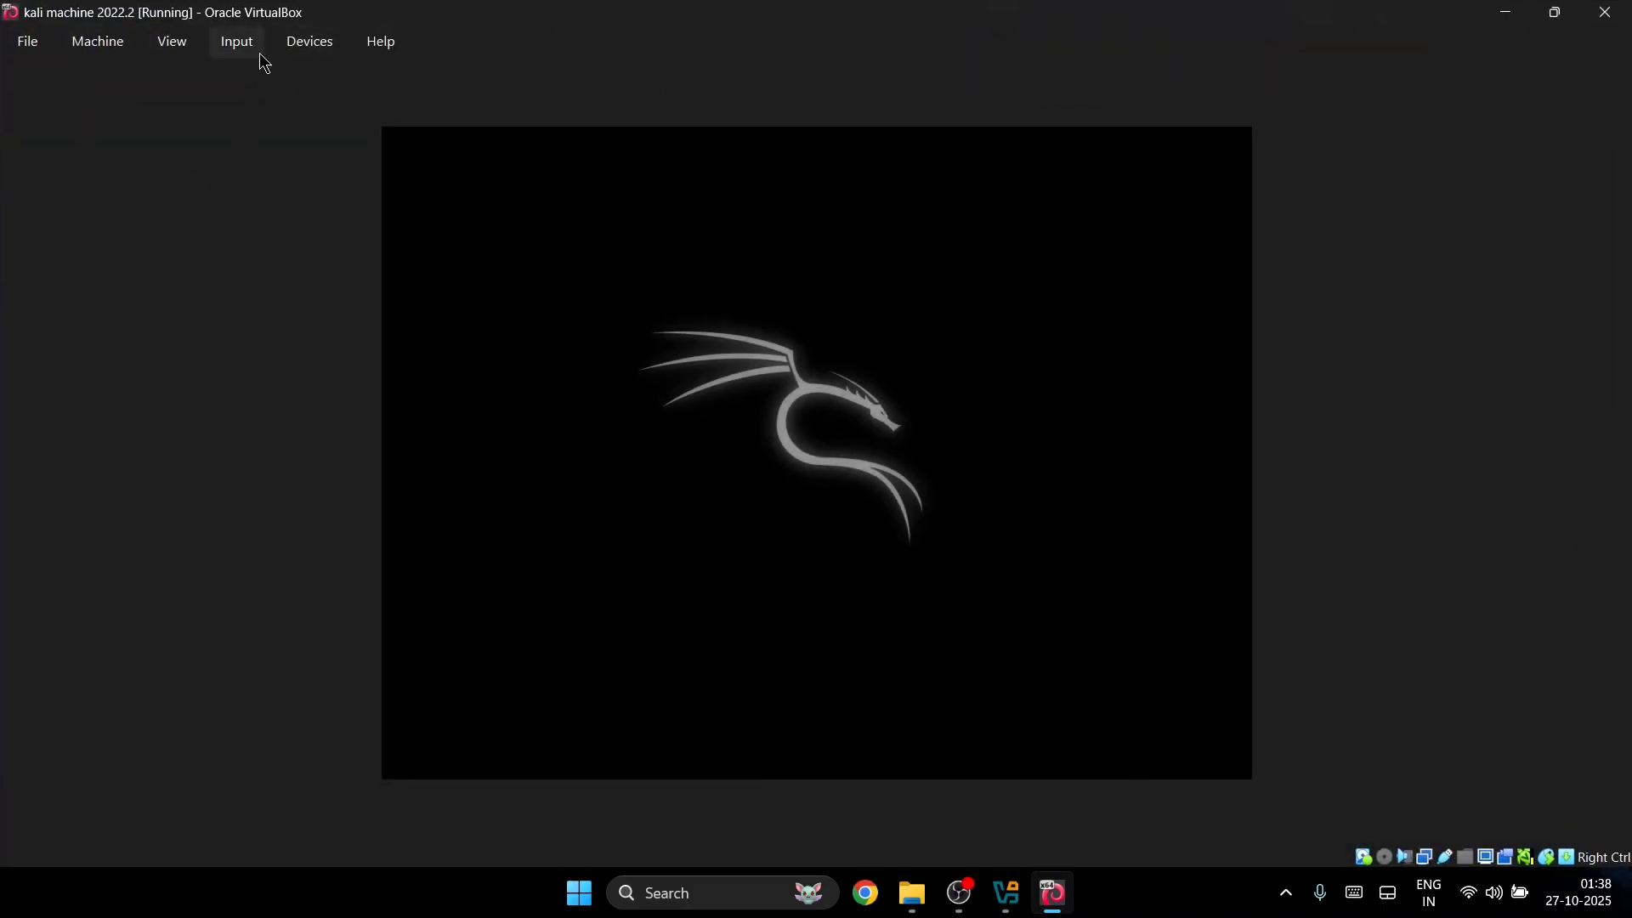
pyautogui.click(293, 37)
pyautogui.moveTo(187, 50)
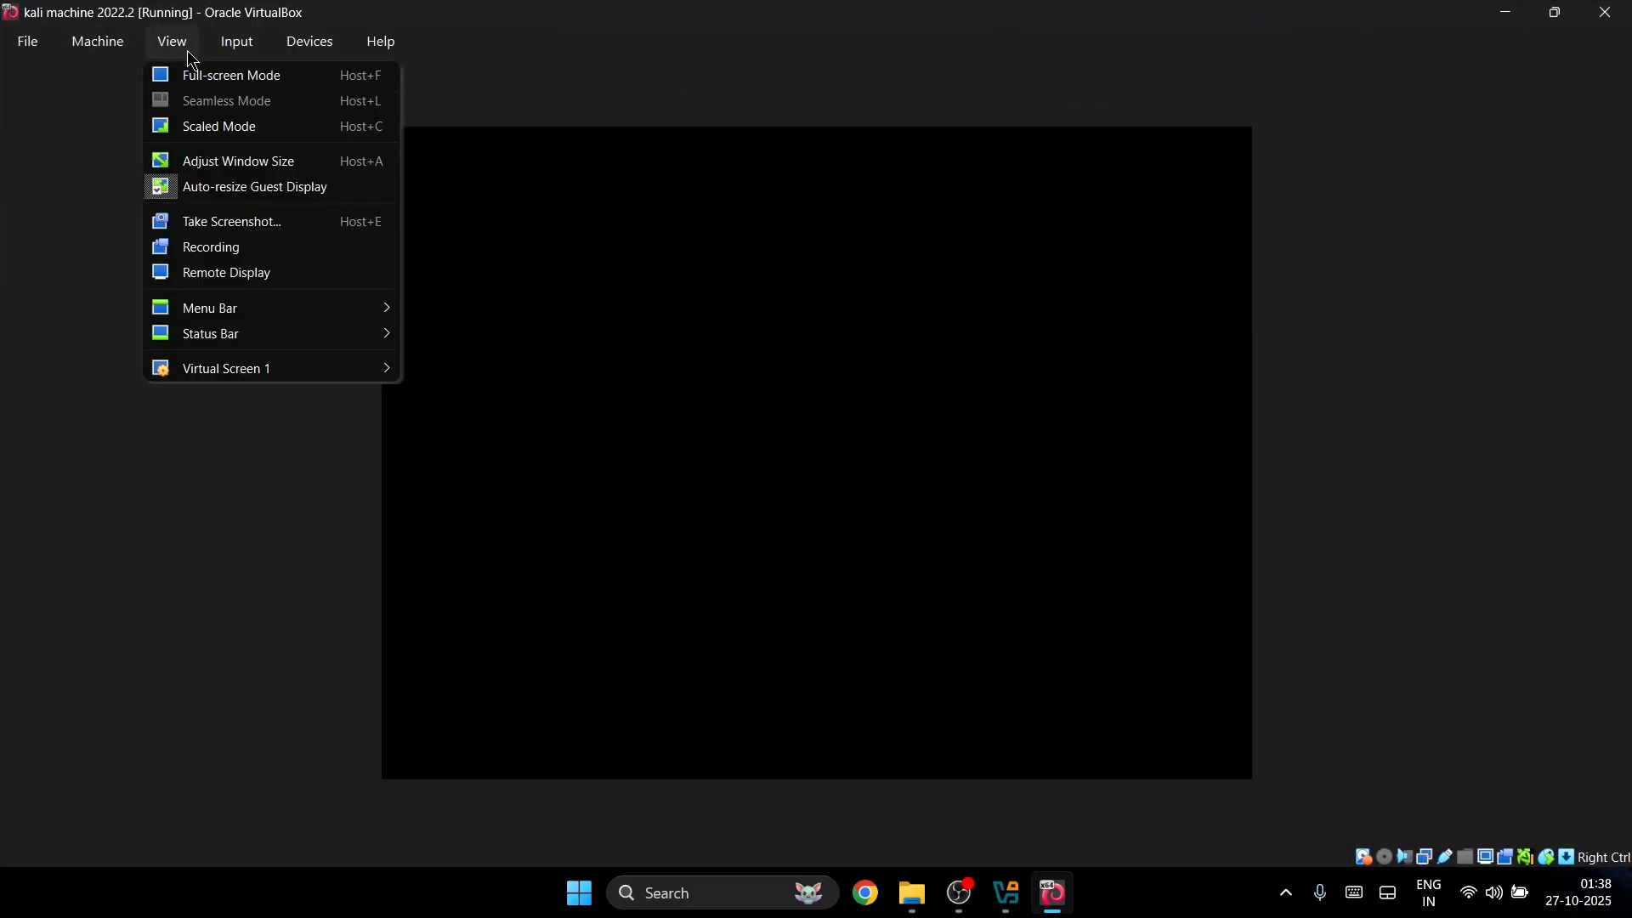
pyautogui.moveTo(189, 368)
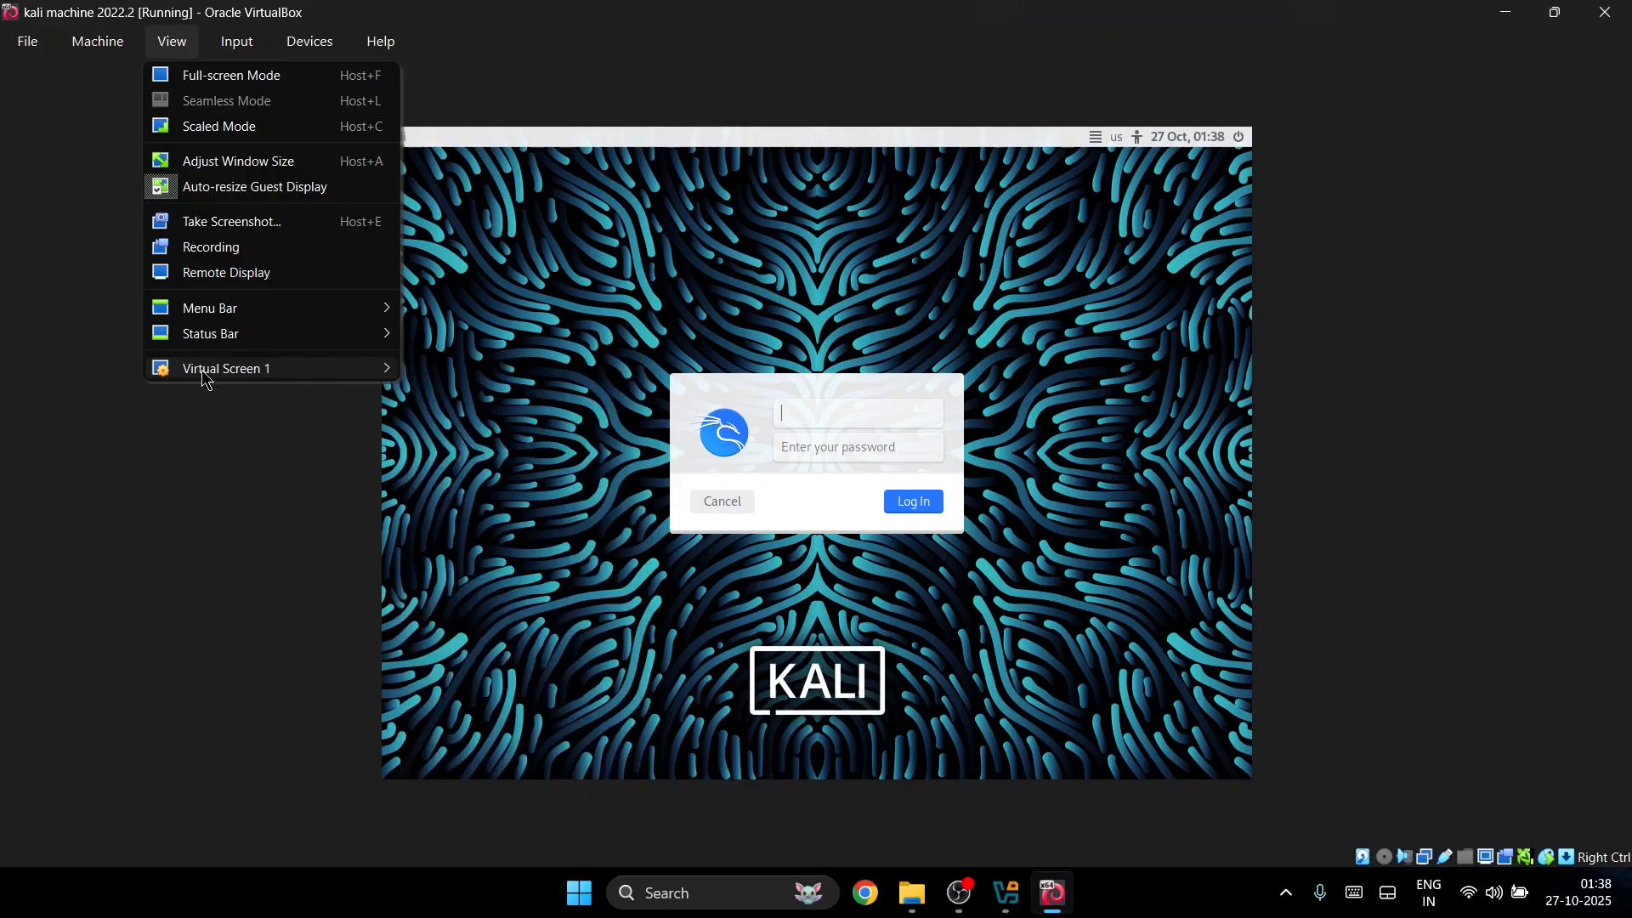
pyautogui.moveTo(315, 35)
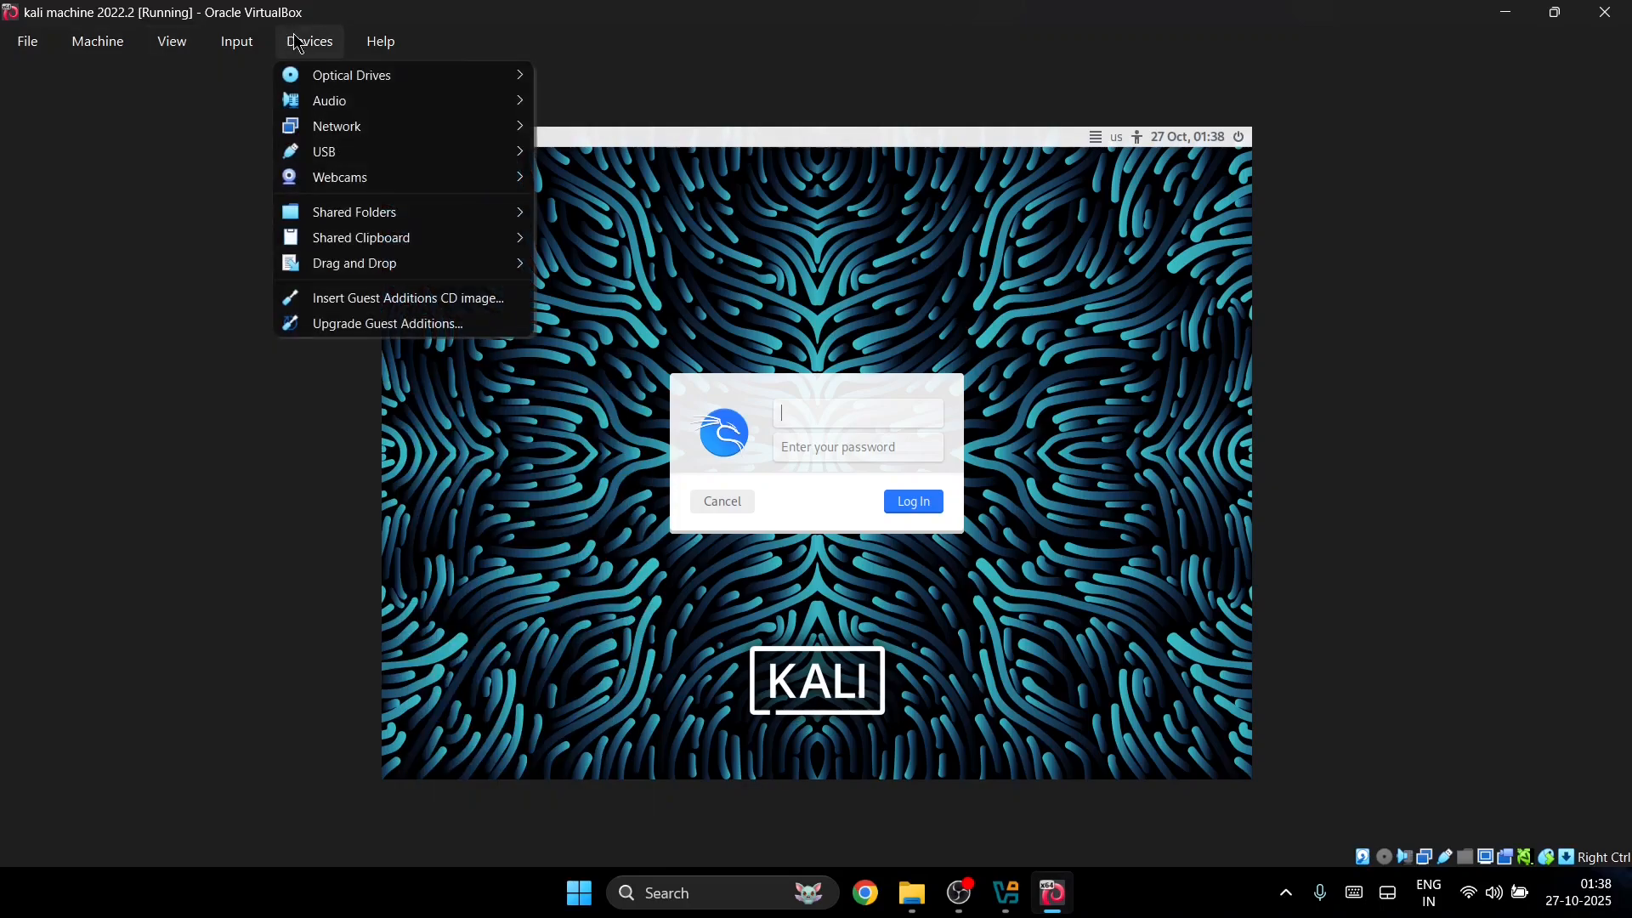
pyautogui.click(389, 294)
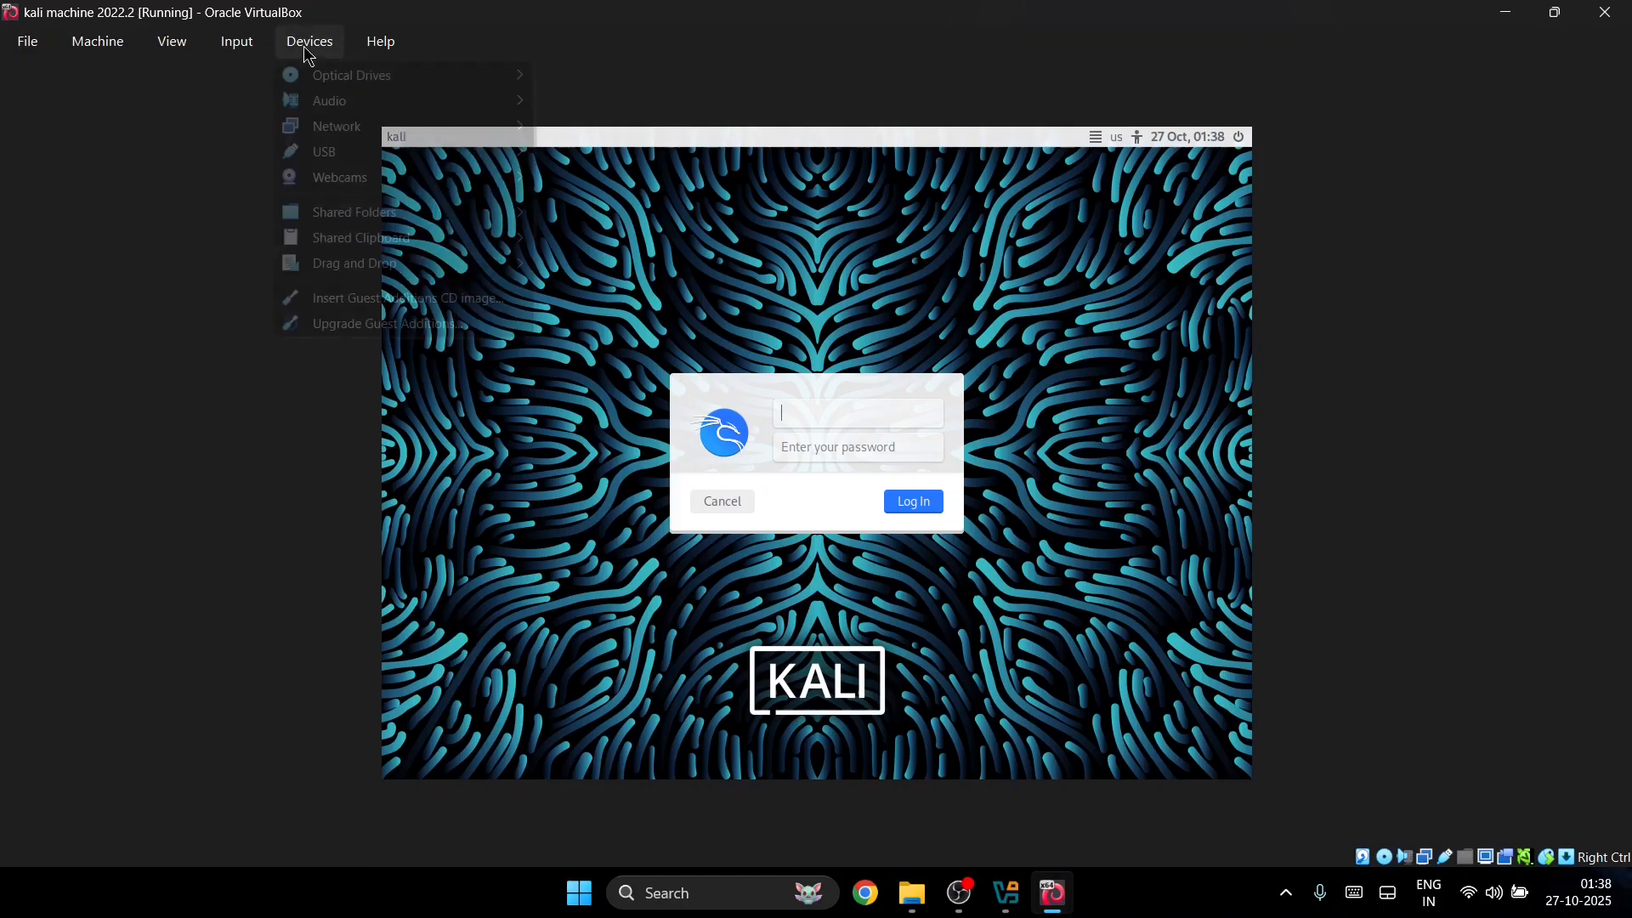
pyautogui.click(790, 383)
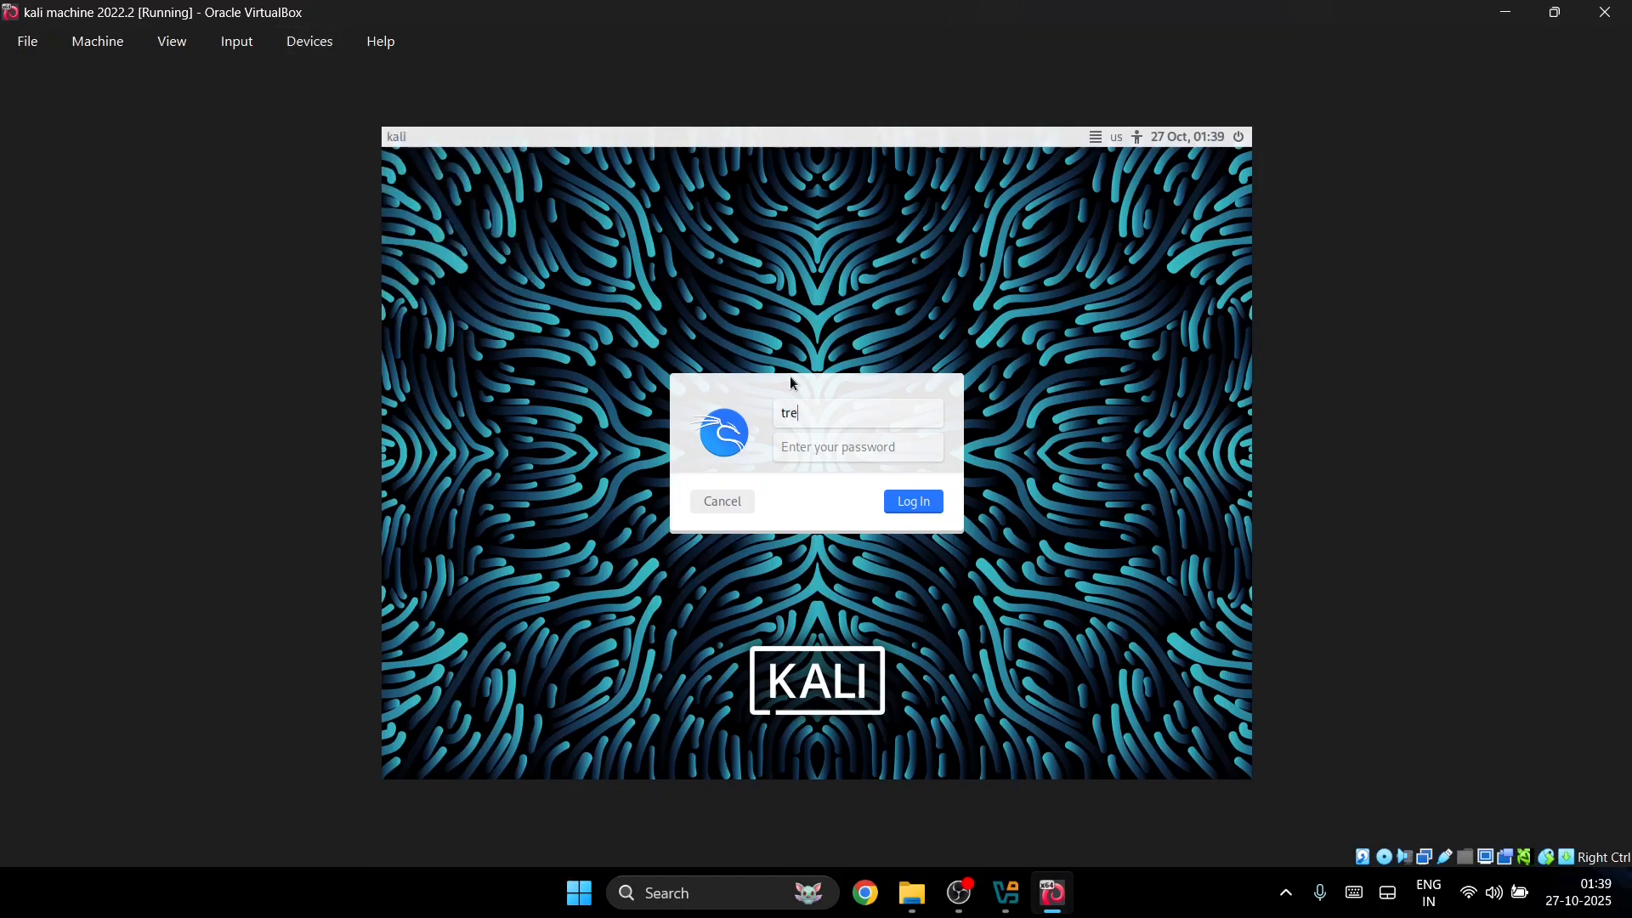
pyautogui.press('Tab')
pyautogui.press('Return')
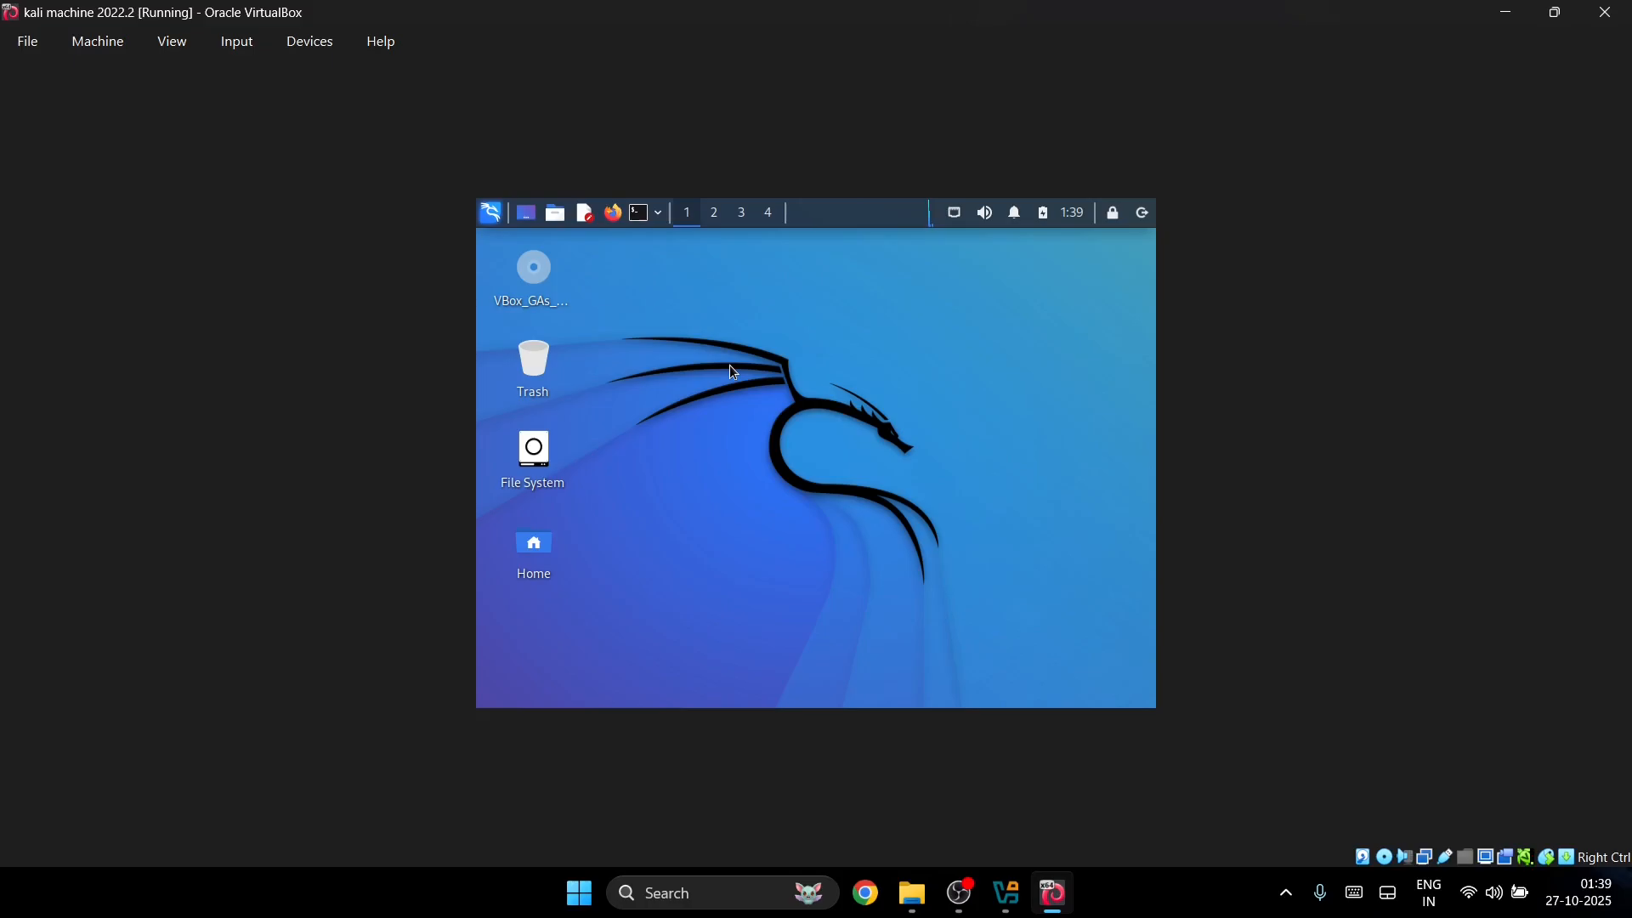
pyautogui.rightClick(730, 367)
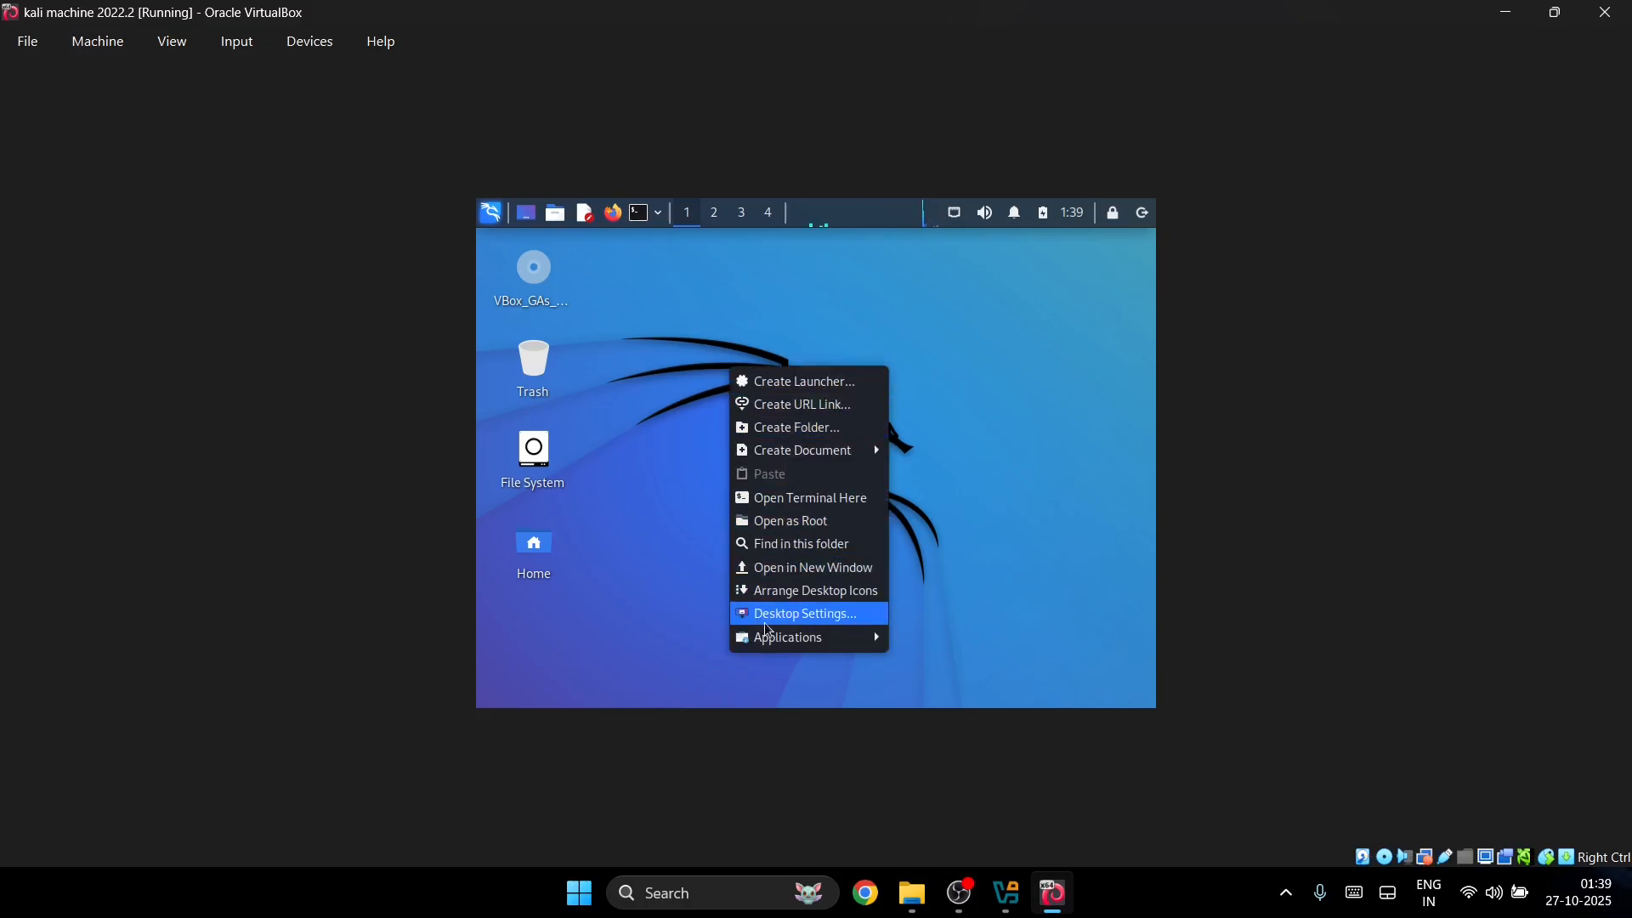
pyautogui.moveTo(771, 646)
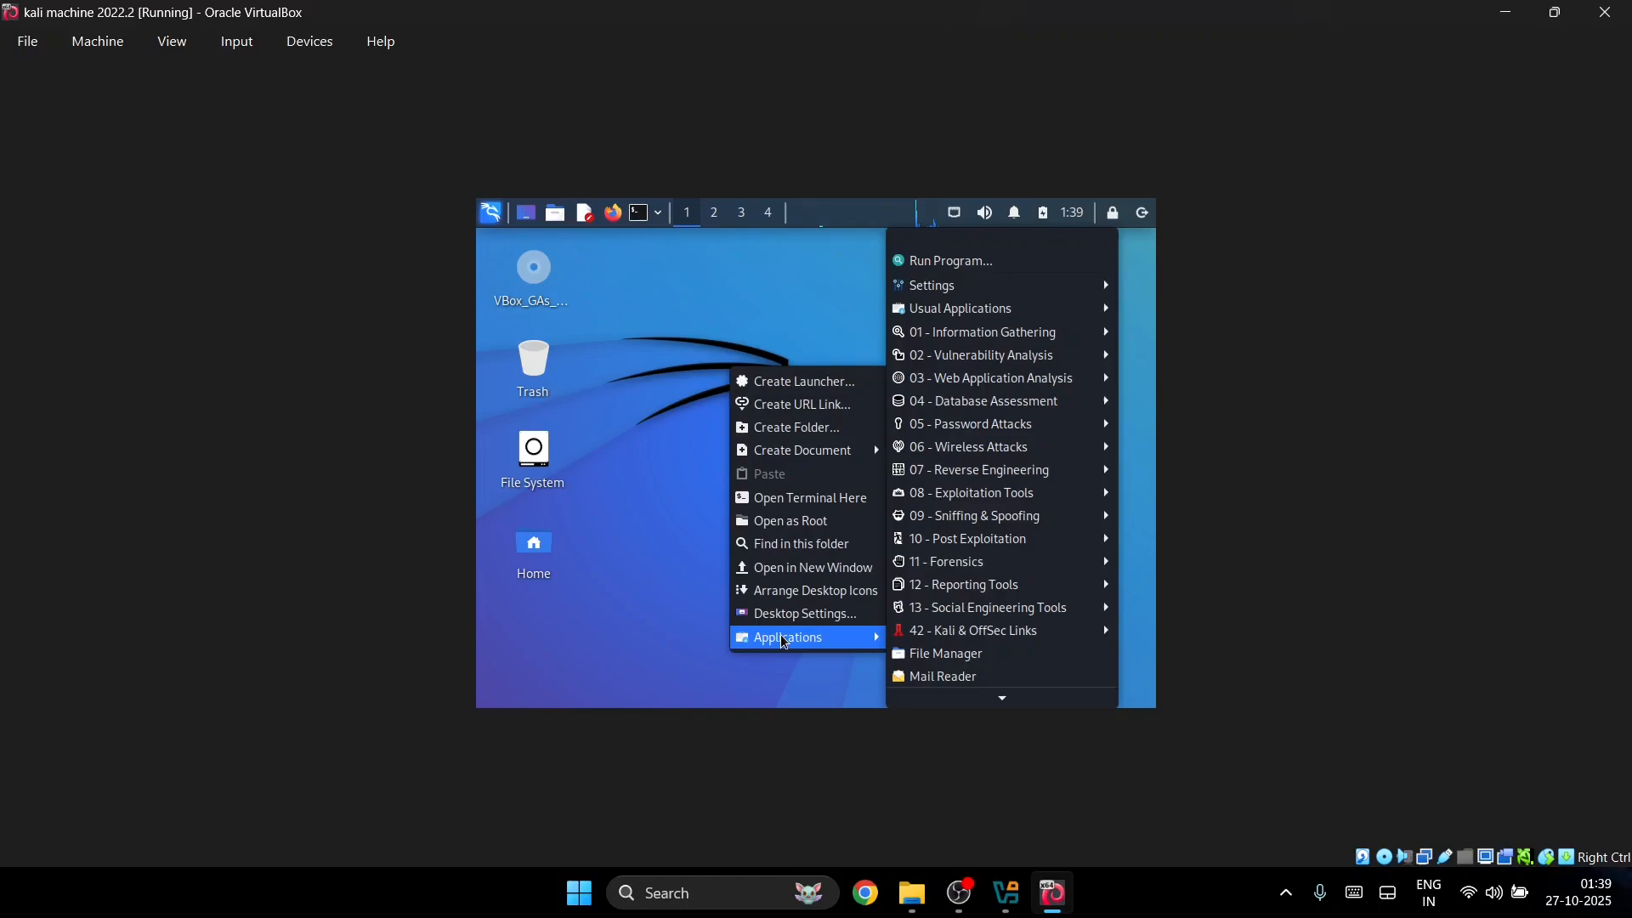
pyautogui.click(660, 371)
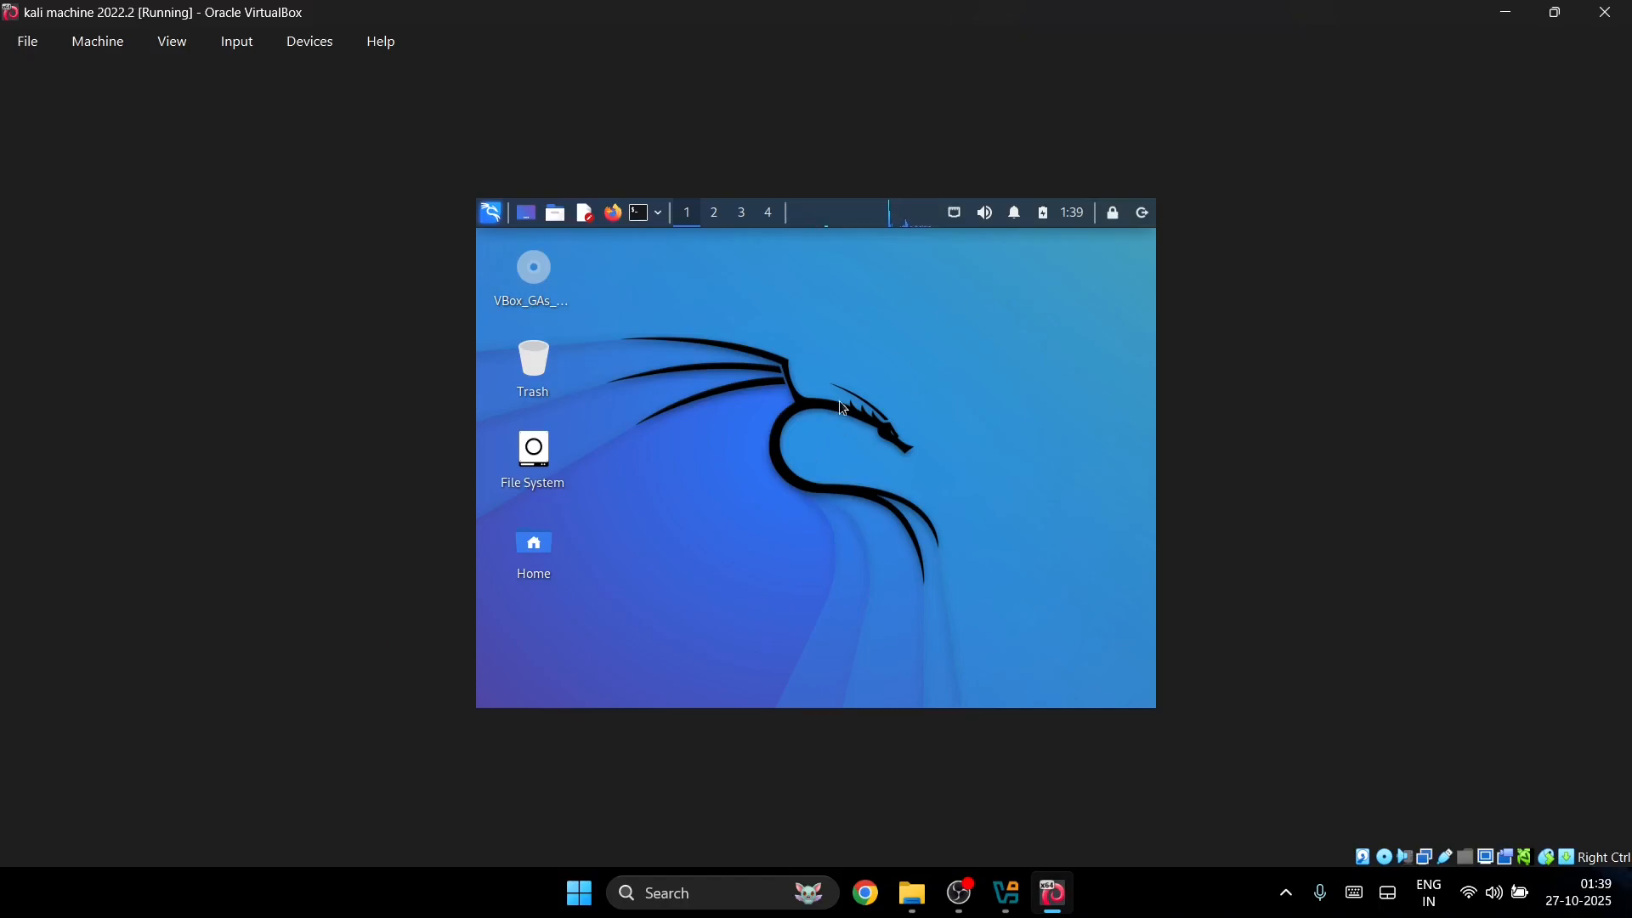
# Step: Open Desktop Settings and choose the dark KALI LINUX wallpaper
pyautogui.rightClick(824, 417)
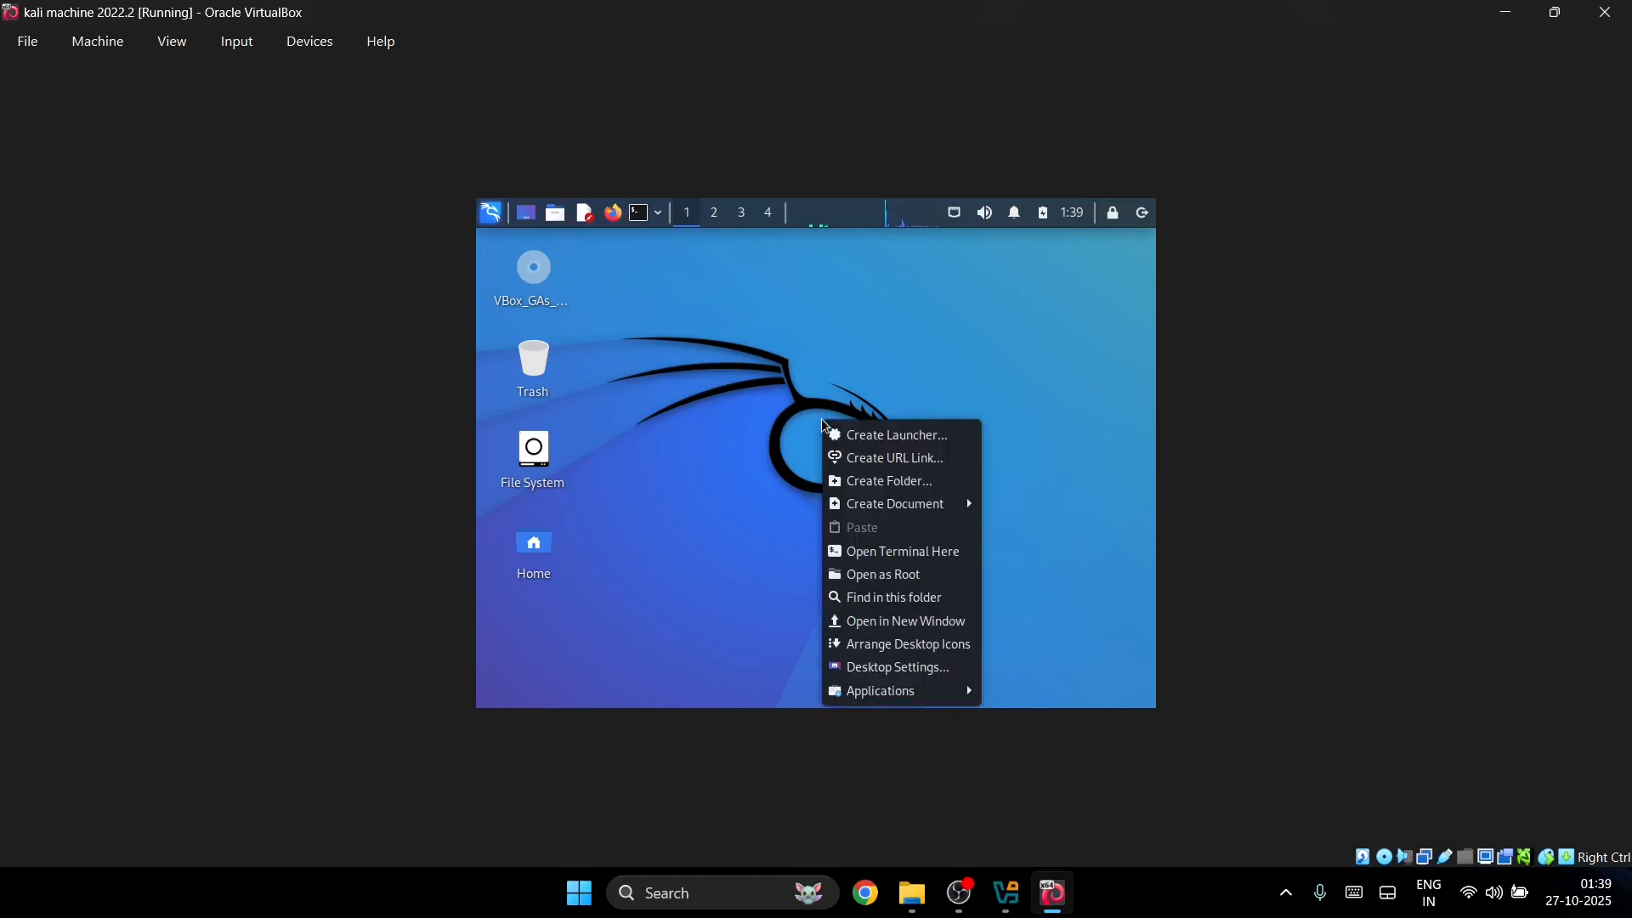
pyautogui.click(893, 673)
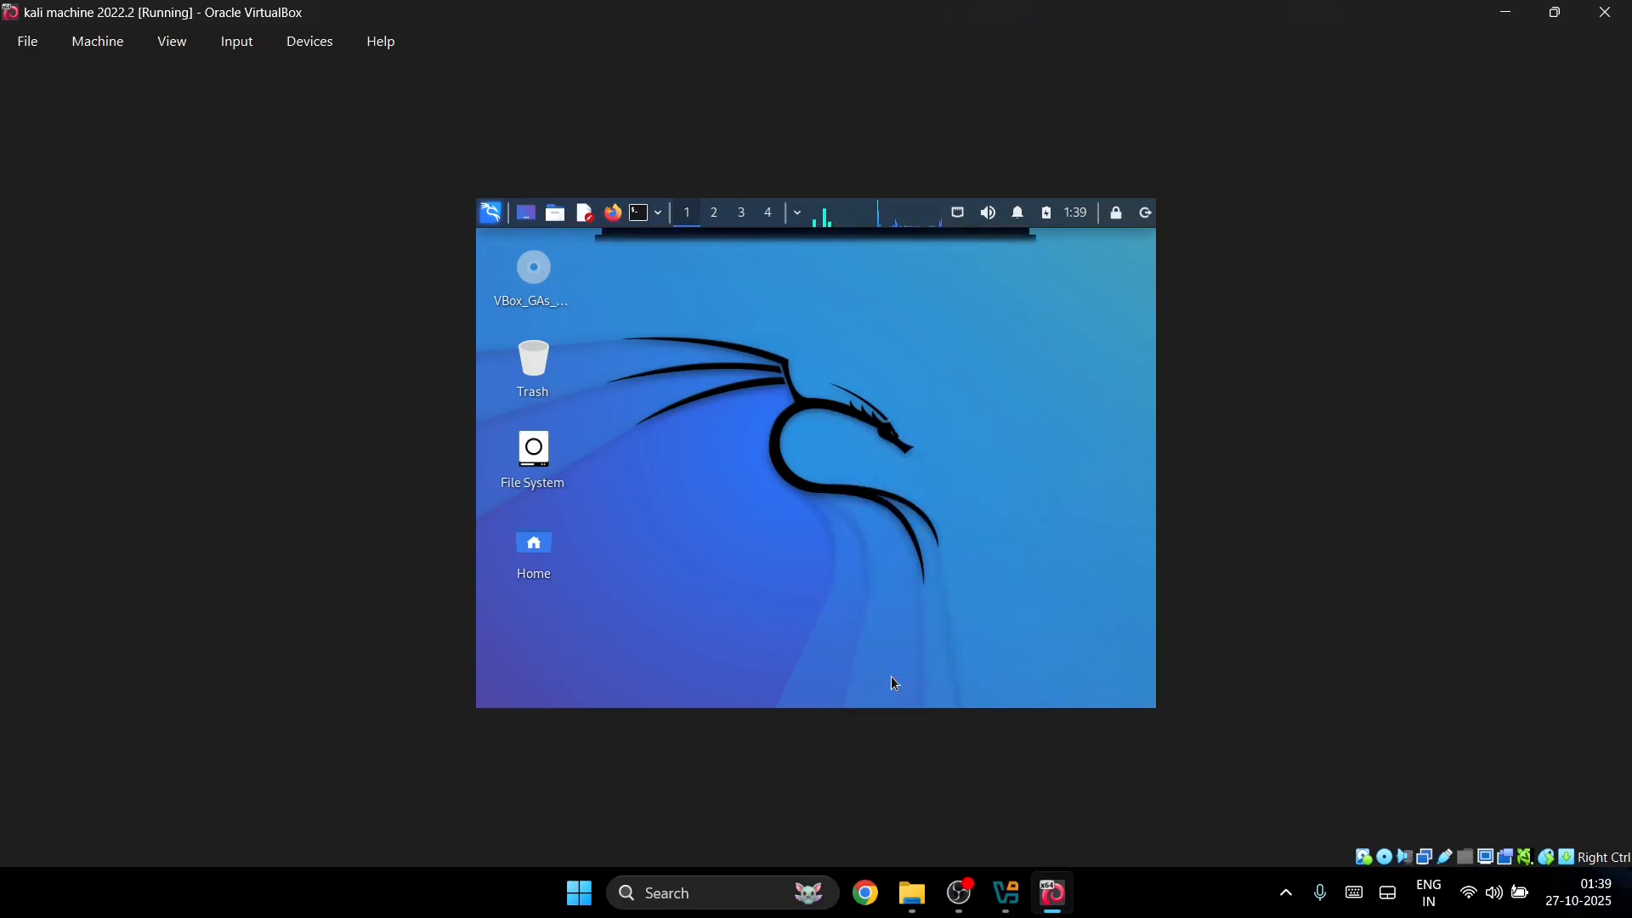
pyautogui.click(715, 459)
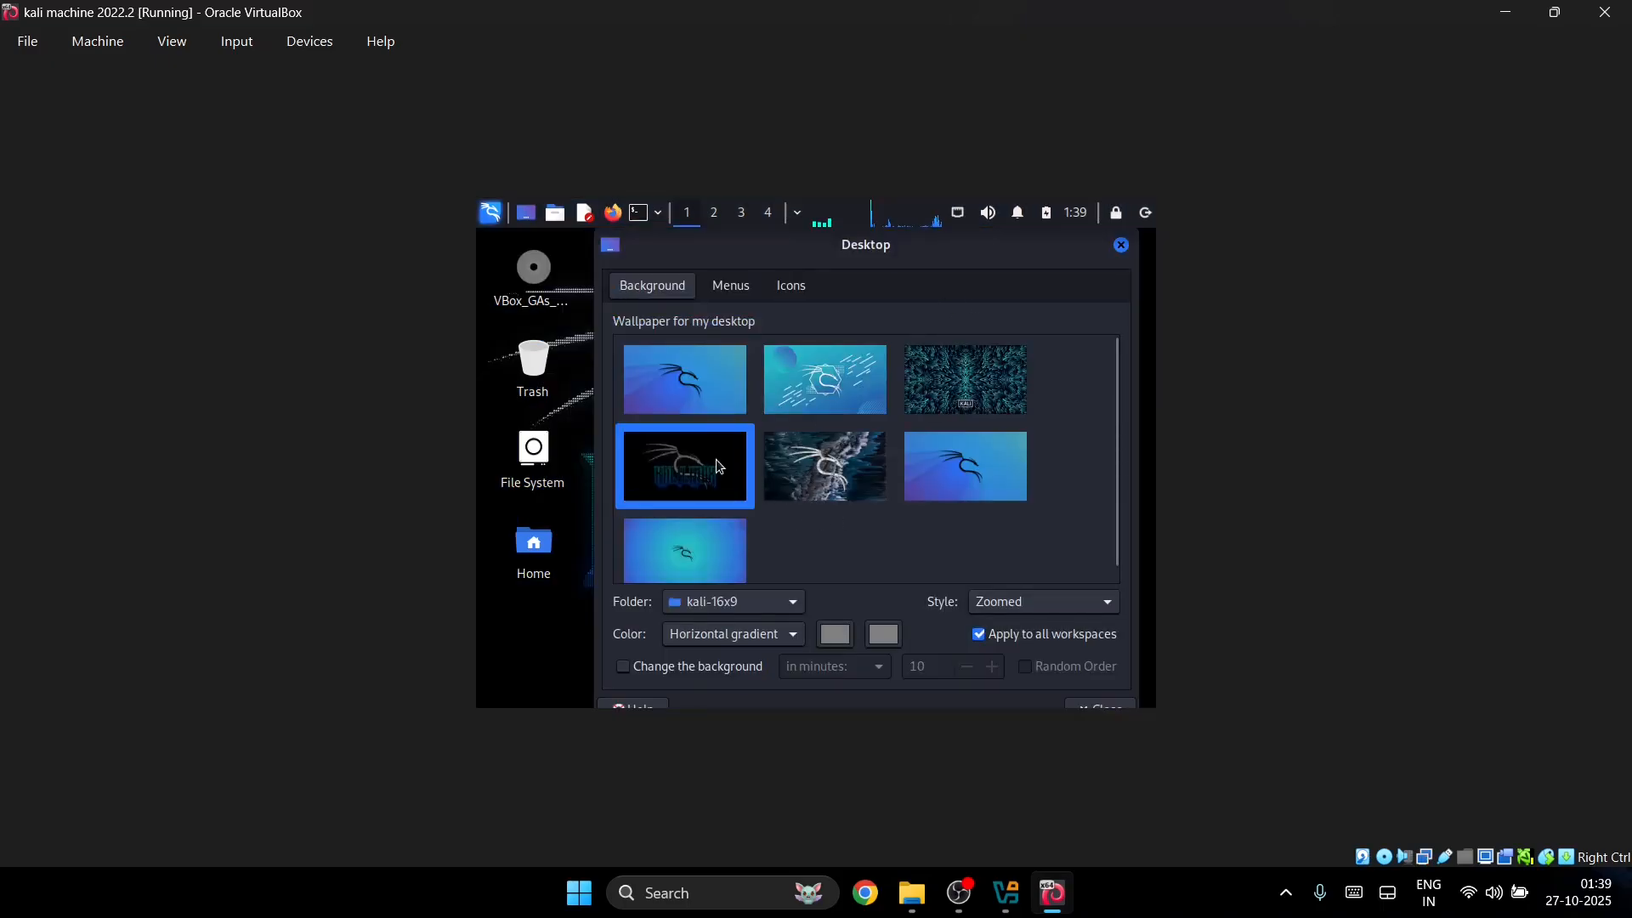
pyautogui.click(753, 532)
pyautogui.moveTo(843, 240); pyautogui.dragTo(1049, 292)
pyautogui.click(934, 488)
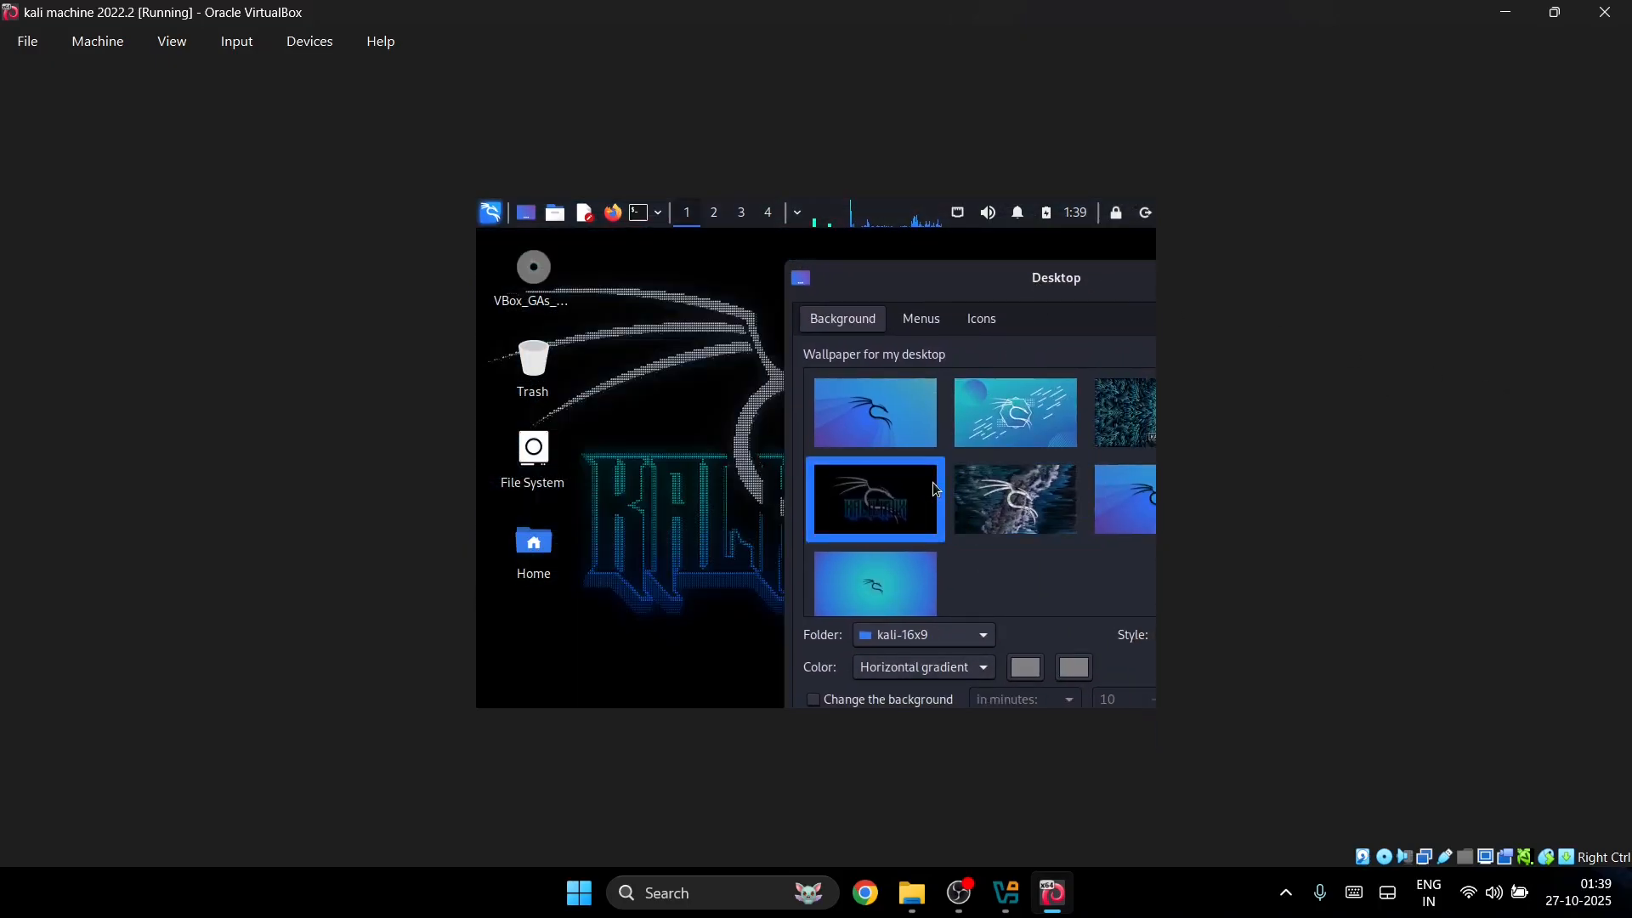
pyautogui.click(1022, 435)
pyautogui.click(899, 478)
pyautogui.moveTo(939, 284); pyautogui.dragTo(660, 311)
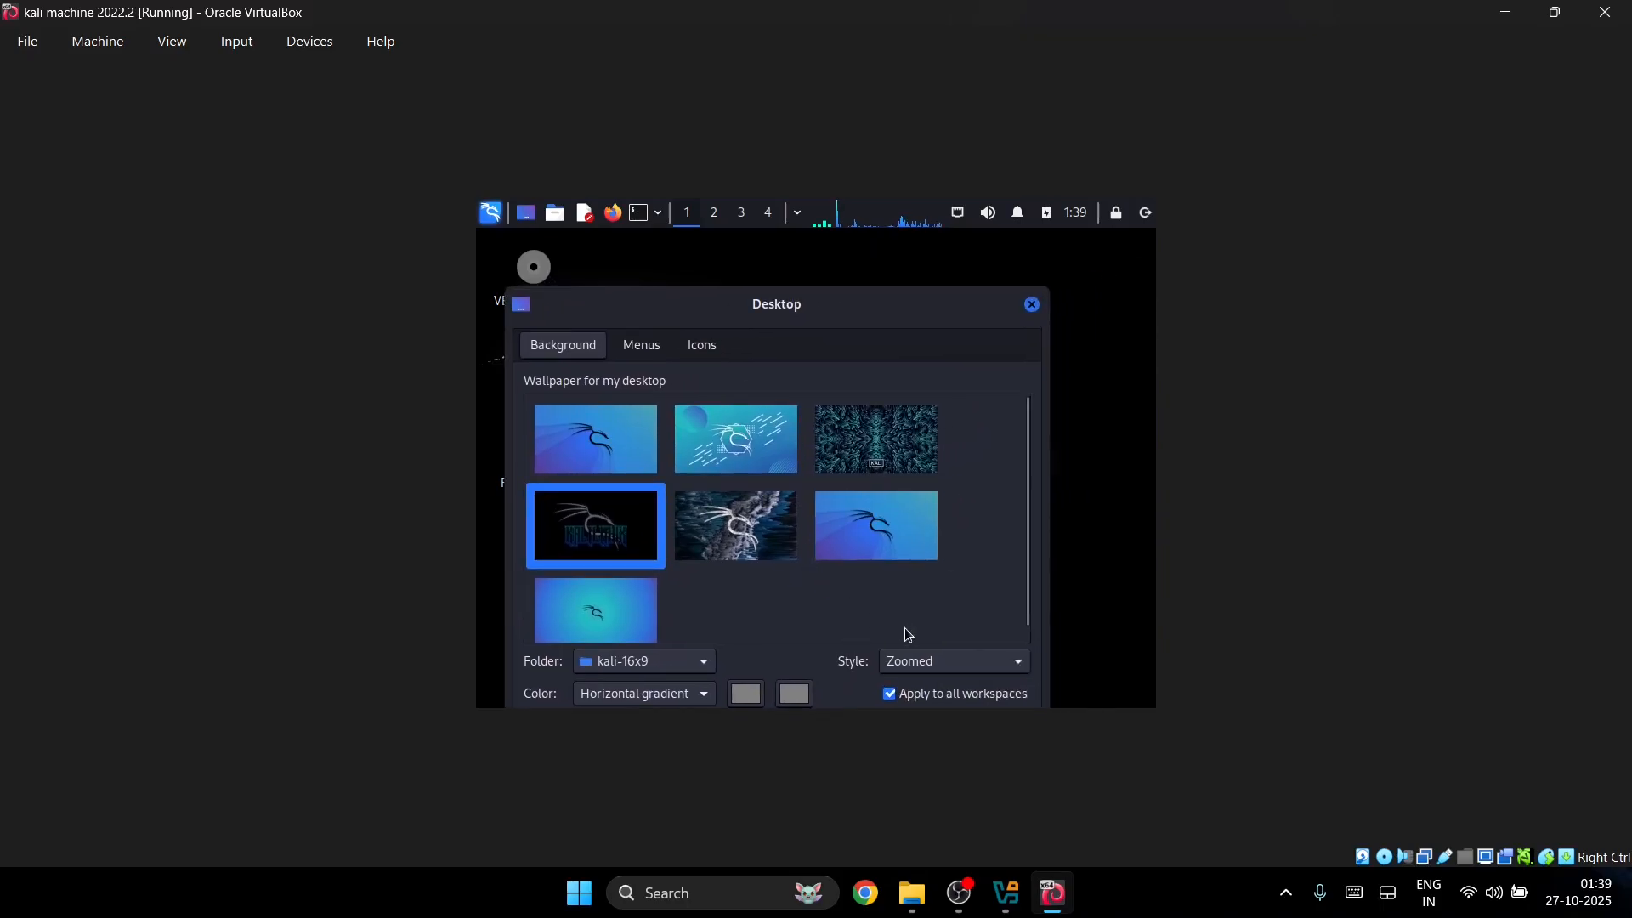
# Step: Try the Centered and Scaled styles, then set the wallpaper to Zoomed and close the settings
pyautogui.click(935, 661)
pyautogui.click(909, 558)
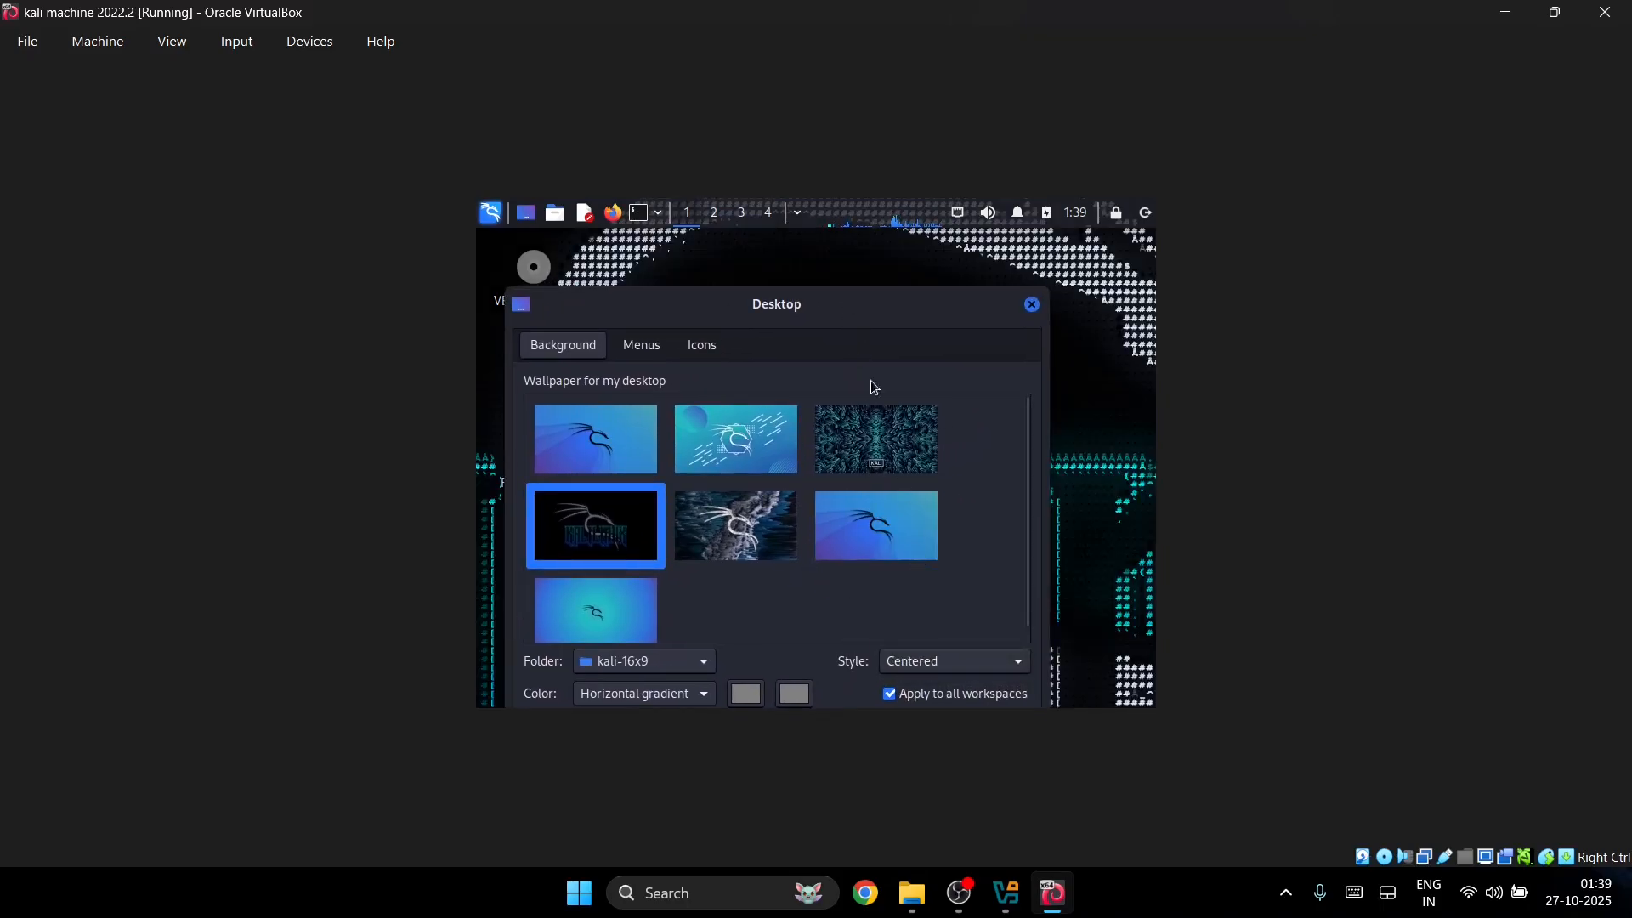
pyautogui.click(929, 662)
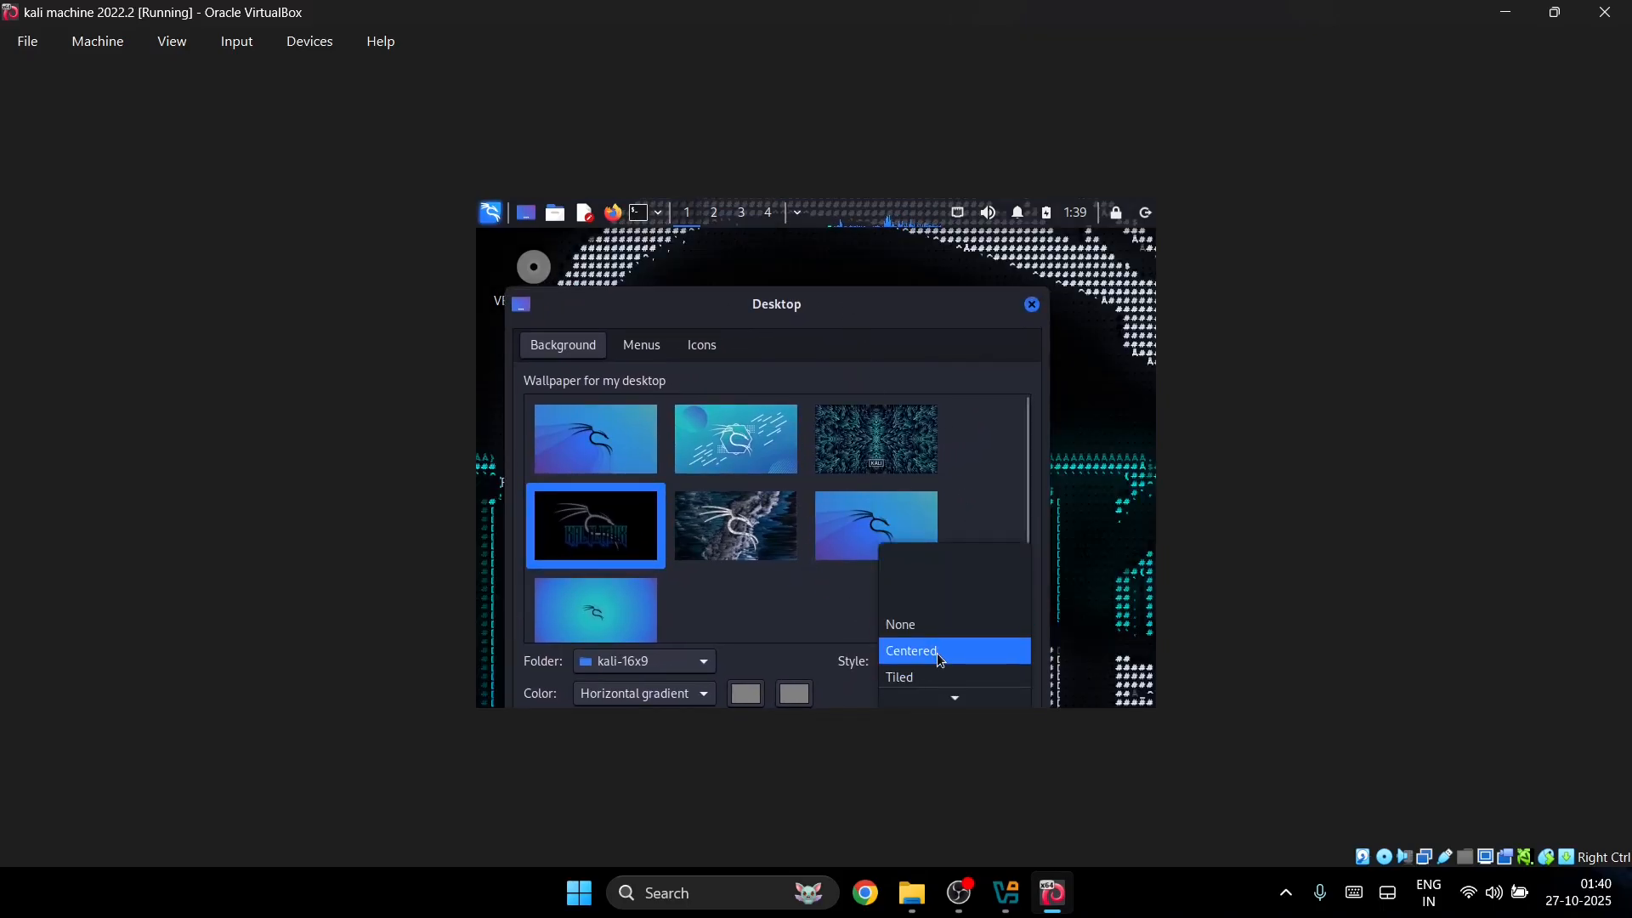
pyautogui.scroll(-5, 928, 671)
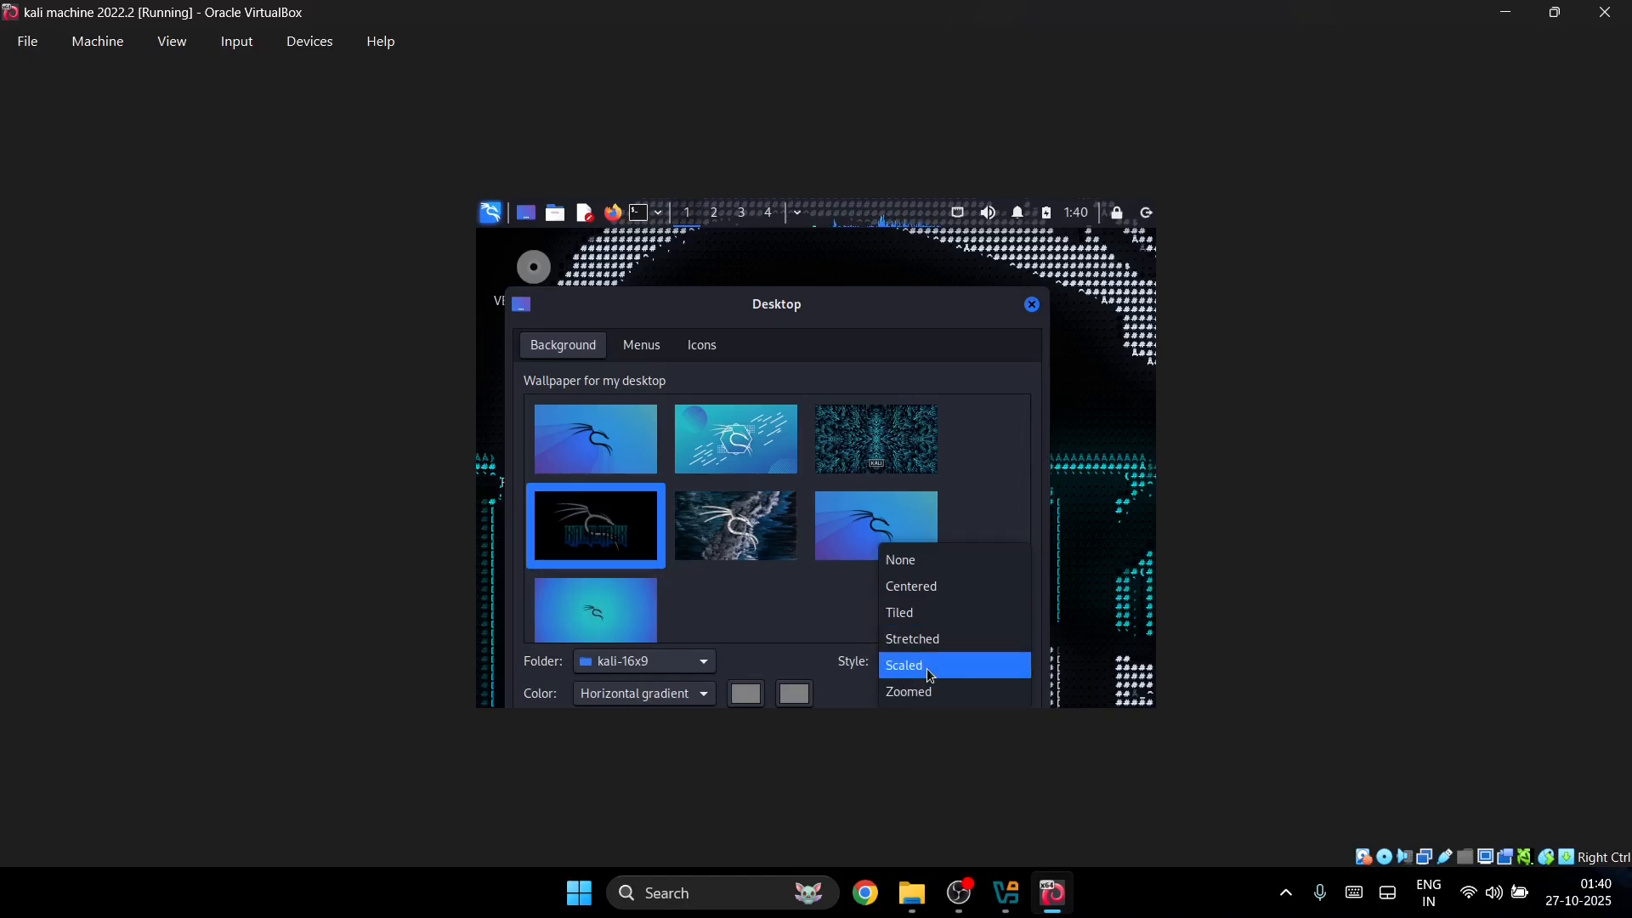
pyautogui.click(929, 668)
pyautogui.moveTo(896, 301); pyautogui.dragTo(913, 213)
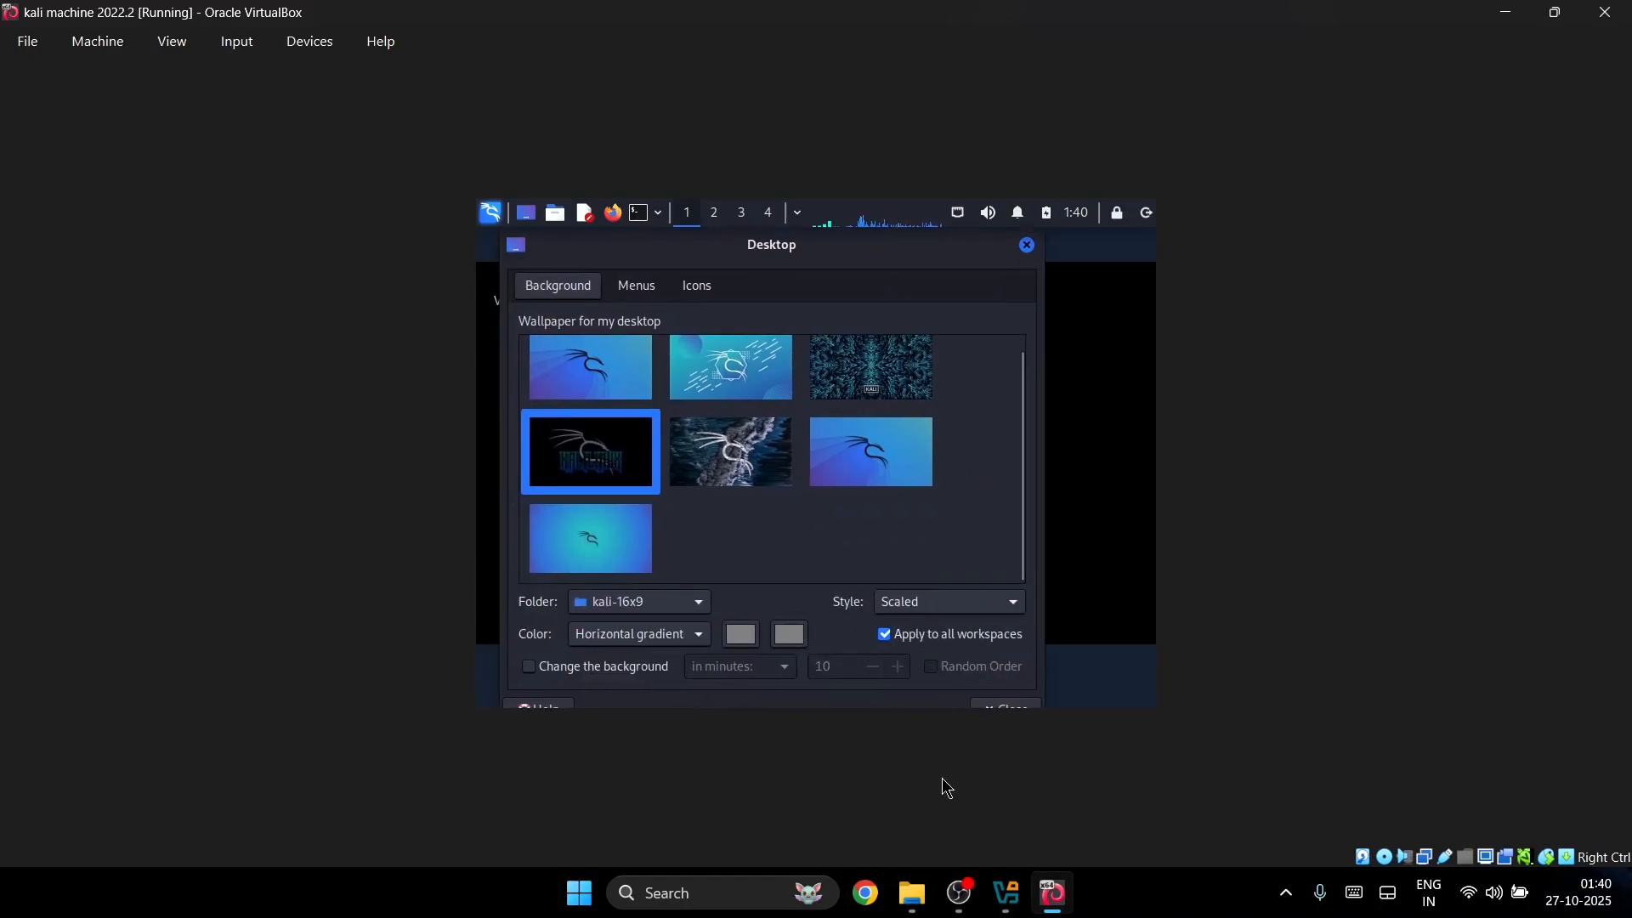
pyautogui.click(936, 603)
pyautogui.click(939, 634)
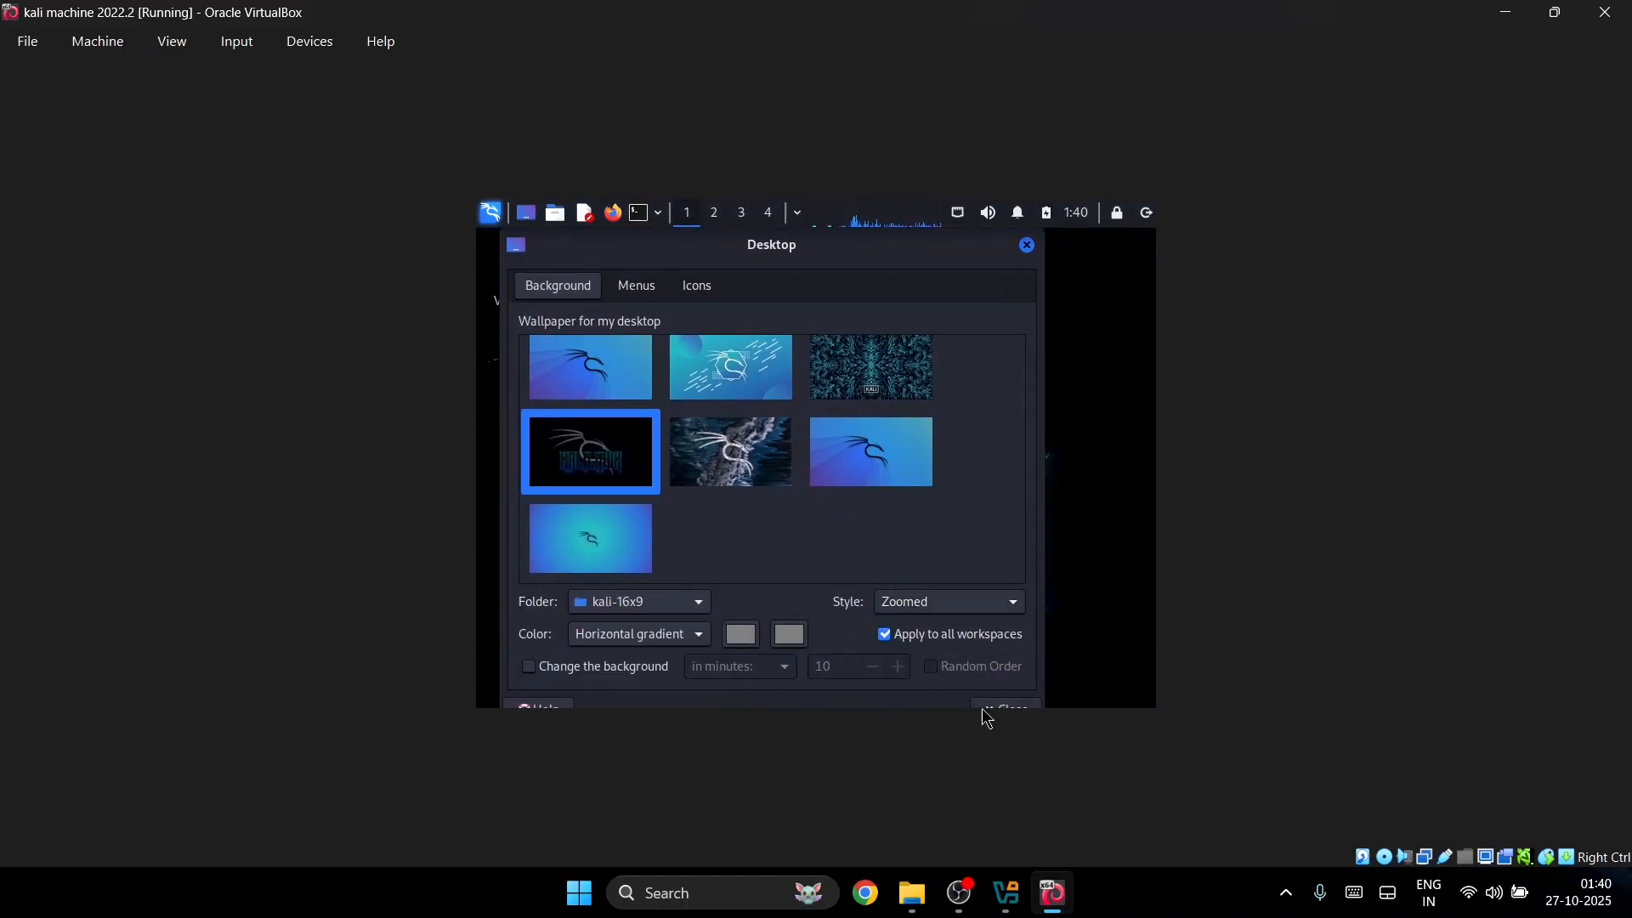
pyautogui.click(998, 706)
# Step: Search the Kali menu for 'sett' and open the Settings Manager
pyautogui.rightClick(935, 520)
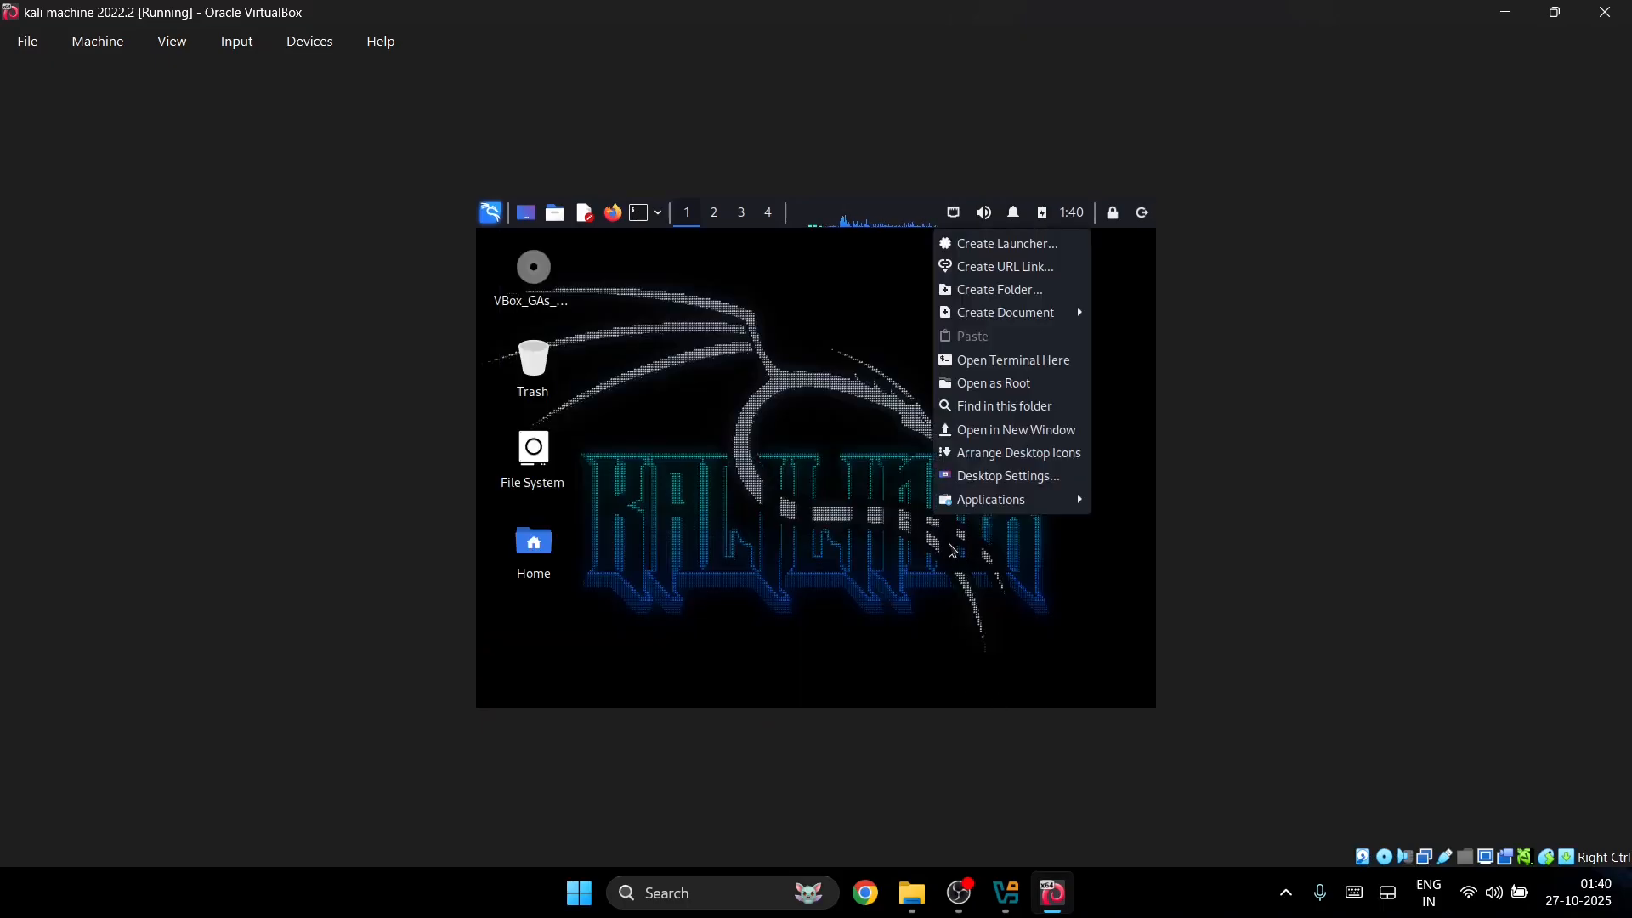
pyautogui.moveTo(977, 502)
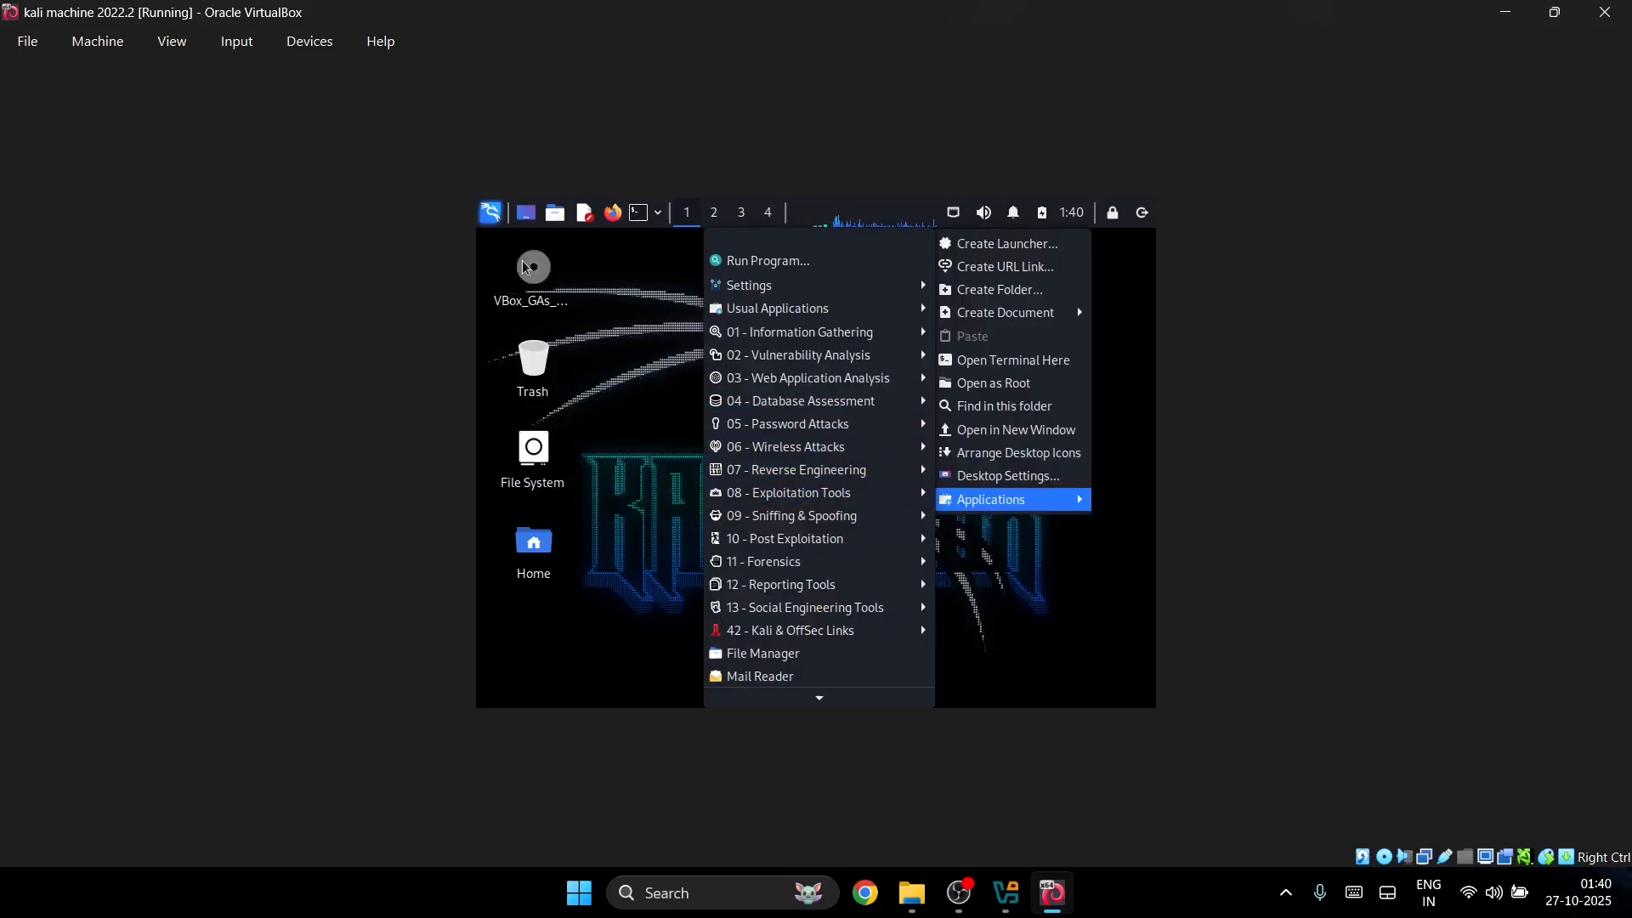
pyautogui.click(493, 221)
pyautogui.click(492, 219)
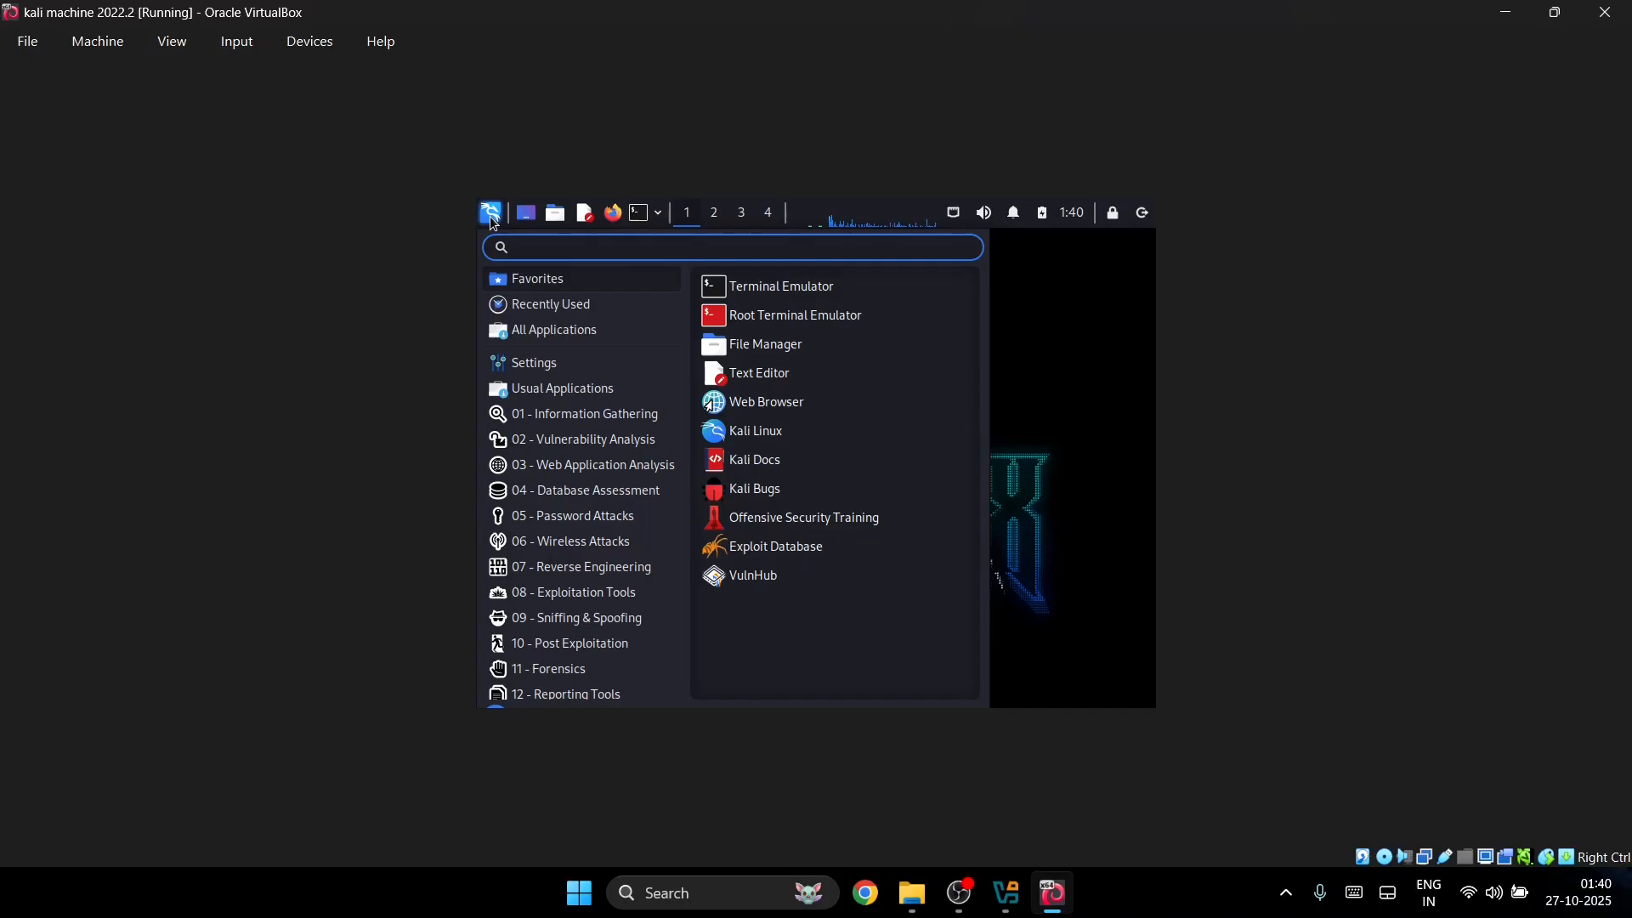
pyautogui.write('swtt')
pyautogui.press('BackSpace')
pyautogui.press('BackSpace')
pyautogui.press('BackSpace')
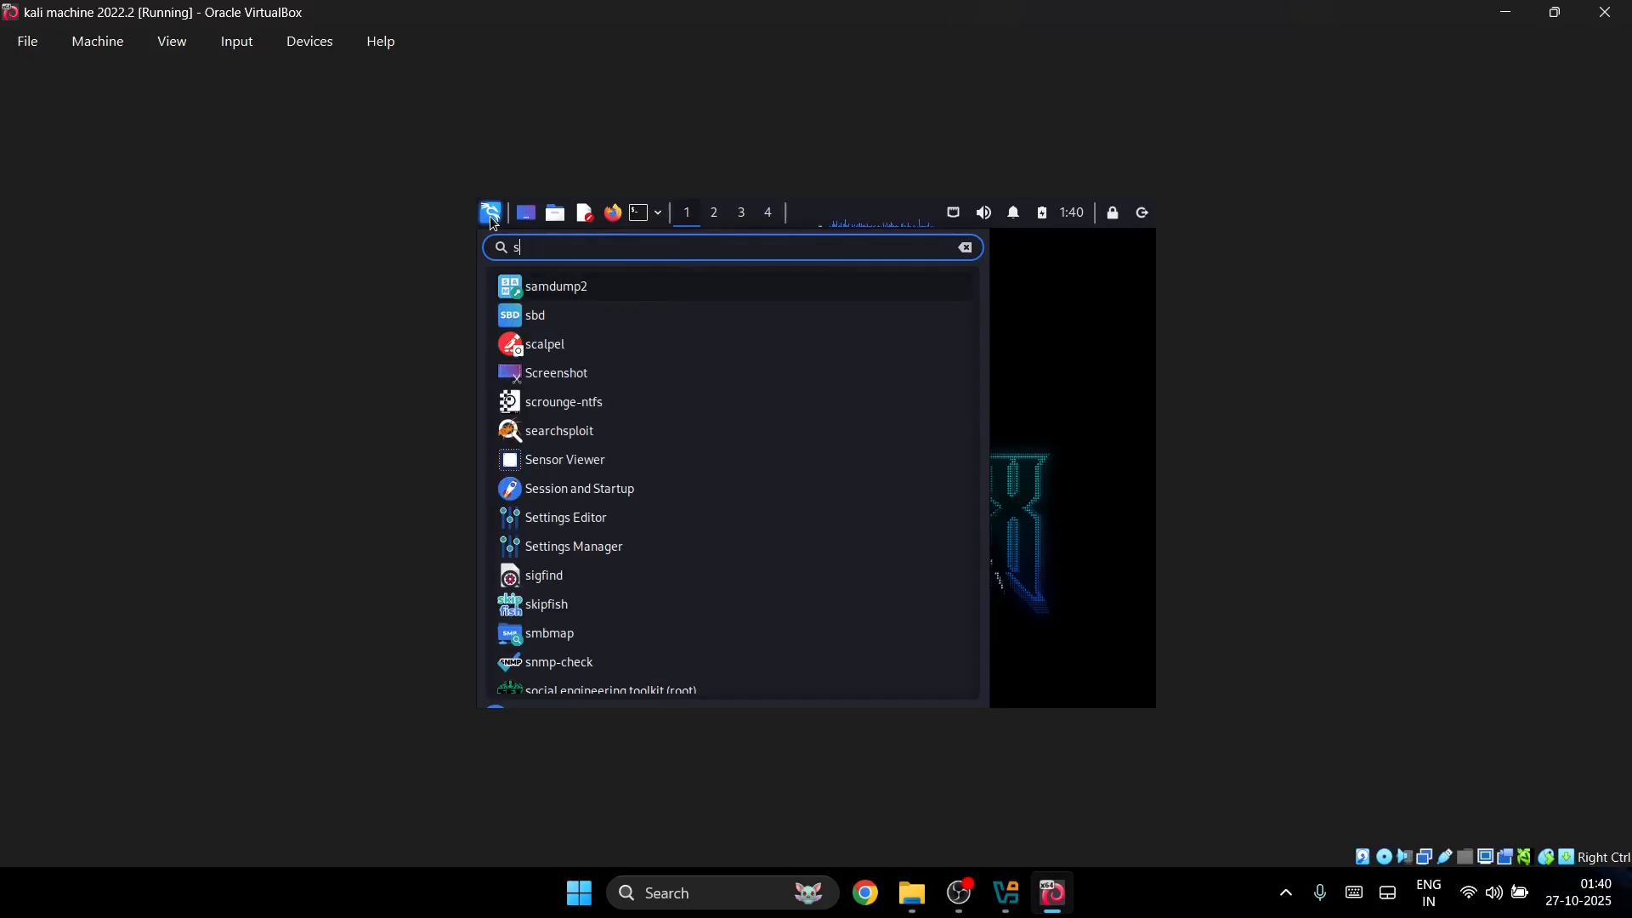
pyautogui.write('ett')
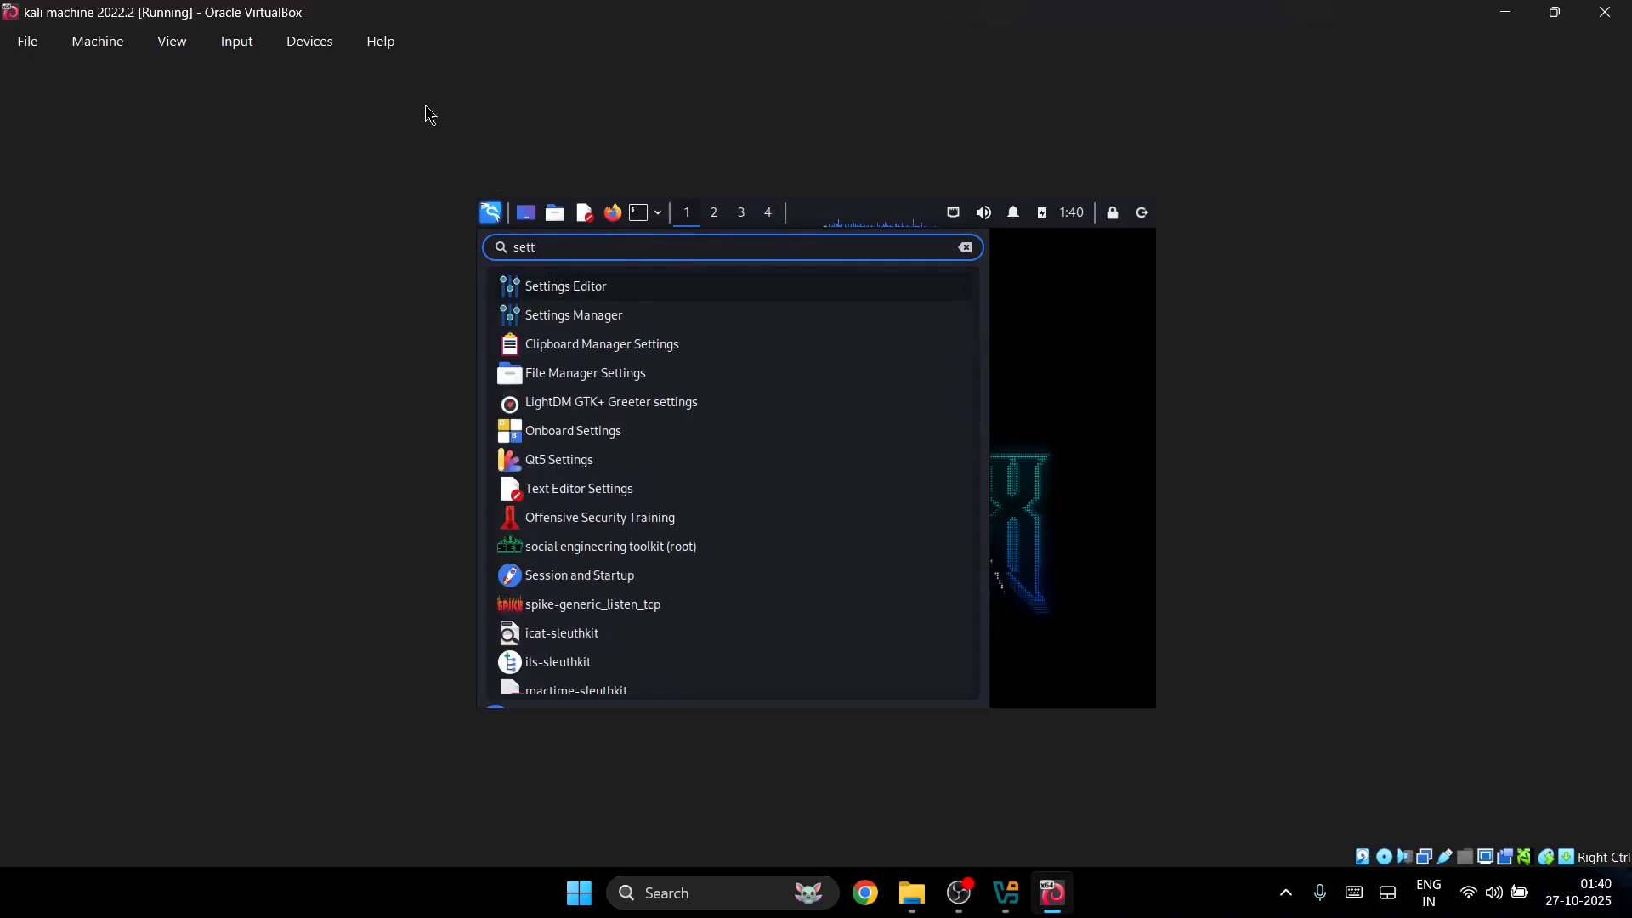
pyautogui.click(527, 313)
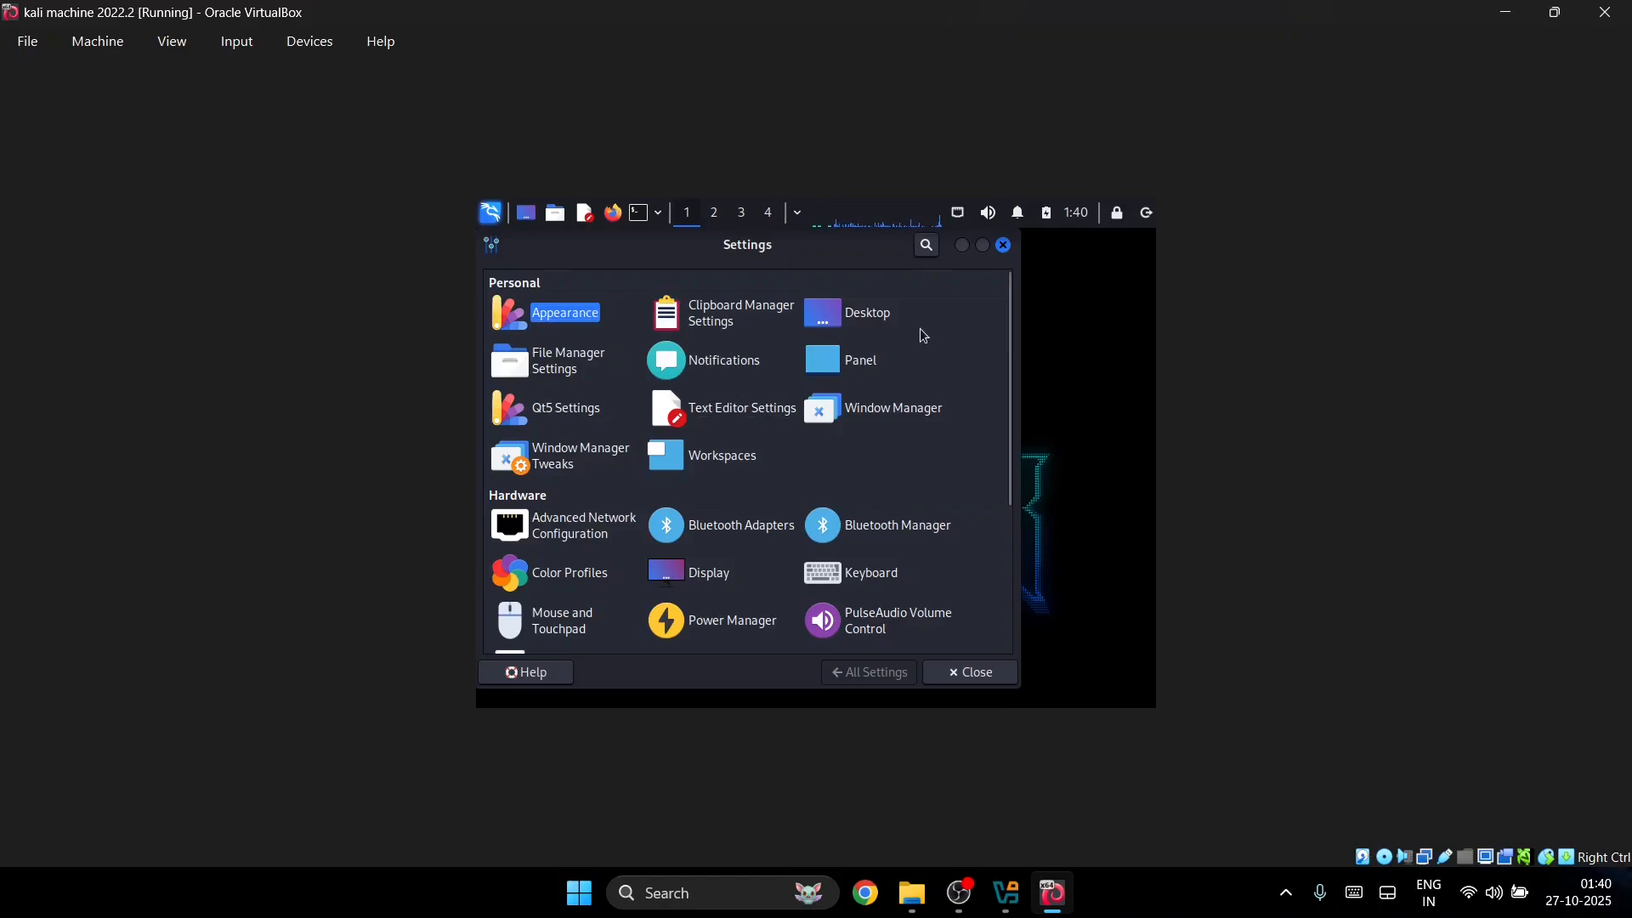
# Step: Set the Display resolution to 1920x1080, apply it and keep the configuration
pyautogui.click(699, 570)
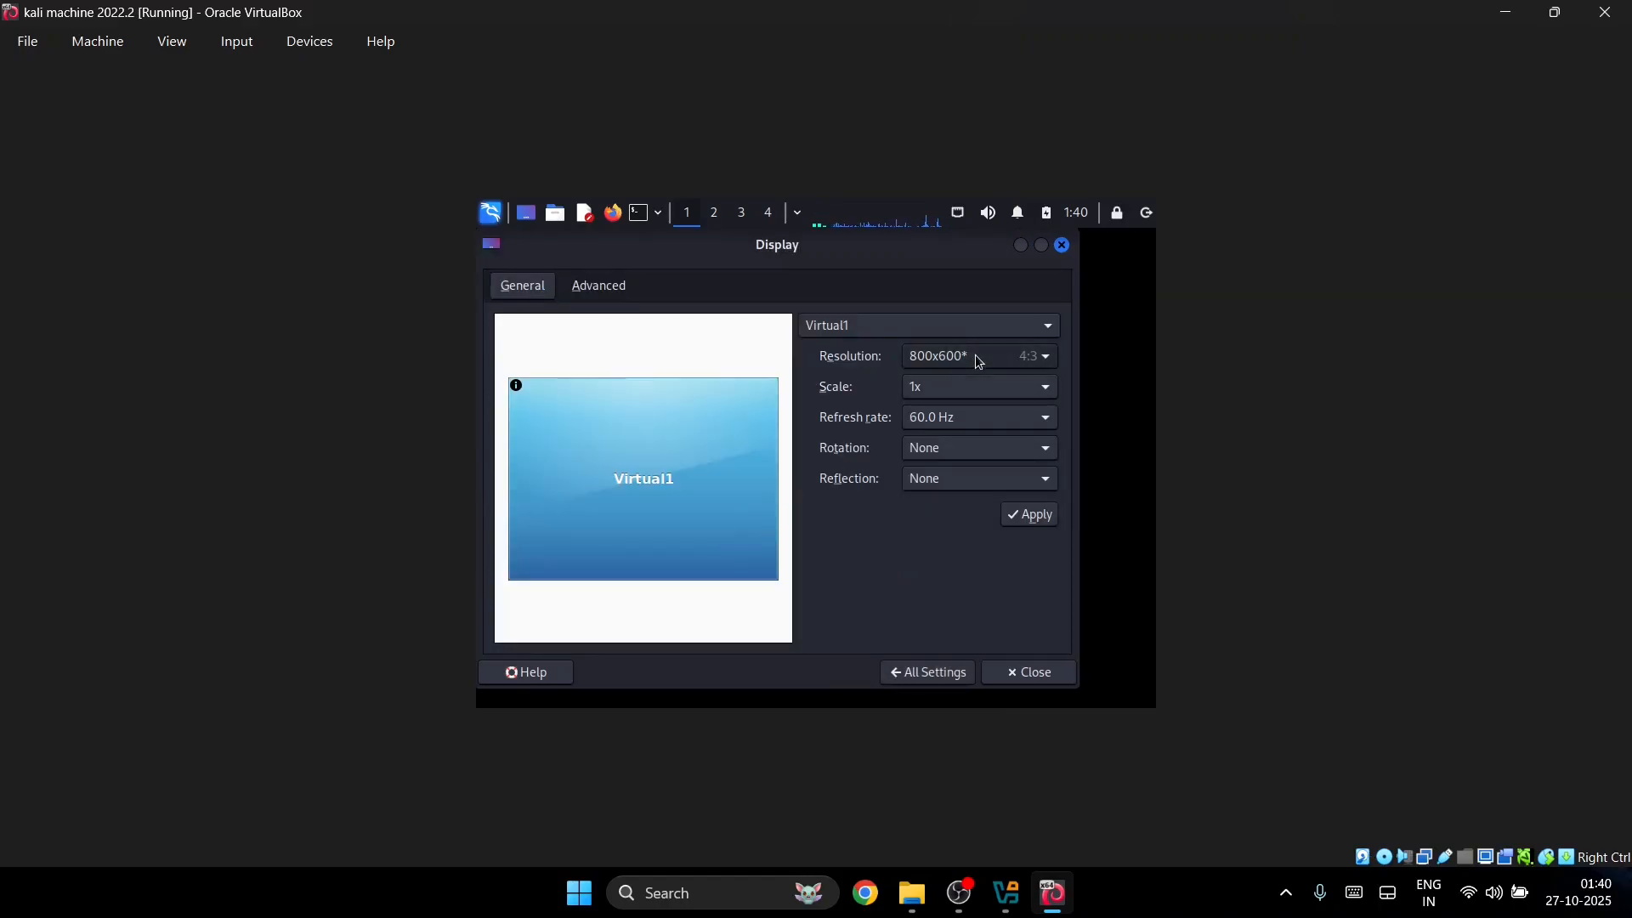
pyautogui.click(977, 356)
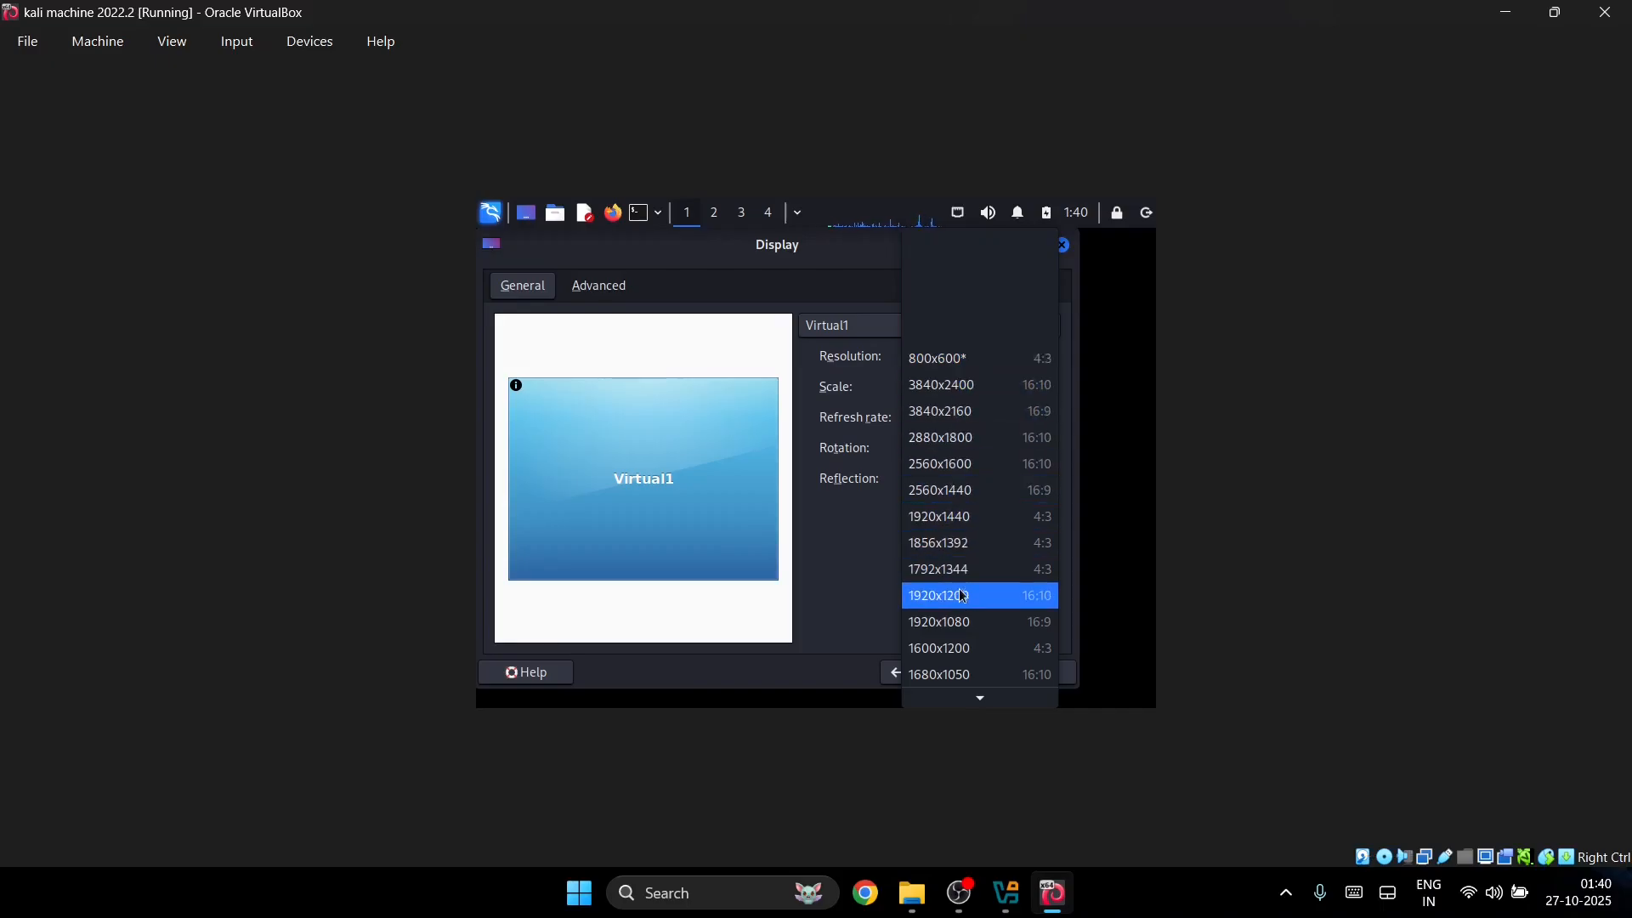
pyautogui.click(959, 624)
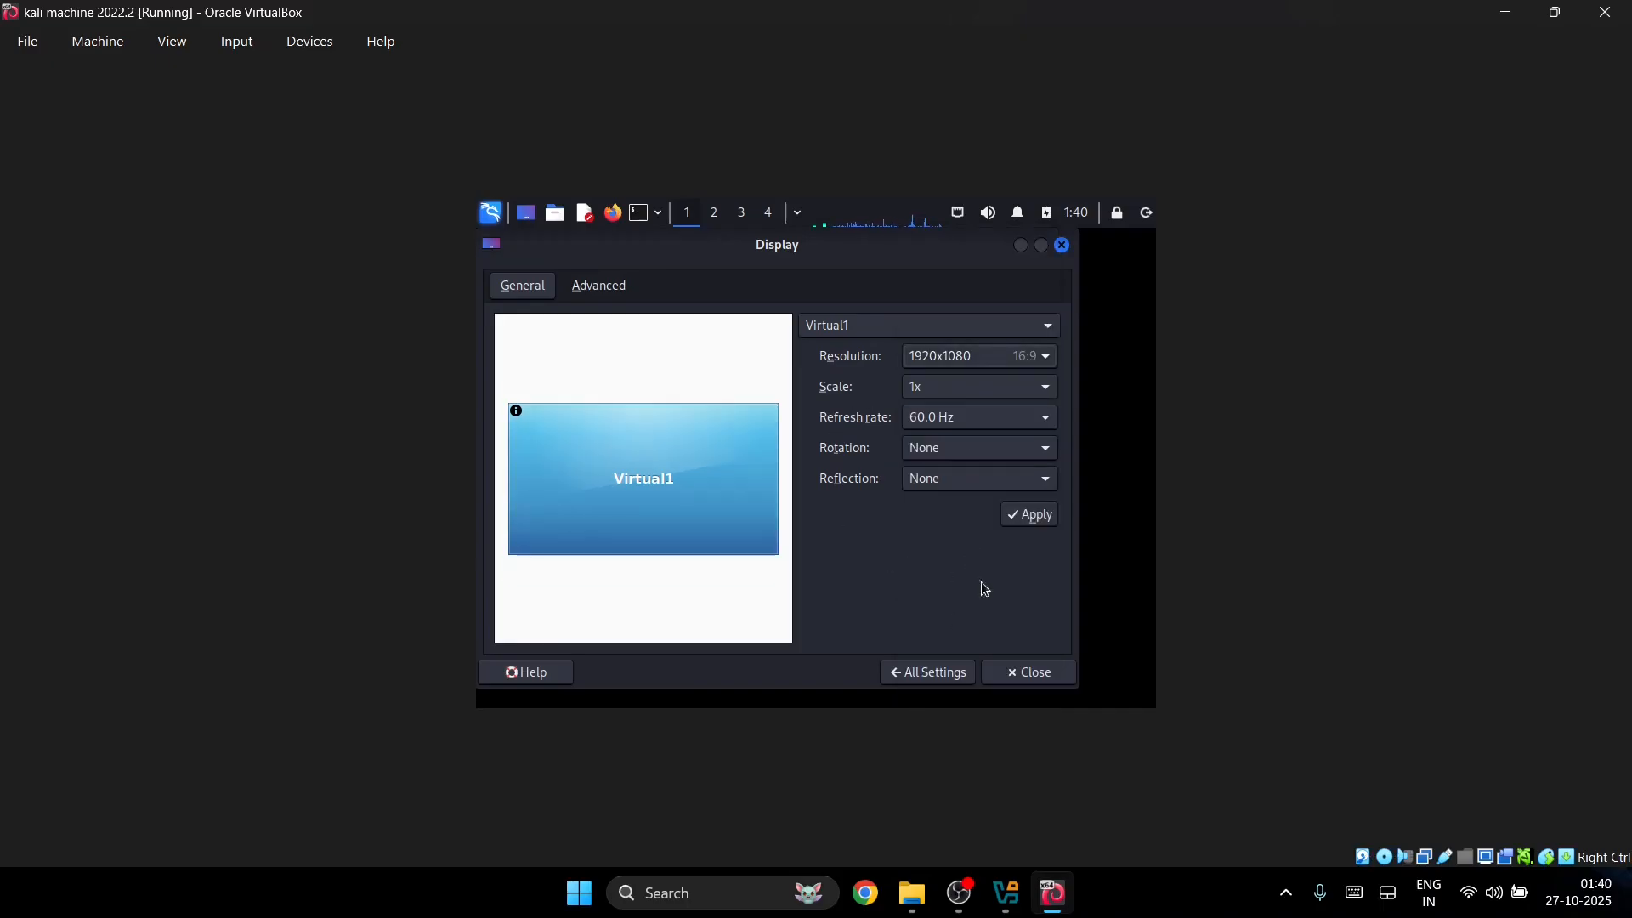
pyautogui.click(1029, 515)
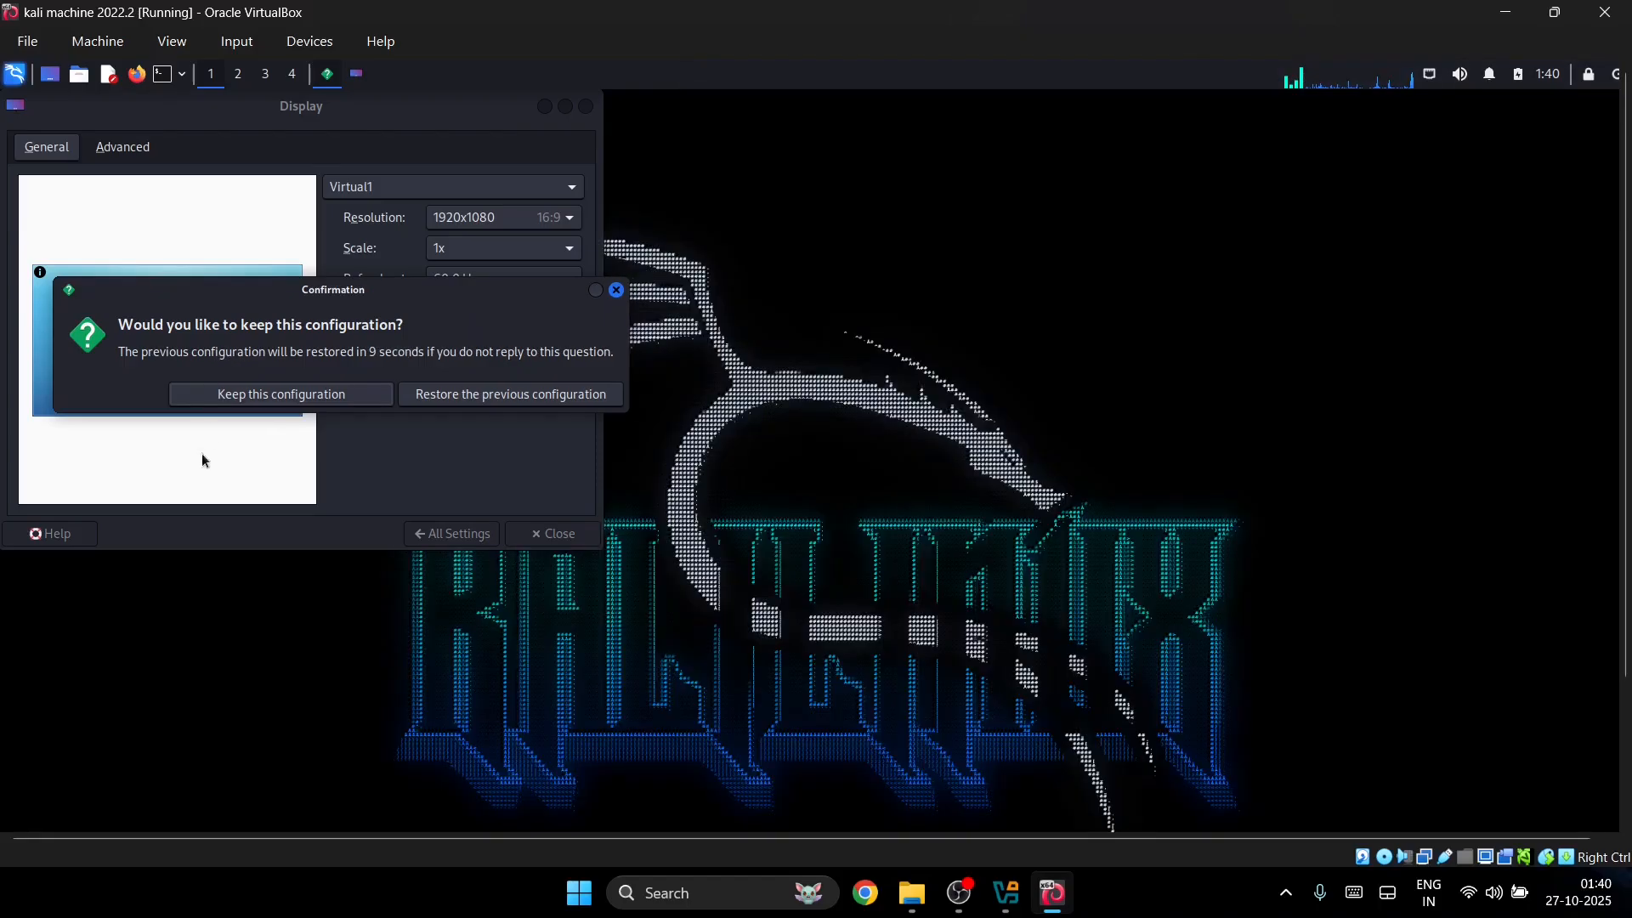
pyautogui.click(335, 393)
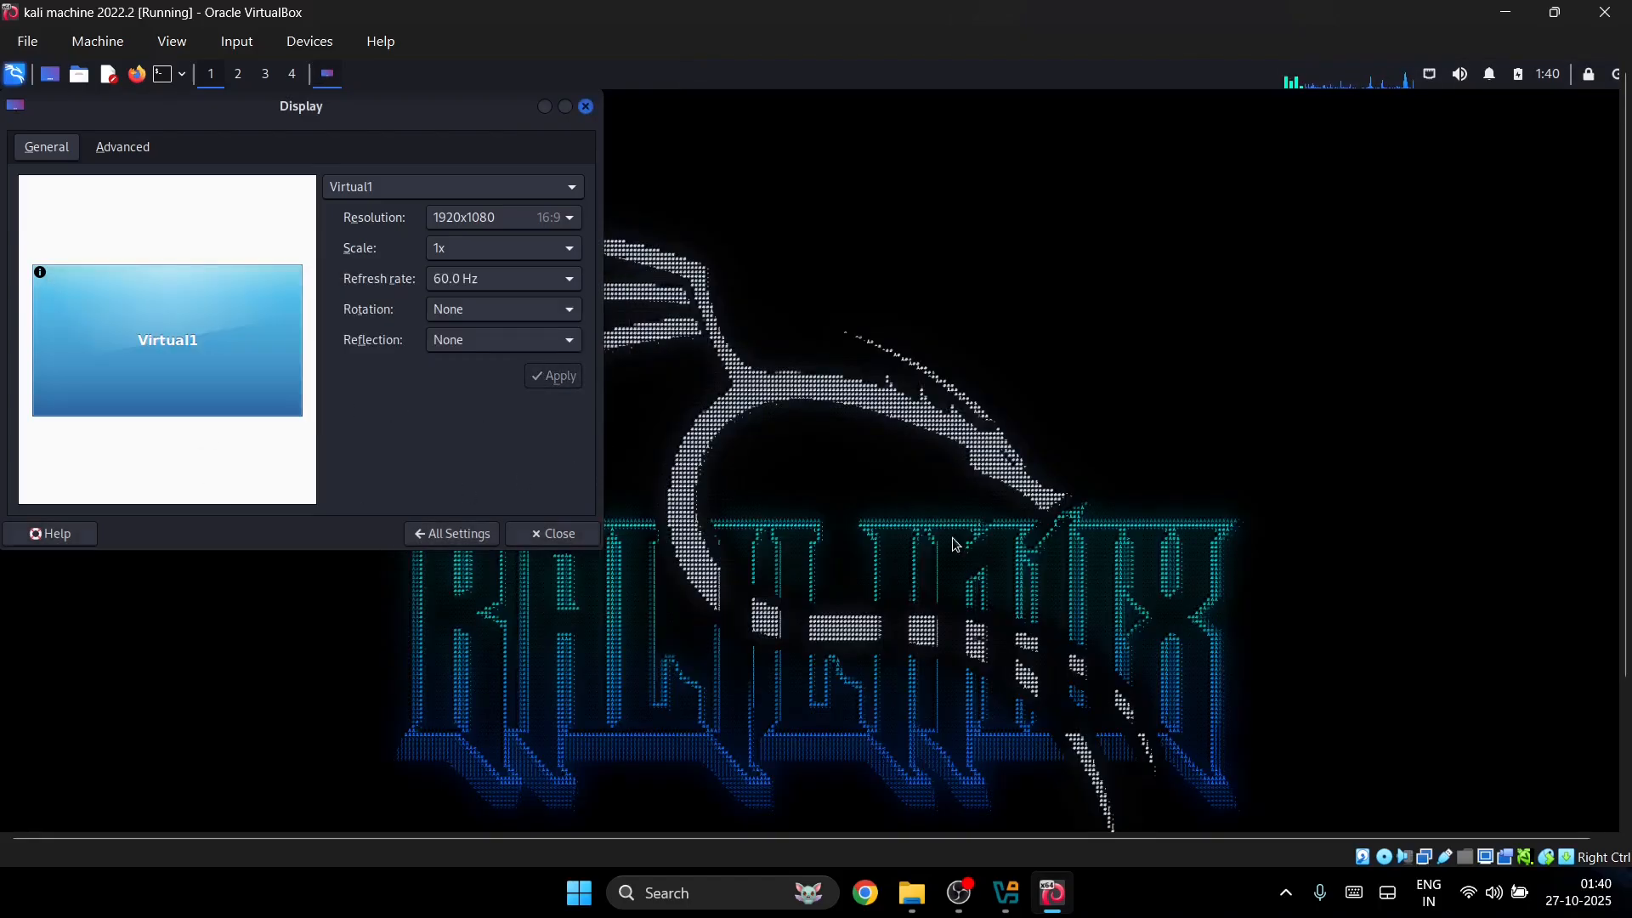
# Step: Set the wallpaper style to Scaled in Desktop Settings, close it, and open the Kali menu
pyautogui.click(586, 107)
pyautogui.rightClick(763, 433)
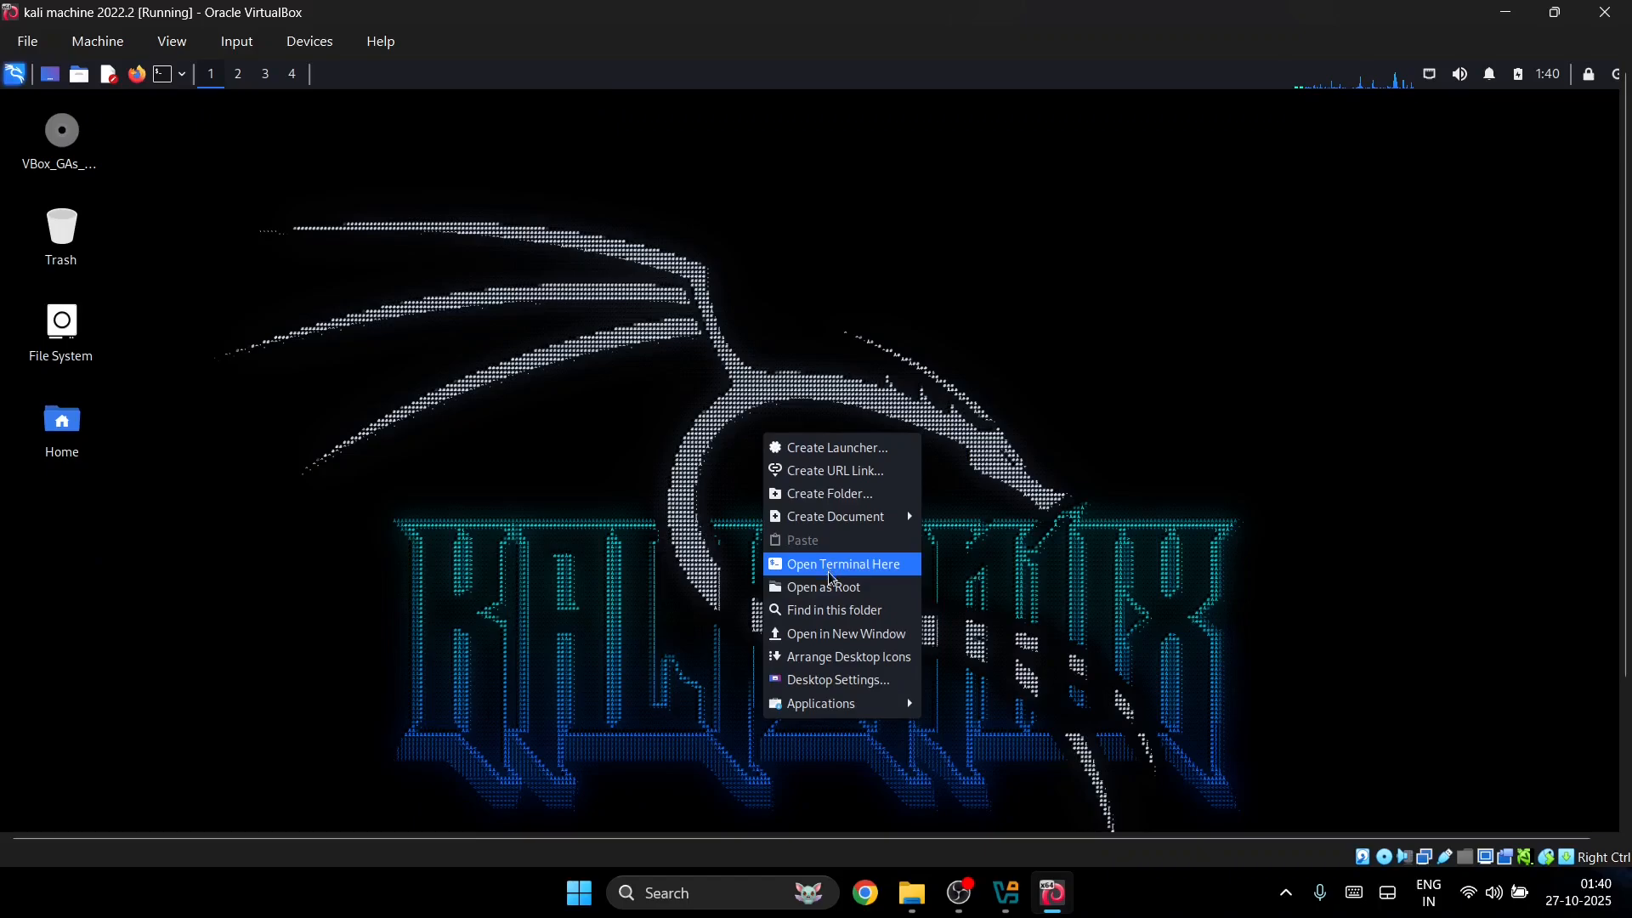
pyautogui.click(850, 683)
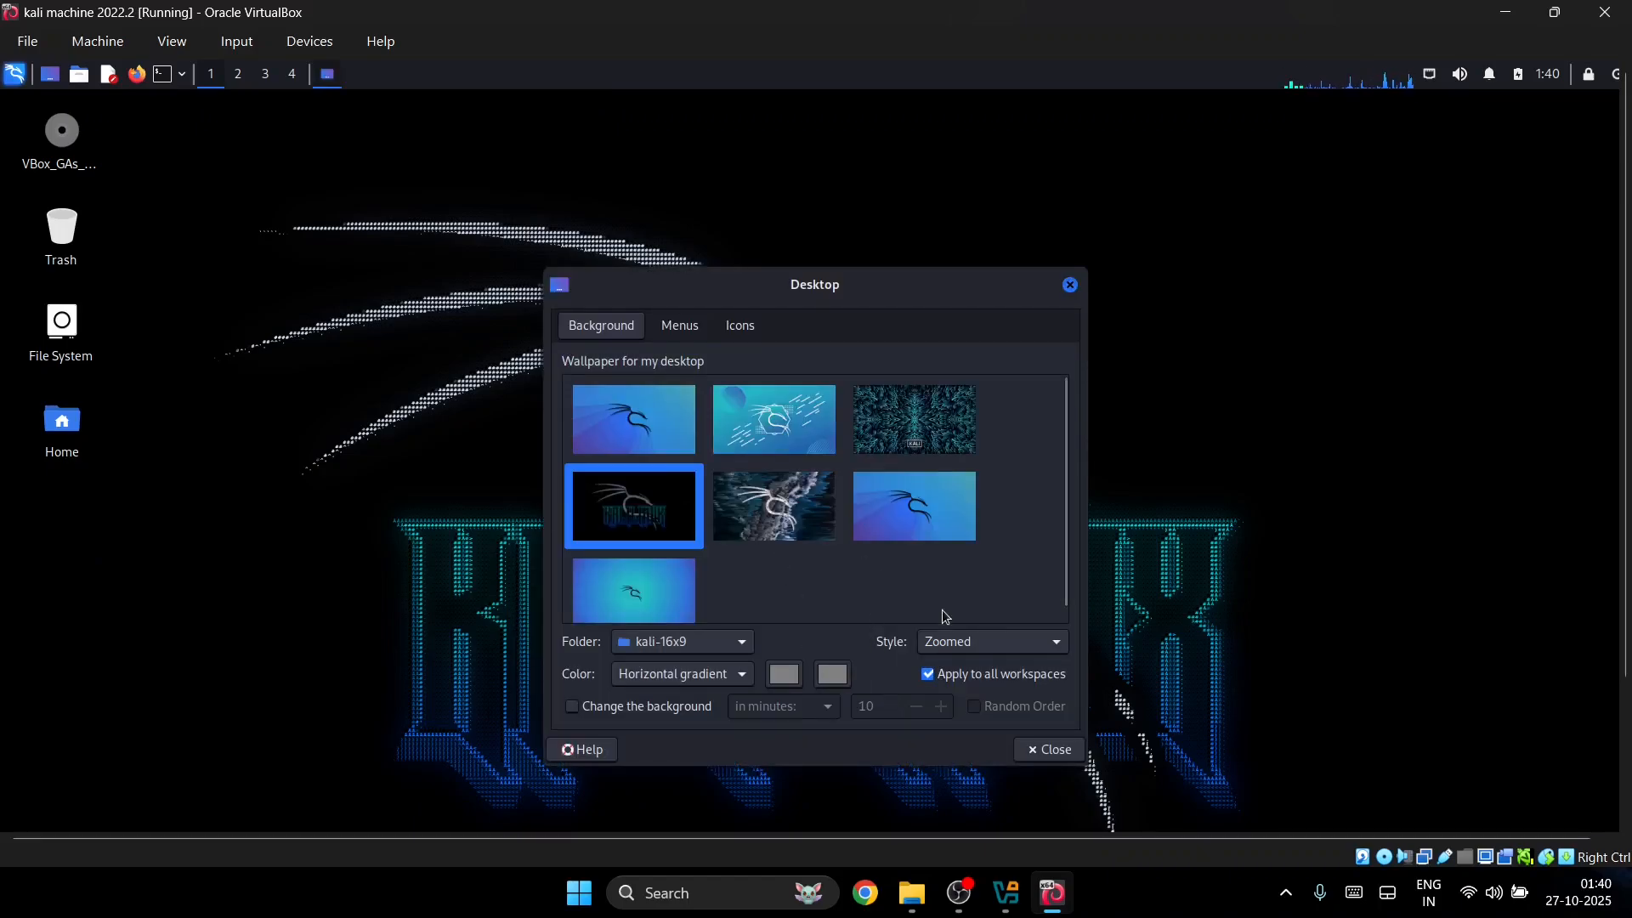
pyautogui.click(1010, 642)
pyautogui.click(976, 620)
pyautogui.click(983, 639)
pyautogui.click(965, 571)
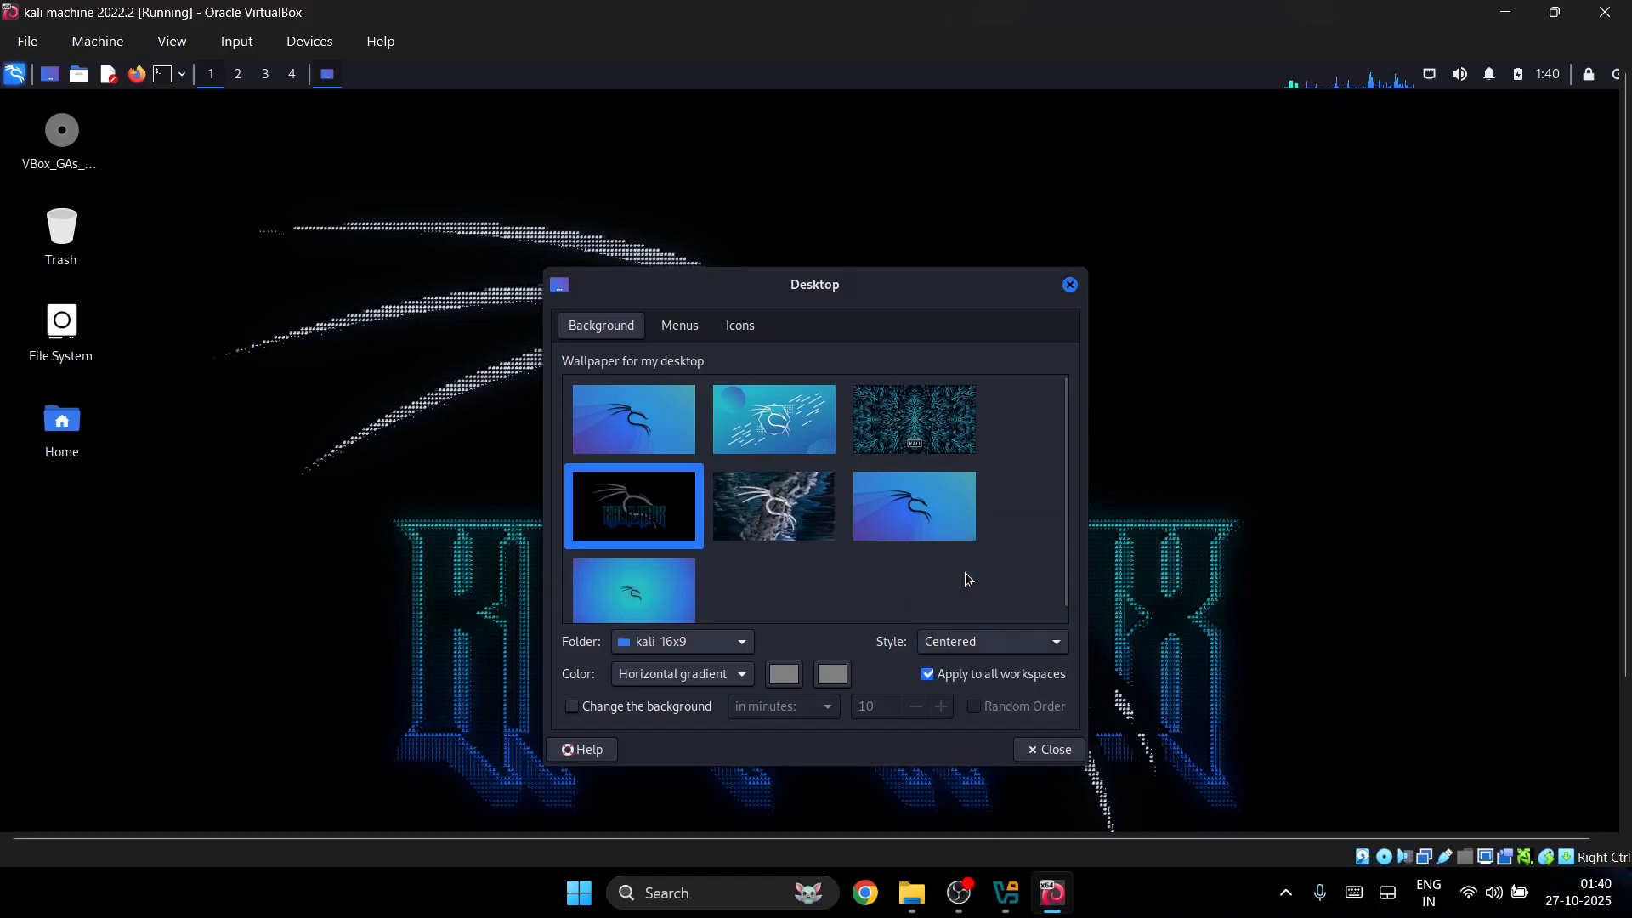
pyautogui.click(969, 651)
pyautogui.click(1013, 721)
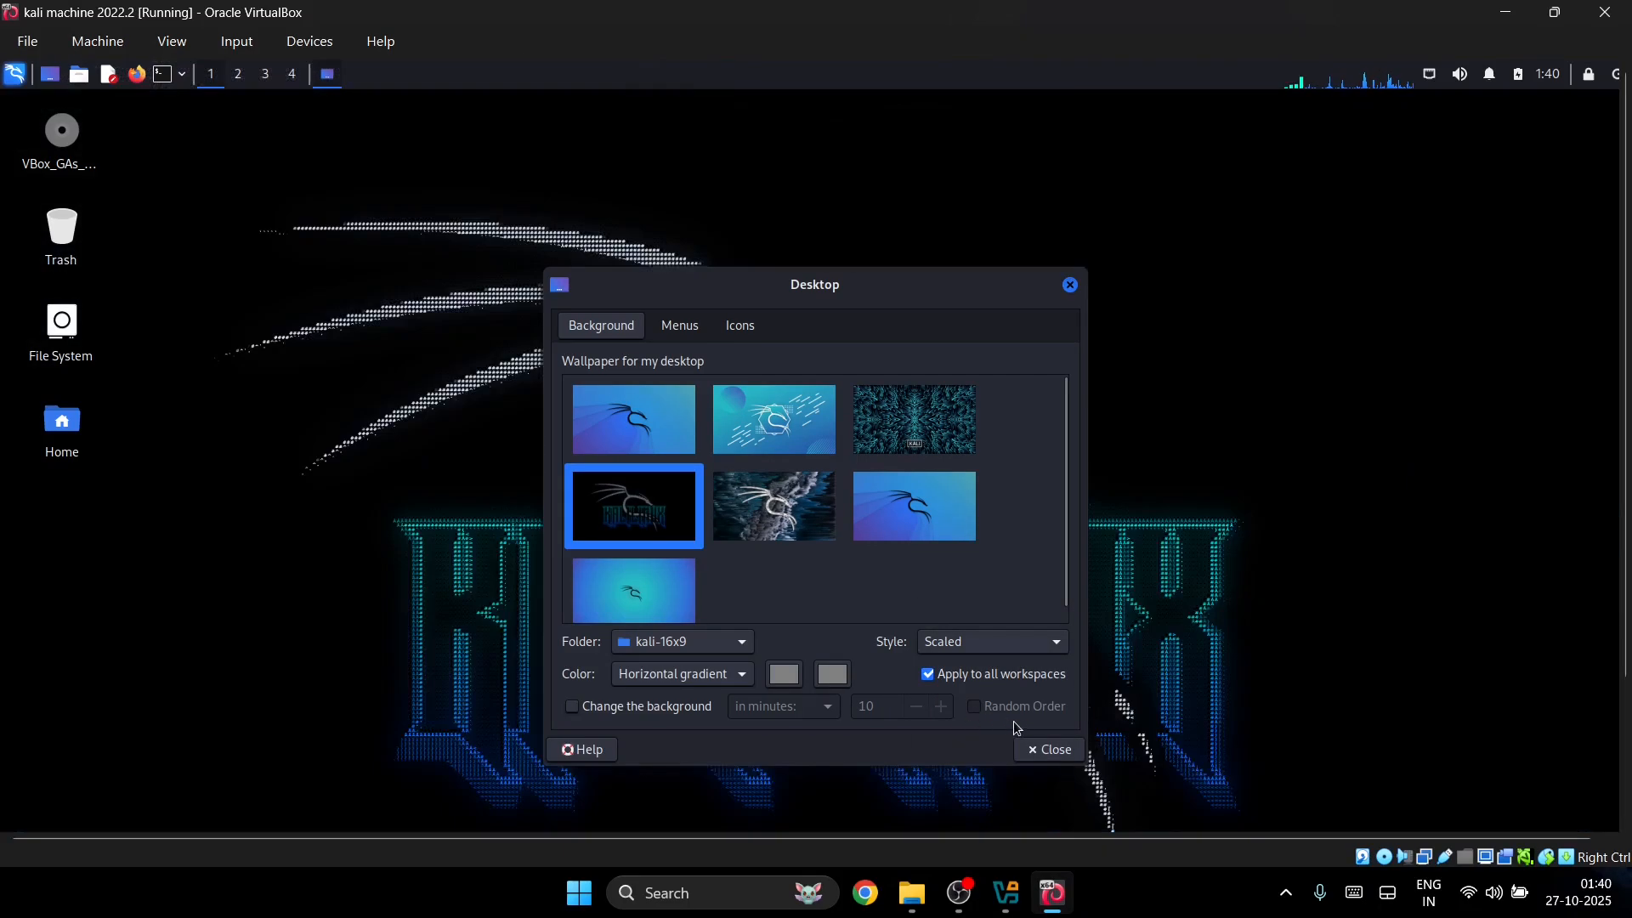
pyautogui.click(1045, 750)
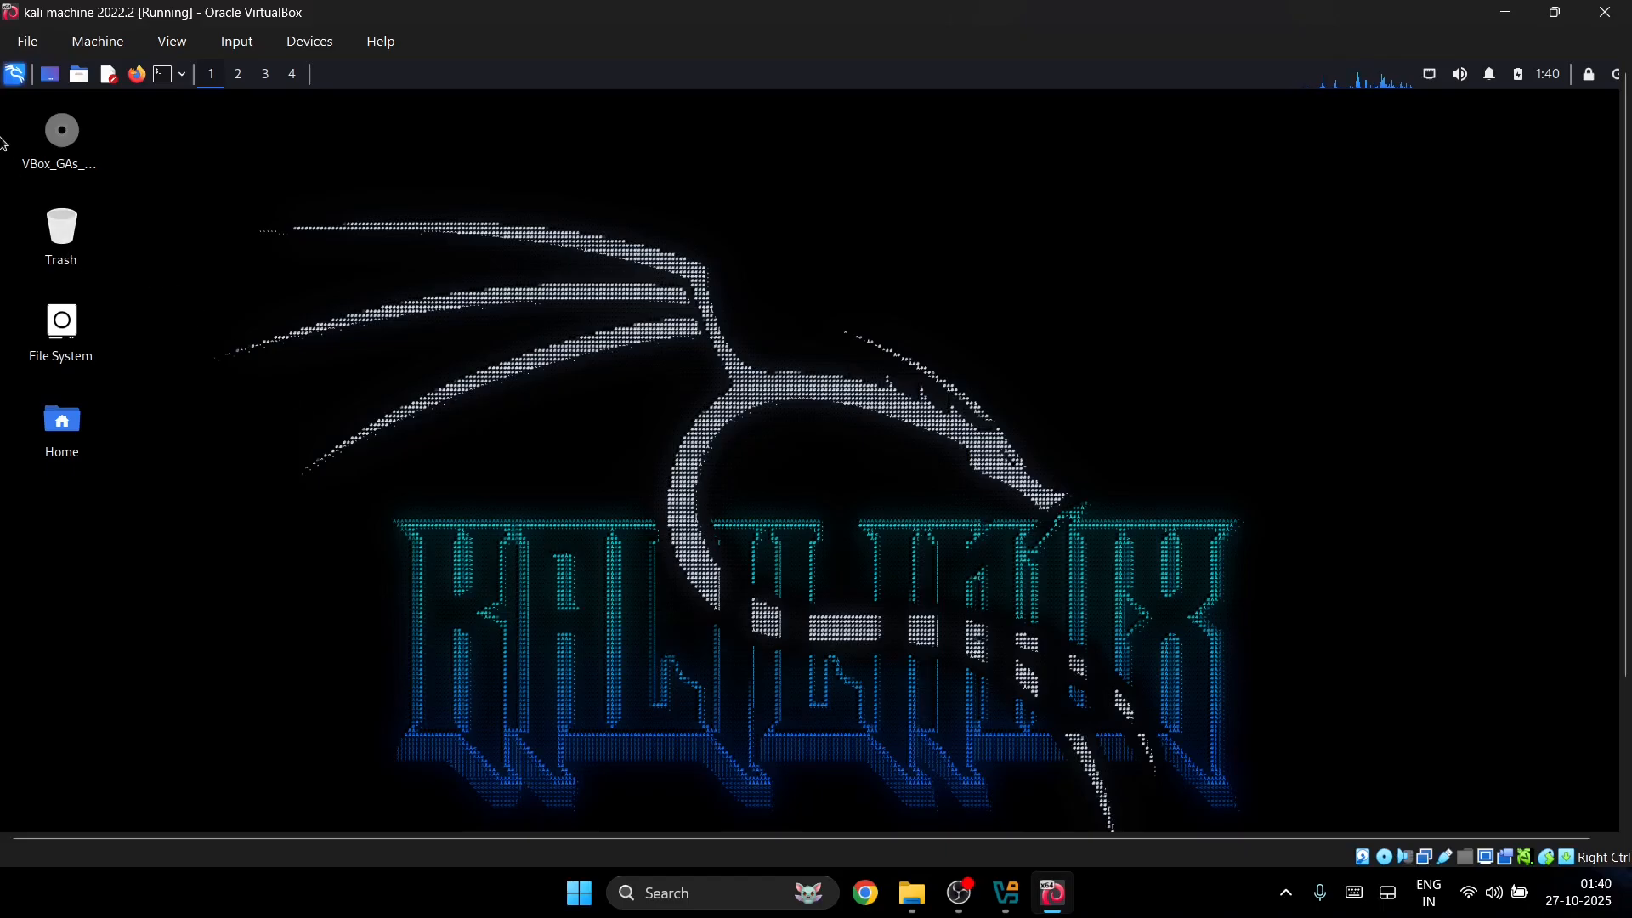
pyautogui.click(8, 80)
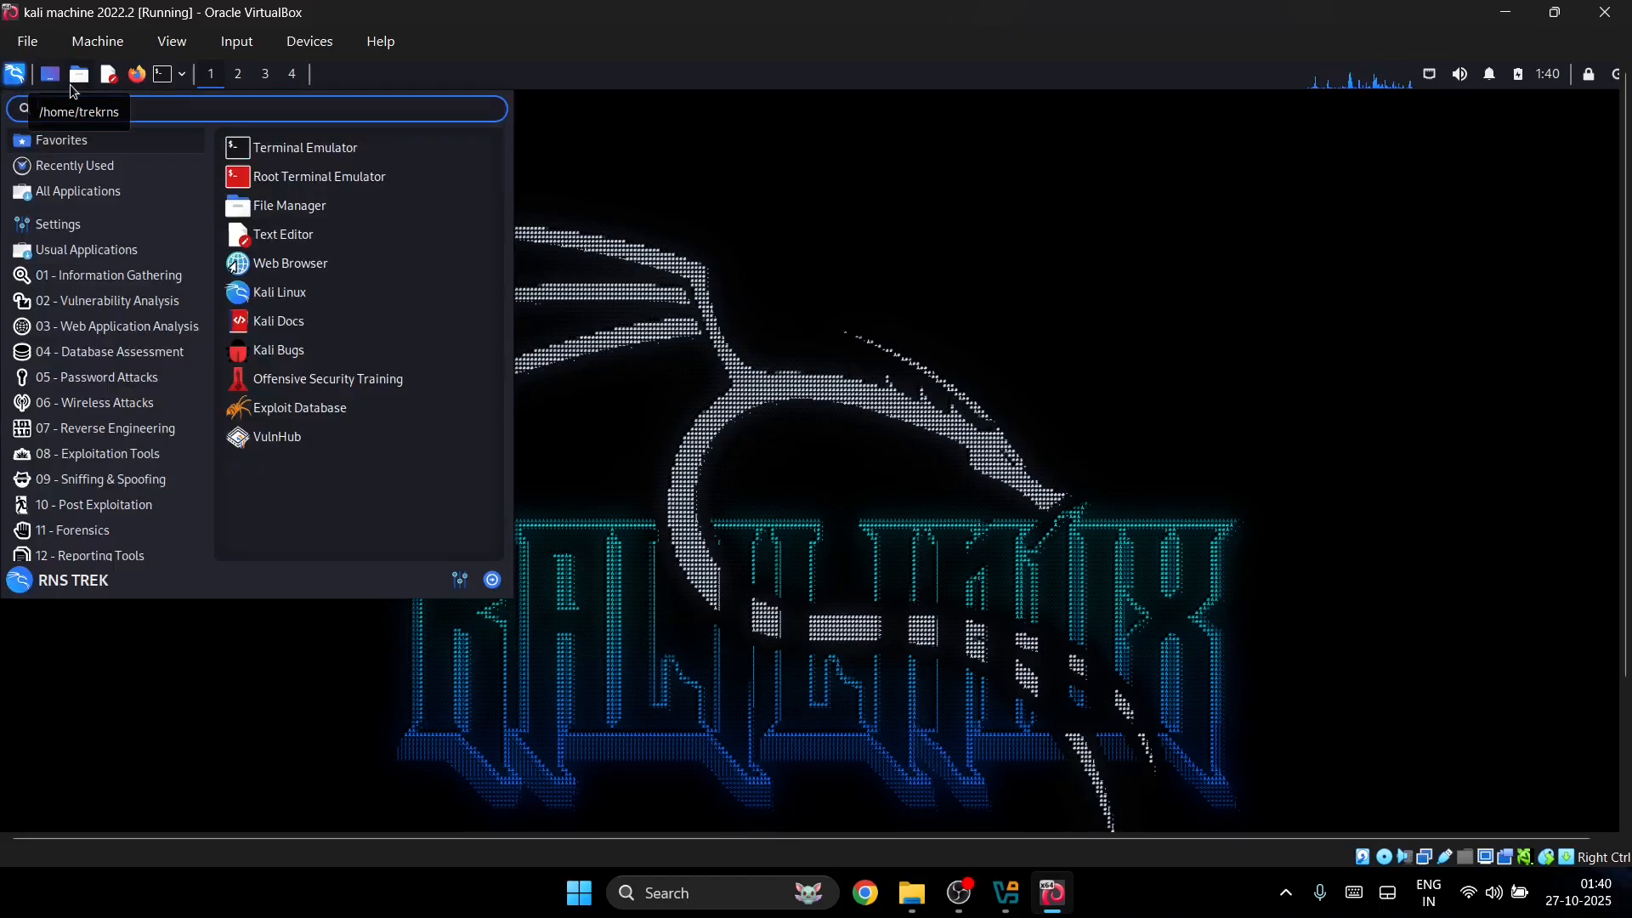
# Step: Open a maximized terminal with a larger font and run sudo apt update
pyautogui.click(954, 337)
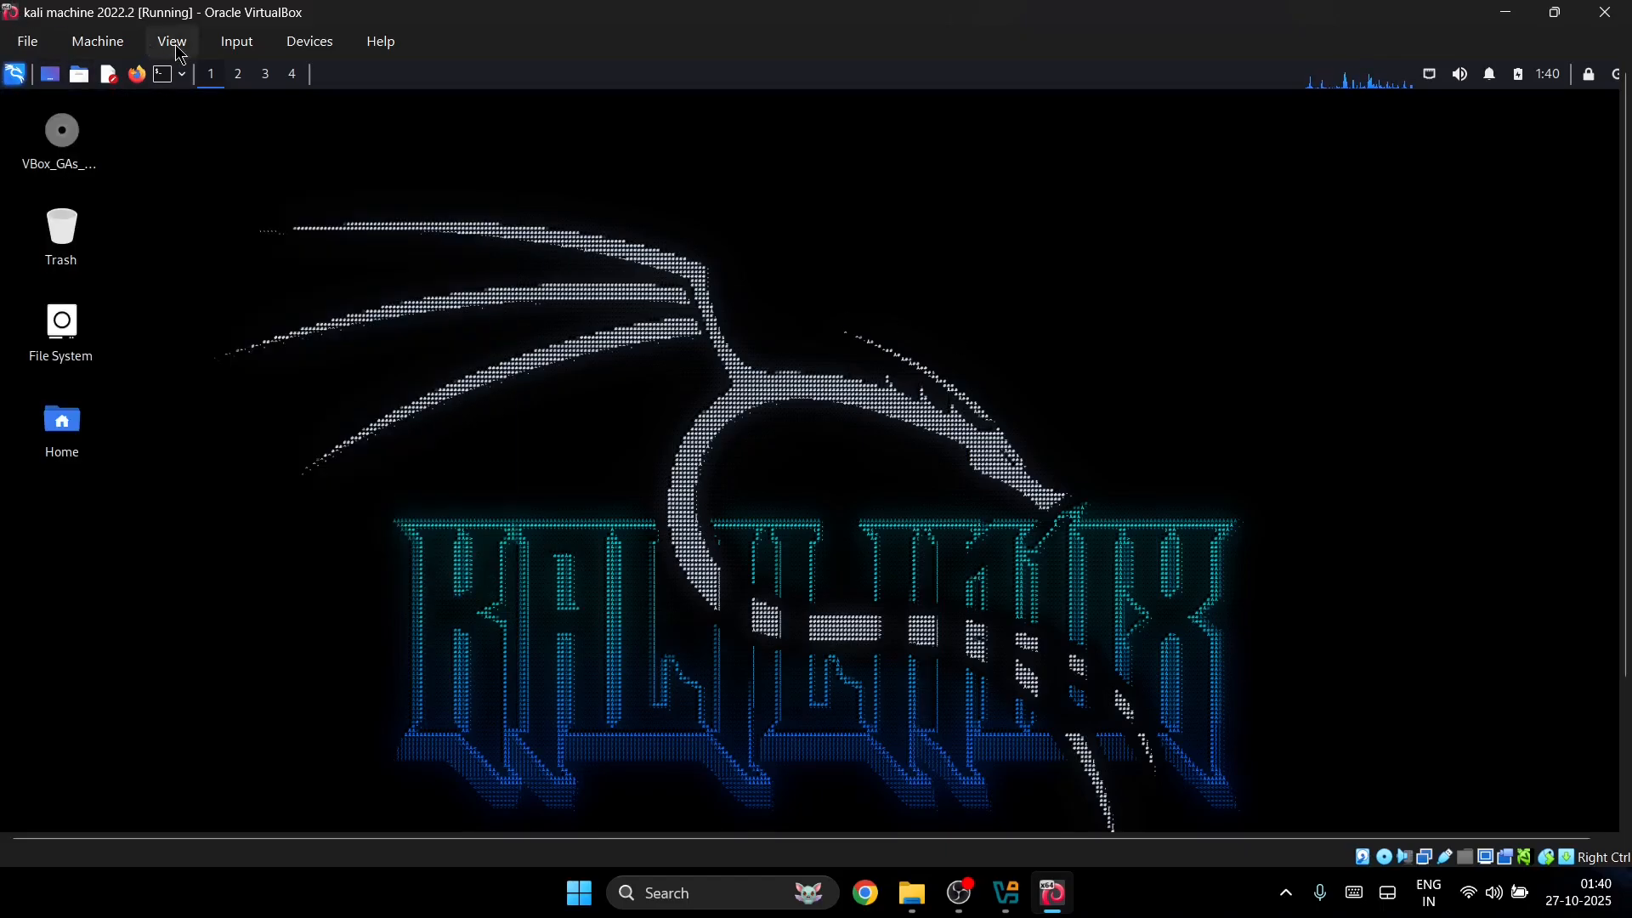
pyautogui.click(164, 75)
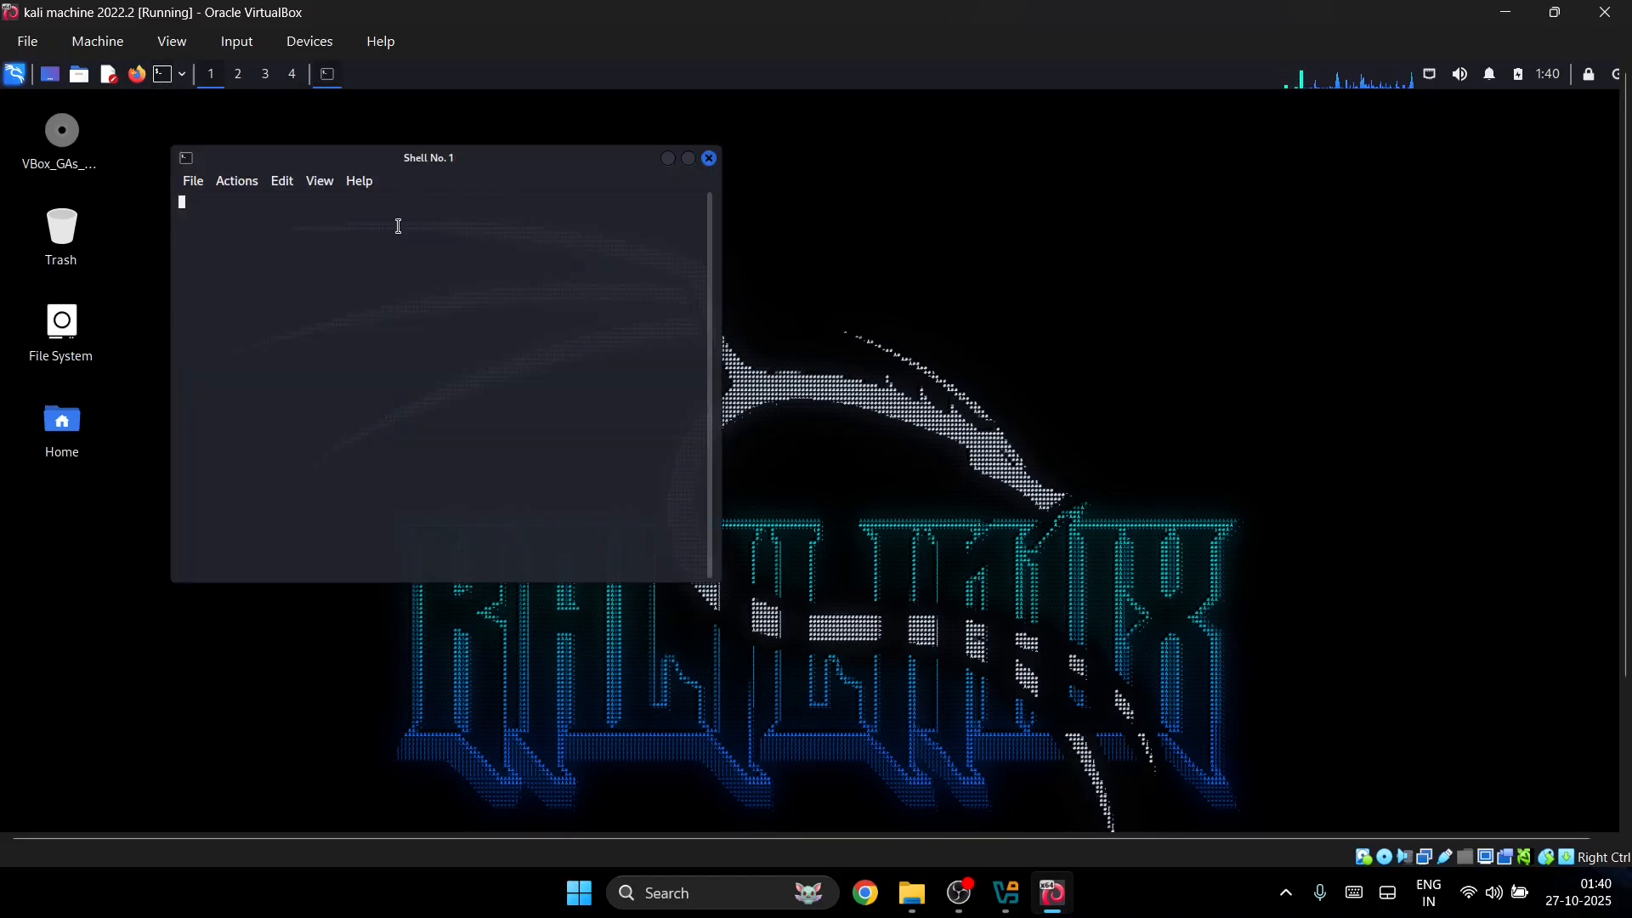
pyautogui.click(690, 160)
pyautogui.hotkey('ctrl', '+')
pyautogui.hotkey('ctrl', '+')
pyautogui.hotkey('ctrl', '+')
pyautogui.hotkey('ctrl', '+')
pyautogui.hotkey('ctrl', '+')
pyautogui.hotkey('ctrl', '+')
pyautogui.hotkey('ctrl', '+')
pyautogui.hotkey('ctrl', '+')
pyautogui.hotkey('ctrl', '+')
pyautogui.hotkey('ctrl', '+')
pyautogui.hotkey('ctrl', '+')
pyautogui.hotkey('ctrl', '+')
pyautogui.hotkey('ctrl', '+')
pyautogui.hotkey('ctrl', '+')
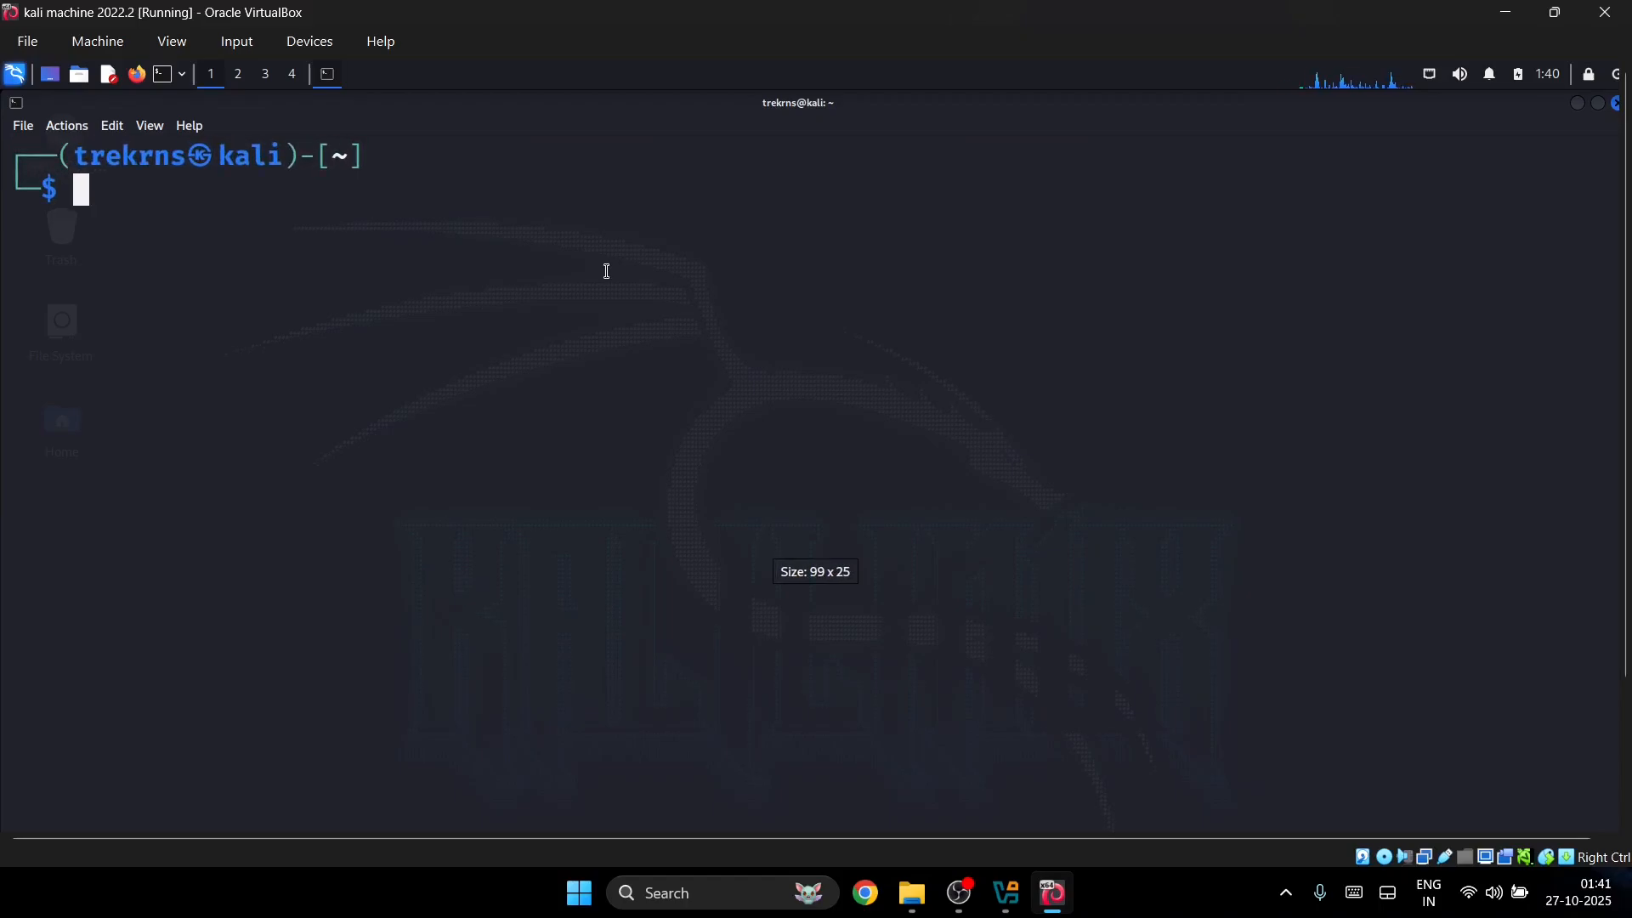
pyautogui.write('sudo ap')
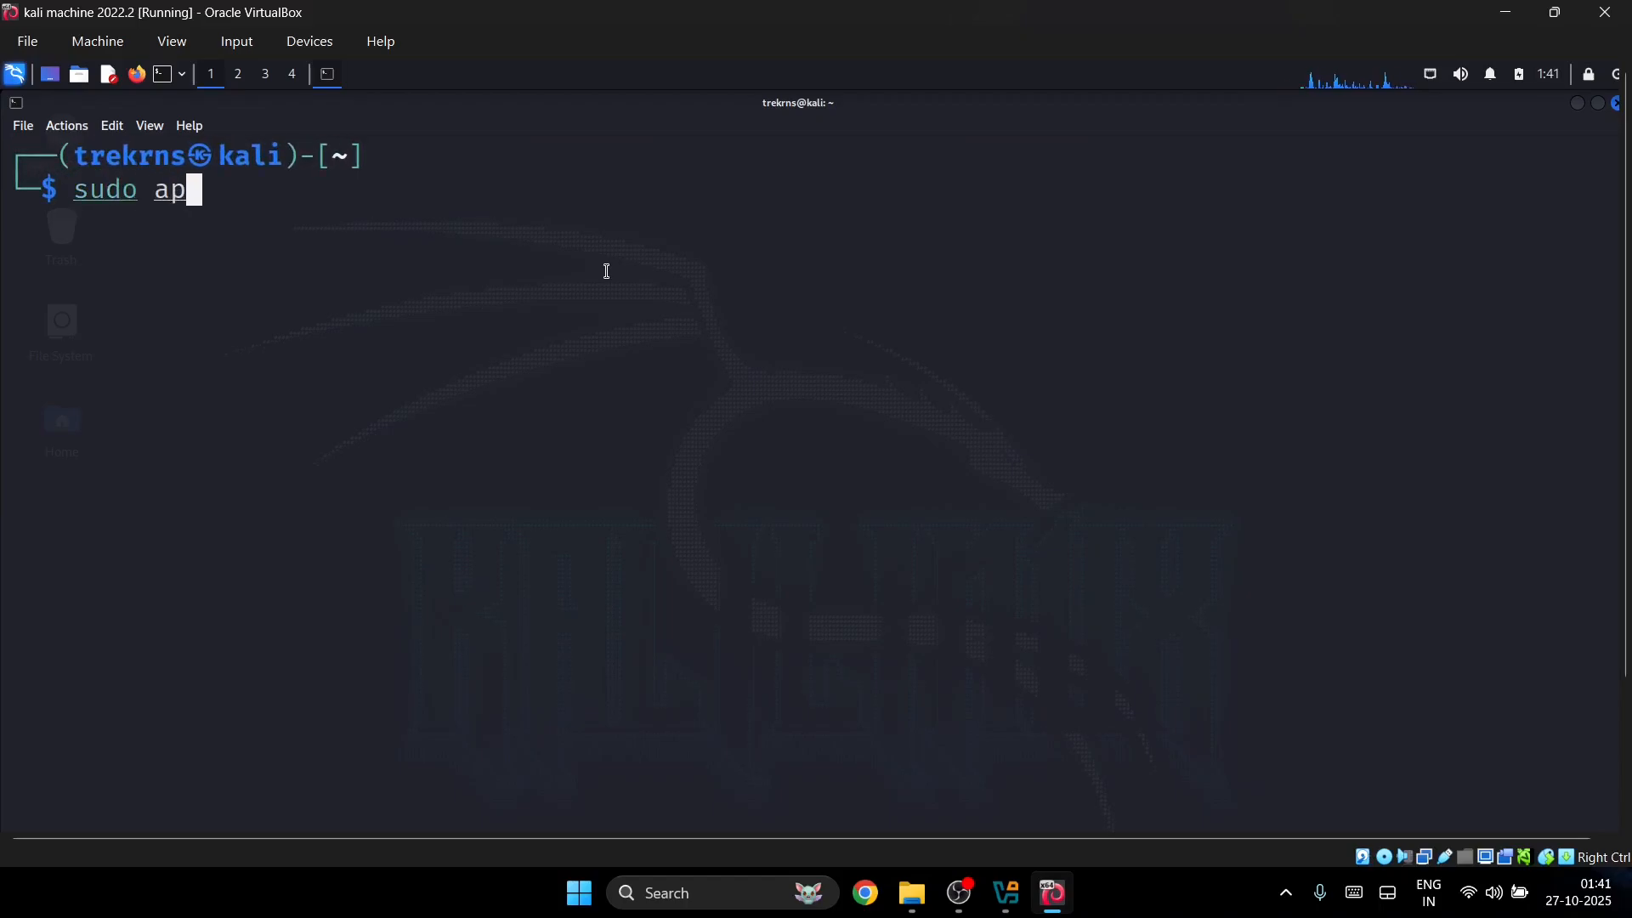
pyautogui.write('t update')
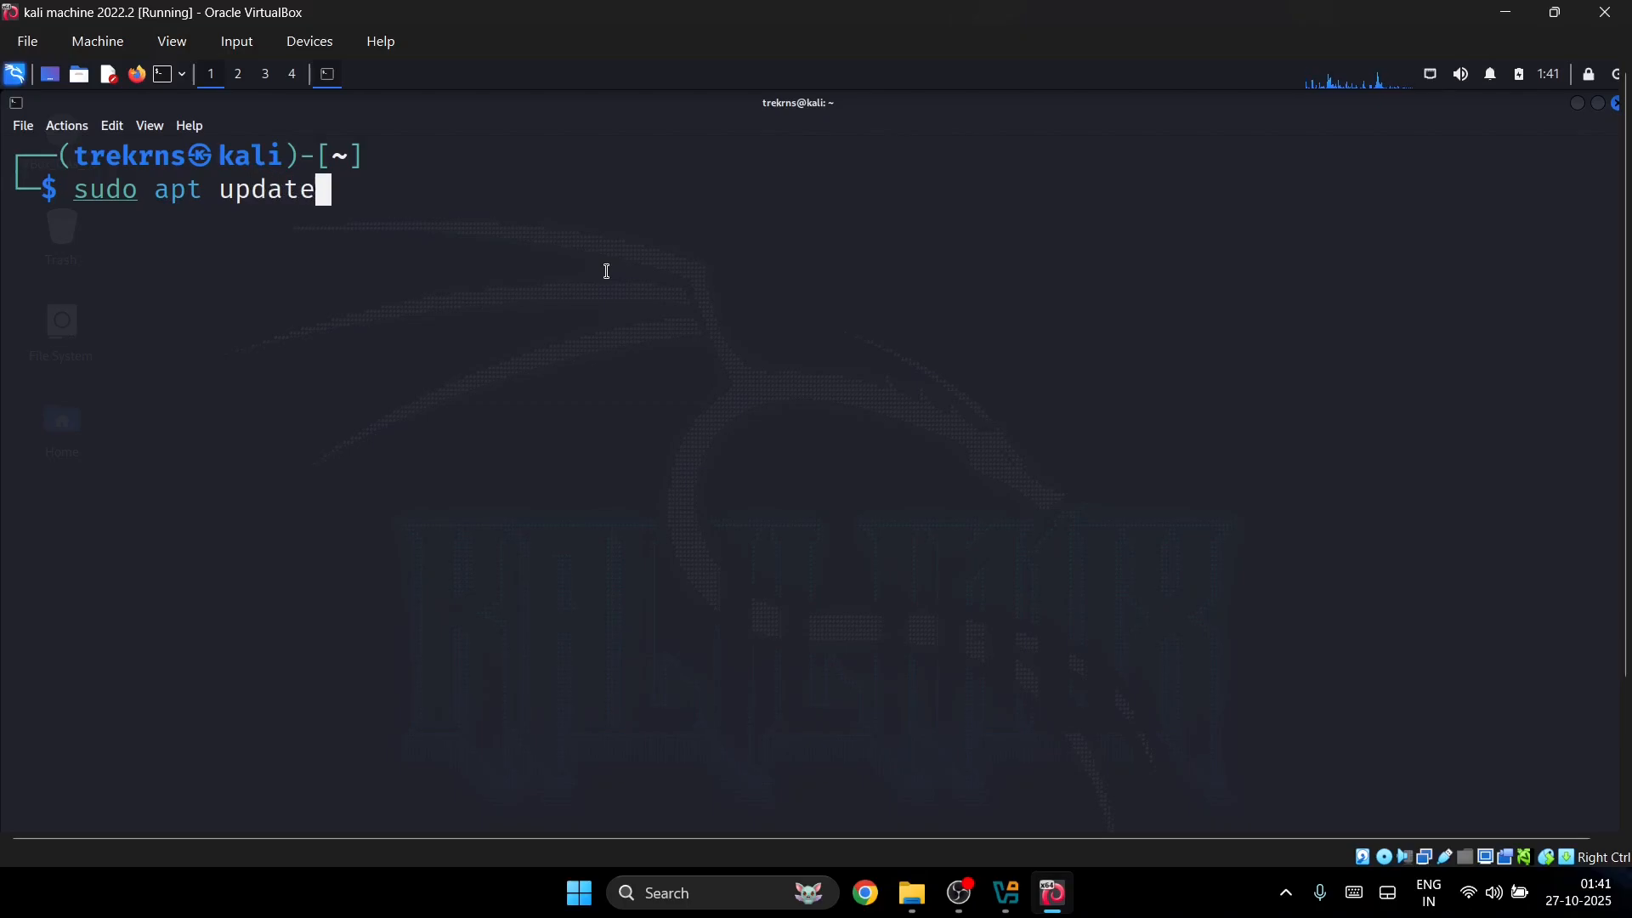
pyautogui.press('Return')
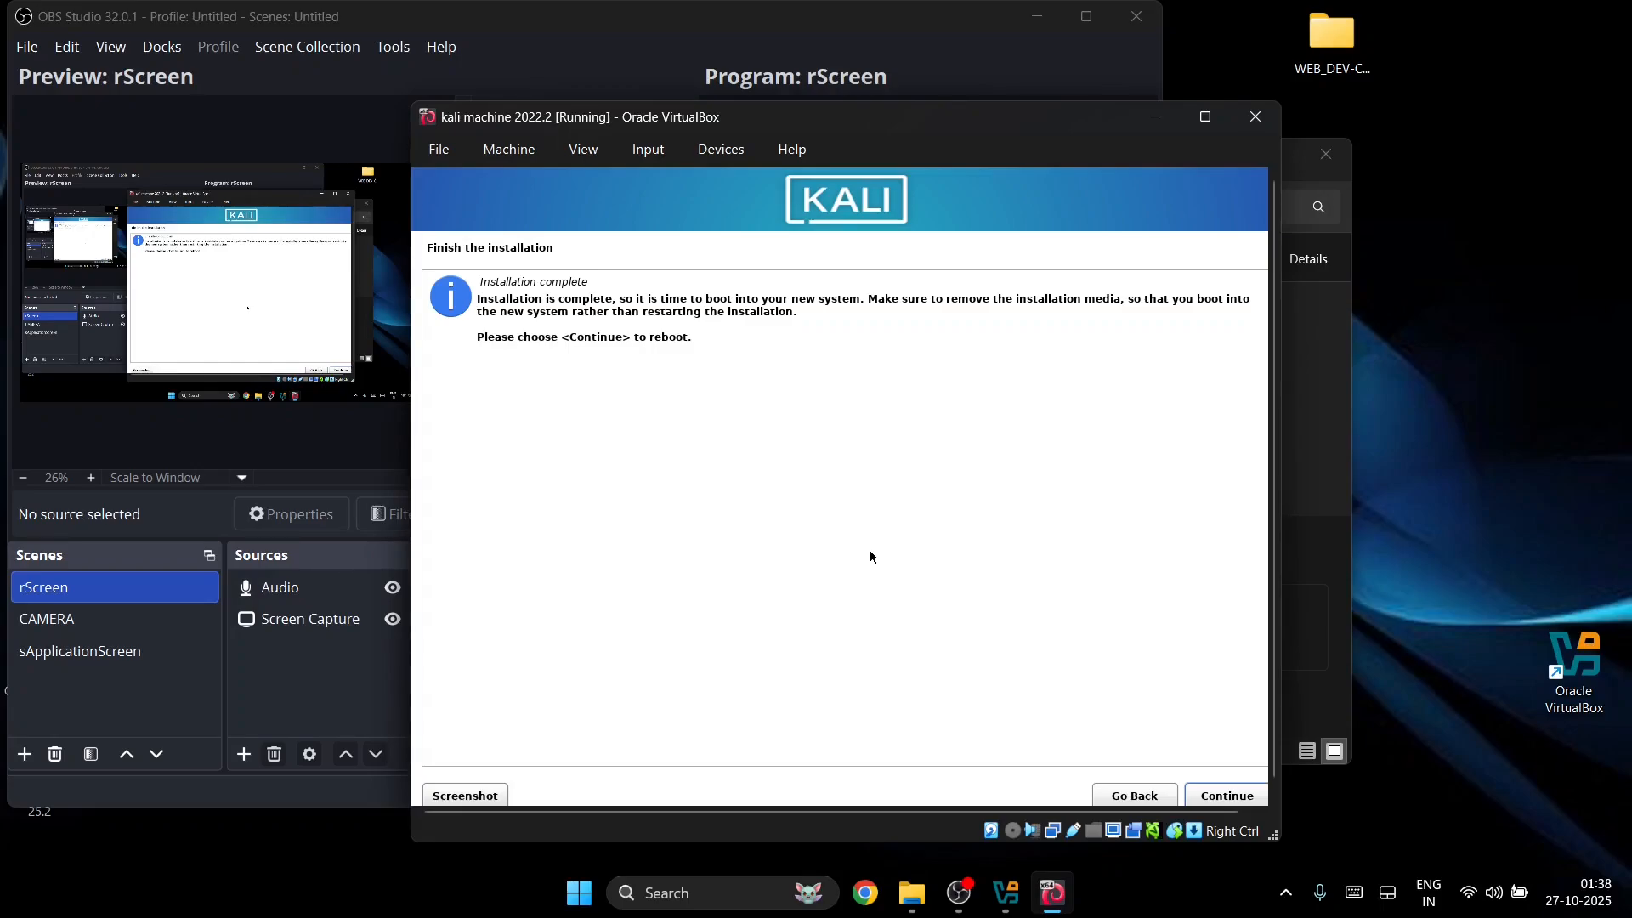
# Step: Reboot into Kali GNU/Linux from the GRUB menu and maximize the VirtualBox window
pyautogui.press('Return')
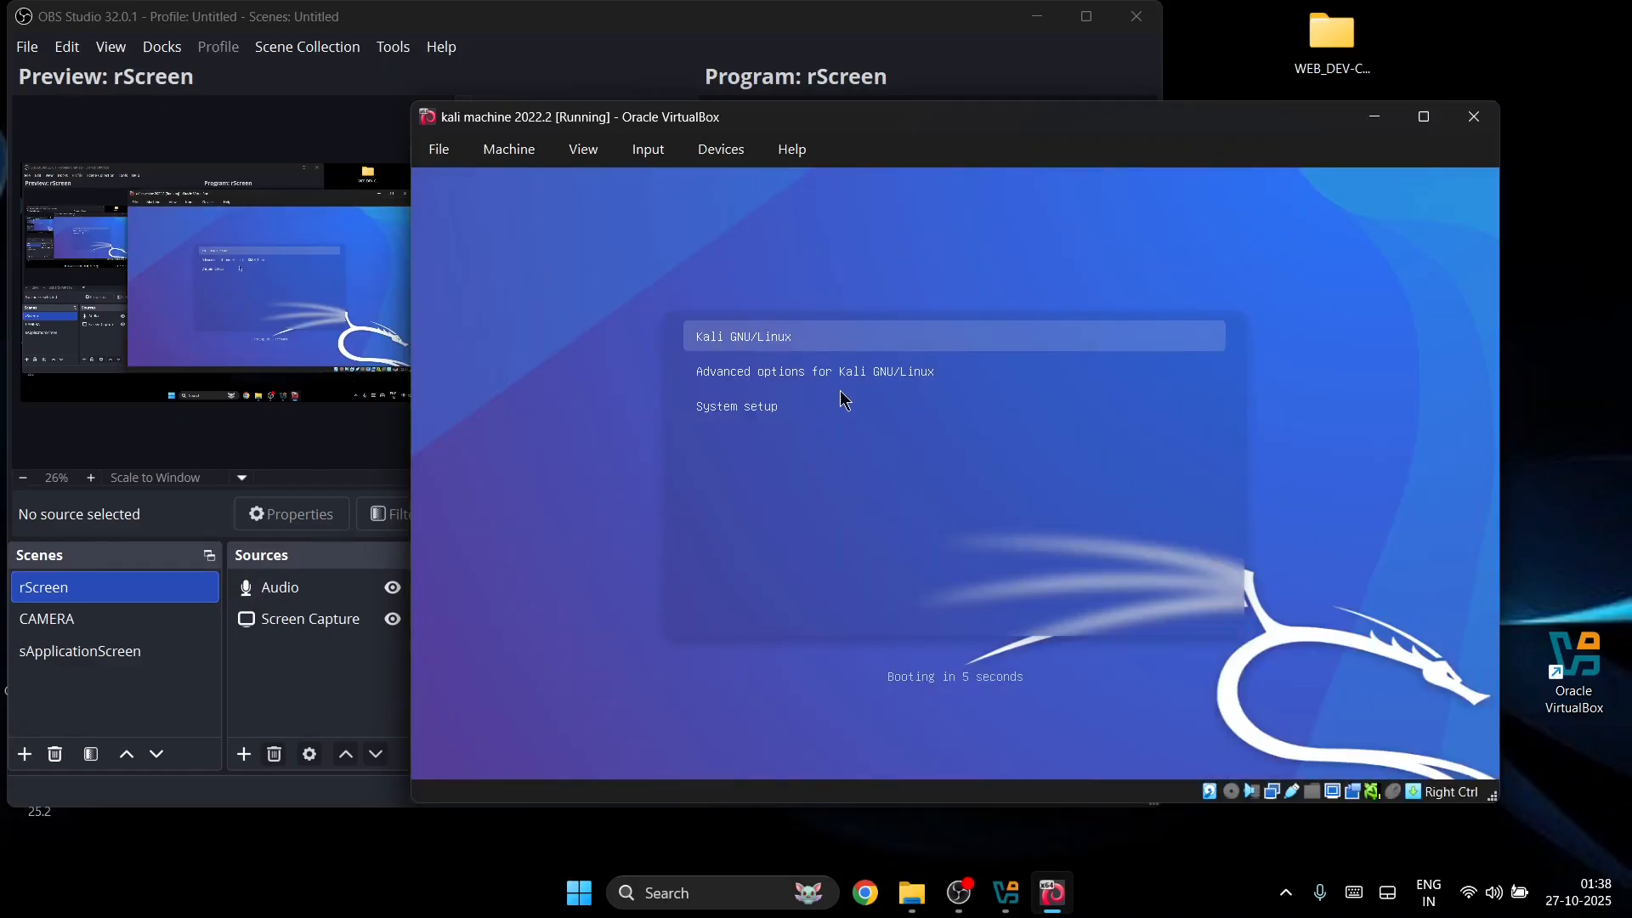
pyautogui.press('Return')
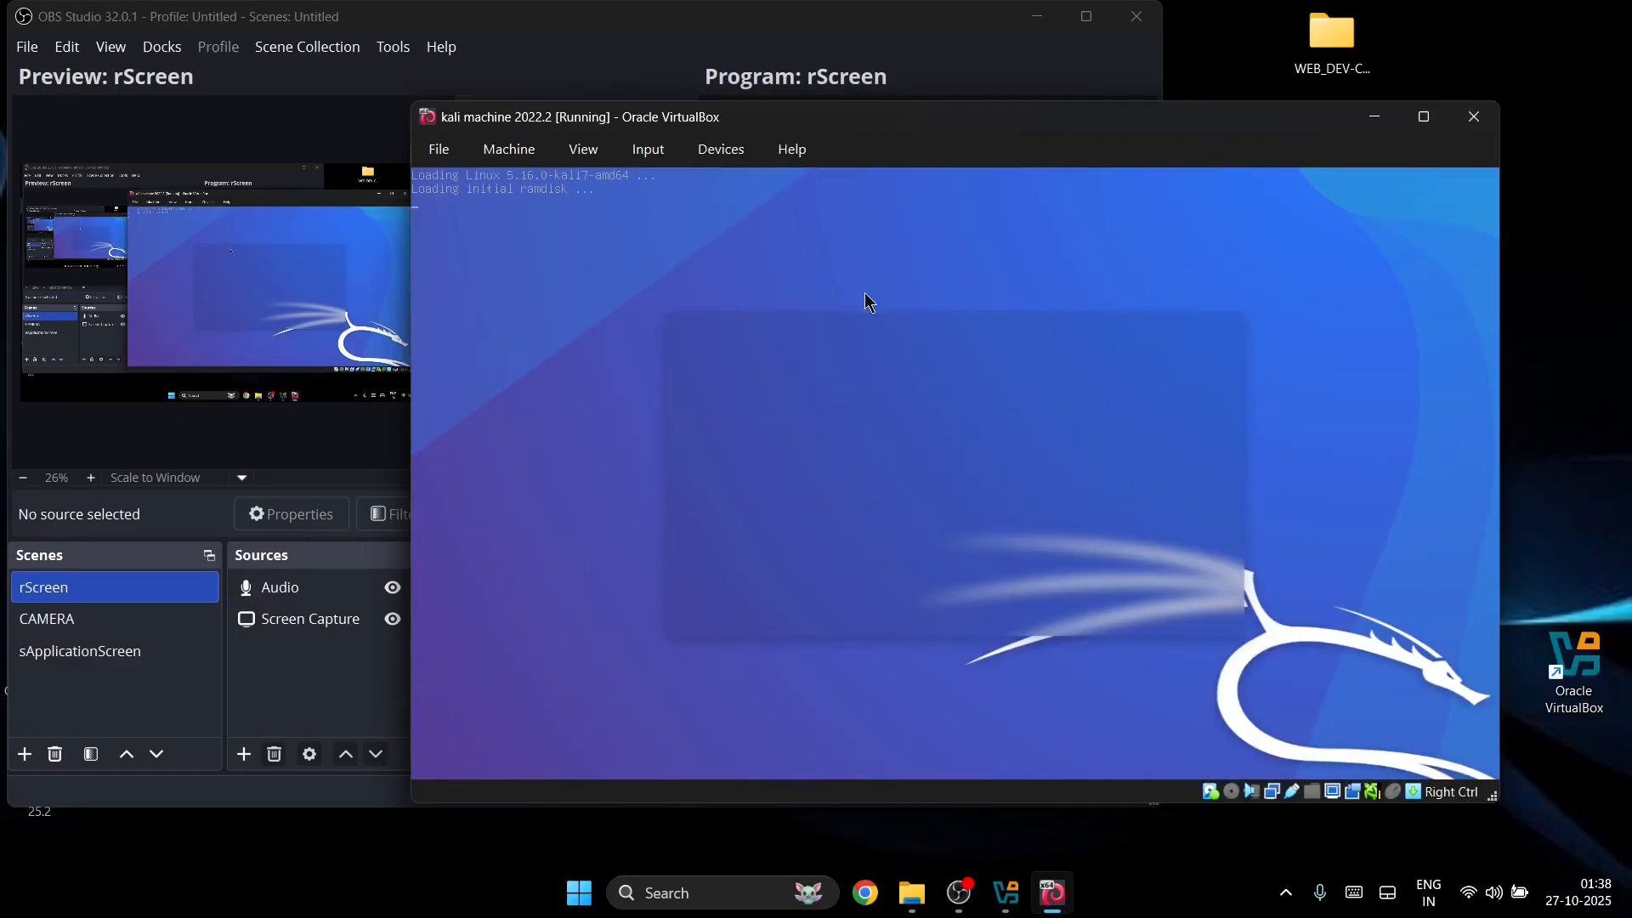
pyautogui.moveTo(720, 132); pyautogui.dragTo(491, 116)
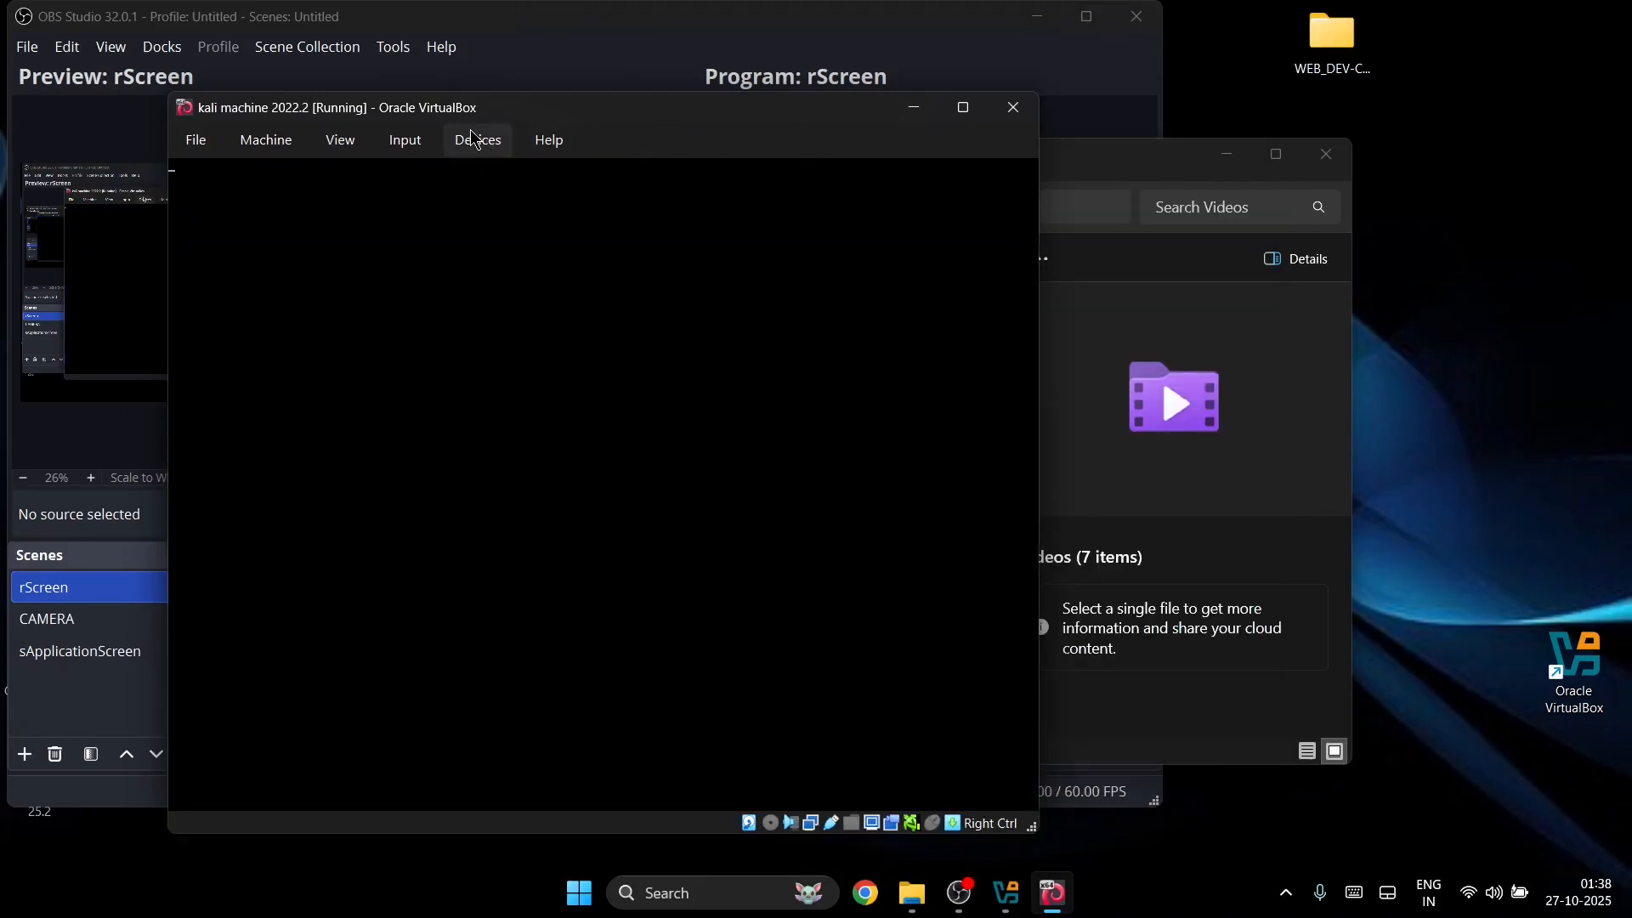
pyautogui.click(973, 110)
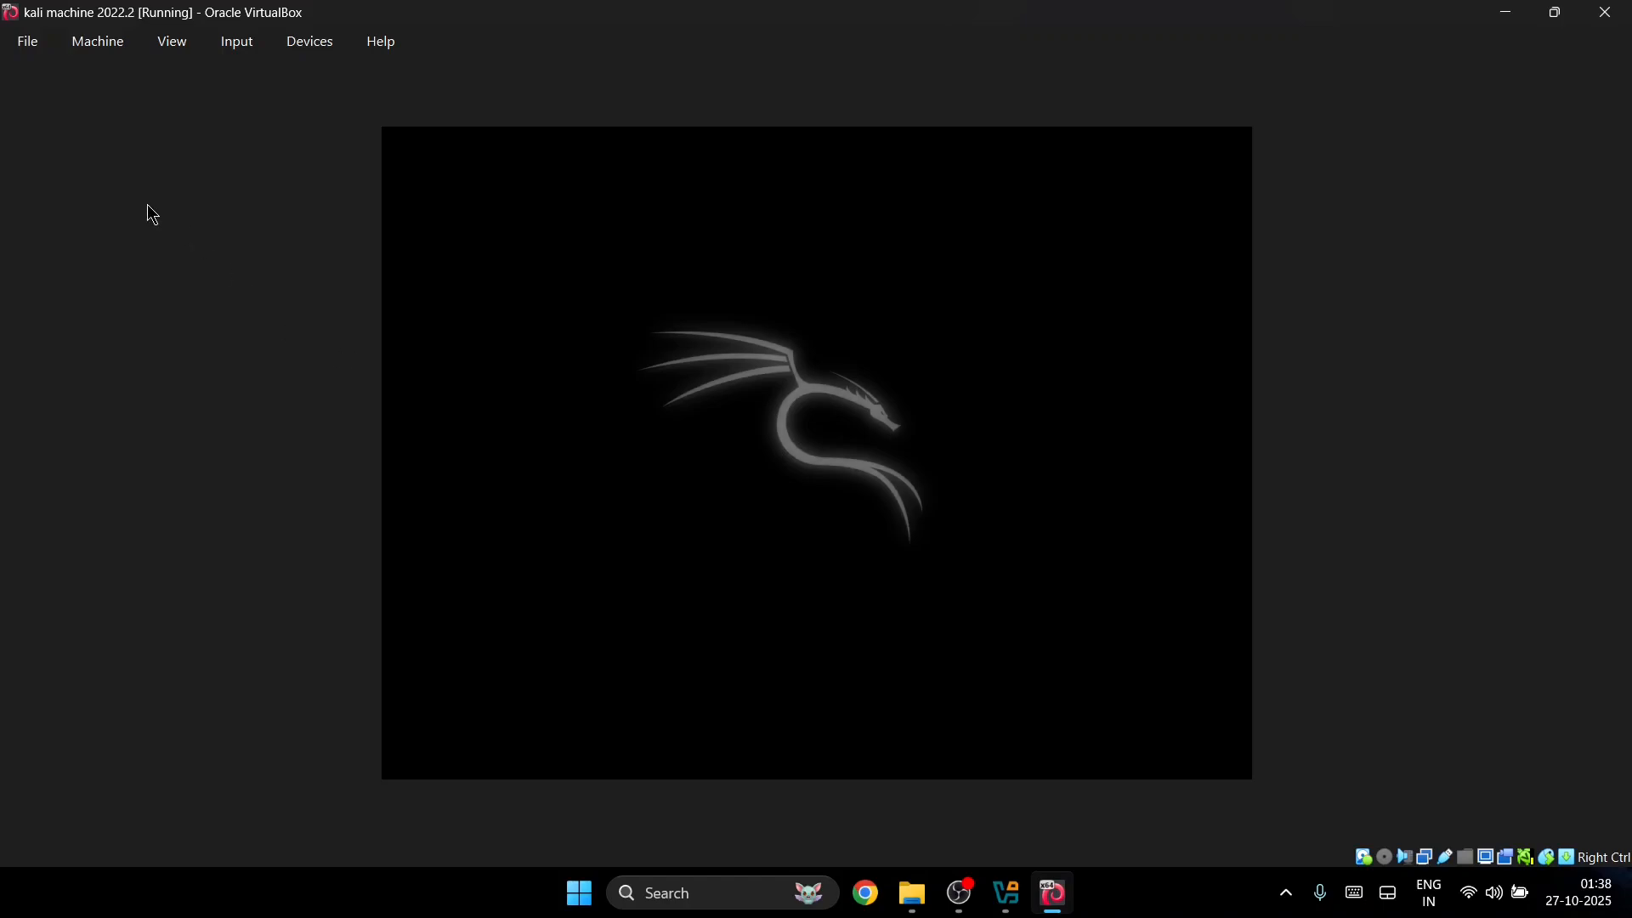
# Step: Look through the VM's Input and display options without changing anything
pyautogui.click(244, 47)
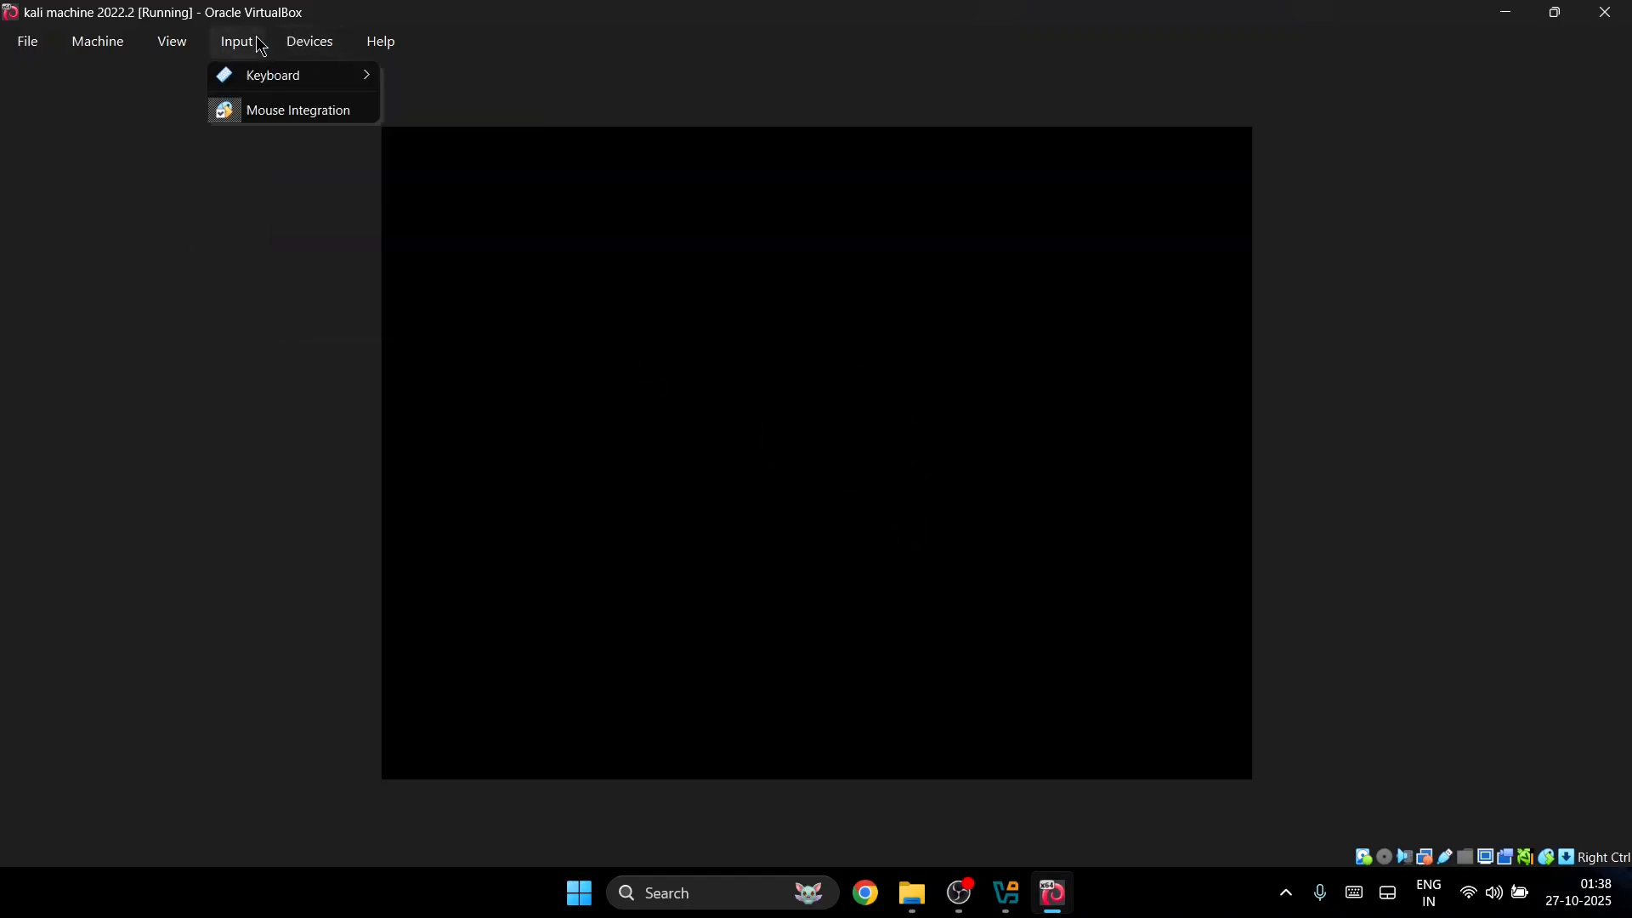
pyautogui.moveTo(172, 40)
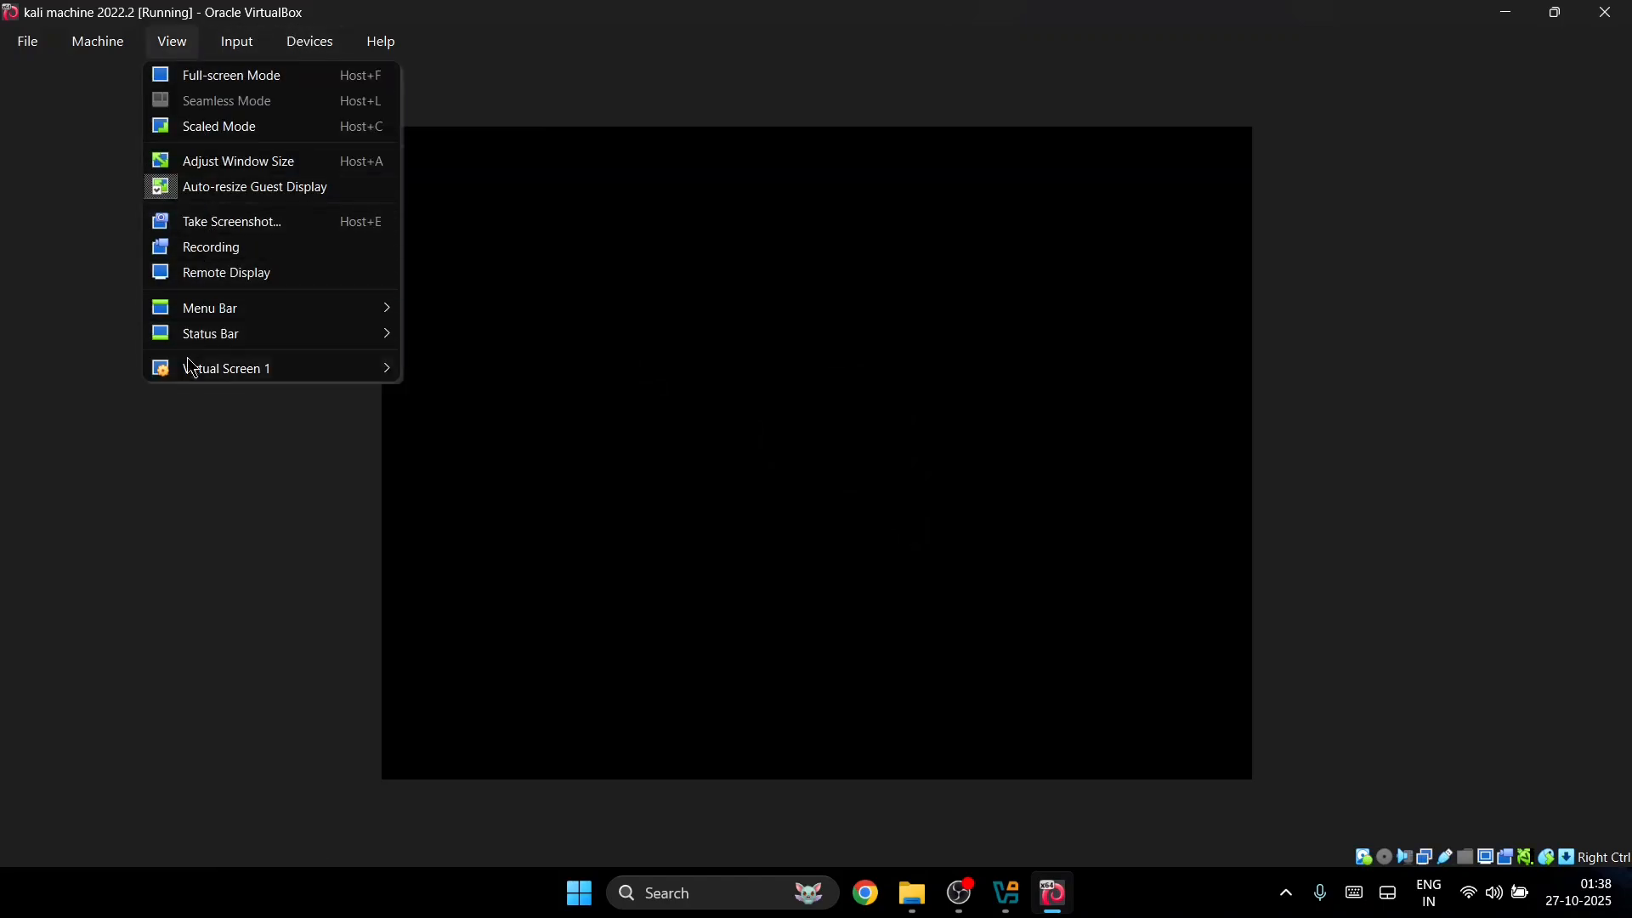
pyautogui.moveTo(188, 372)
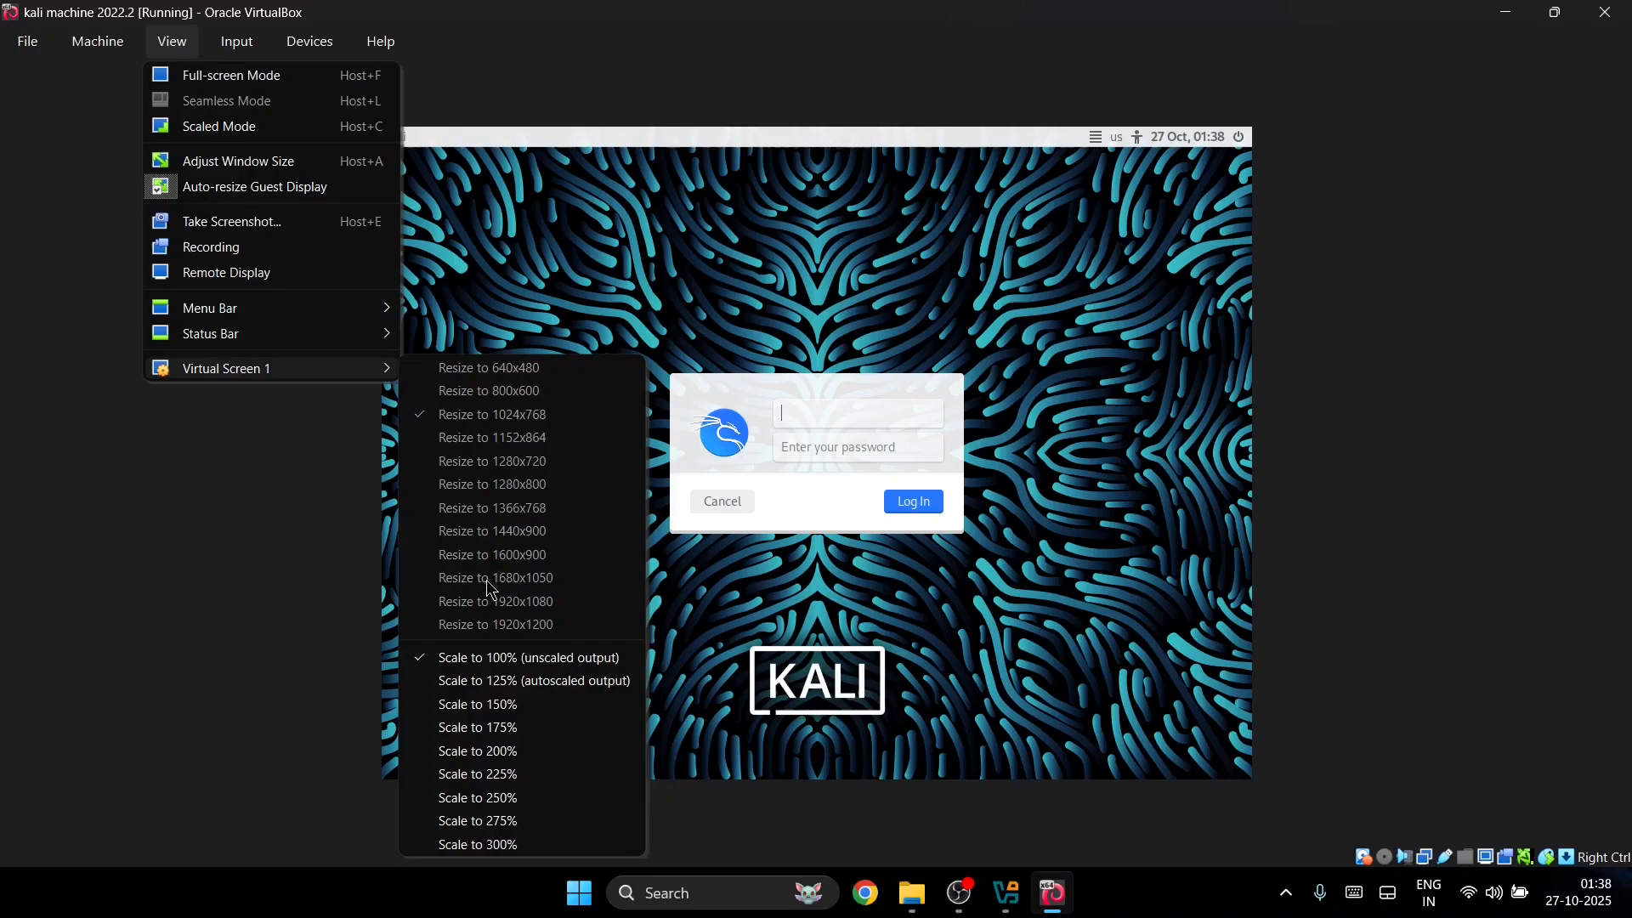
pyautogui.click(335, 576)
# Step: Insert the Guest Additions CD image into the VM from the Devices menu
pyautogui.click(289, 42)
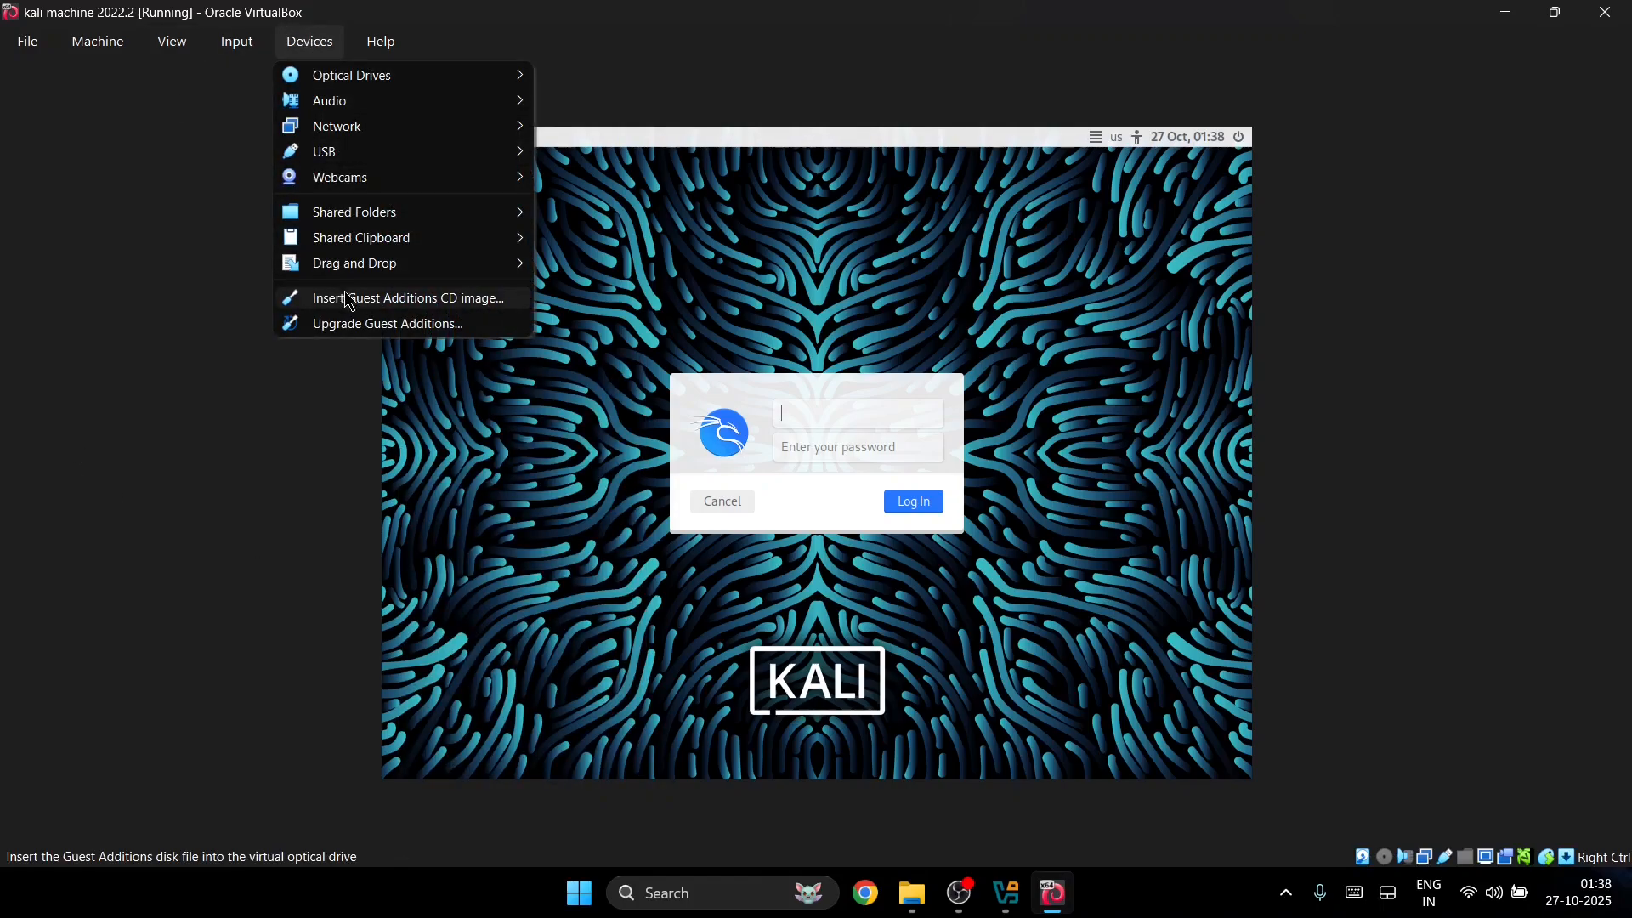
pyautogui.click(391, 295)
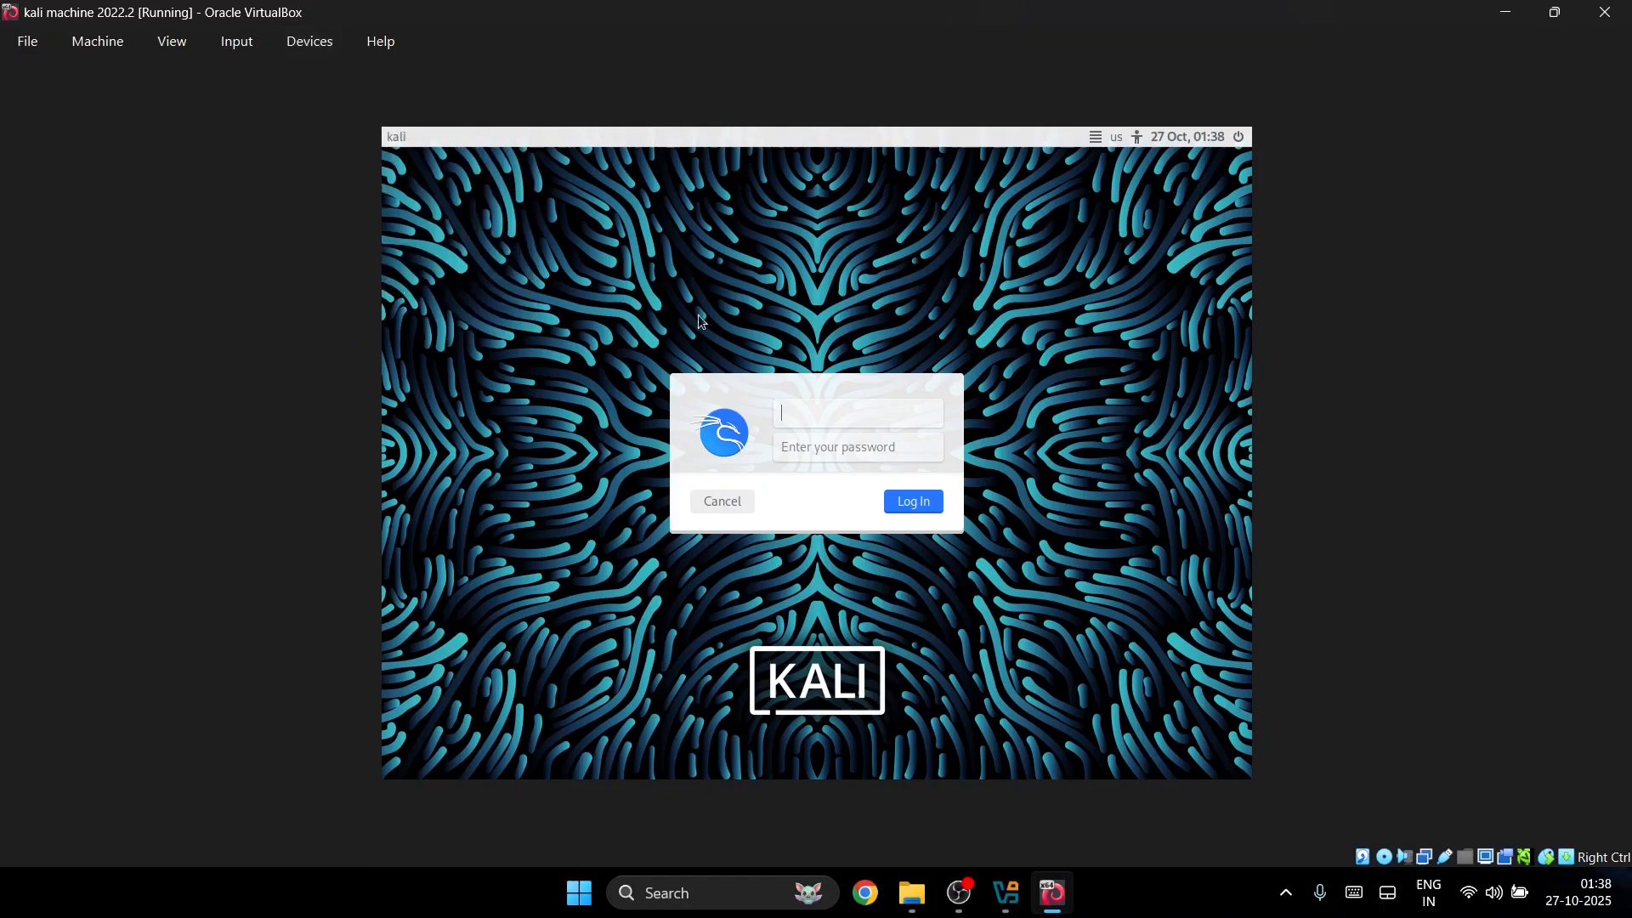
pyautogui.click(308, 45)
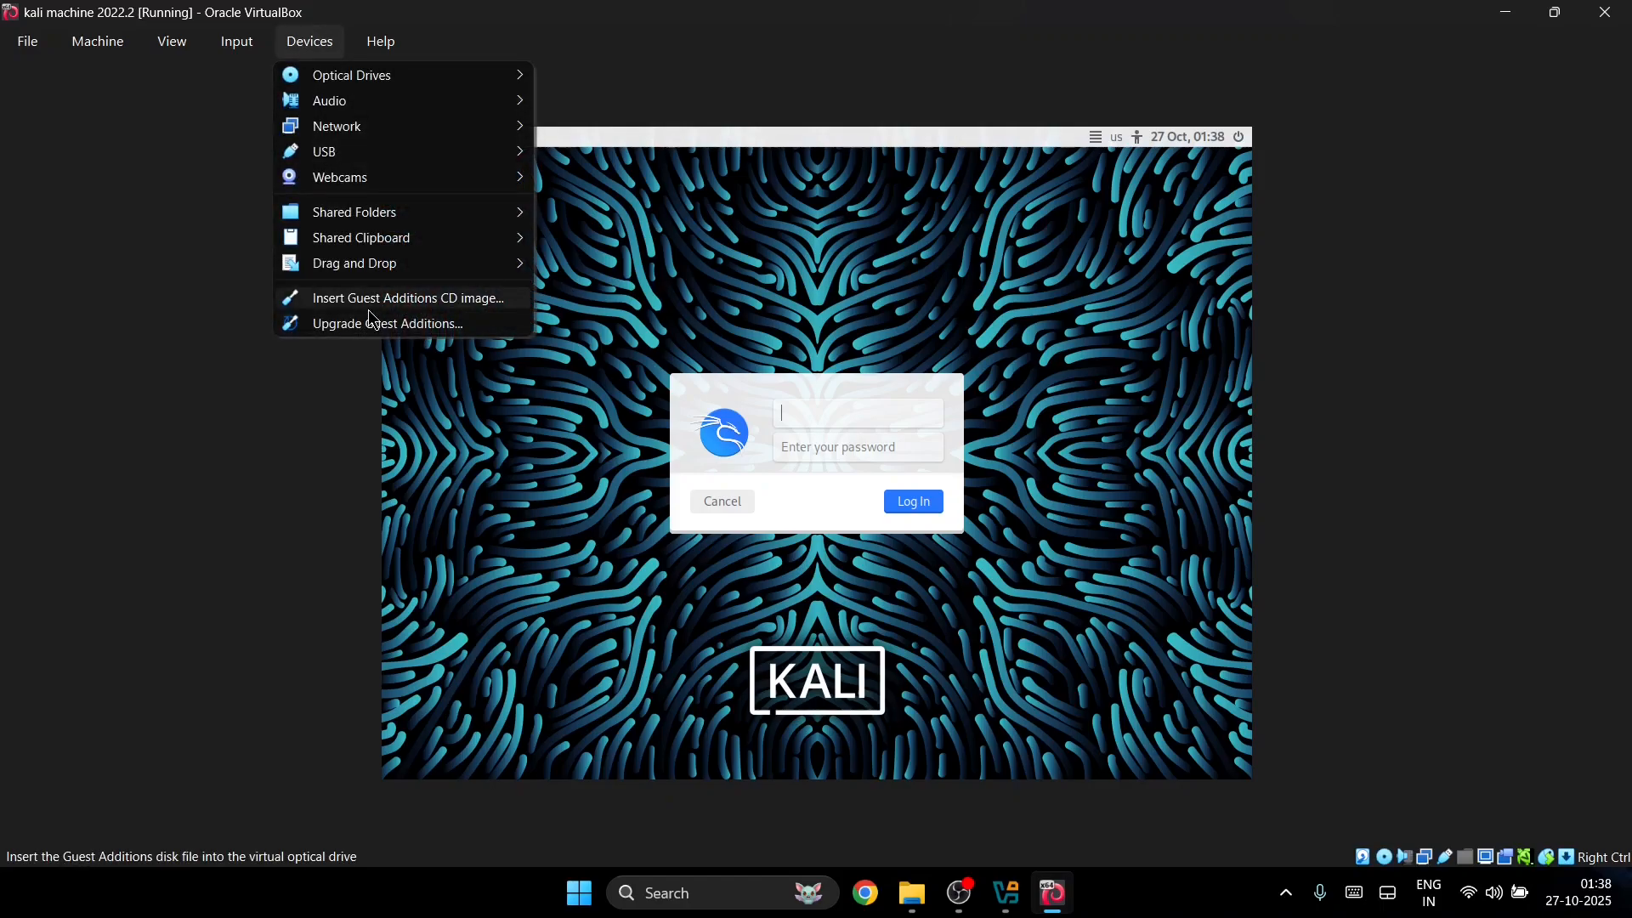
pyautogui.click(370, 313)
# Step: Try ejecting VBoxGuestAdditions.iso from the optical drive, declining the forced ejection
pyautogui.click(323, 40)
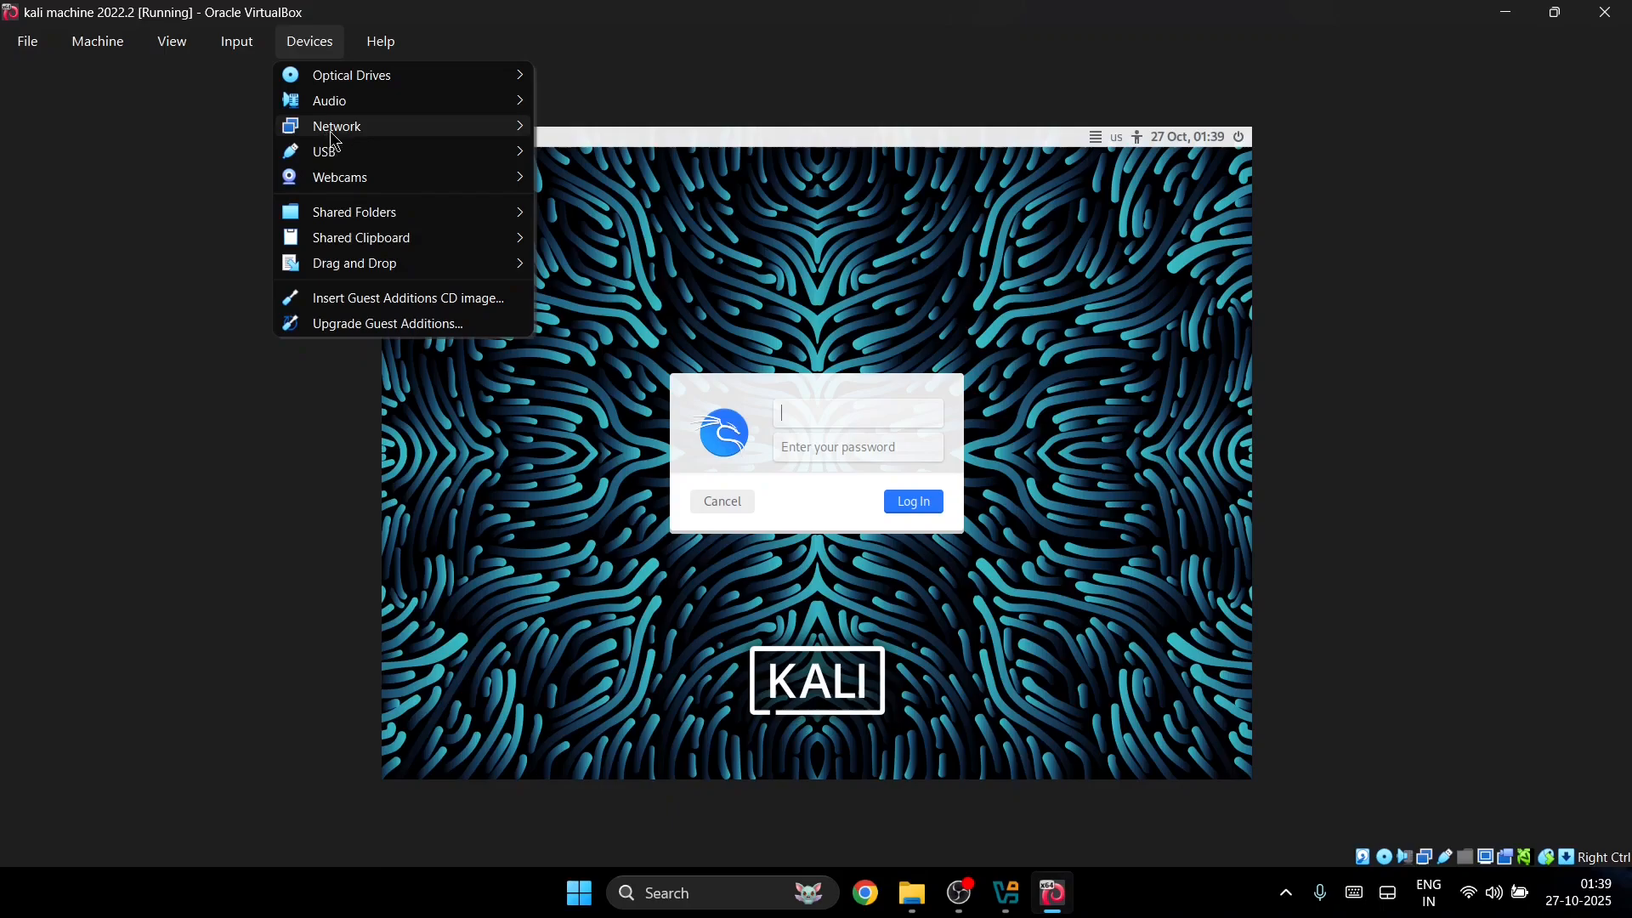
pyautogui.moveTo(413, 74)
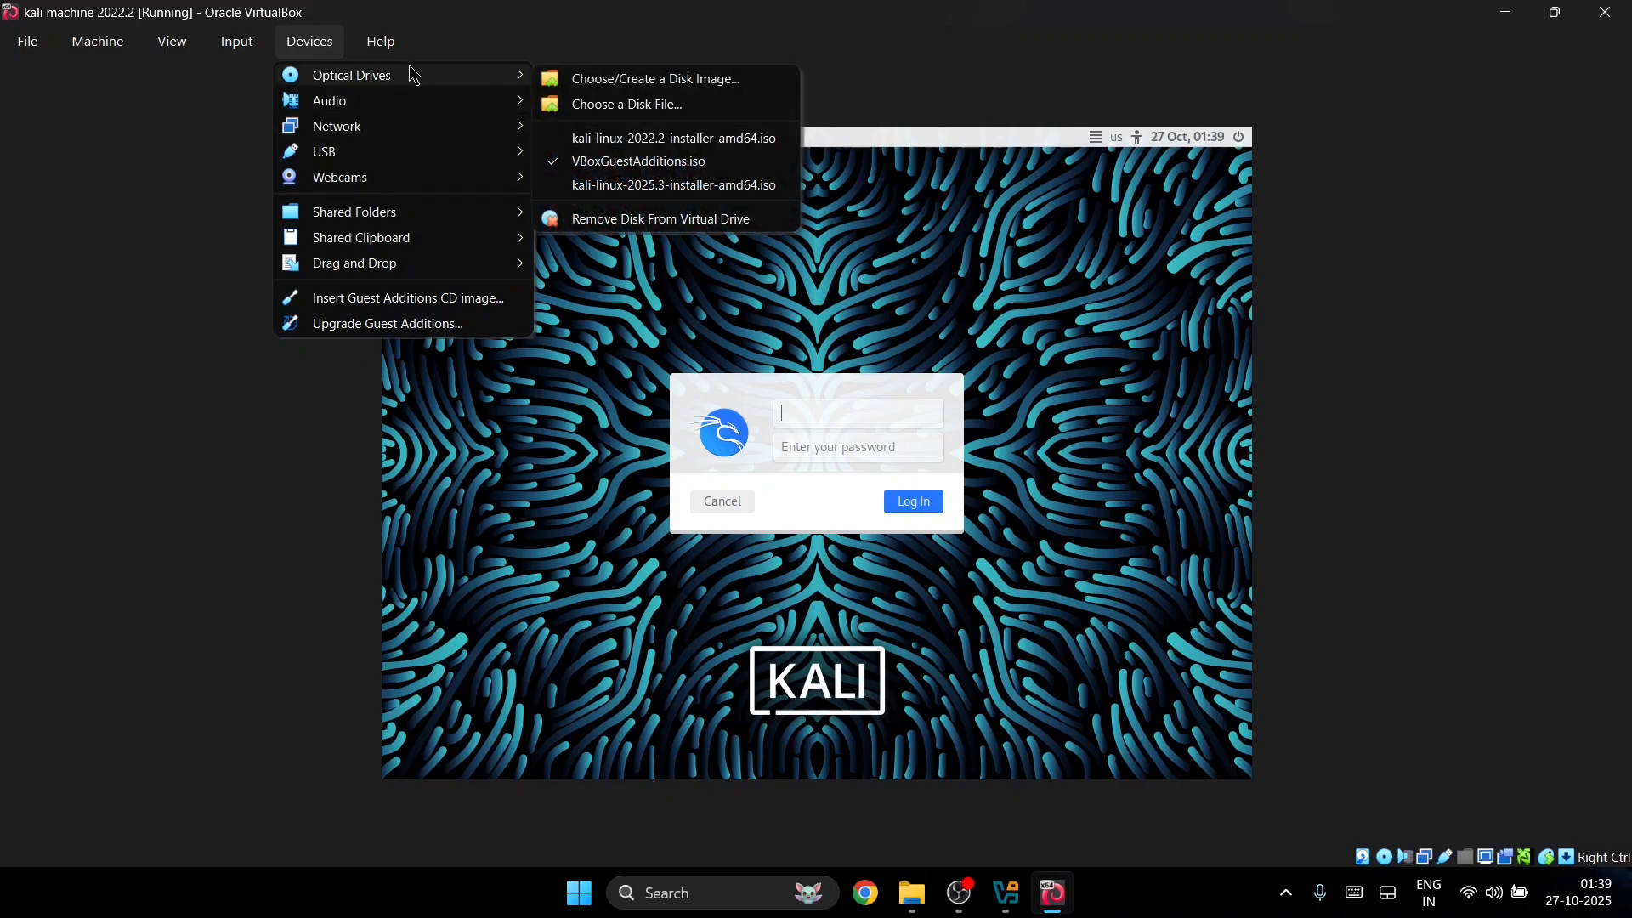
pyautogui.click(611, 163)
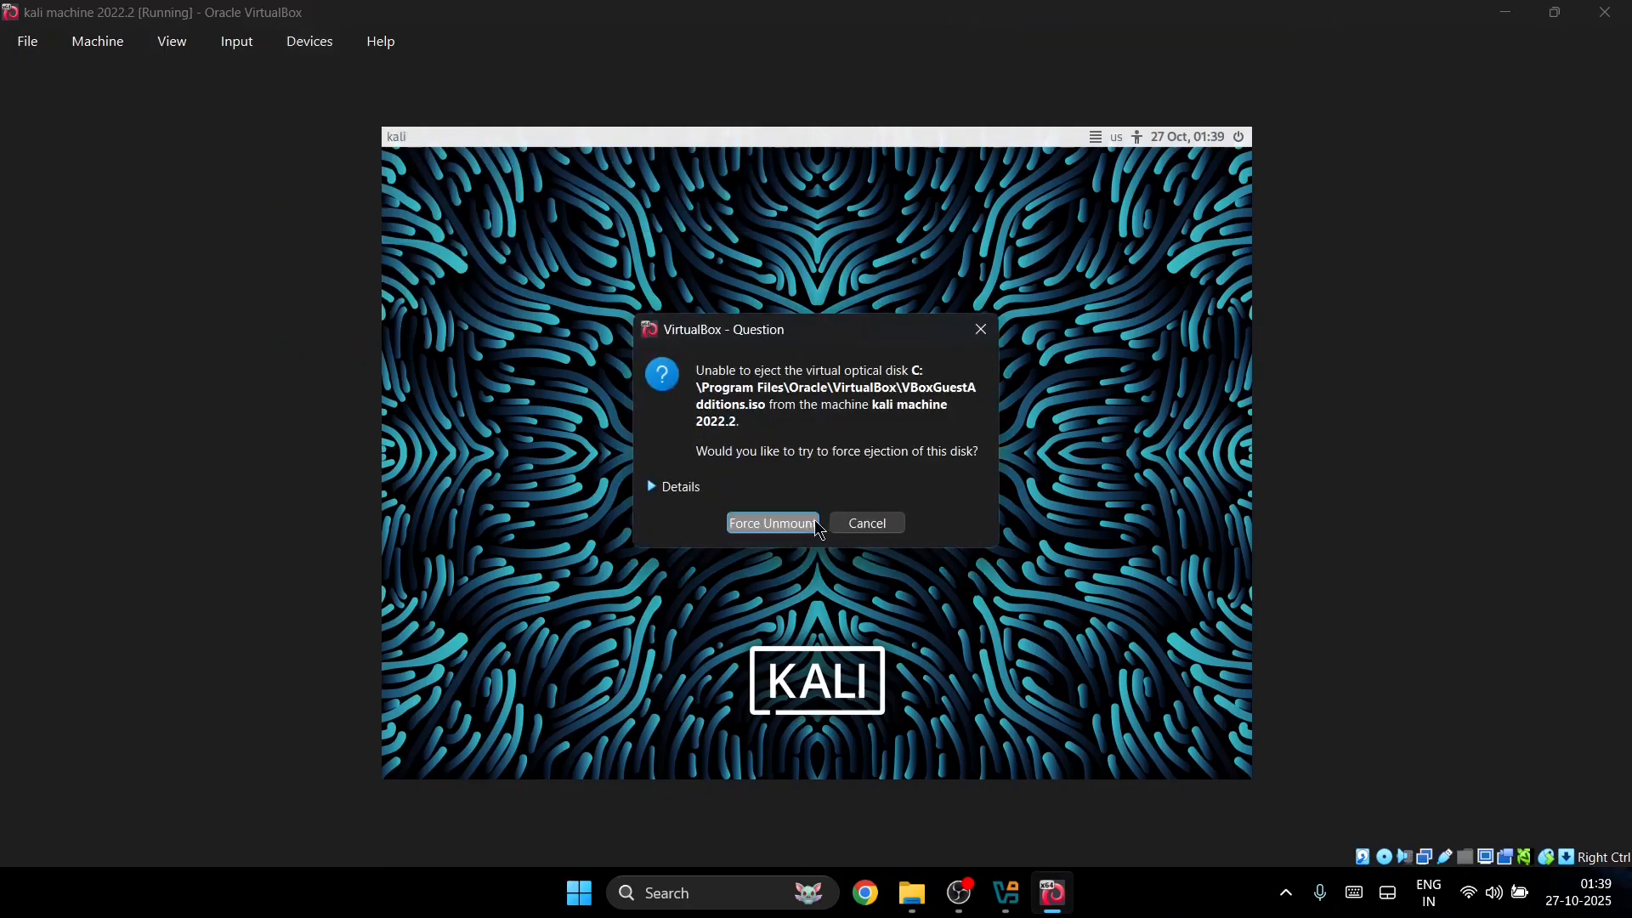
pyautogui.click(860, 520)
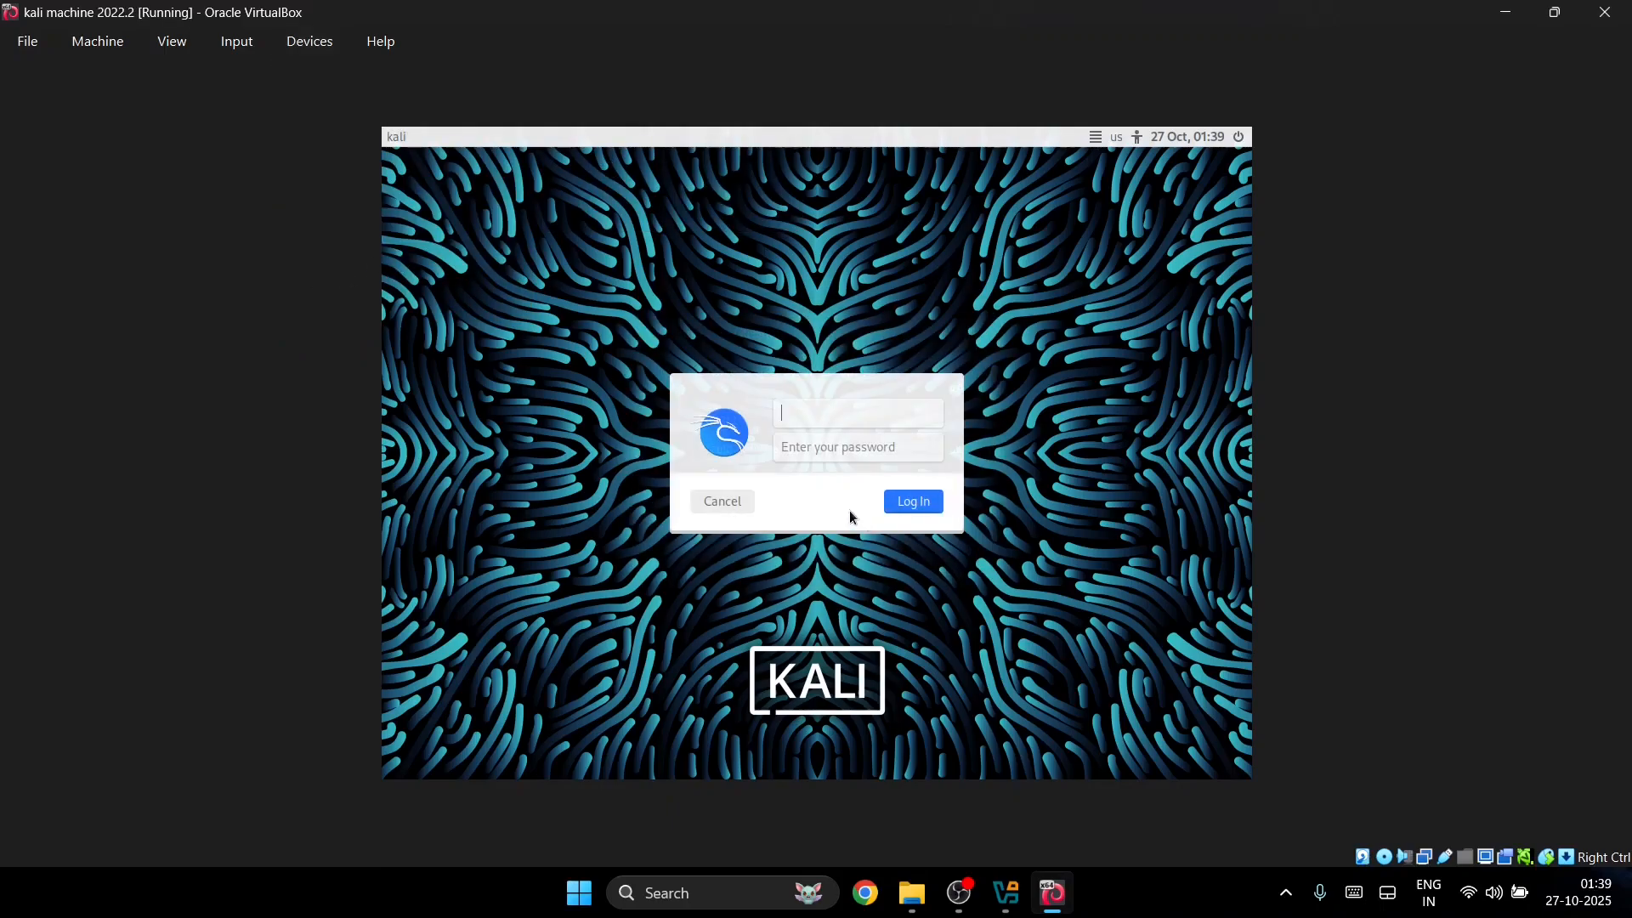
# Step: Look at the View menu's display options and close them unchanged
pyautogui.click(166, 50)
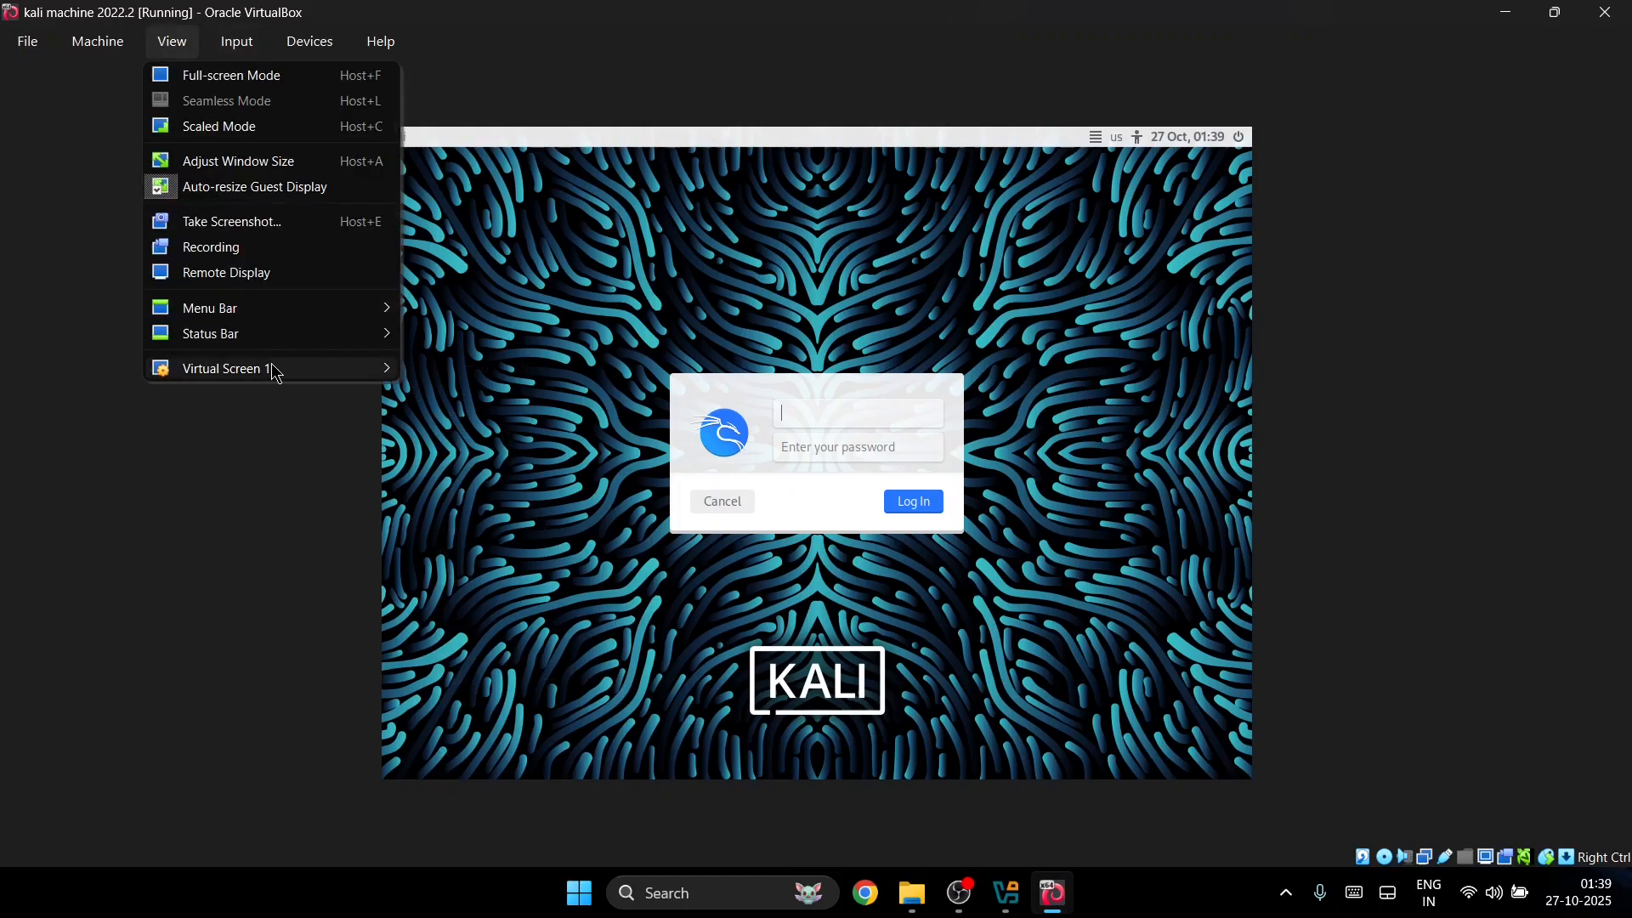
pyautogui.moveTo(273, 368)
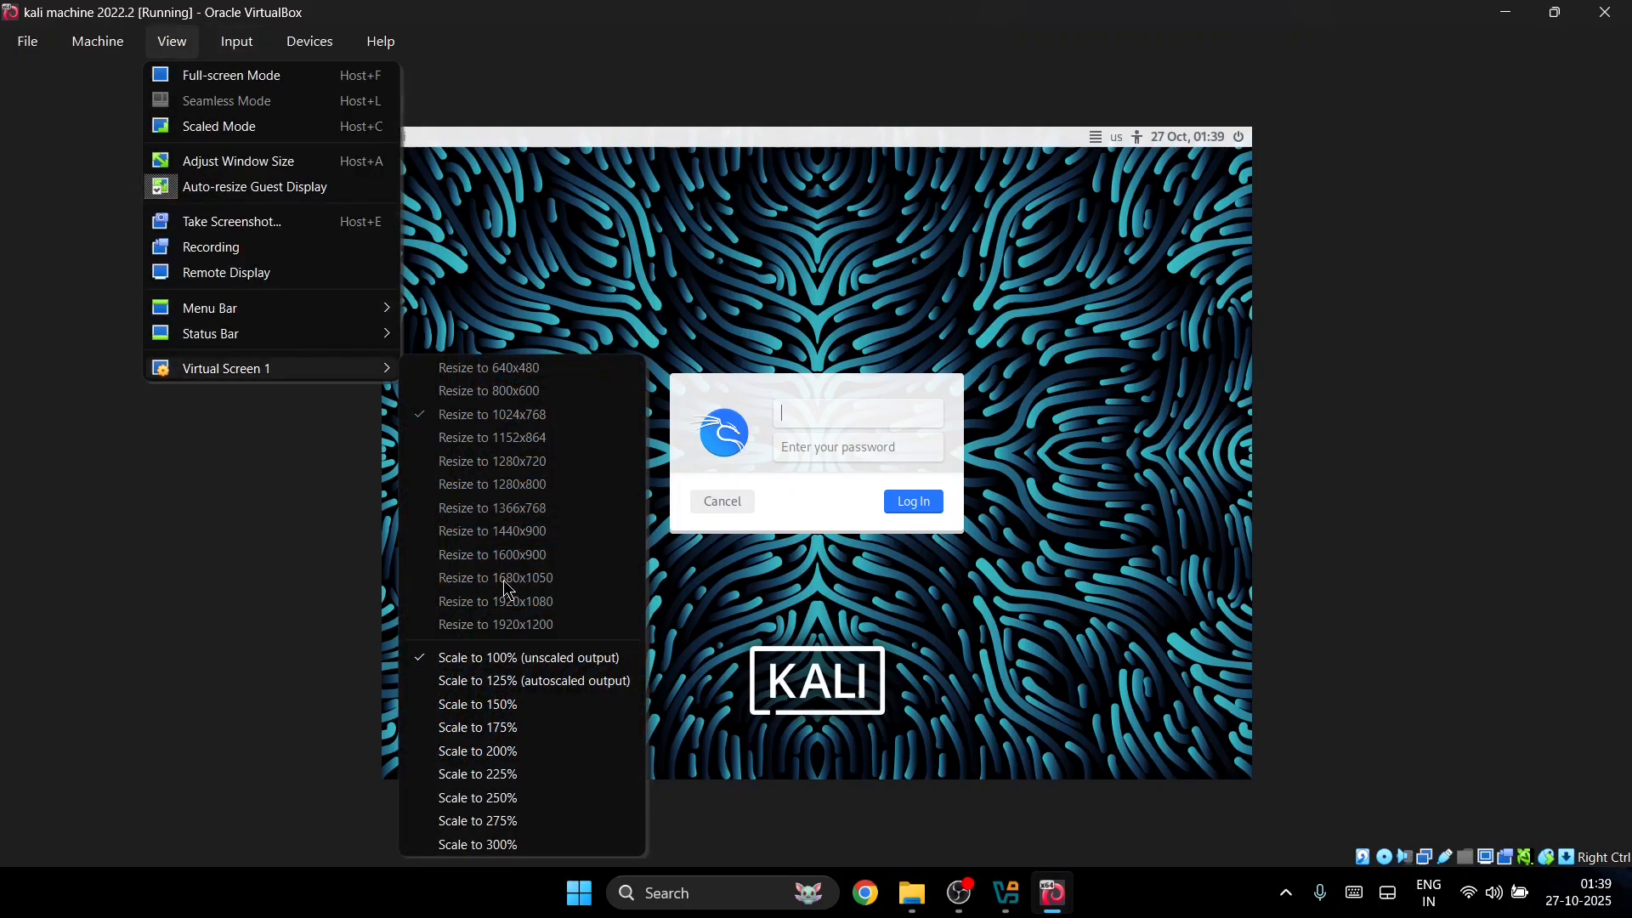
pyautogui.click(814, 410)
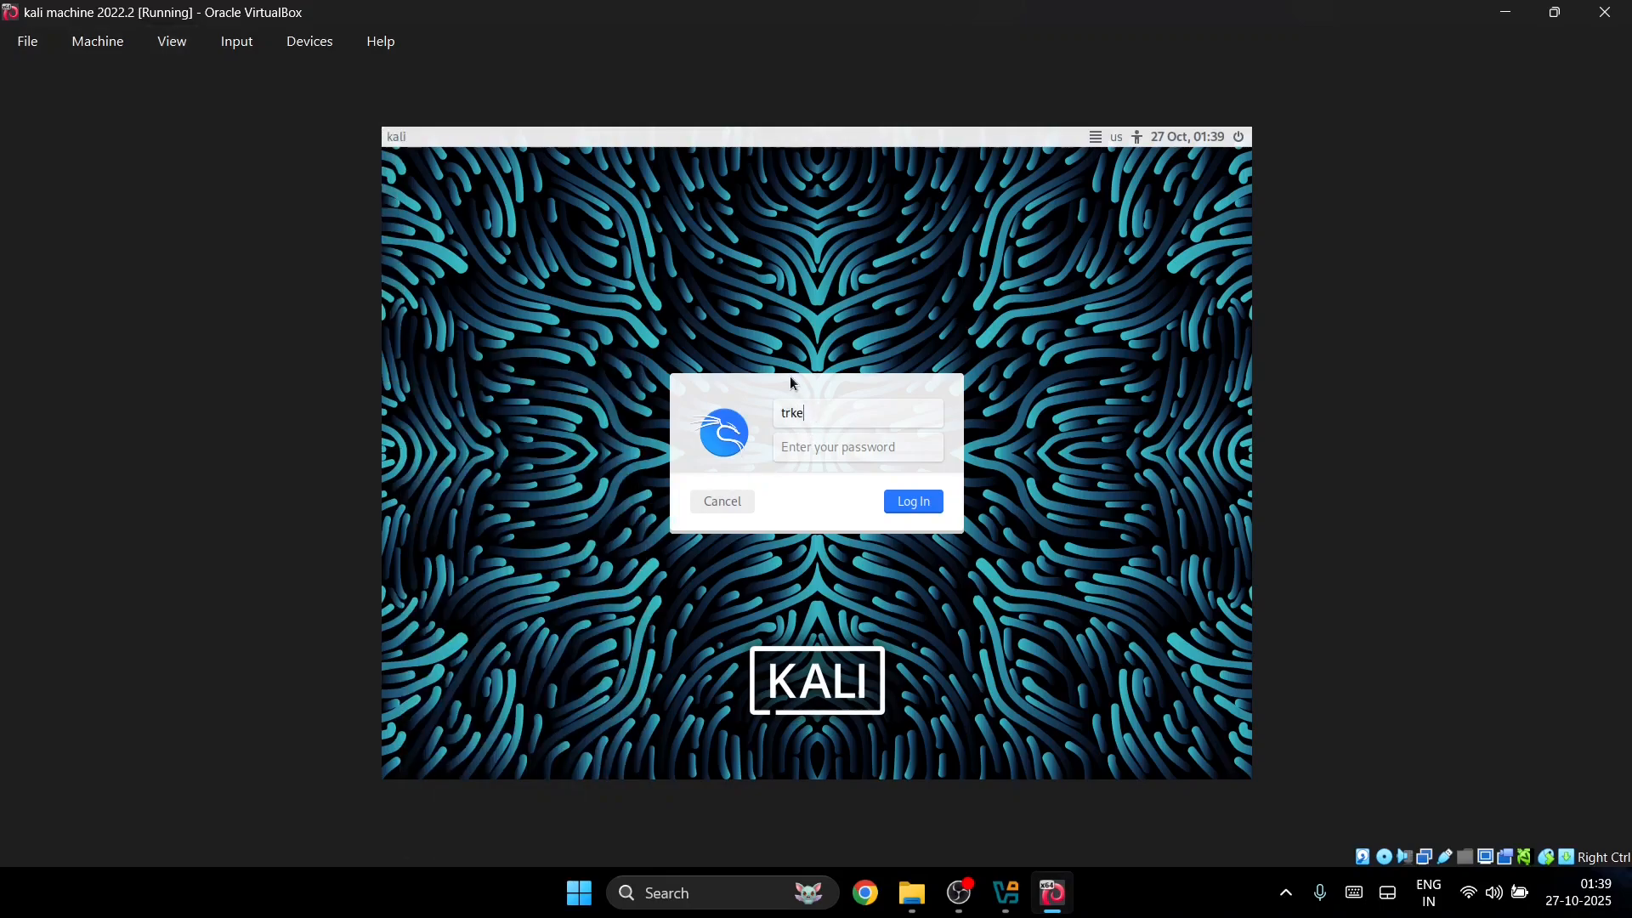
# Step: Log in to Kali with the username and the account password
pyautogui.write('trekrns')
pyautogui.press('Tab')
pyautogui.write('••••••')
pyautogui.press('Return')
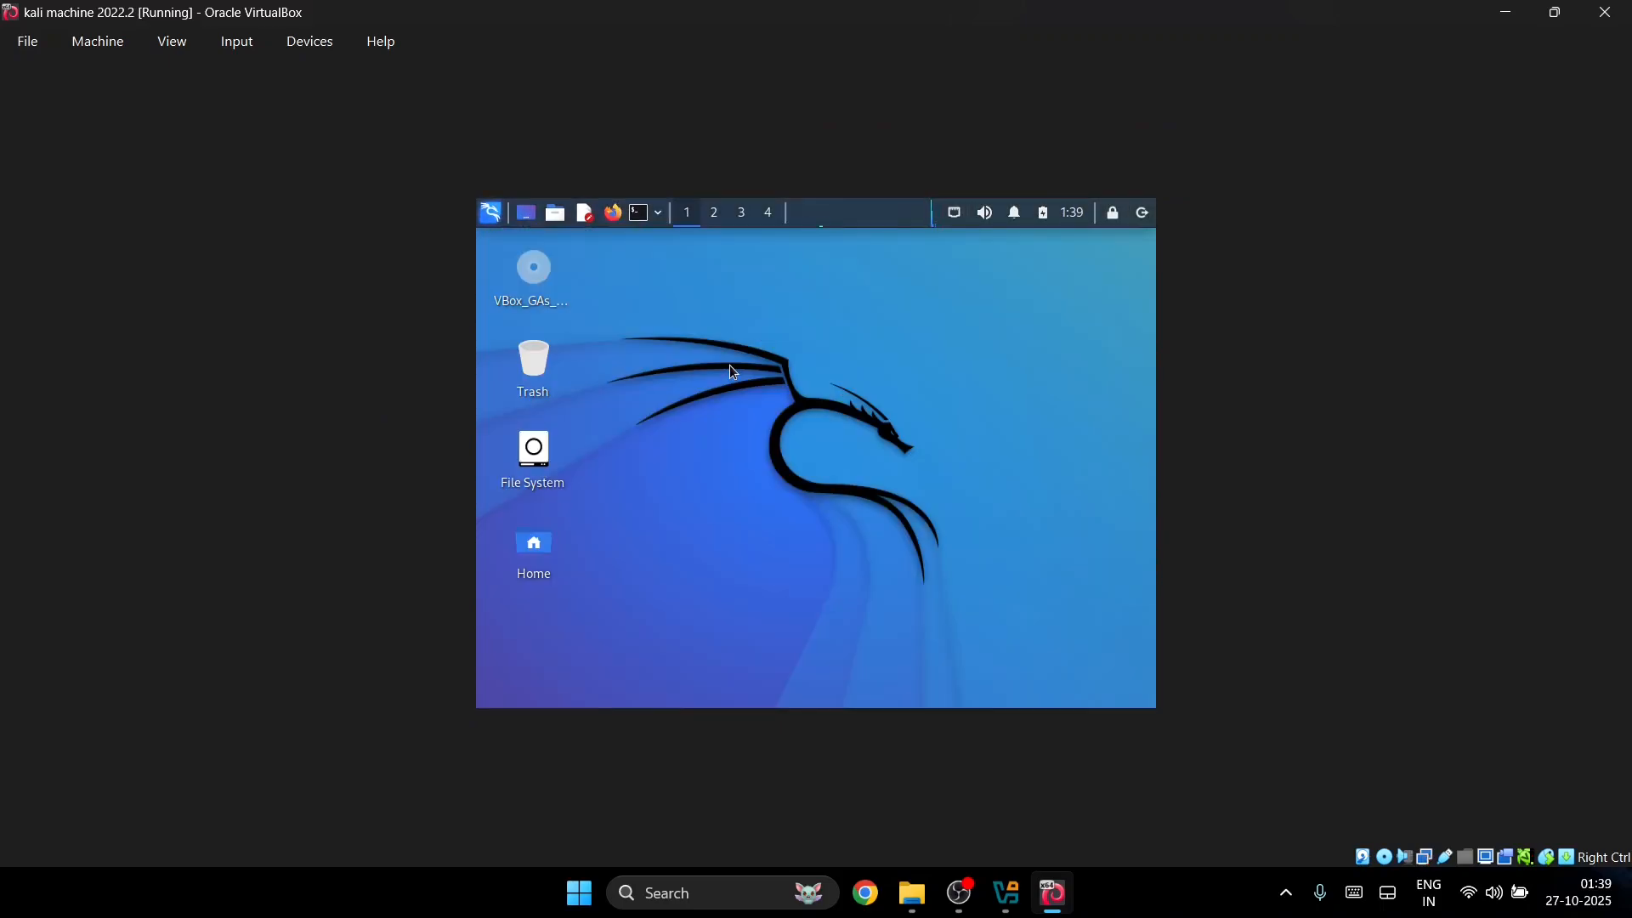
# Step: Choose the dark KALI LINUX wallpaper in Desktop settings after previewing other backgrounds
pyautogui.rightClick(730, 370)
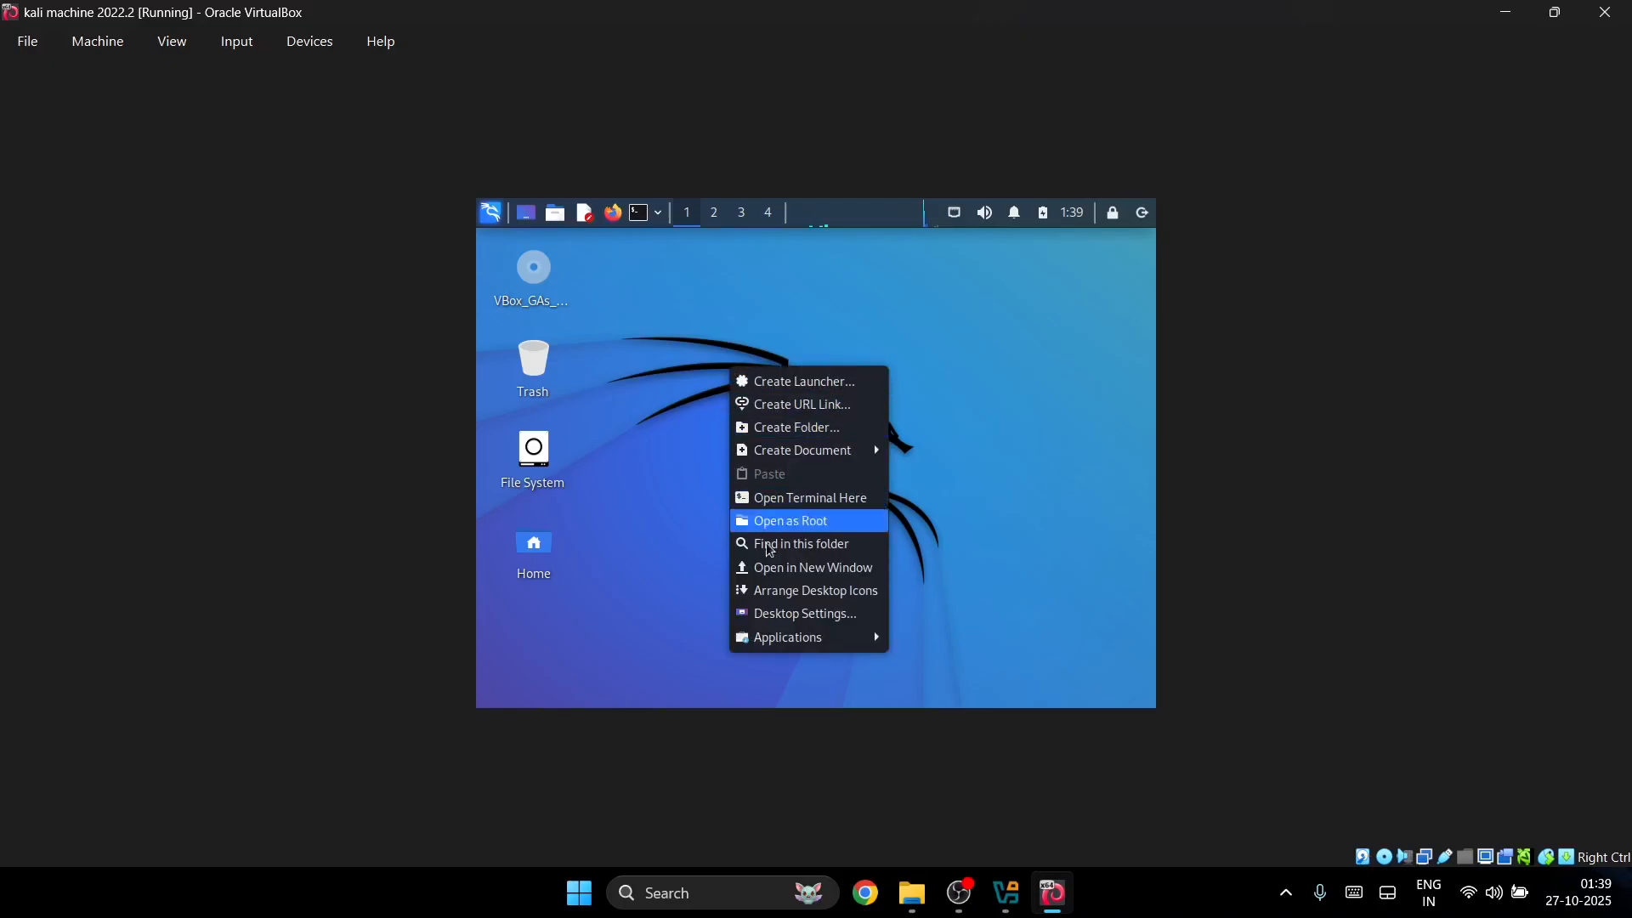
pyautogui.moveTo(772, 646)
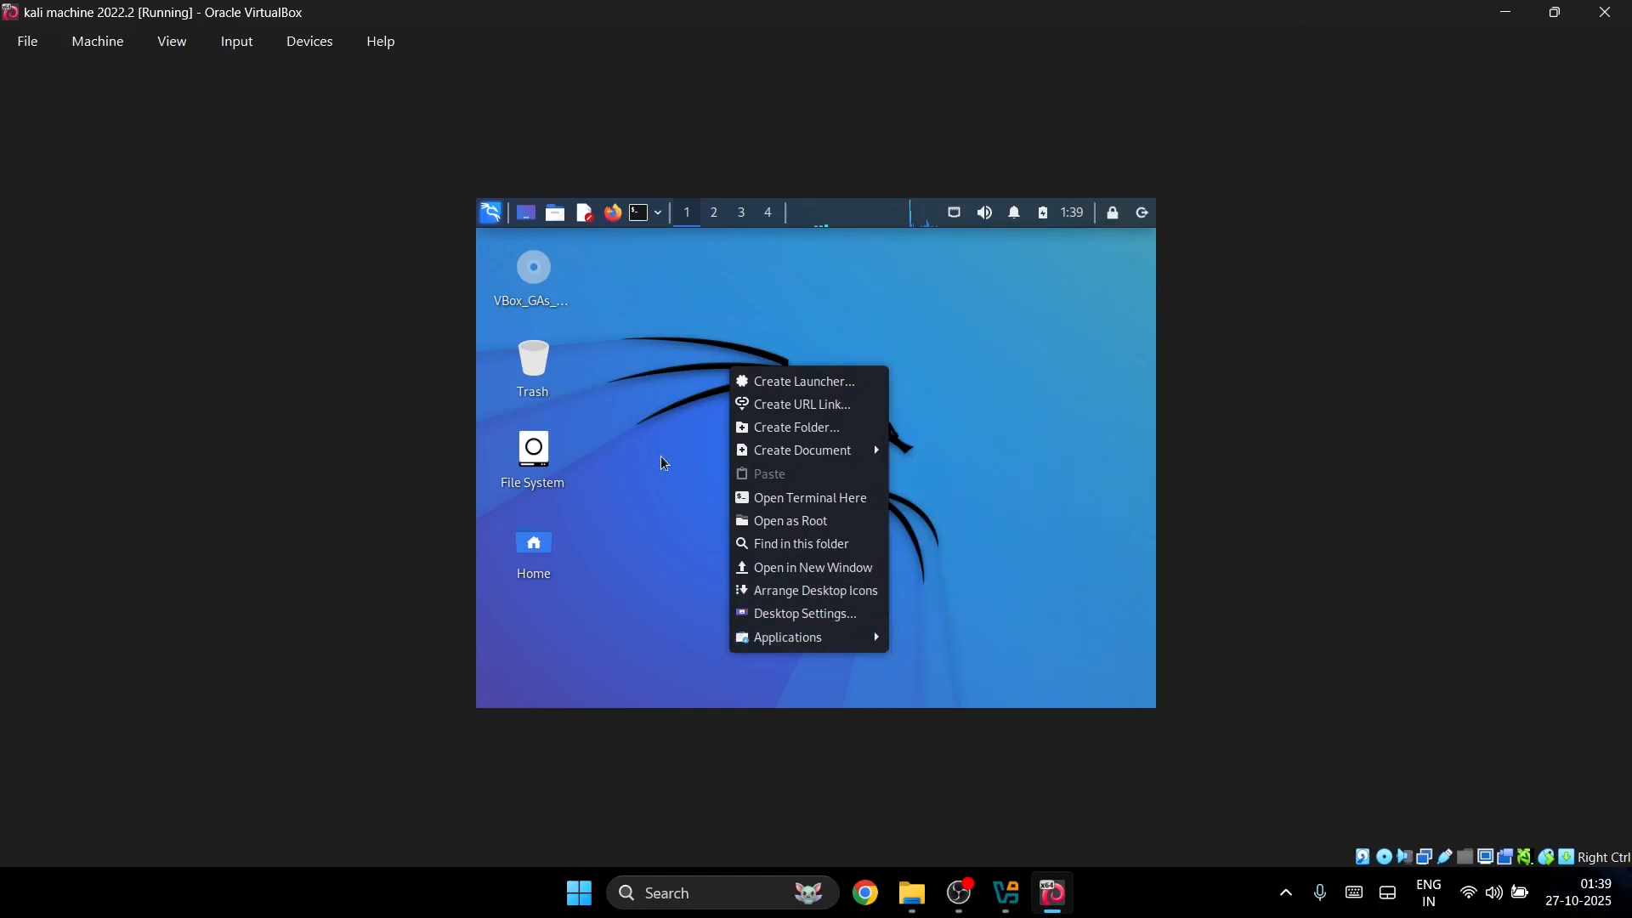
pyautogui.click(661, 371)
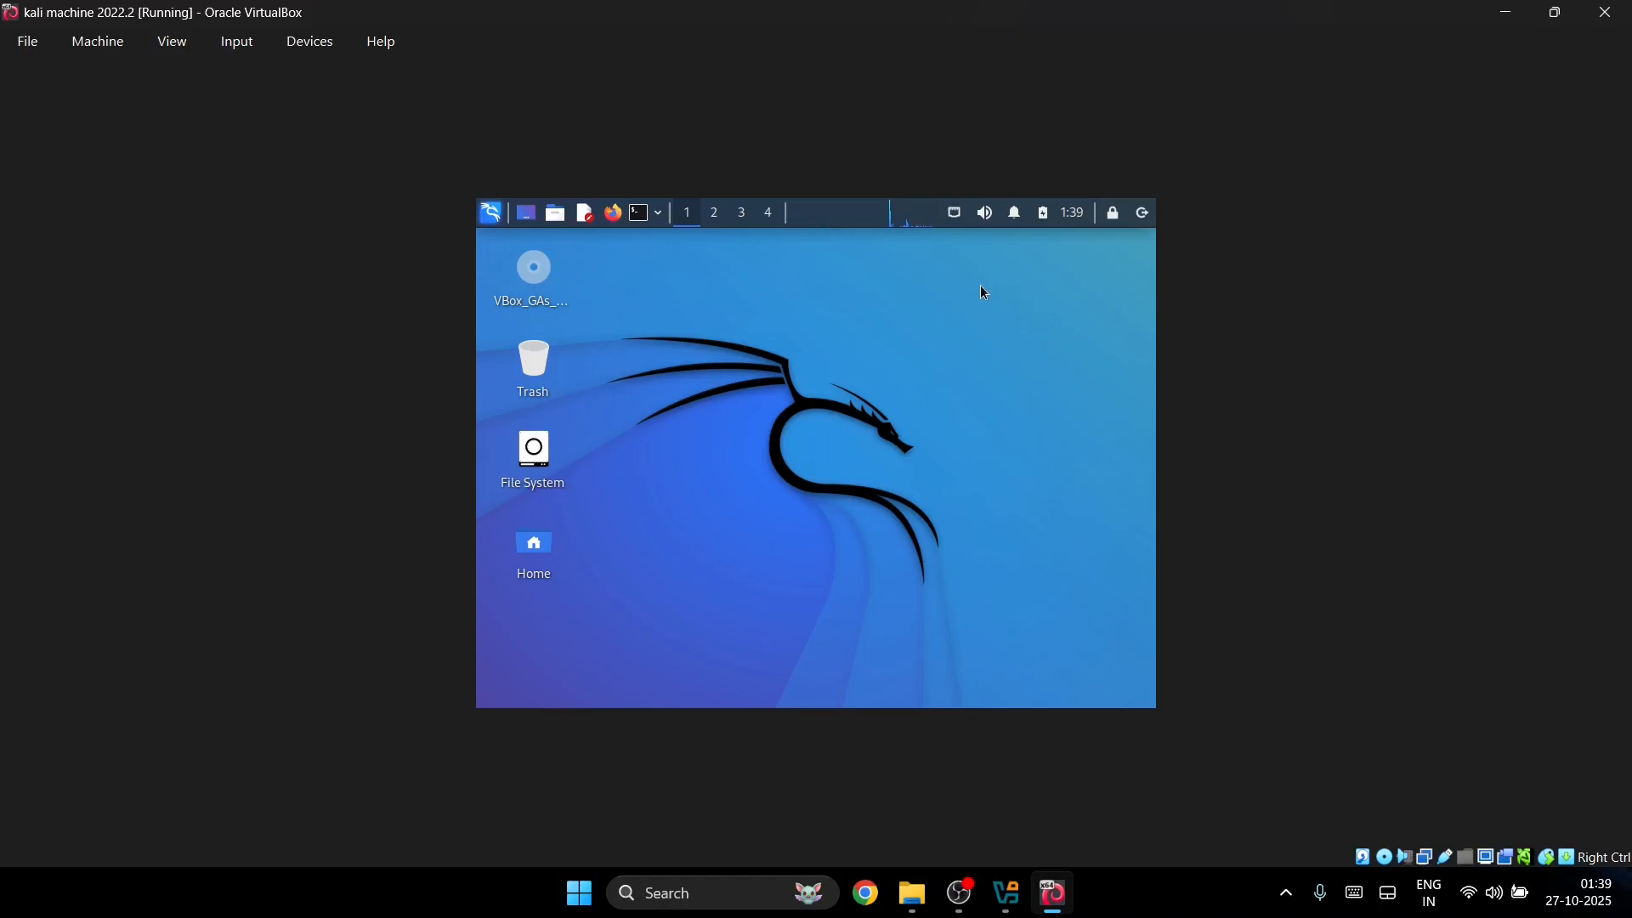
pyautogui.rightClick(824, 416)
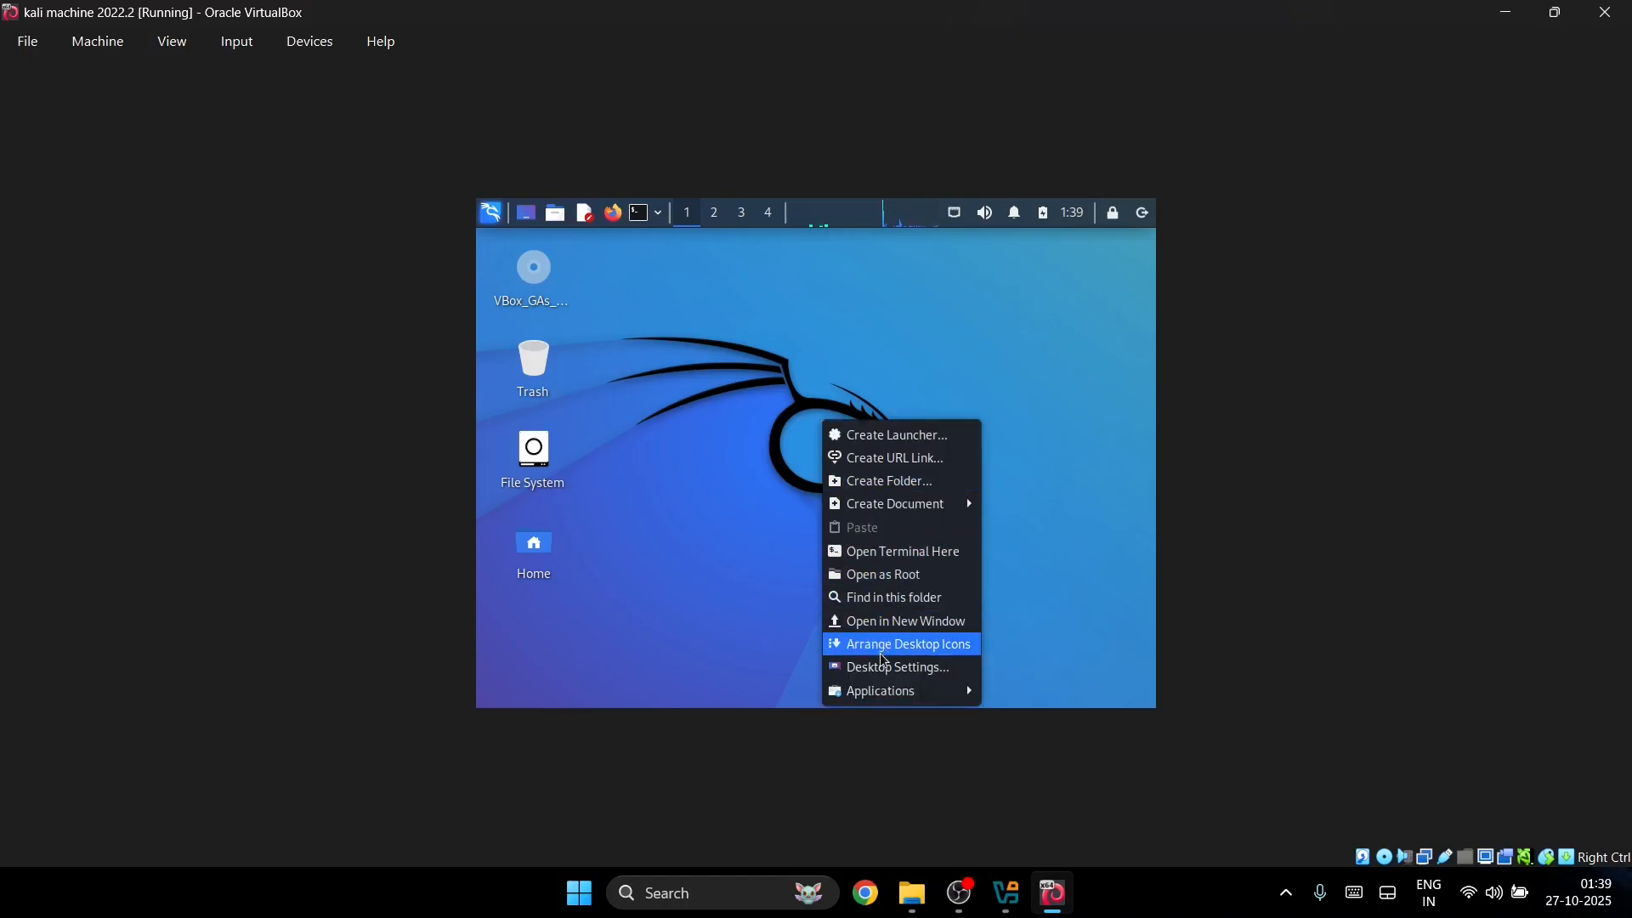
pyautogui.click(882, 675)
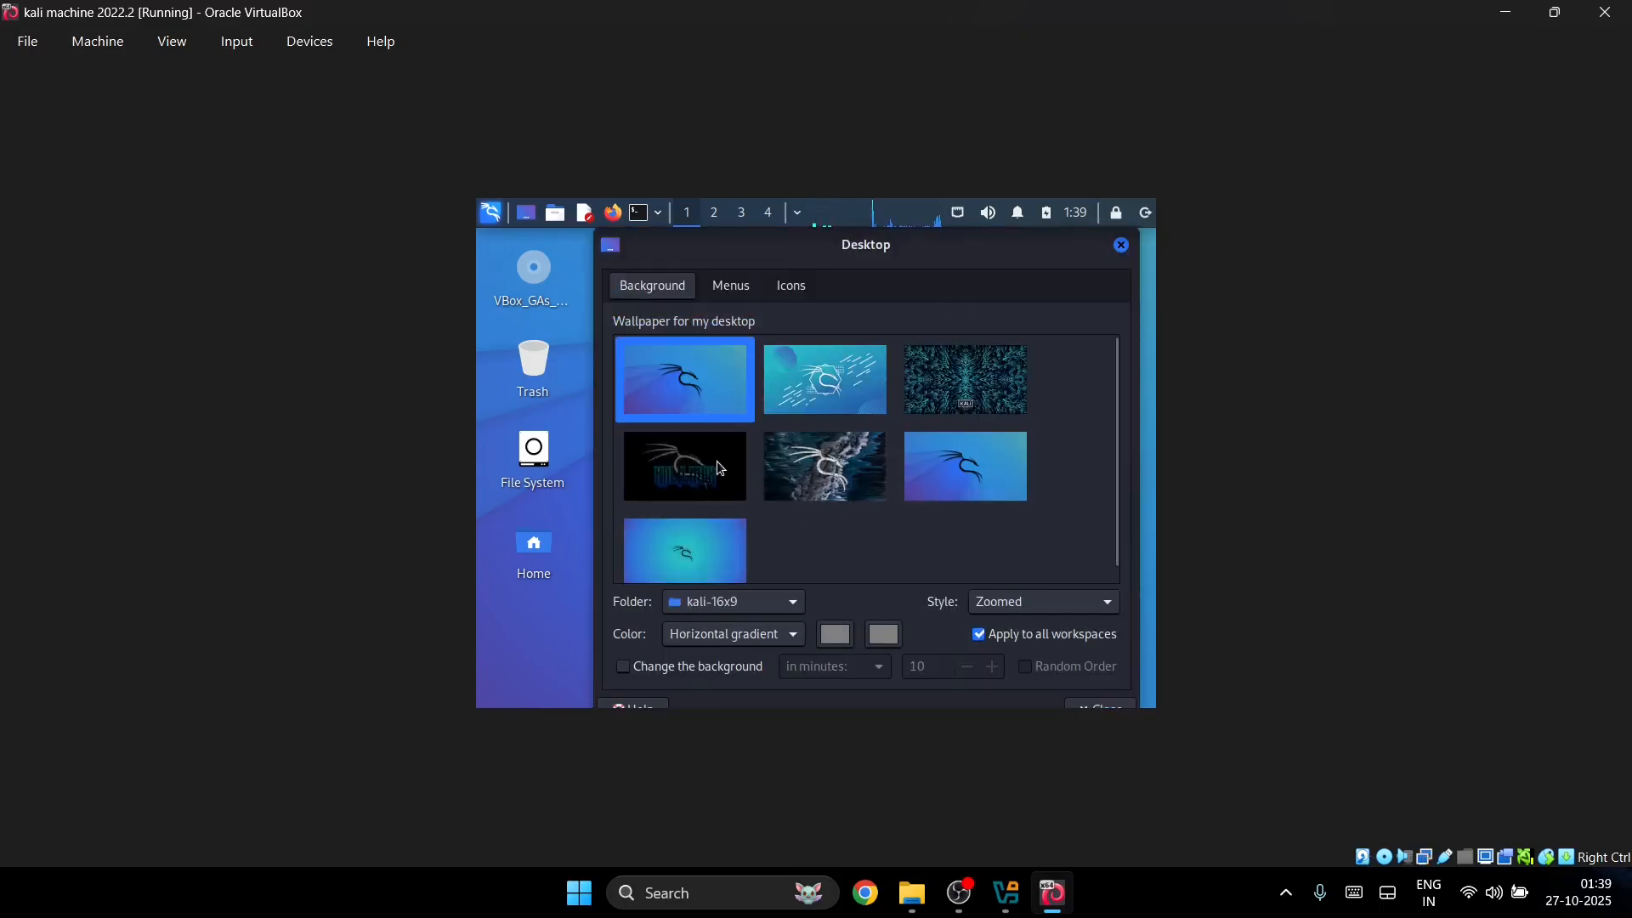
pyautogui.click(717, 460)
pyautogui.moveTo(804, 247); pyautogui.dragTo(1049, 291)
pyautogui.click(754, 536)
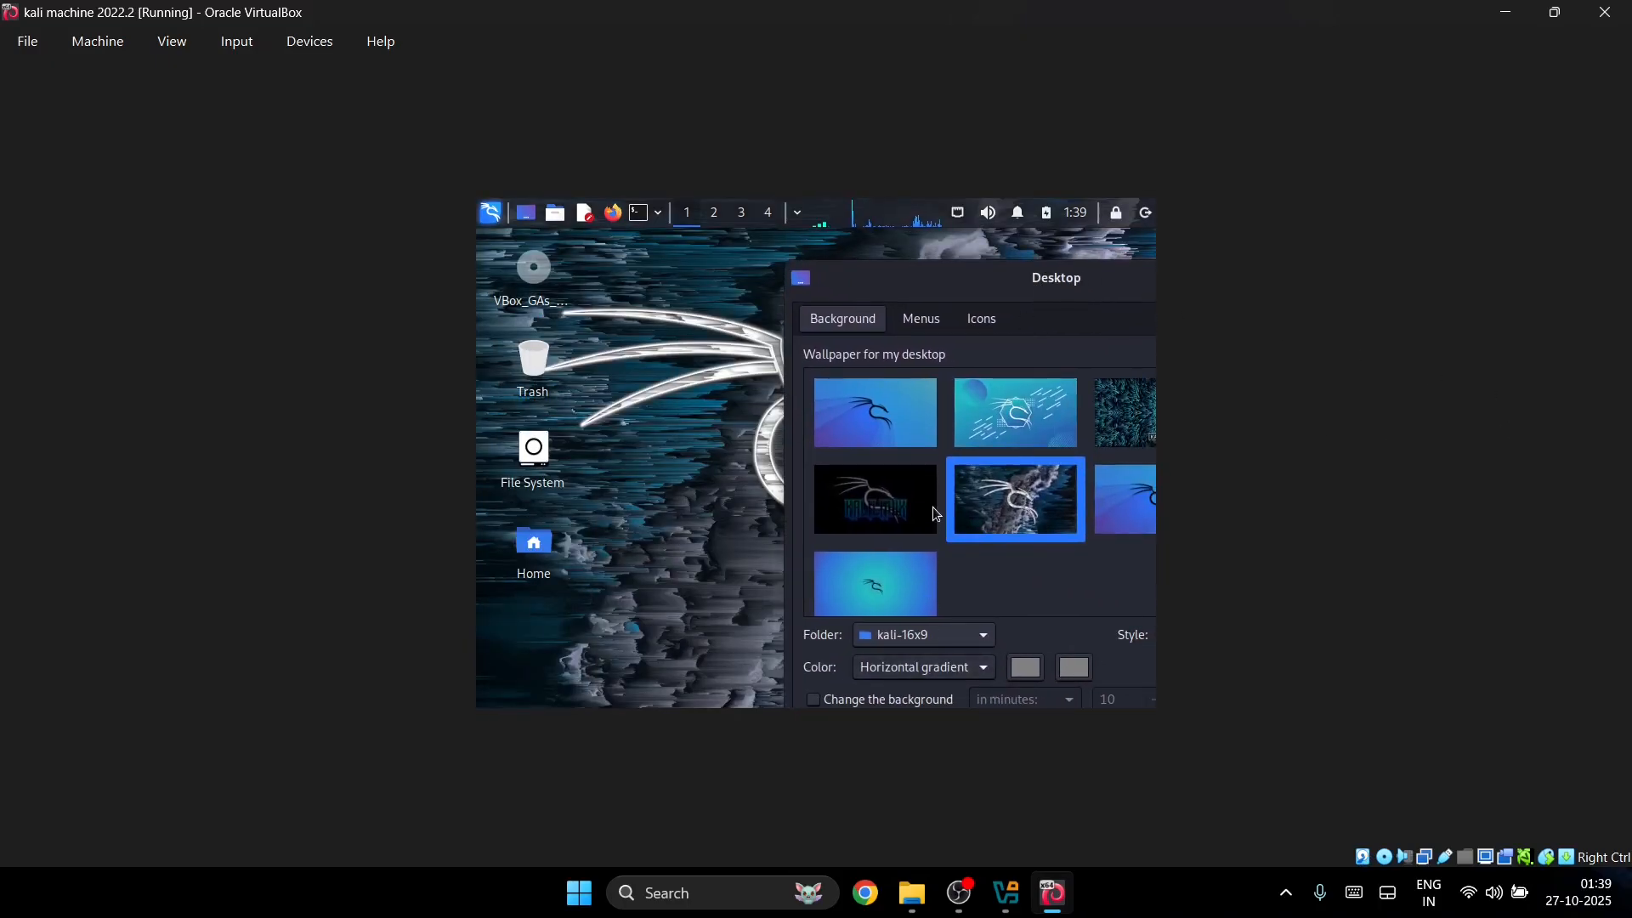
pyautogui.click(933, 510)
pyautogui.click(1027, 445)
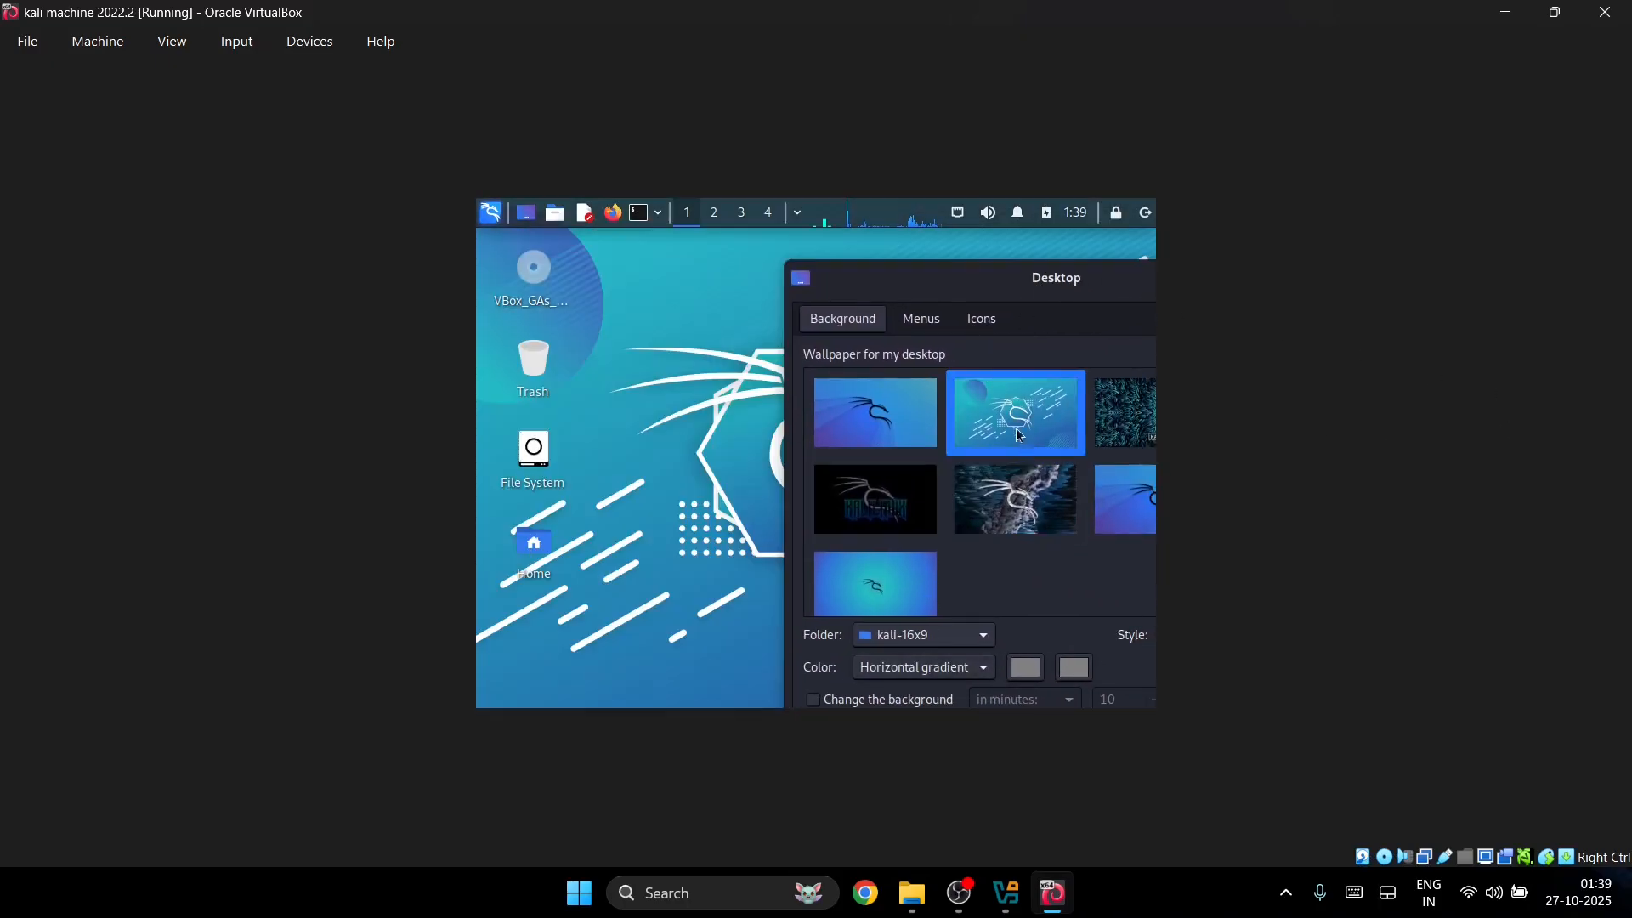
pyautogui.click(899, 476)
pyautogui.moveTo(945, 283); pyautogui.dragTo(666, 309)
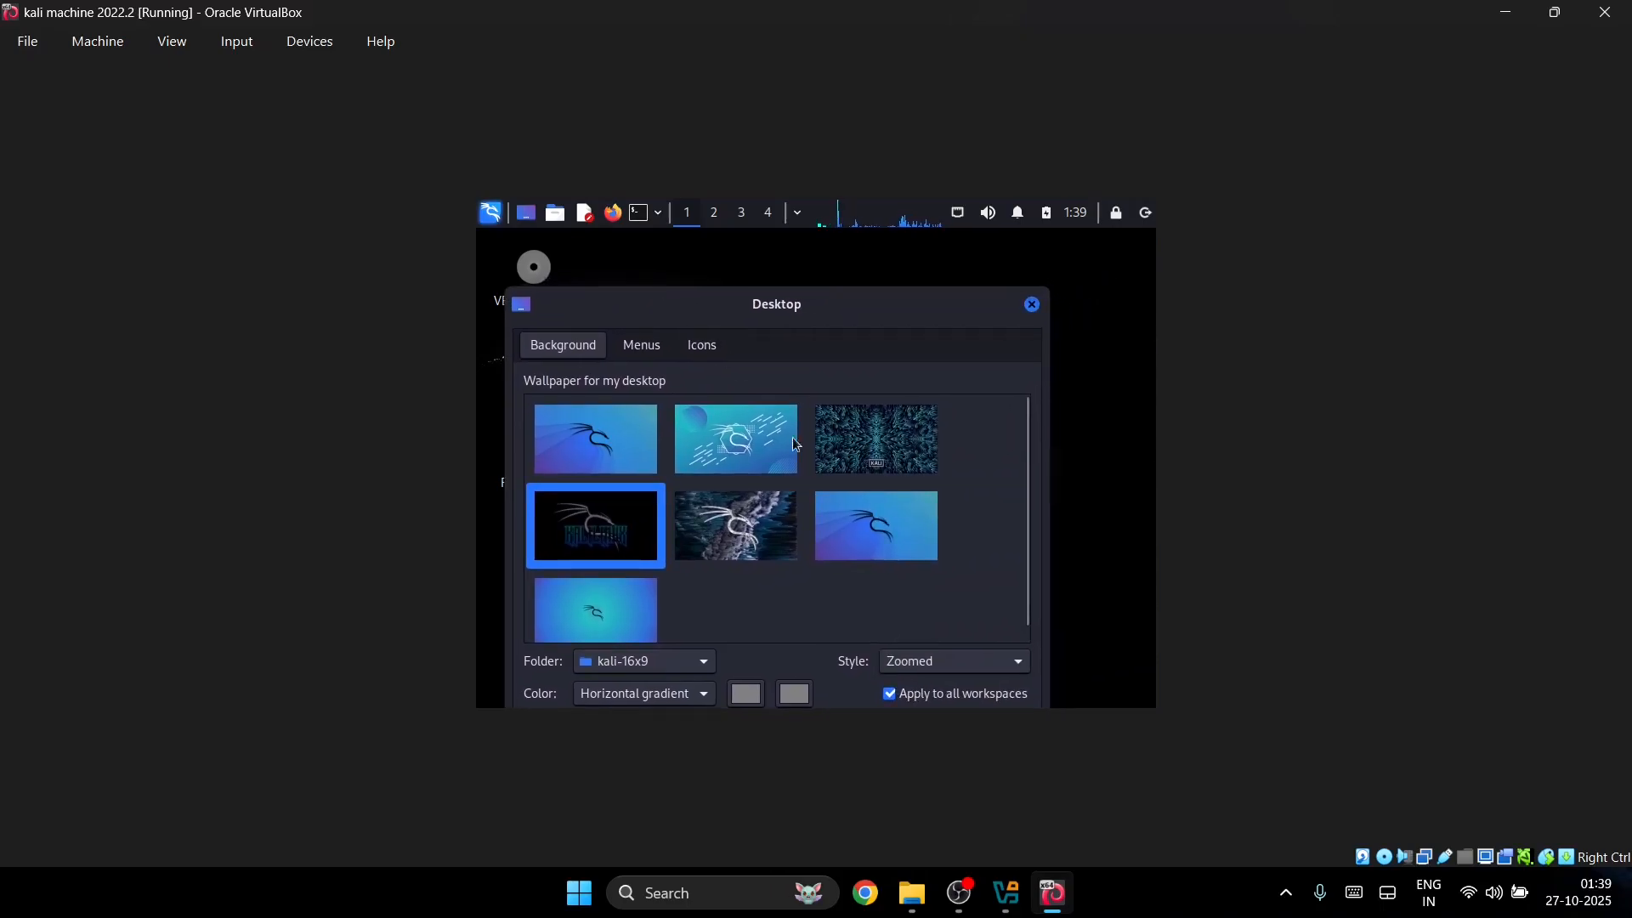
# Step: Set the wallpaper style to Zoomed after trying Centered and Scaled, and close the settings
pyautogui.click(930, 661)
pyautogui.click(914, 559)
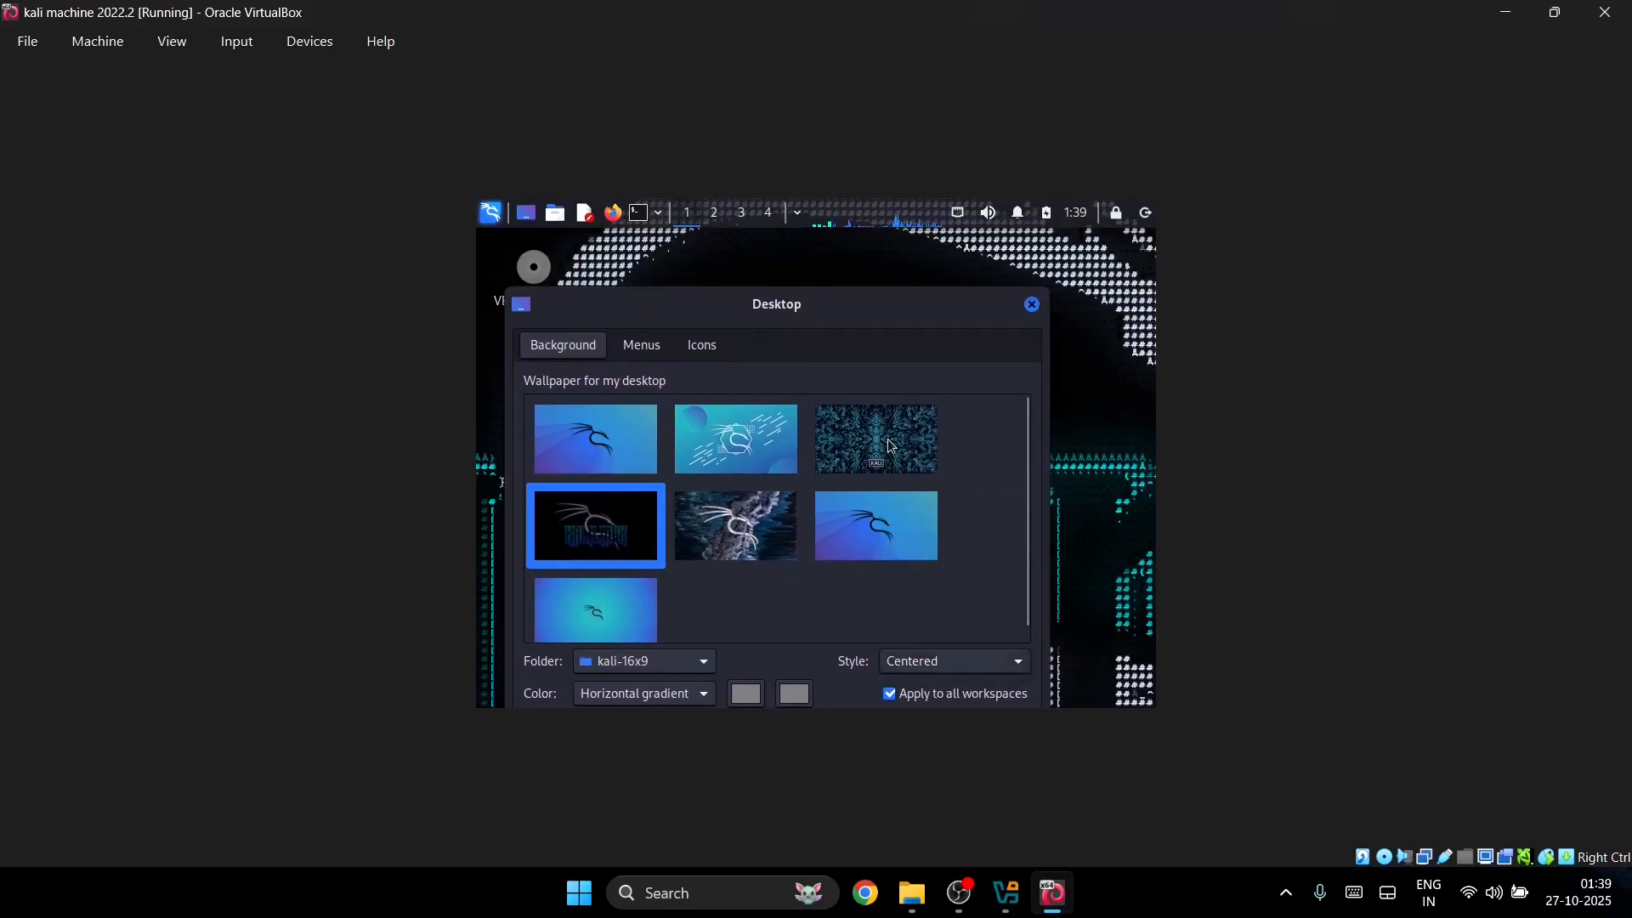
pyautogui.click(938, 662)
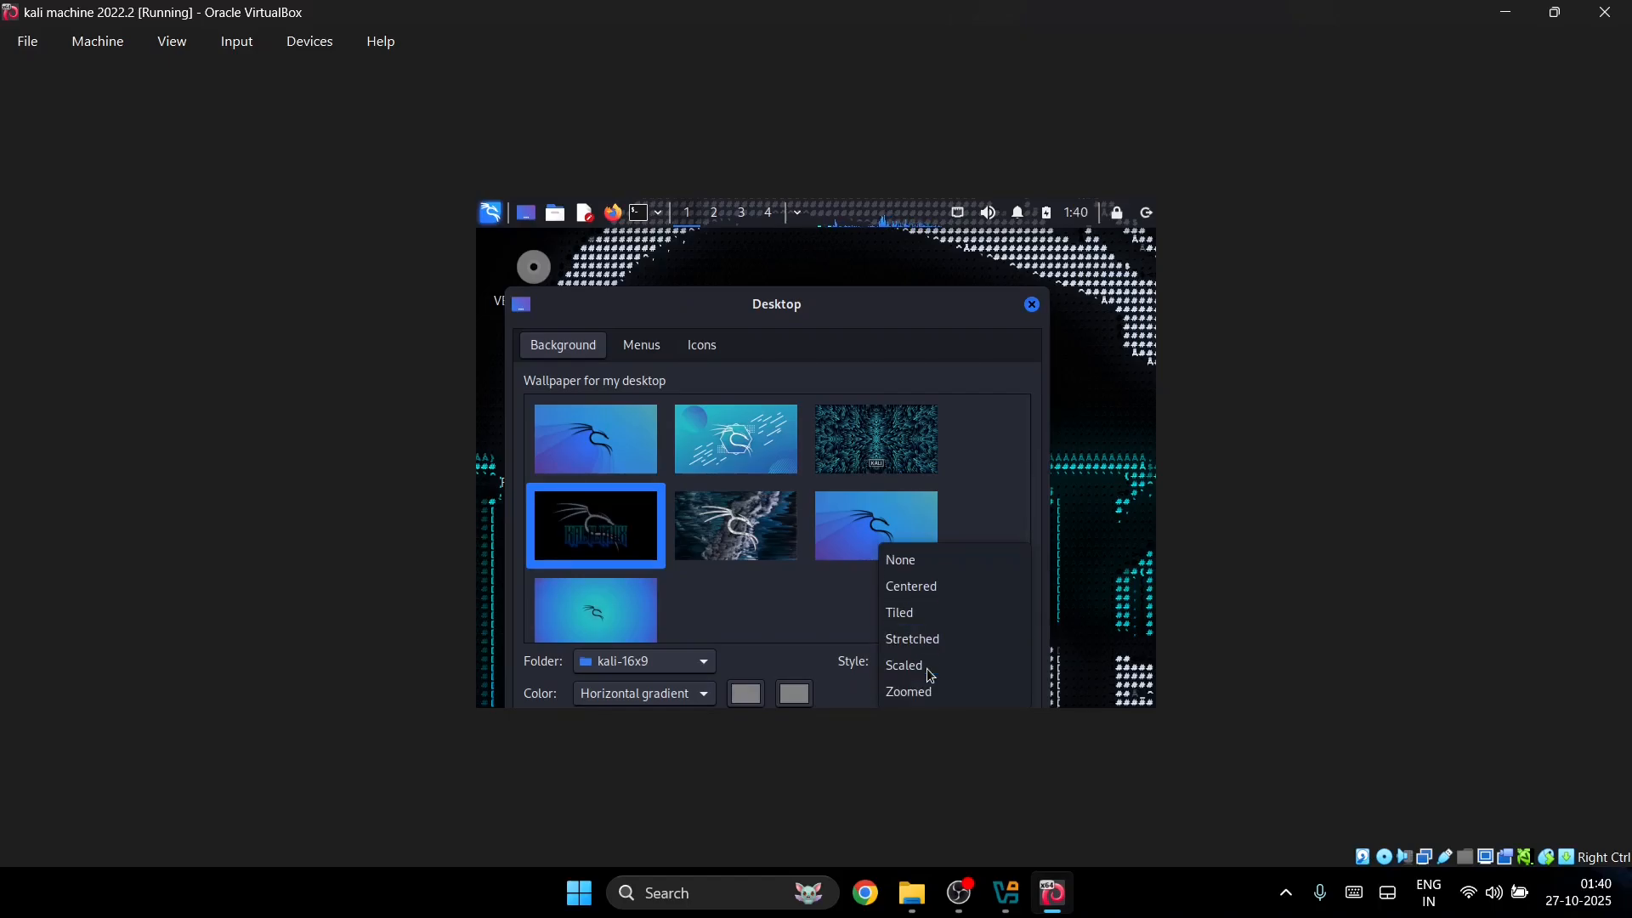
pyautogui.click(926, 667)
pyautogui.moveTo(890, 372); pyautogui.dragTo(900, 232)
pyautogui.scroll(-1, 790, 574)
pyautogui.click(936, 604)
pyautogui.click(933, 632)
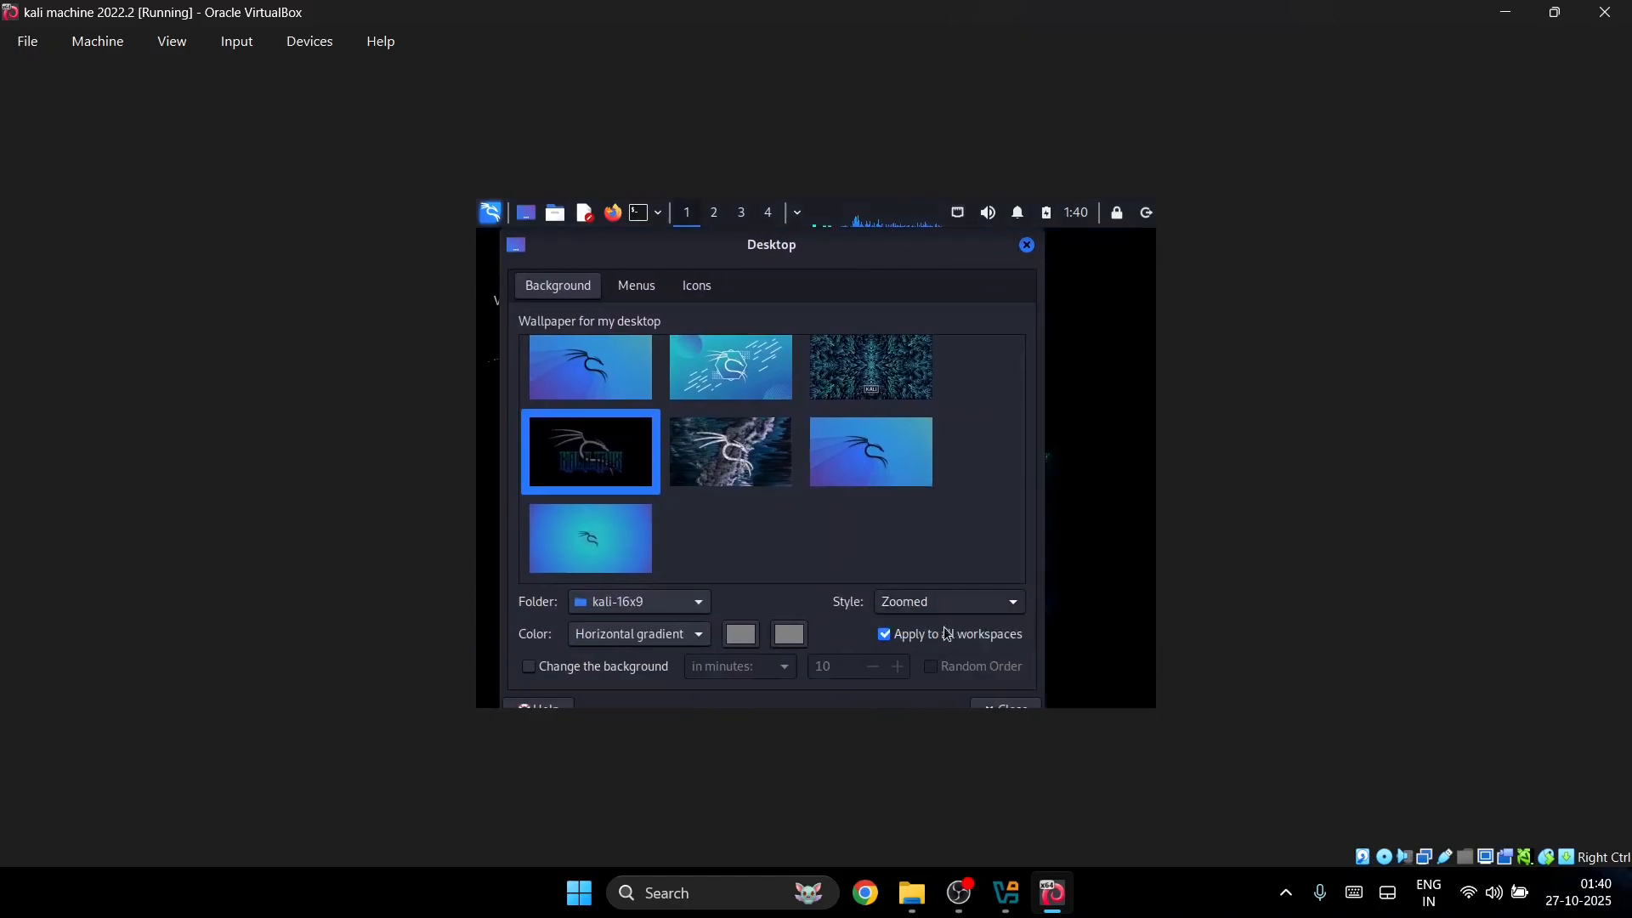
pyautogui.click(999, 705)
pyautogui.rightClick(934, 513)
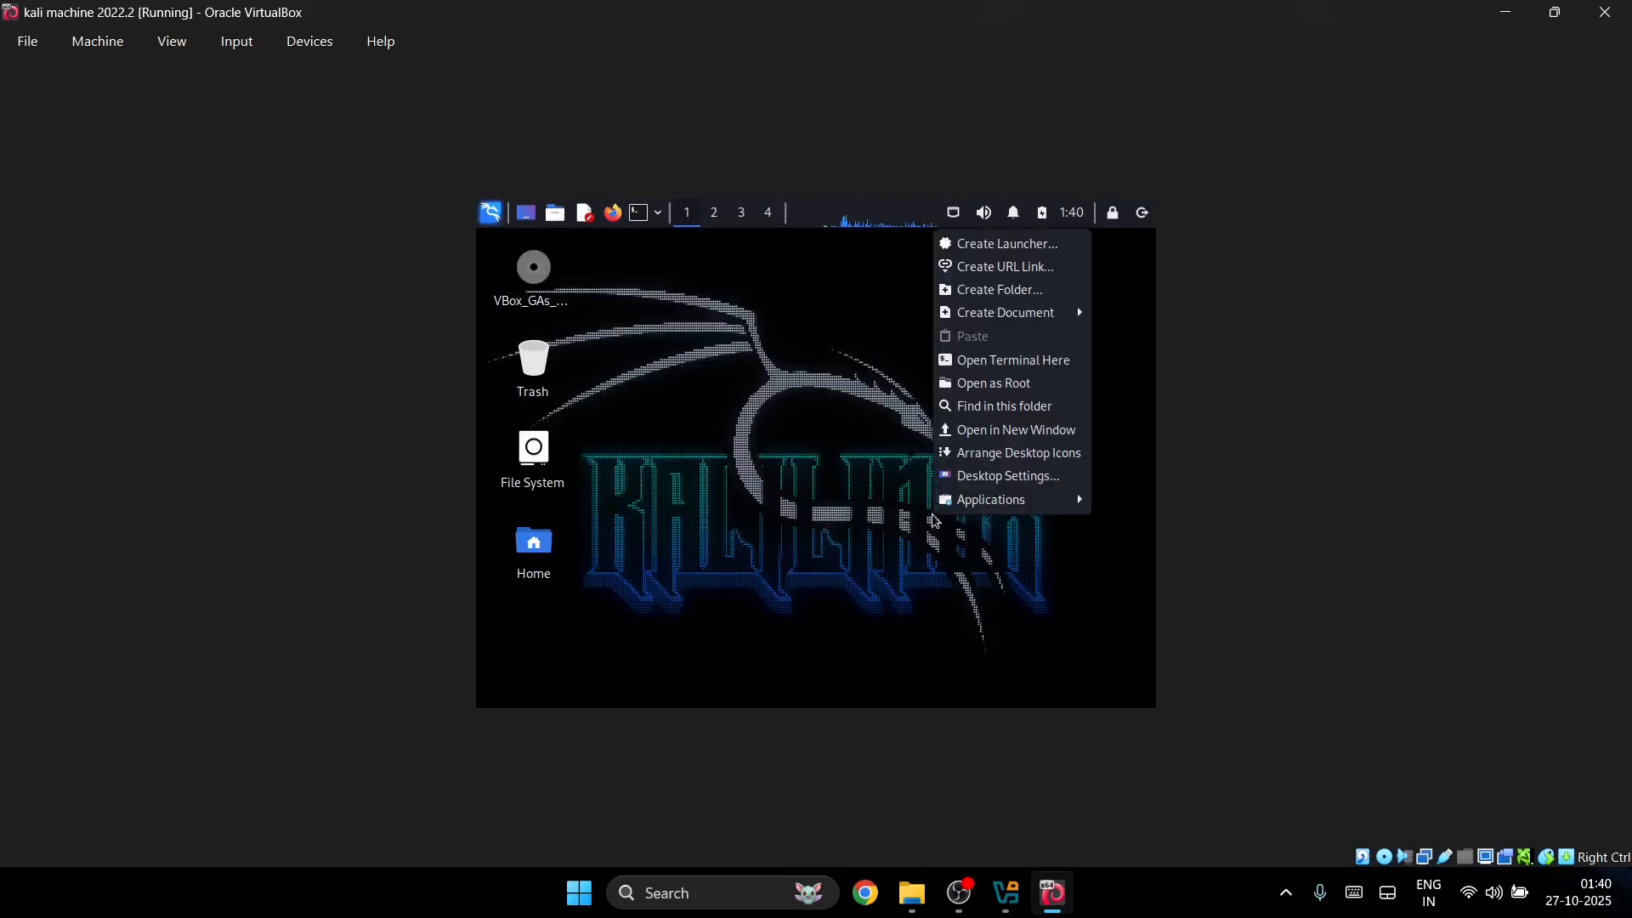
# Step: Set the display resolution to 1920x1080 in Settings Manager and keep the configuration
pyautogui.click(490, 214)
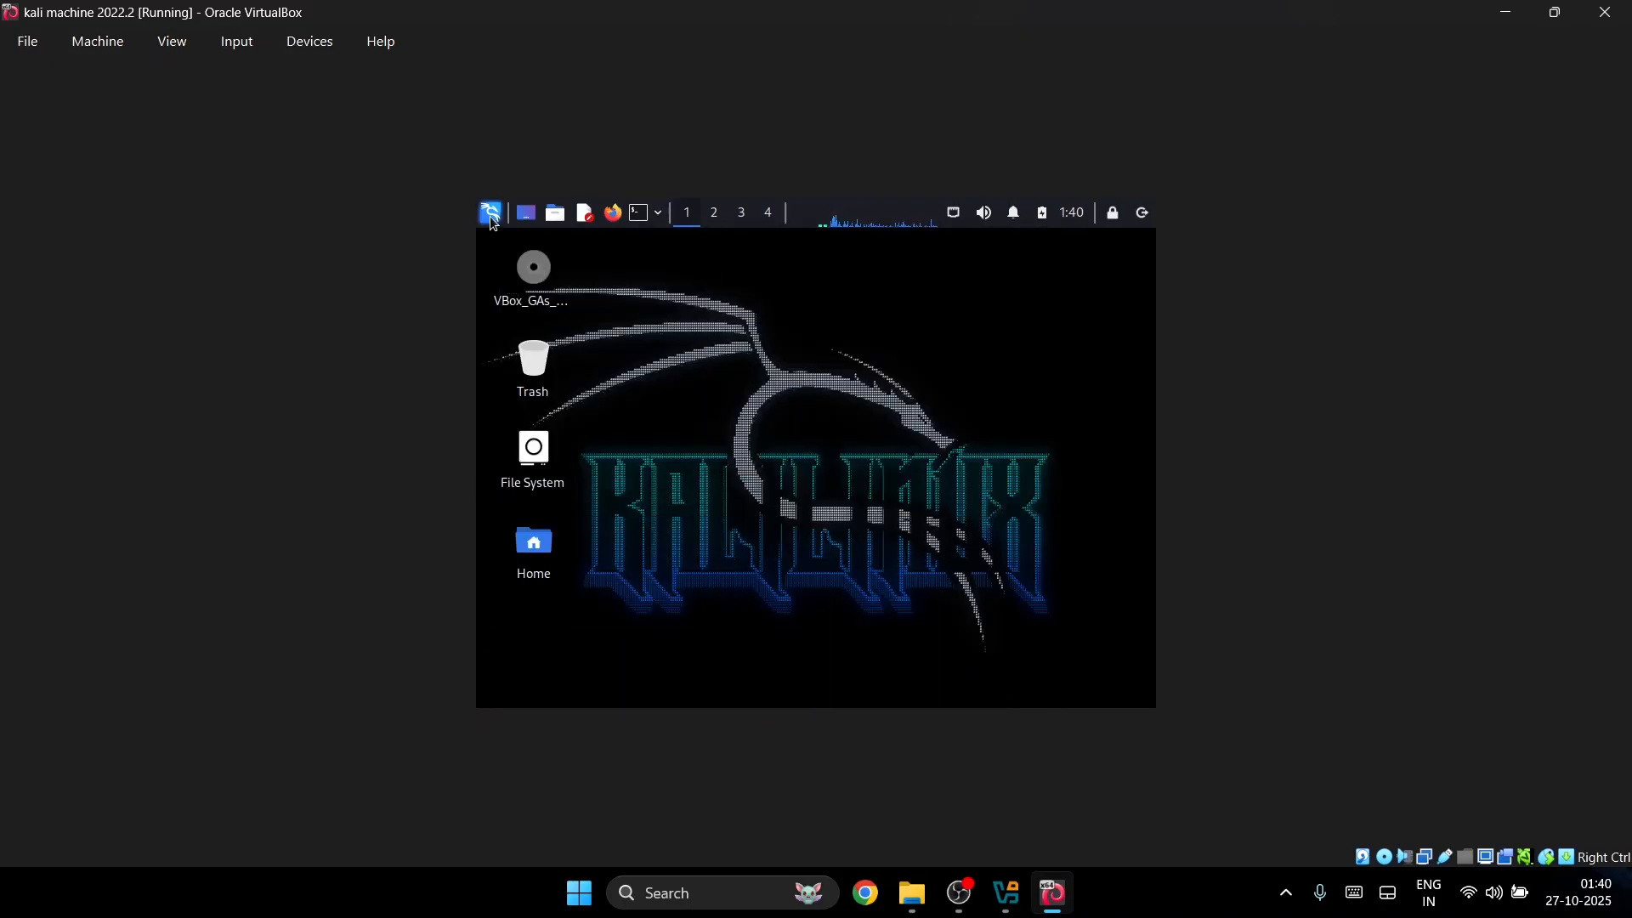
pyautogui.click(491, 214)
pyautogui.write('sett')
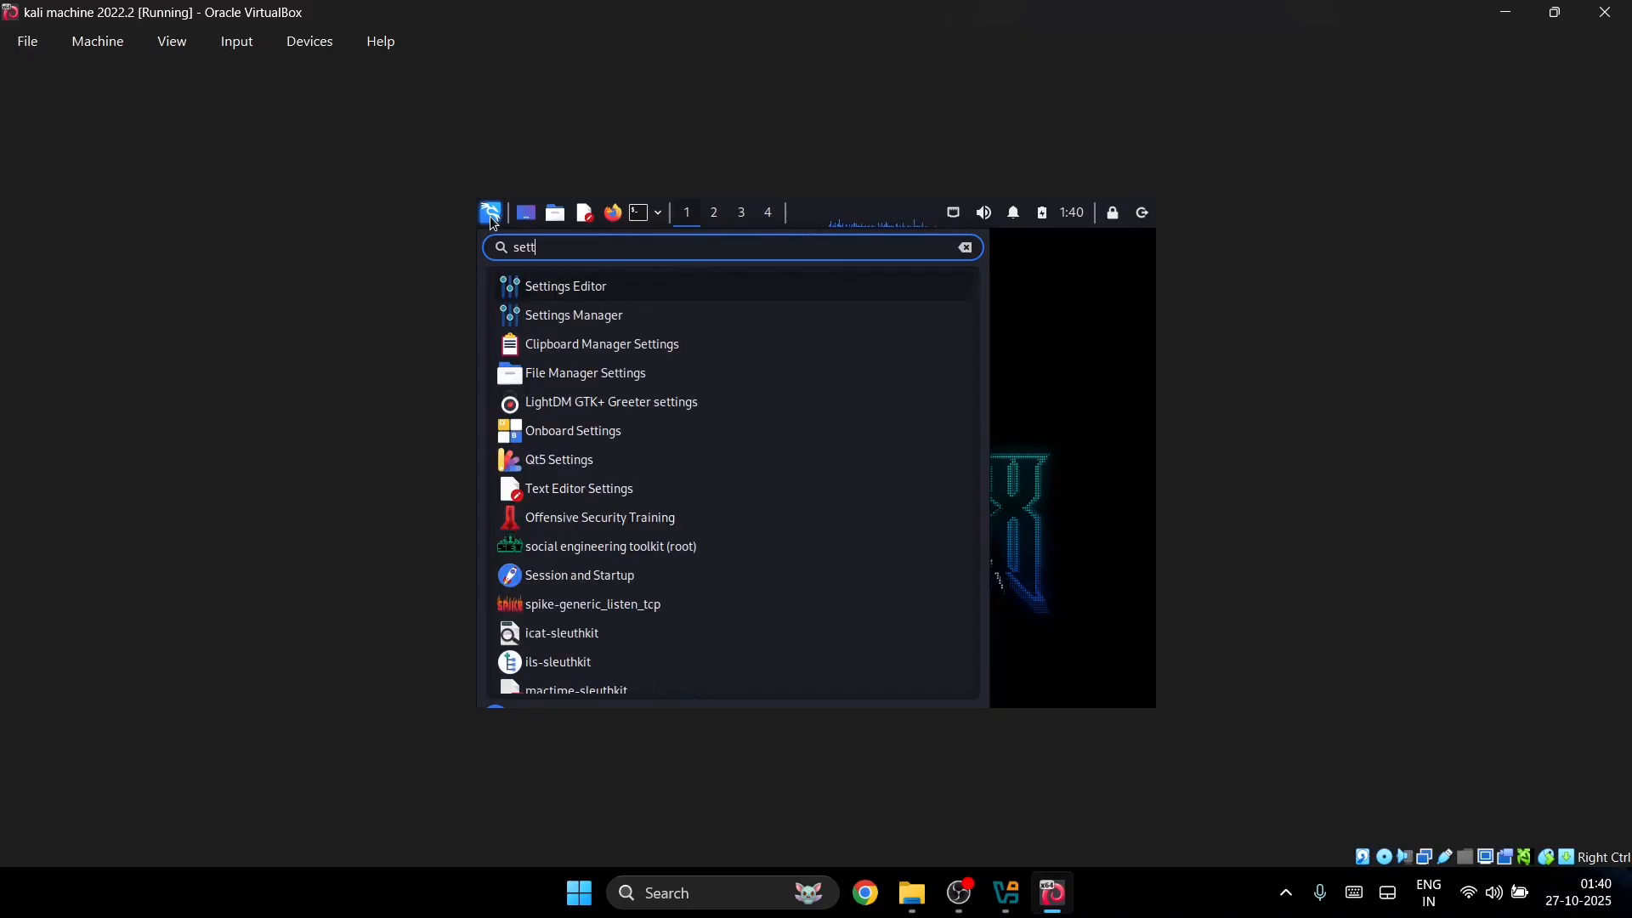
pyautogui.click(533, 315)
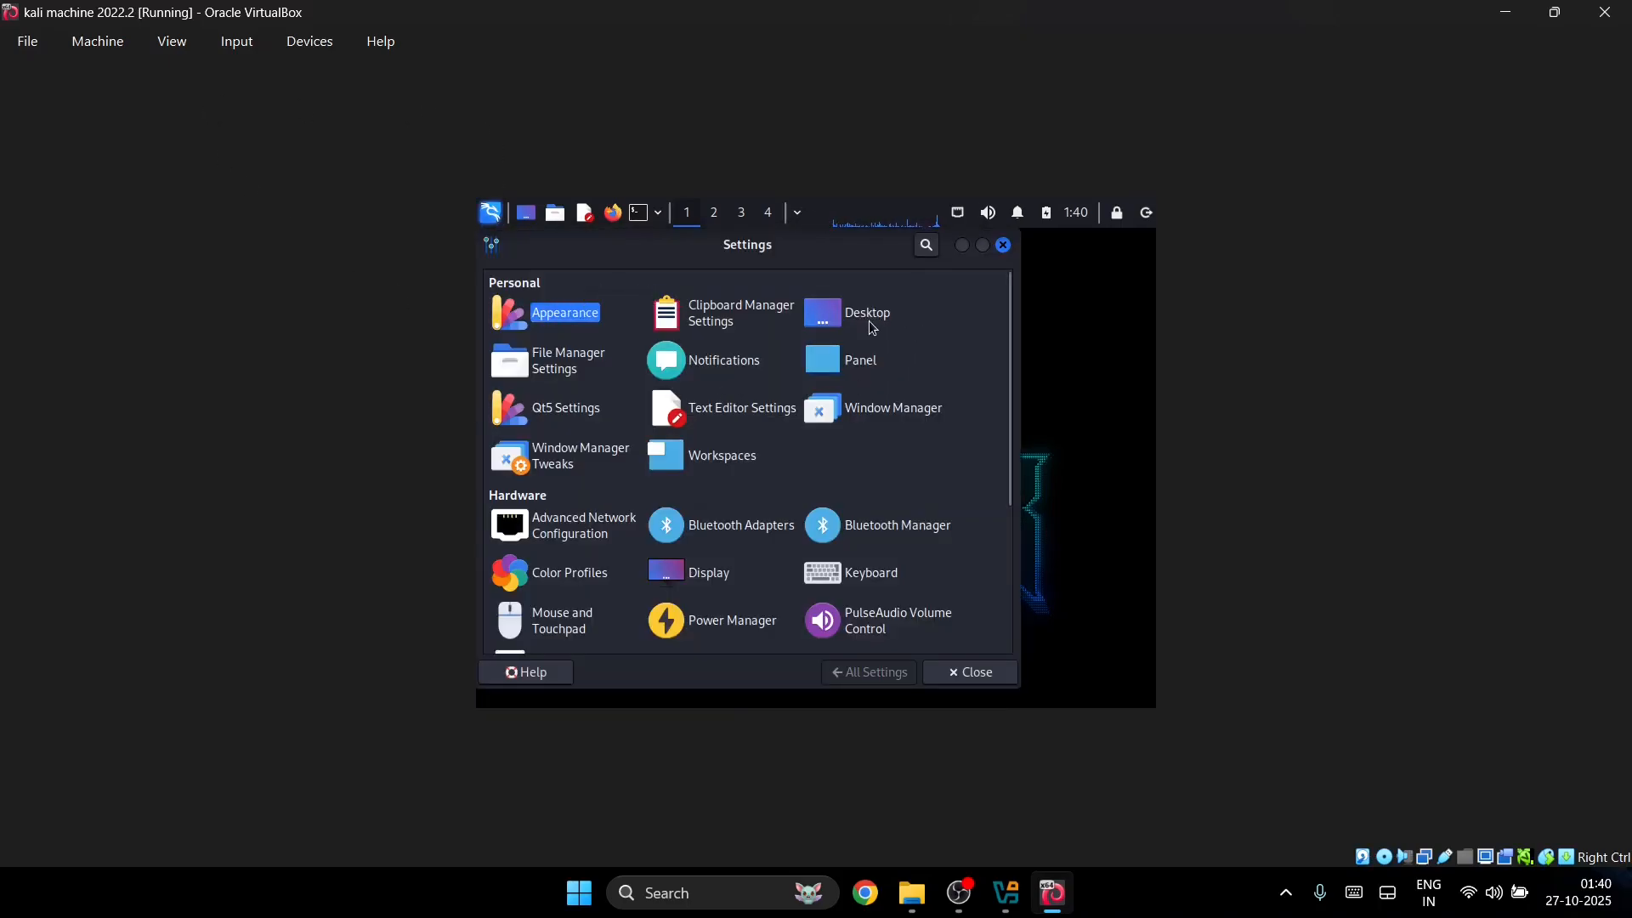
pyautogui.click(692, 568)
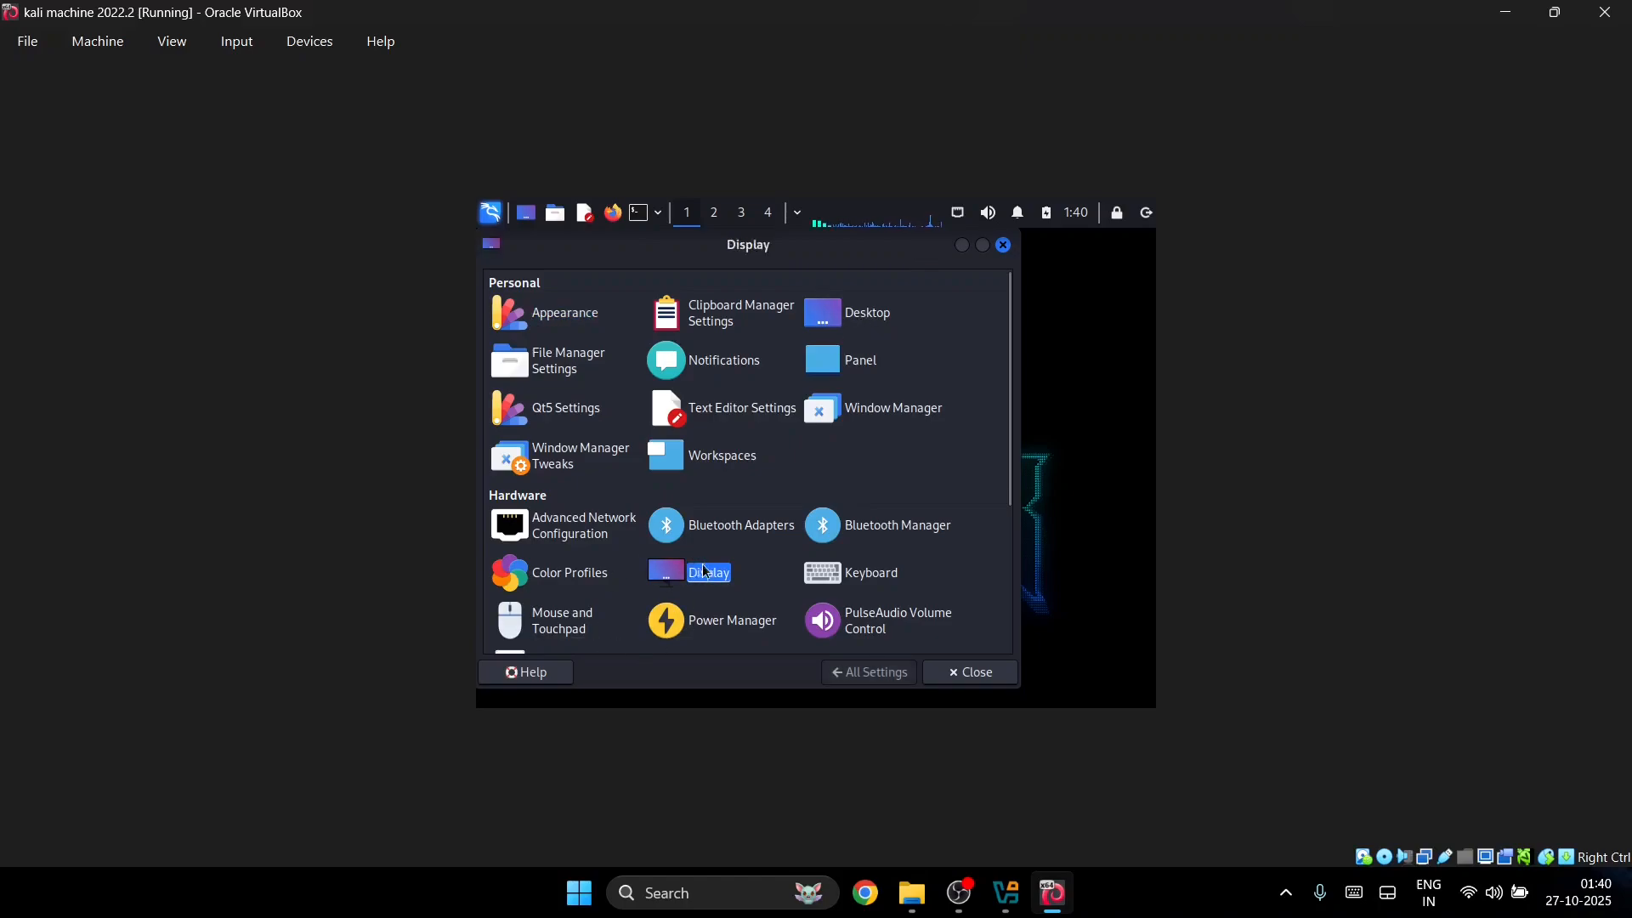
pyautogui.click(967, 357)
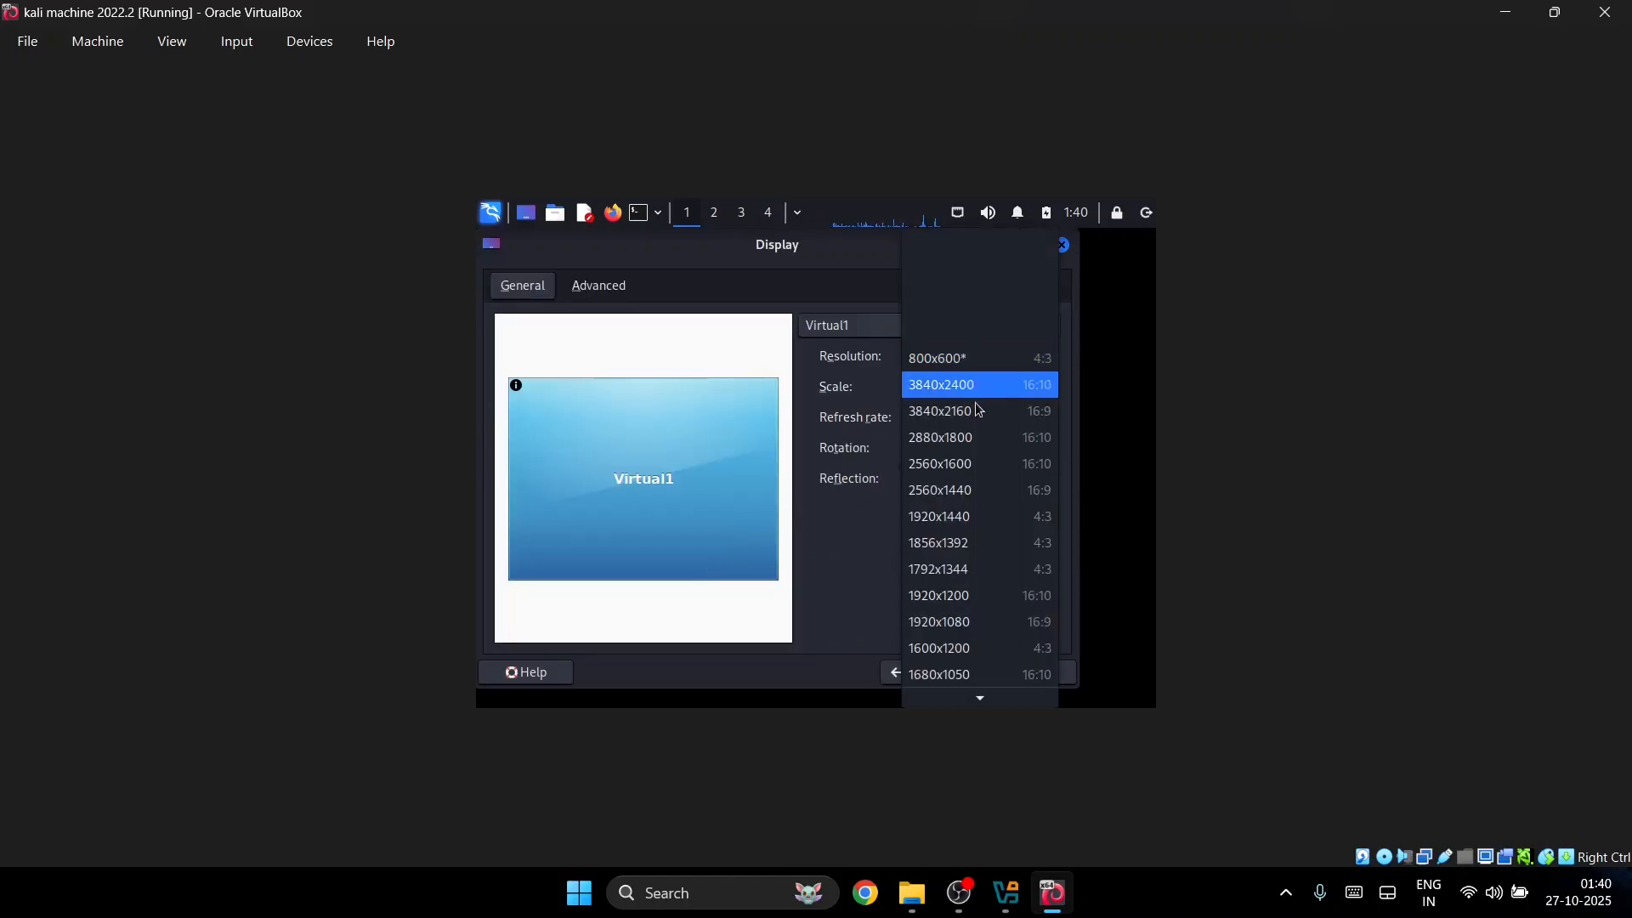
pyautogui.click(958, 621)
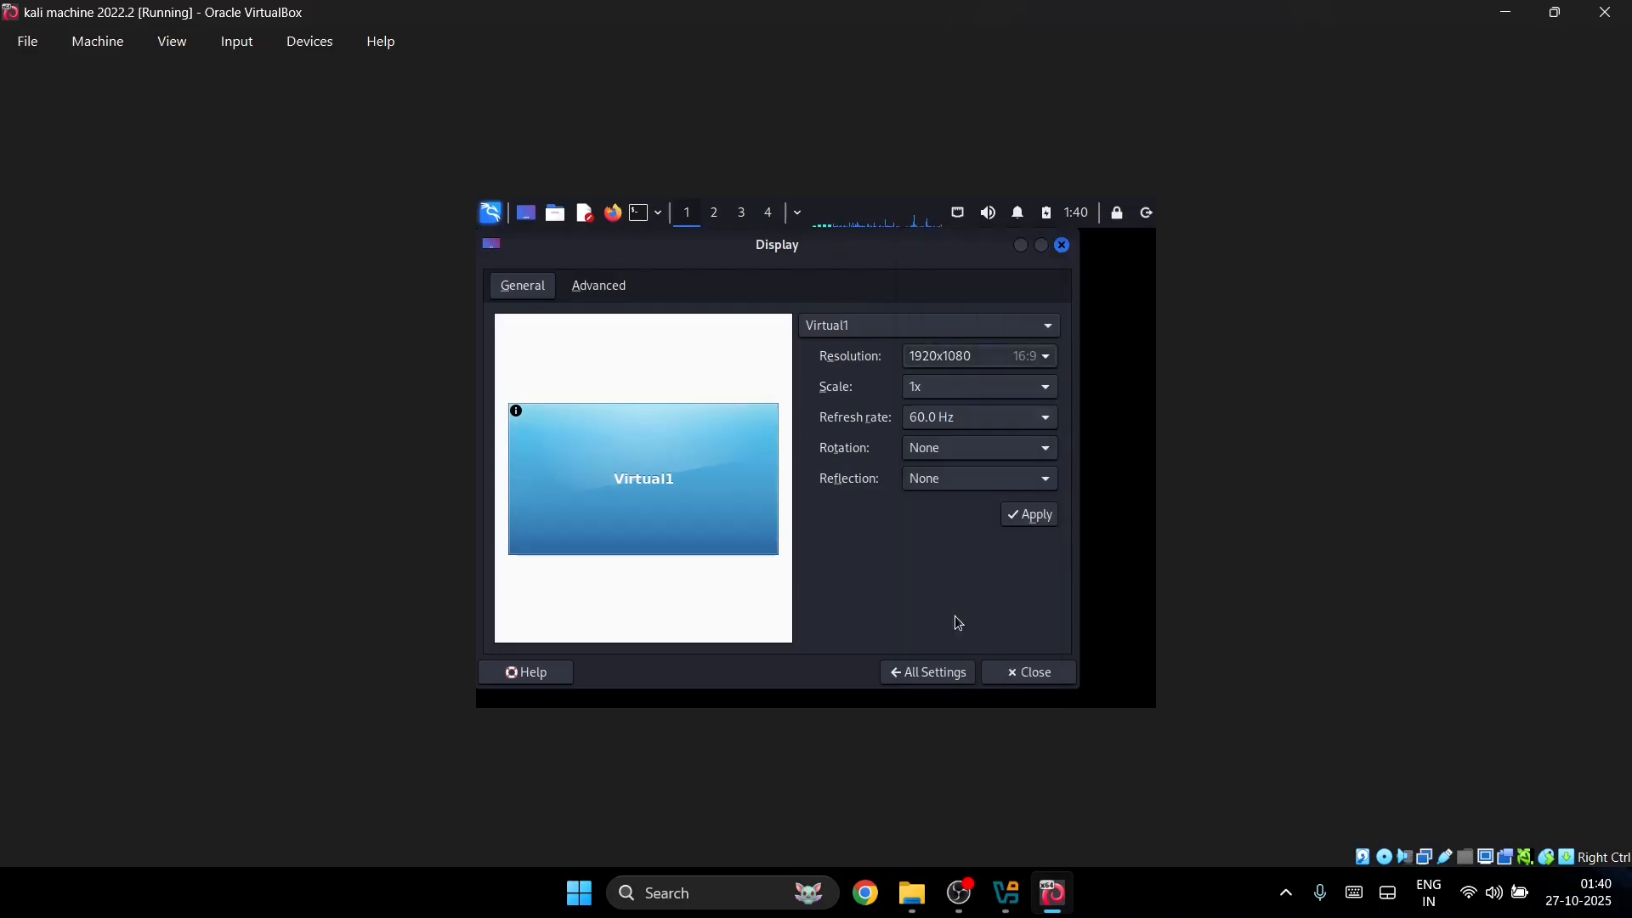
pyautogui.click(1030, 515)
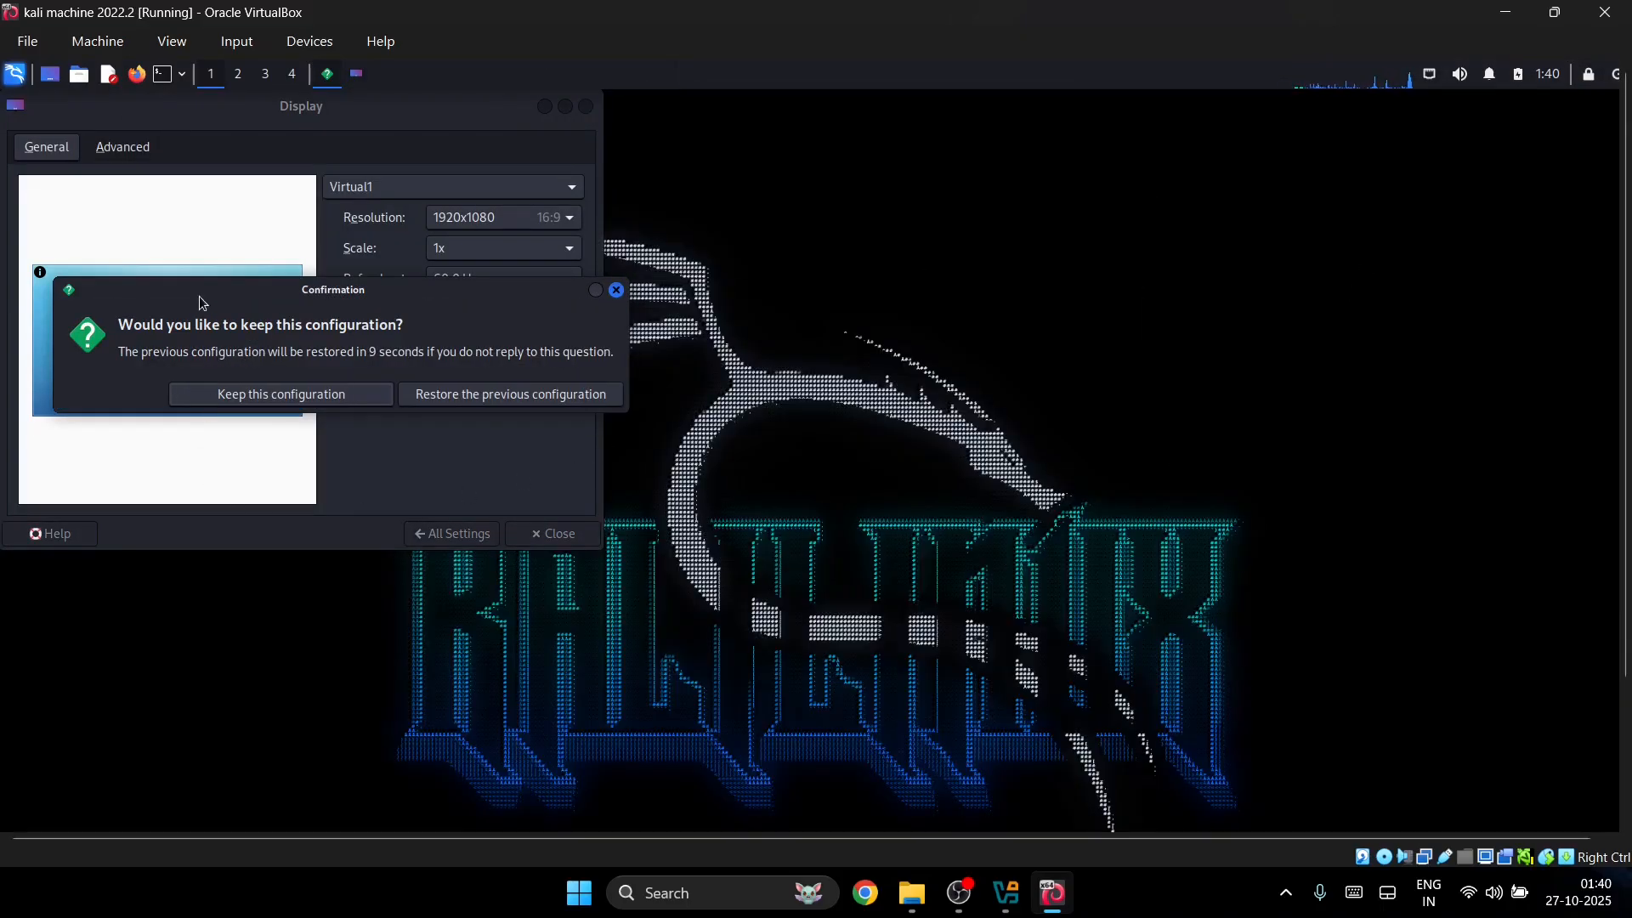
pyautogui.click(347, 393)
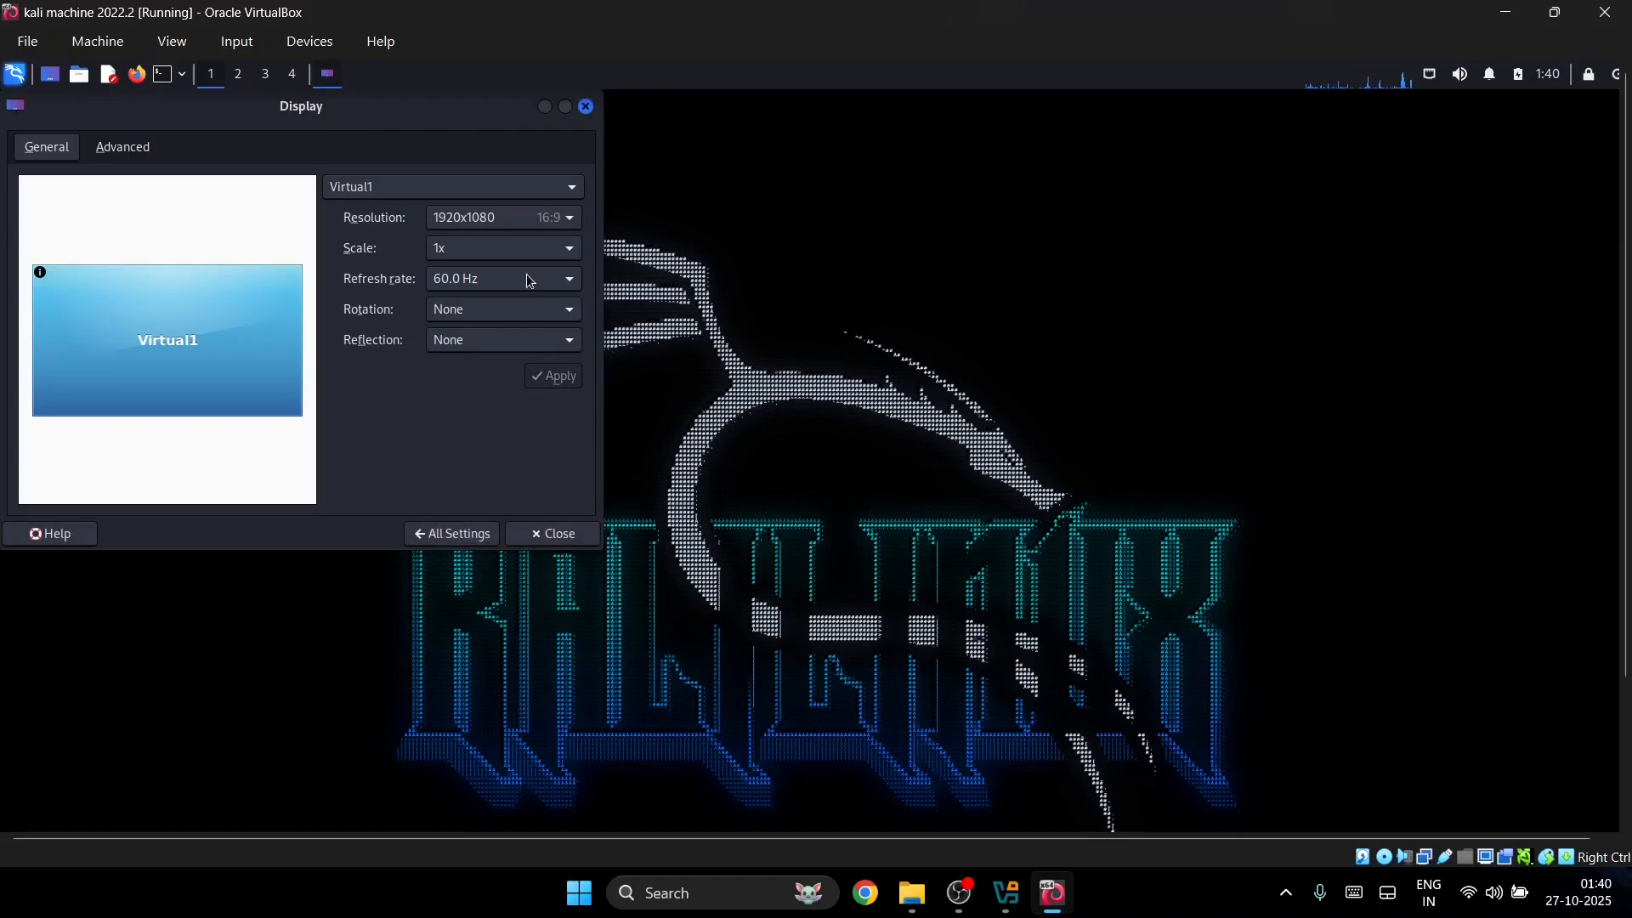
pyautogui.click(587, 108)
# Step: Switch the wallpaper style to Scaled in Desktop settings and close them
pyautogui.rightClick(764, 434)
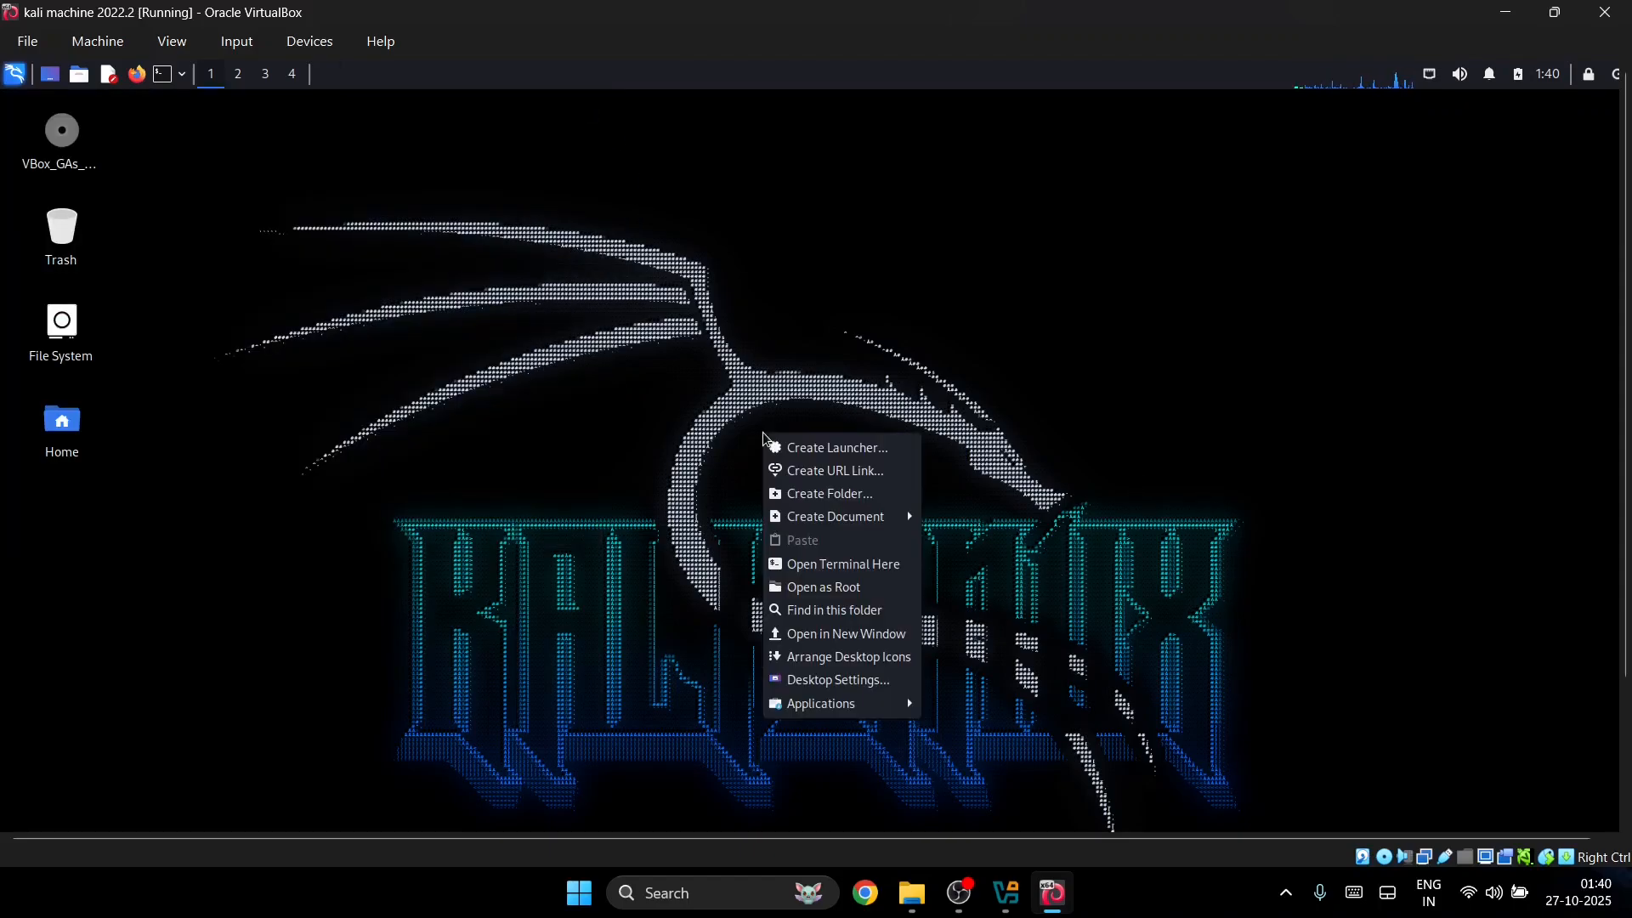
pyautogui.click(847, 690)
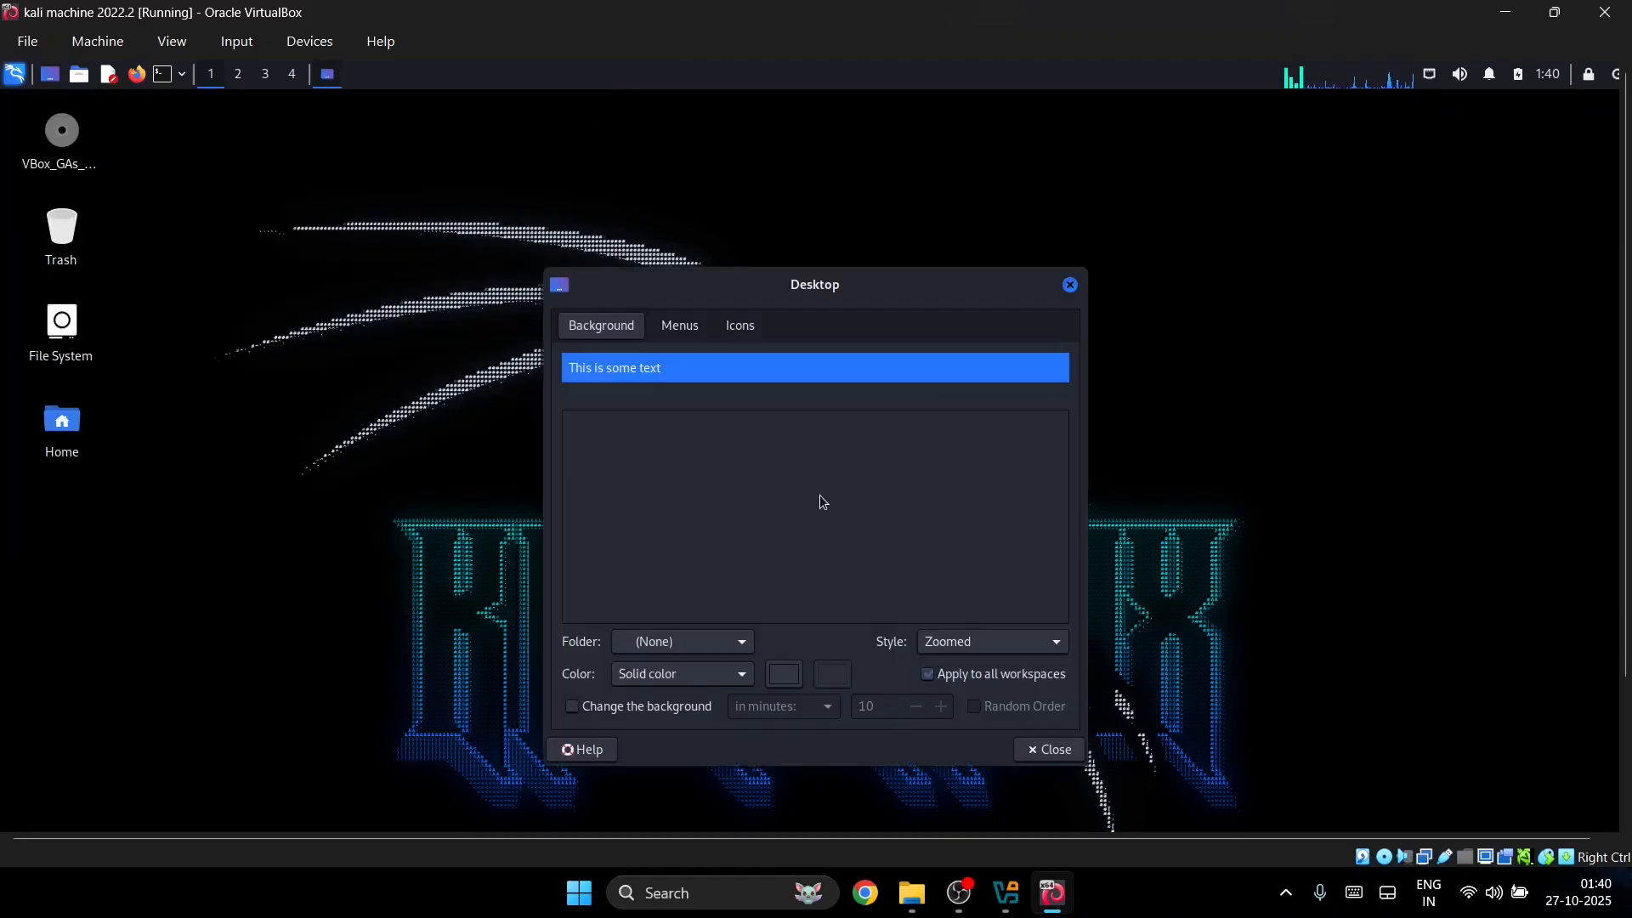
pyautogui.click(1005, 643)
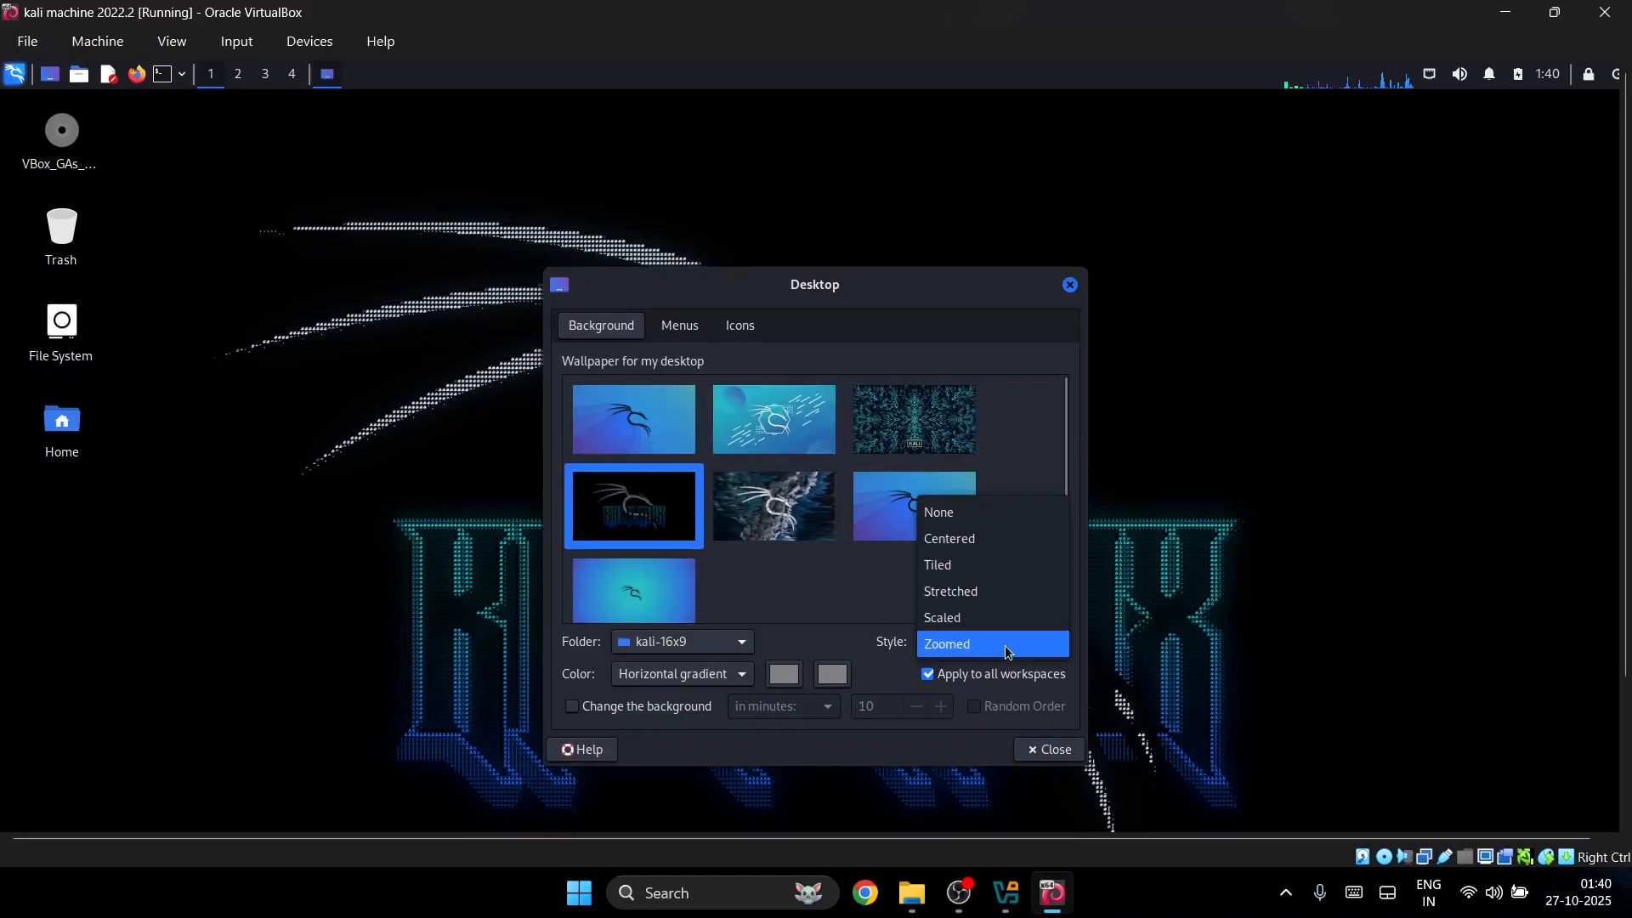
pyautogui.click(976, 621)
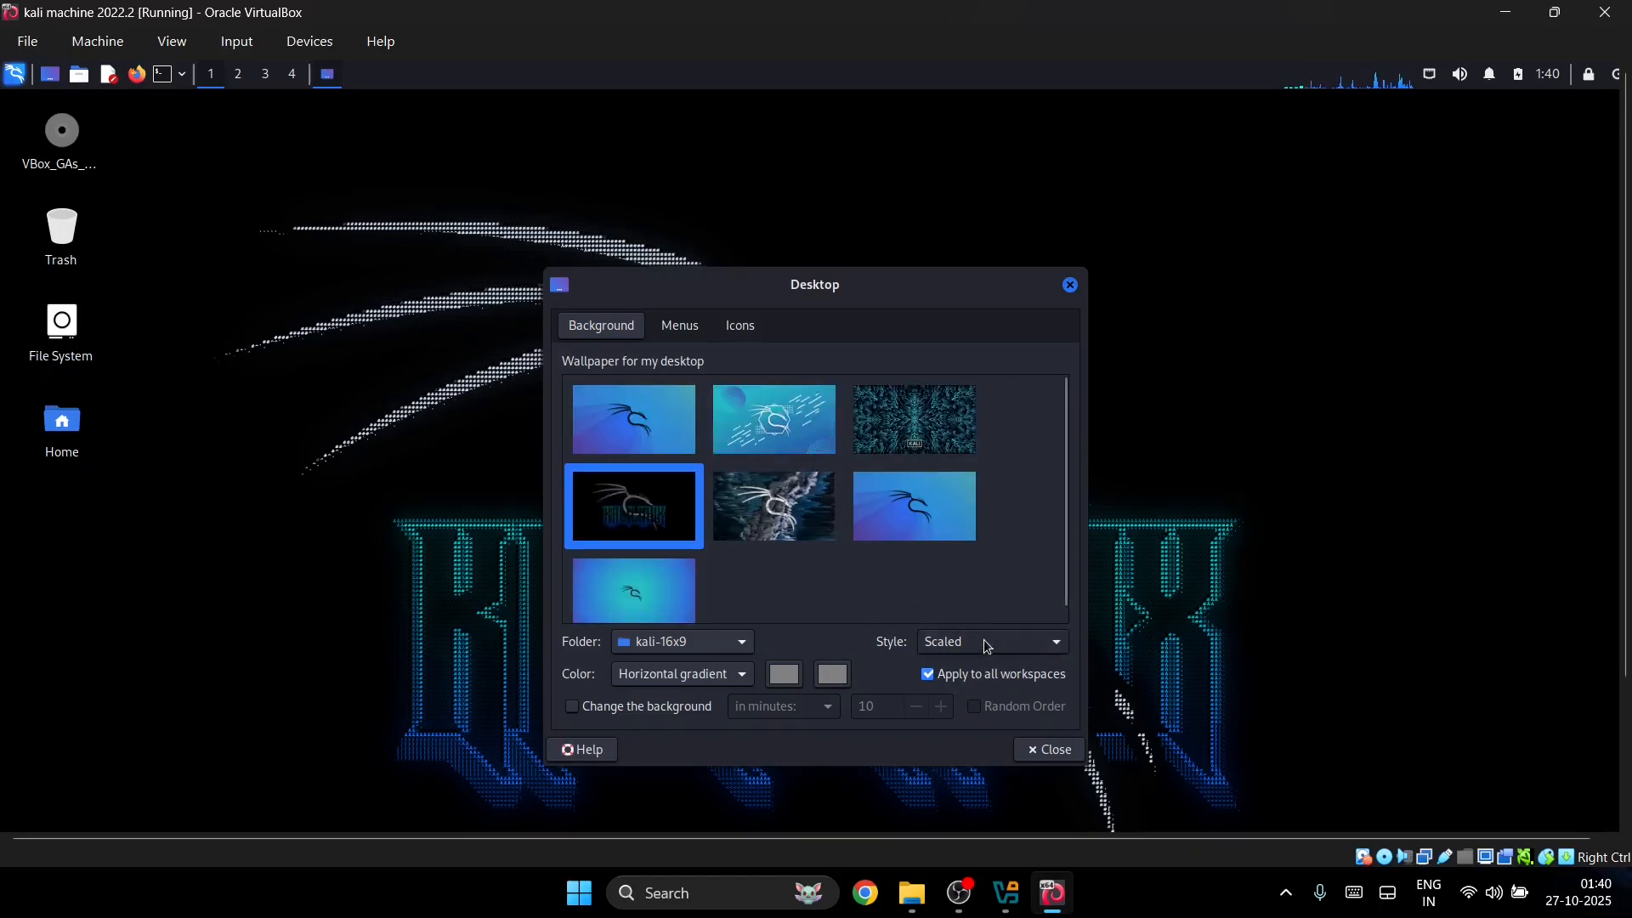
pyautogui.click(983, 639)
pyautogui.click(955, 573)
pyautogui.click(956, 643)
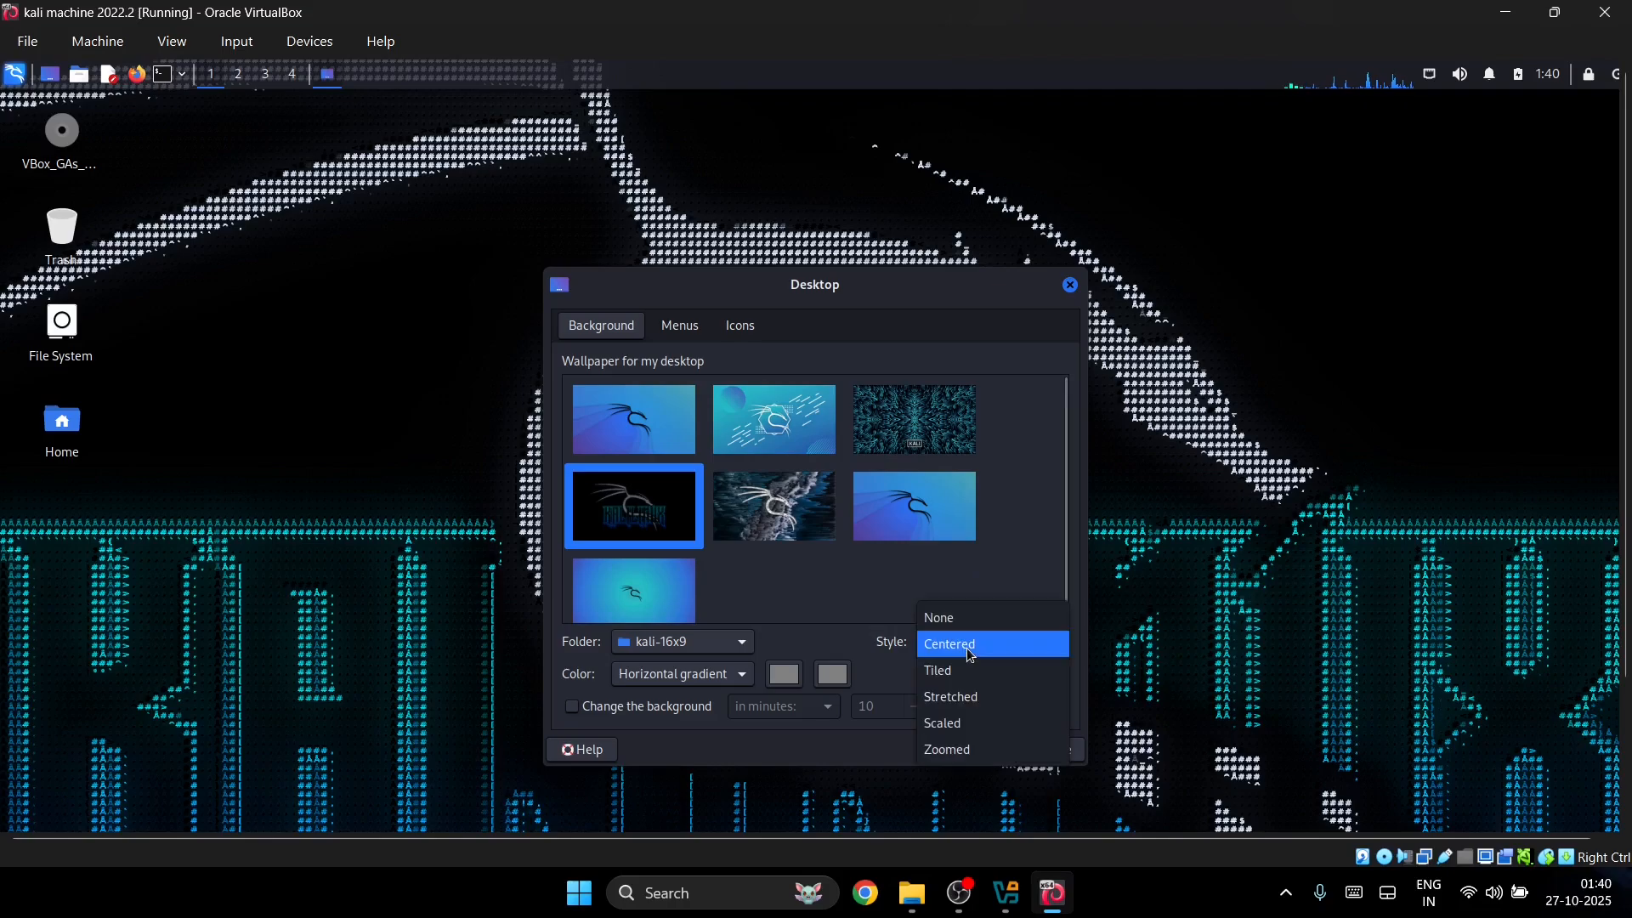
pyautogui.click(953, 719)
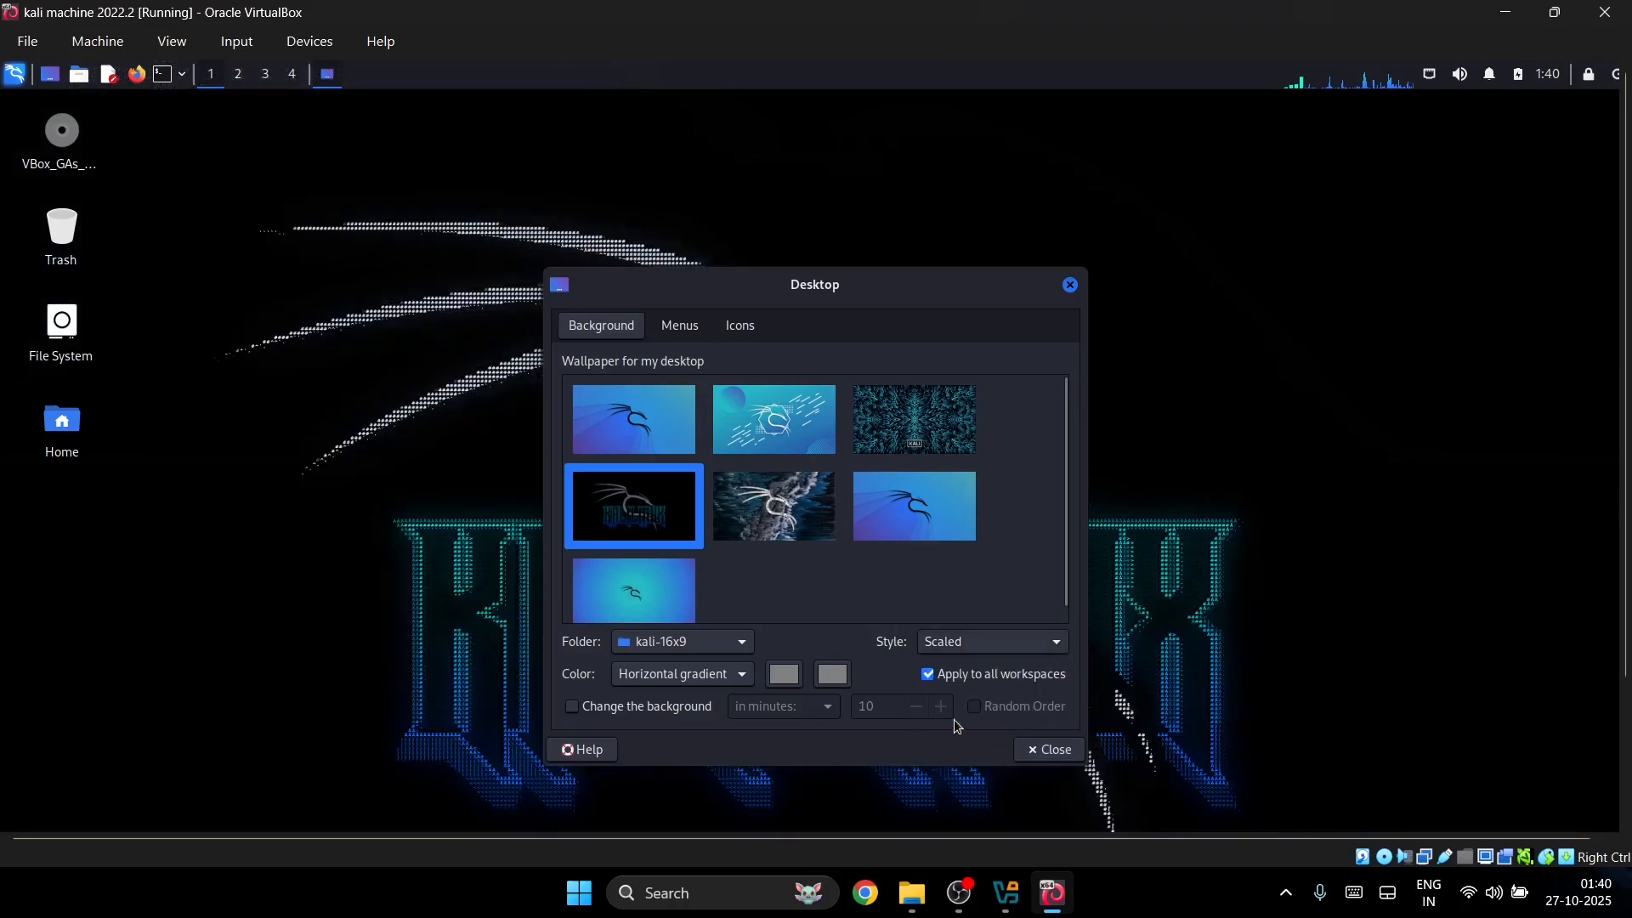
pyautogui.click(1041, 750)
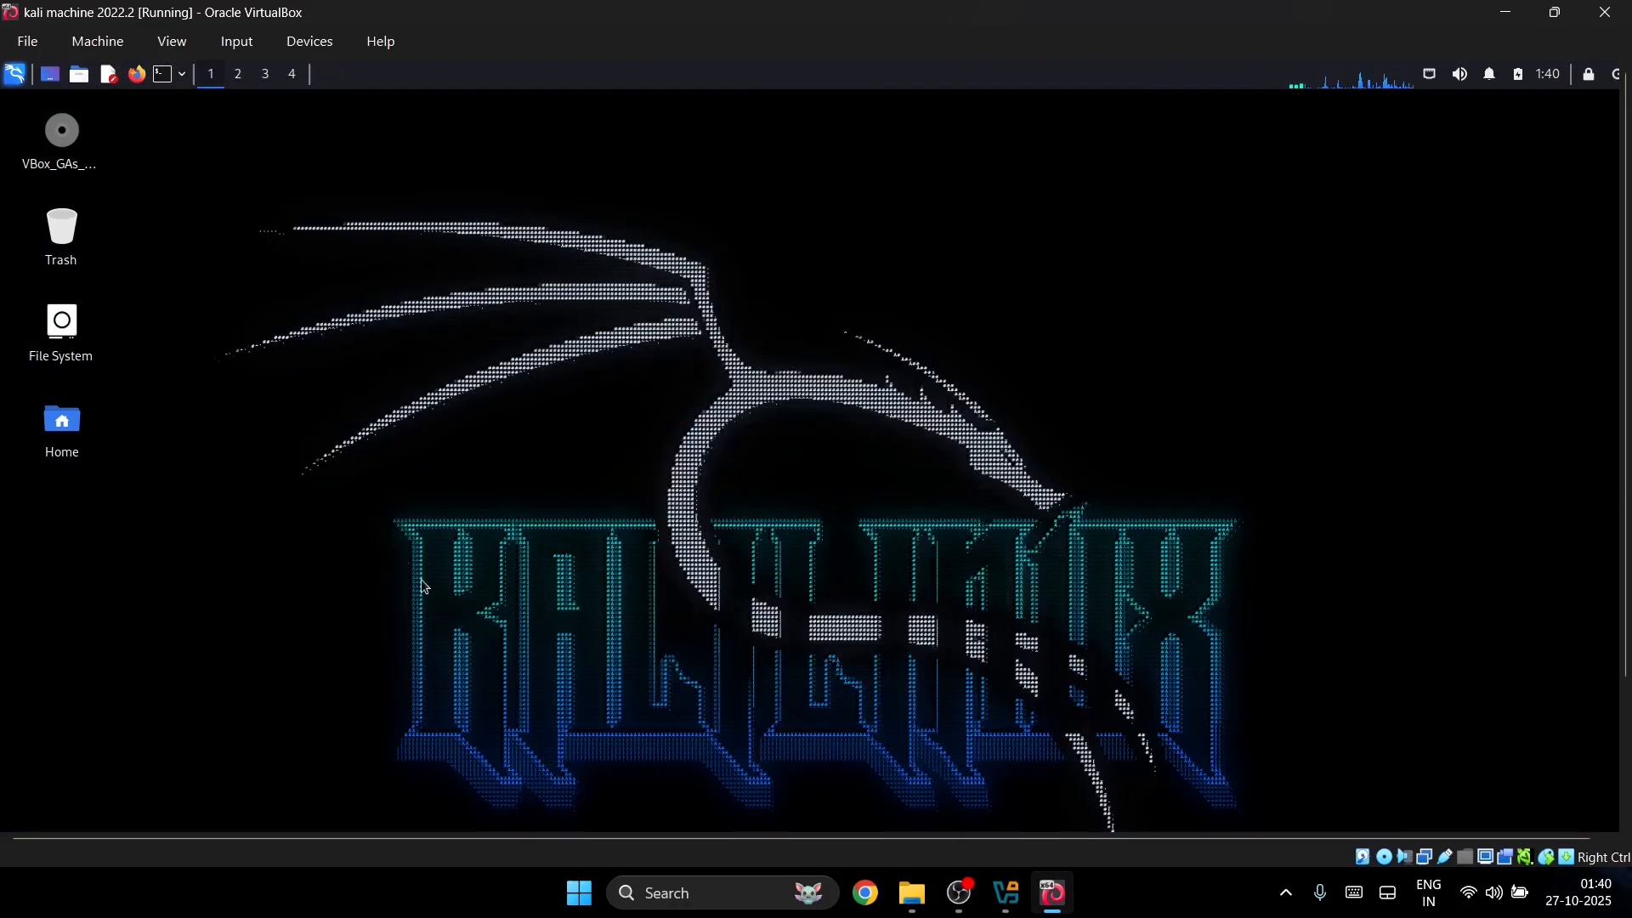
# Step: Open a maximized terminal and enlarge its text two steps
pyautogui.click(7, 81)
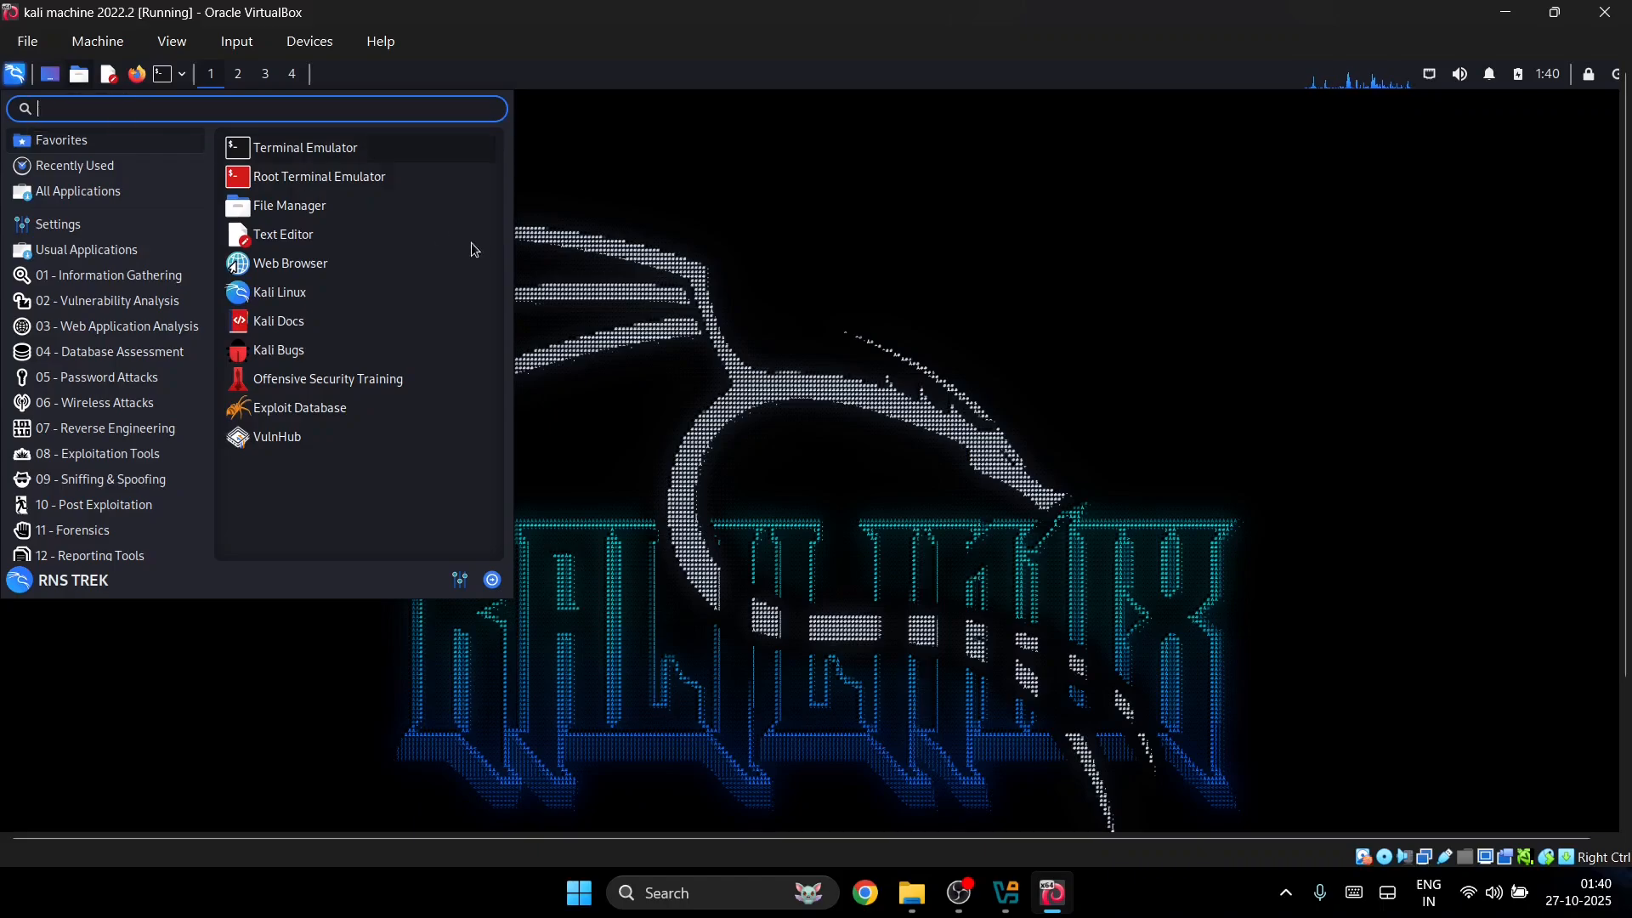
pyautogui.click(776, 284)
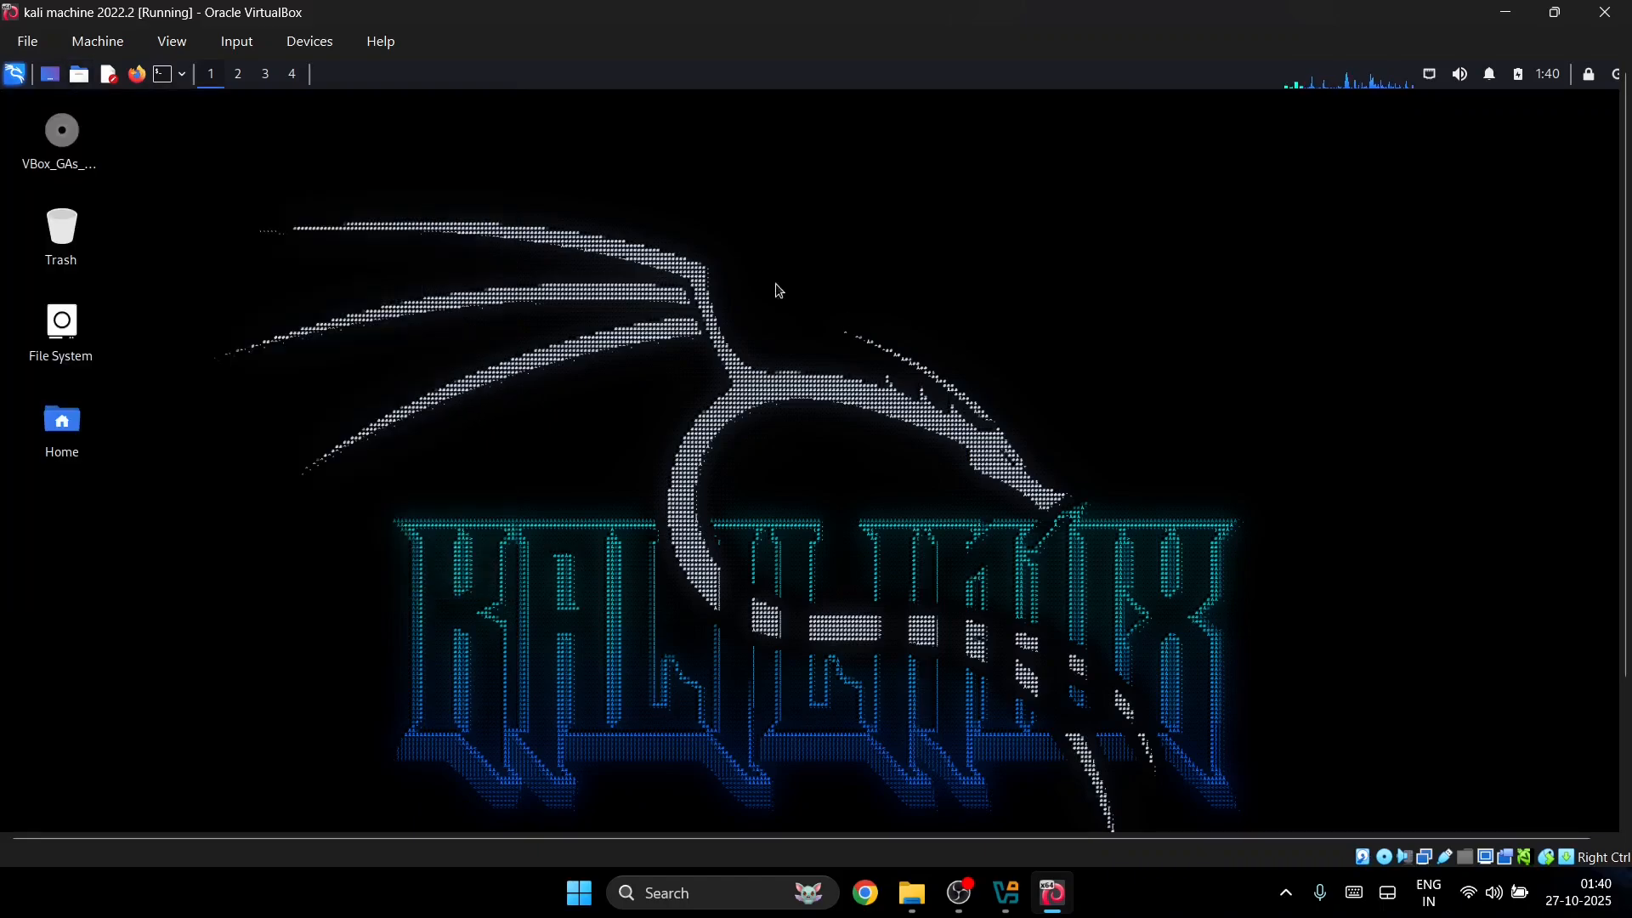
pyautogui.click(164, 74)
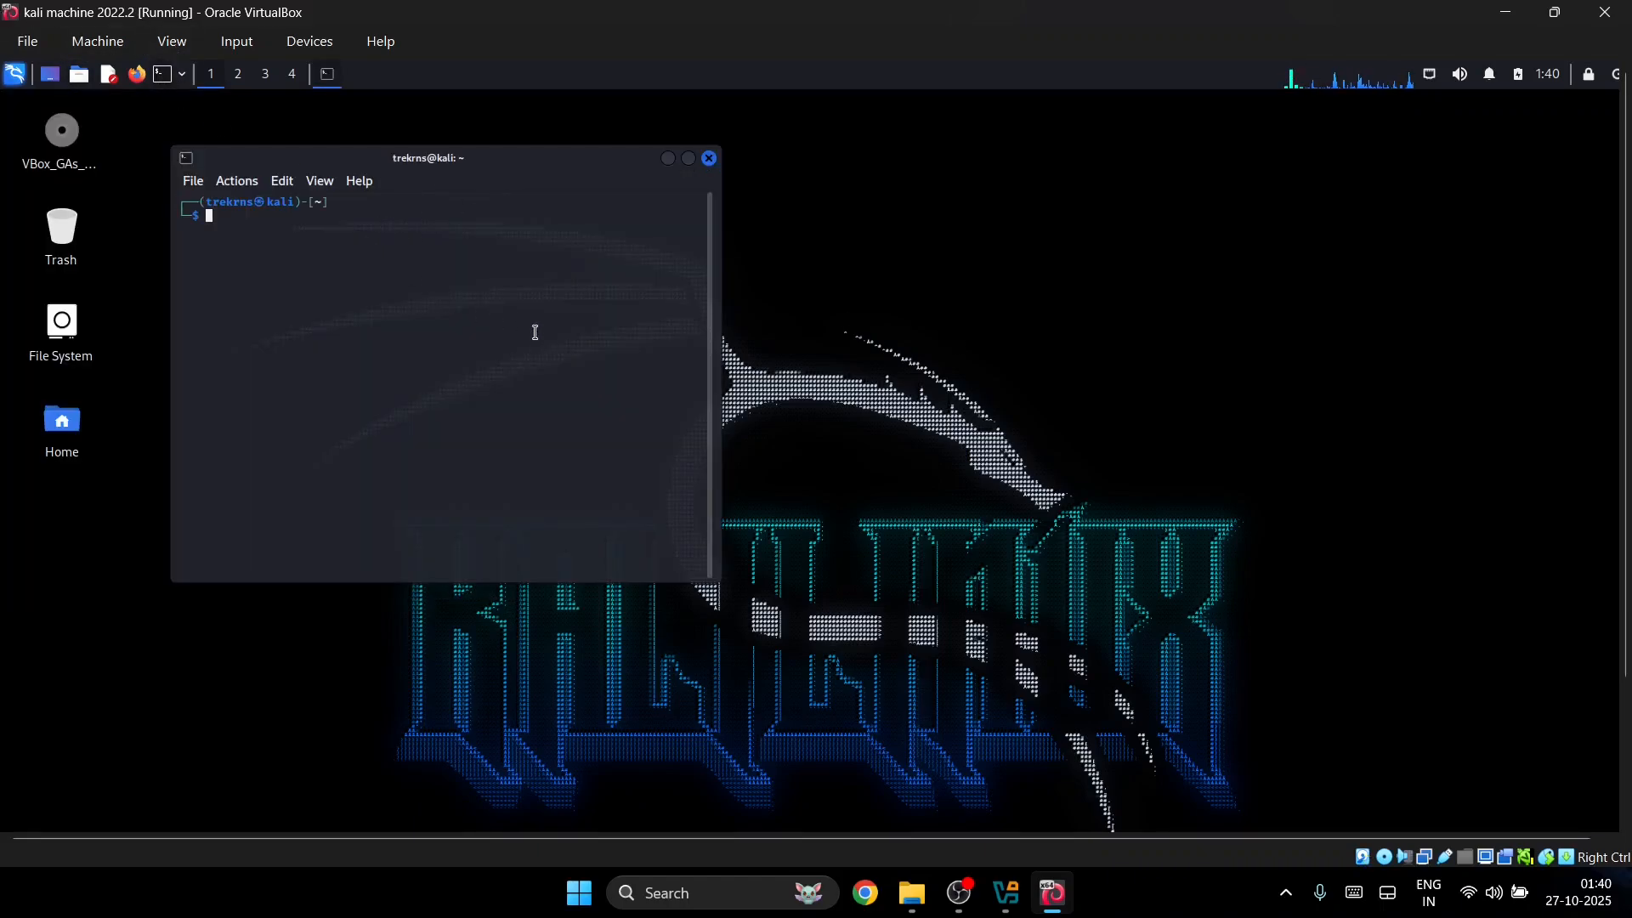
pyautogui.click(689, 159)
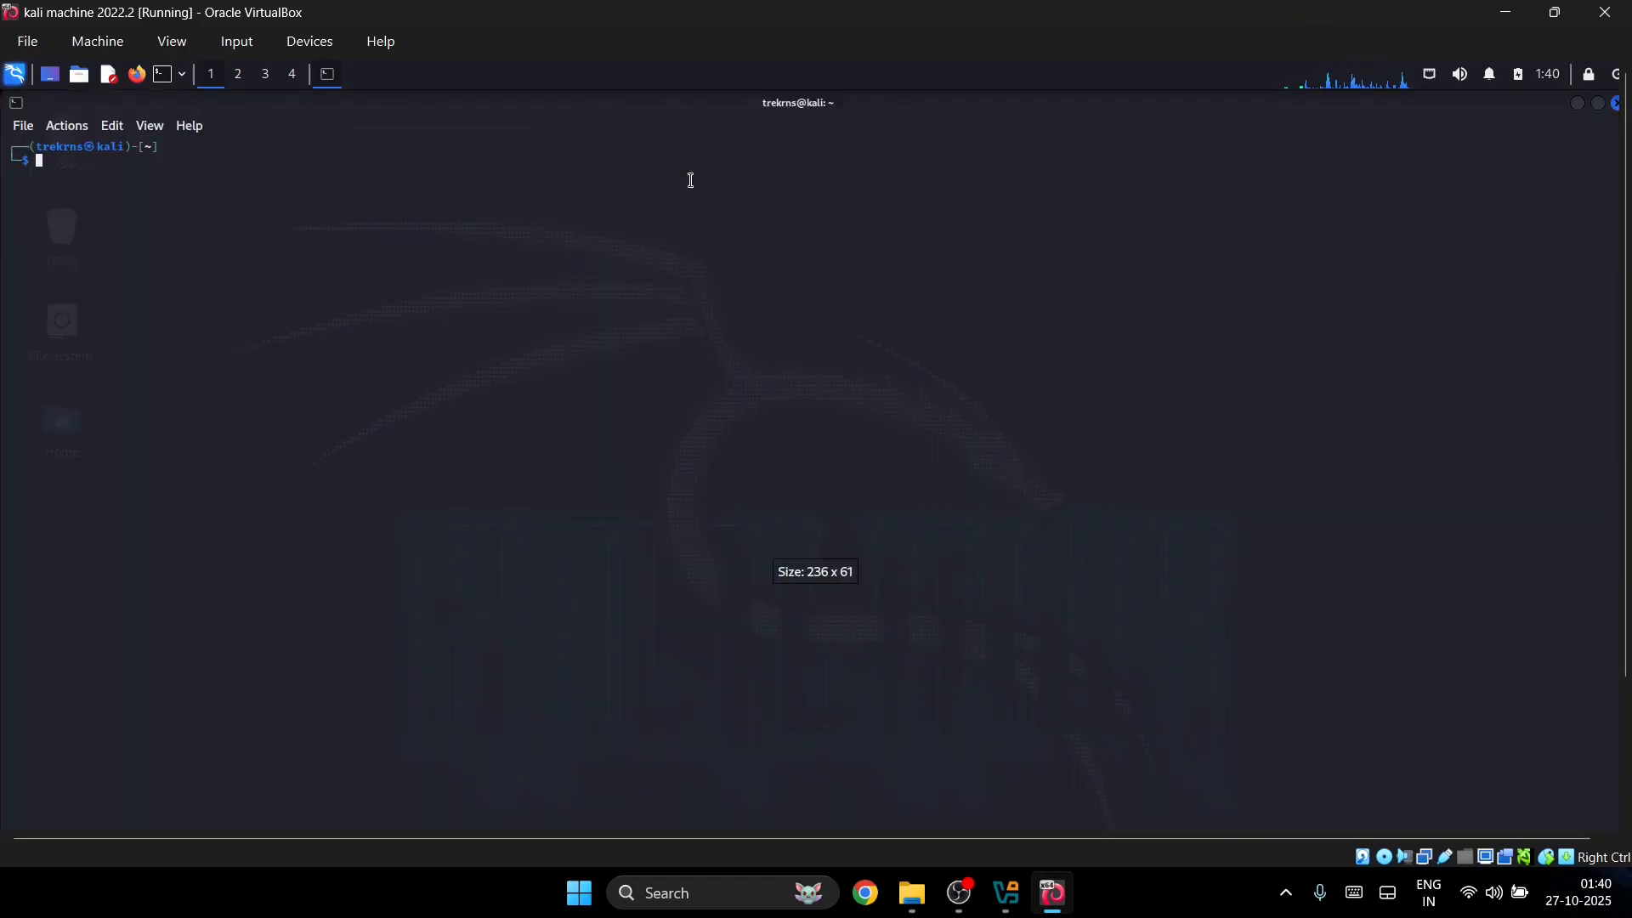
pyautogui.hotkey('ctrl', '+')
pyautogui.hotkey('ctrl', '+')
pyautogui.hotkey('ctrl', '+')
pyautogui.hotkey('ctrl', '+')
pyautogui.hotkey('ctrl', '+')
pyautogui.hotkey('ctrl', '+')
pyautogui.hotkey('ctrl', '+')
pyautogui.hotkey('ctrl', '+')
pyautogui.hotkey('ctrl', '+')
pyautogui.hotkey('ctrl', '+')
pyautogui.hotkey('ctrl', '+')
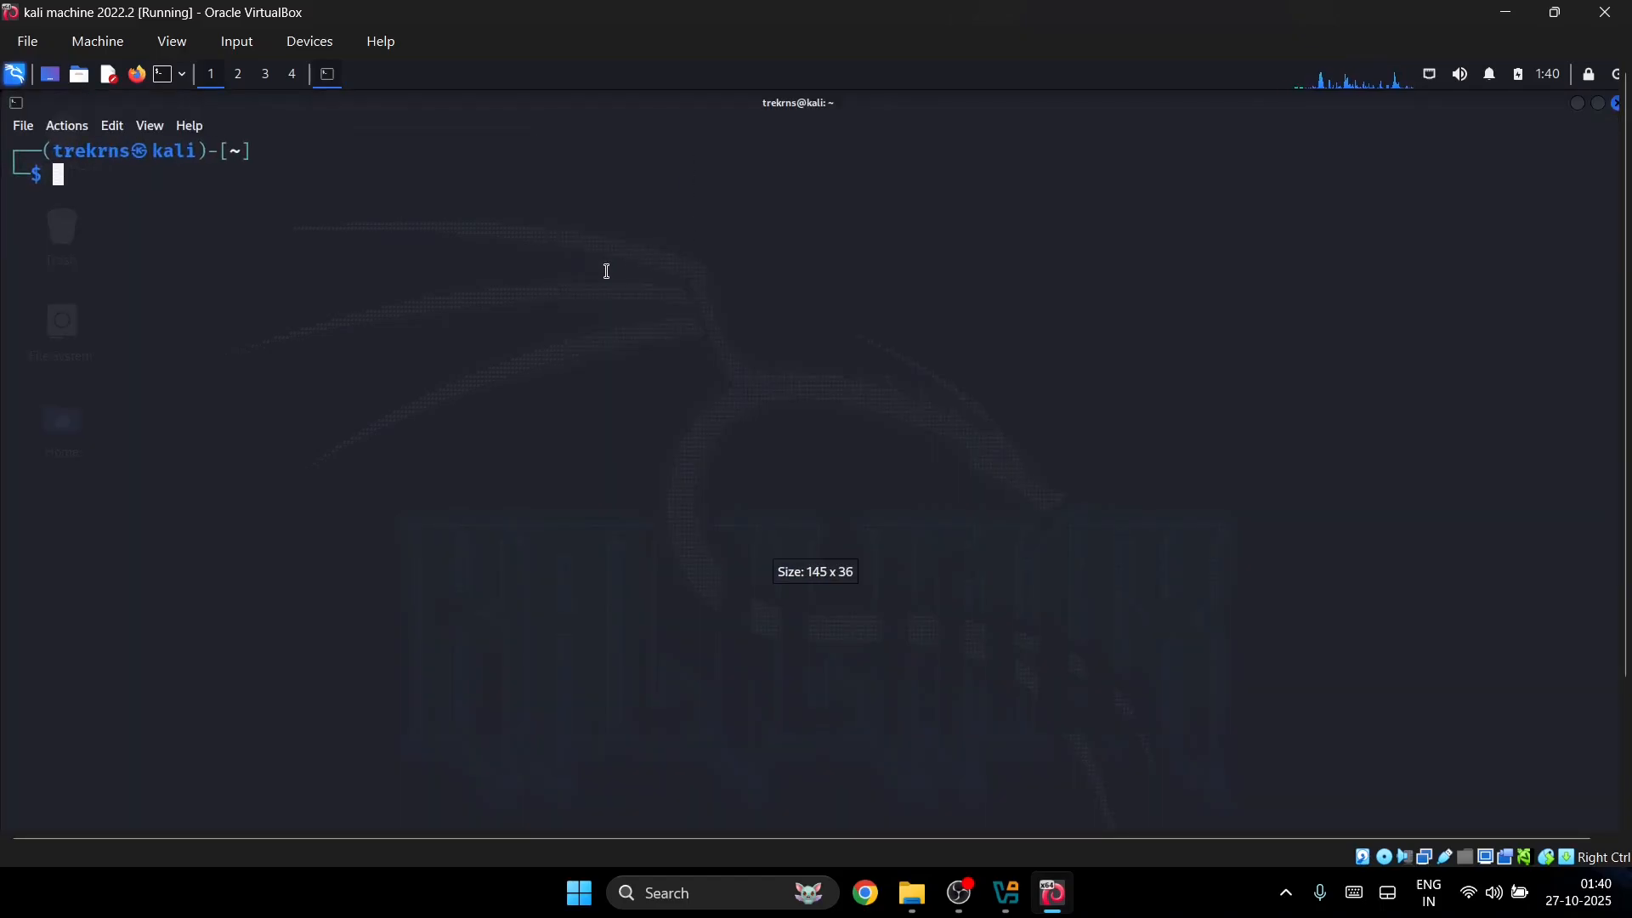
pyautogui.hotkey('ctrl', '+')
# Step: Run sudo apt update with the account password, then start typing sudo apt again
pyautogui.write('sud')
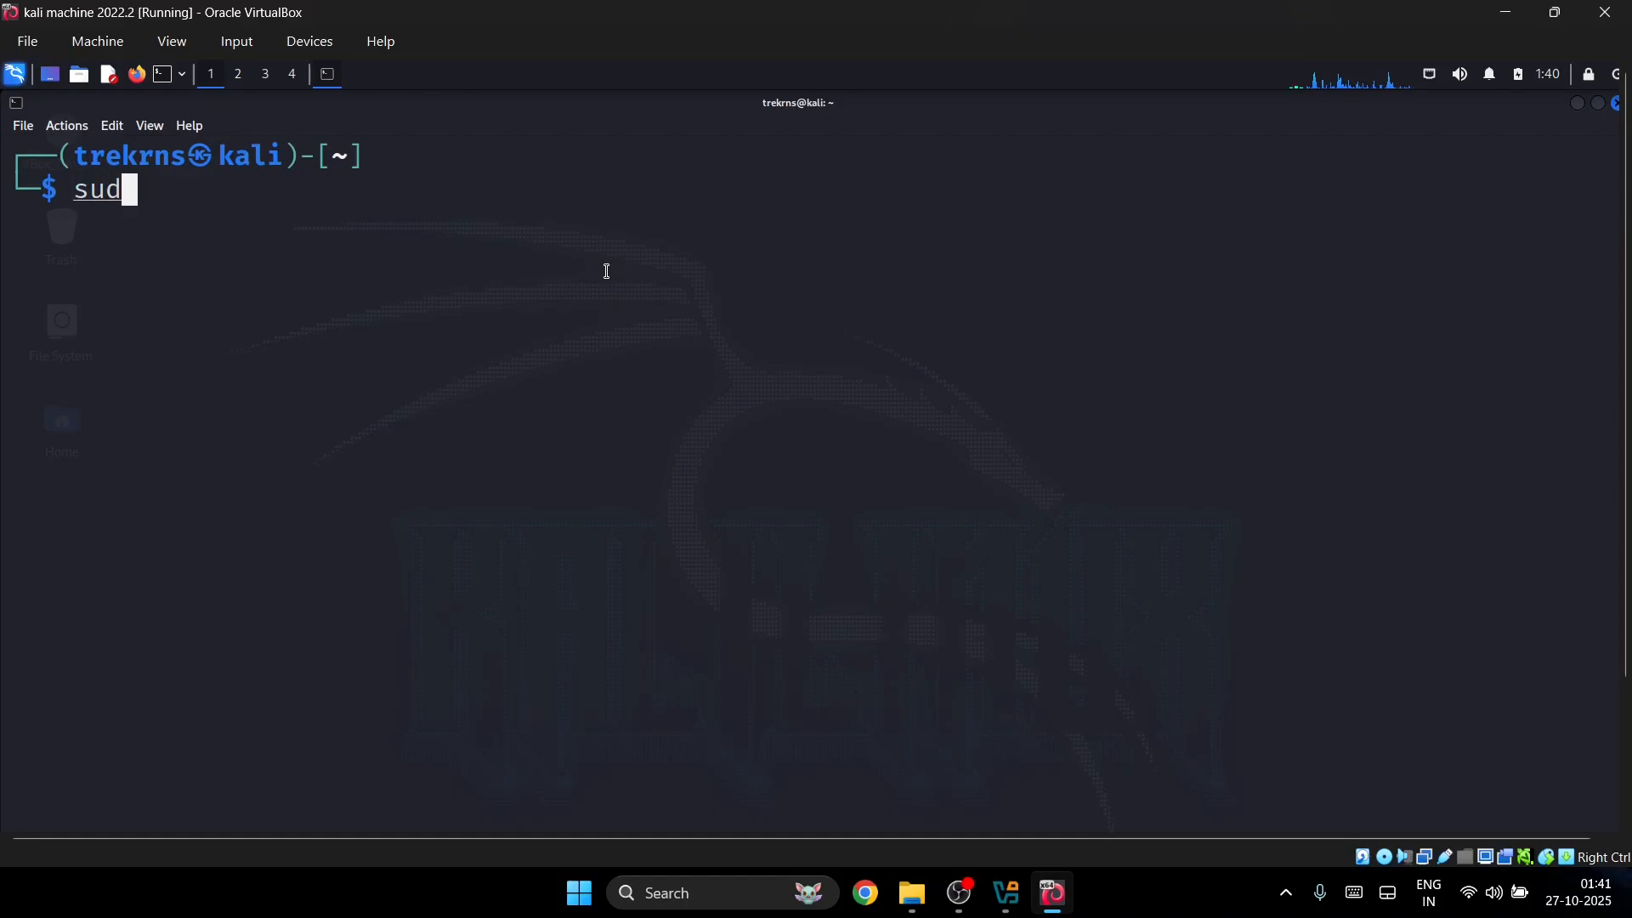
pyautogui.write('o apt')
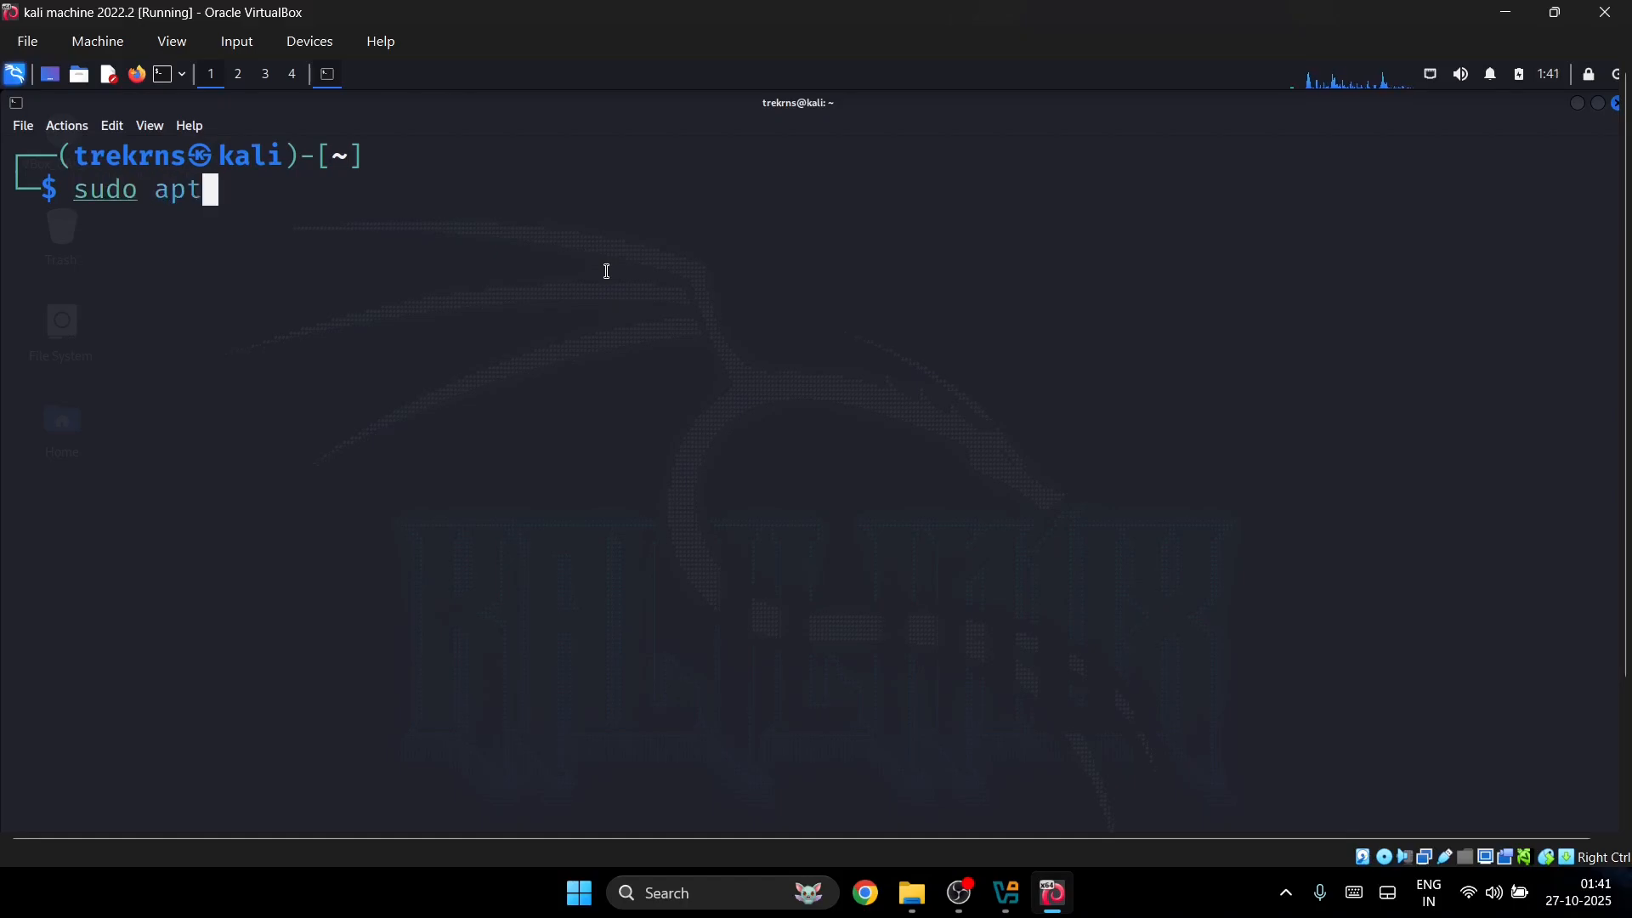
pyautogui.write(' update')
pyautogui.press('Return')
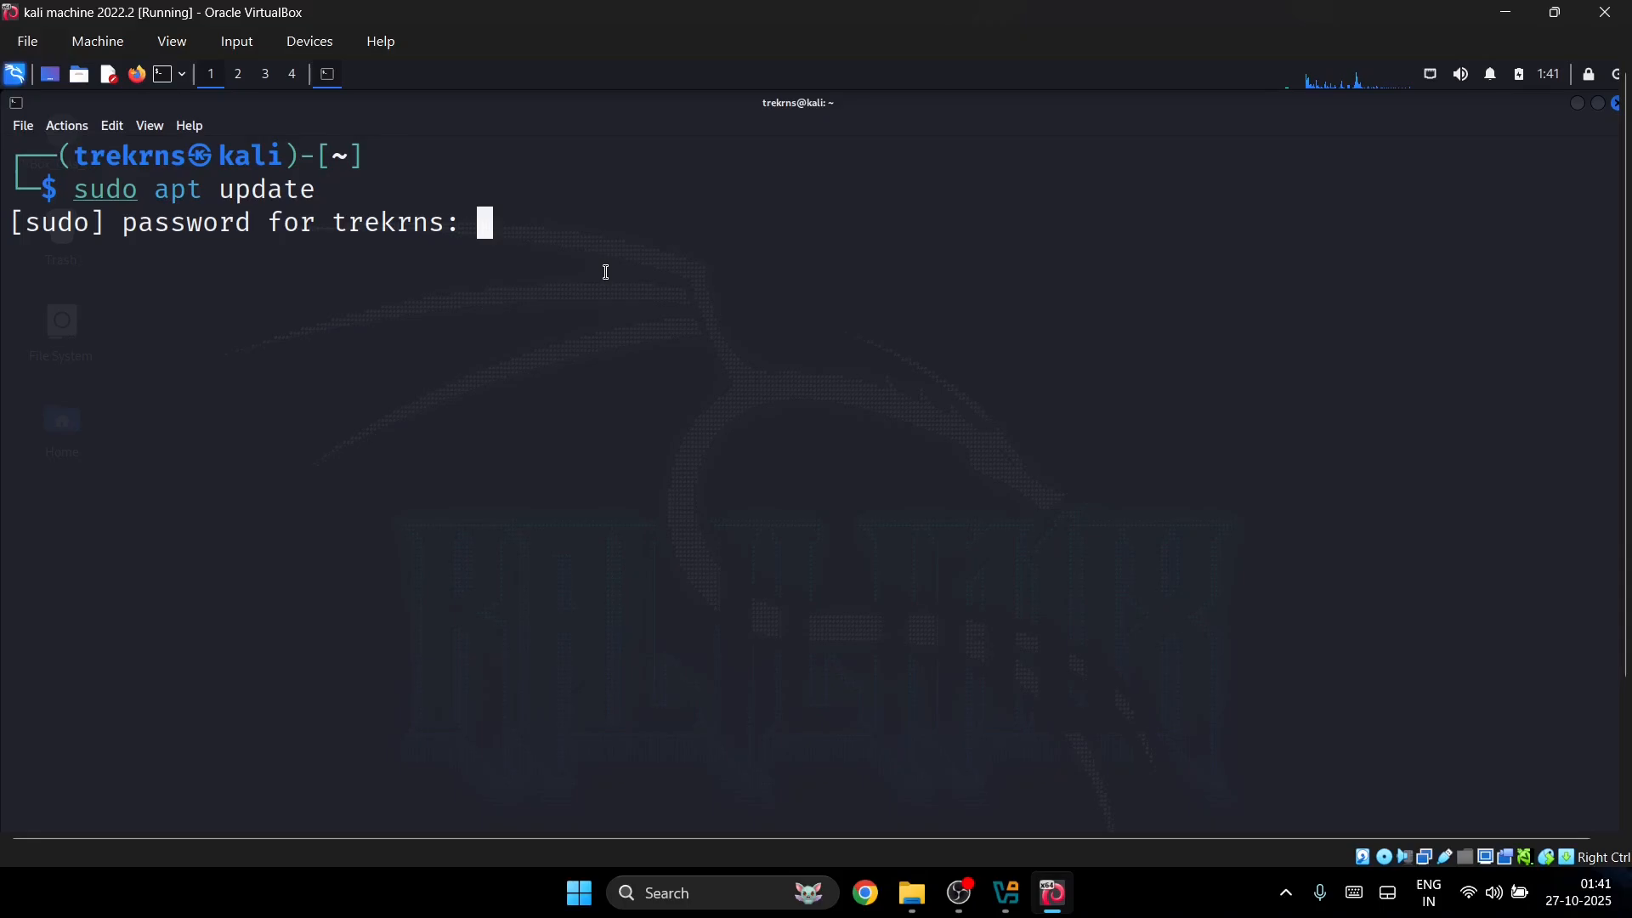
pyautogui.press('Return')
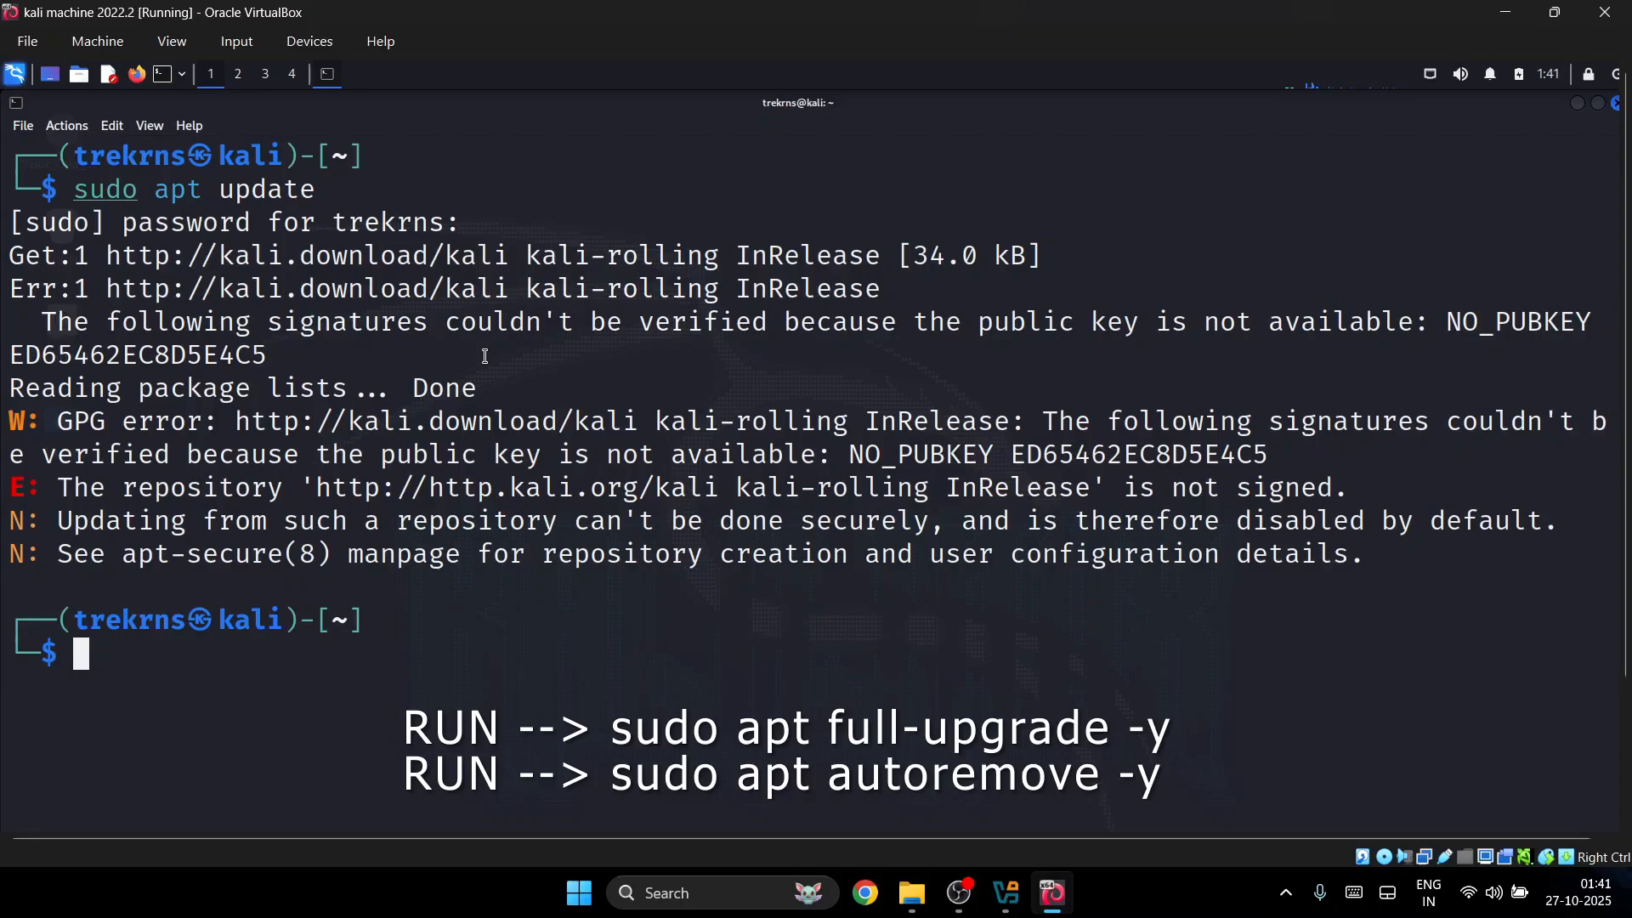
pyautogui.write('sudo apt')
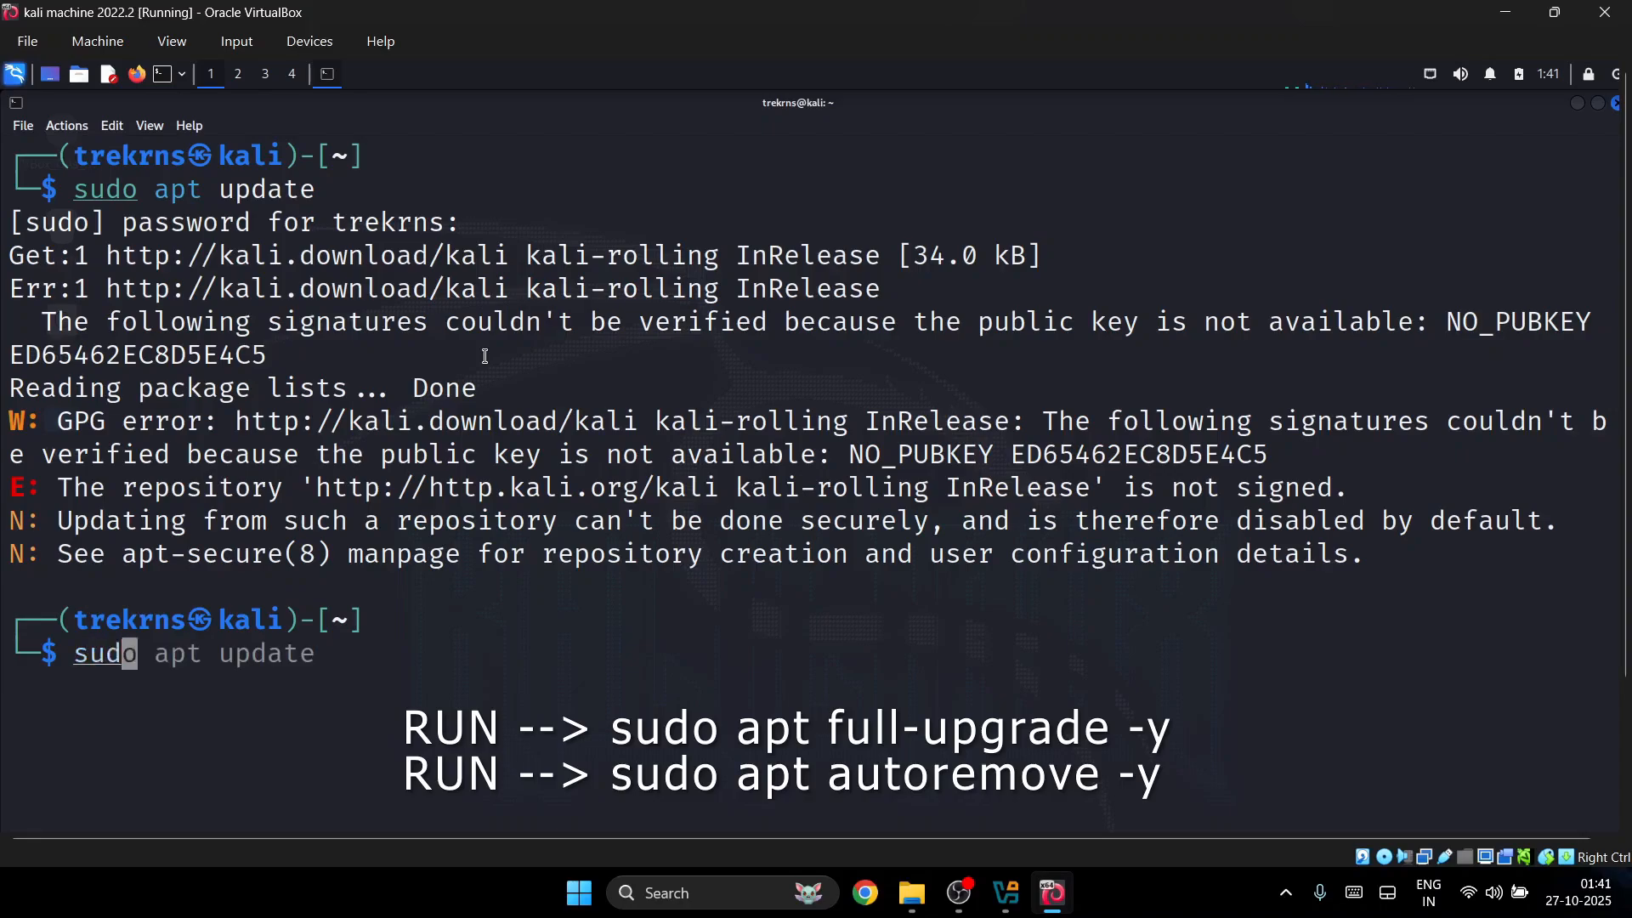